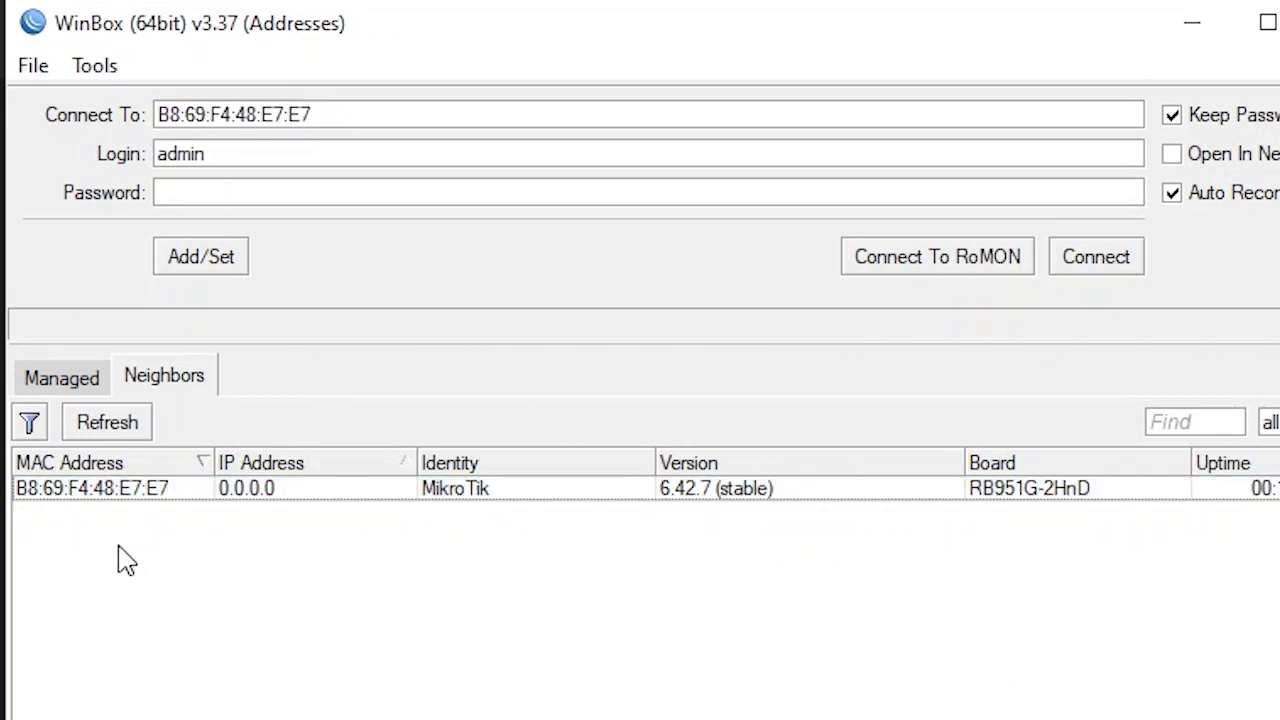
click(89, 493)
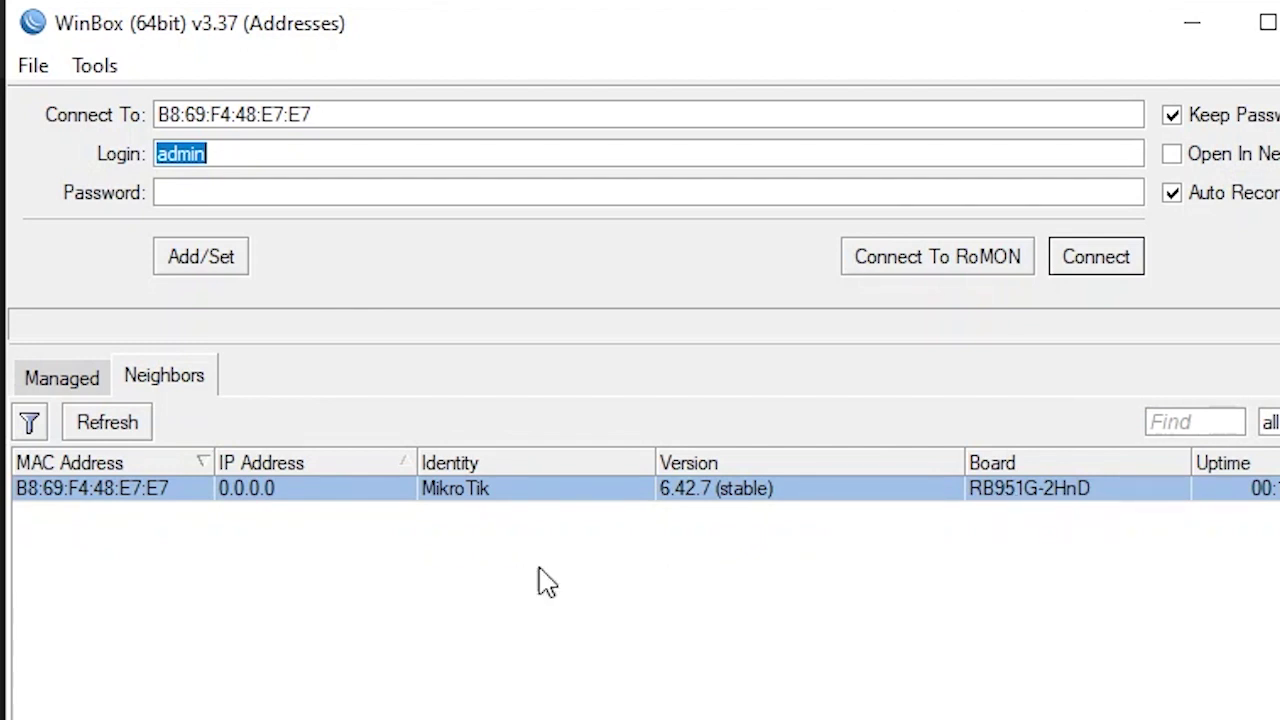
click(103, 494)
click(1110, 268)
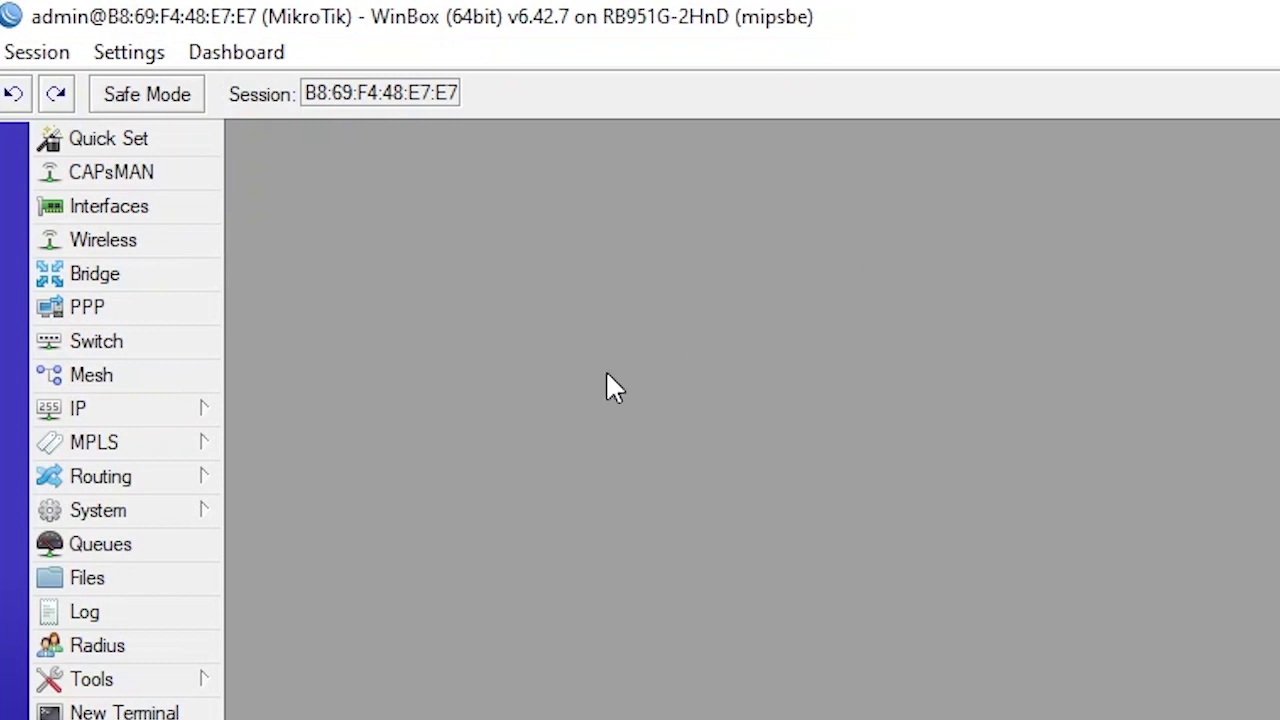
Change the router identity to 'Router Utama'
click(180, 510)
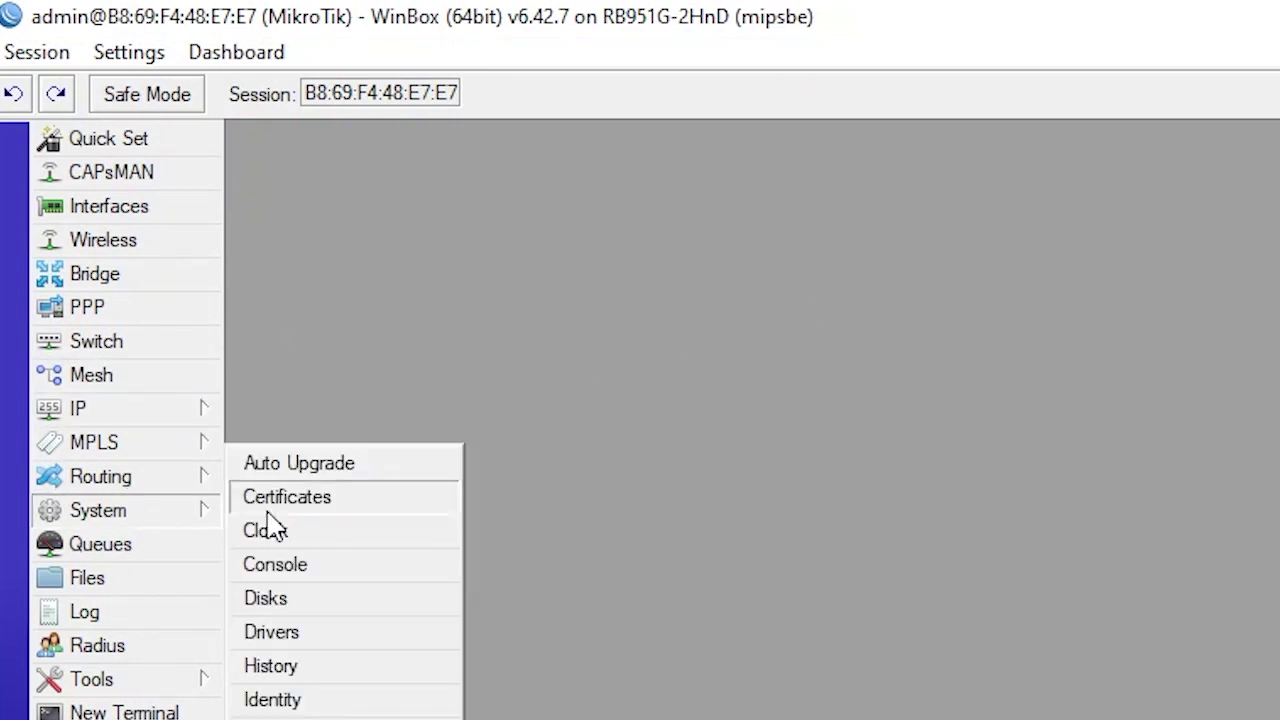
click(397, 706)
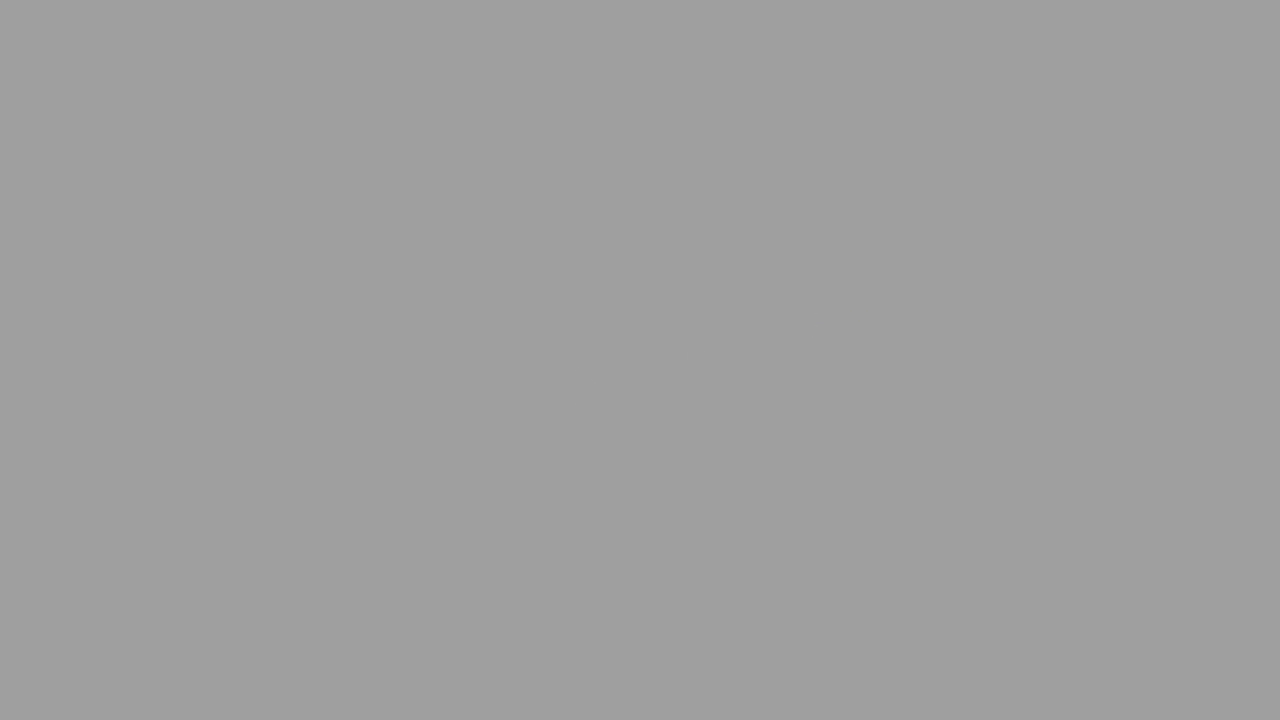
double_click(694, 380)
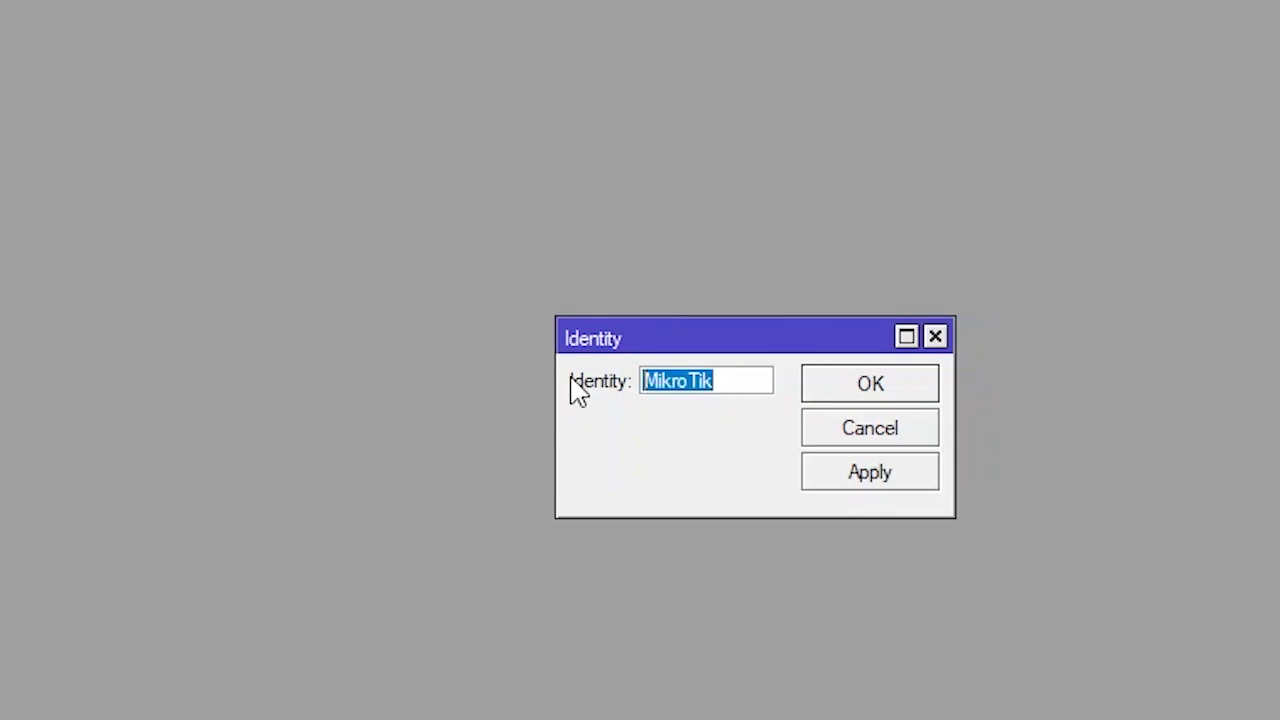
text(Router Utama)
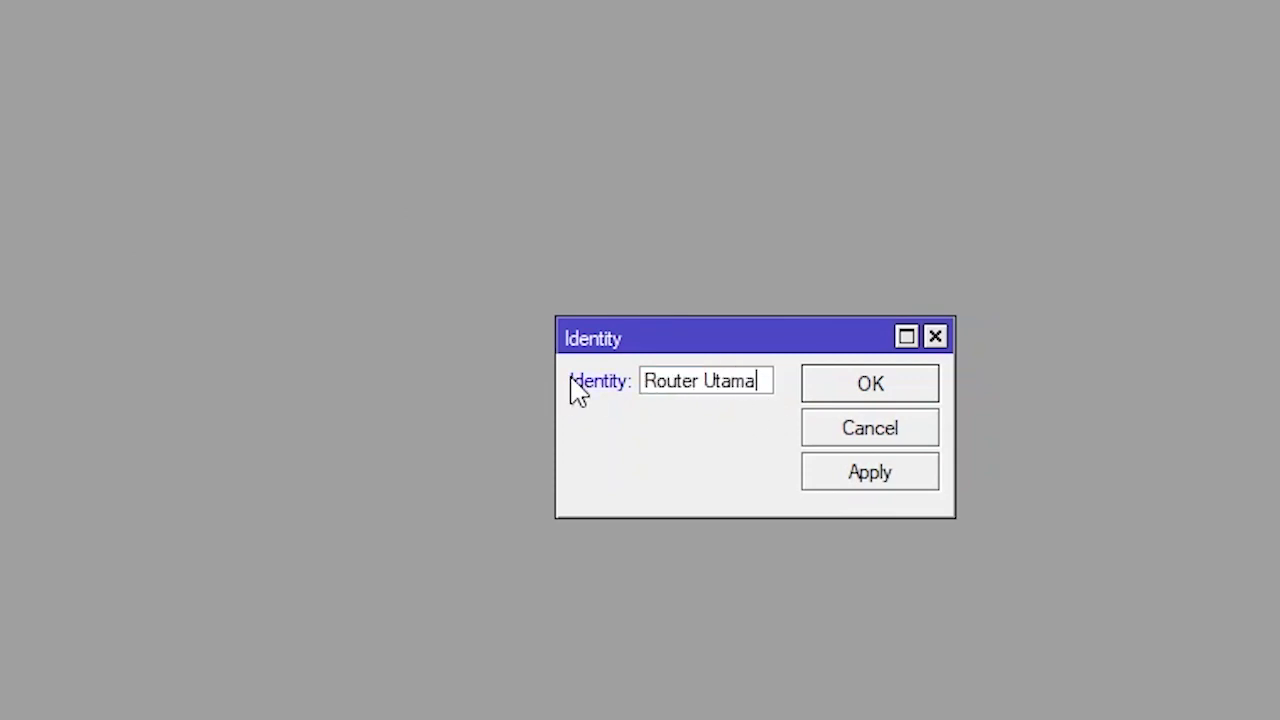
click(899, 474)
click(869, 394)
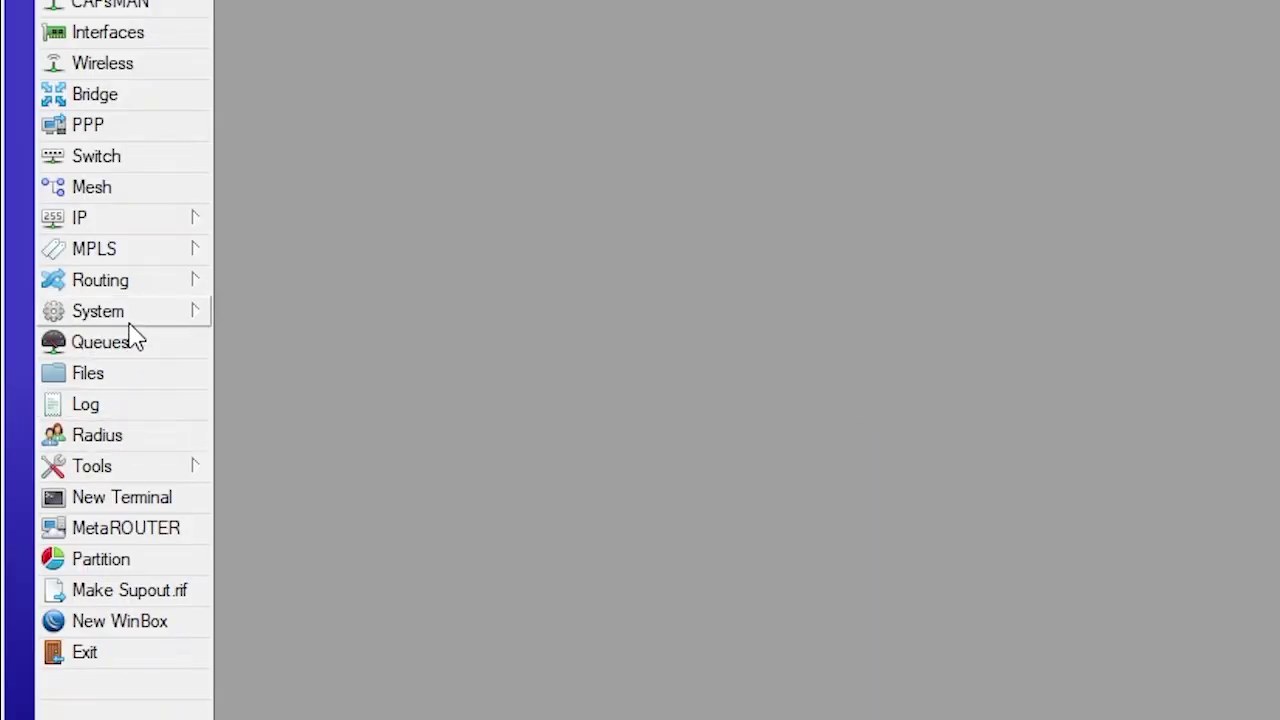
Set a new admin password, entering it in both New and Confirm fields
click(126, 318)
click(306, 645)
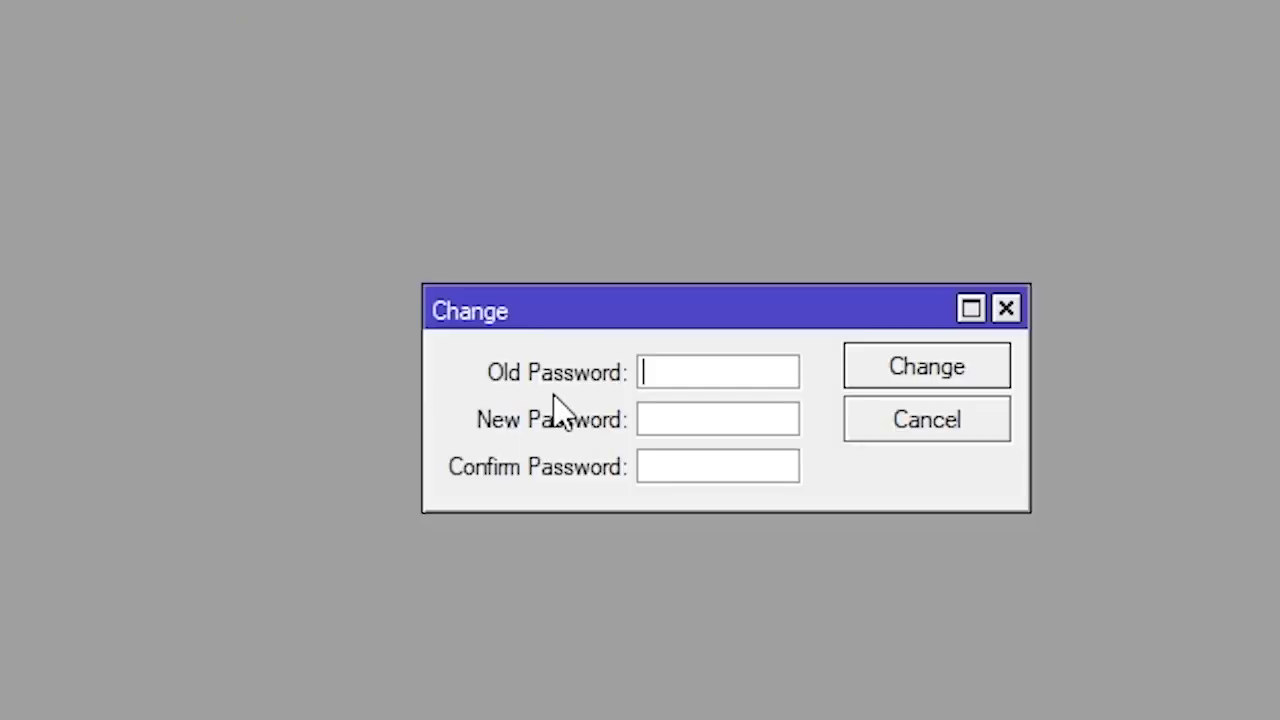
click(697, 422)
text(****)
click(705, 466)
text(**)
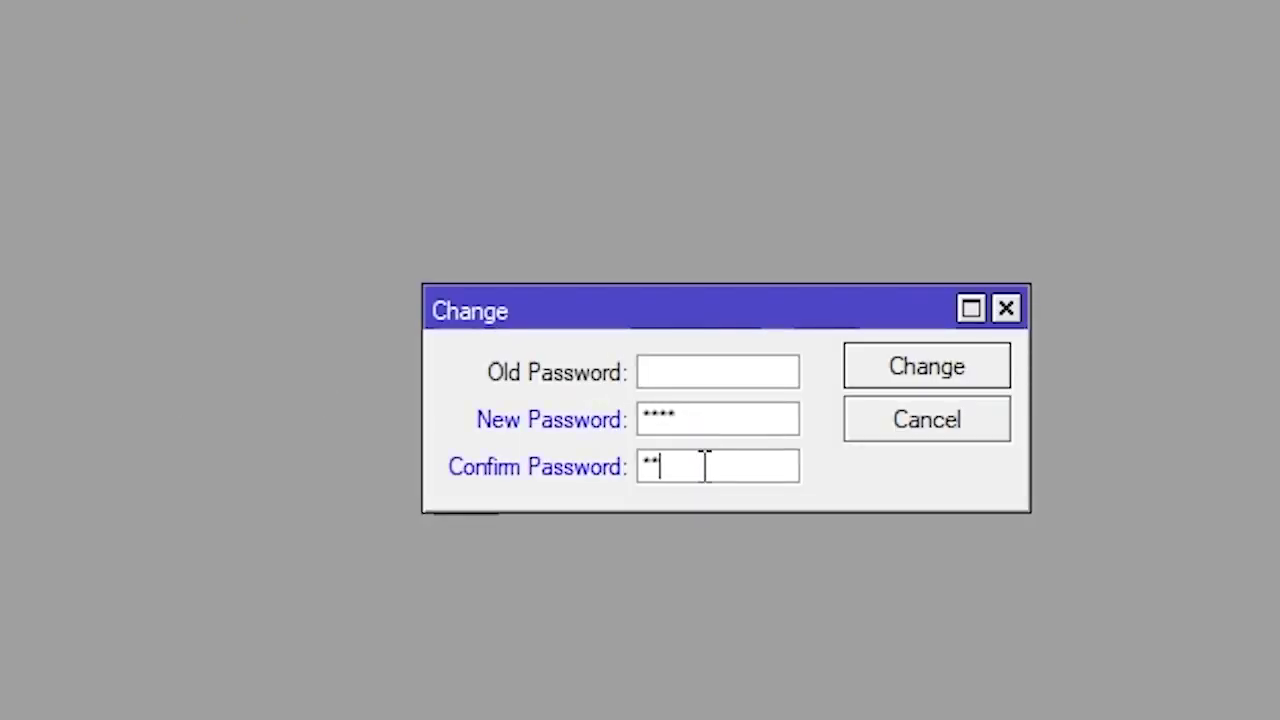
text(**)
click(952, 380)
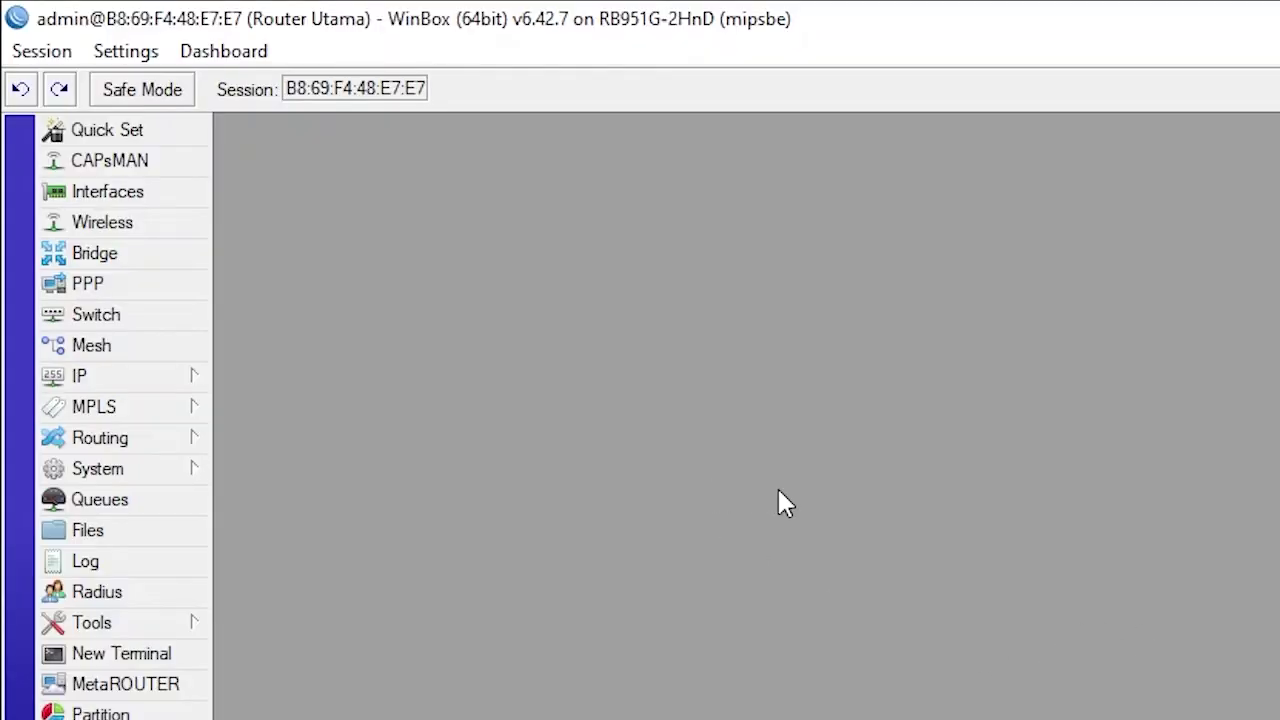
Rename ether1 to ether1-ISP1 and ether2 to ether2-ISP2
click(150, 194)
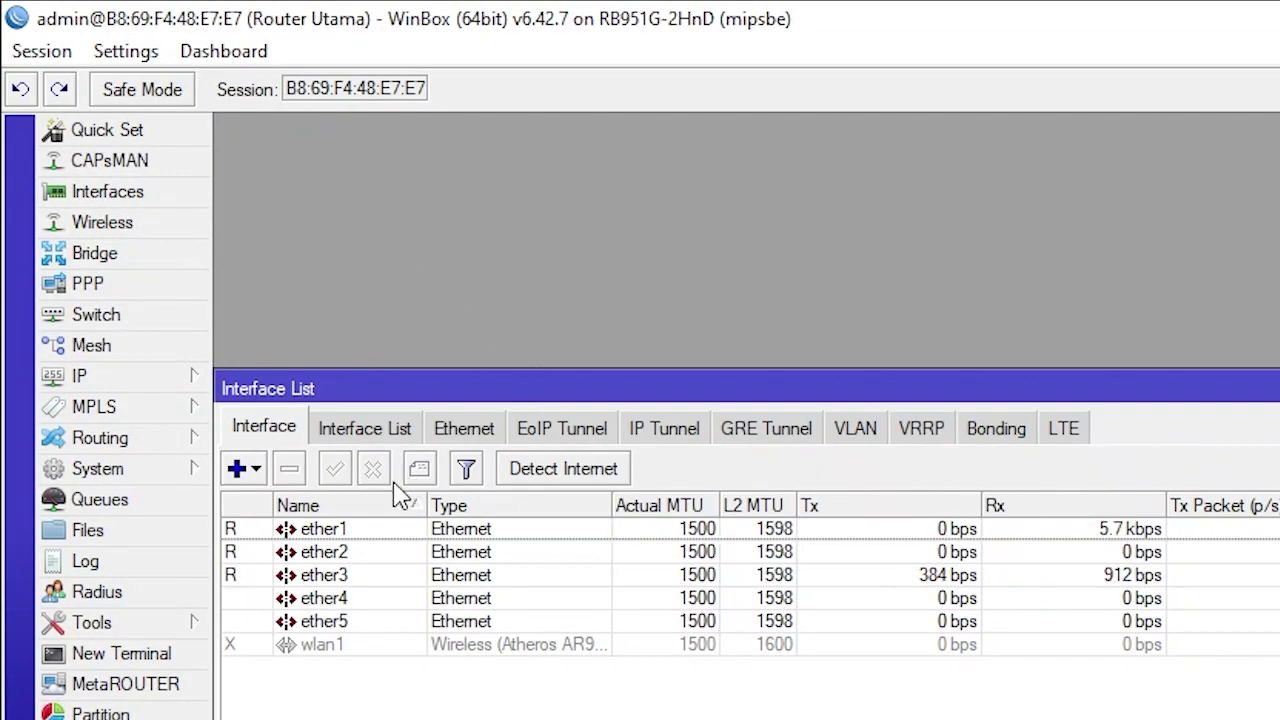
drag(427, 505, 514, 505)
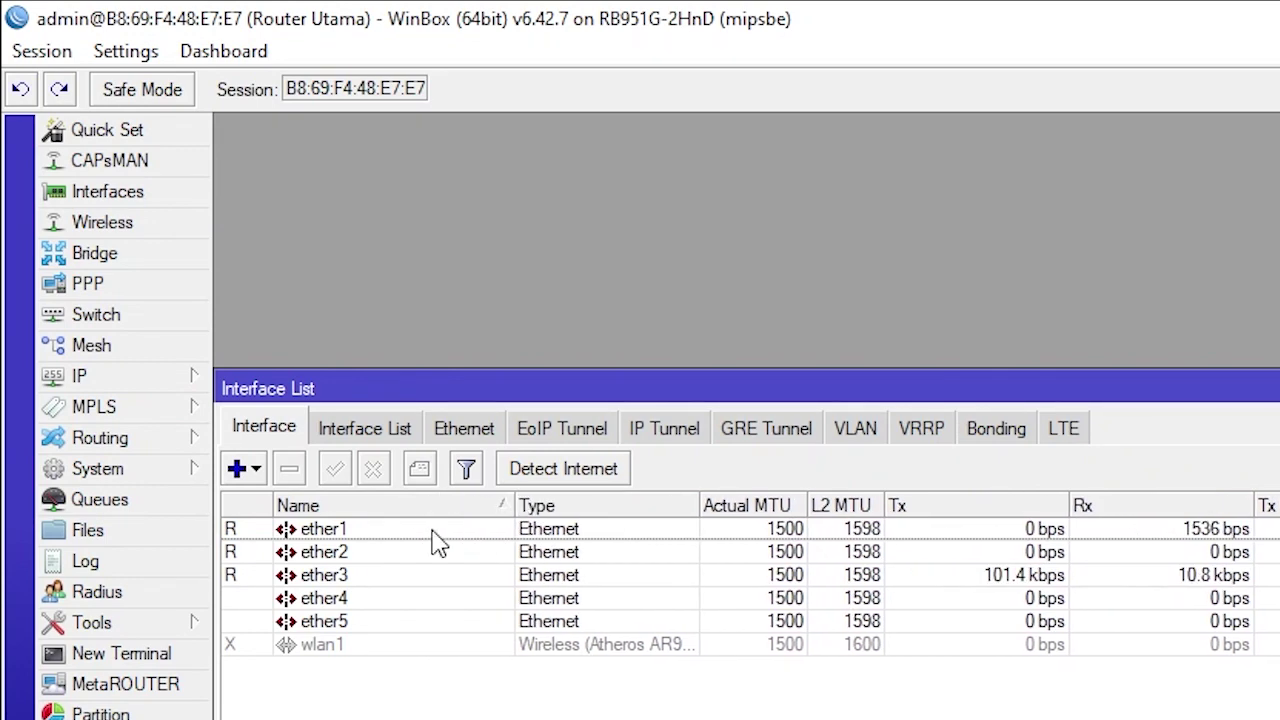
double_click(429, 536)
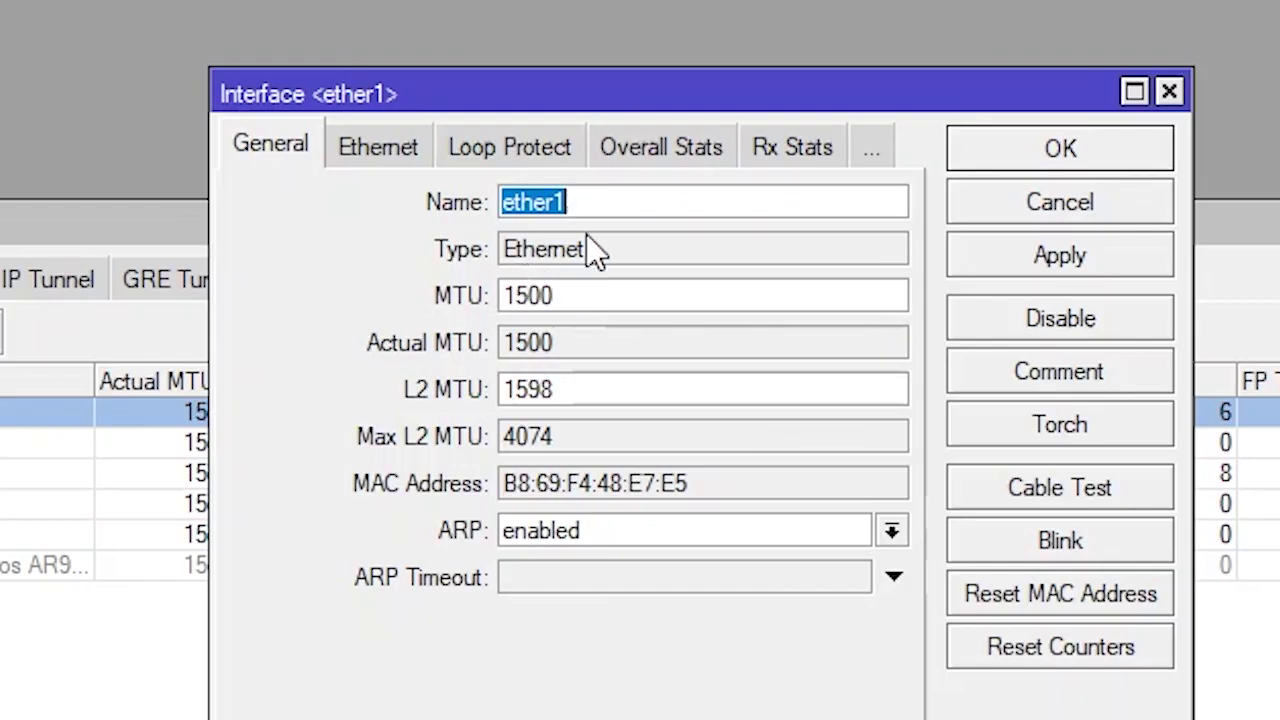
click(1106, 369)
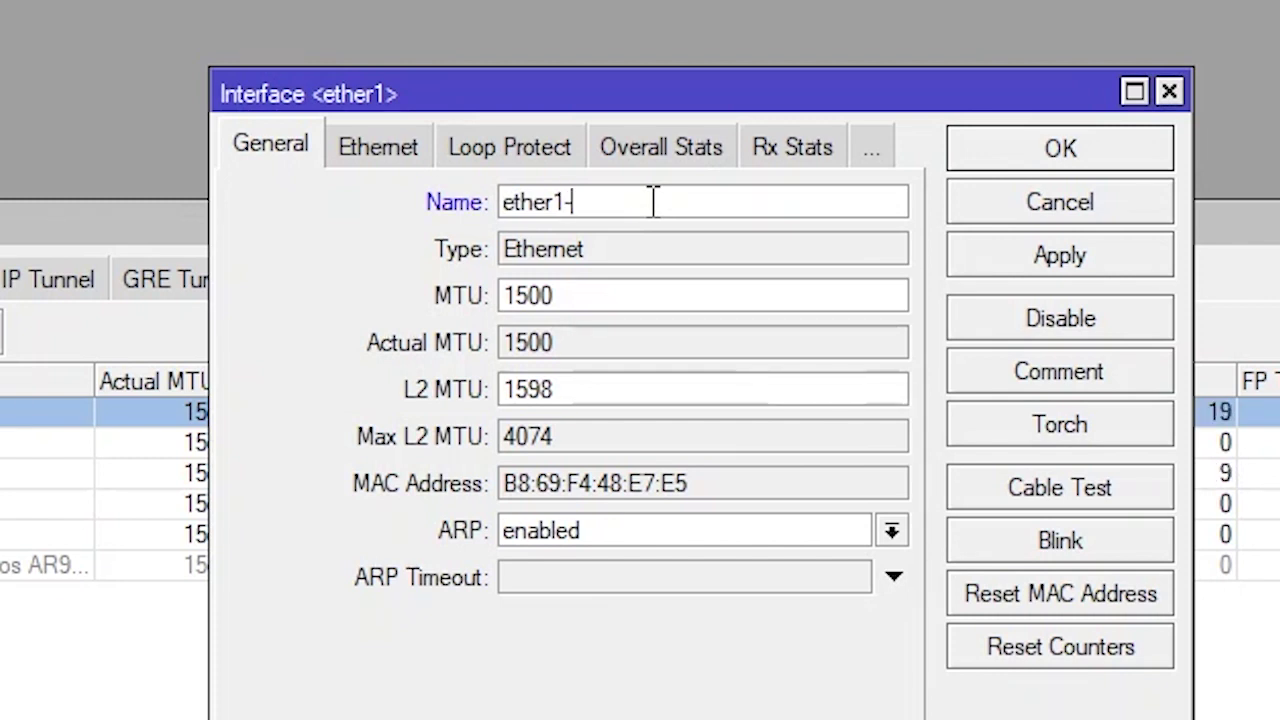
text(ISP1)
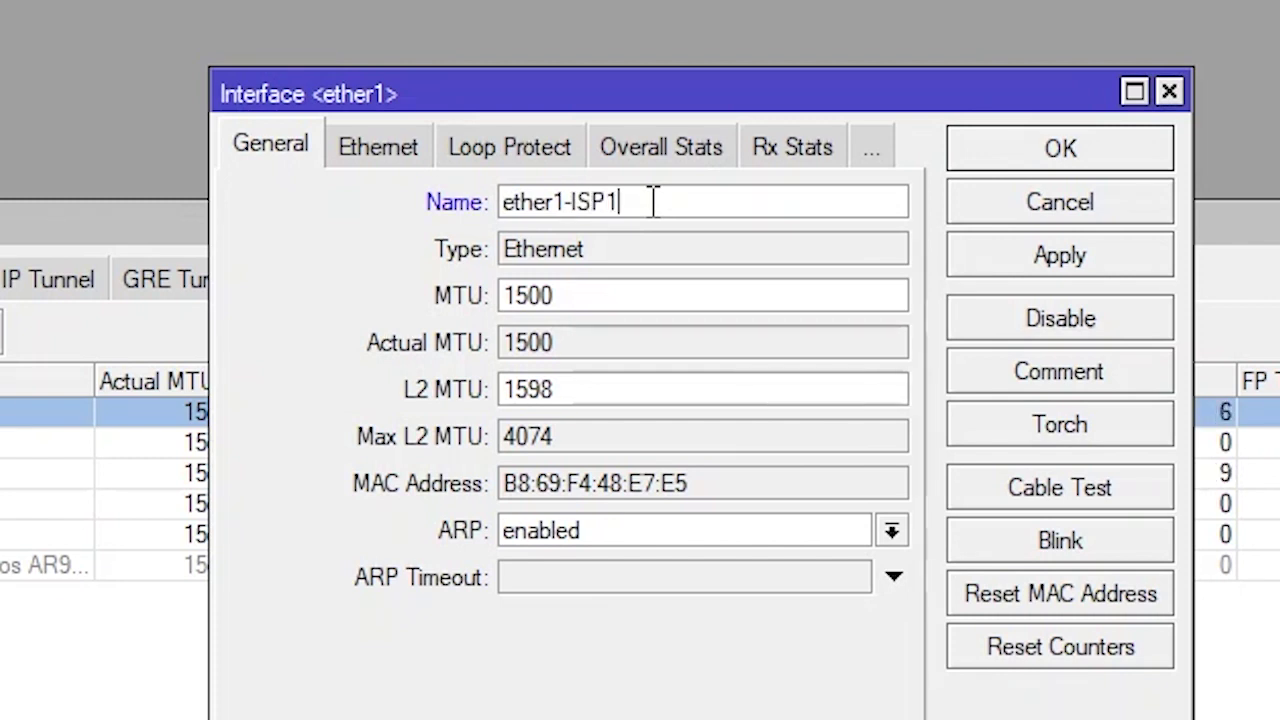
click(1078, 258)
click(1080, 155)
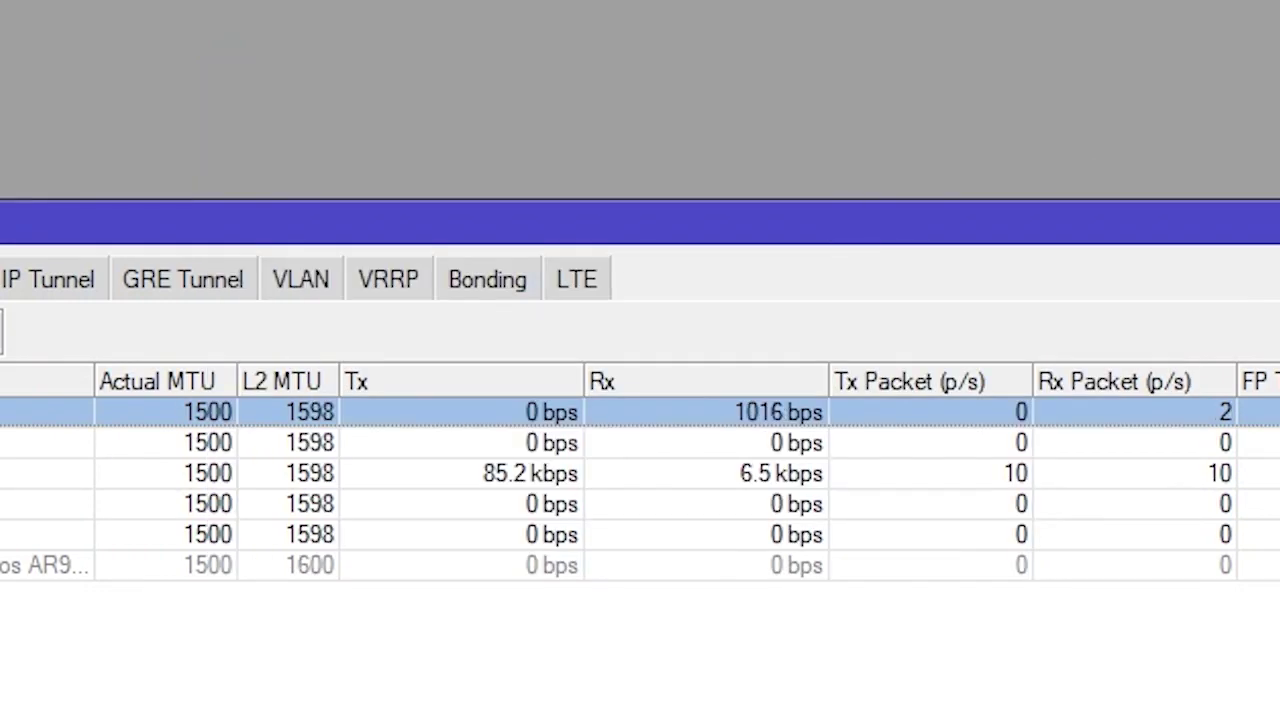
double_click(490, 446)
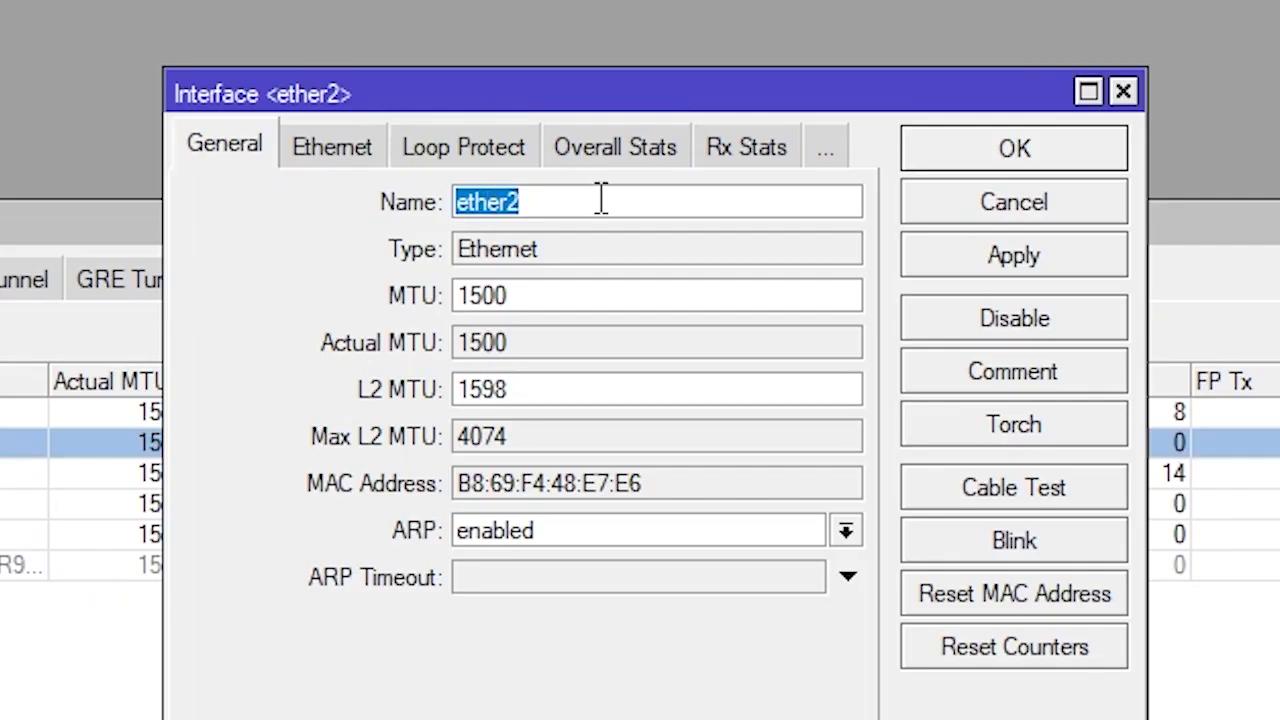
click(604, 200)
text(-I)
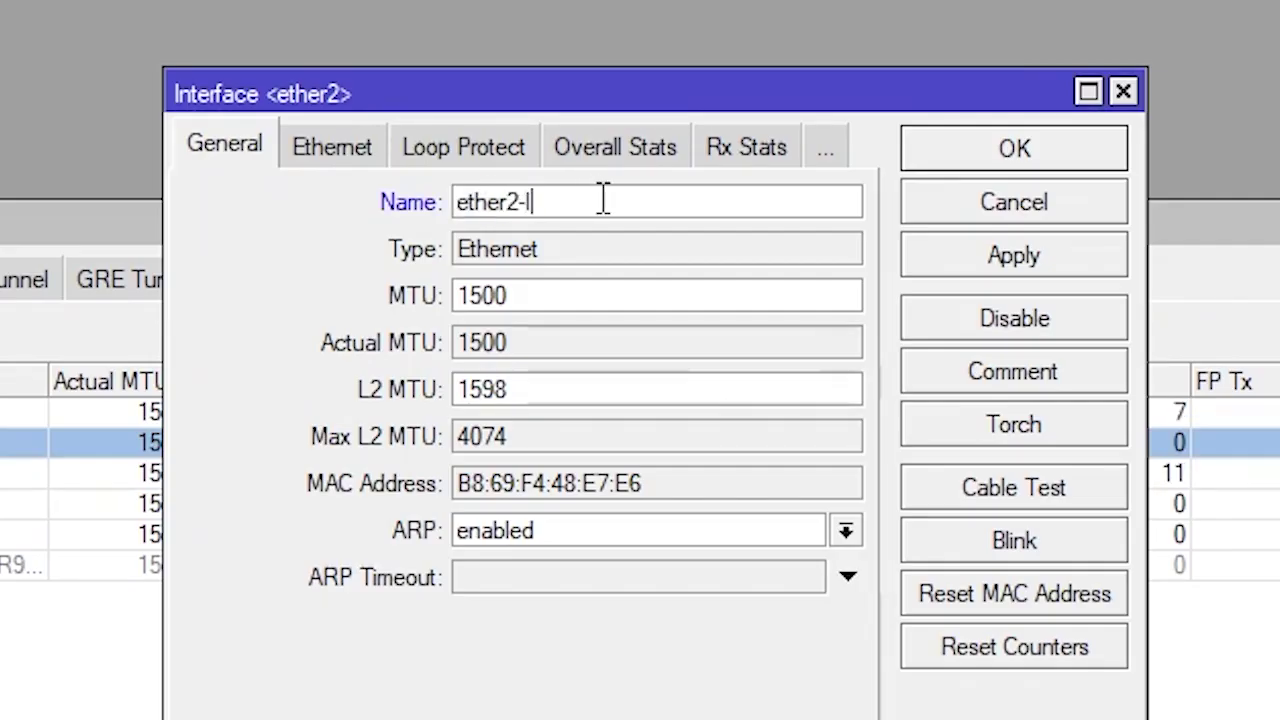
text(SP2)
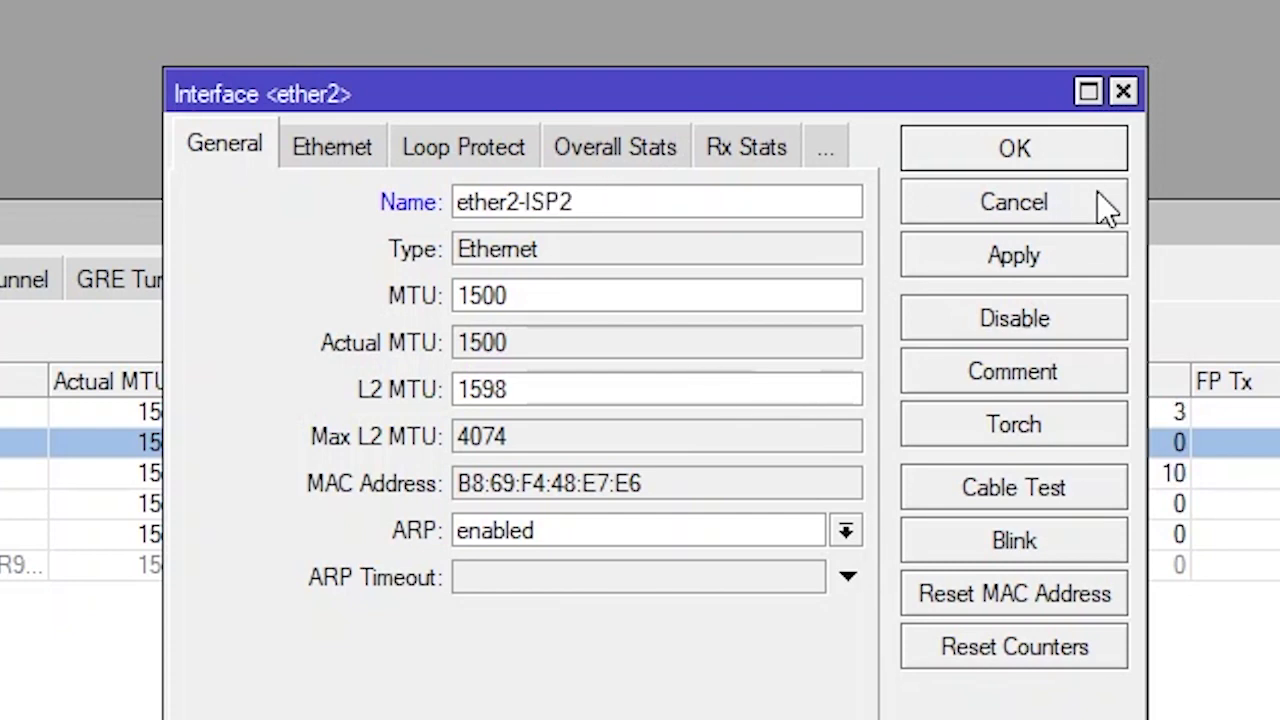
click(1075, 252)
click(1052, 152)
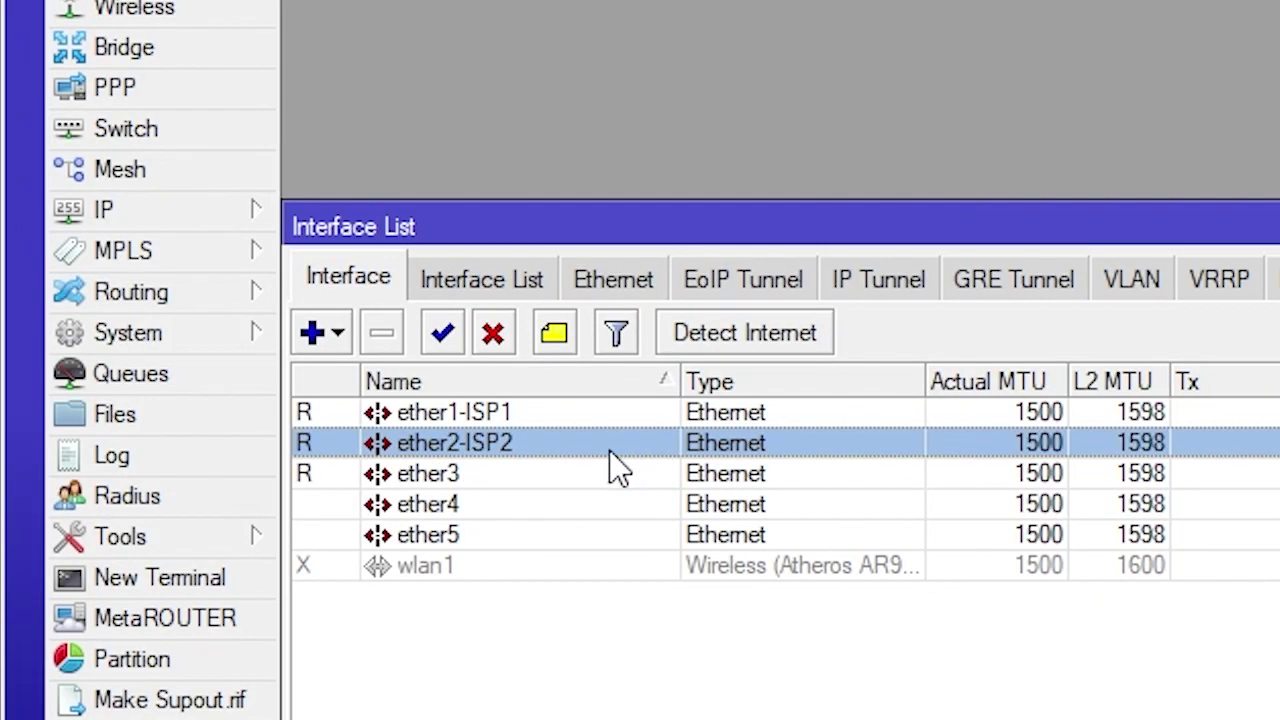
Rename ether3 to ether3-LAN and enable the wlan1 wireless interface
double_click(550, 472)
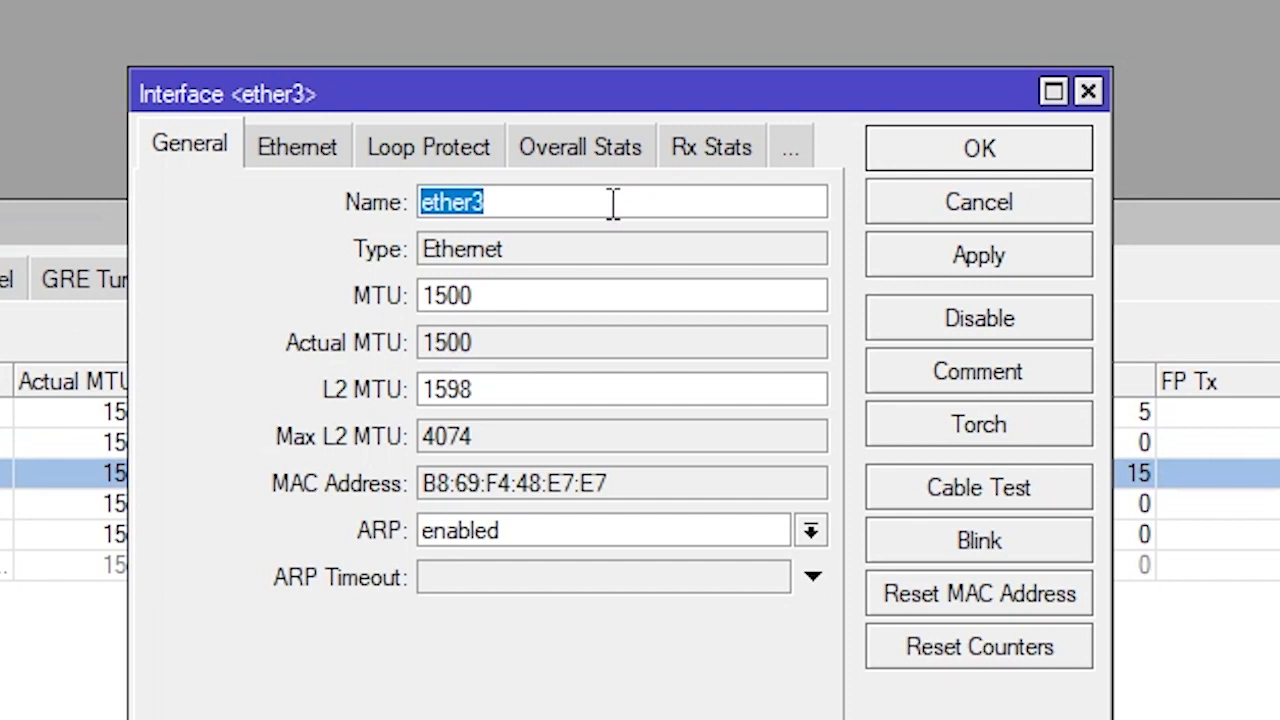
click(607, 205)
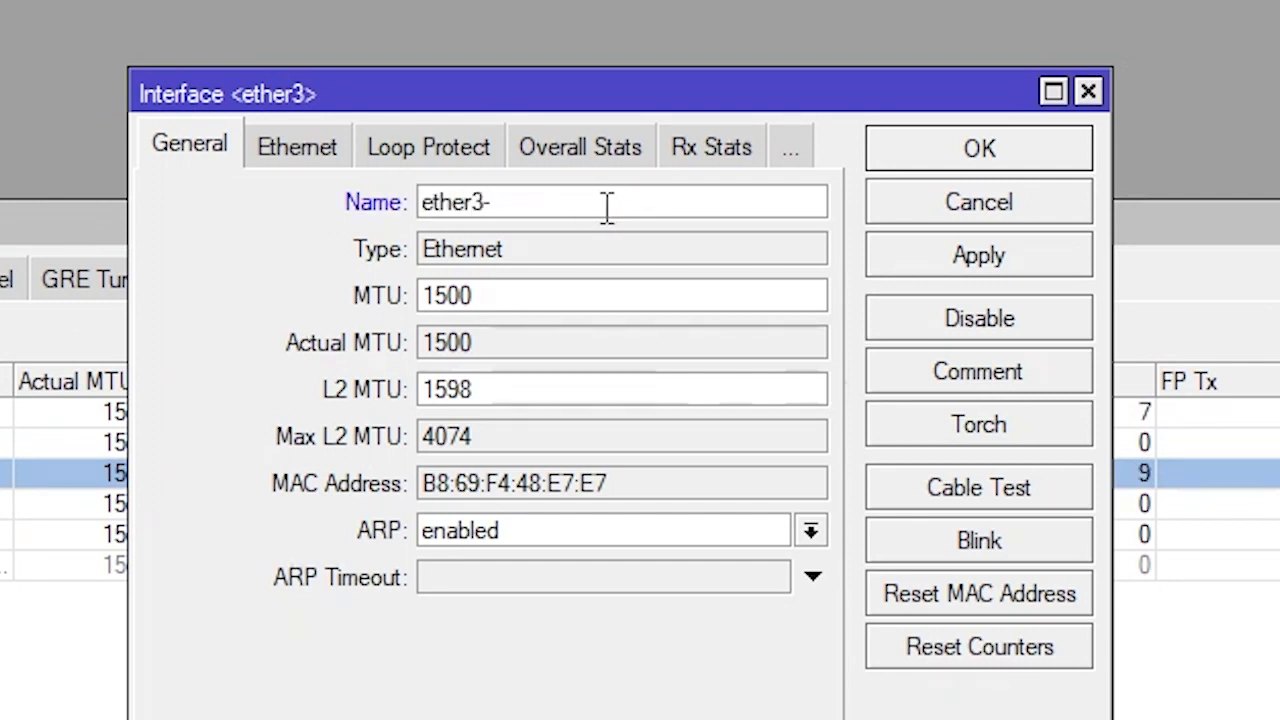
text(-LAN)
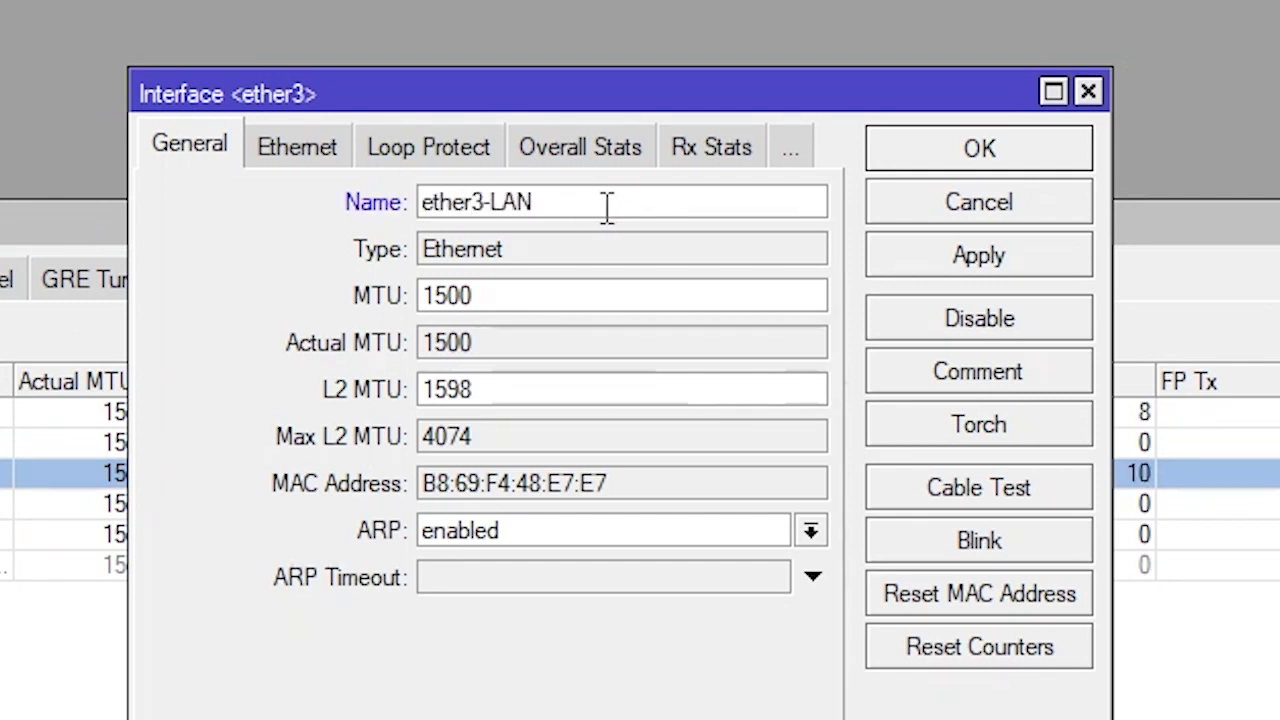
click(990, 258)
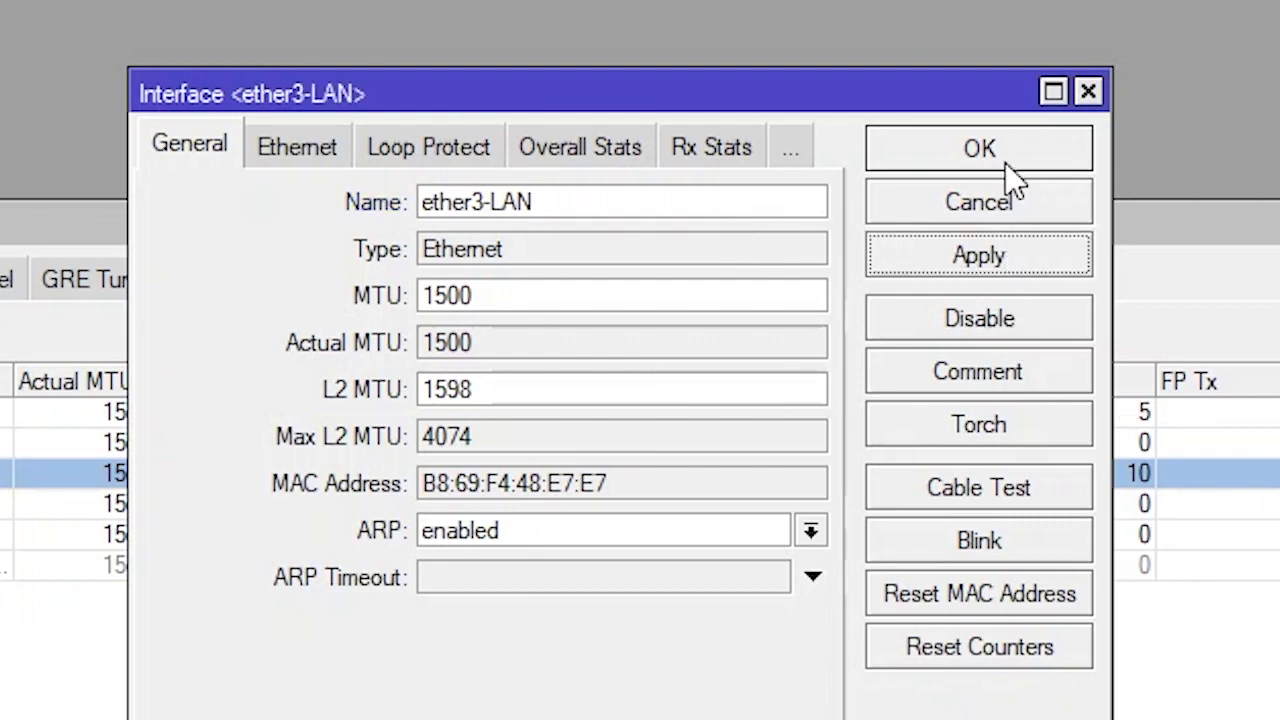
click(999, 148)
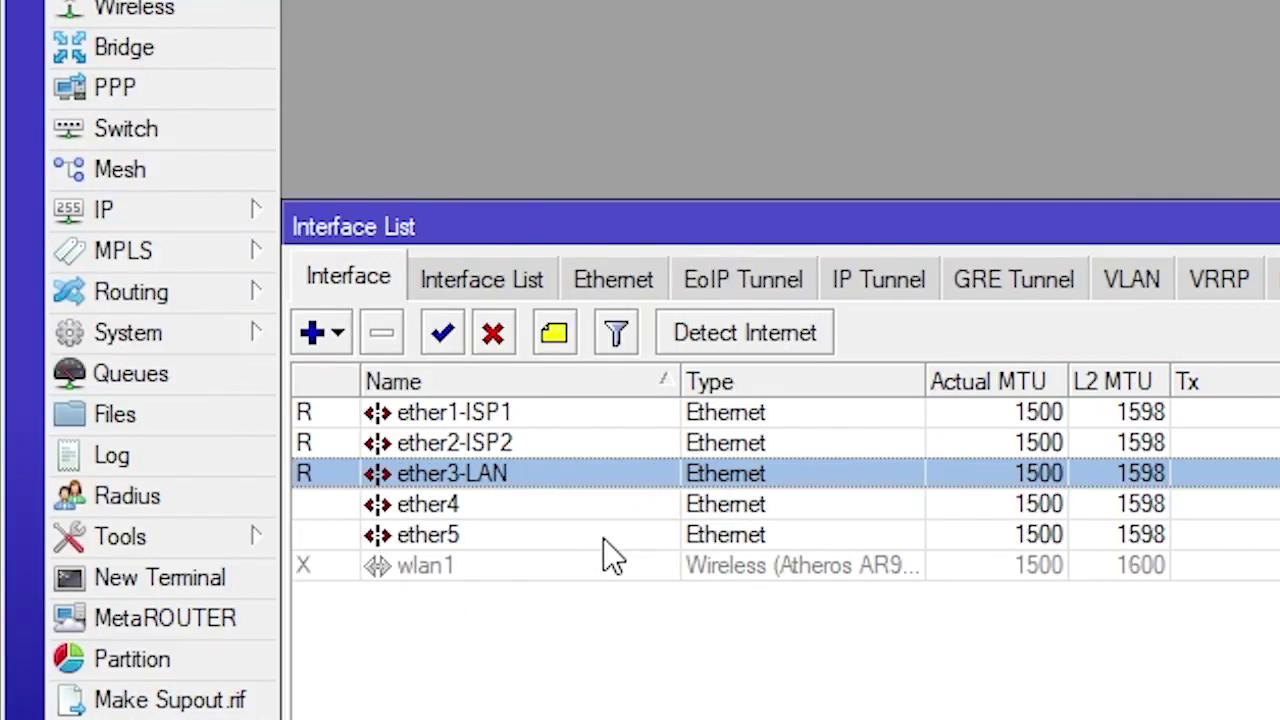
click(419, 568)
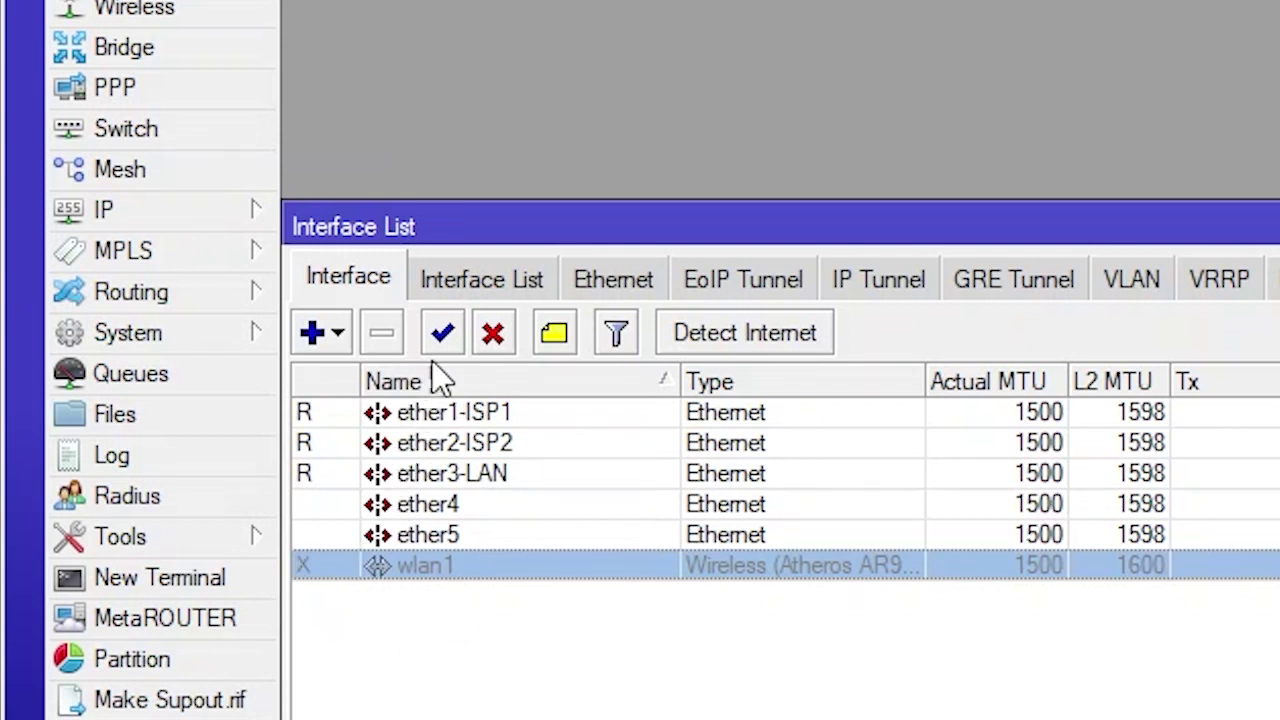
click(443, 335)
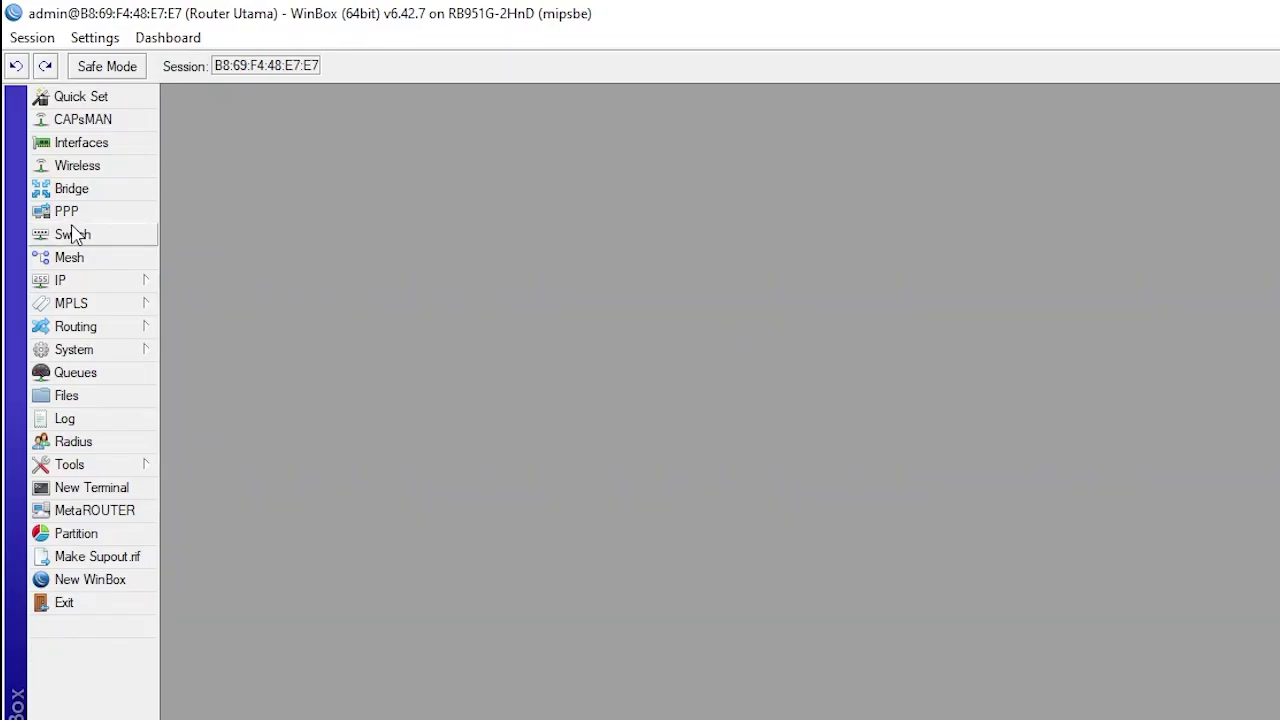
Add a DHCP client on interface ether1-ISP1
click(134, 283)
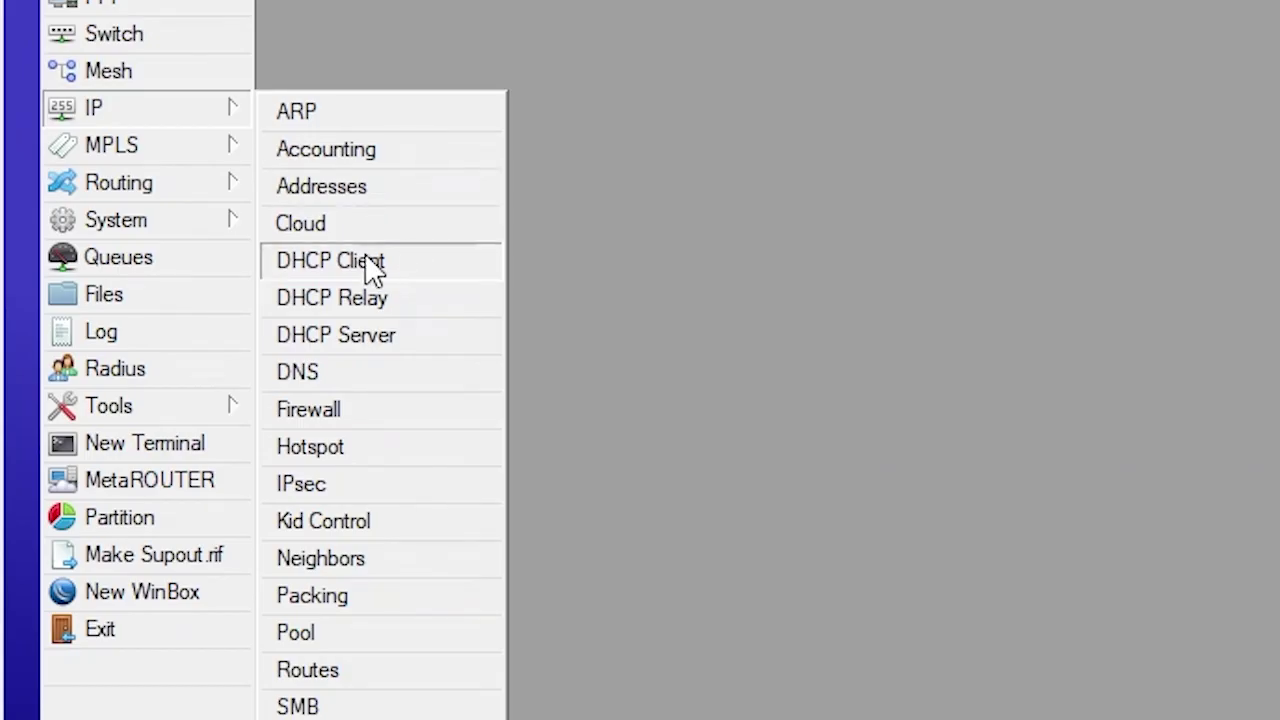
click(372, 268)
drag(1165, 152, 548, 97)
drag(1120, 306, 1278, 306)
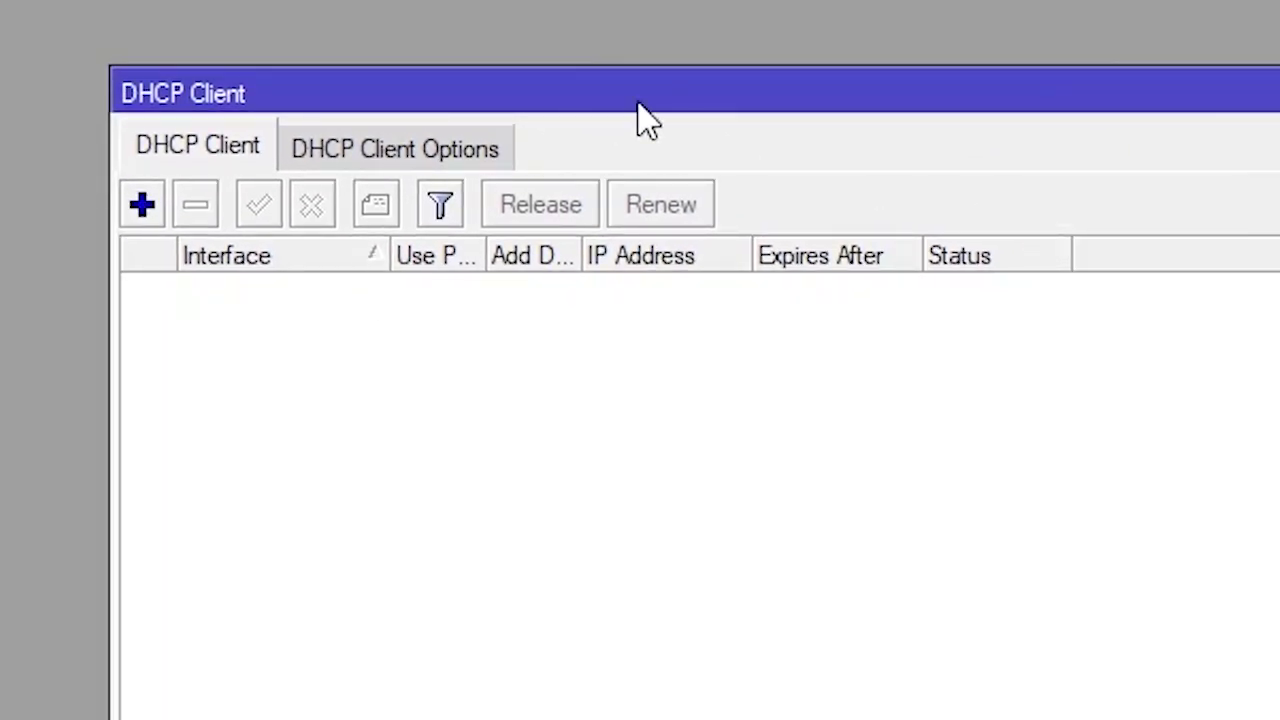
drag(724, 88, 609, 75)
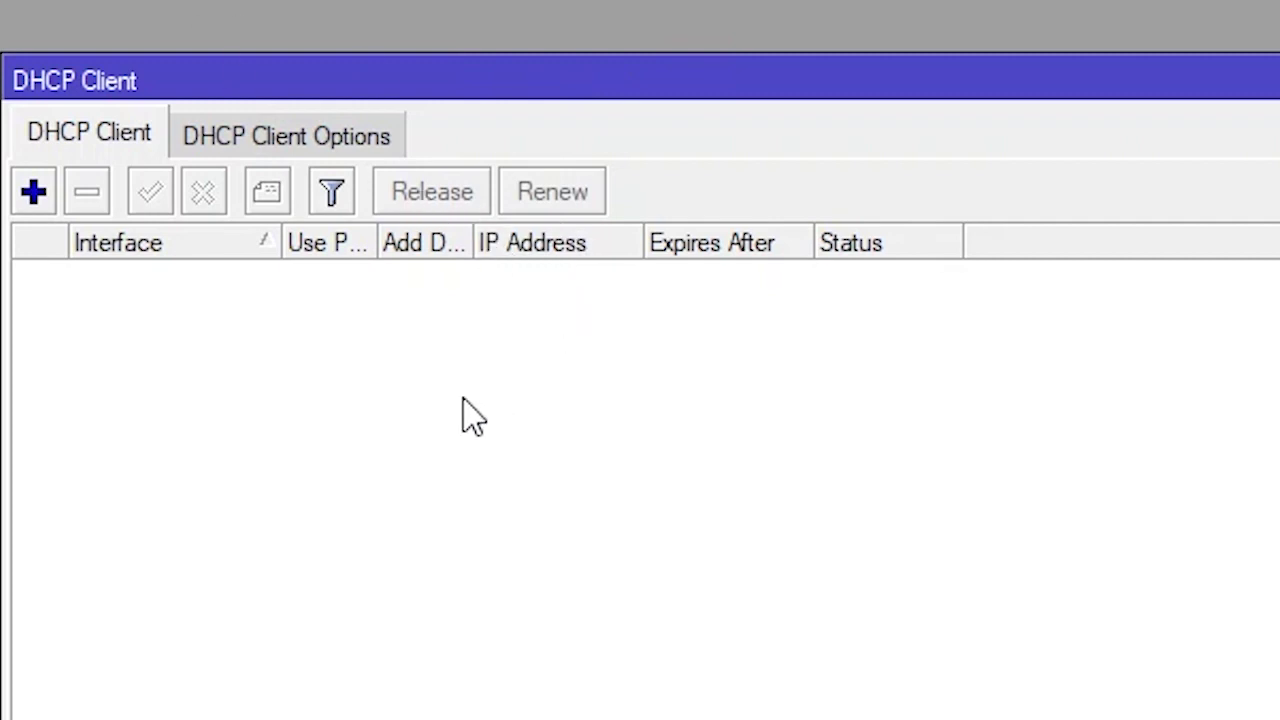
click(33, 192)
click(696, 373)
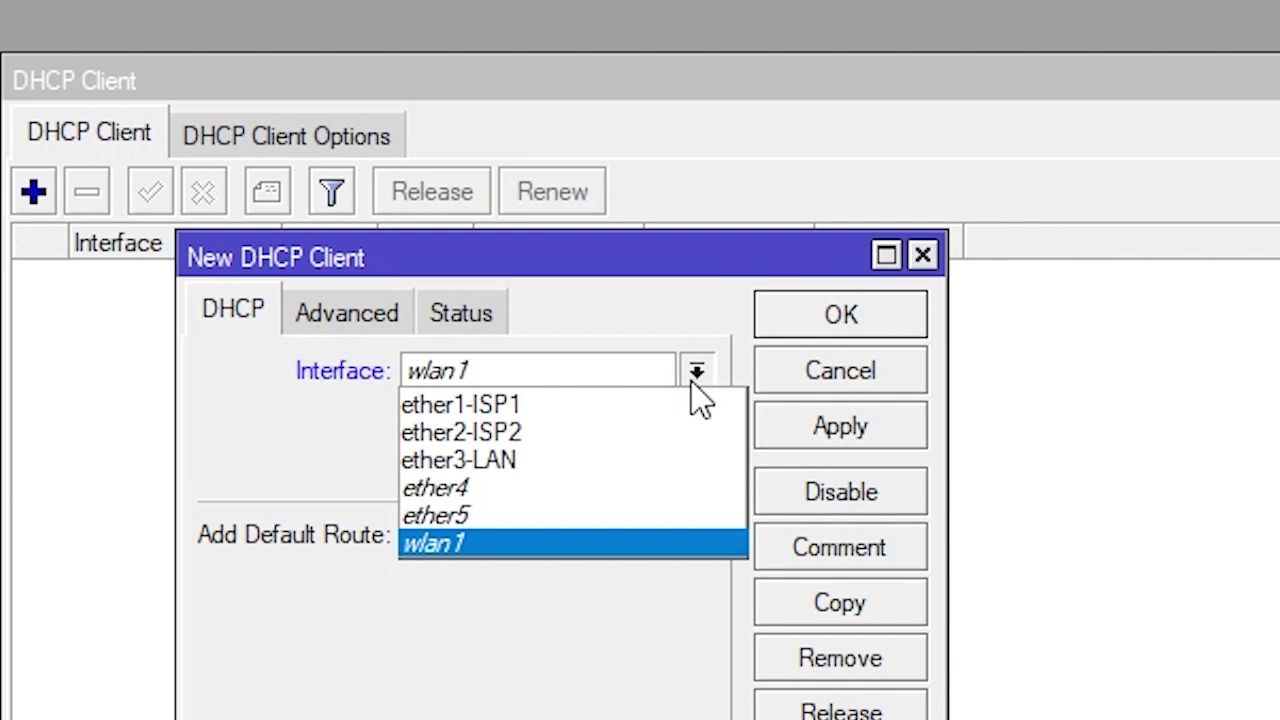
click(547, 408)
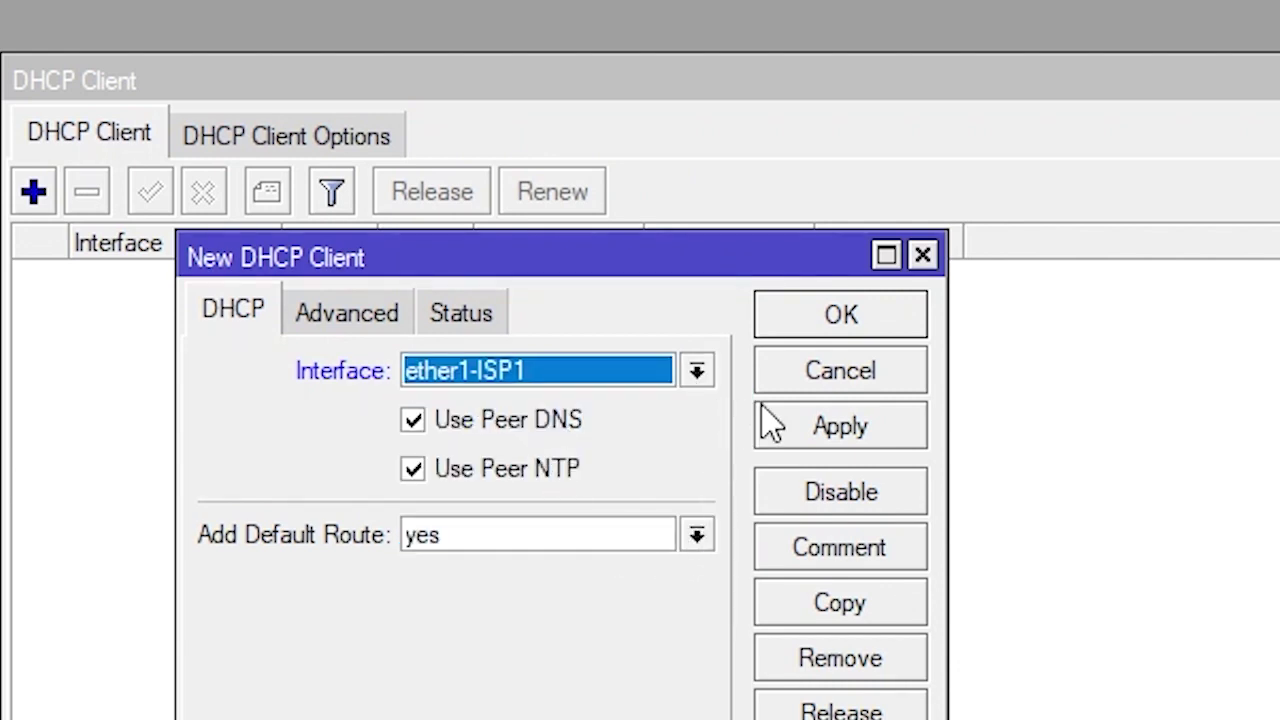
click(870, 426)
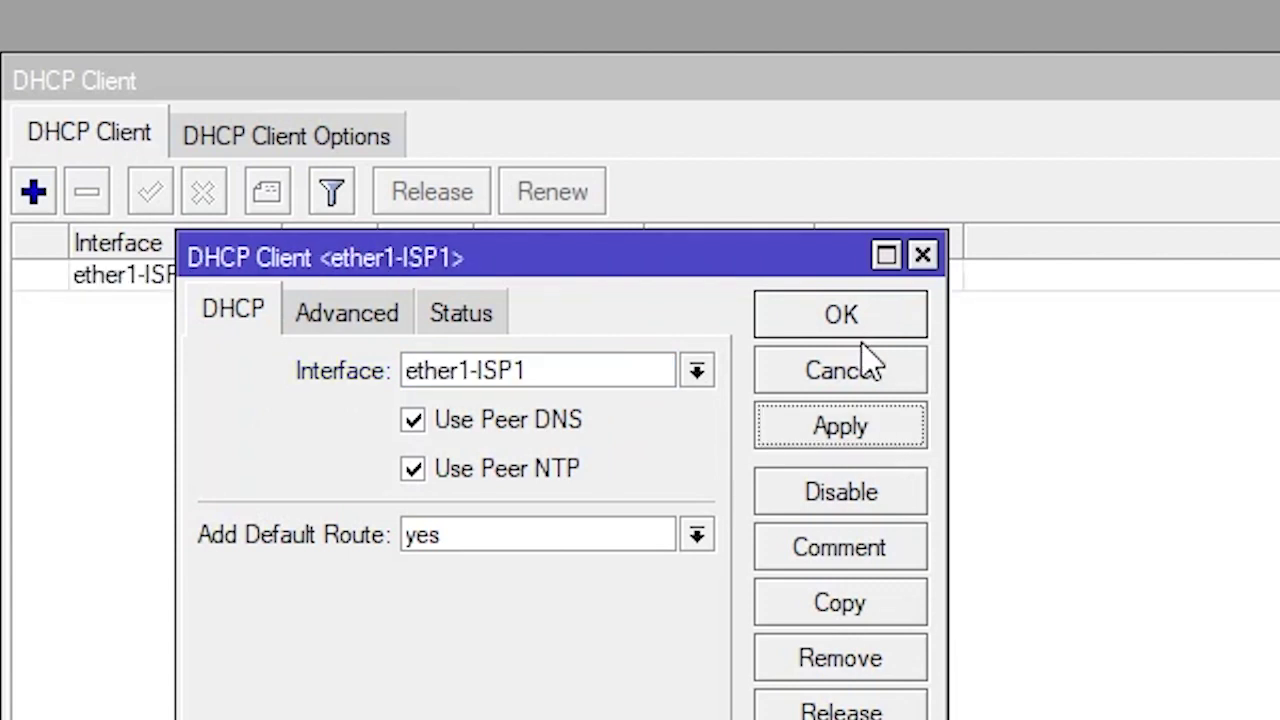
click(863, 323)
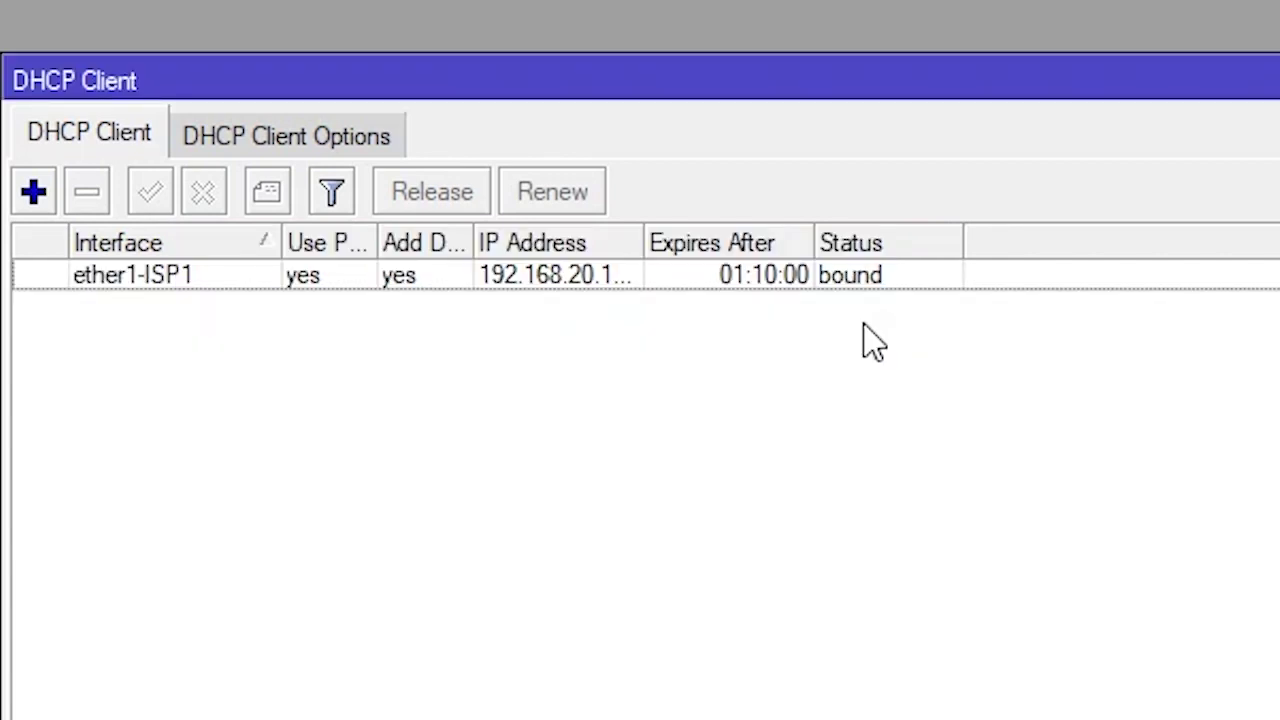
Check the ether1-ISP1 lease status: 192.168.20.112/23 with gateway 192.168.20.1
click(652, 248)
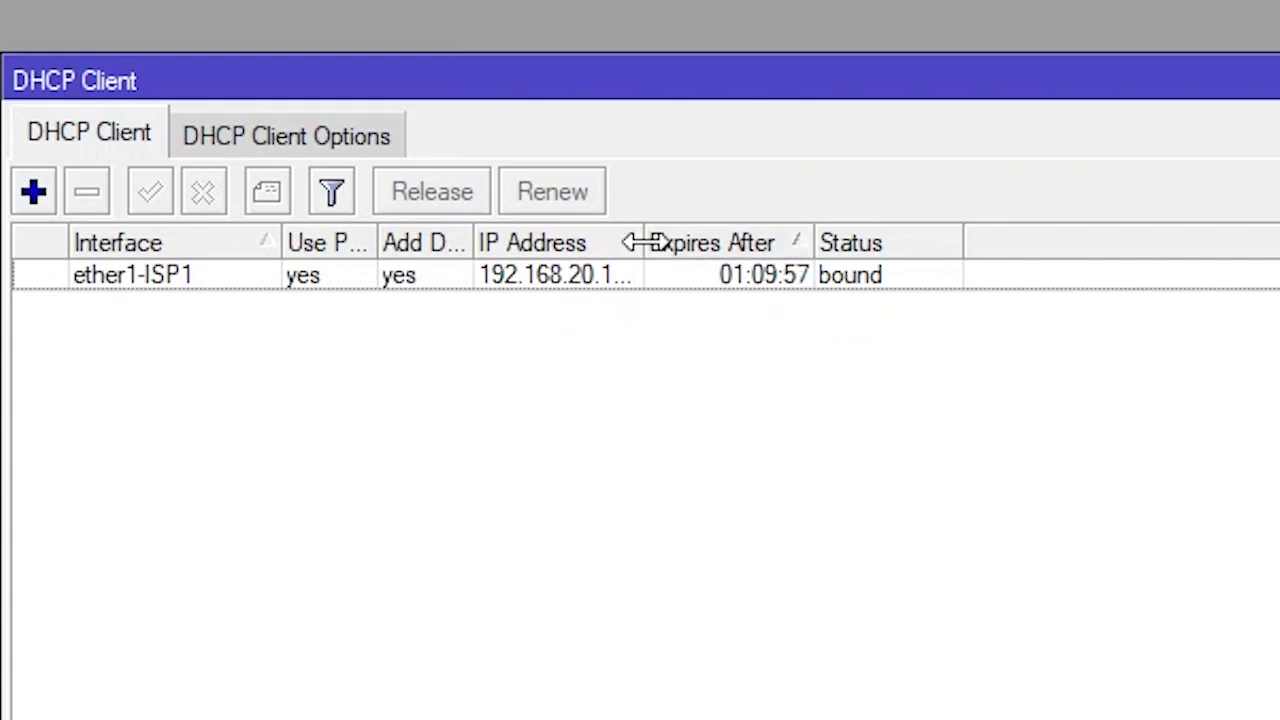
drag(645, 243, 813, 257)
click(640, 288)
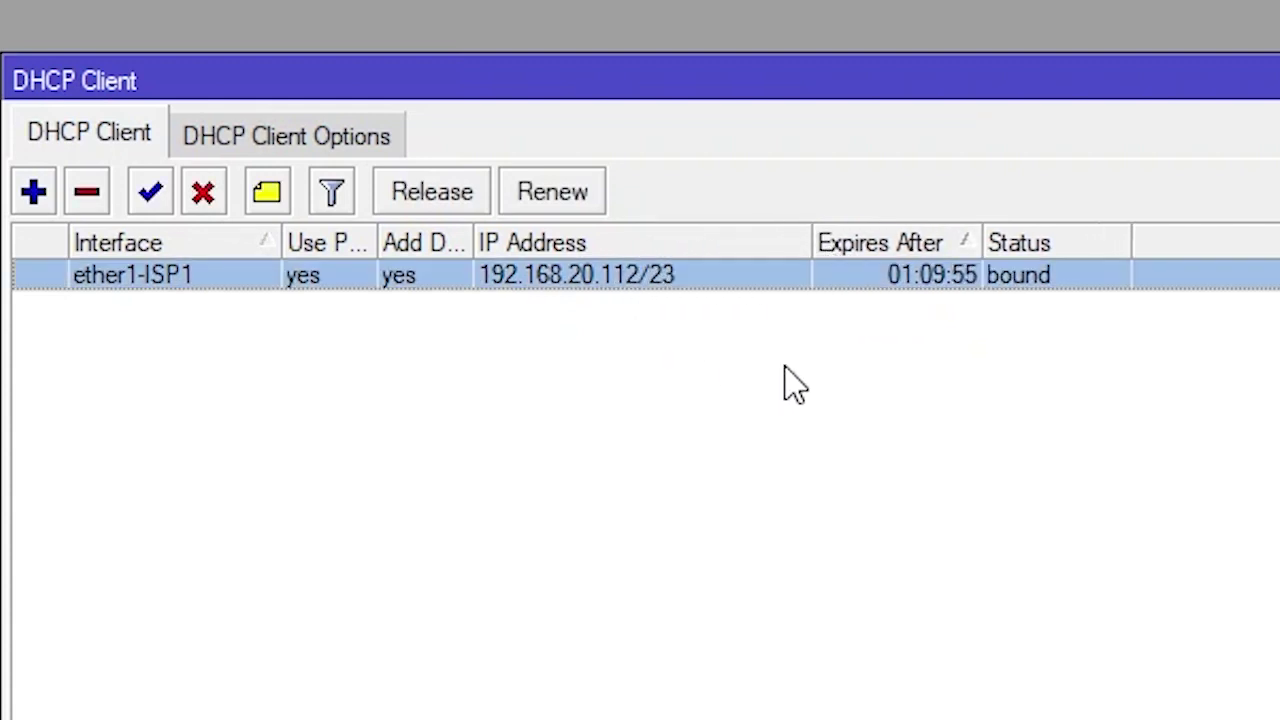
double_click(135, 275)
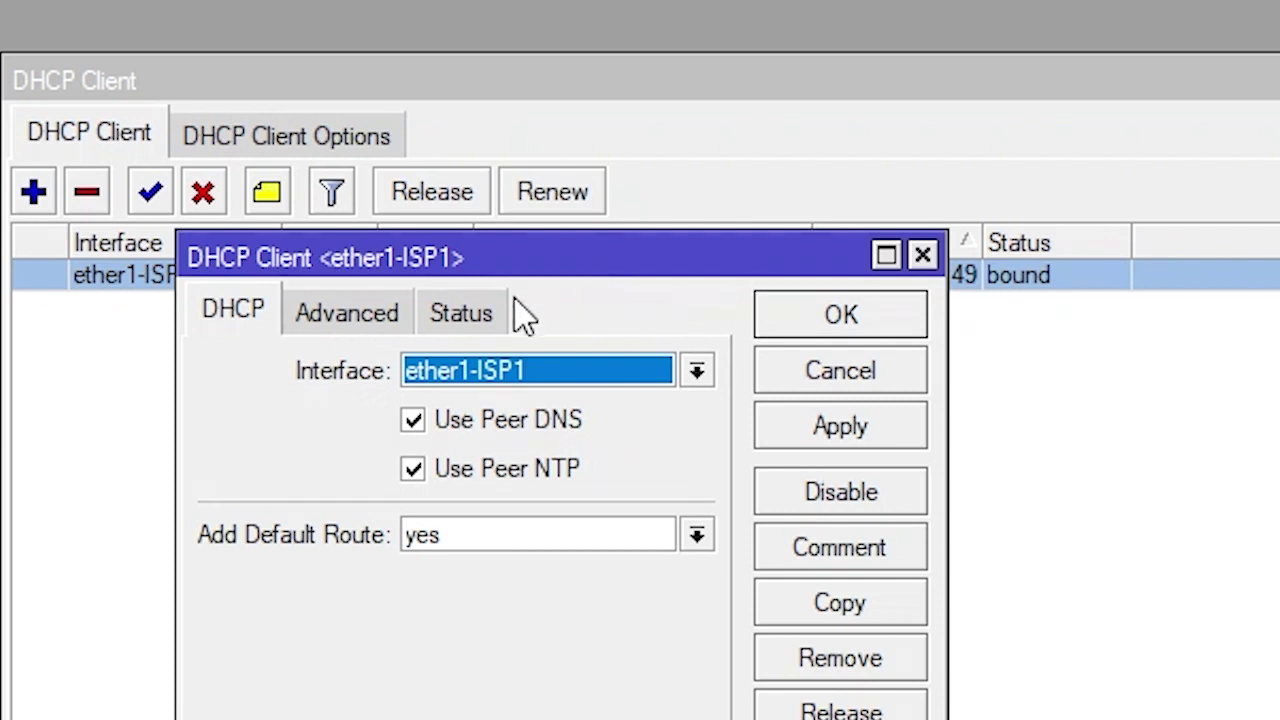
click(482, 304)
drag(530, 420, 366, 423)
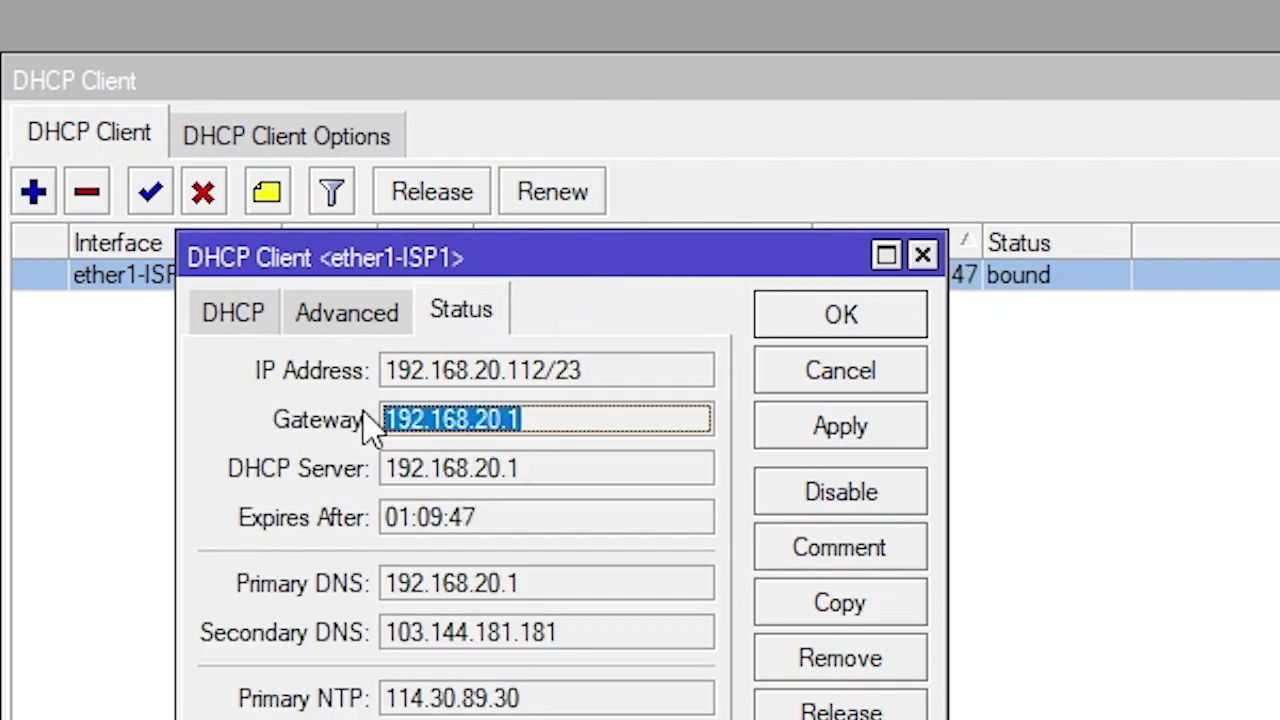
drag(523, 466, 400, 472)
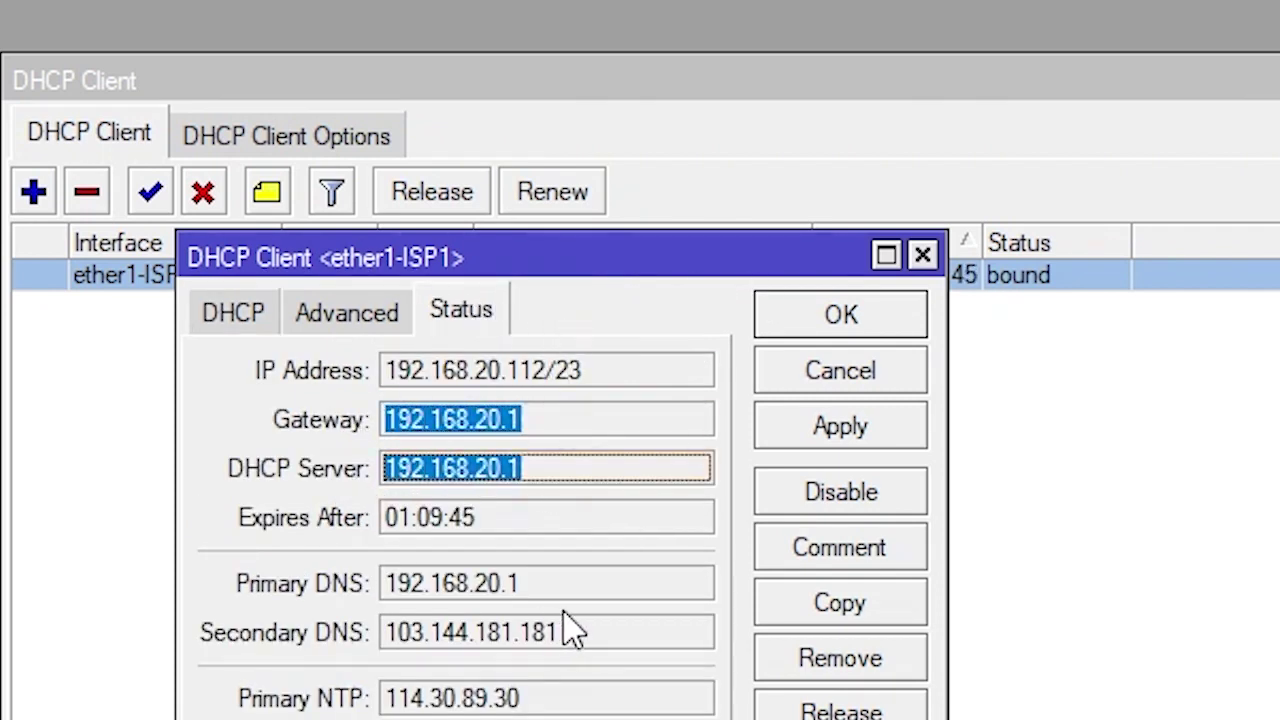
drag(545, 420, 392, 417)
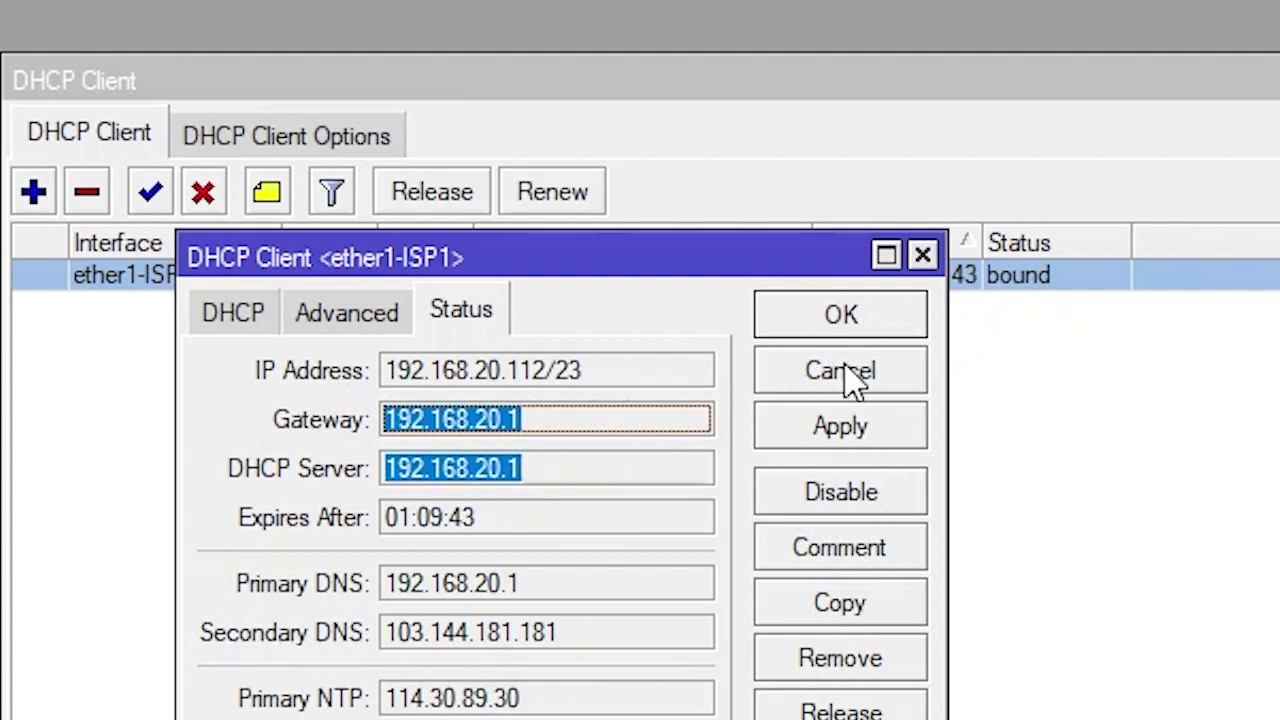
click(854, 375)
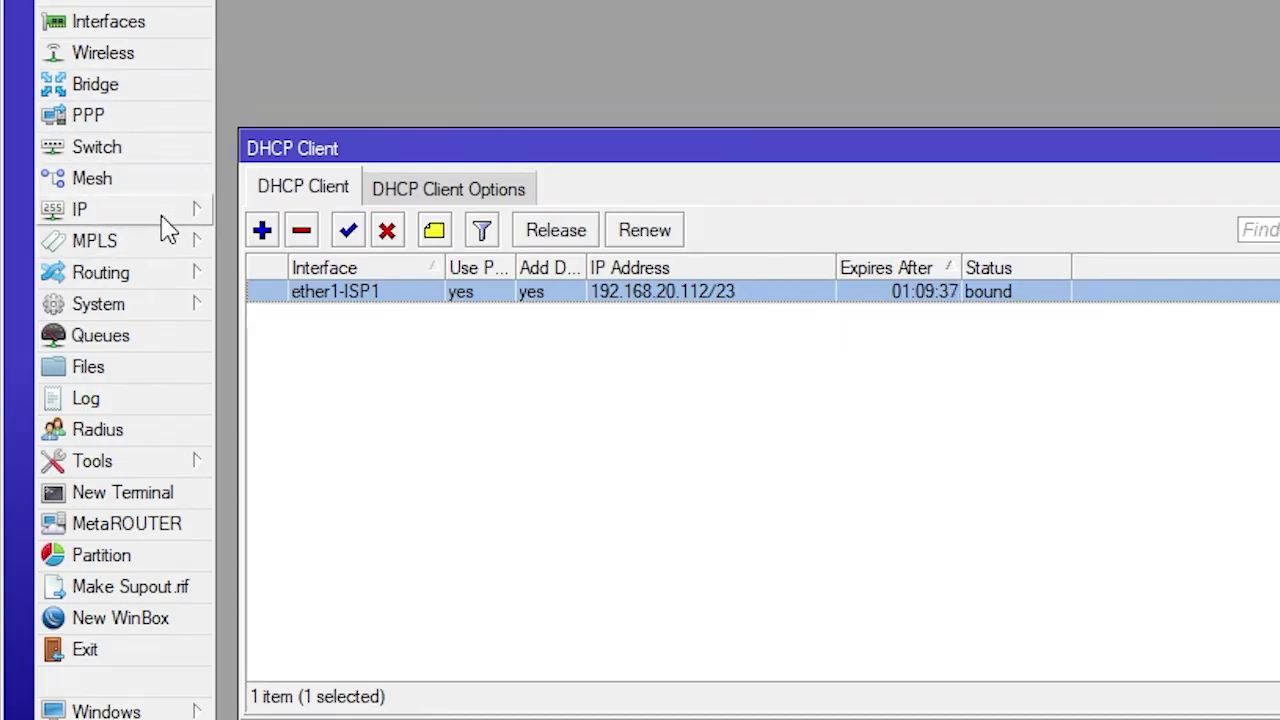
Open the IP address list and delete the ether1-ISP1 DHCP client
click(188, 212)
click(303, 278)
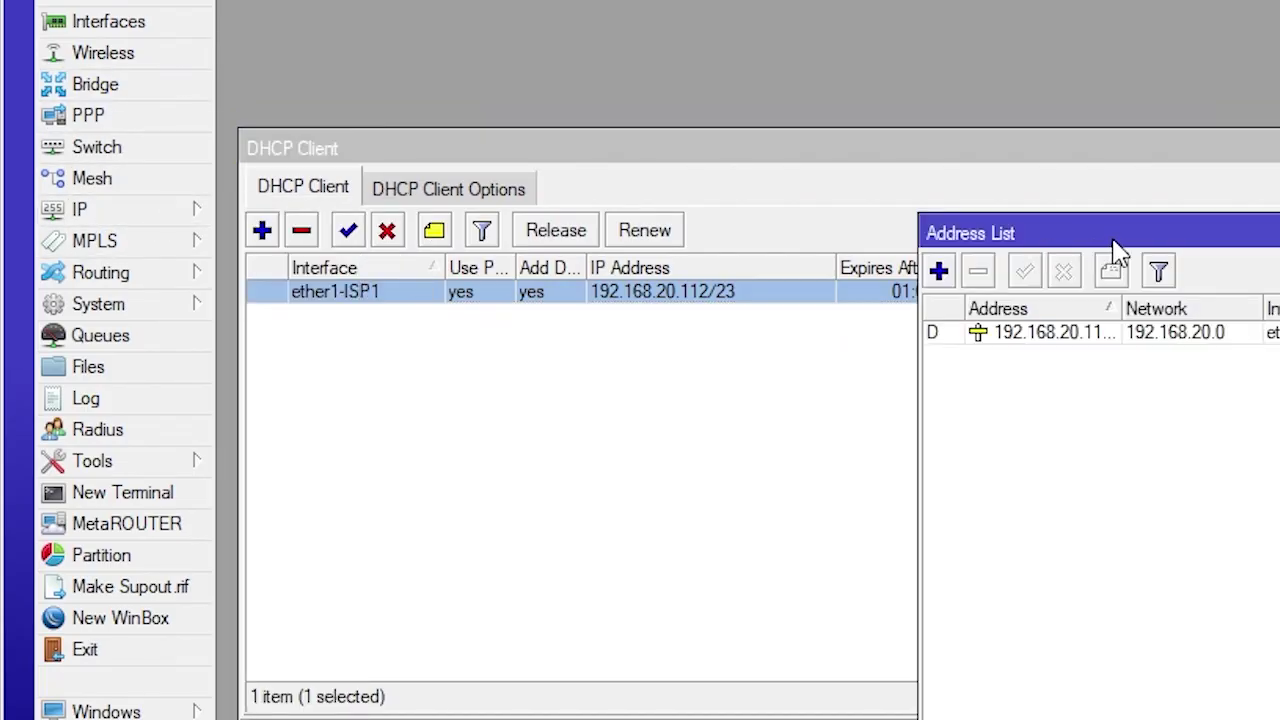
drag(1097, 245, 1279, 135)
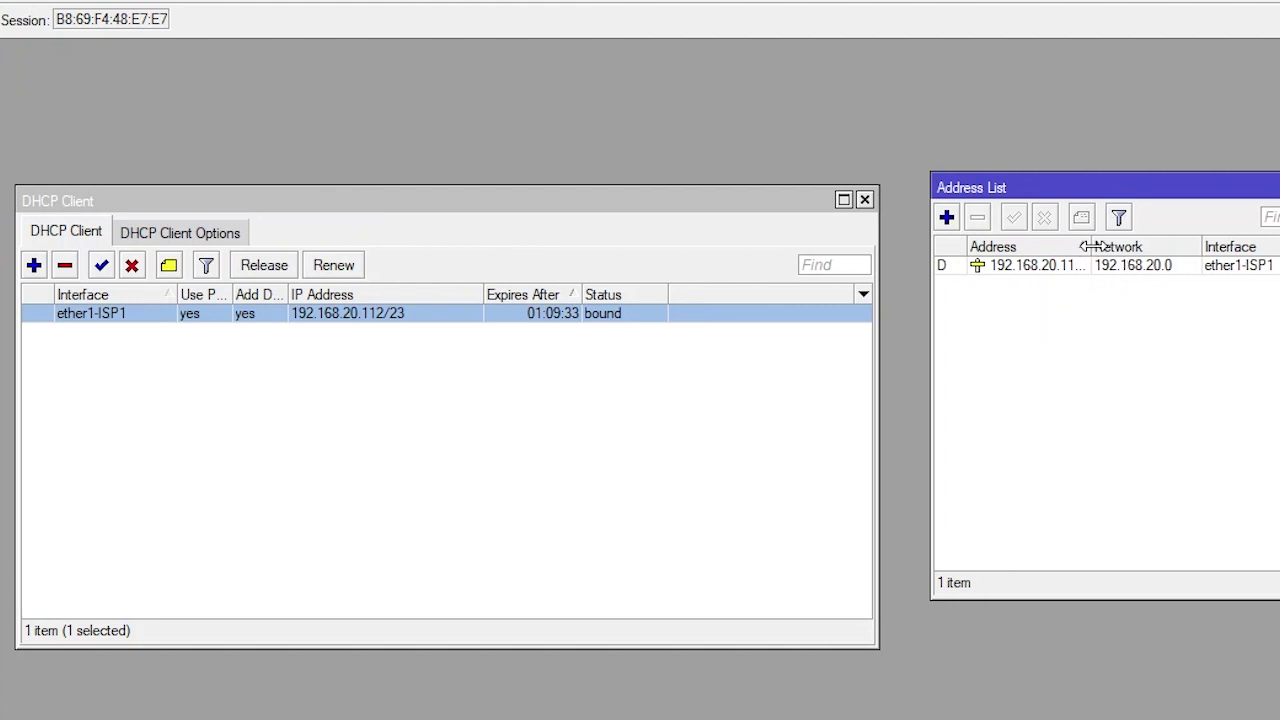
drag(1087, 246, 1145, 247)
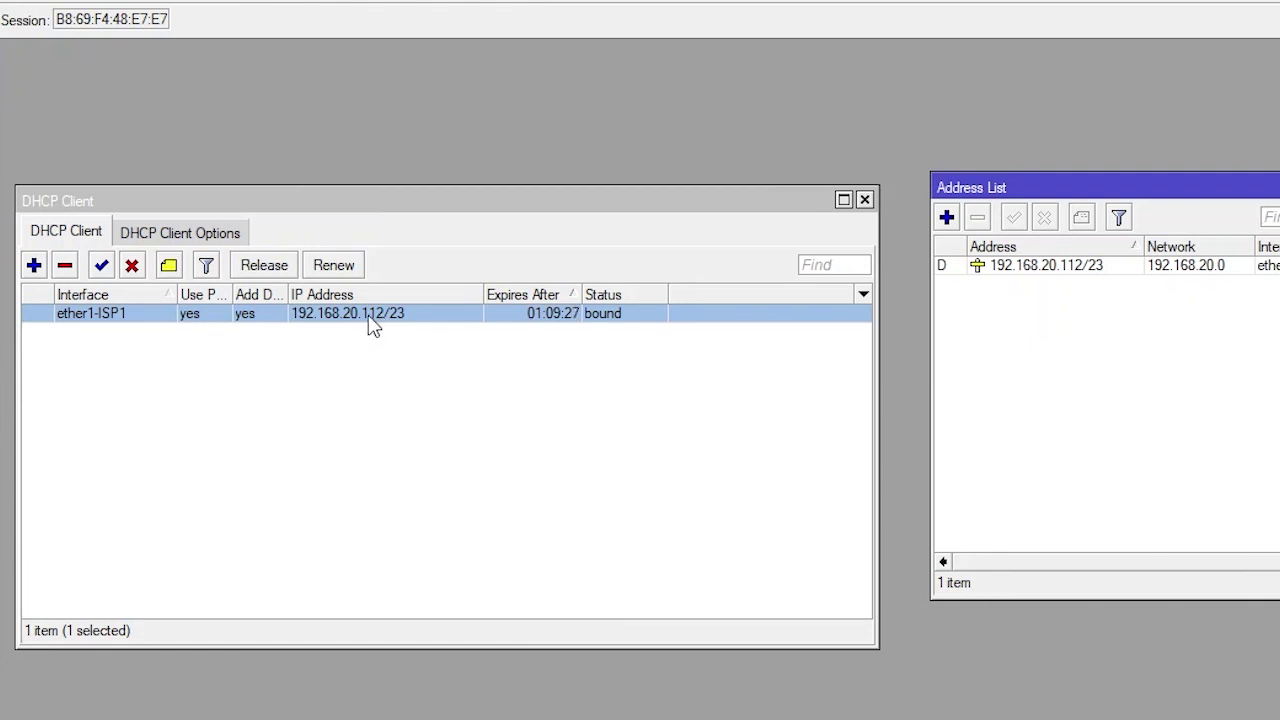
click(372, 325)
click(66, 267)
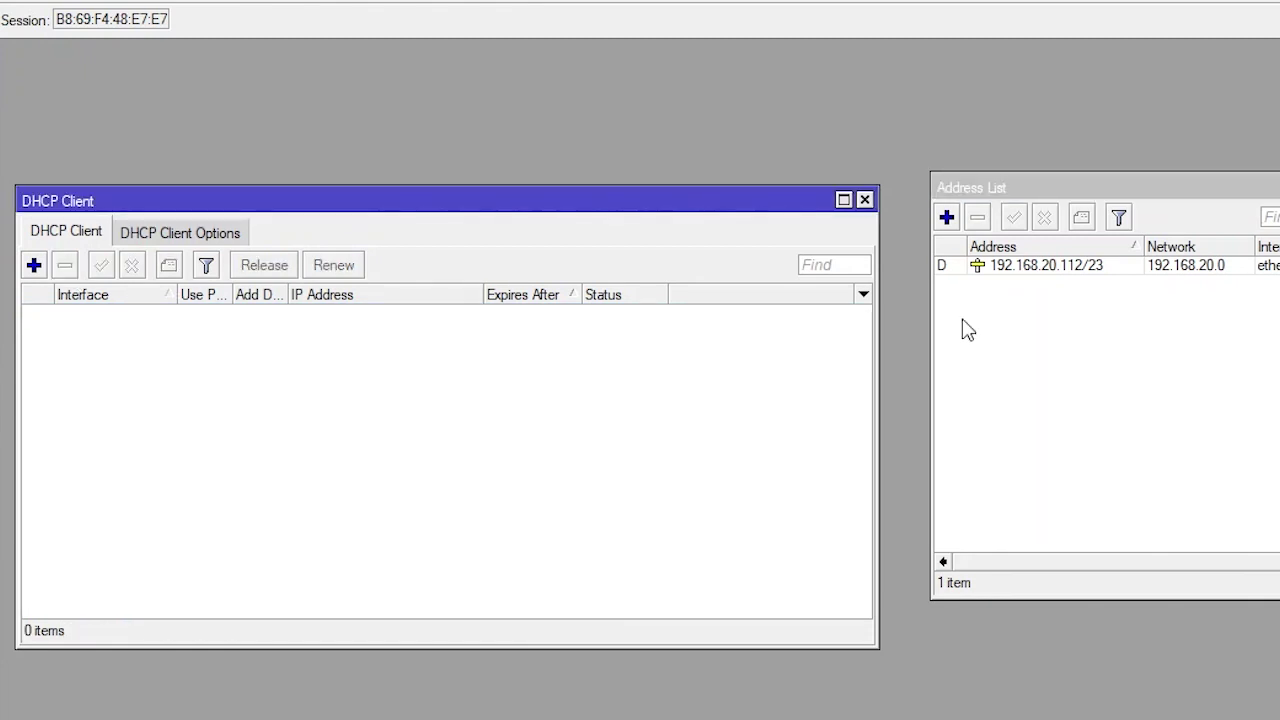
Add the static address 192.168.20.112/23 on ether1-ISP1
click(947, 219)
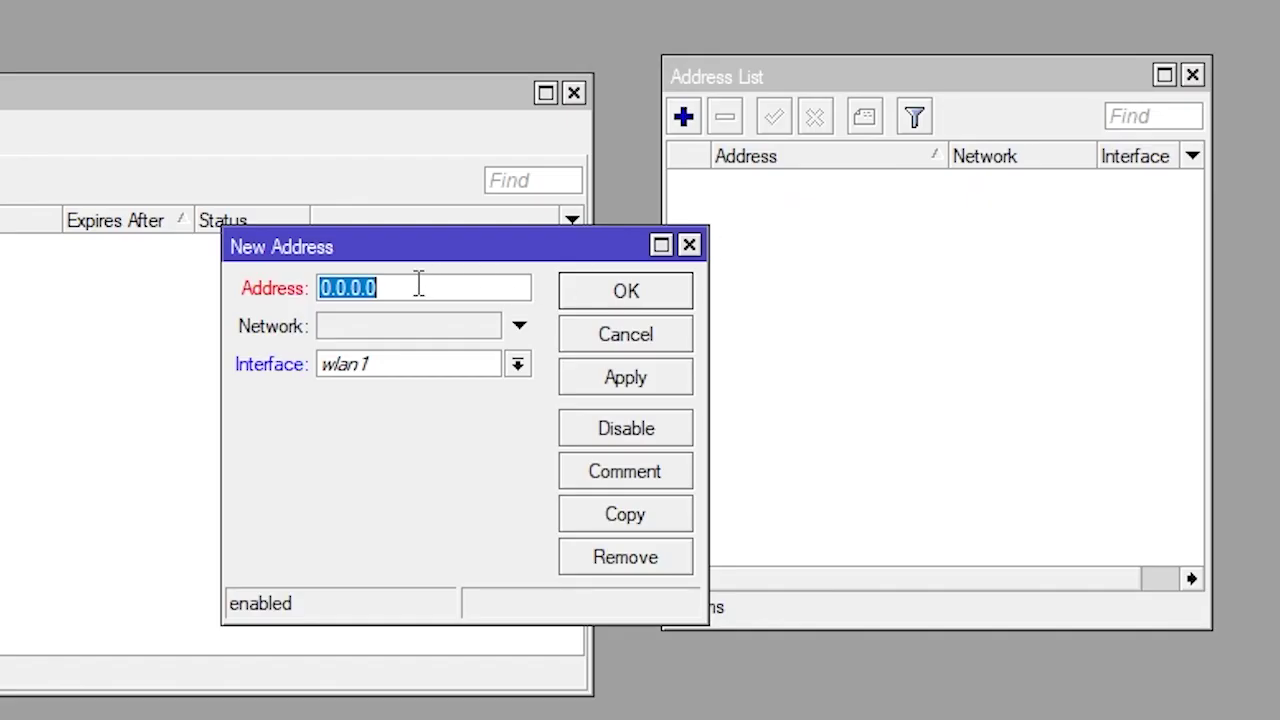
text(192.168.20.112/23)
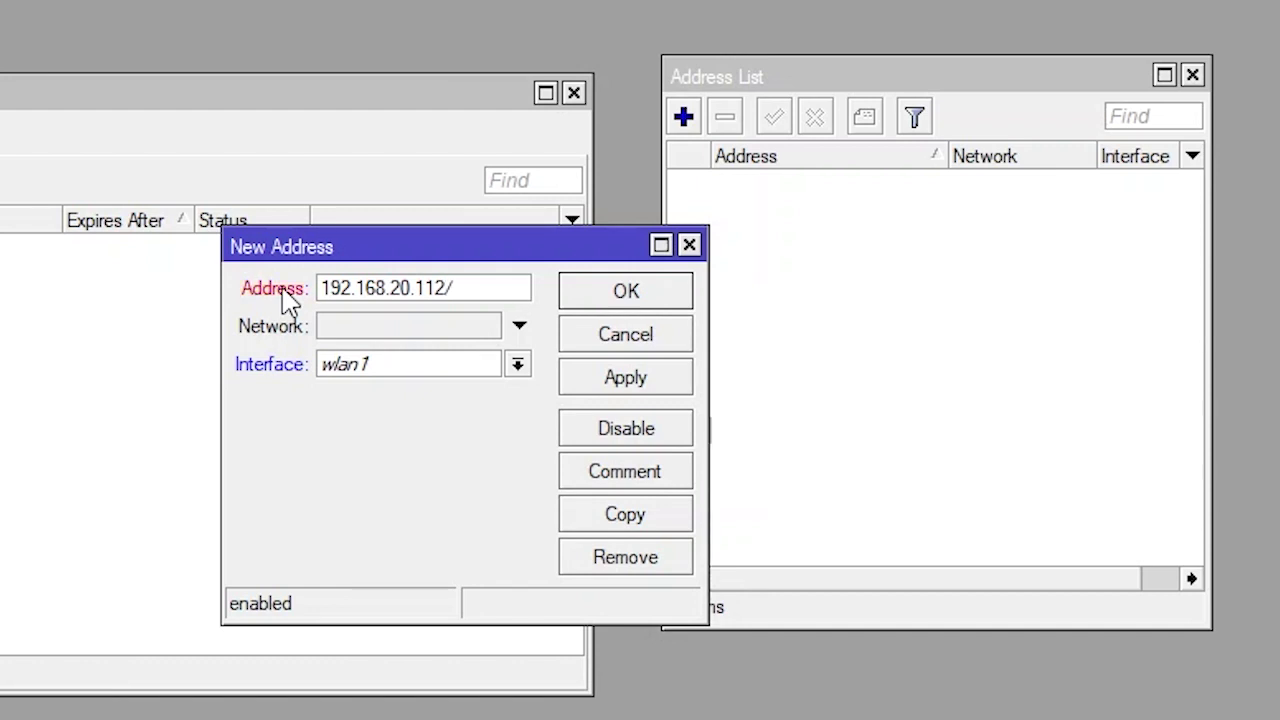
click(519, 364)
click(456, 391)
click(626, 377)
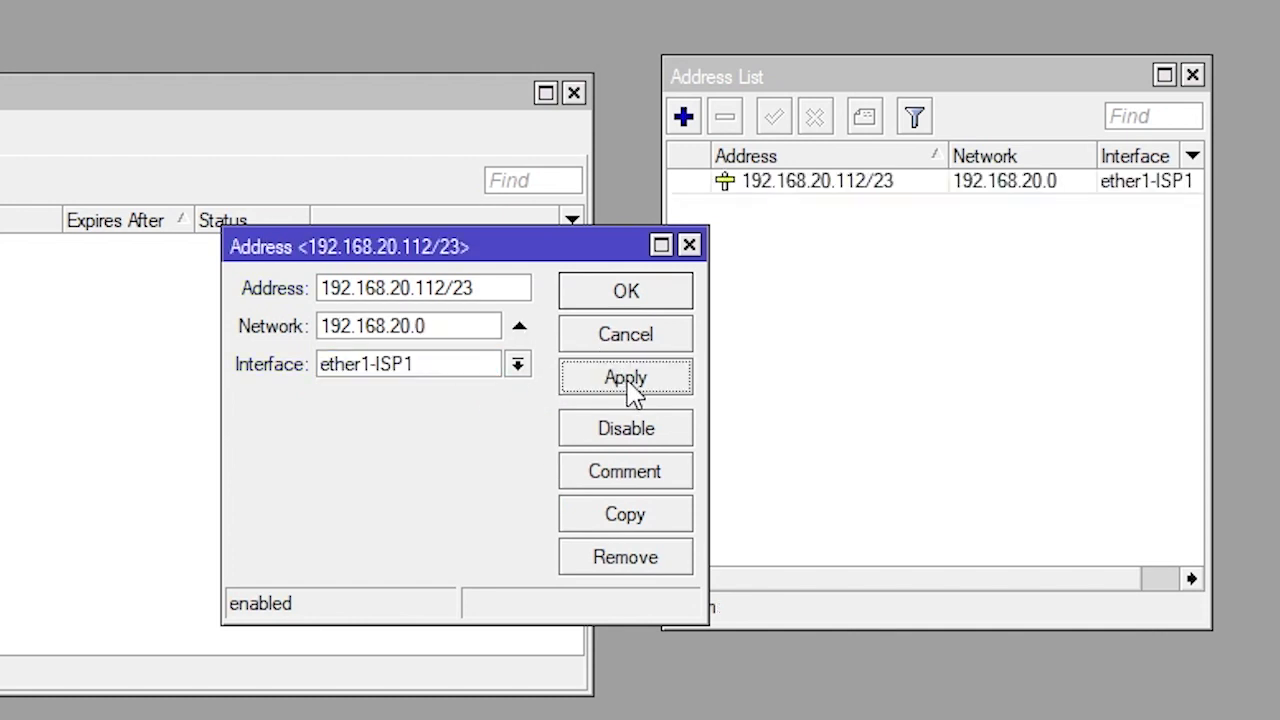
click(642, 302)
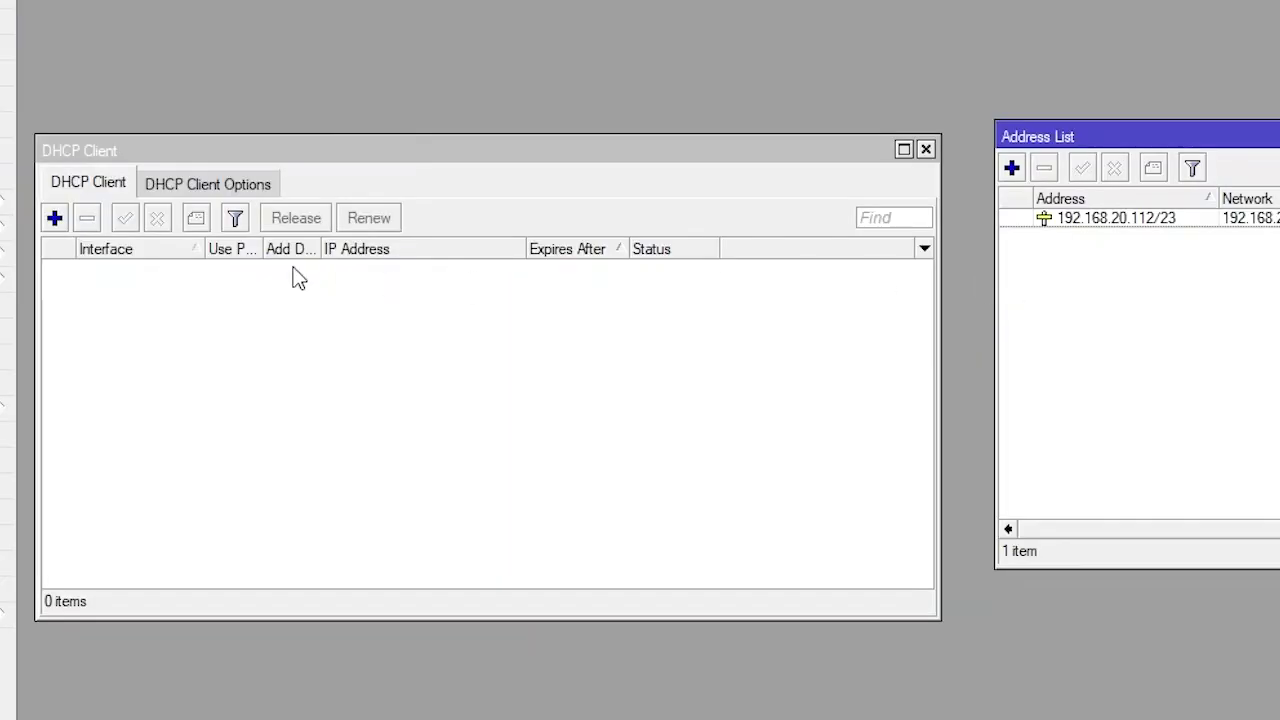
Add a DHCP client on interface ether2-ISP2
click(54, 217)
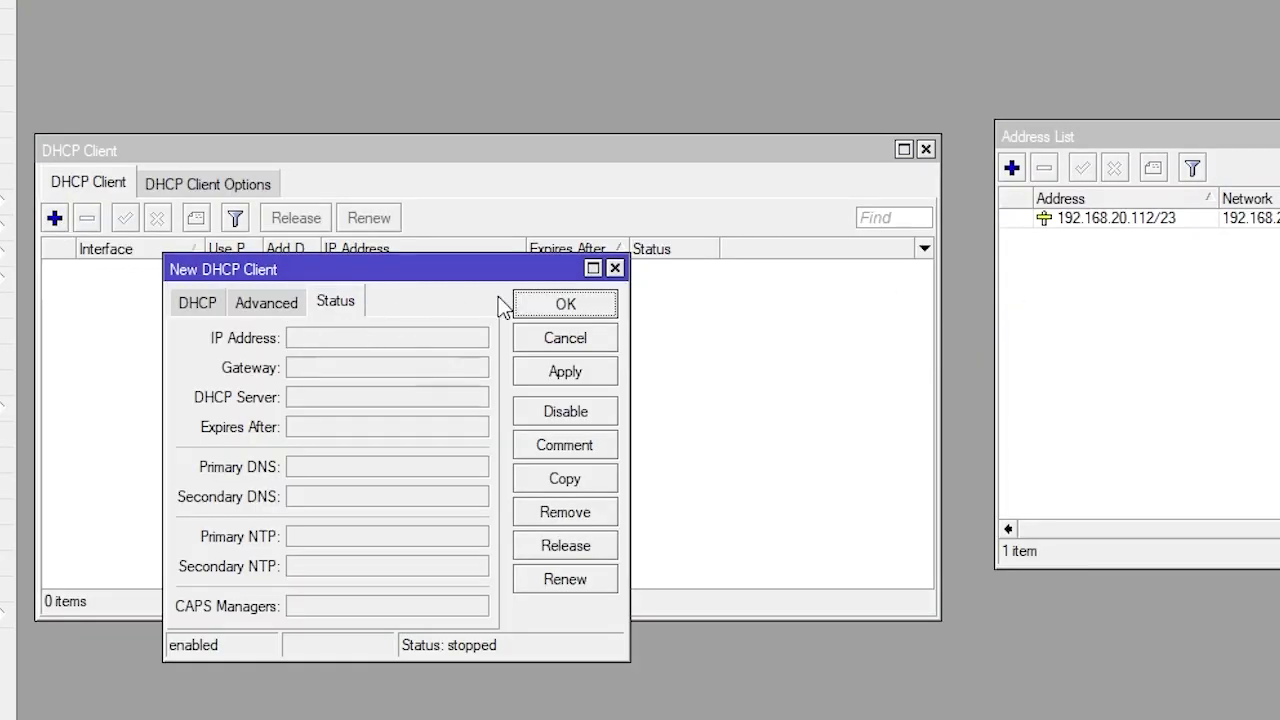
click(614, 269)
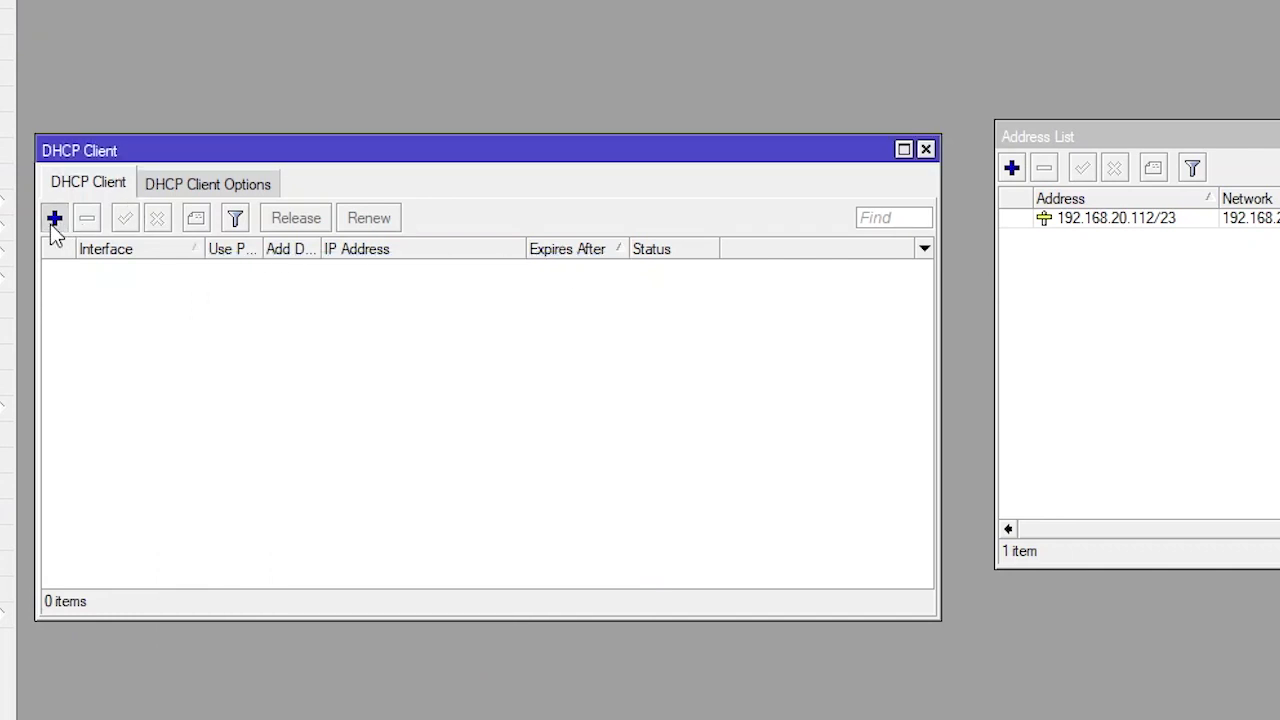
click(54, 217)
click(208, 306)
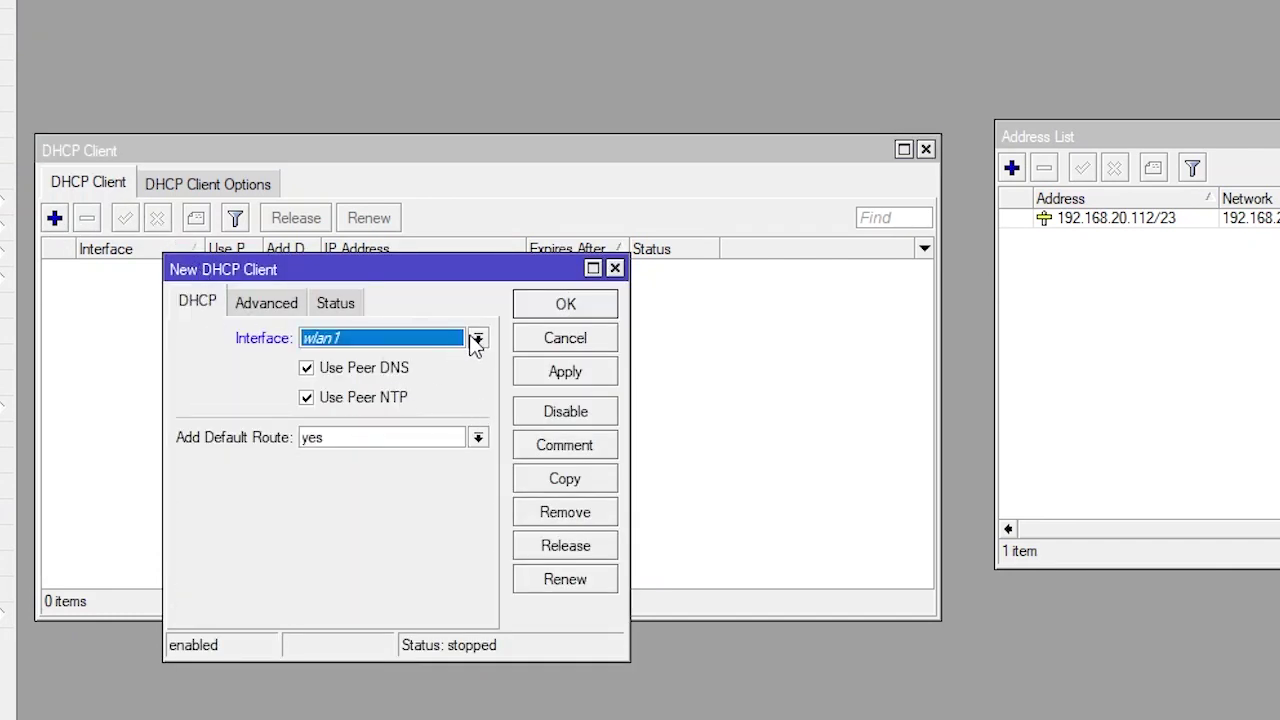
click(477, 339)
click(361, 372)
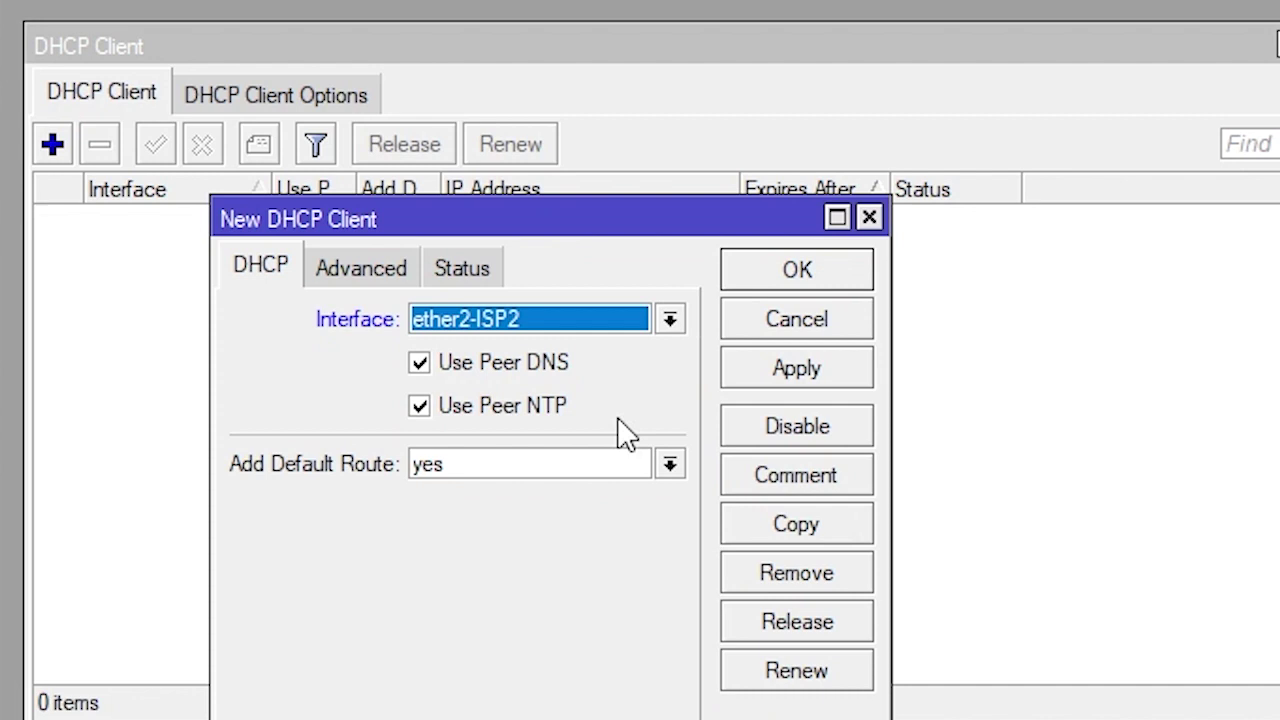
click(800, 366)
click(809, 280)
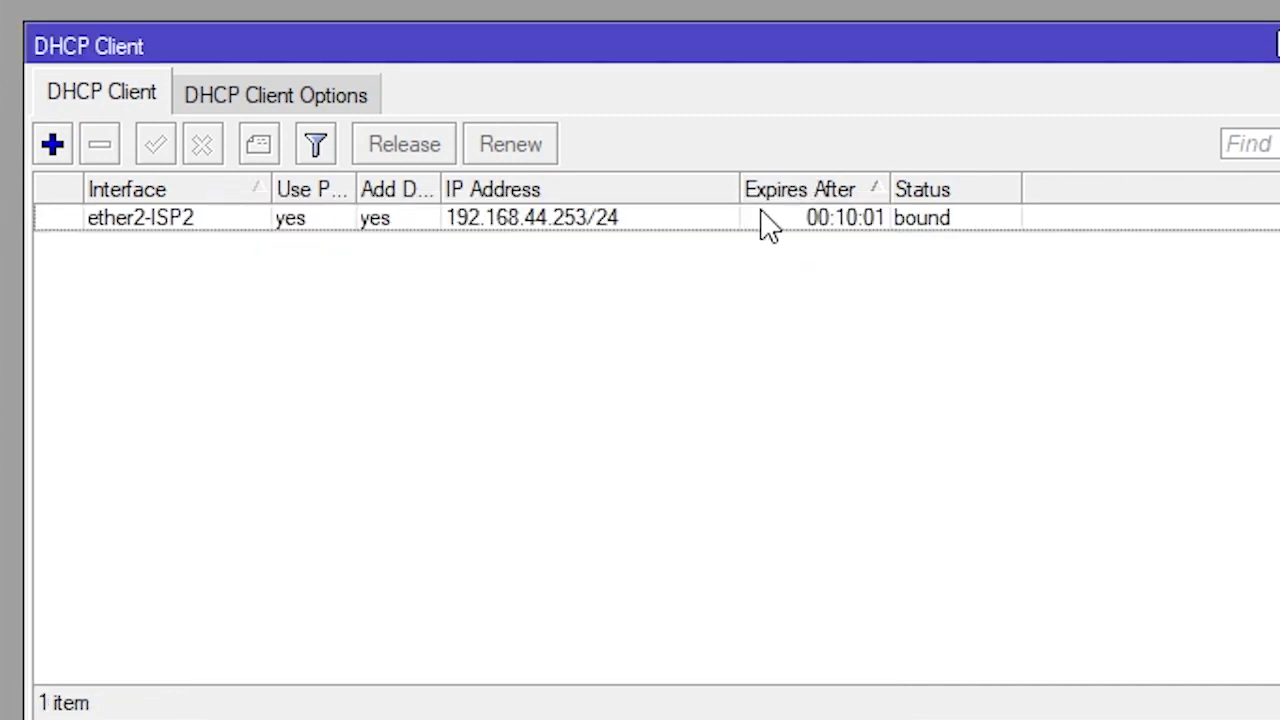
Bring up the load-balance topology diagram
click(568, 222)
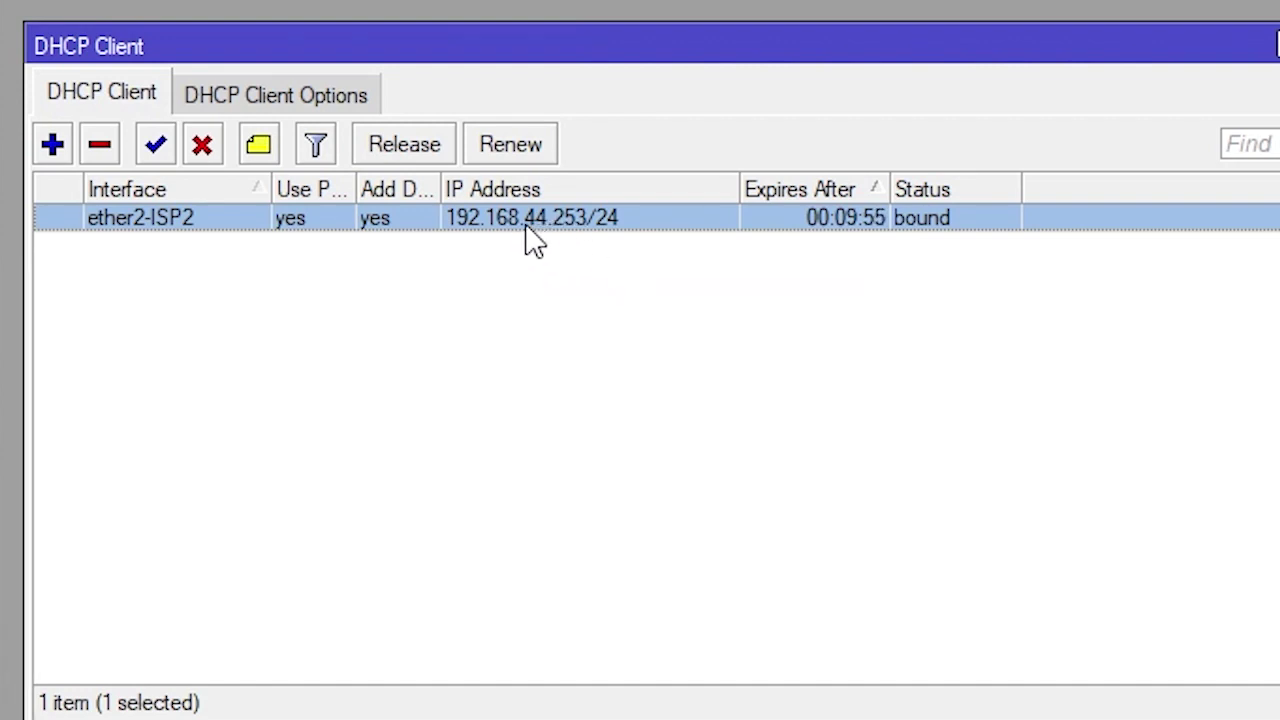
mouse_move(548, 238)
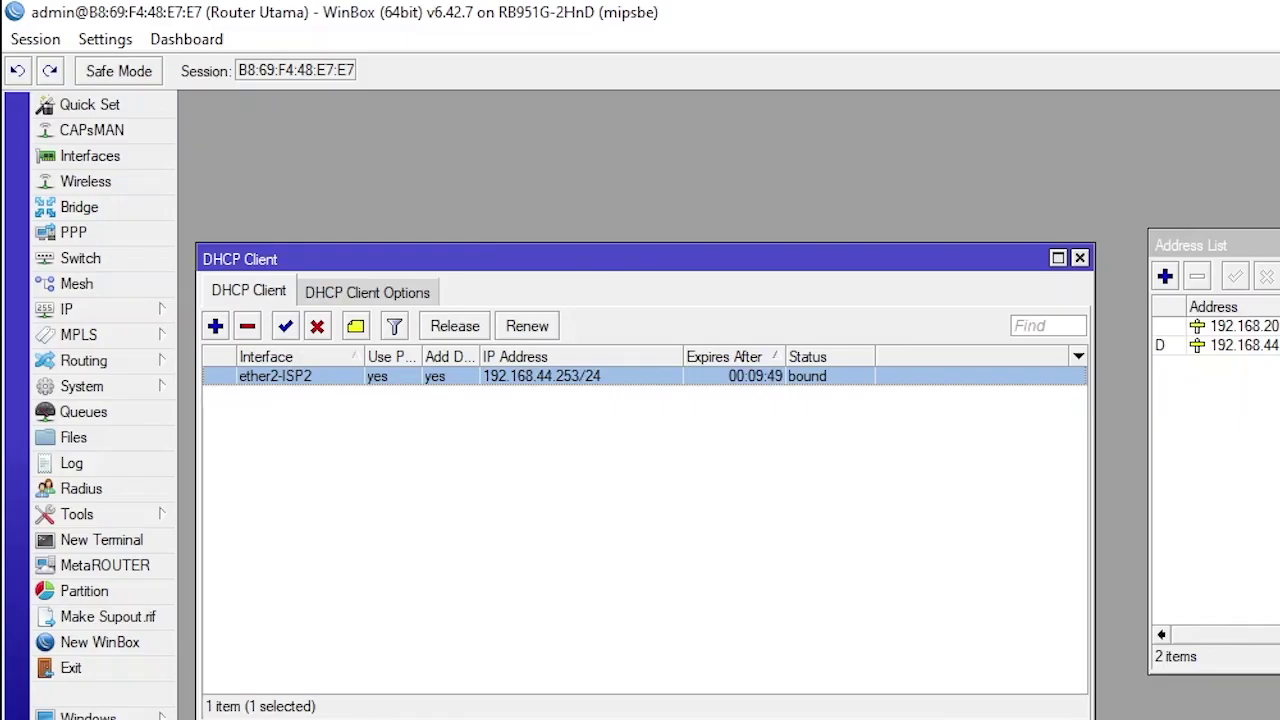
mouse_move(688, 718)
click(535, 570)
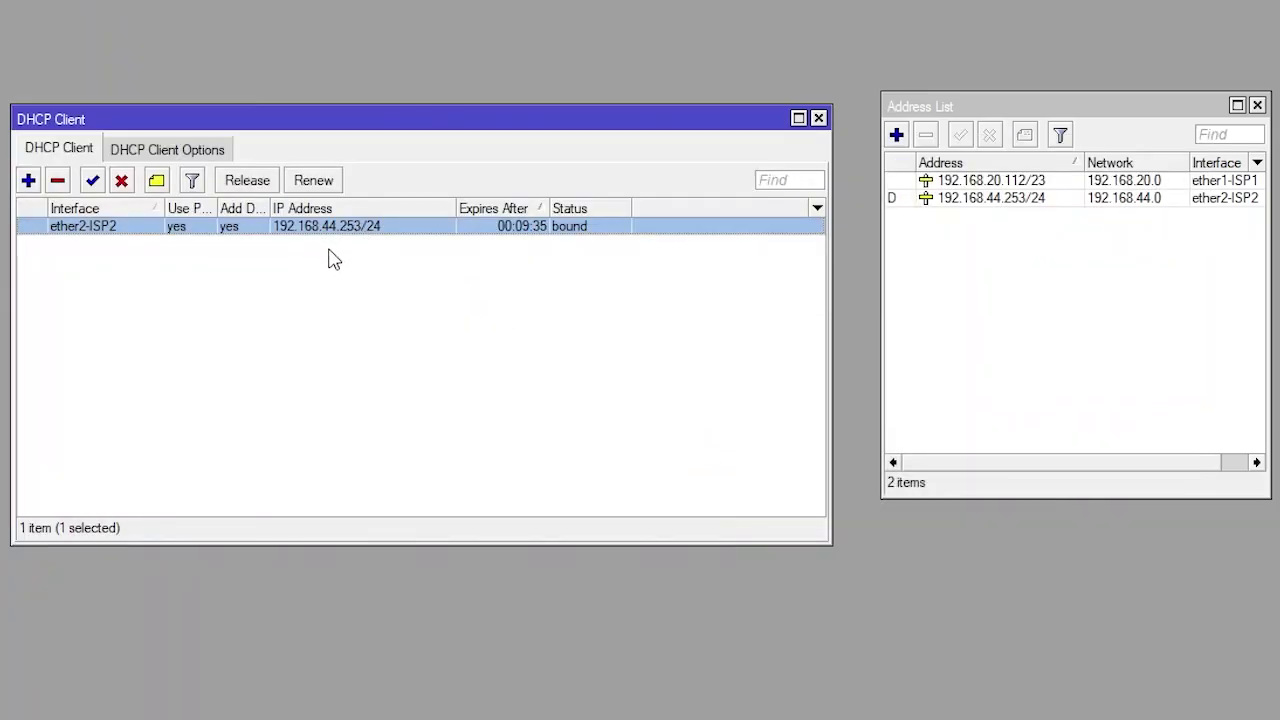
Inspect the ether2-ISP2 lease: 192.168.44.253/24 from gateway 192.168.44.1
click(334, 259)
click(352, 231)
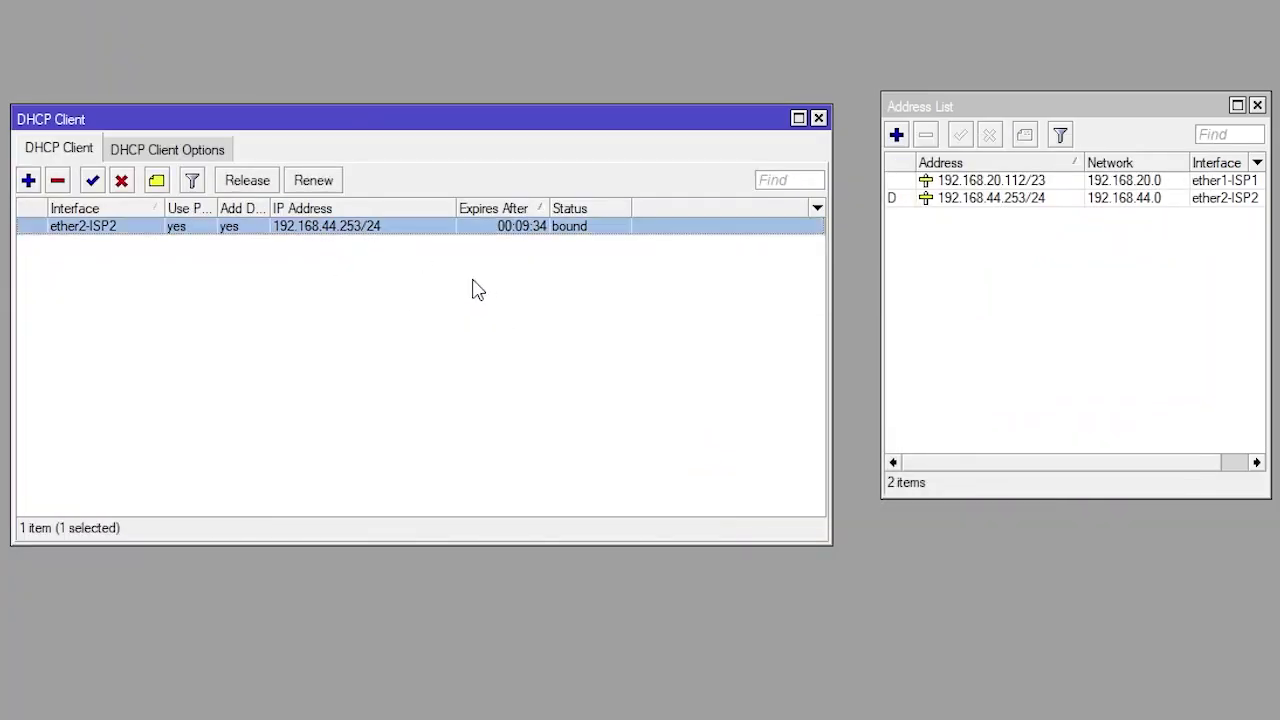
double_click(338, 228)
click(283, 257)
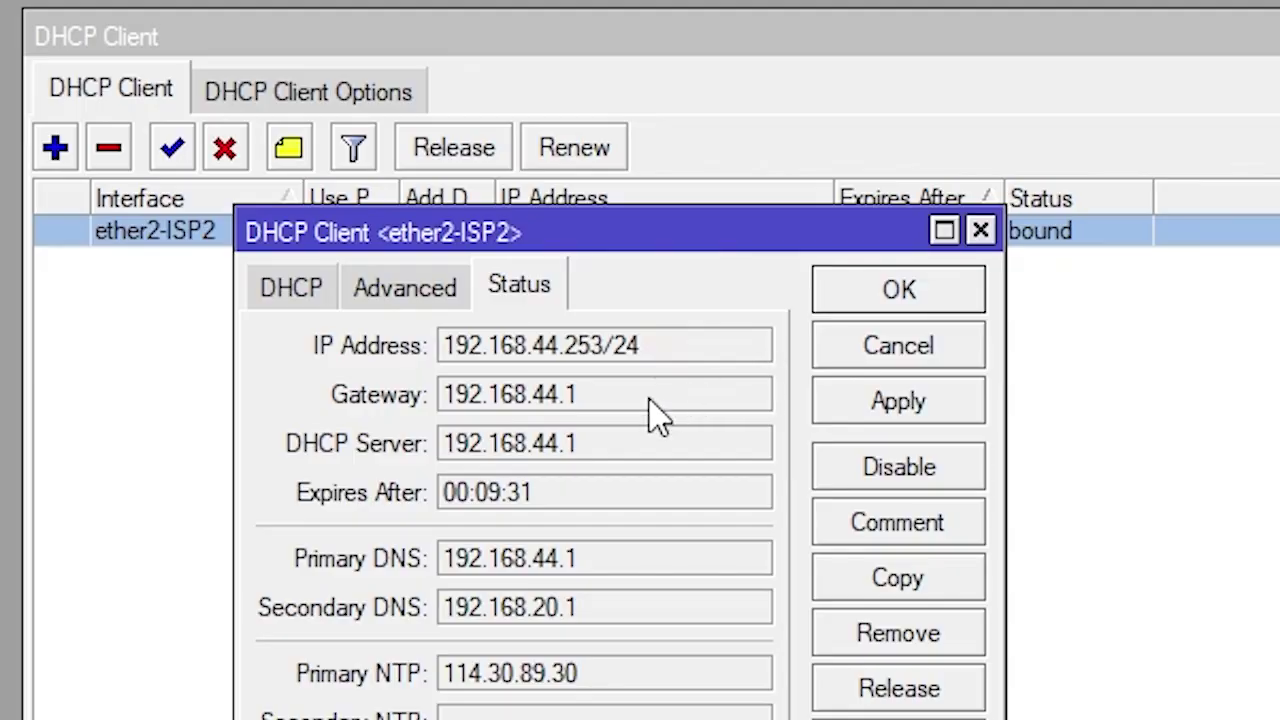
double_click(612, 400)
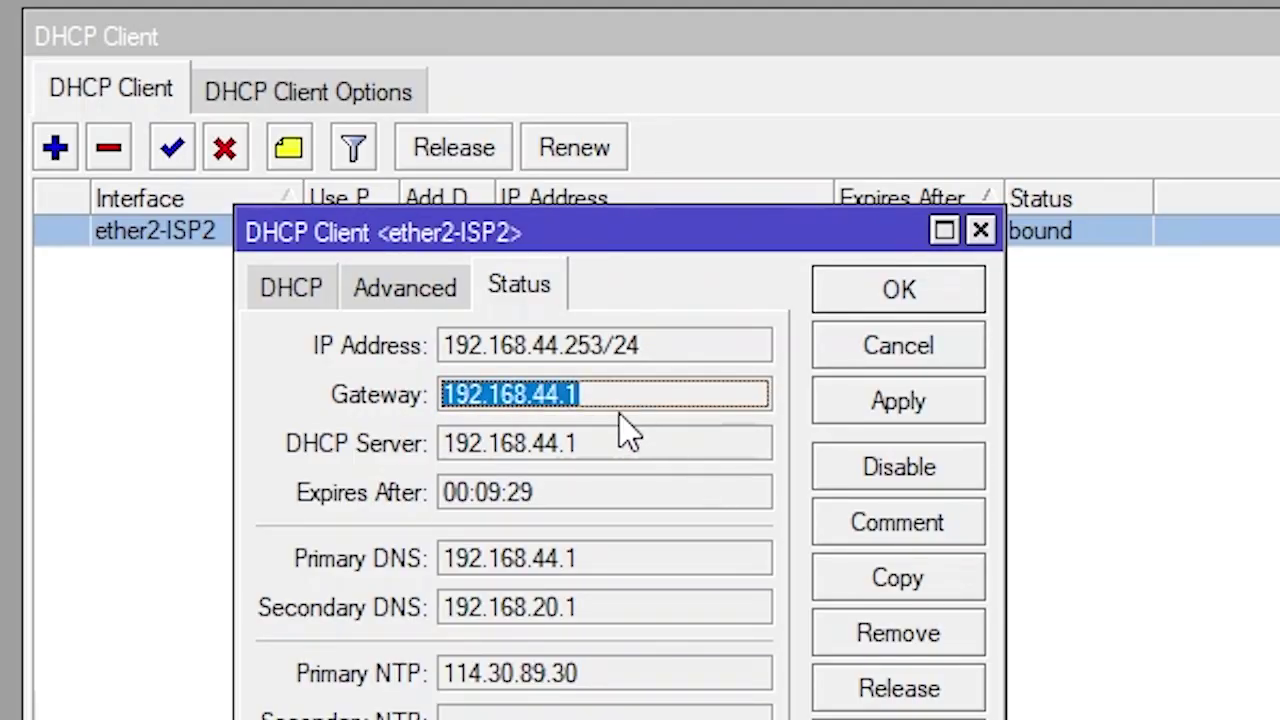
drag(612, 352, 349, 380)
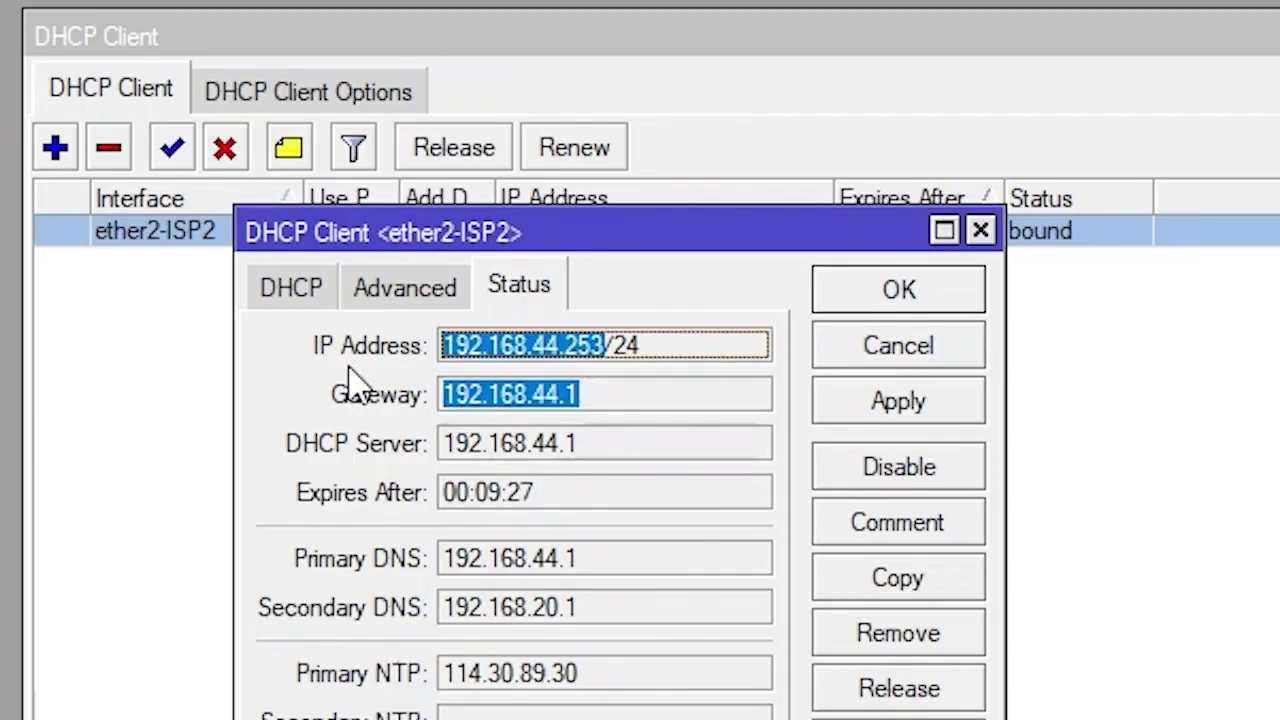
click(915, 343)
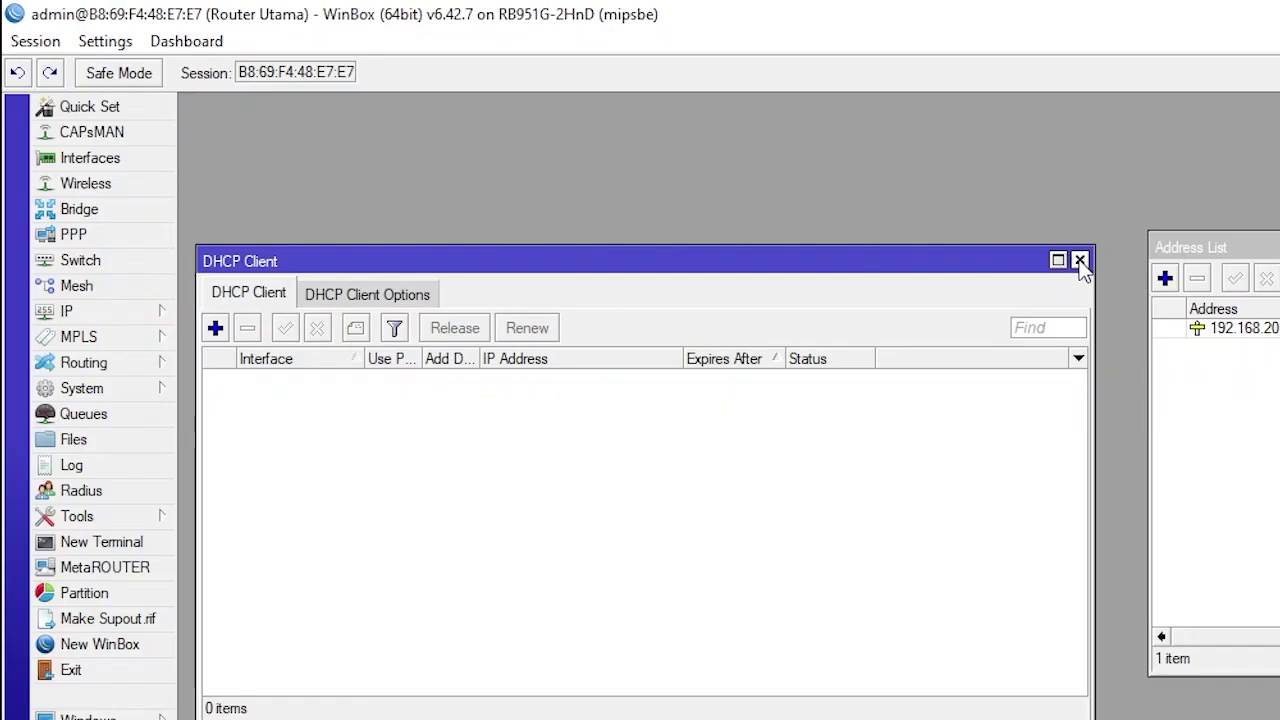
Add the static address 192.168.44.253/24 on ether2-ISP2
click(1080, 261)
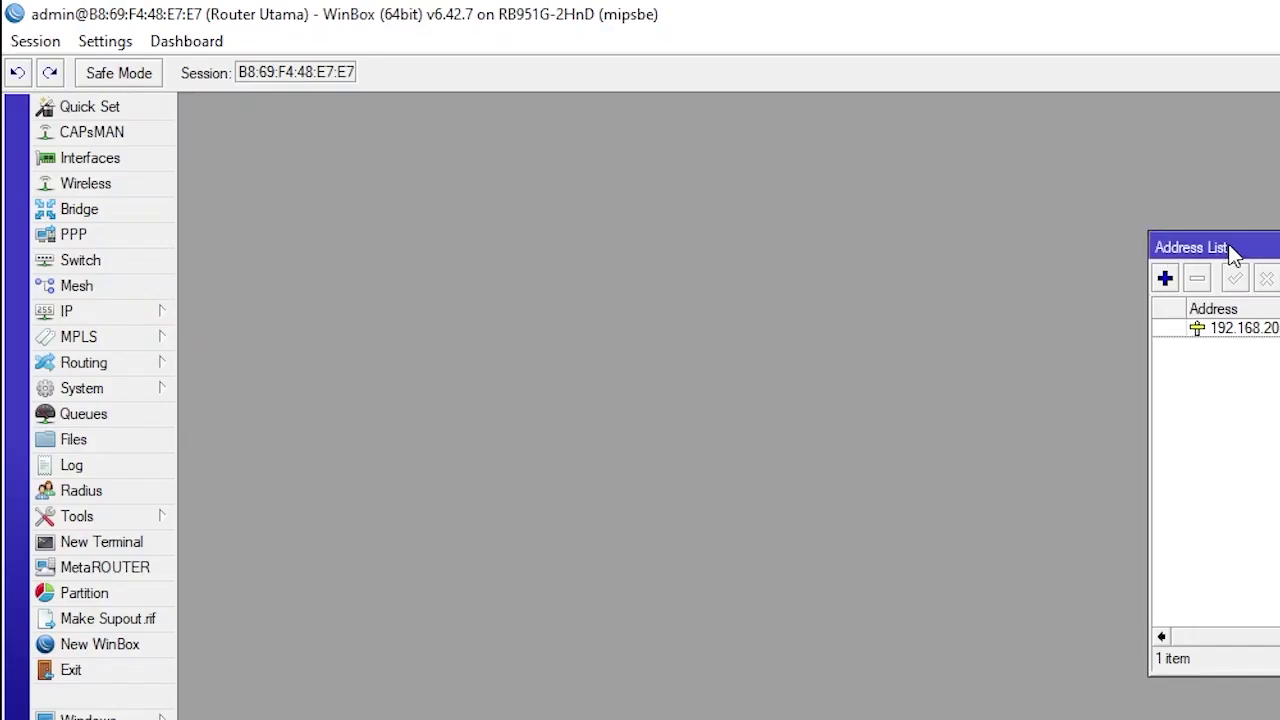
drag(1228, 248, 611, 243)
click(548, 277)
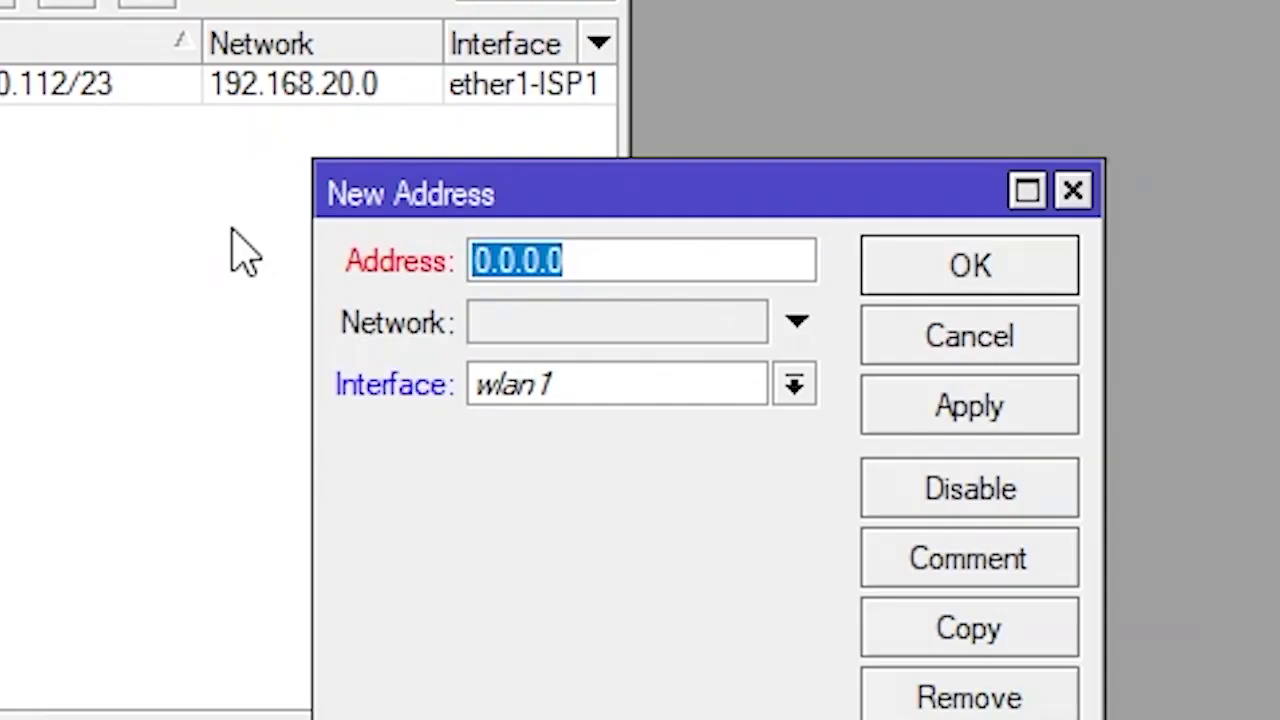
text(192)
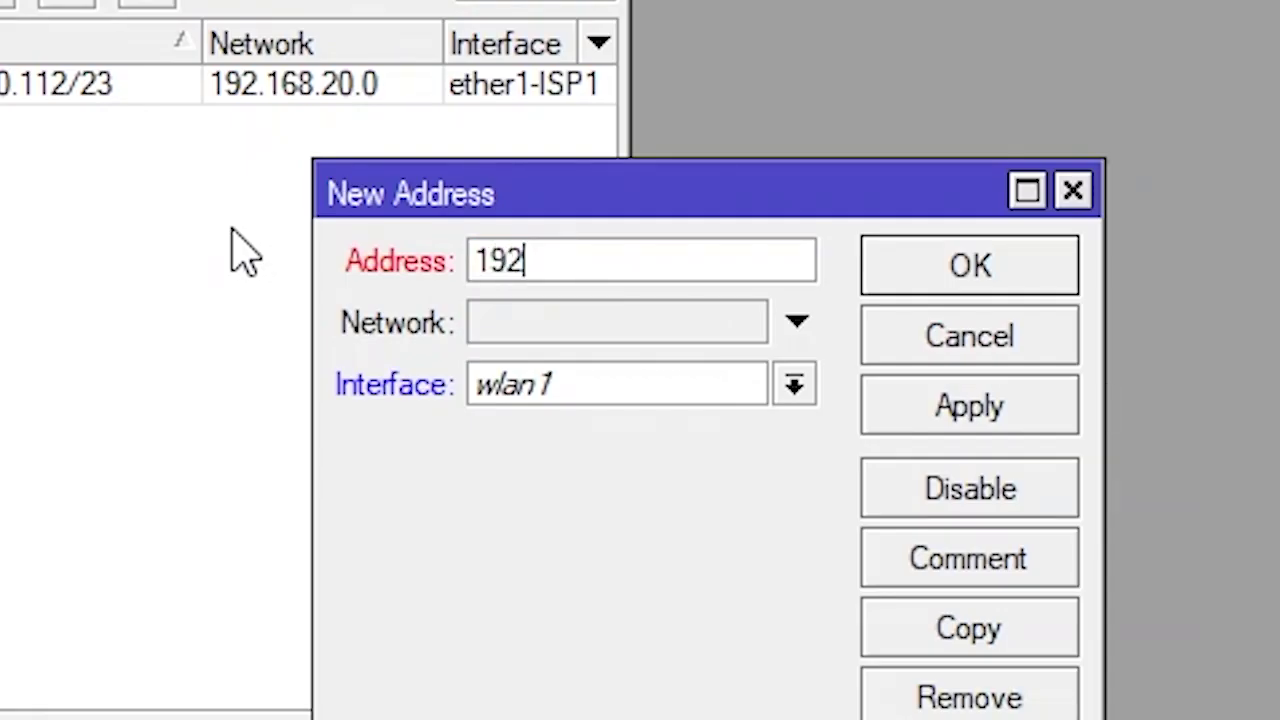
text(.168.4)
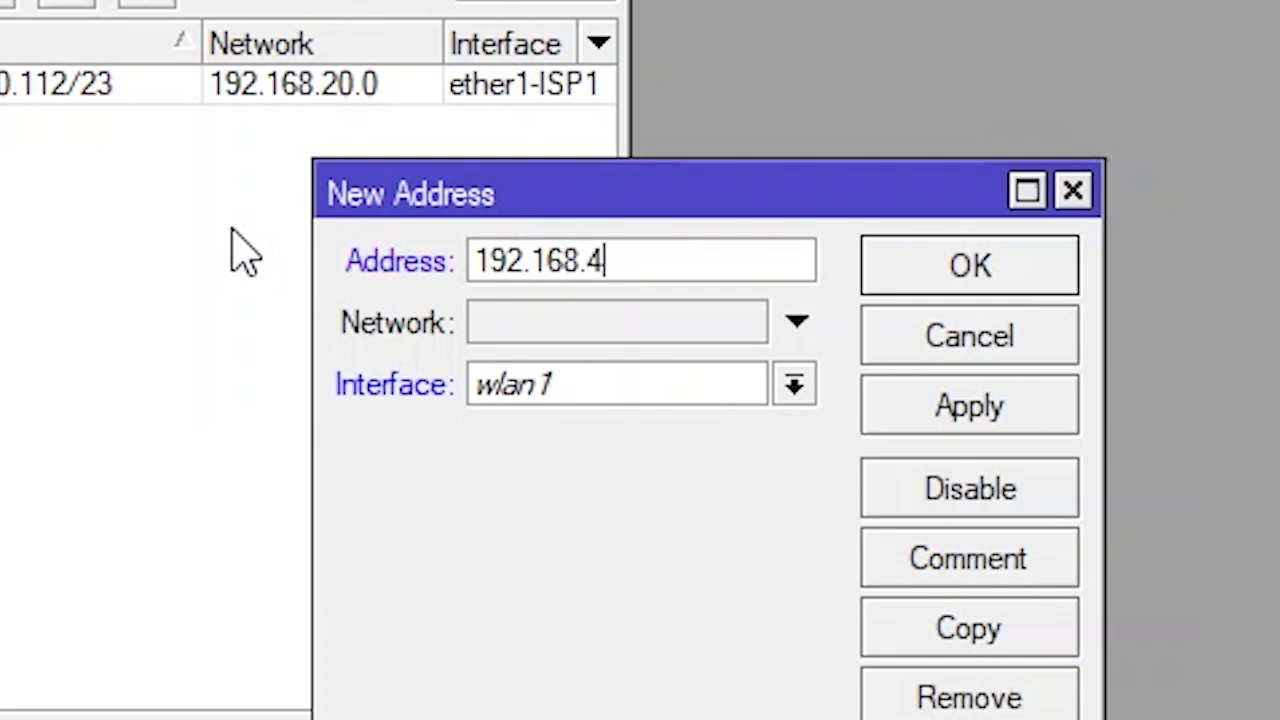
text(4.253)
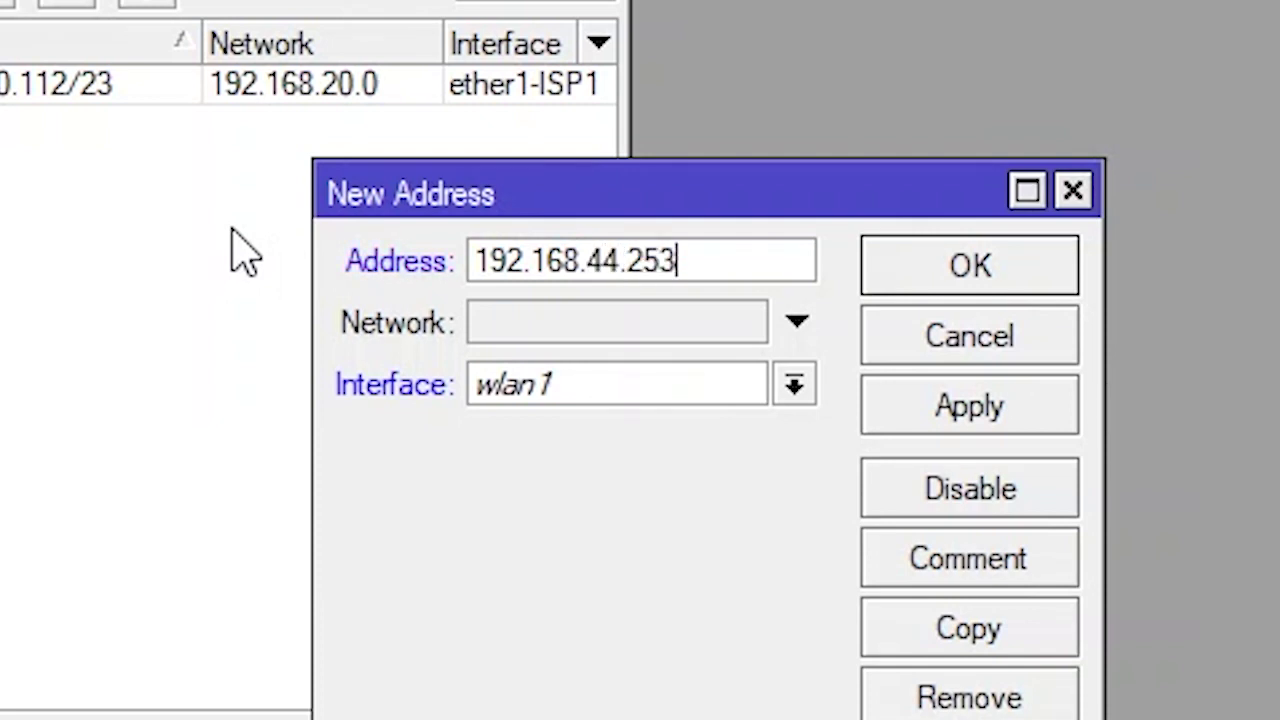
text(/)
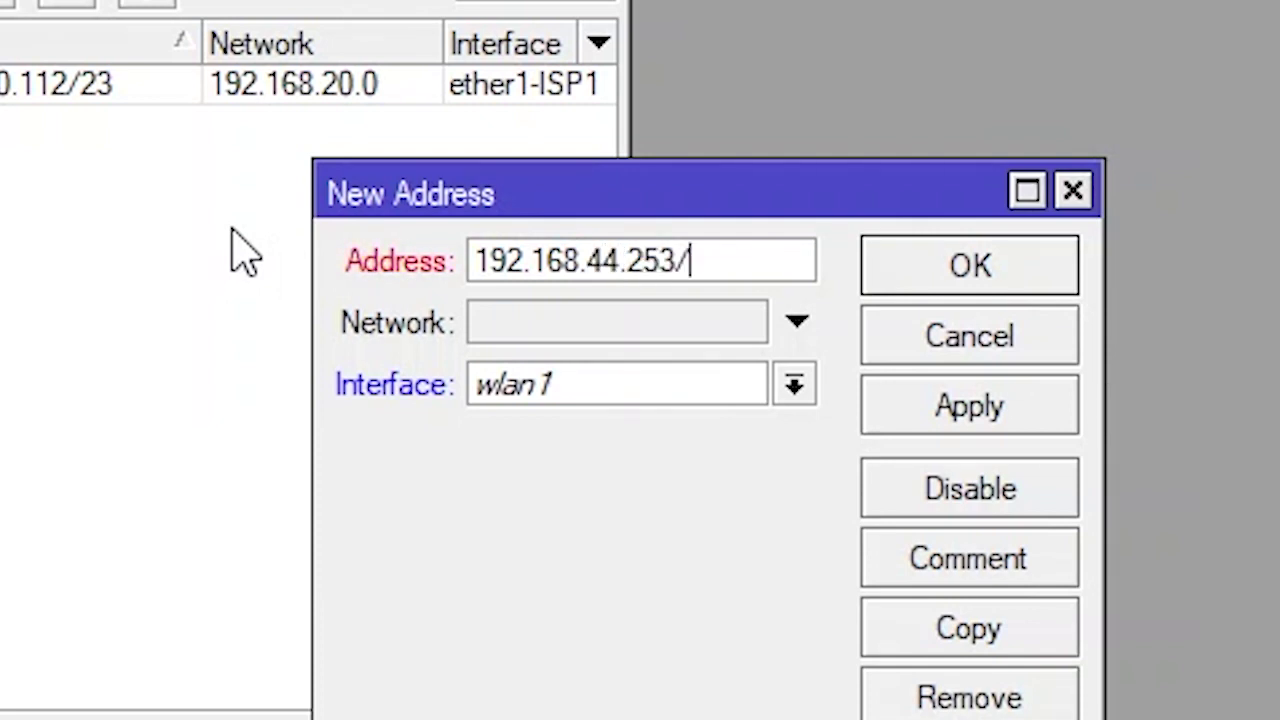
text(24)
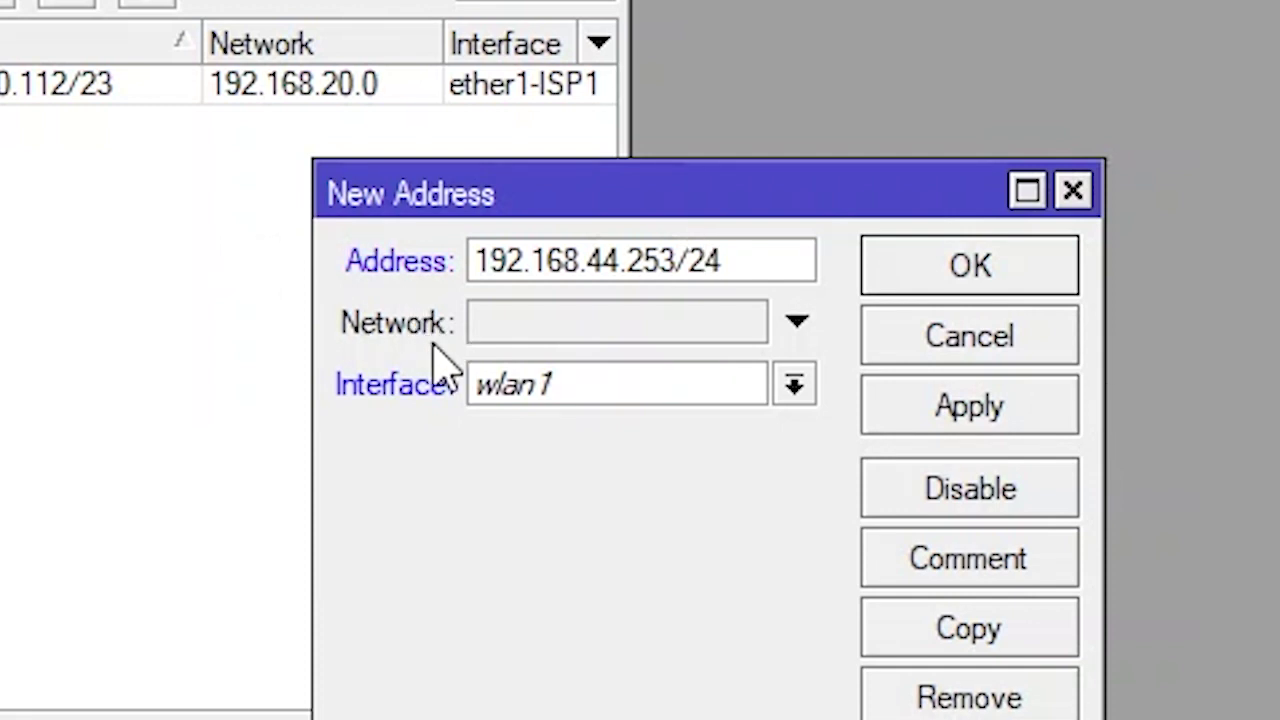
click(806, 388)
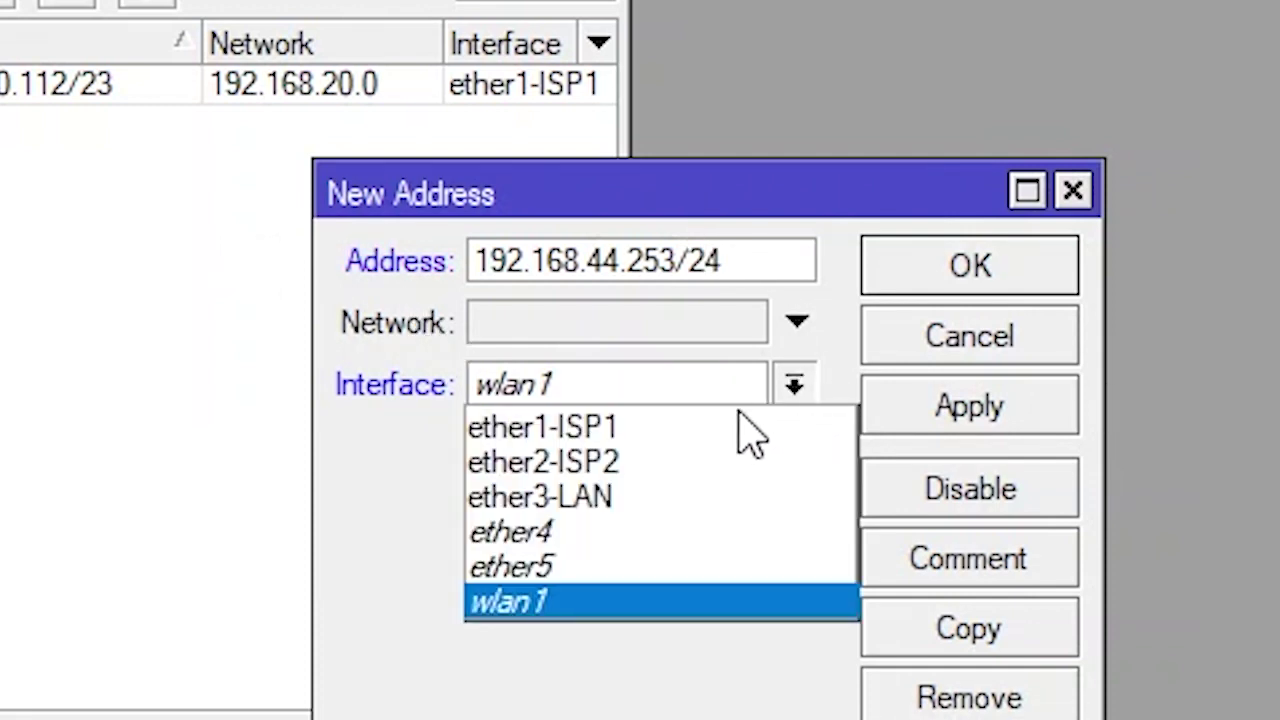
click(630, 466)
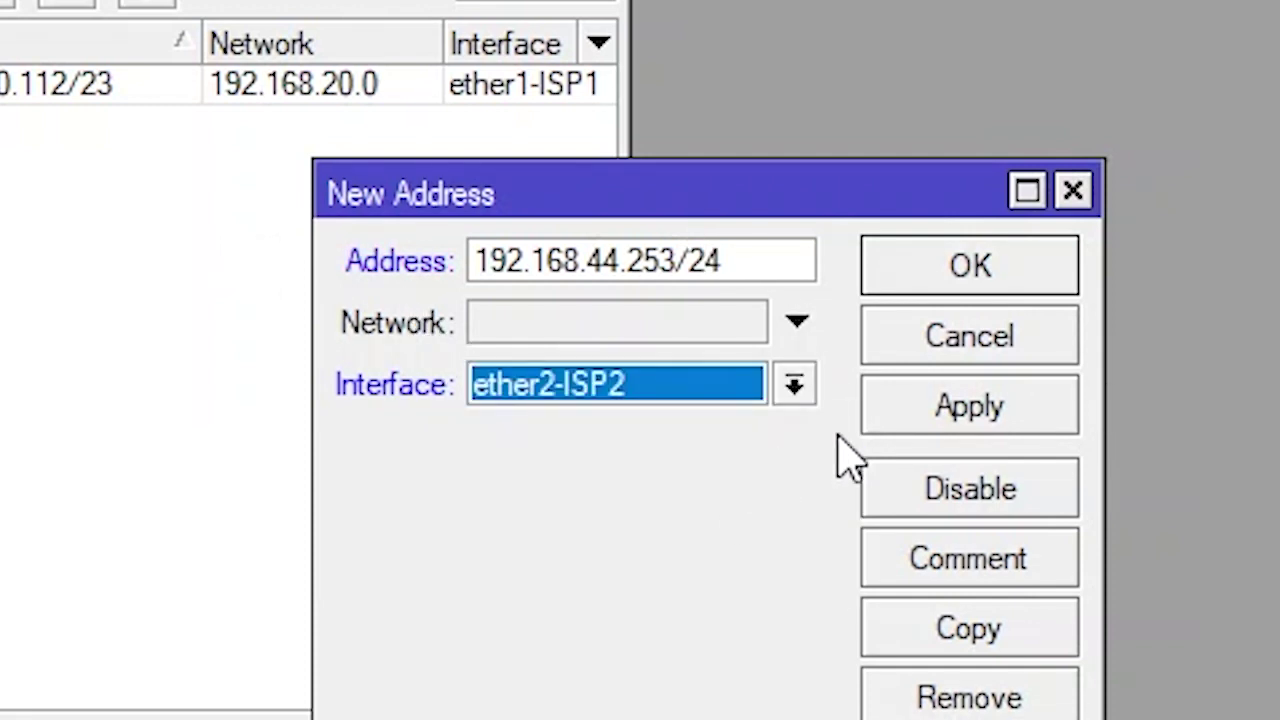
click(995, 410)
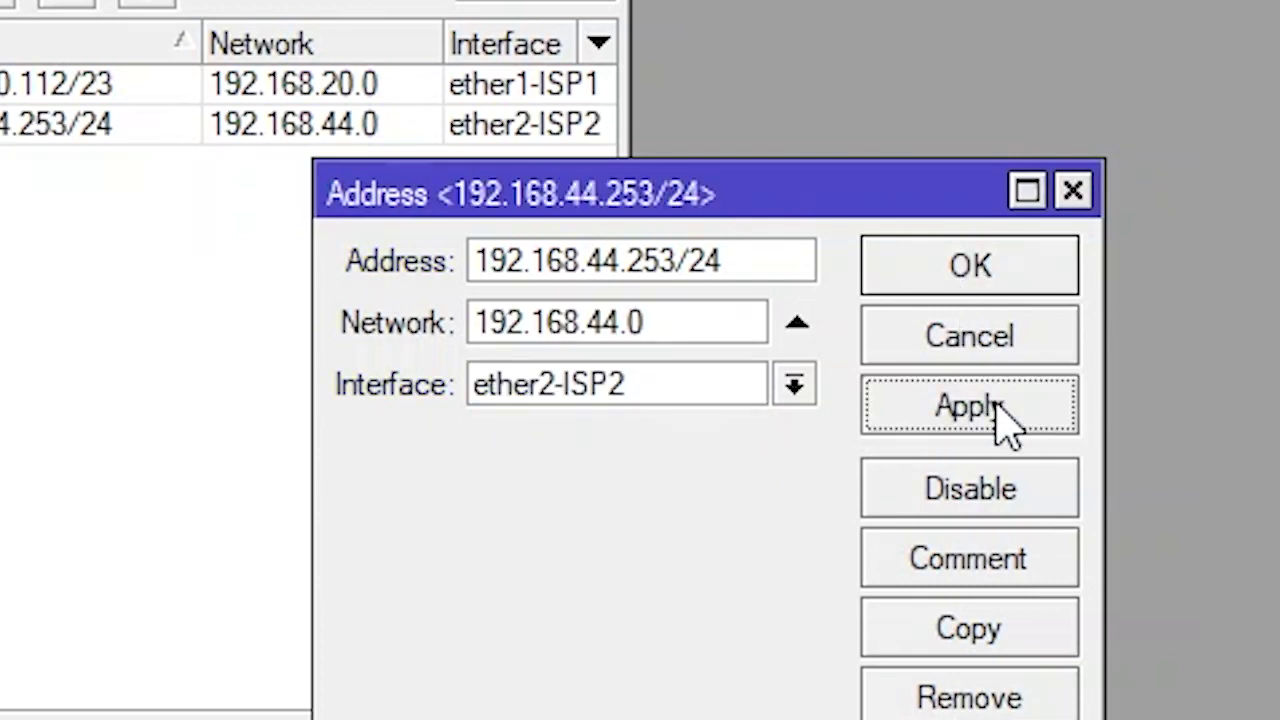
click(993, 283)
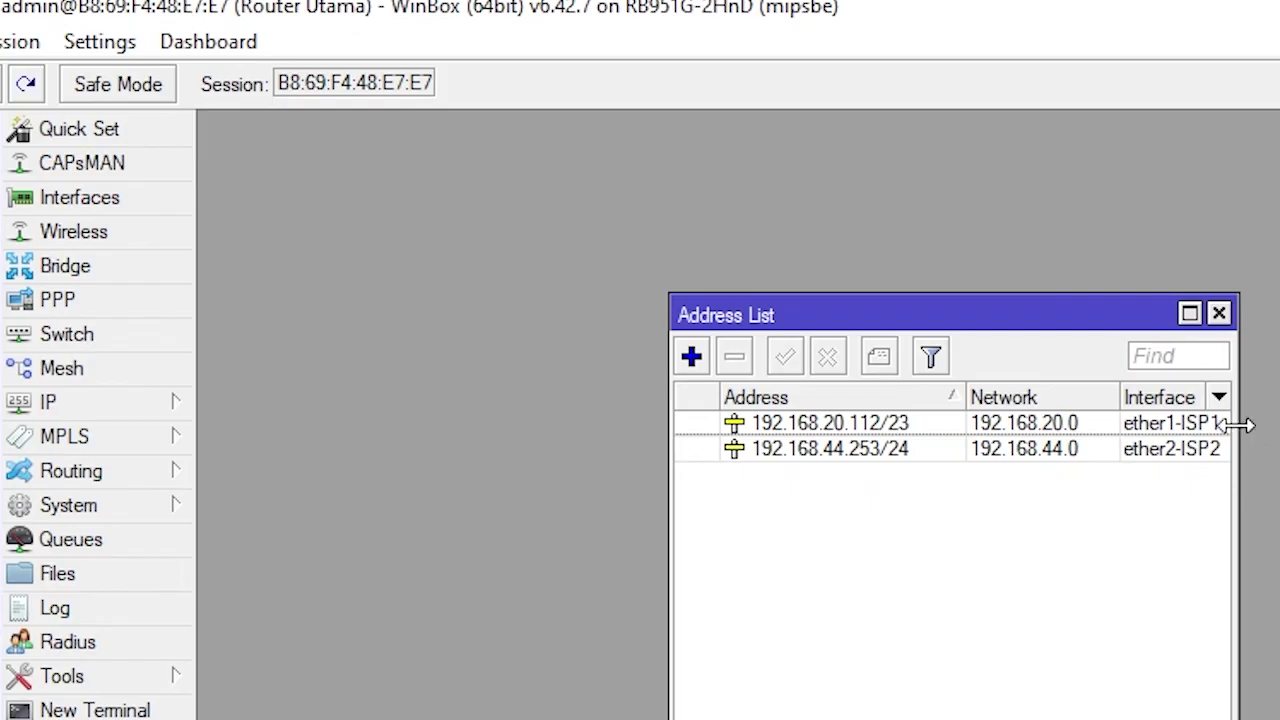
drag(1076, 325, 609, 140)
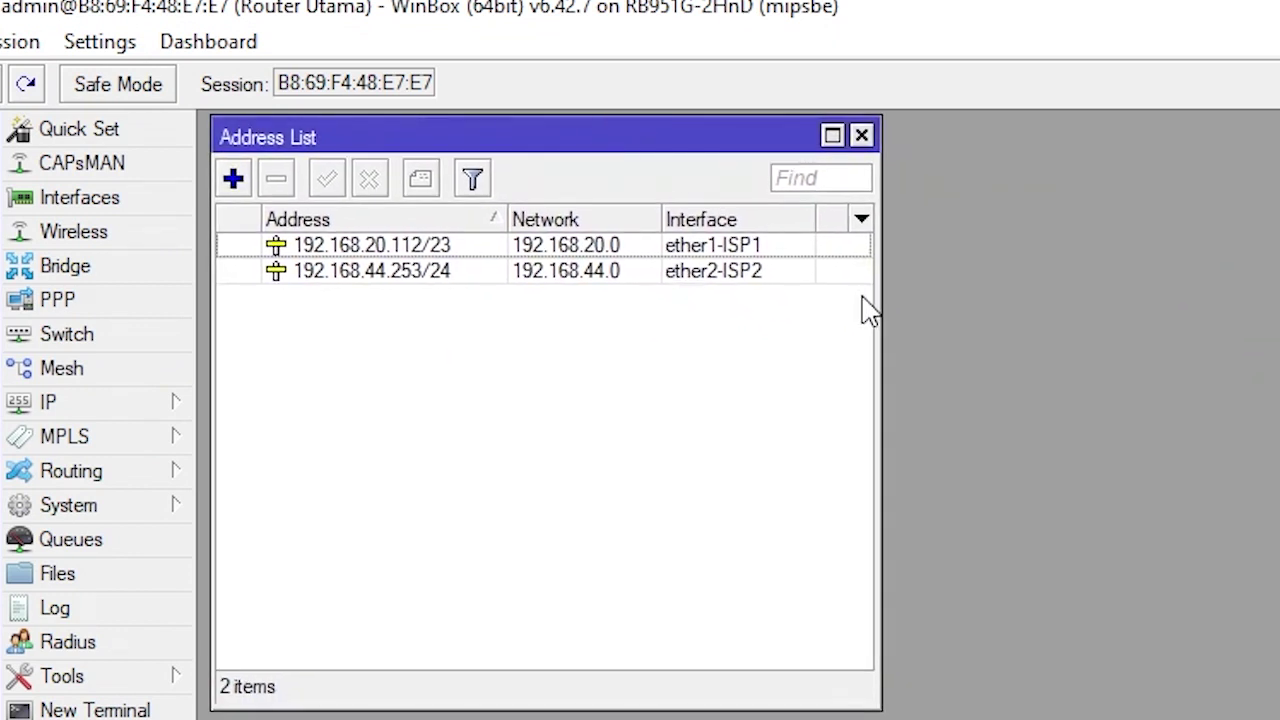
Add the address 10.10.10.1/24 on ether3-LAN
click(233, 178)
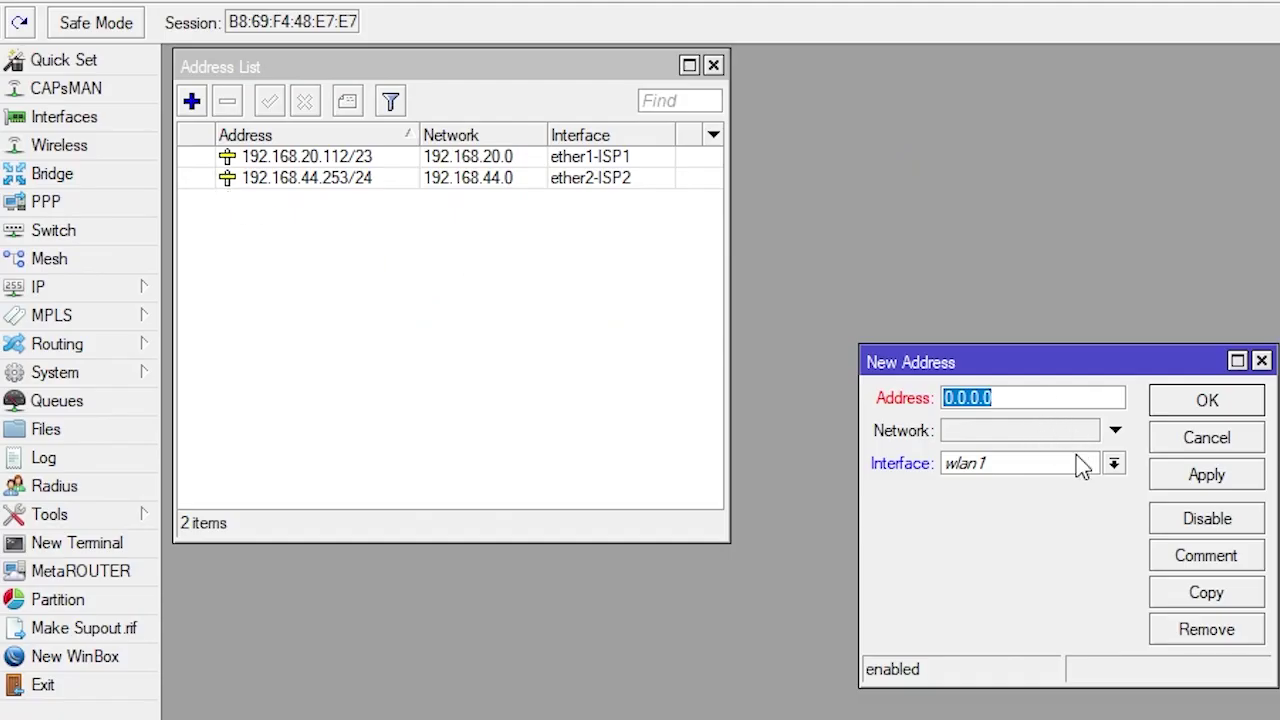
click(1113, 463)
click(945, 520)
click(1005, 404)
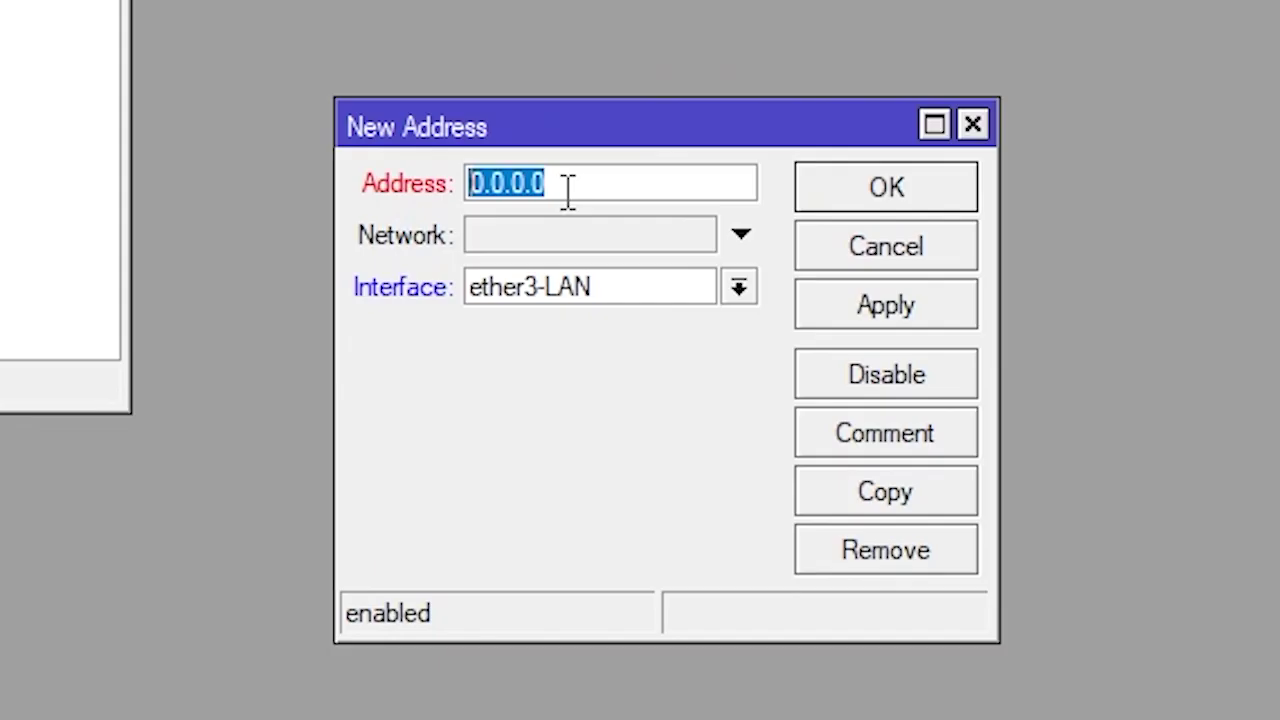
text(10.)
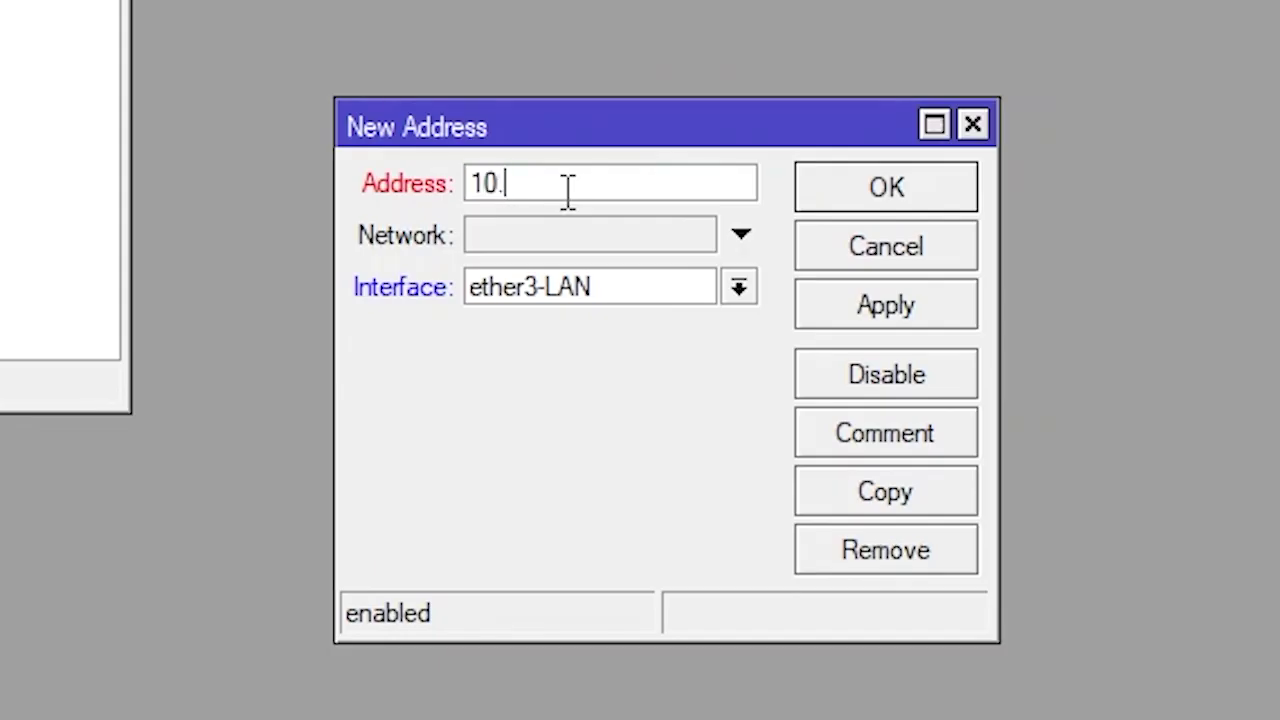
text(10.10.1/24)
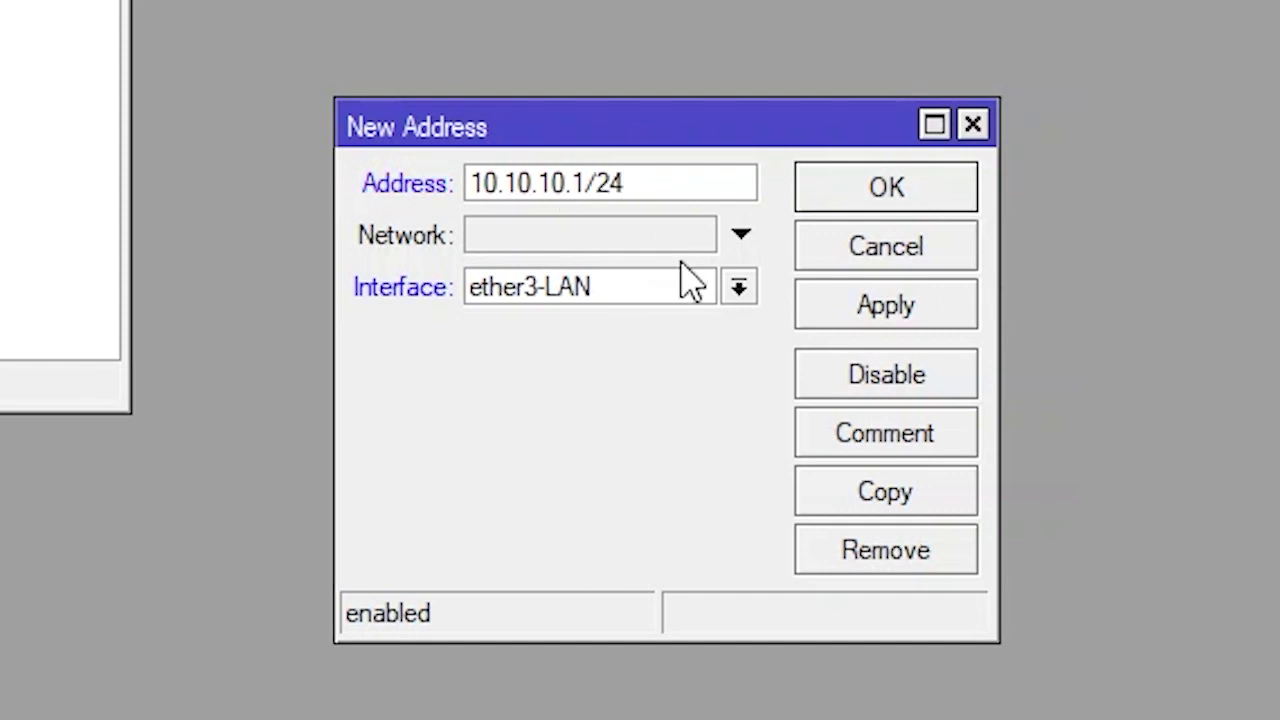
click(893, 304)
click(860, 195)
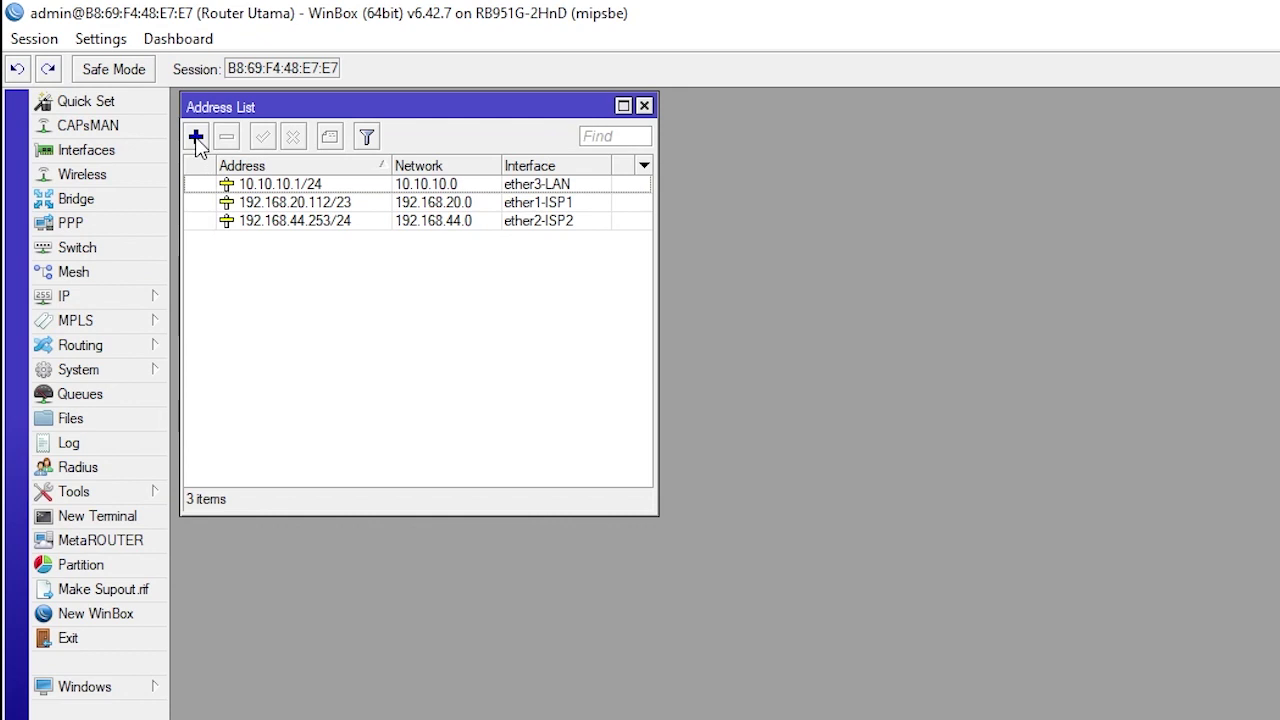
Add the address 172.20.20.1/24 on wlan1
click(196, 138)
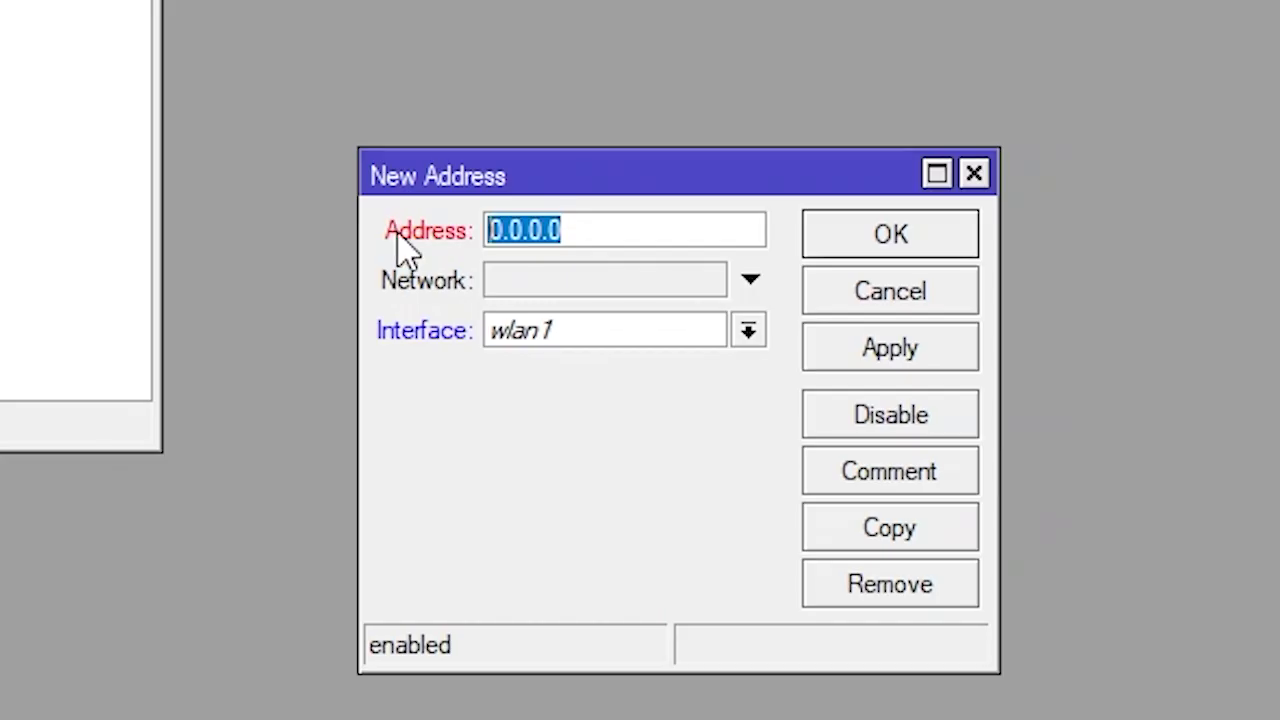
text(172)
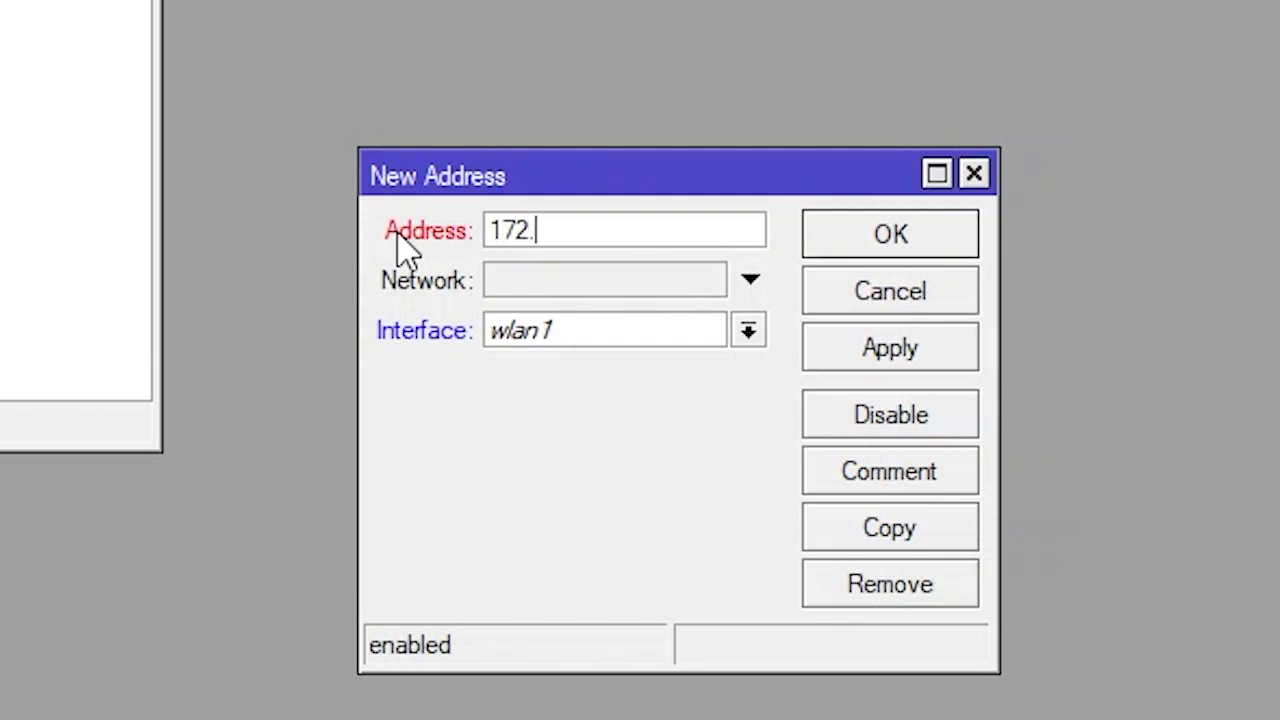
text(.20.20.1)
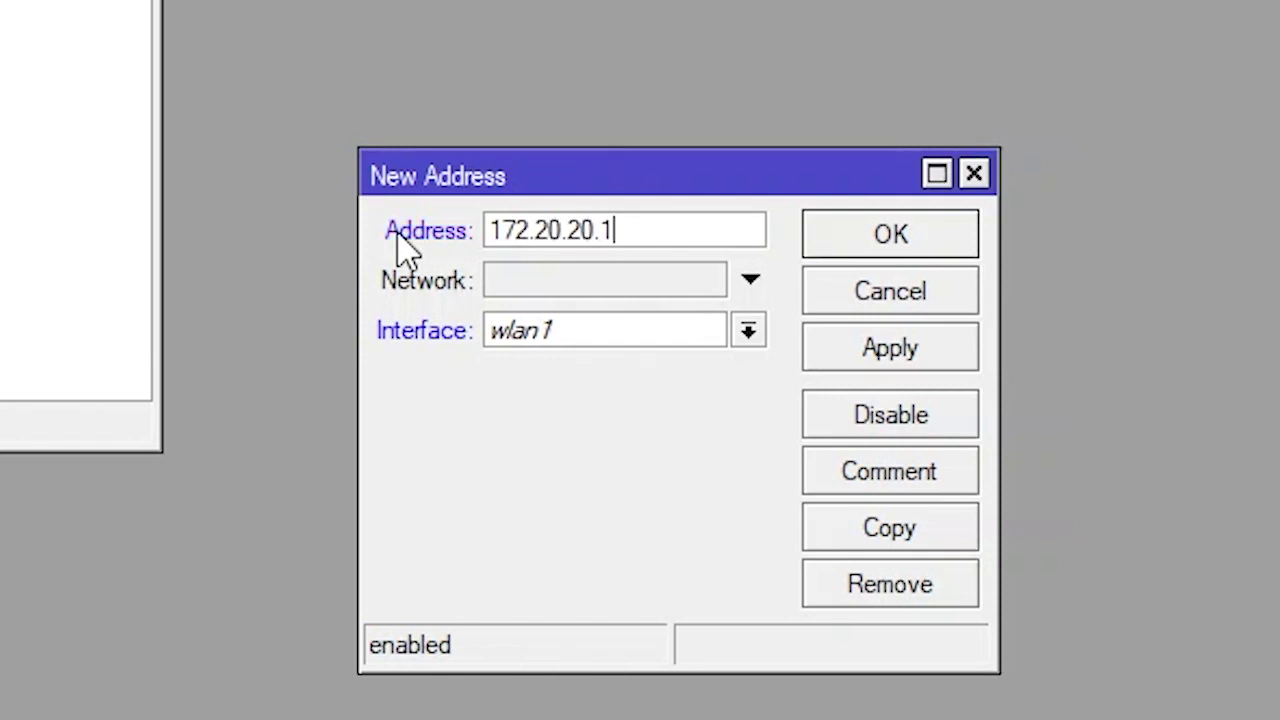
text(/24)
click(900, 350)
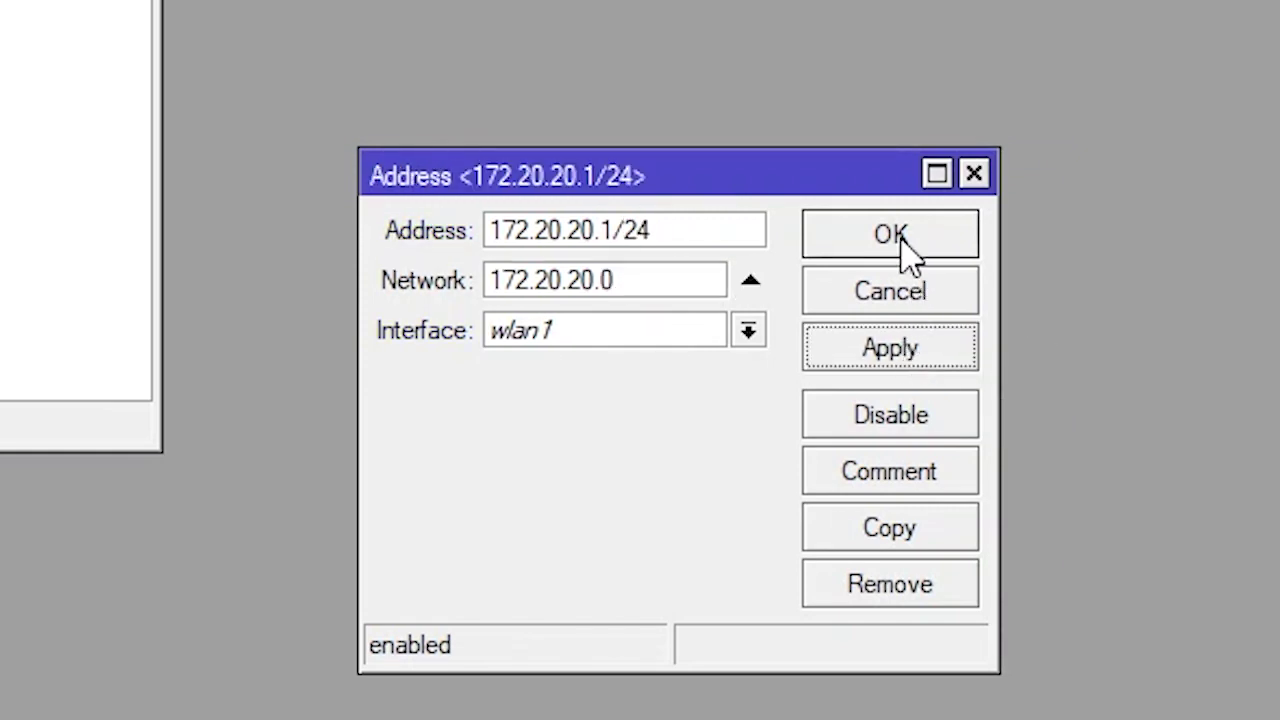
click(898, 240)
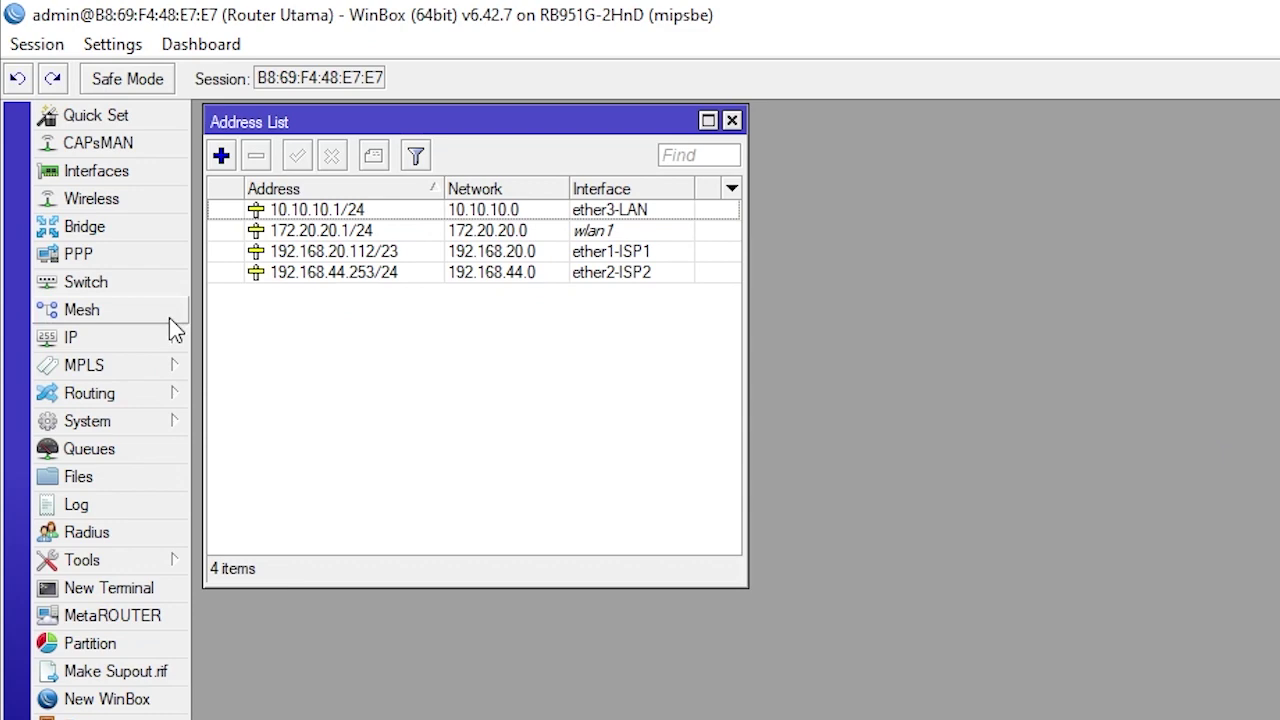
click(150, 338)
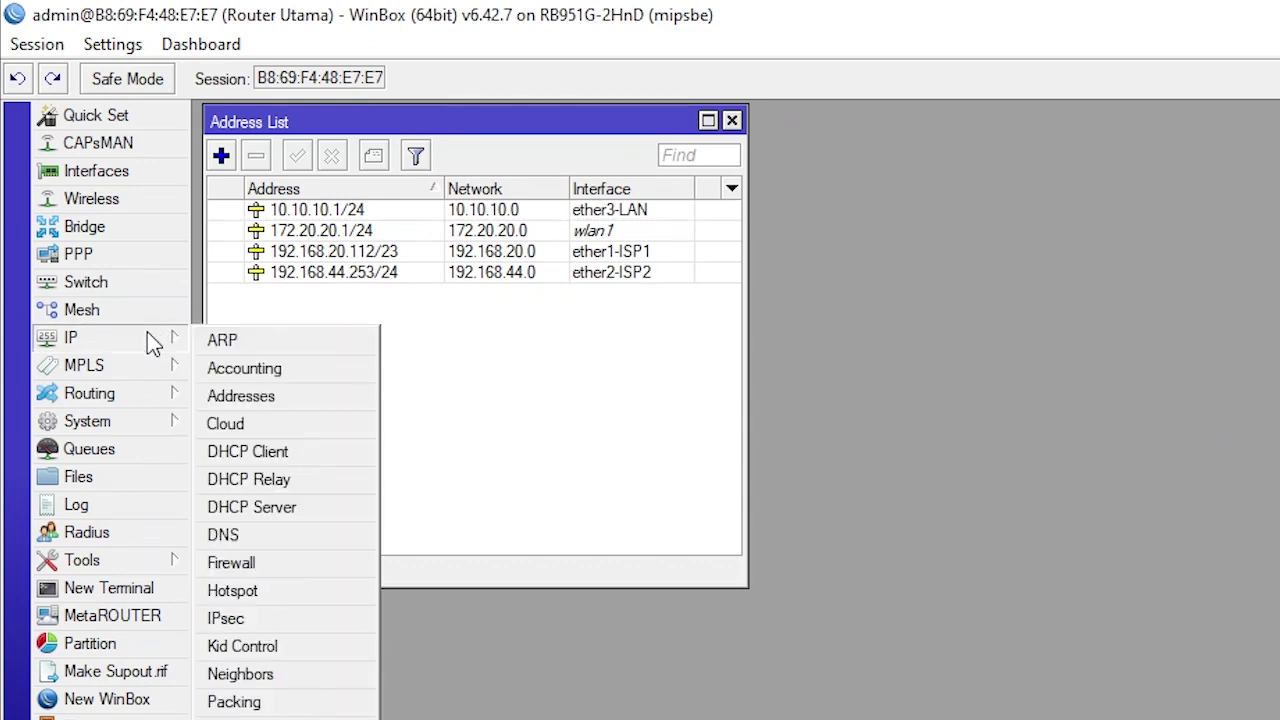
Enable Allow Remote Requests and set DNS servers 1.1.1.1 and 1.0.0.1
click(254, 538)
drag(916, 357, 990, 252)
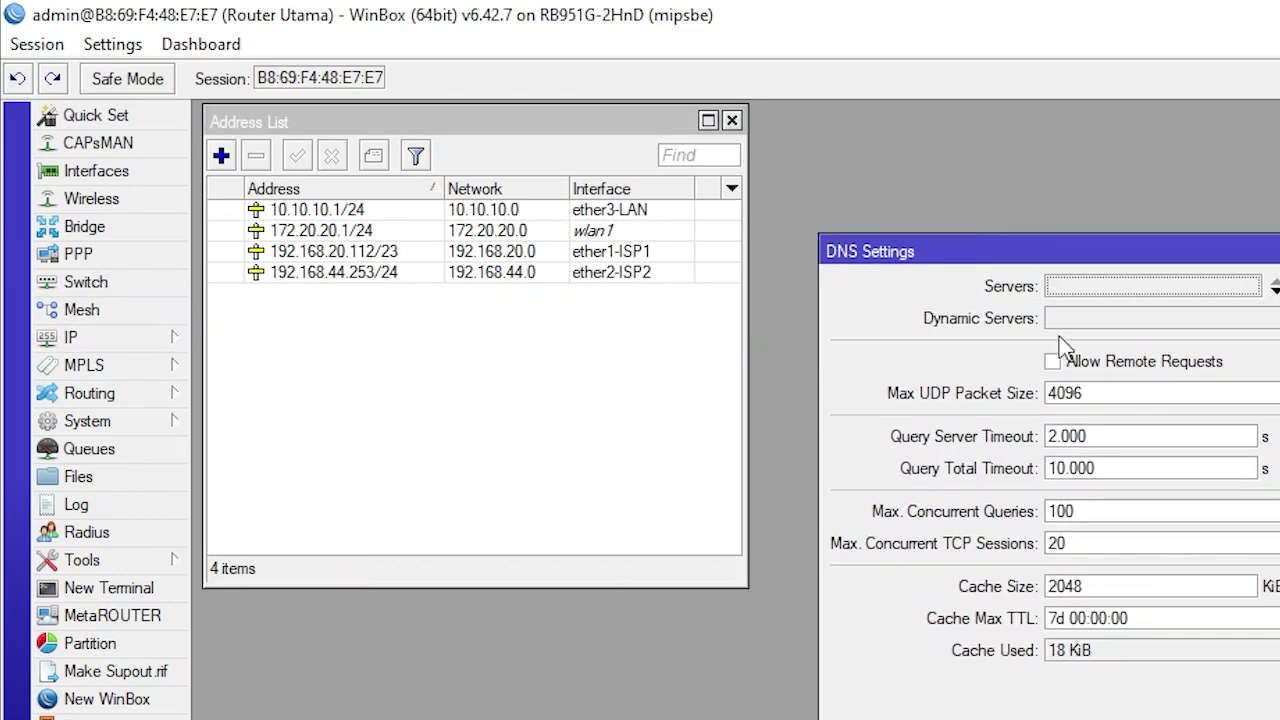
click(1071, 362)
click(1221, 290)
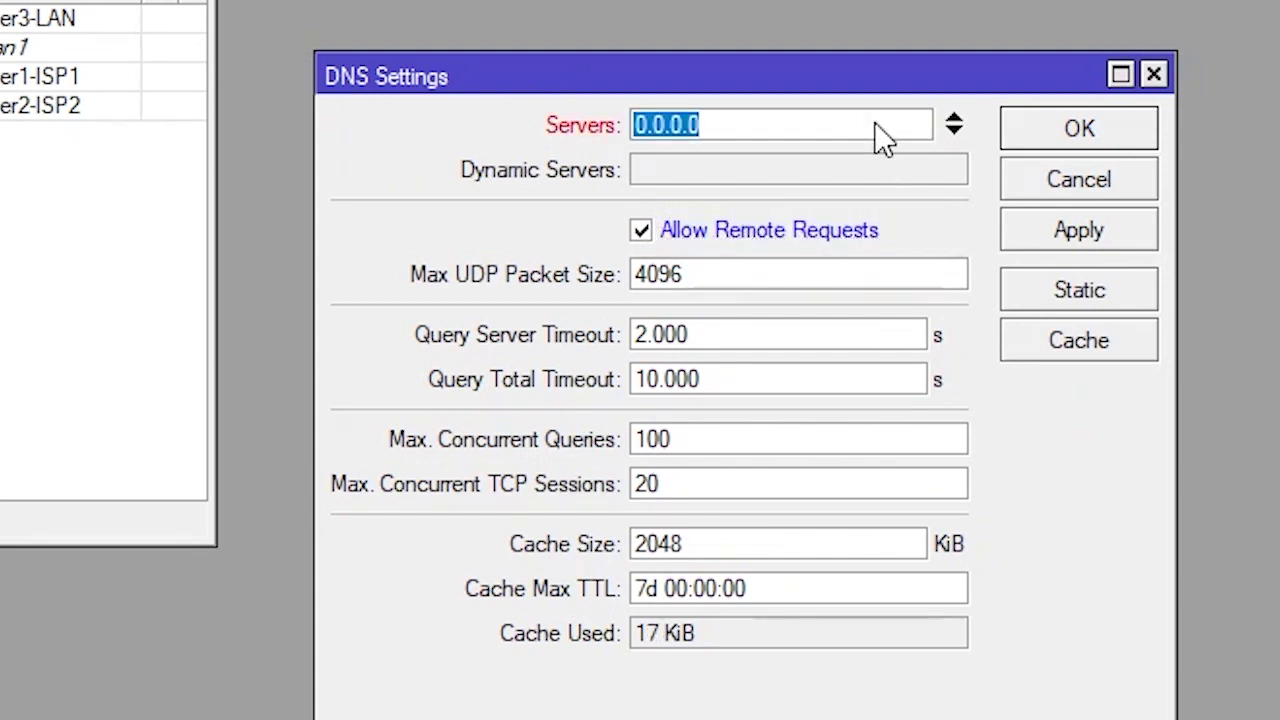
text(1.1.1.1)
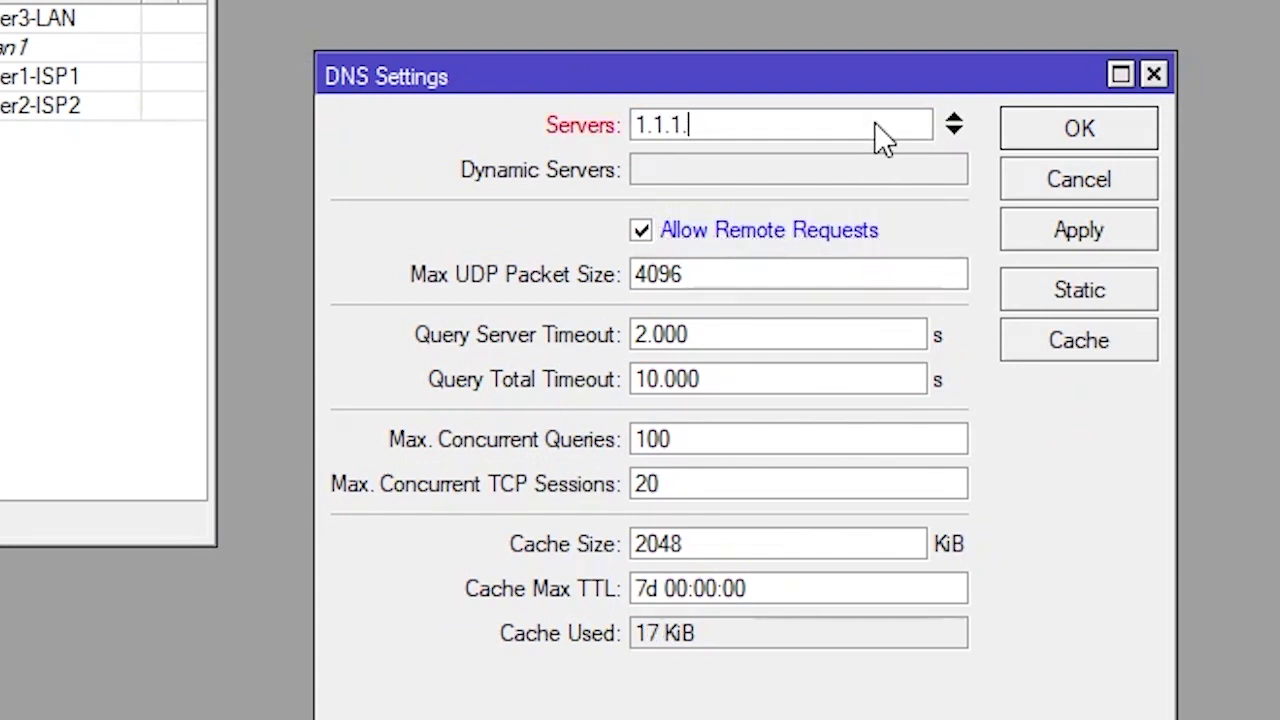
click(958, 131)
text(1.0.0.1)
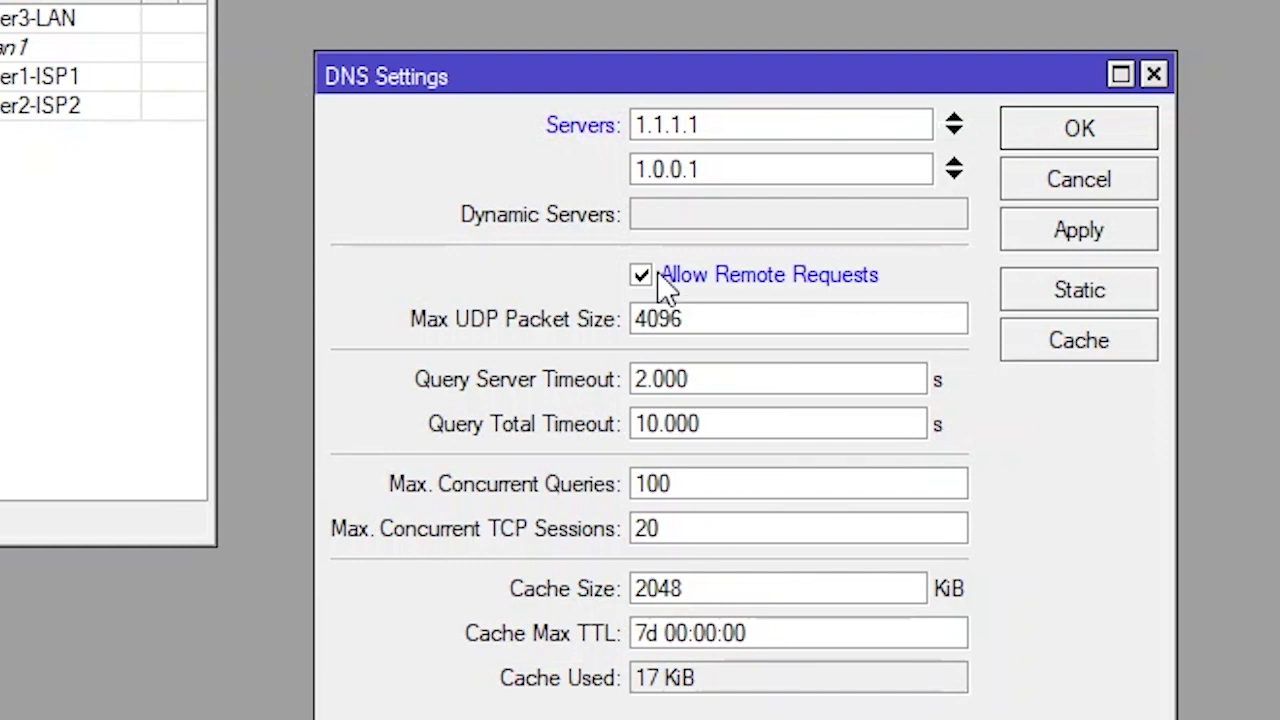
click(1103, 228)
click(1105, 127)
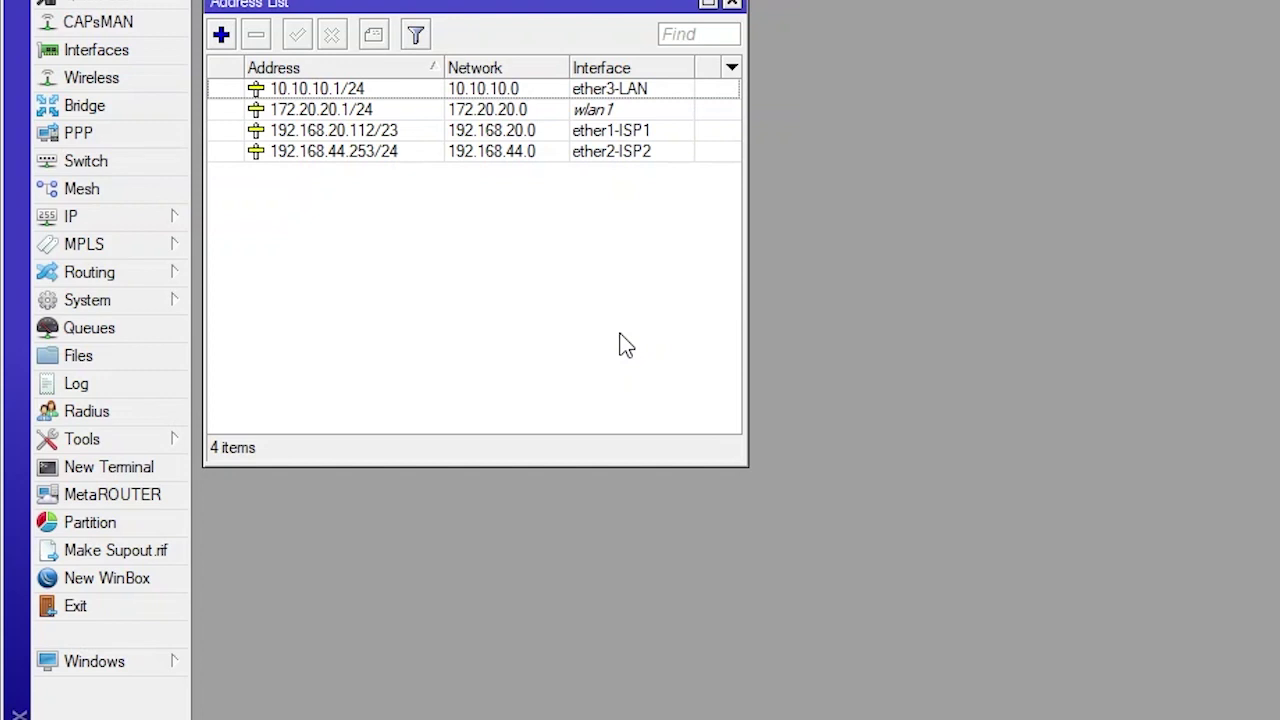
Add a default route 0.0.0.0/0 via gateway 192.168.20.1
click(130, 218)
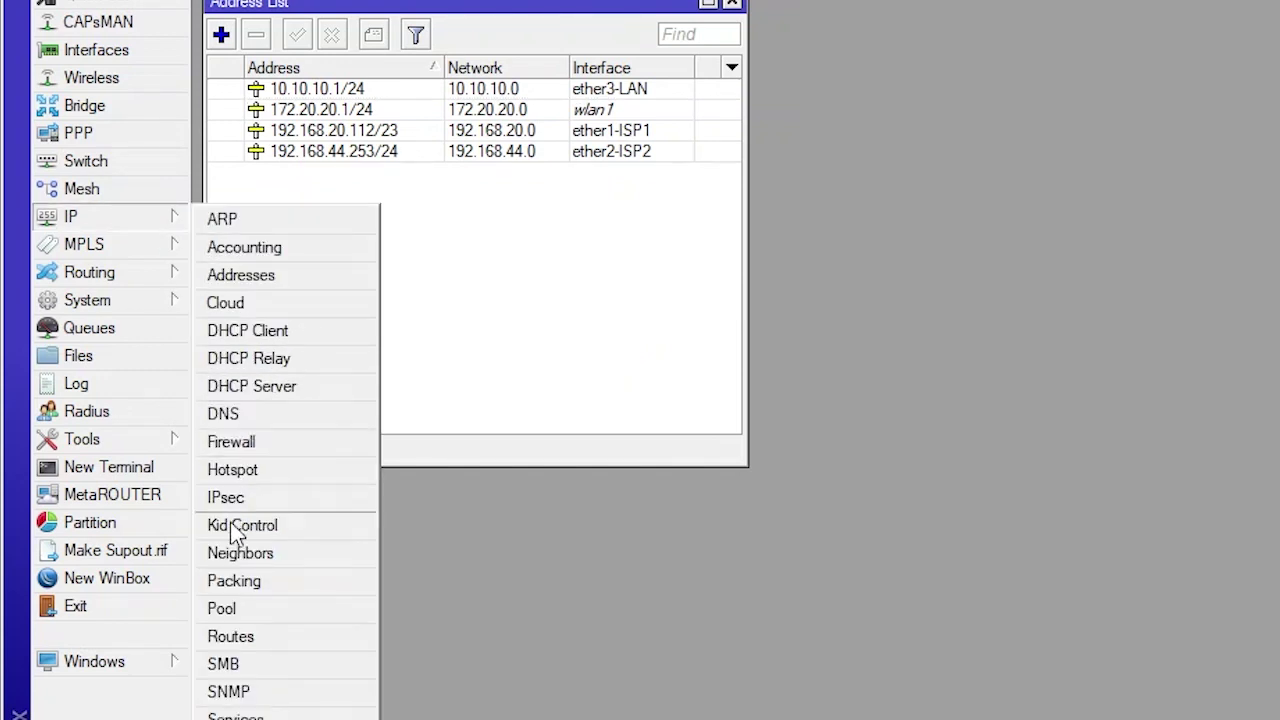
click(262, 642)
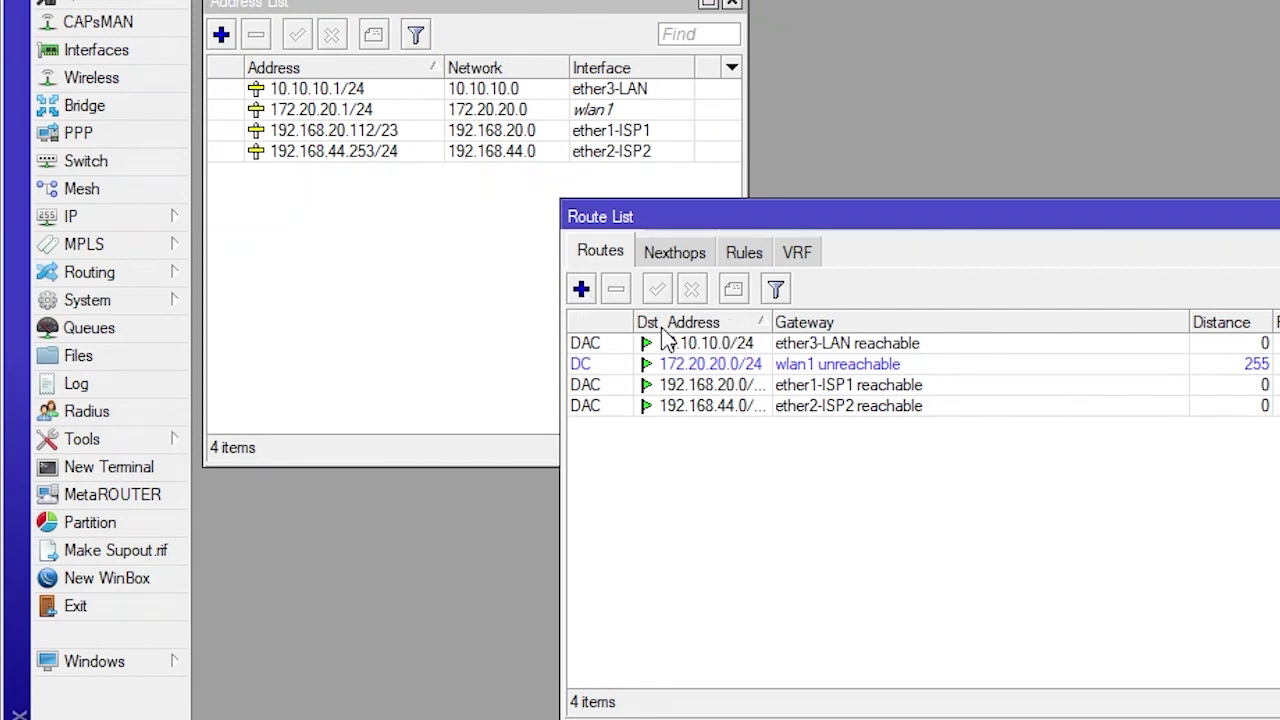
click(582, 291)
click(298, 245)
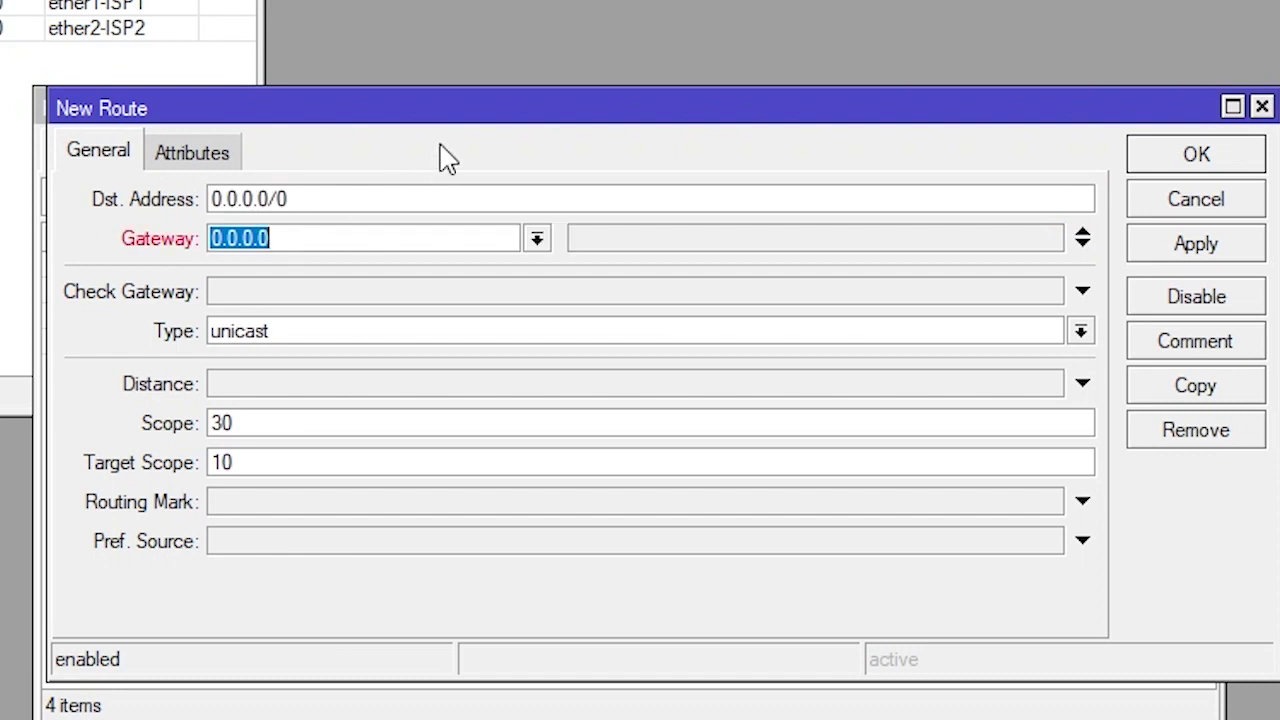
drag(457, 120, 620, 5)
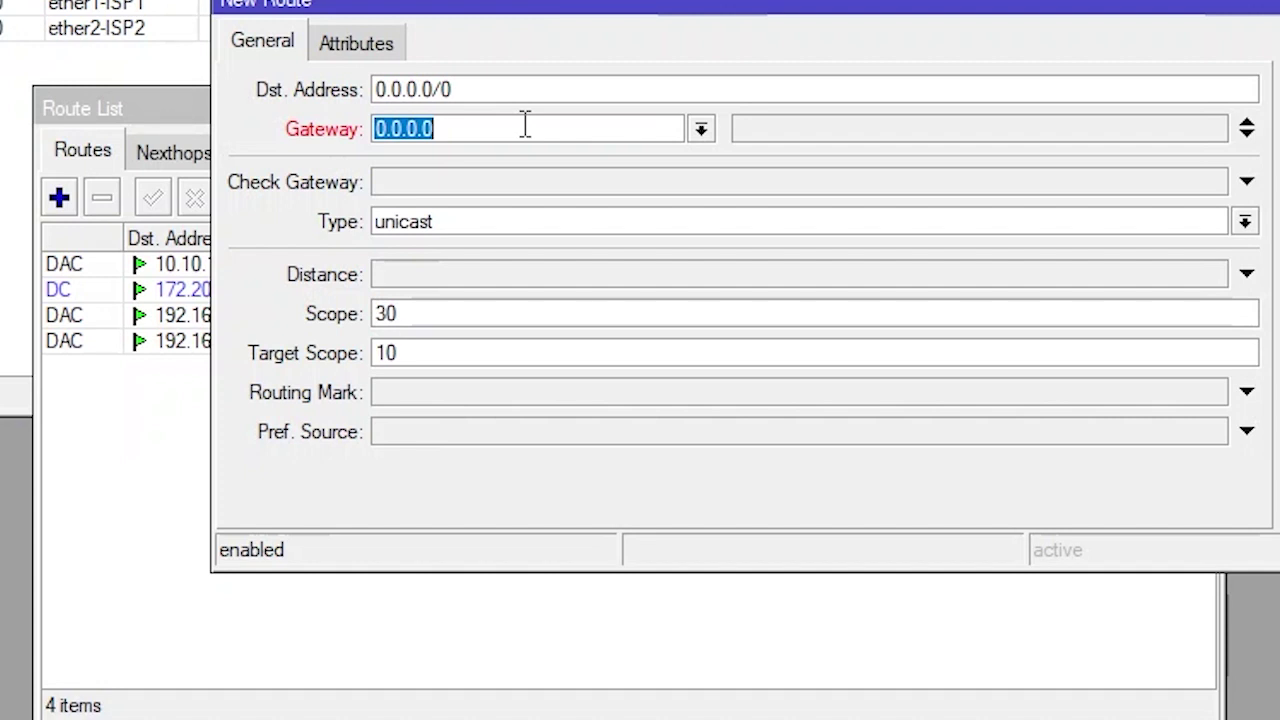
text(192.168)
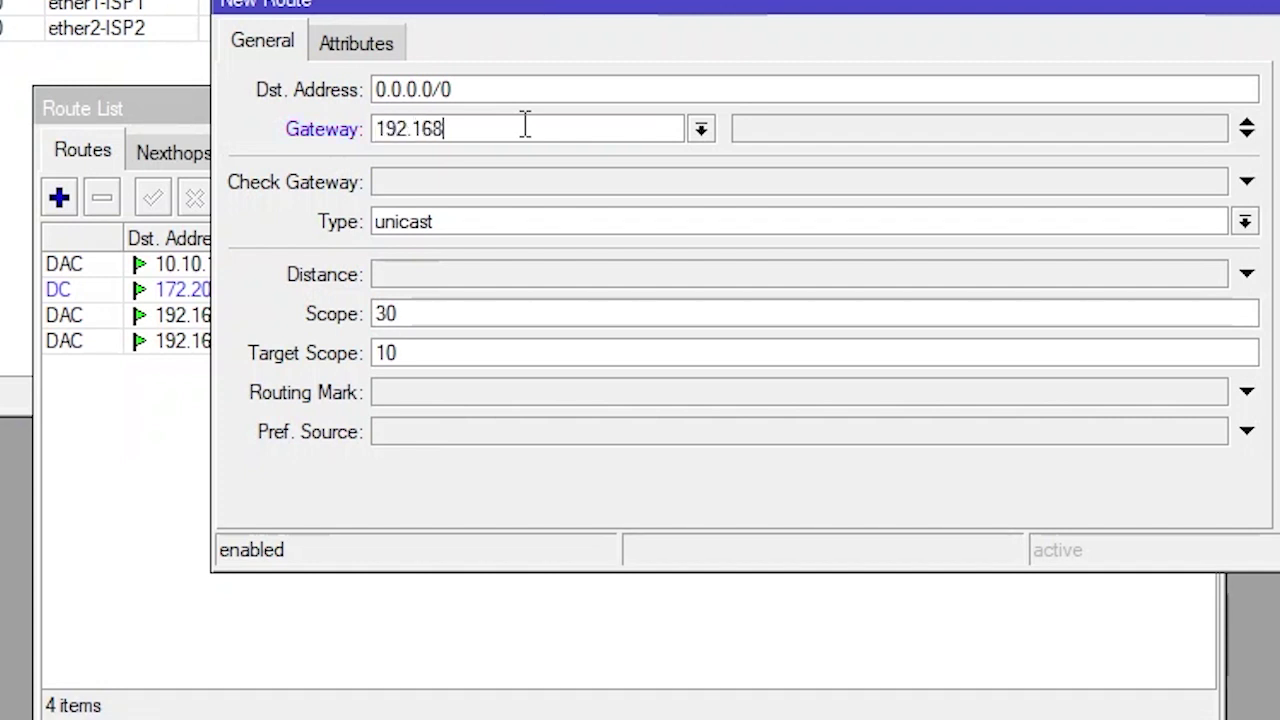
text(.20.1)
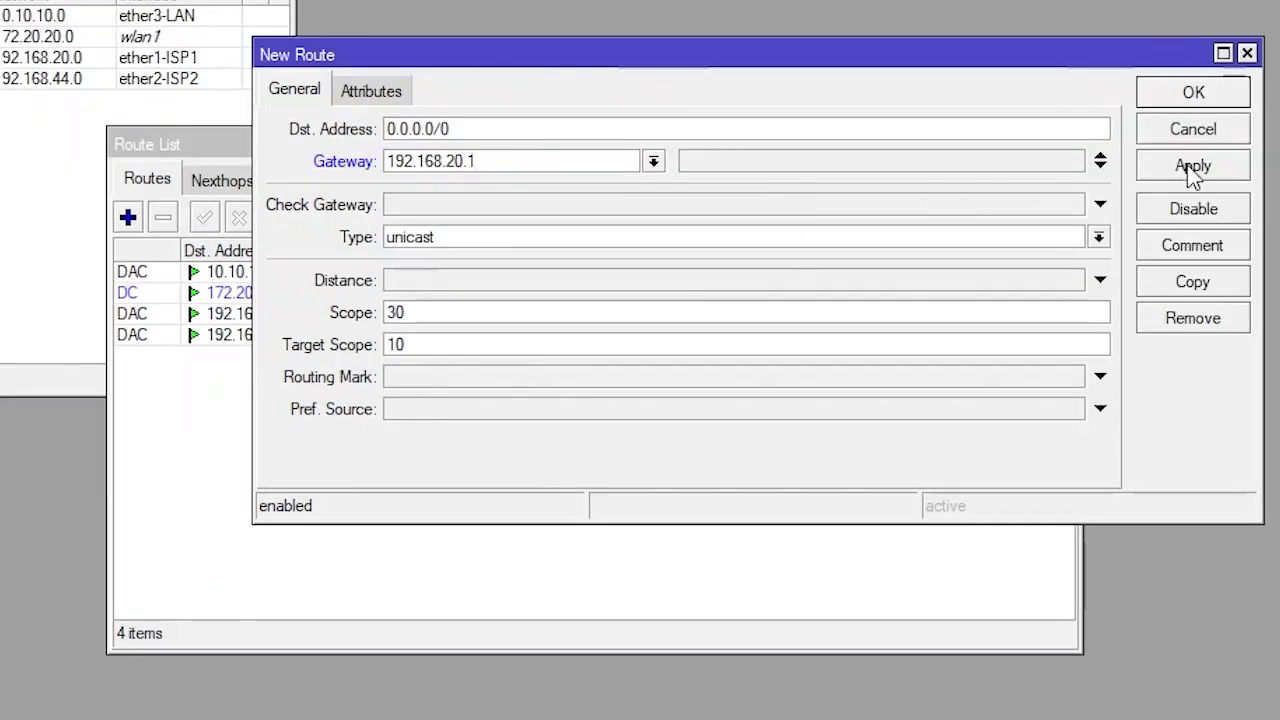
click(1193, 167)
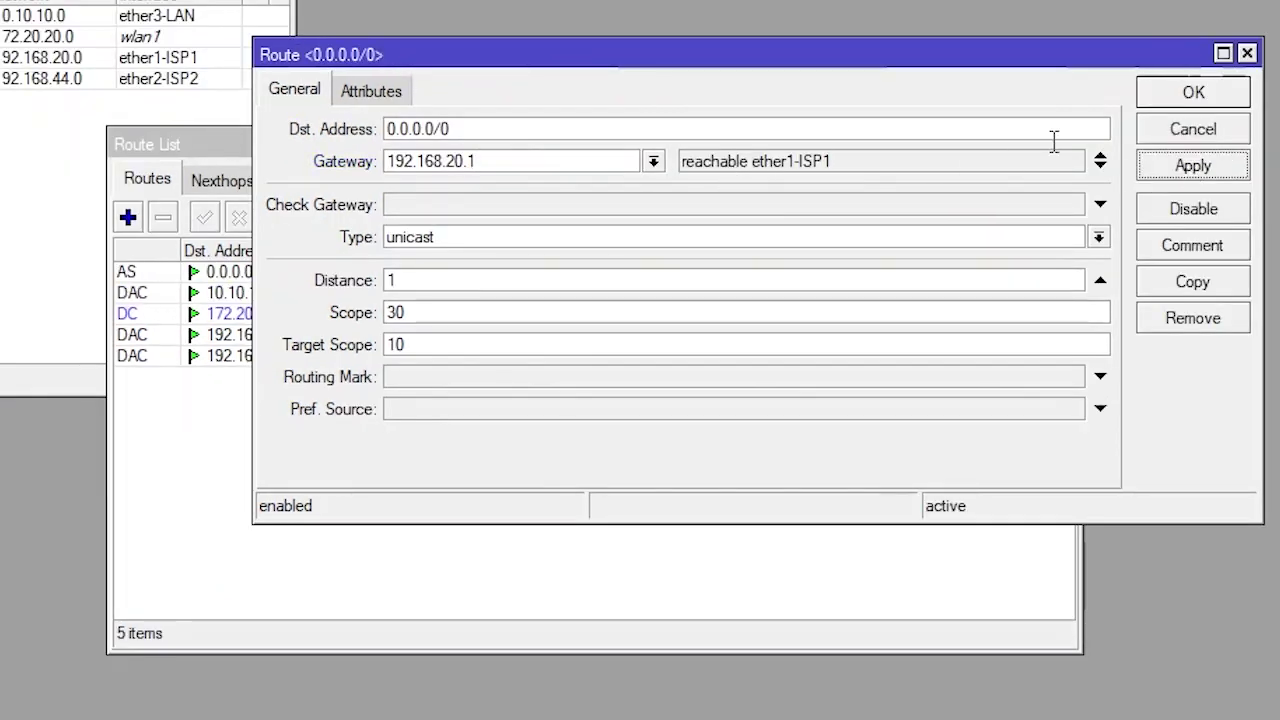
click(1198, 98)
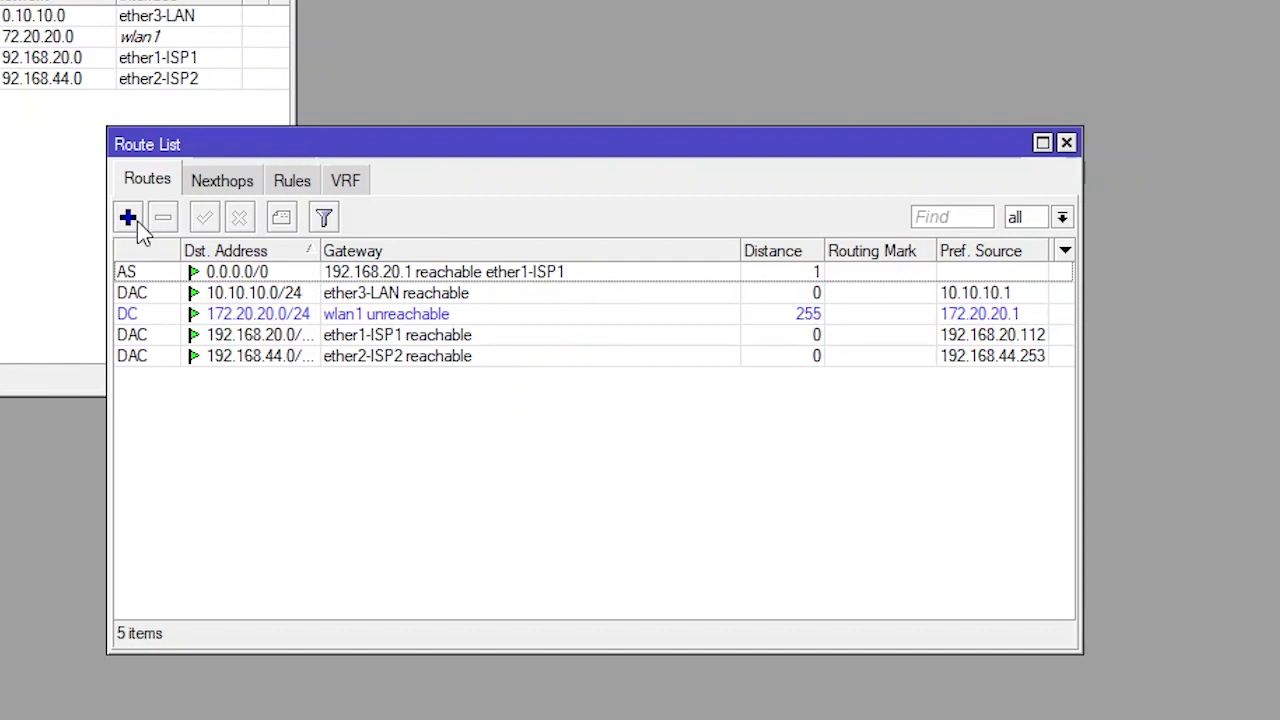
Add a second default route via gateway 192.168.44.1
click(128, 218)
click(446, 163)
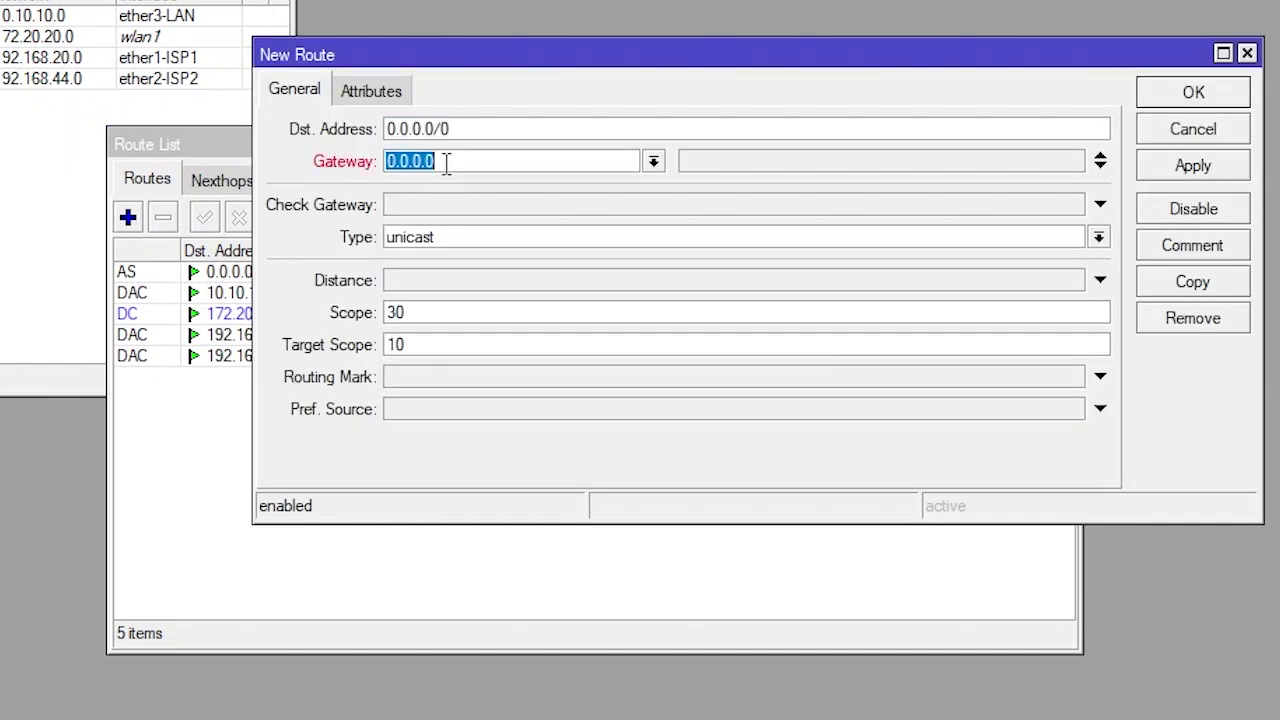
text(192)
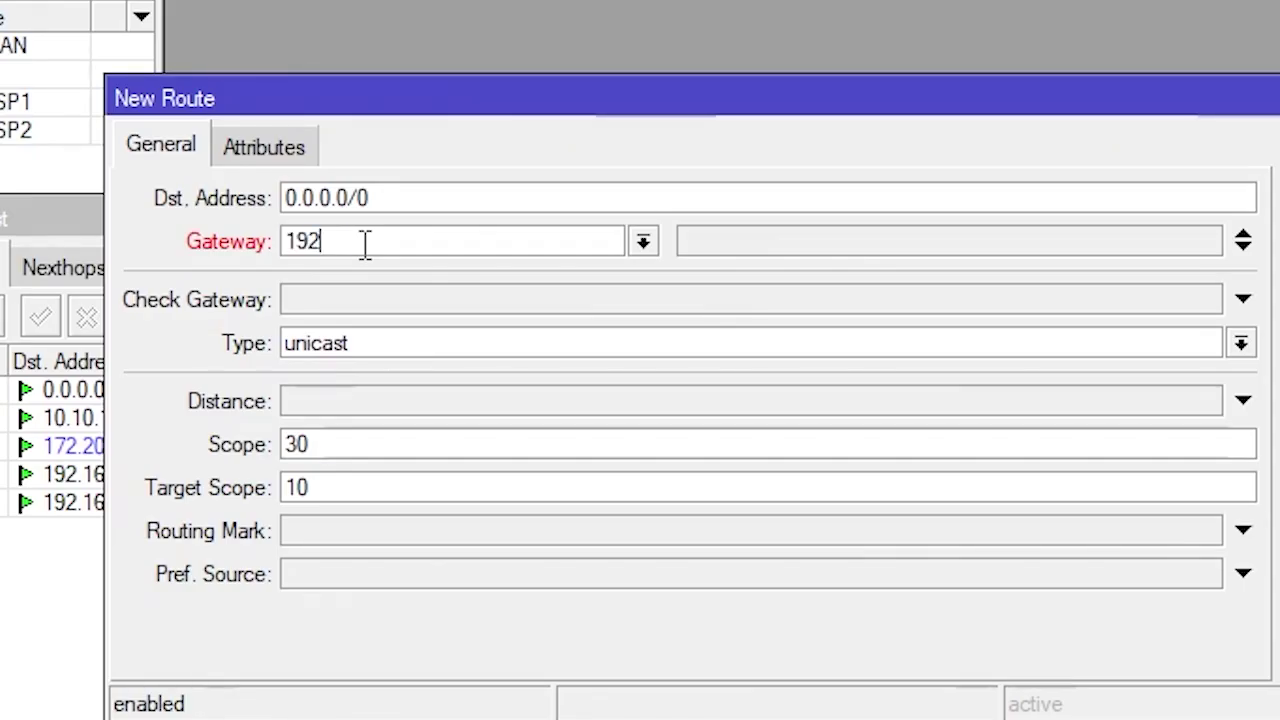
text(.168.44.1)
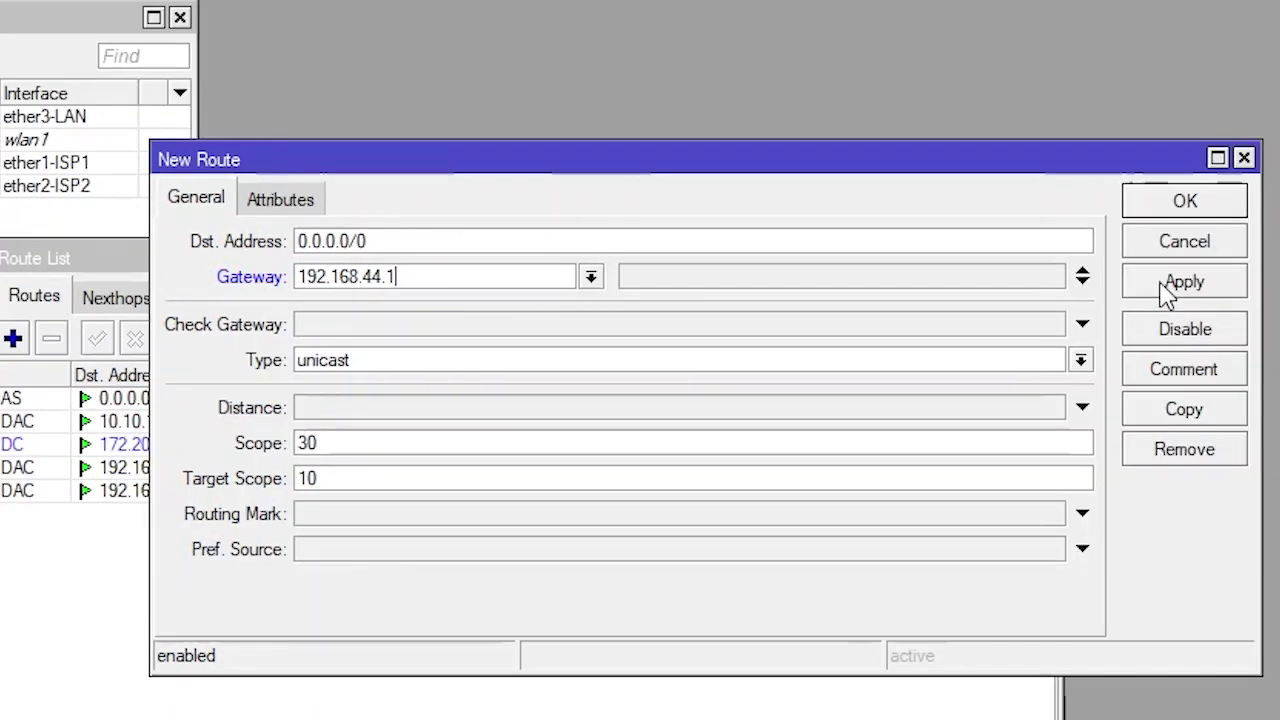
click(1183, 283)
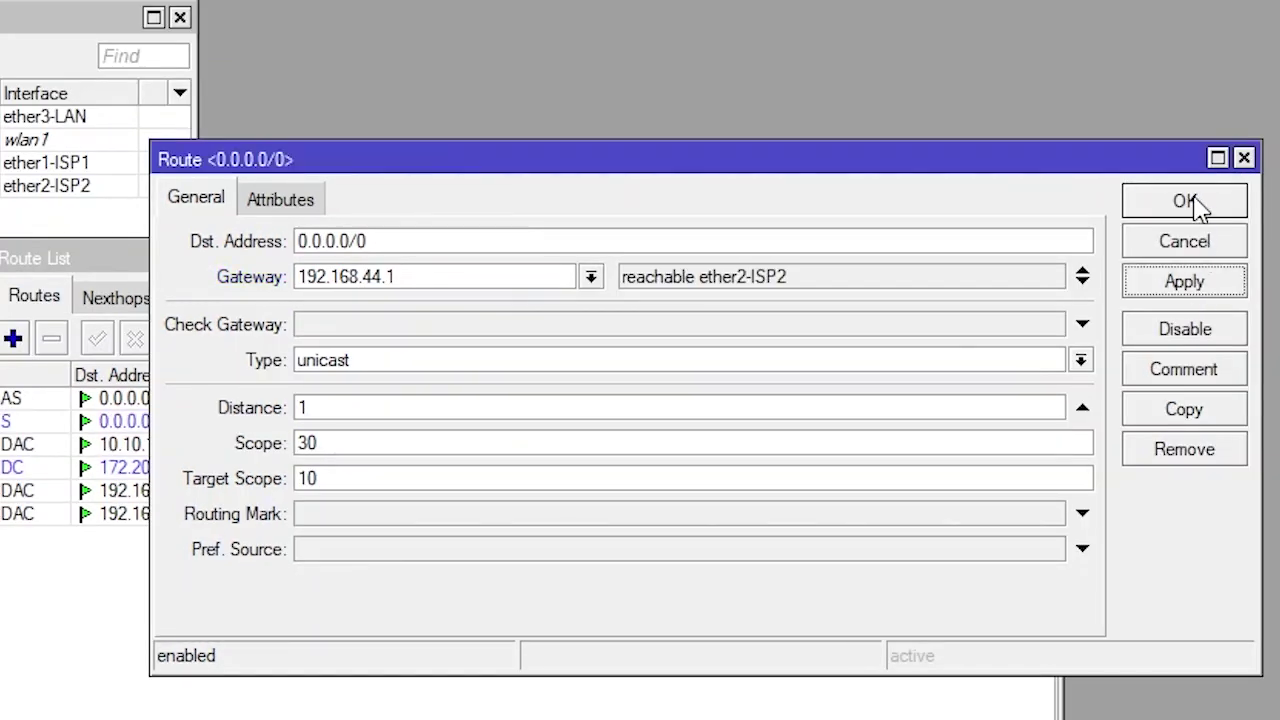
click(1196, 204)
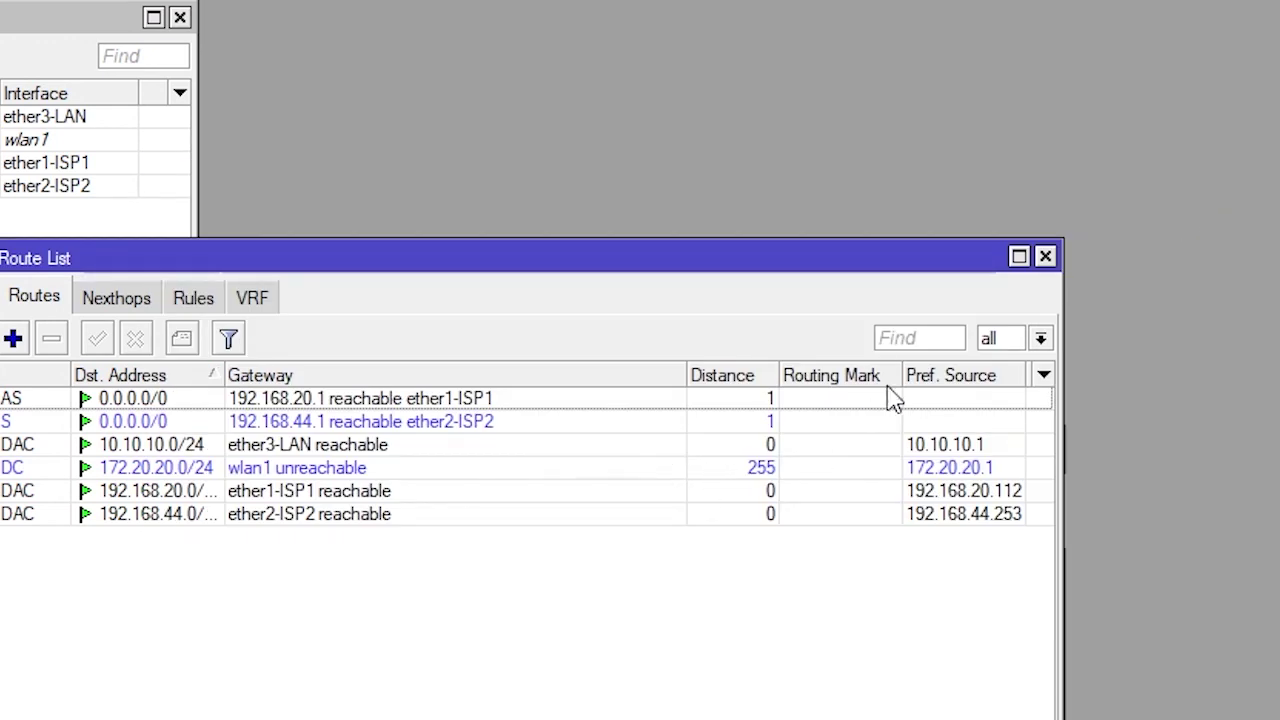
Log in to a router terminal as admin, ping google.com (33 ms replies), then close it
drag(817, 262, 1050, 35)
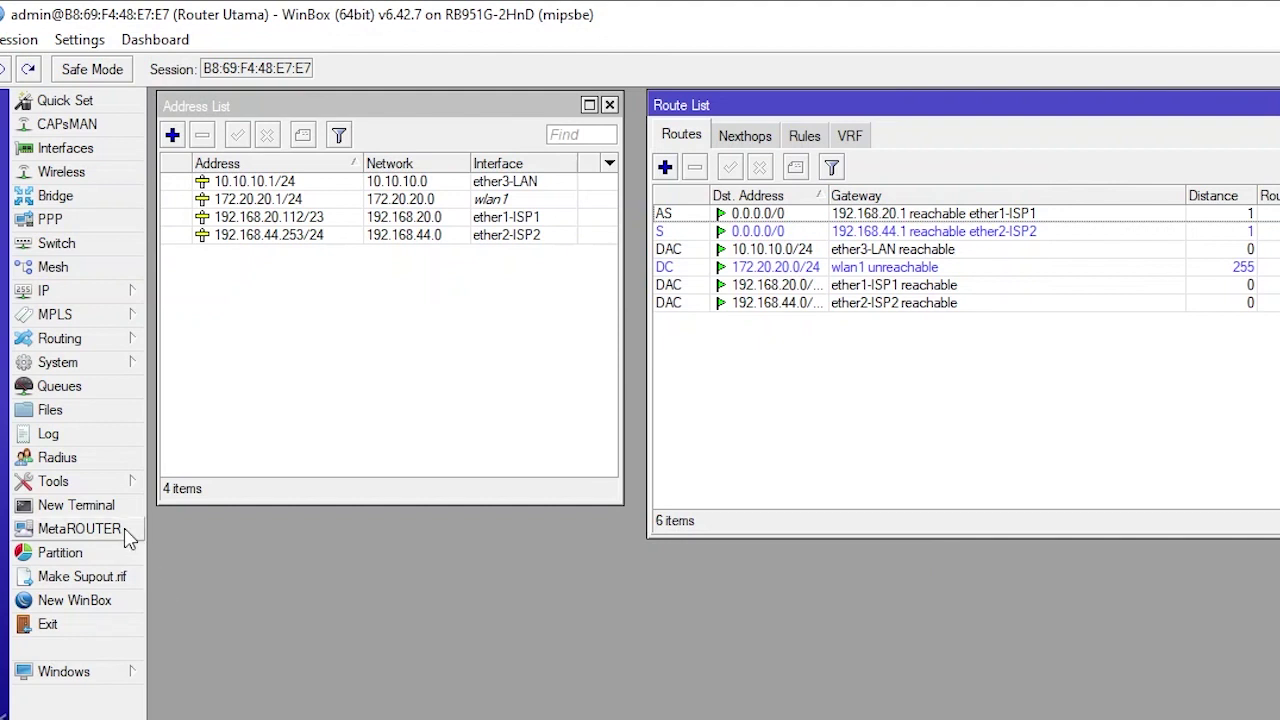
click(55, 506)
drag(842, 265, 657, 440)
text(admin)
key(Return)
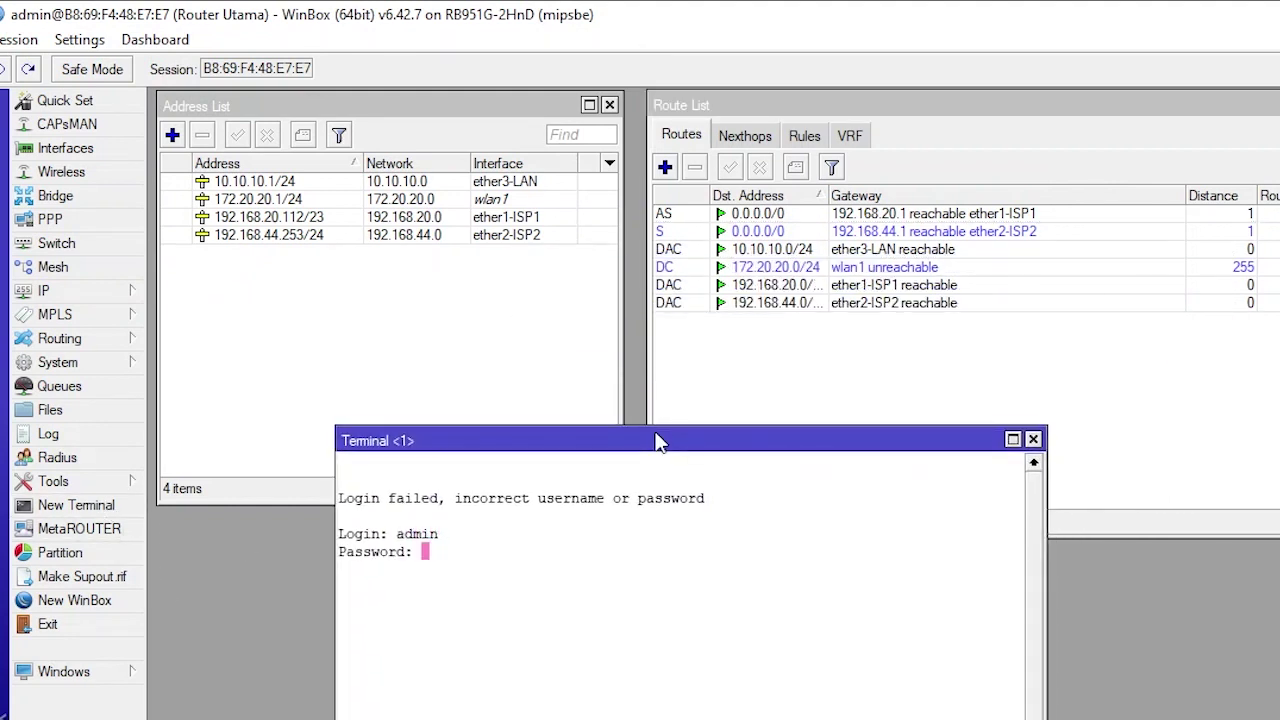
key(Return)
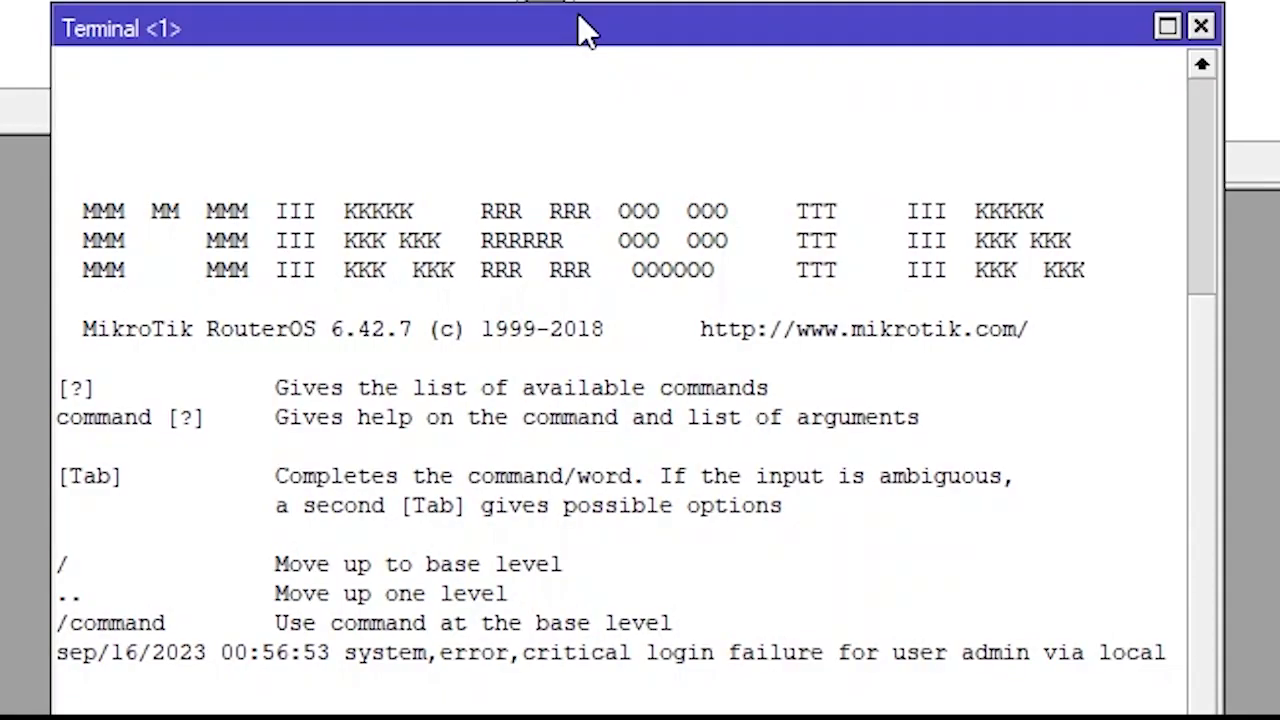
key(Return)
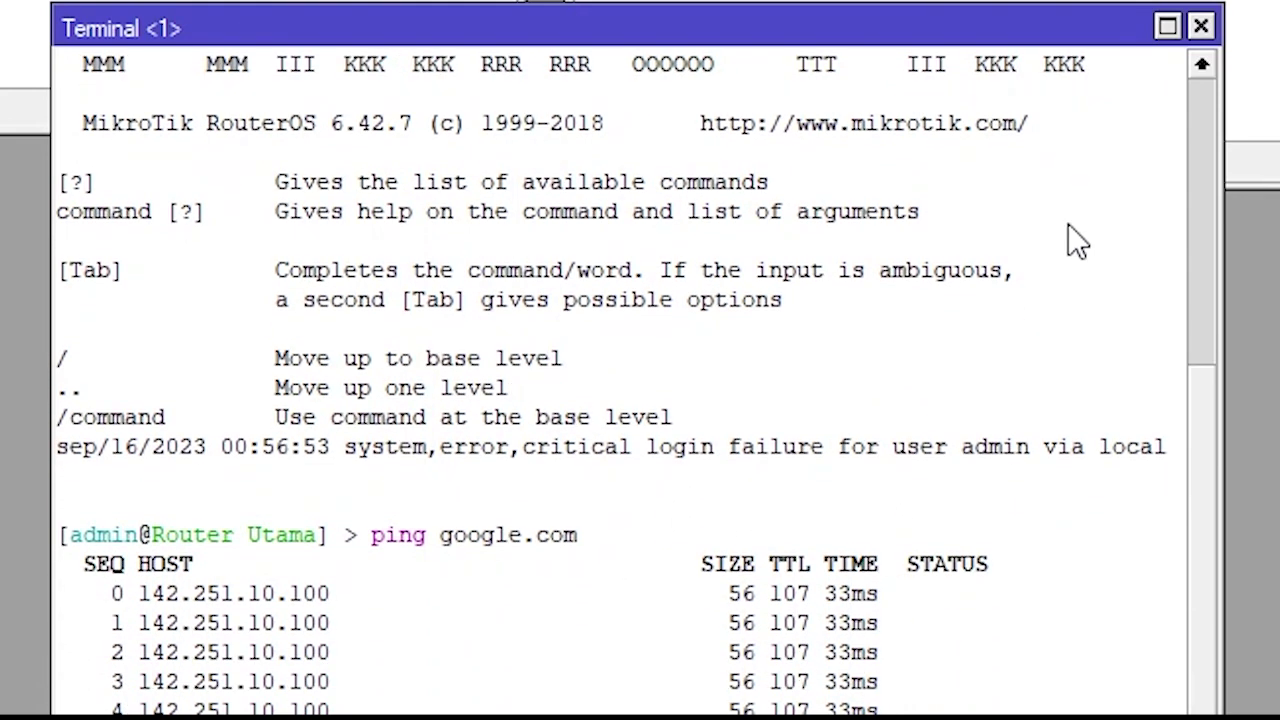
click(1200, 27)
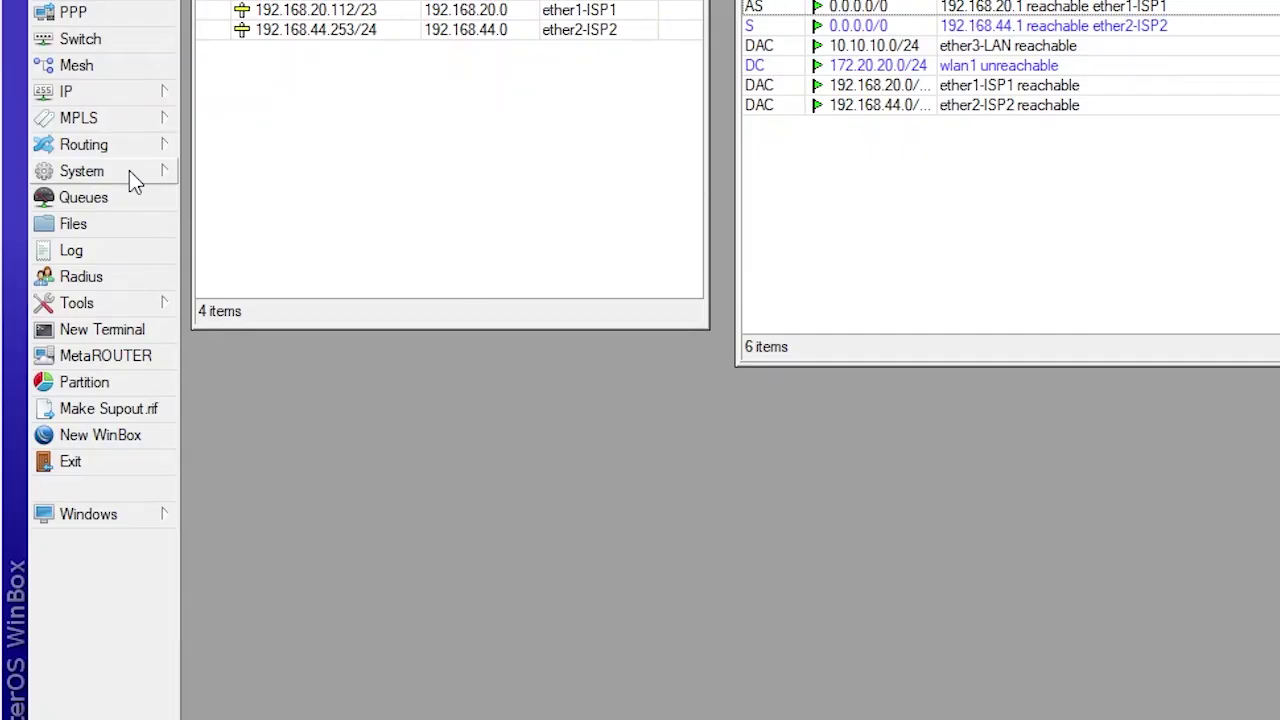
Enable the SNTP client with primary server id.pool.ntp.org and dismiss the 'IP address expected' error
click(129, 403)
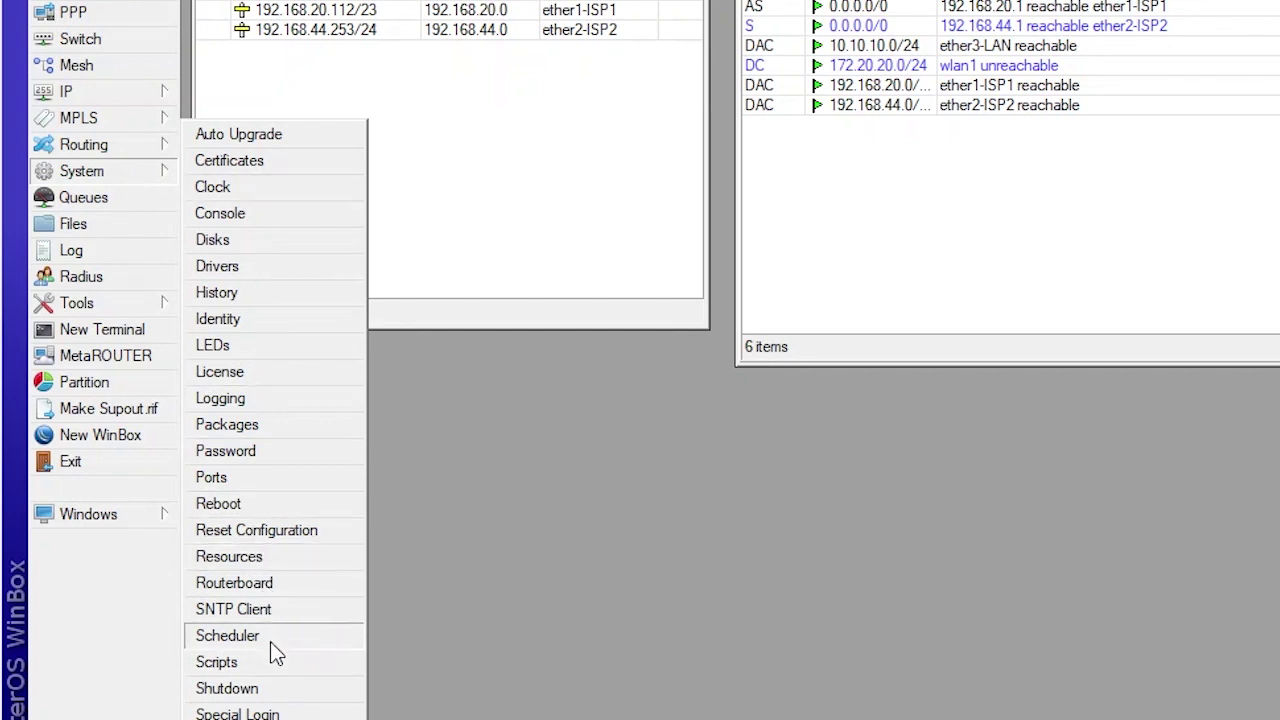
click(275, 613)
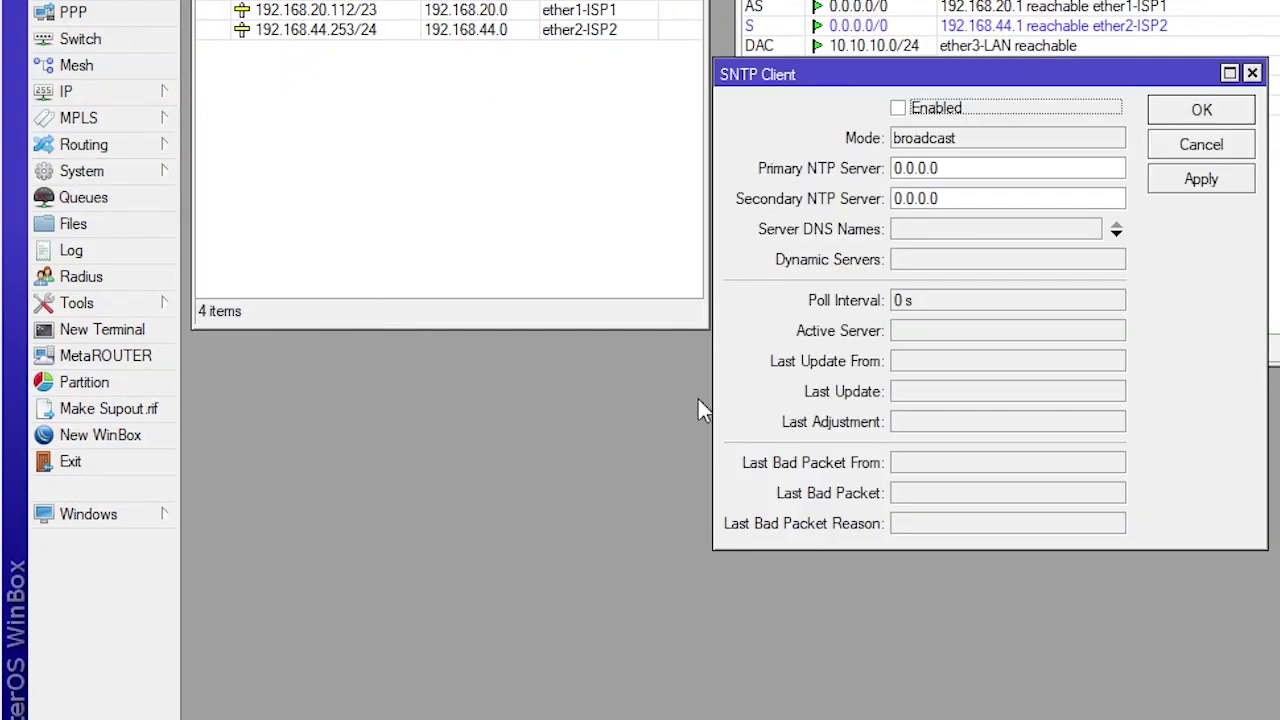
click(898, 108)
double_click(983, 170)
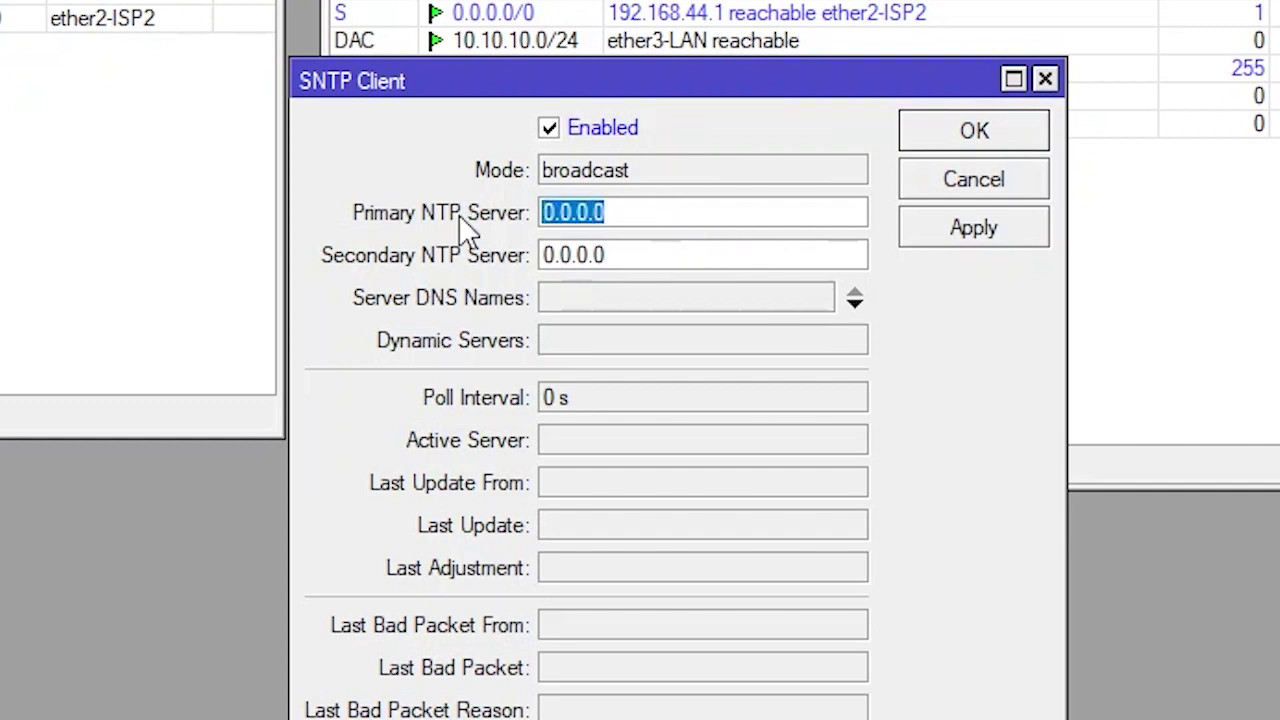
text(id.po)
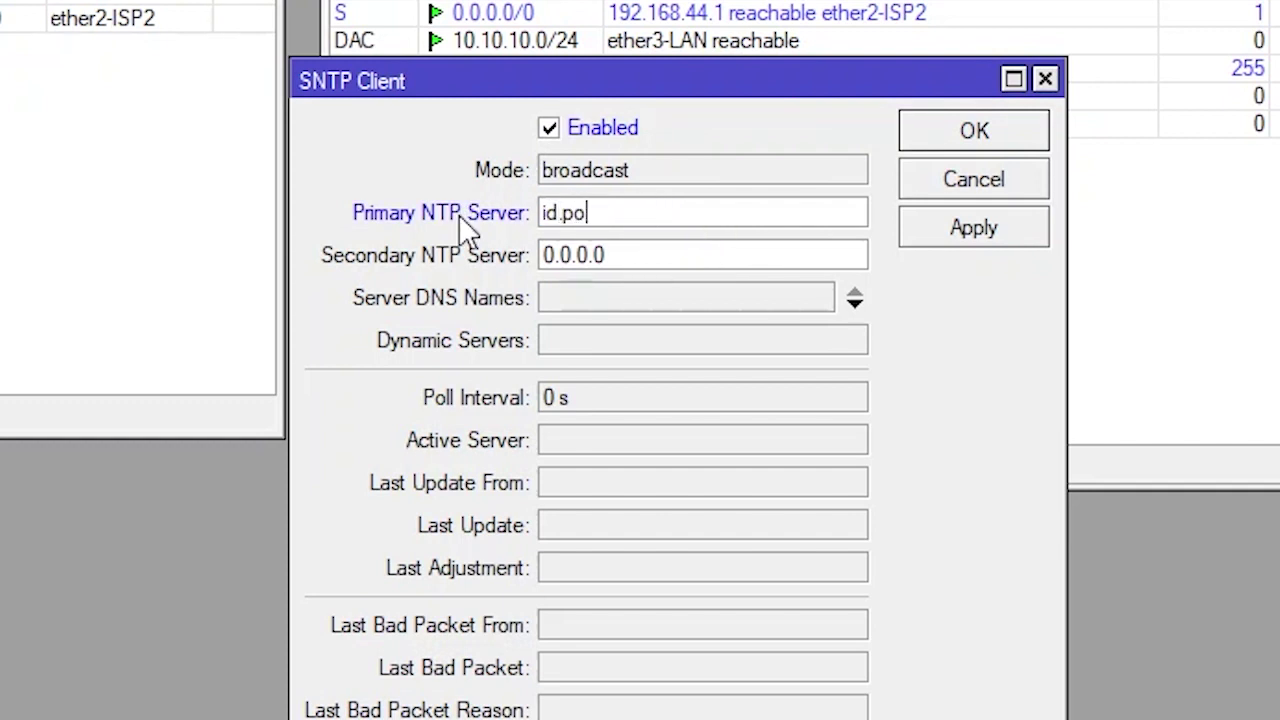
text(ol.ntp.org)
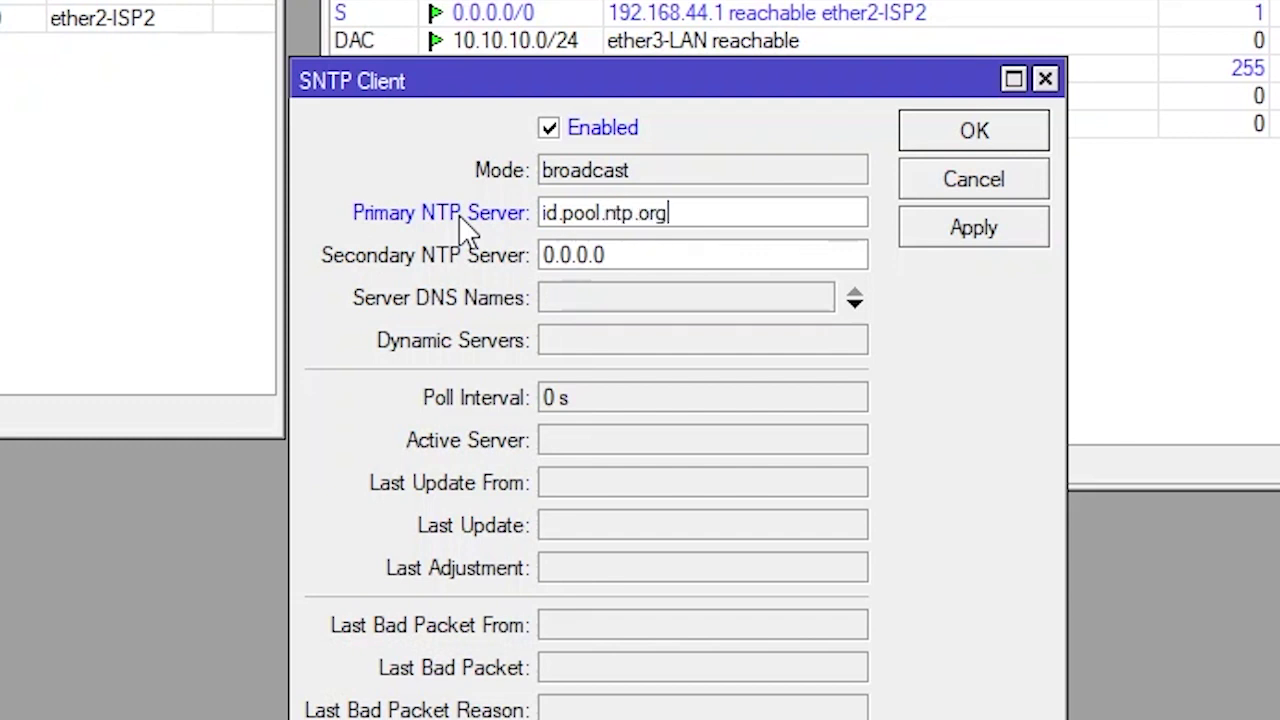
click(1010, 232)
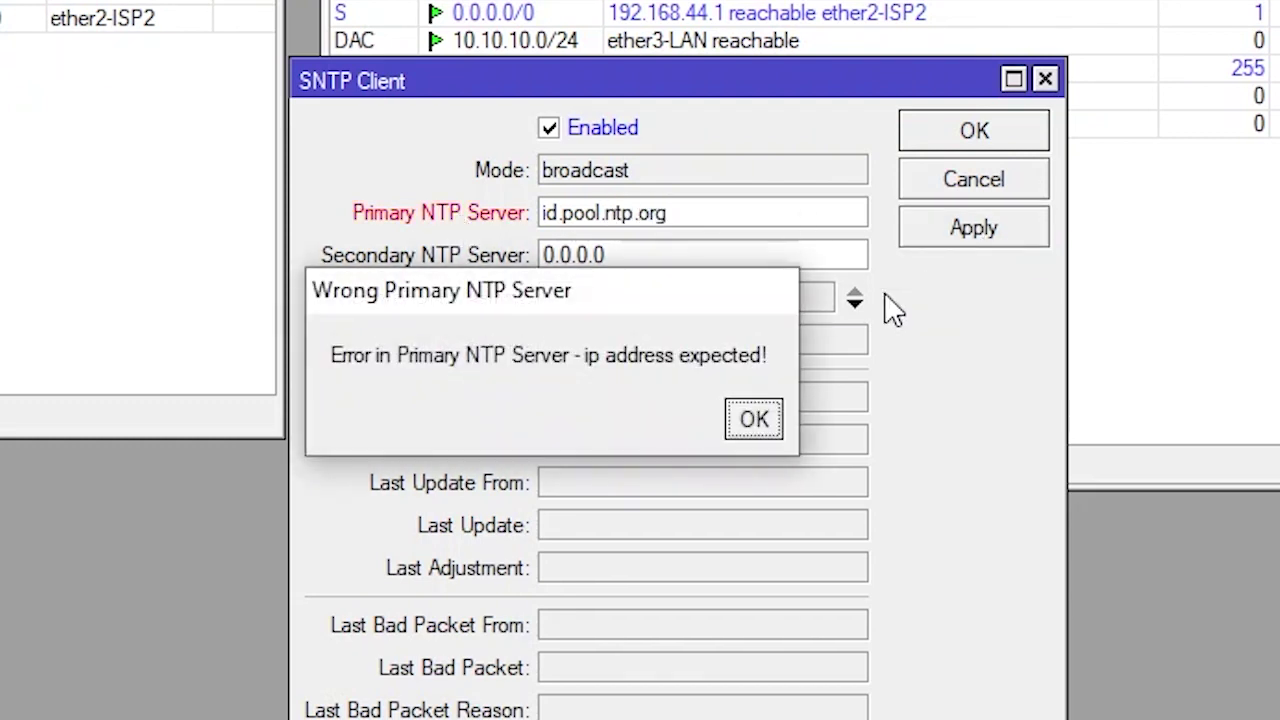
click(757, 421)
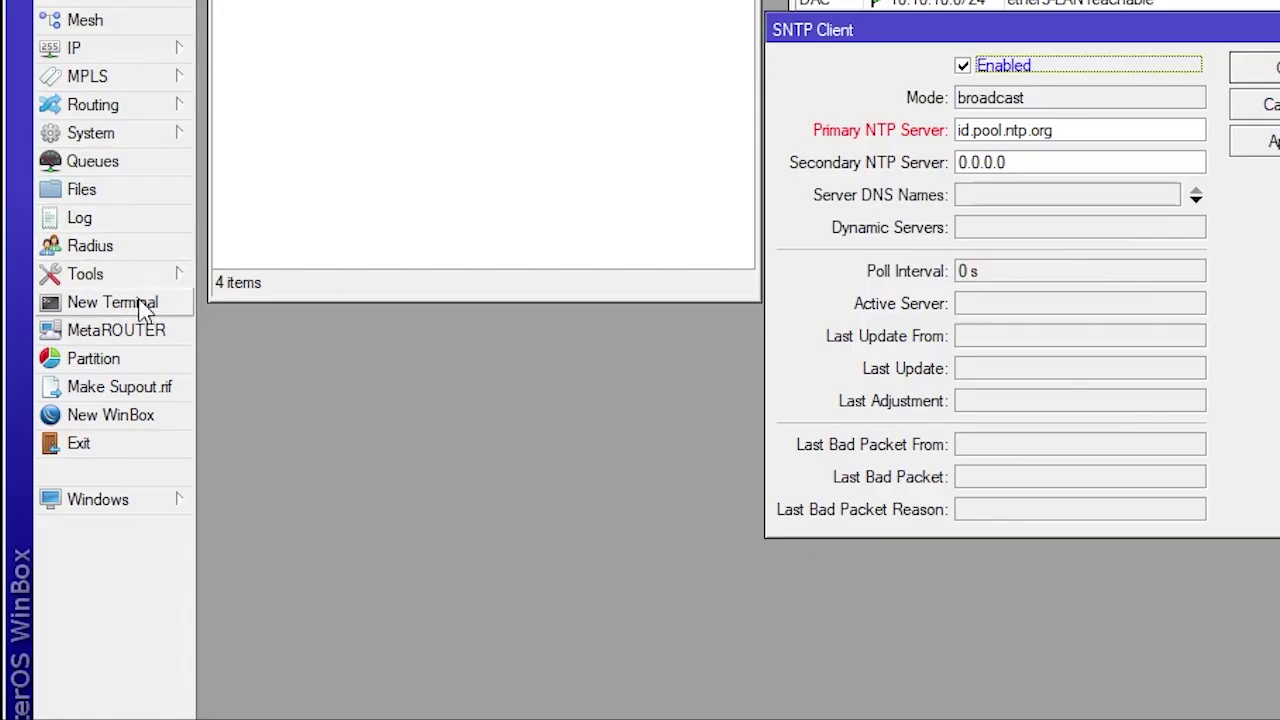
click(140, 303)
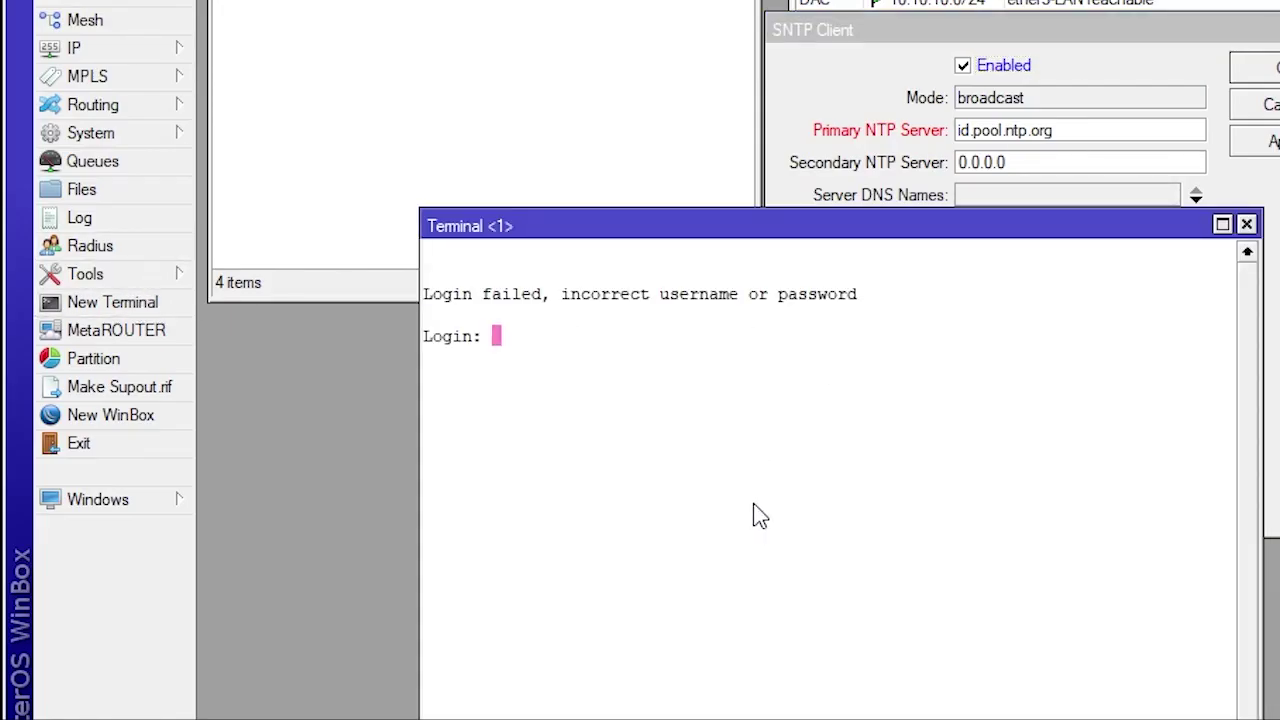
Log in to the terminal as admin and ping id.pool.ntp.org, which resolves to 36.91.114.83
text(admin)
key(Return)
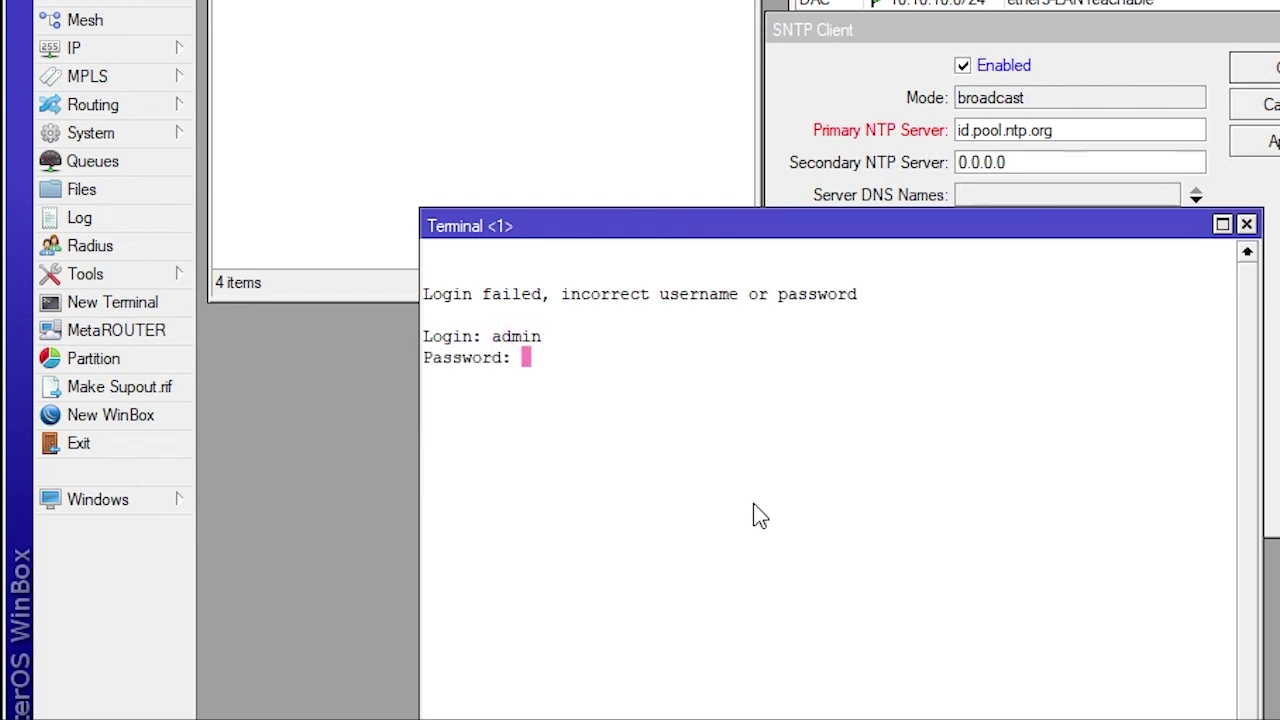
key(Return)
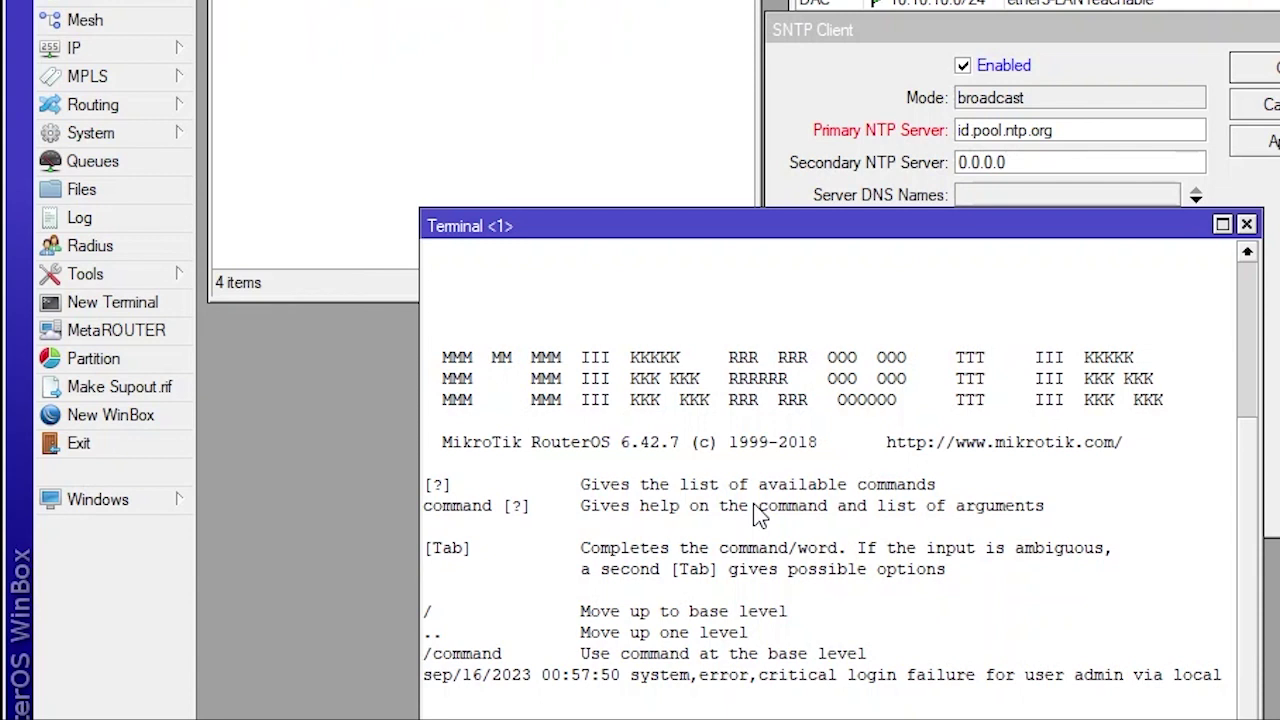
key(Return)
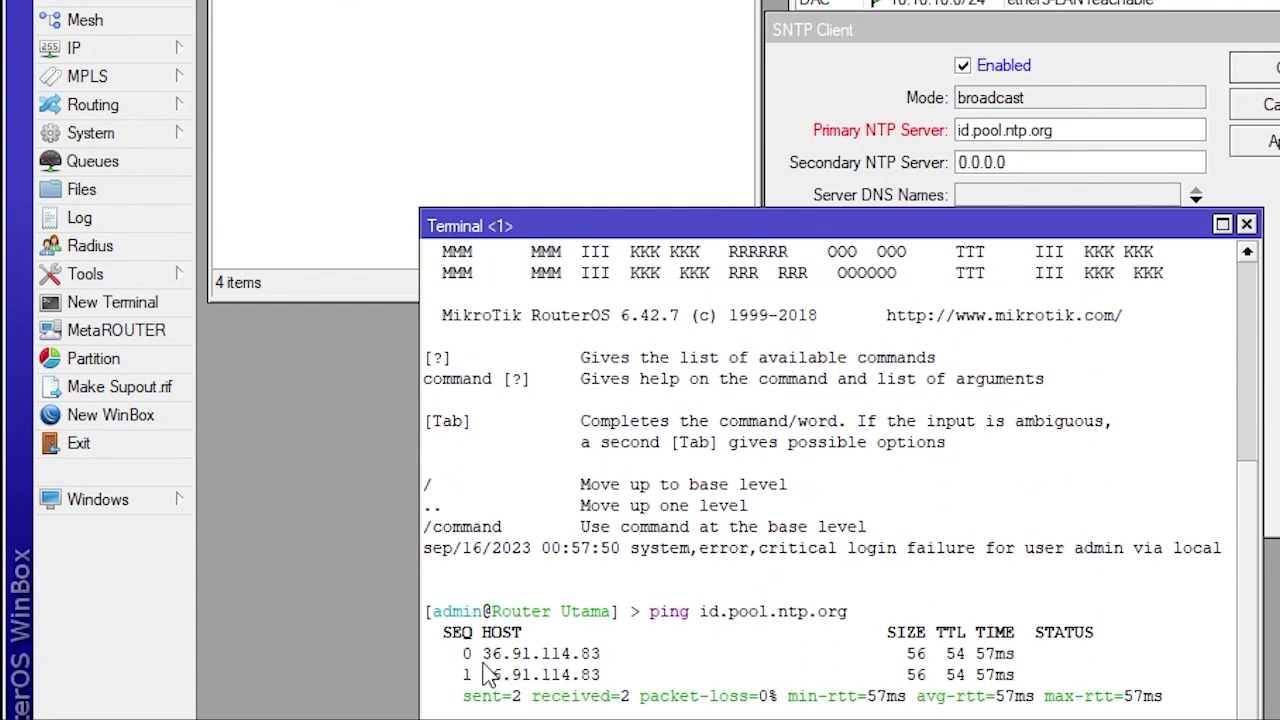
Copy 36.91.114.83 from the ping output and select the primary NTP server text
drag(485, 653, 602, 660)
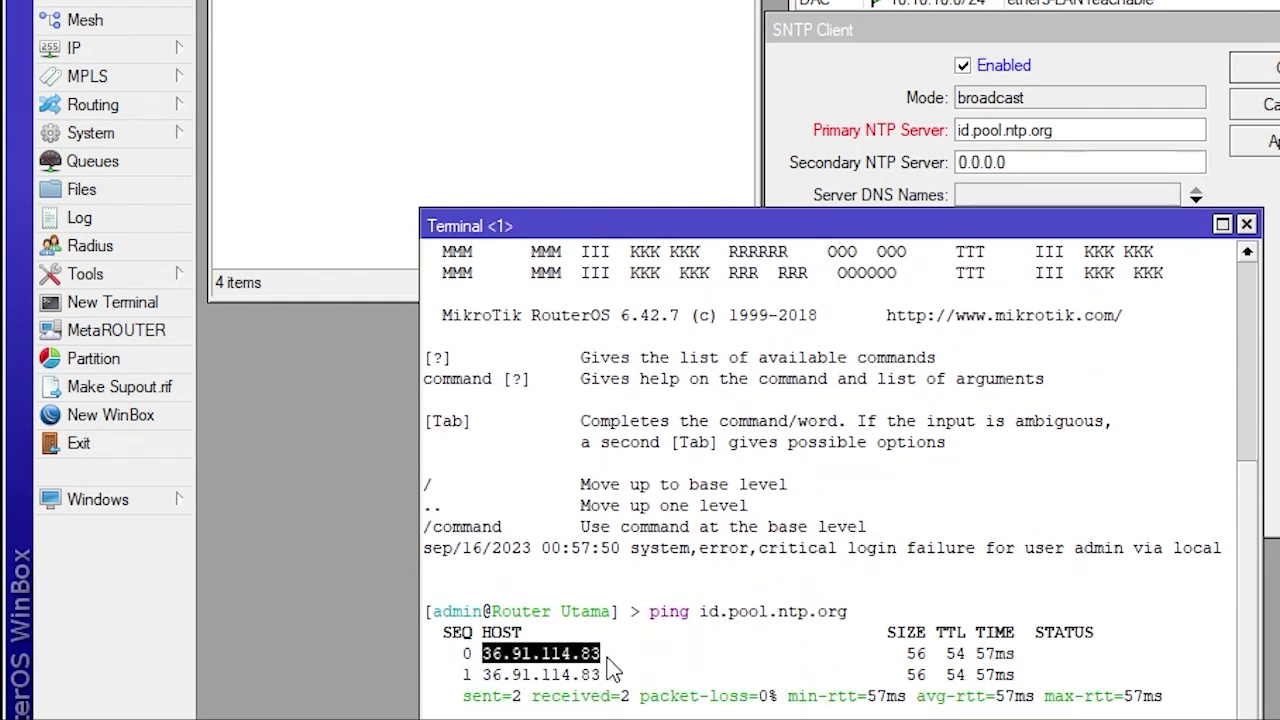
right_click(590, 668)
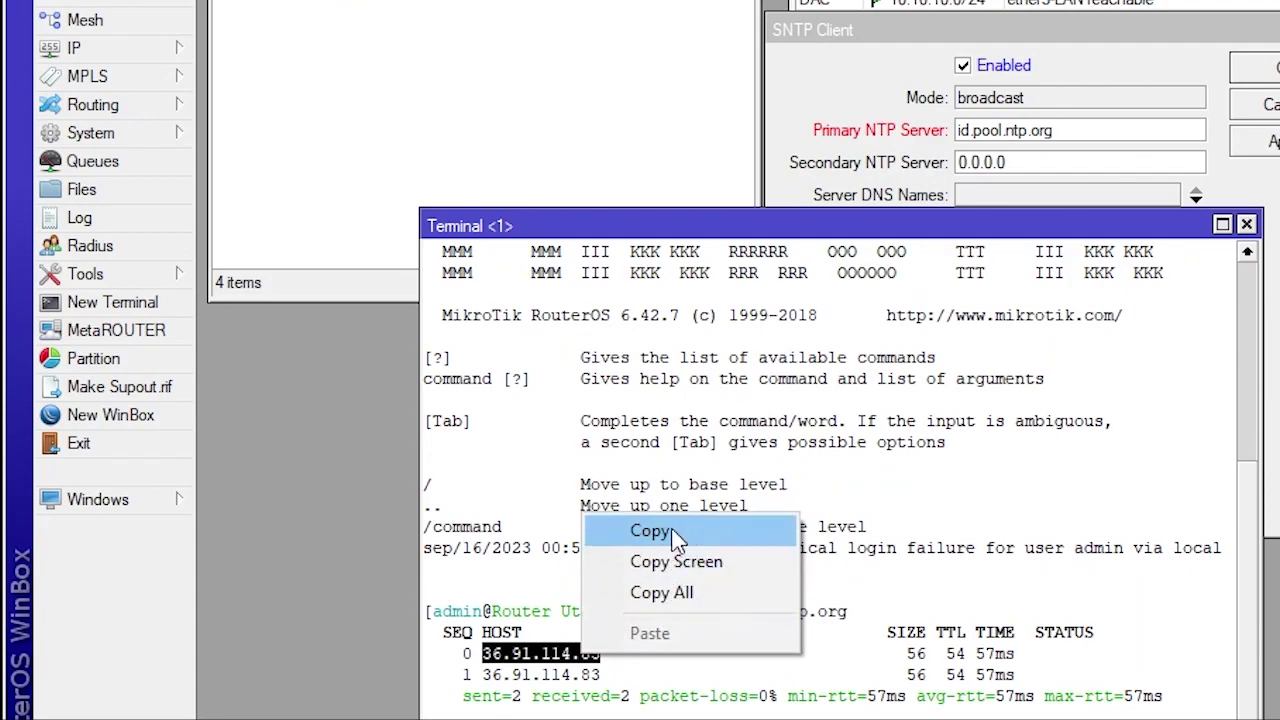
click(666, 531)
drag(1076, 133, 906, 145)
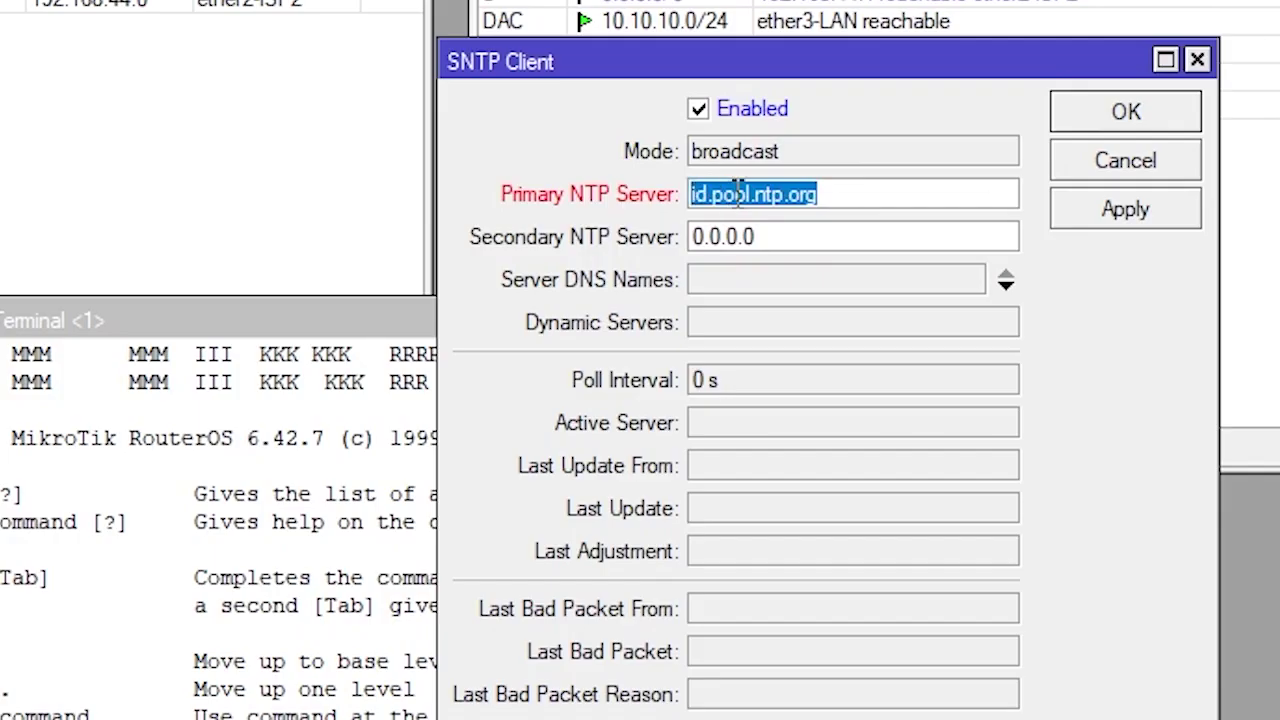
Paste 36.91.114.83 as the primary NTP server and apply it
right_click(992, 131)
click(1075, 214)
click(1105, 212)
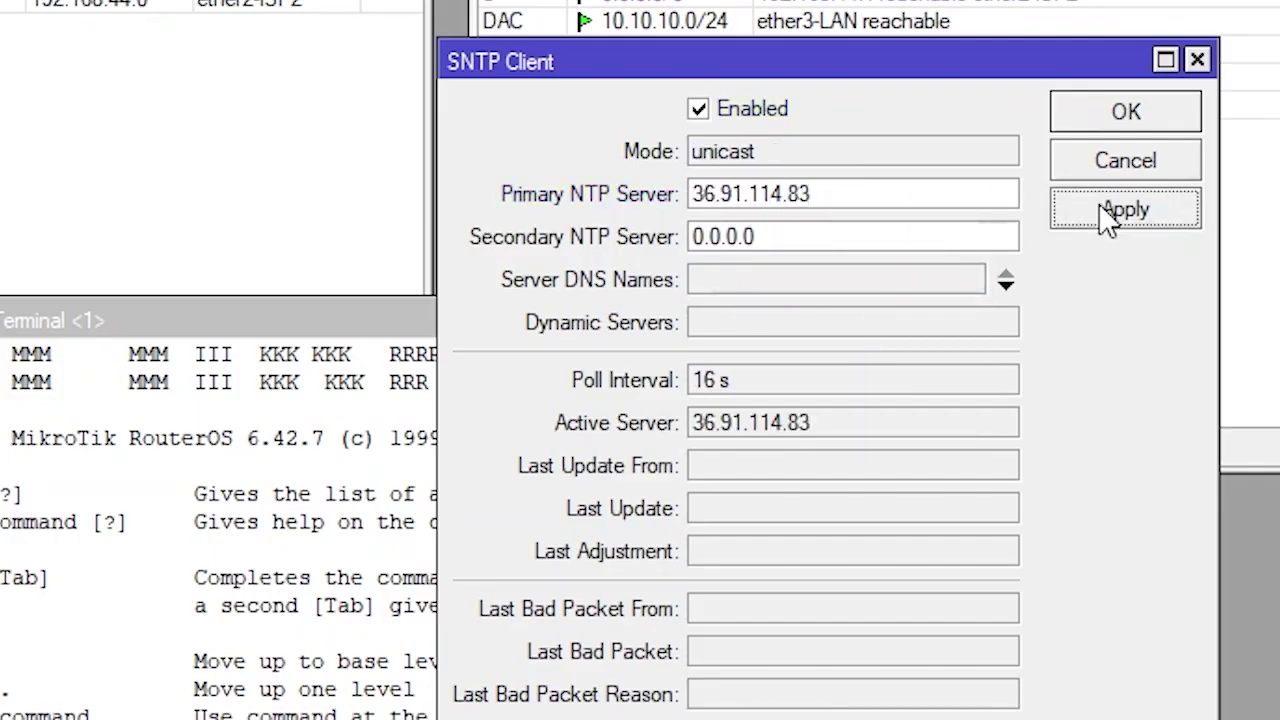
Re-run the ping to asia.pool.ntp.org and copy its replying address 162.159.200.1
click(300, 450)
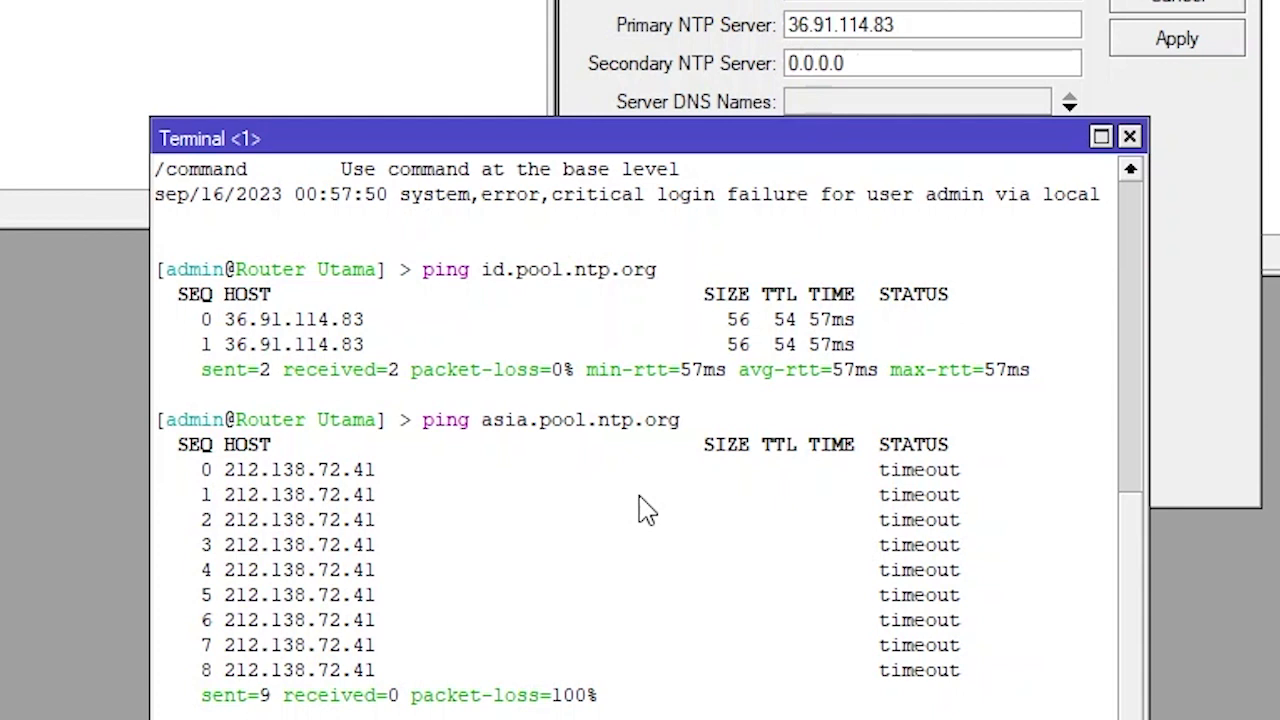
key(Up)
key(Return)
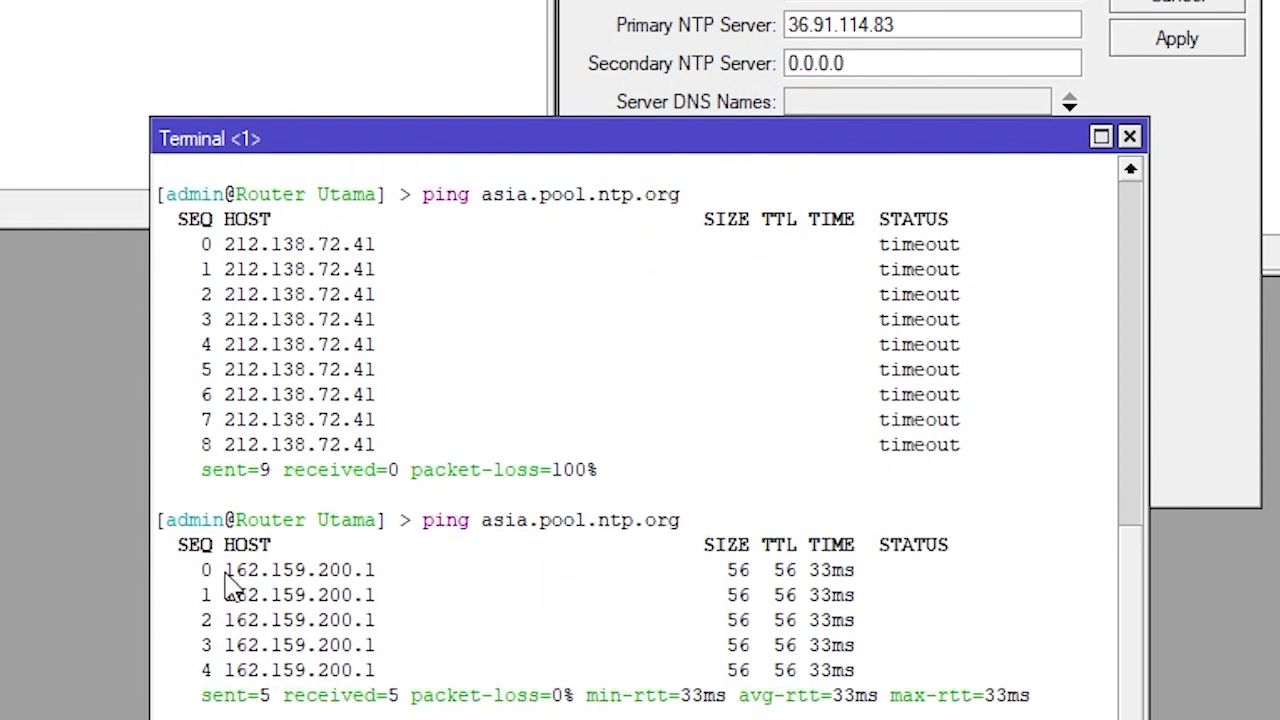
drag(225, 572, 372, 574)
drag(226, 578, 380, 580)
right_click(340, 578)
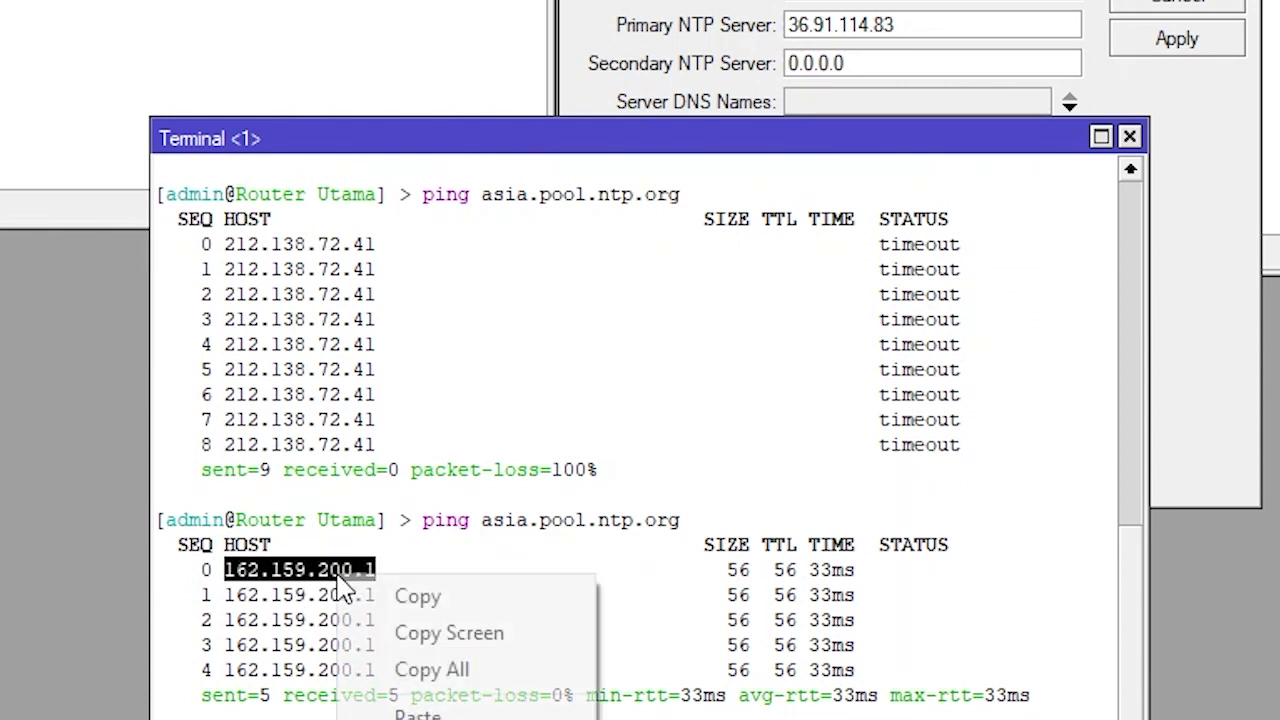
click(440, 604)
Set 162.159.200.1 as the secondary NTP server, save, and close the SNTP and terminal windows
drag(884, 60, 625, 60)
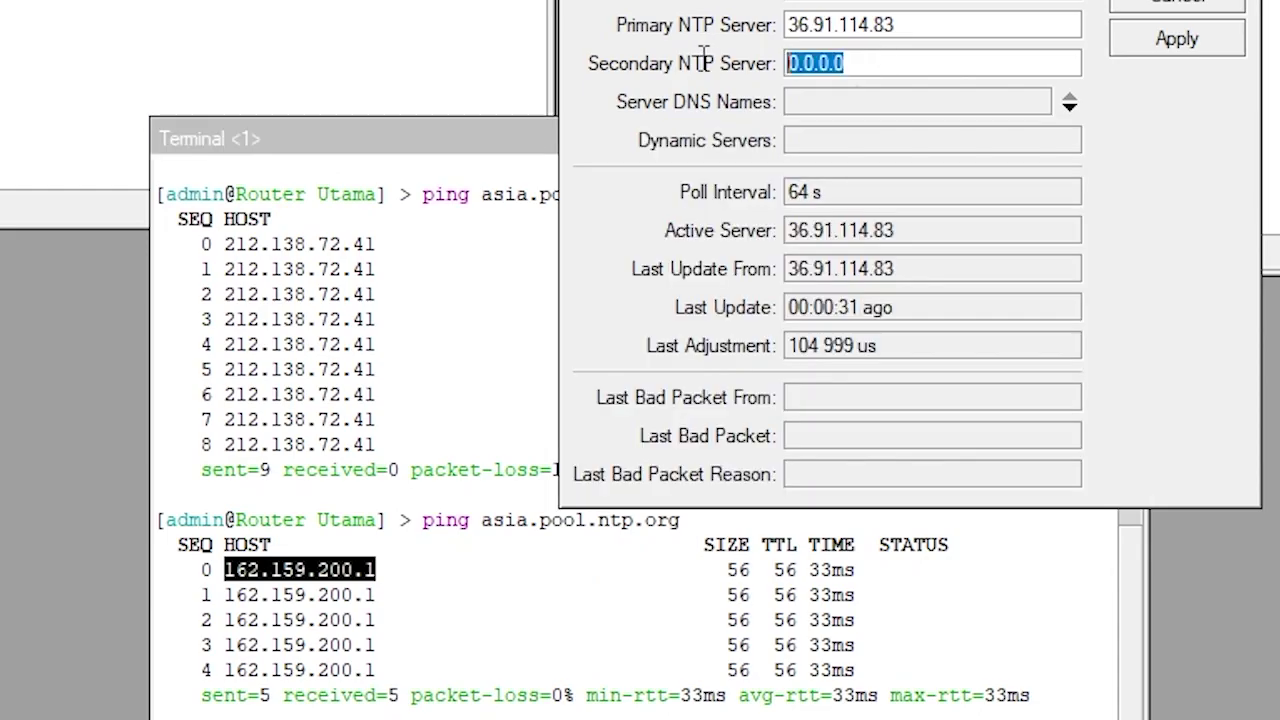
right_click(808, 66)
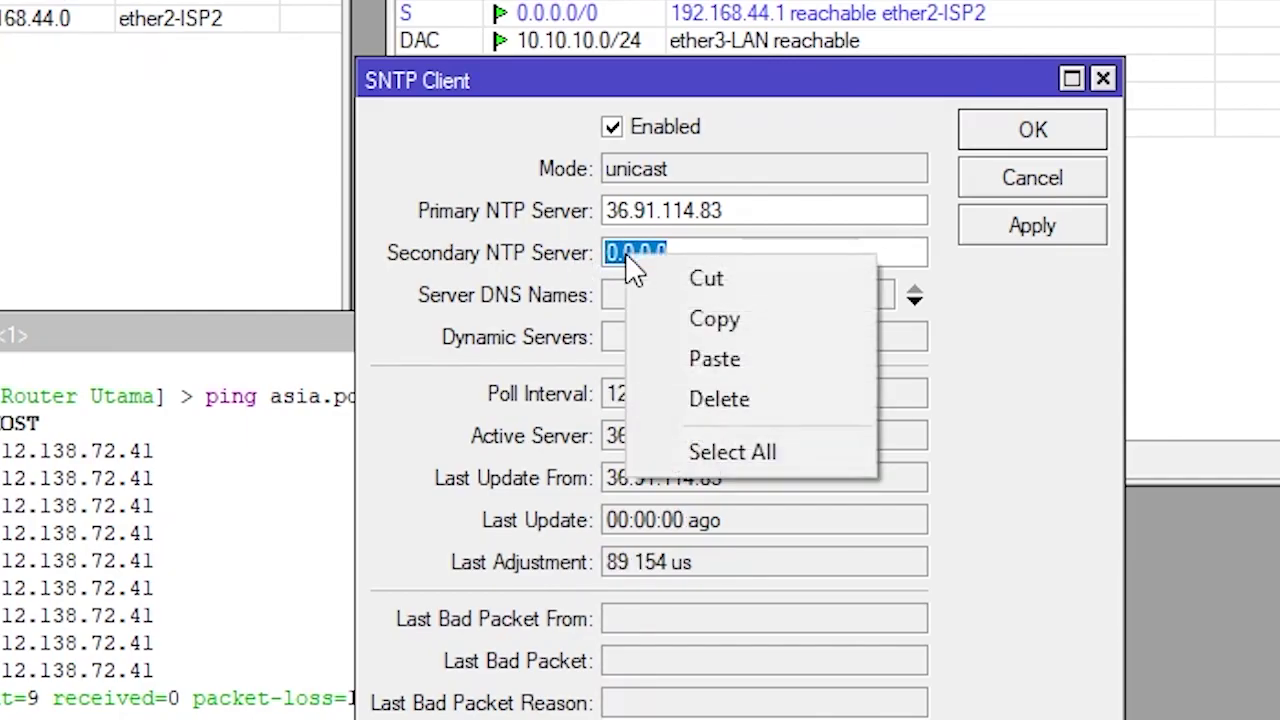
click(755, 358)
click(1017, 240)
click(1032, 135)
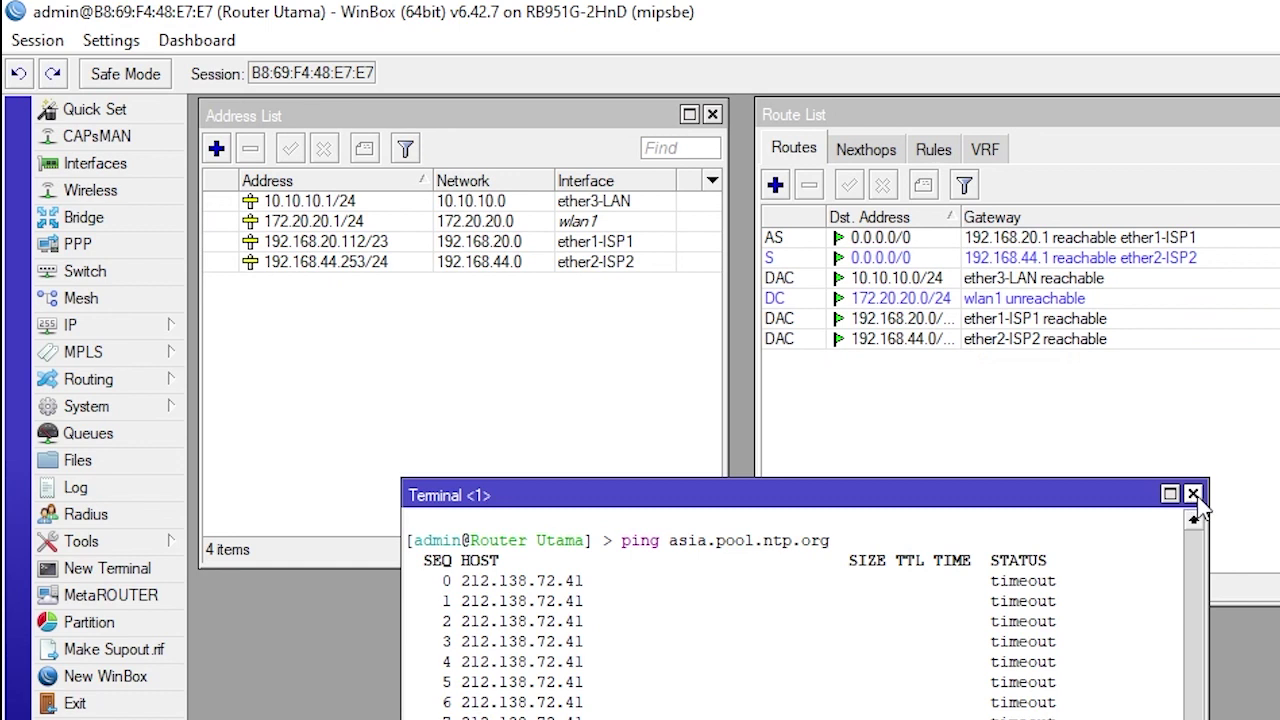
click(980, 332)
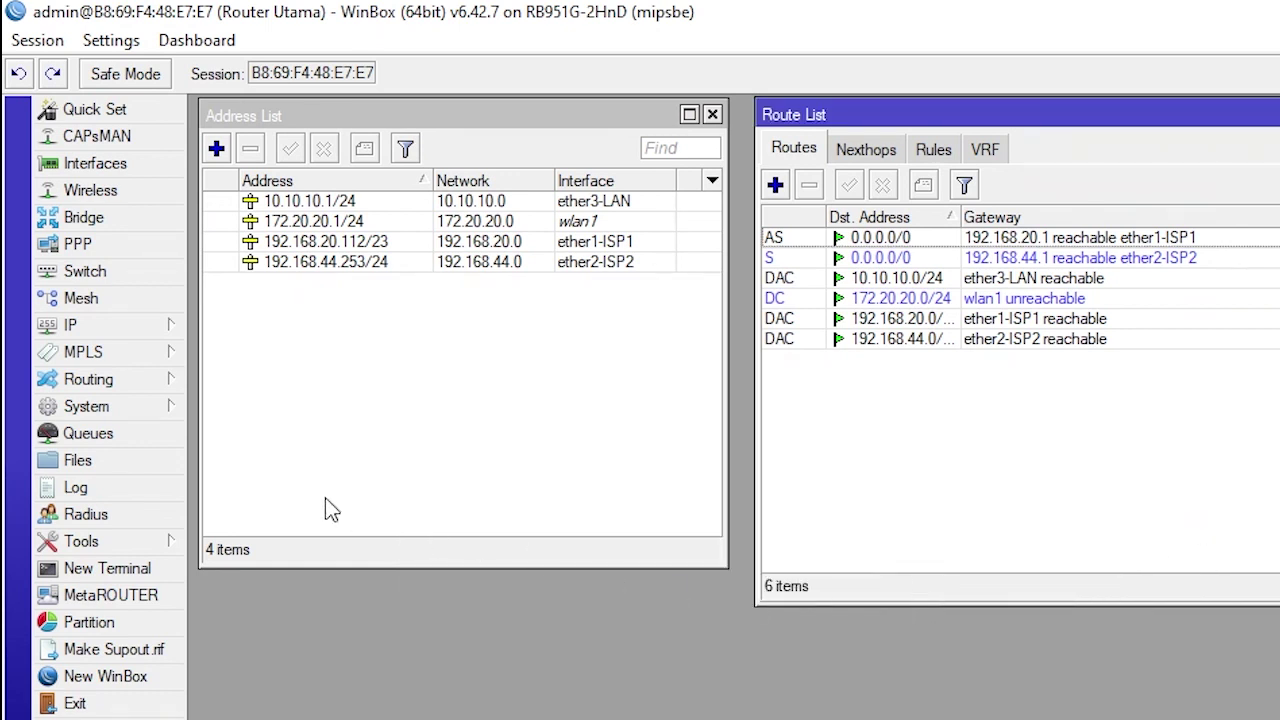
Set the router clock's time zone to Asia/Makassar (GMT +08:00) and turn off time zone autodetect
click(108, 407)
click(263, 425)
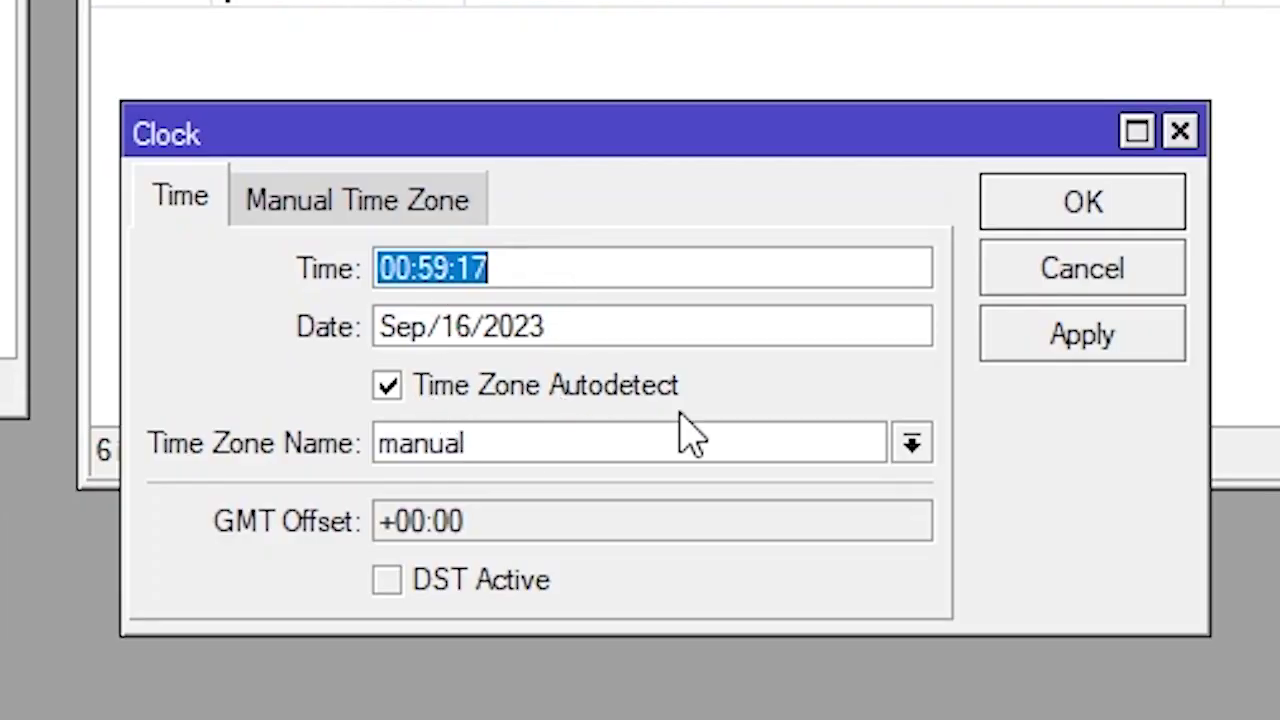
click(912, 445)
drag(963, 537, 951, 692)
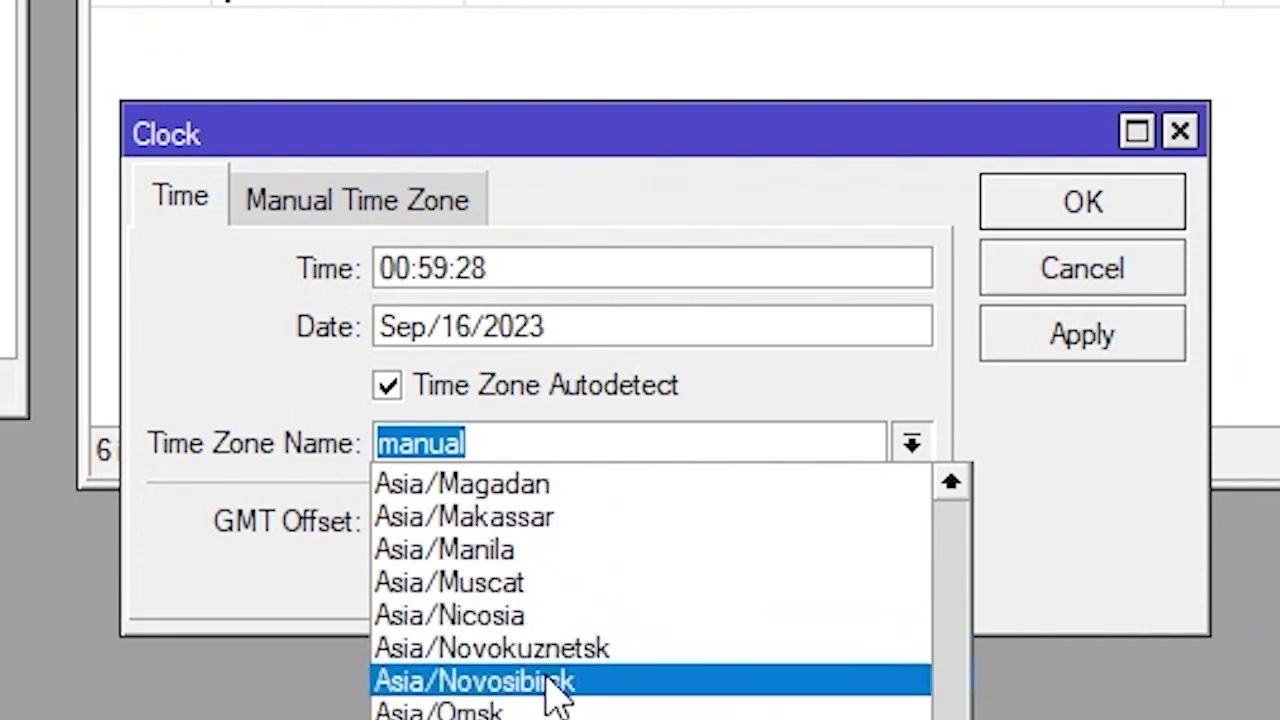
click(522, 516)
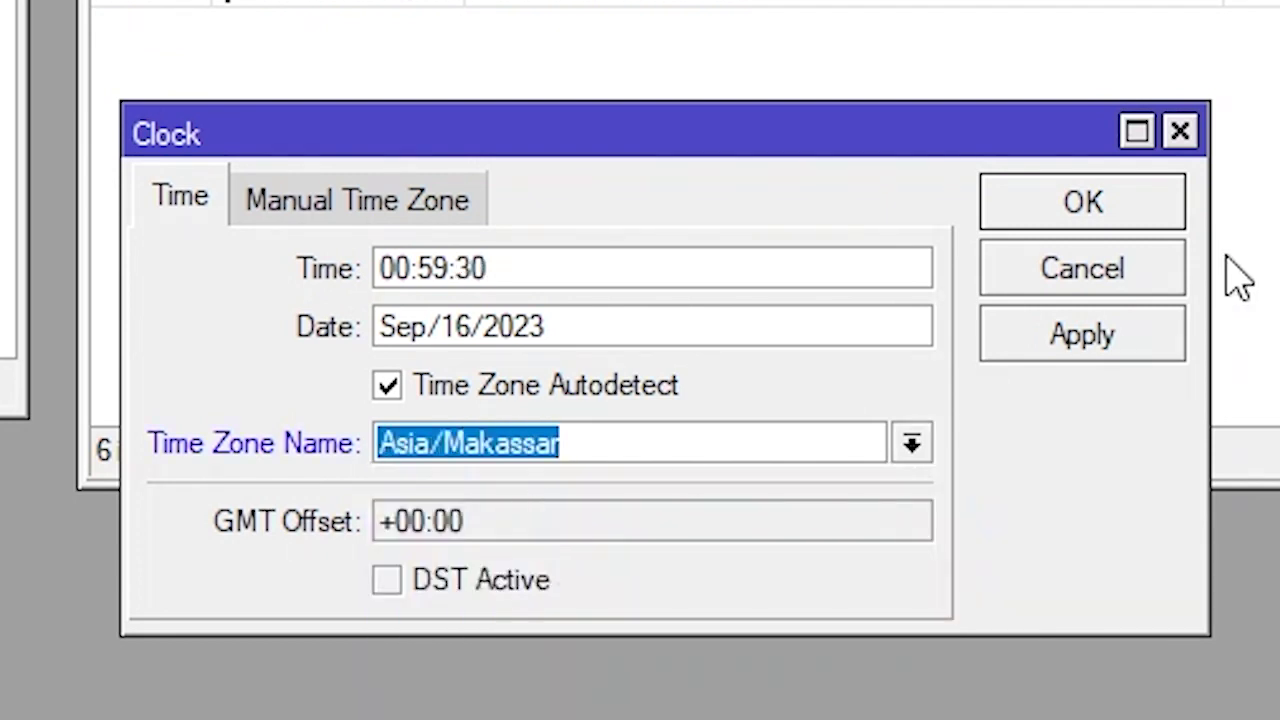
click(1081, 340)
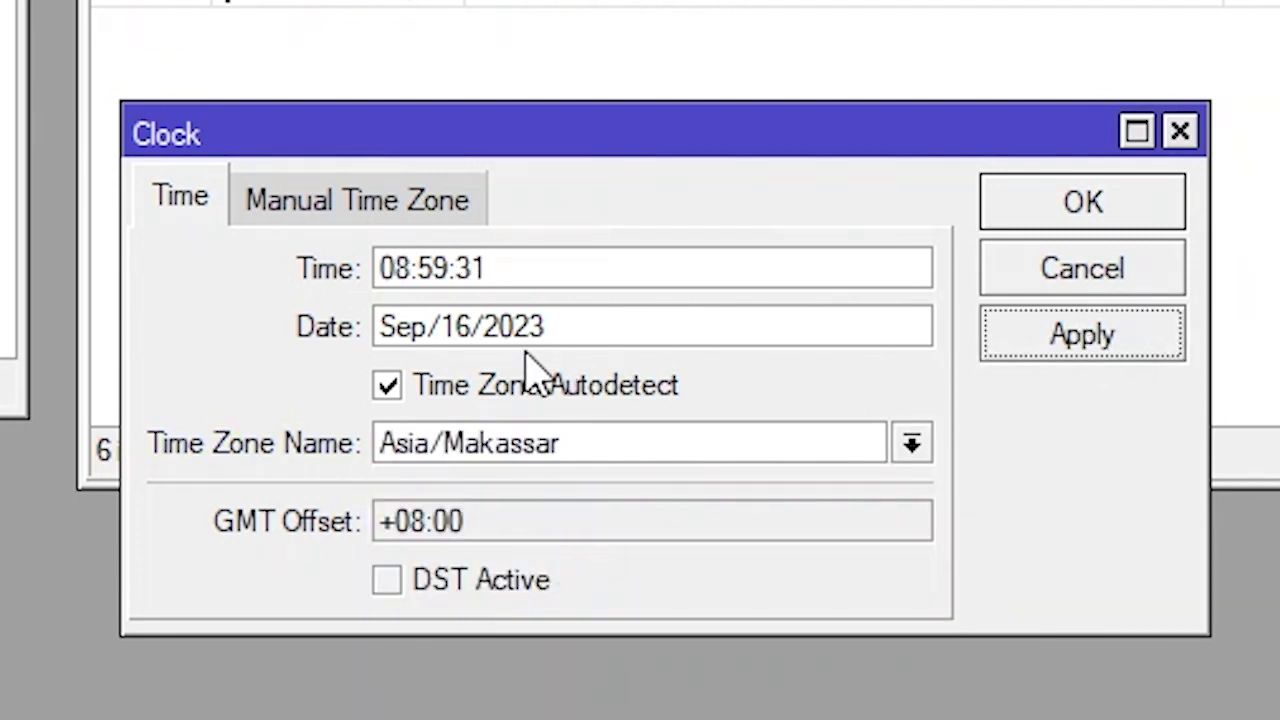
click(389, 386)
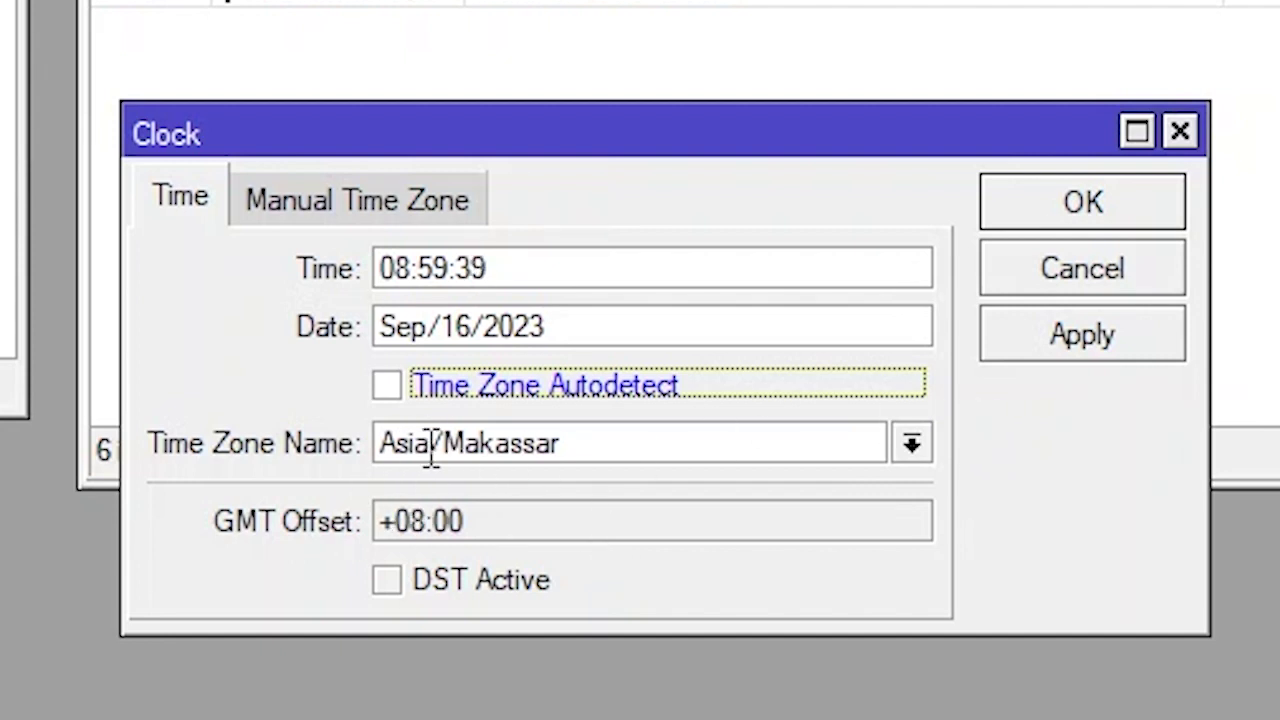
click(1095, 336)
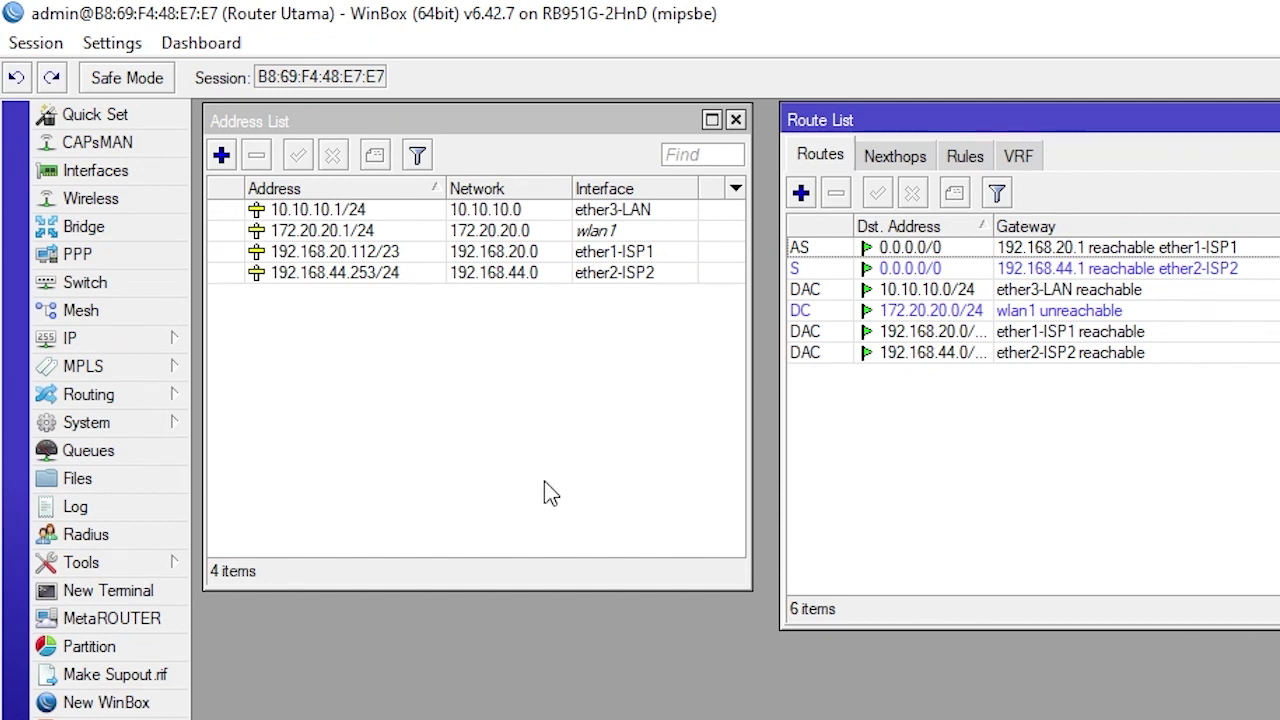
Add a srcnat masquerade NAT rule with out interface ether1-ISP1
click(148, 338)
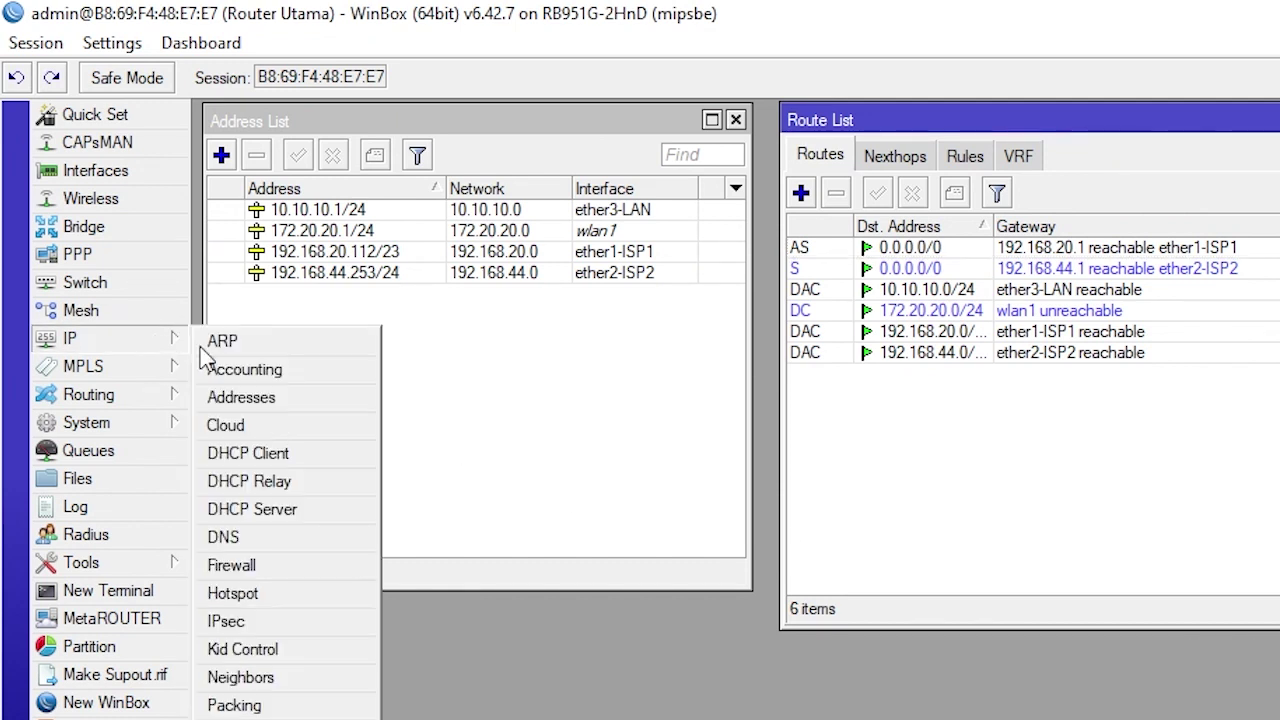
click(294, 568)
click(646, 334)
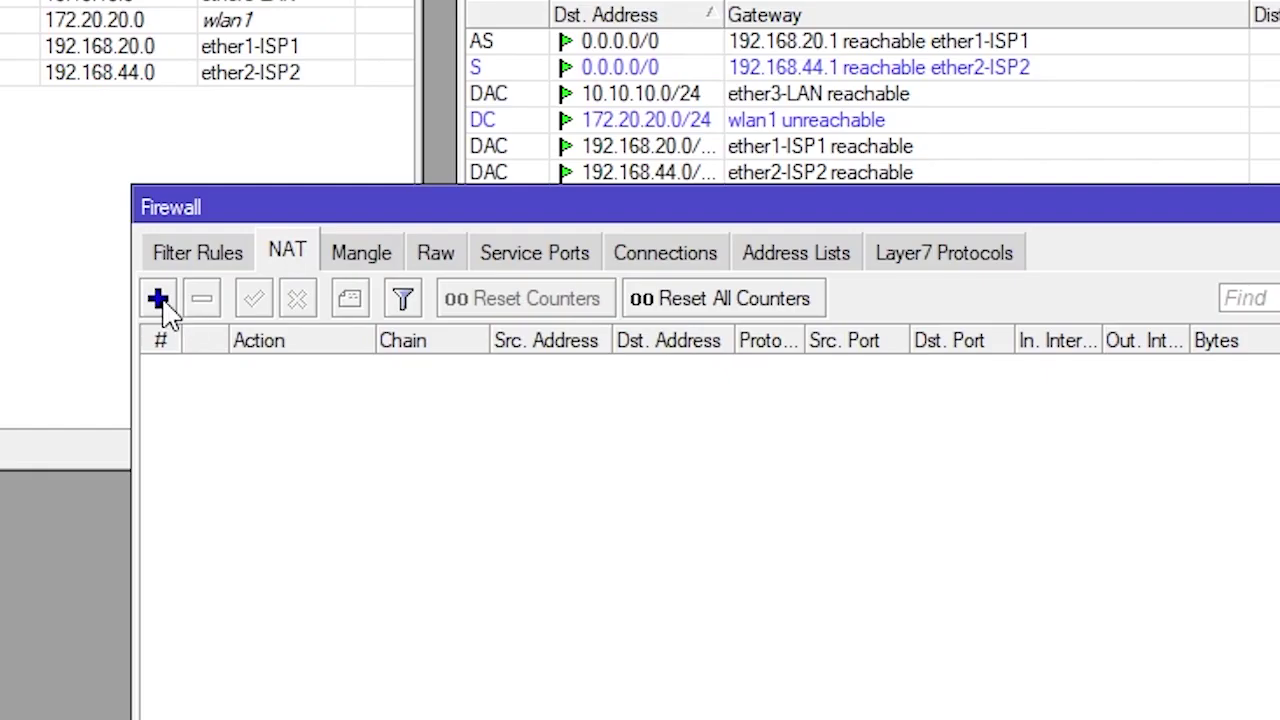
click(158, 302)
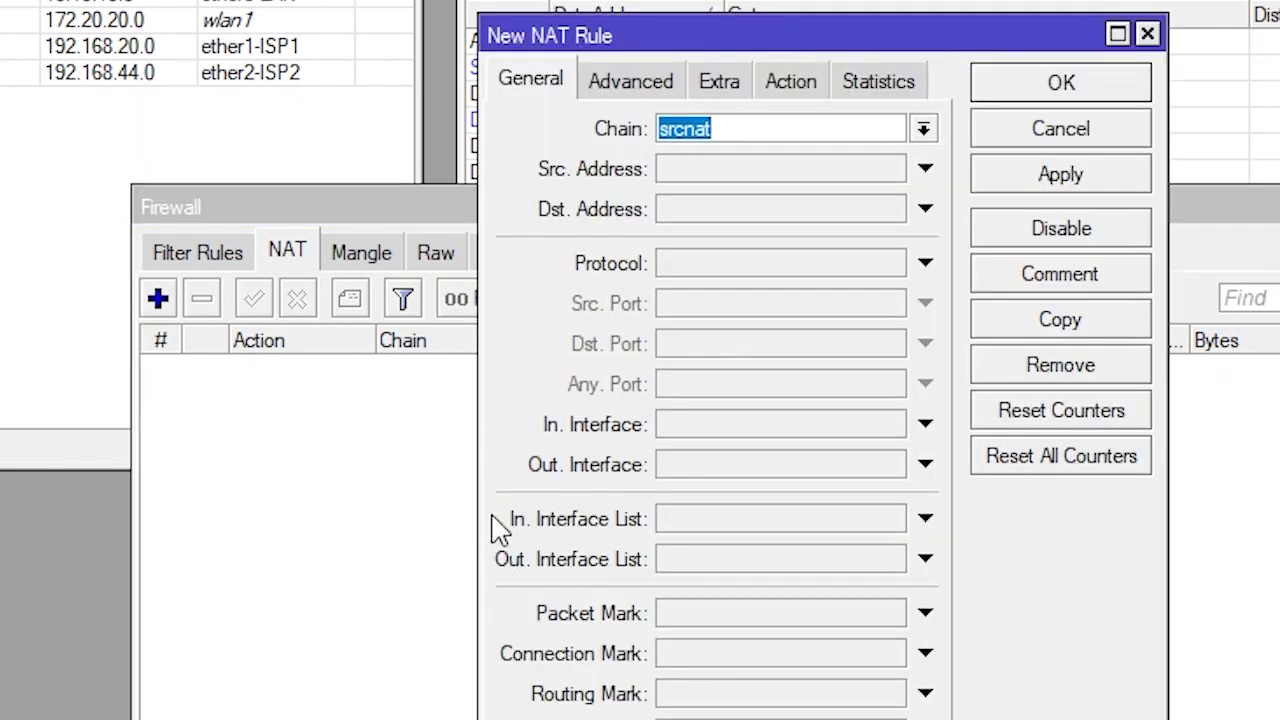
click(843, 466)
click(892, 466)
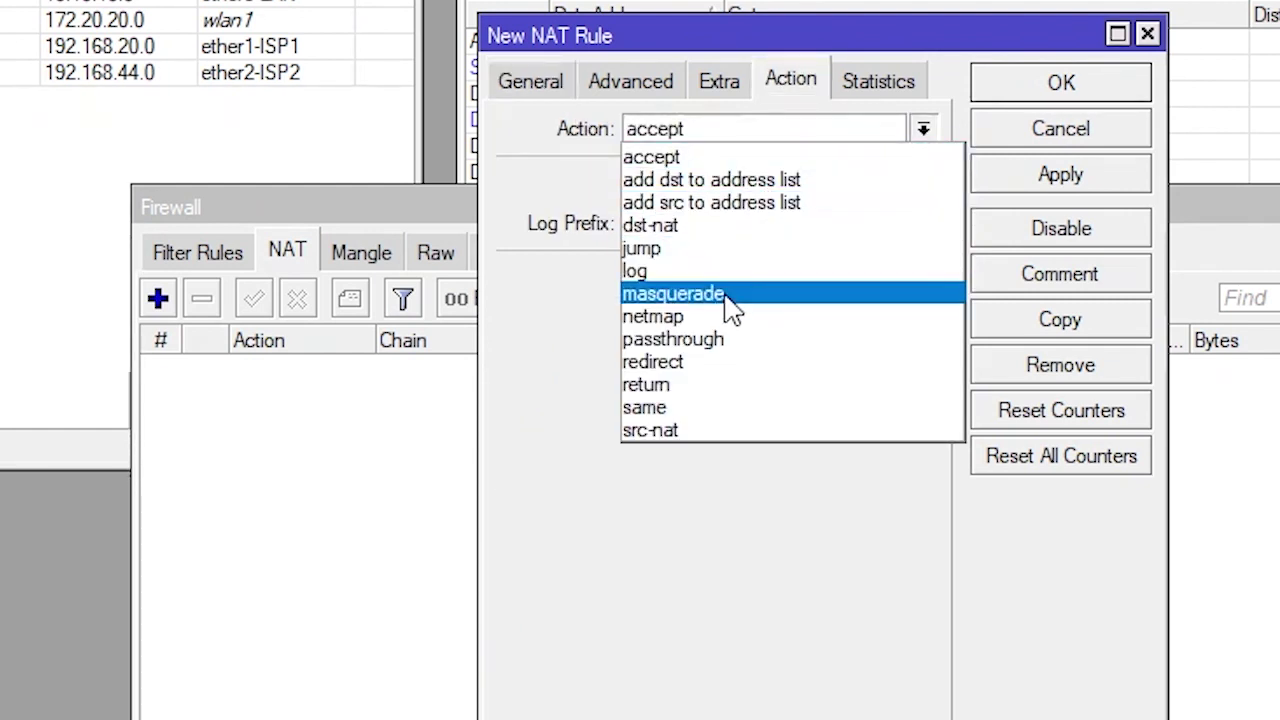
click(728, 295)
click(532, 88)
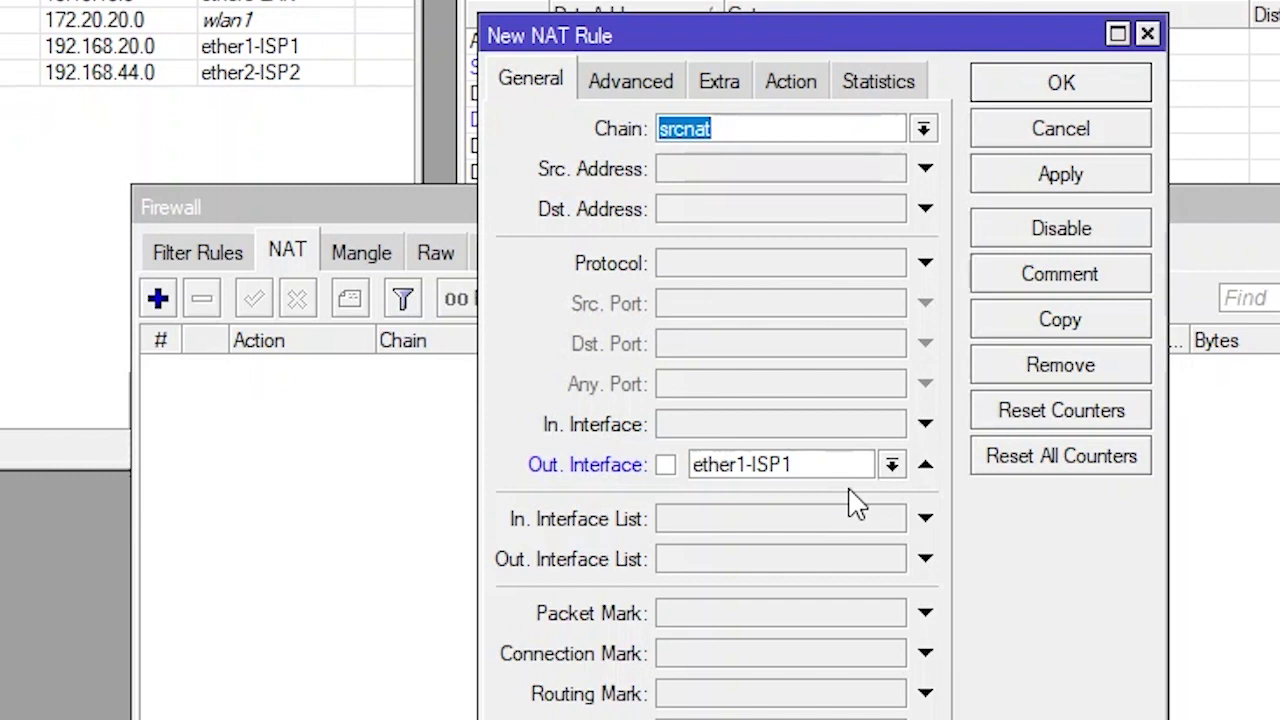
click(806, 84)
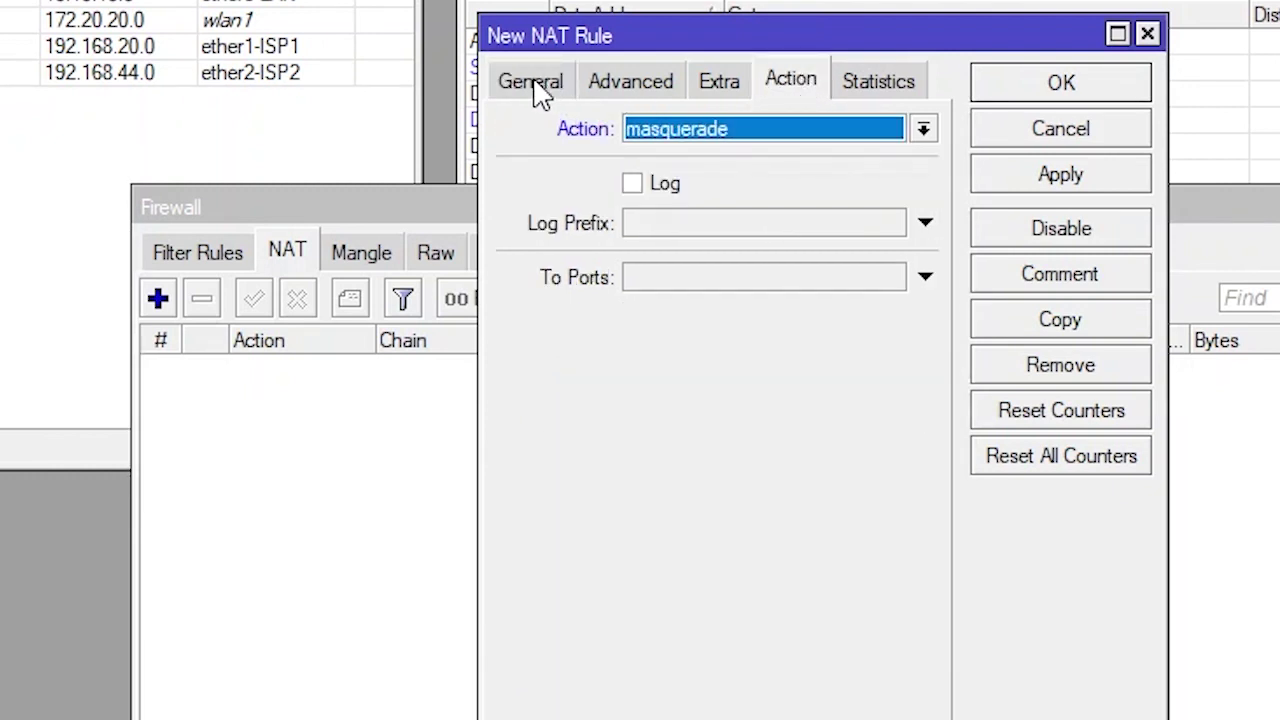
click(540, 88)
click(1060, 178)
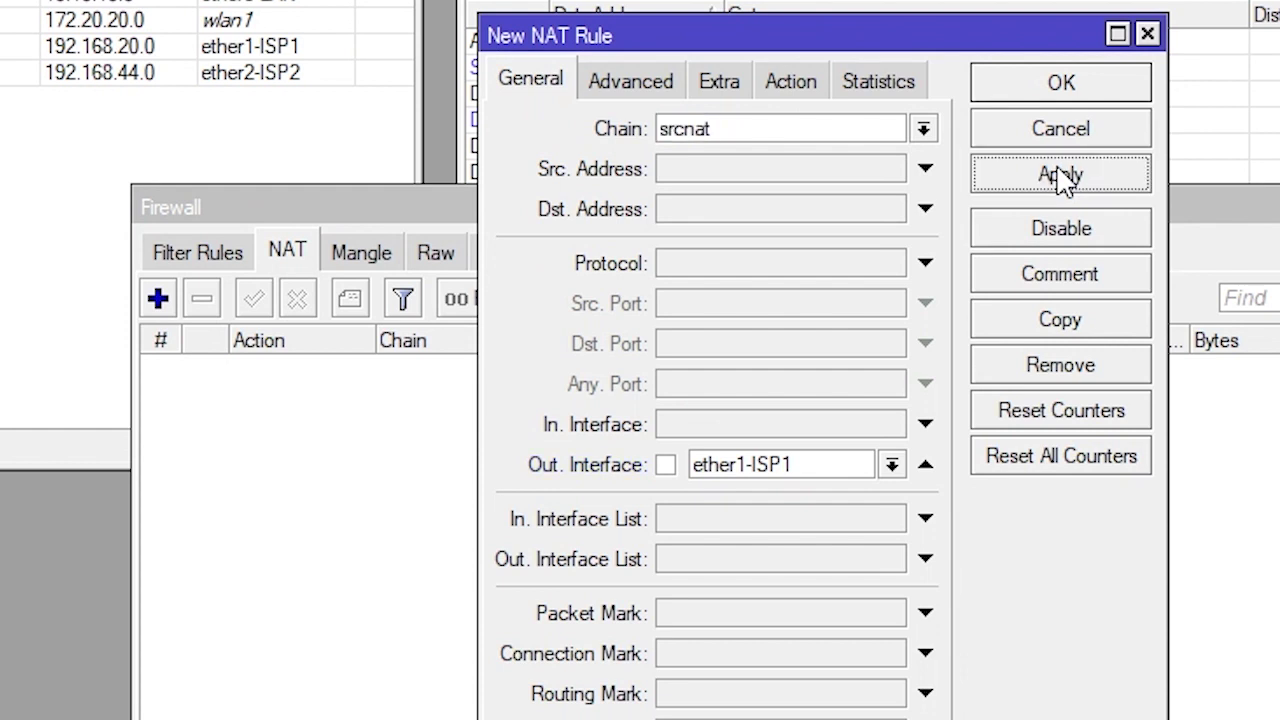
Duplicate it as a second masquerade rule with out interface ether2-ISP2
click(1088, 334)
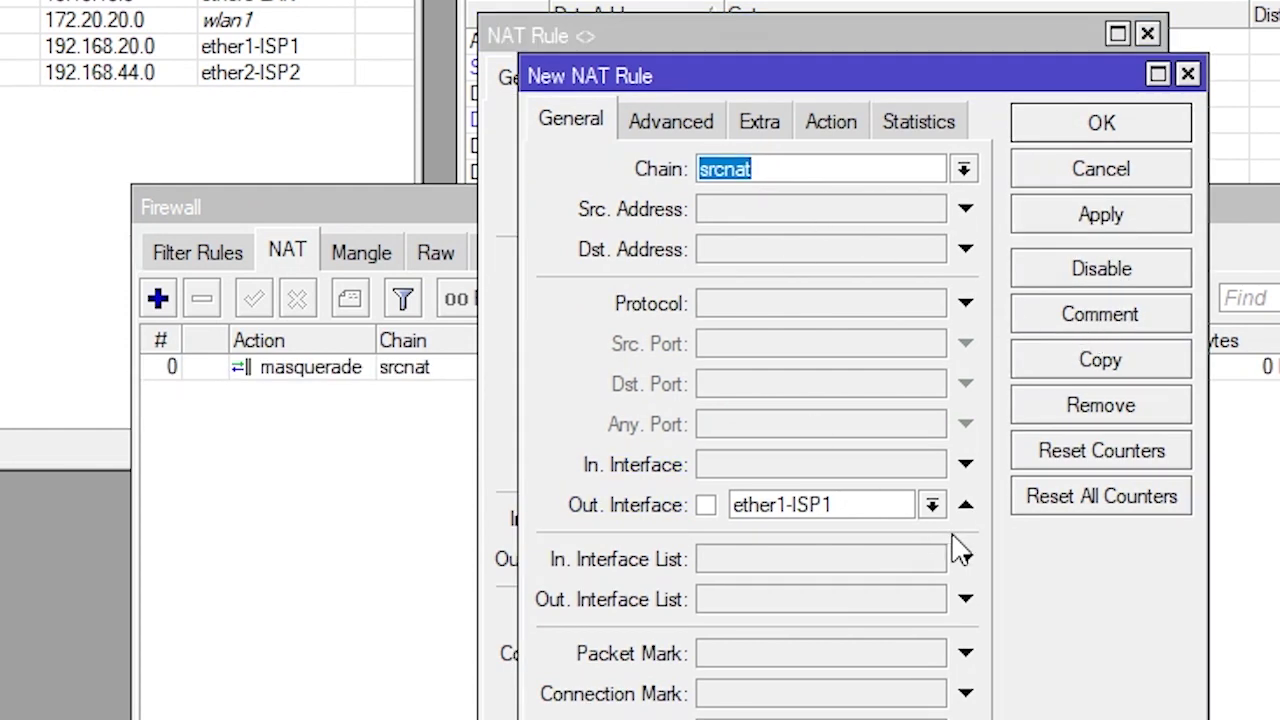
click(931, 505)
click(845, 662)
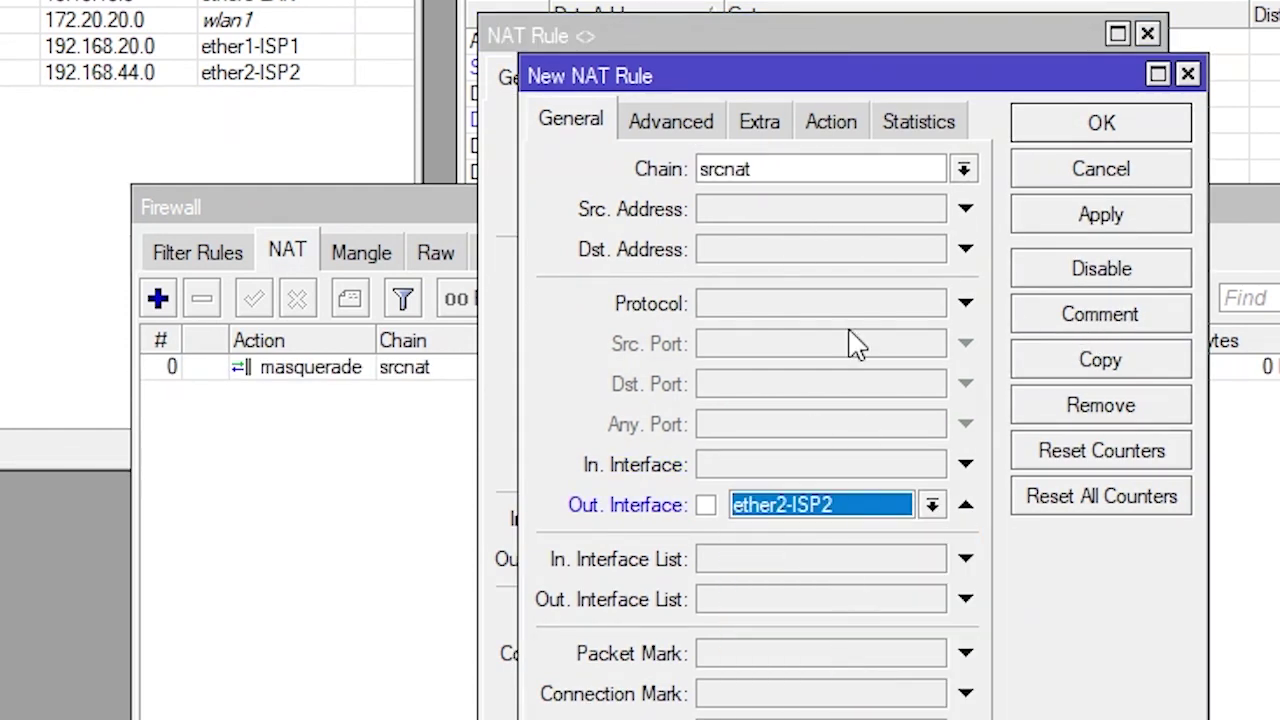
click(842, 124)
click(1101, 215)
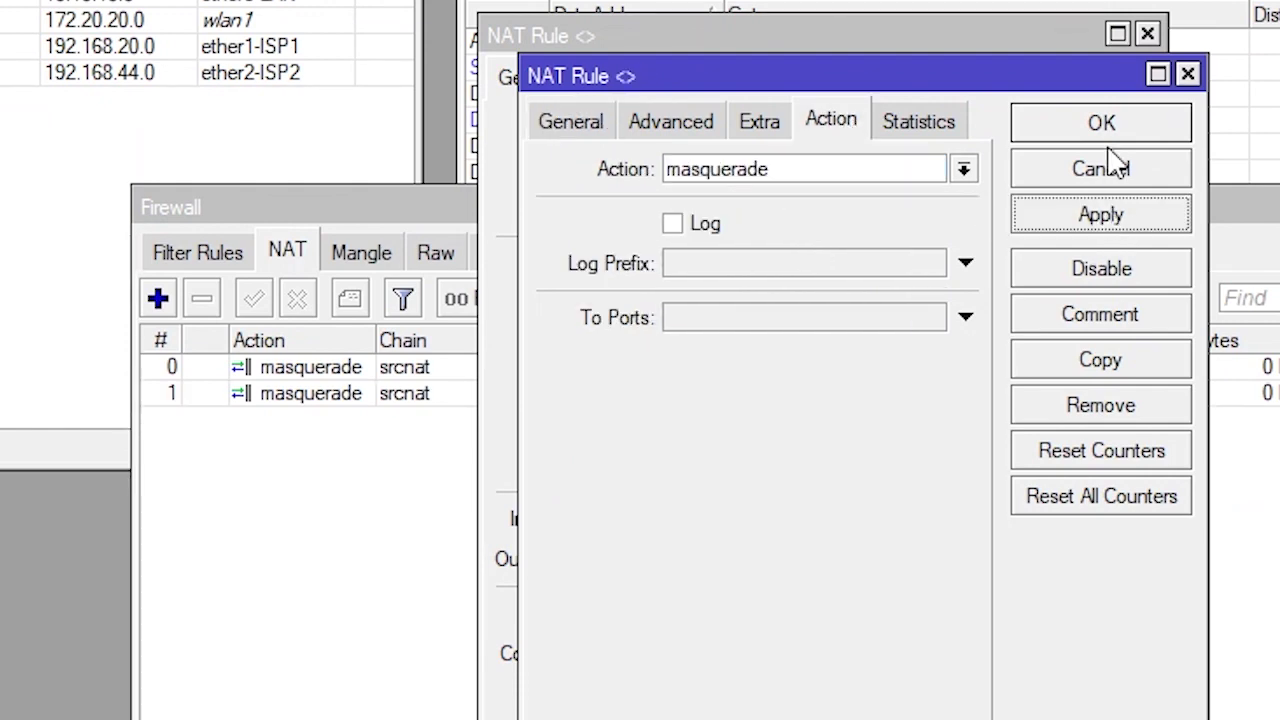
click(1103, 122)
click(1106, 126)
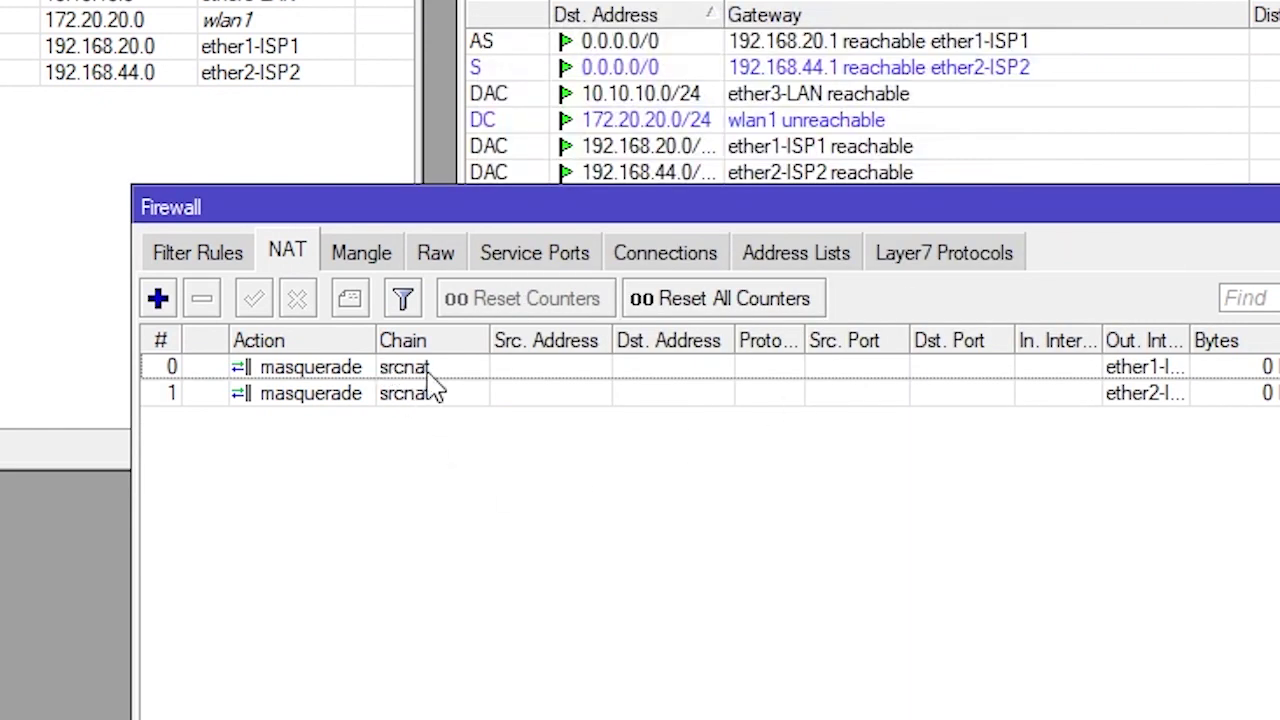
Review both NAT rules with the out-interface column widened, then close the Firewall window
click(436, 393)
click(428, 369)
click(432, 394)
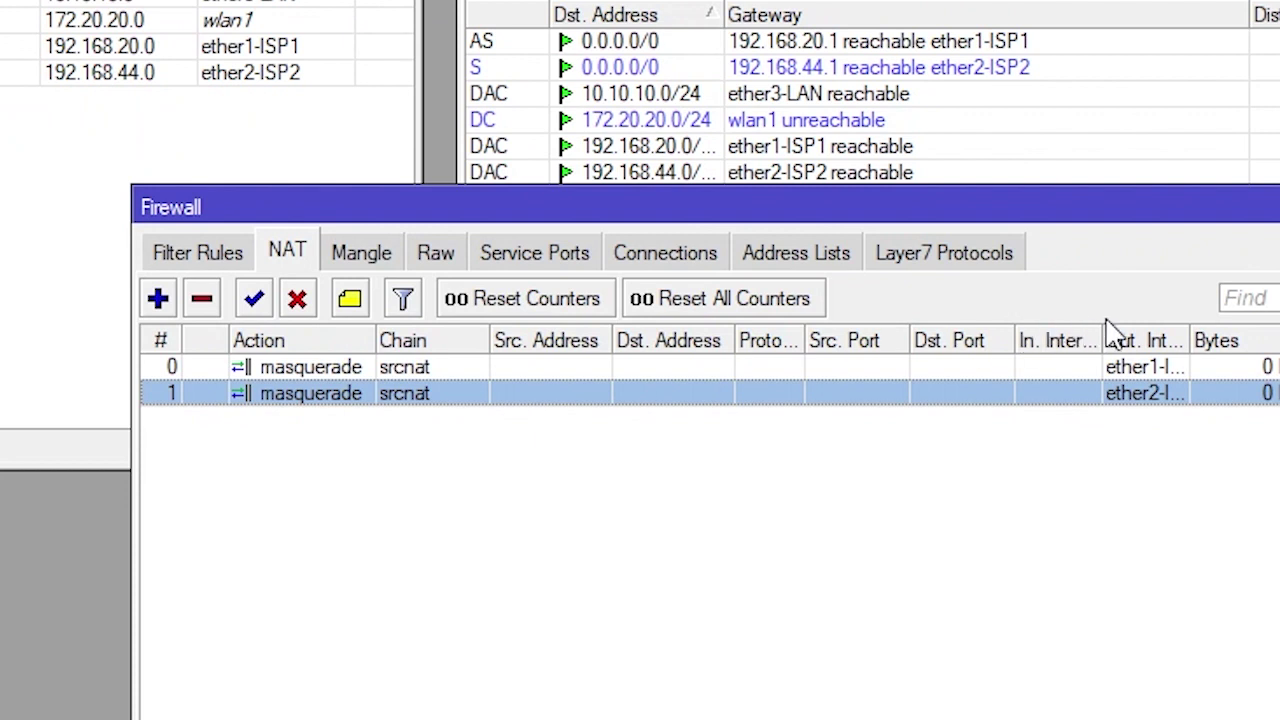
drag(1190, 340, 1247, 340)
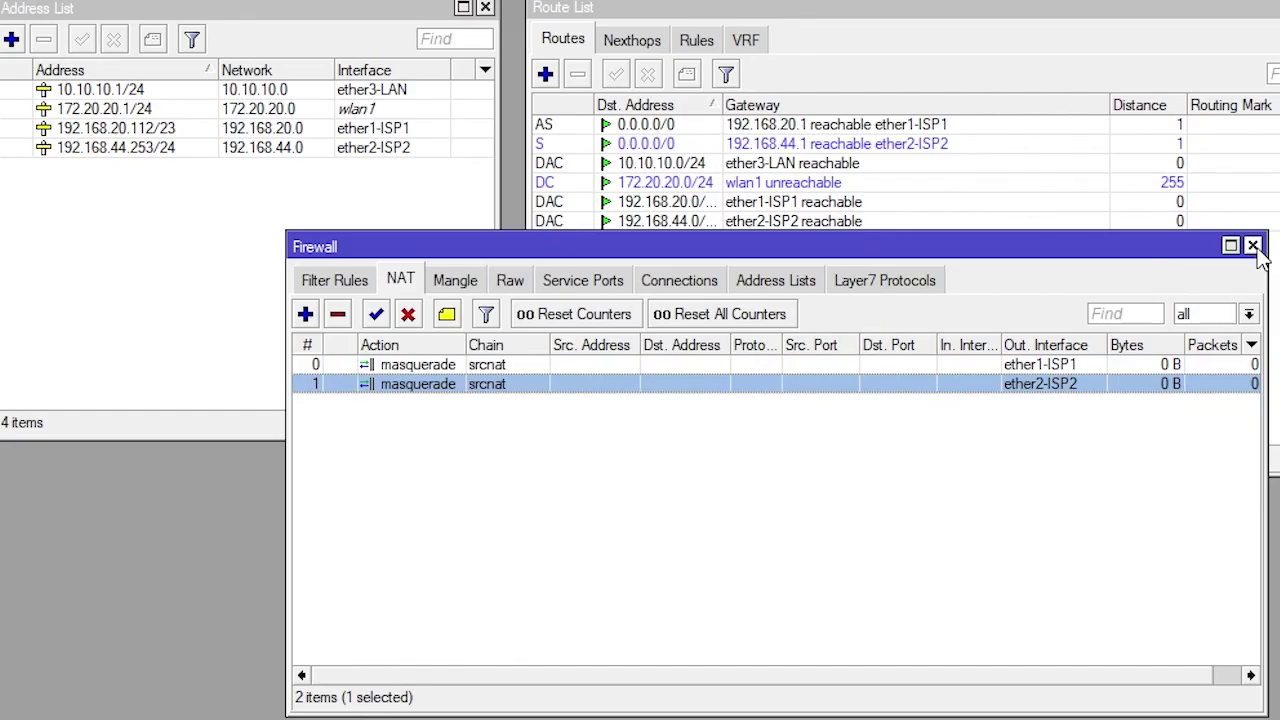
click(1252, 246)
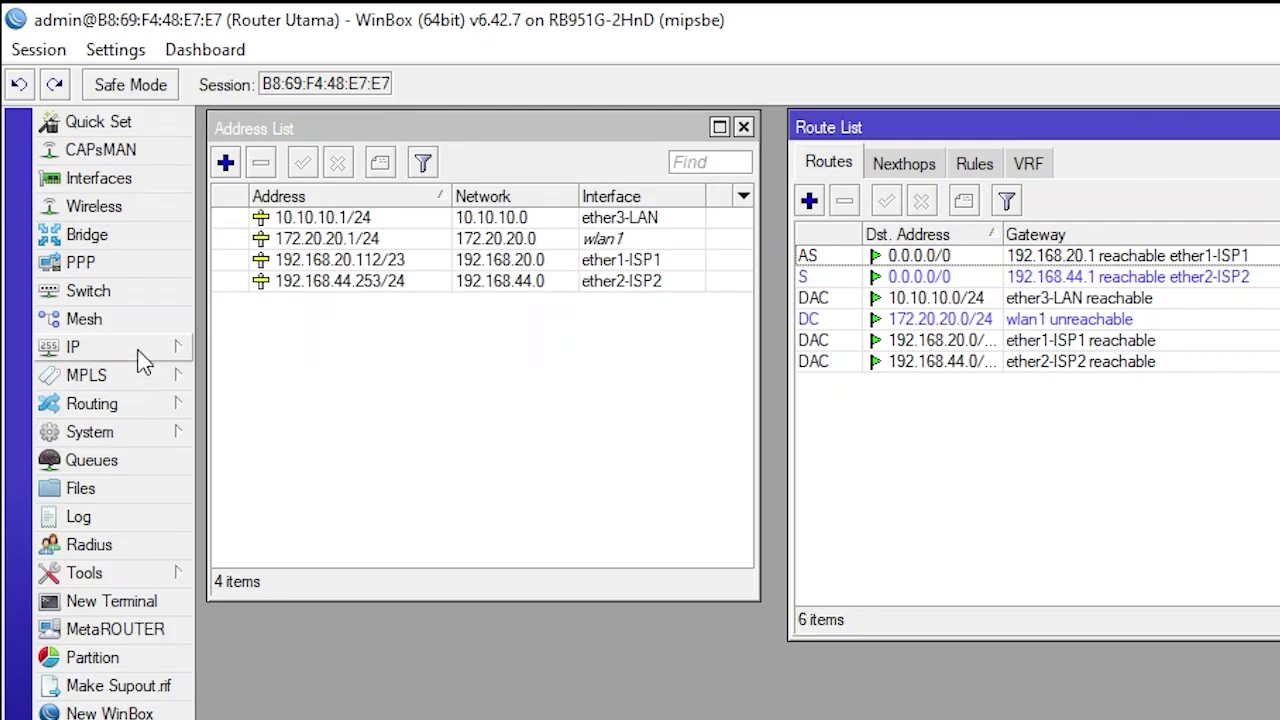
Set wlan1 to ap bridge mode on the 2GHz-B/G/N band at 2412 MHz
click(94, 206)
double_click(388, 462)
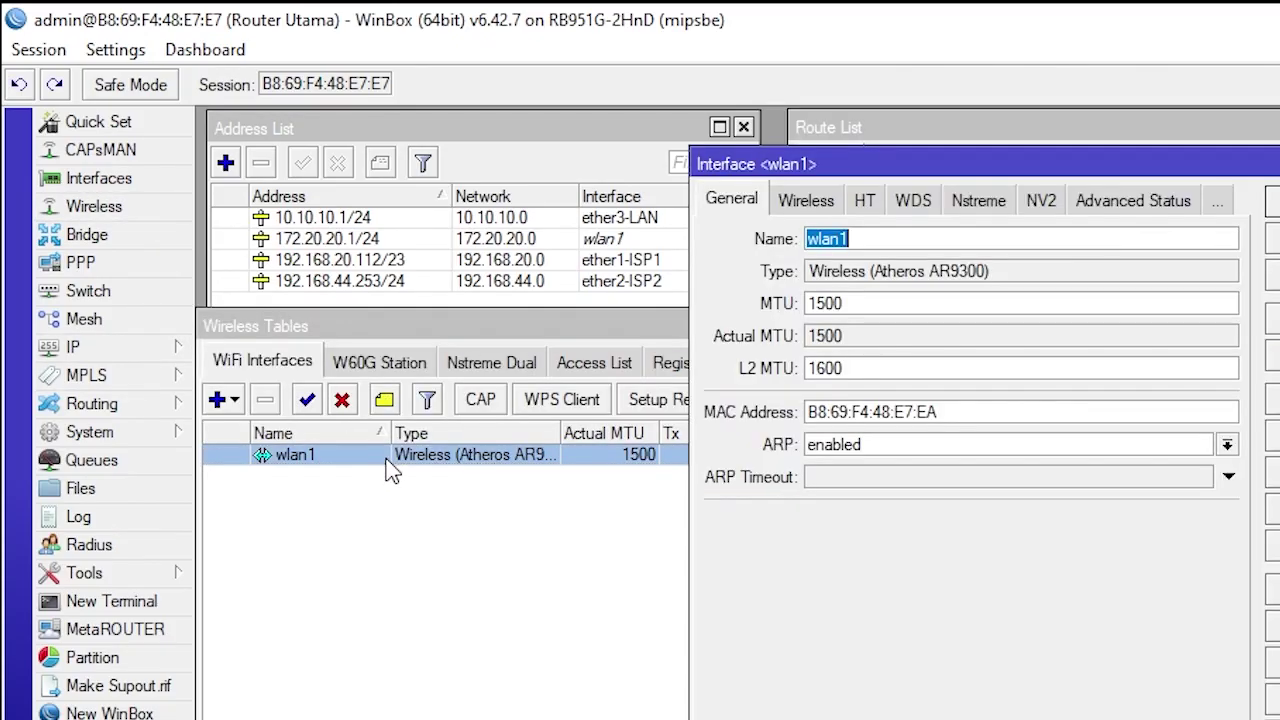
click(806, 200)
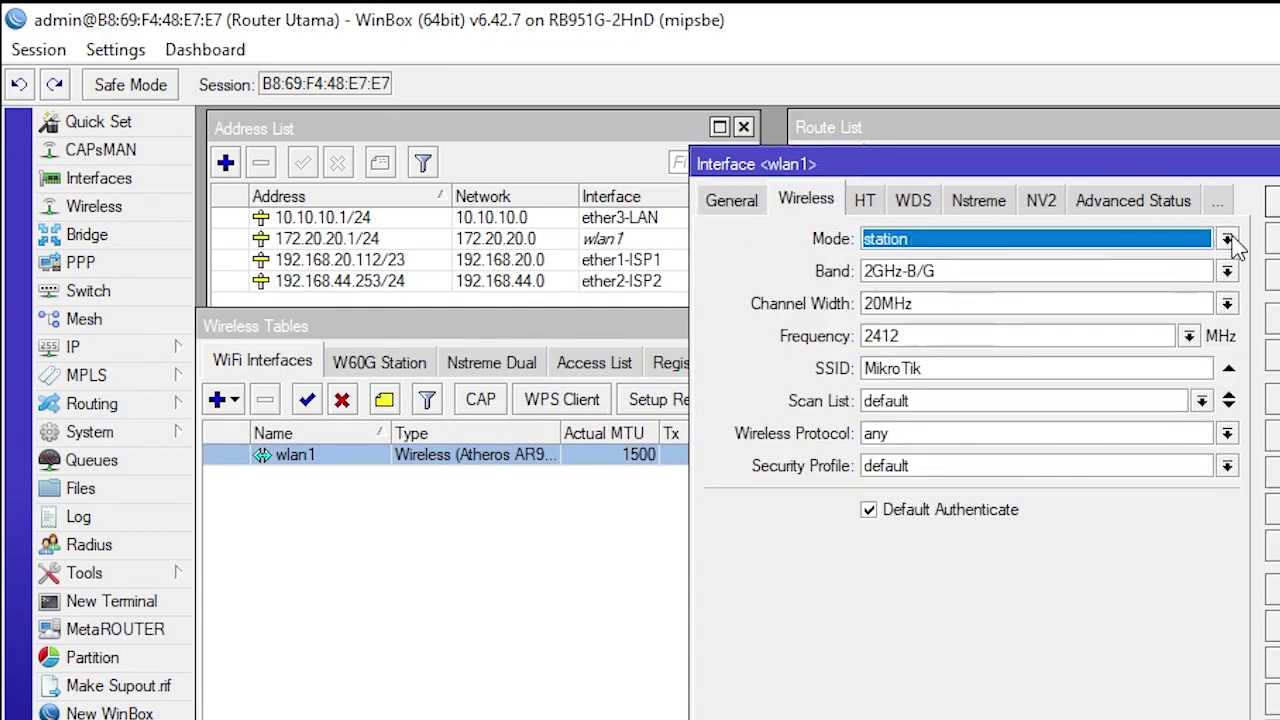
click(1228, 240)
click(980, 278)
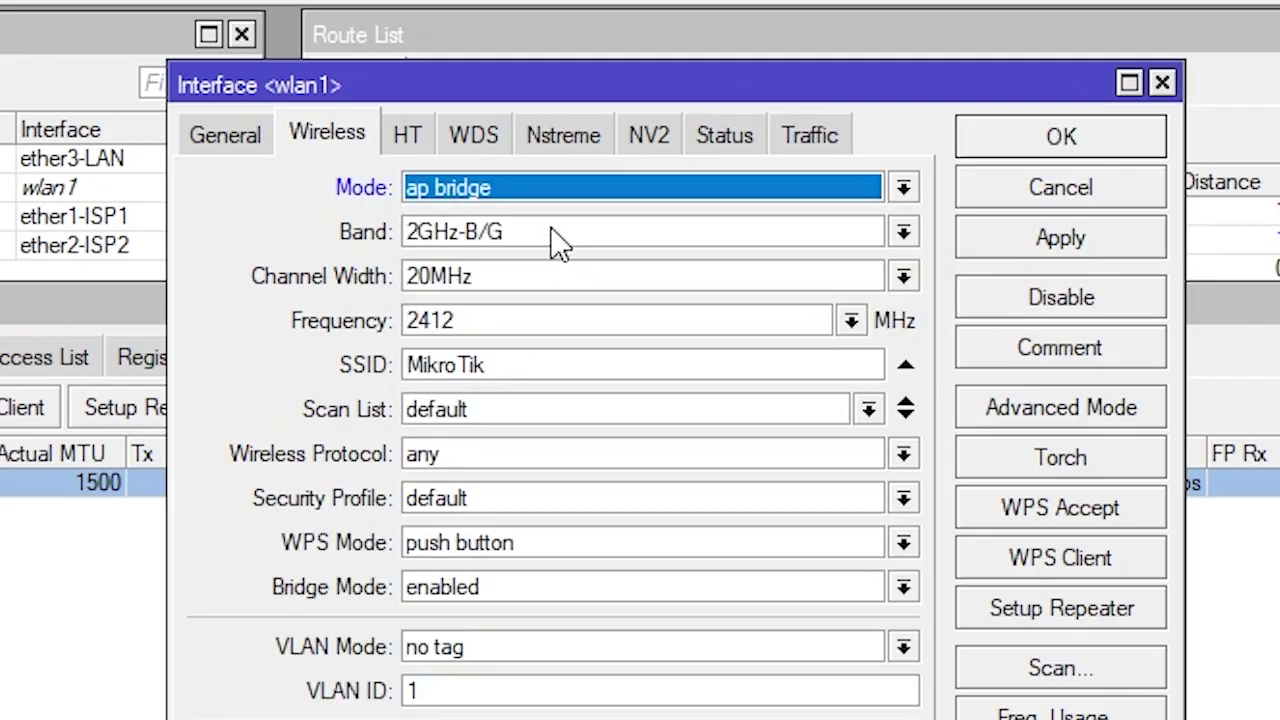
click(903, 232)
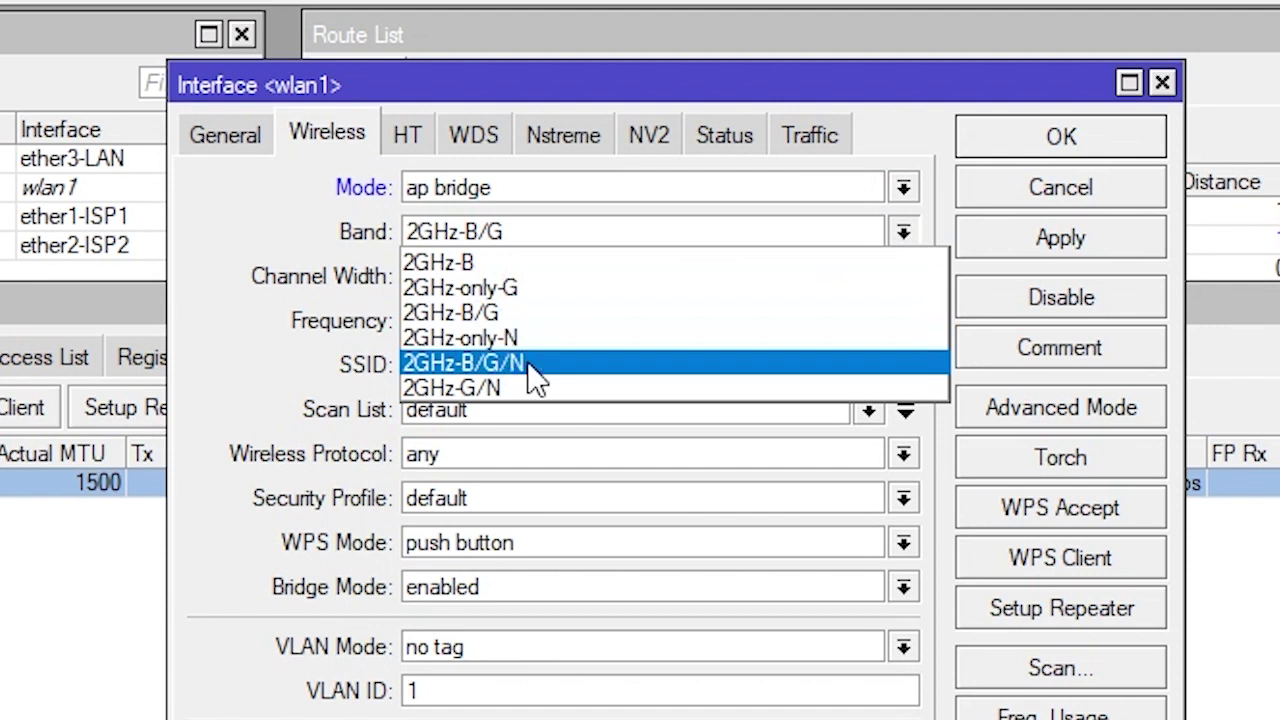
click(537, 364)
click(851, 320)
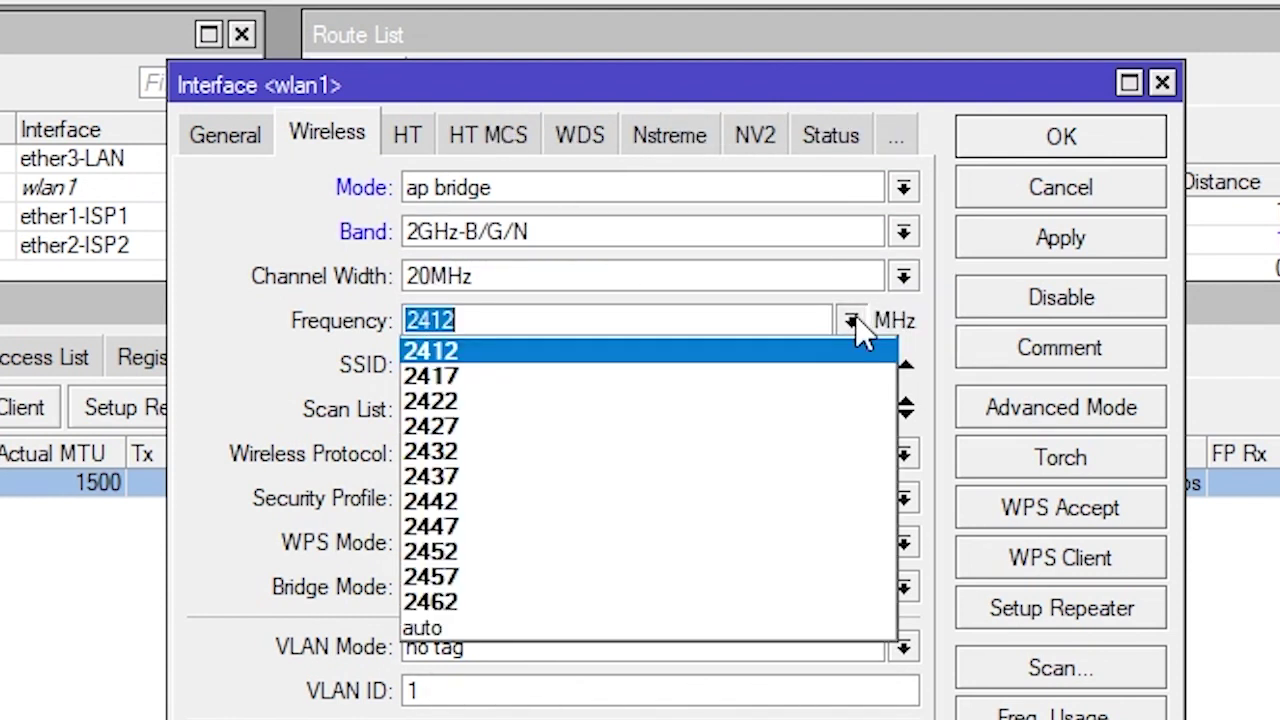
click(466, 352)
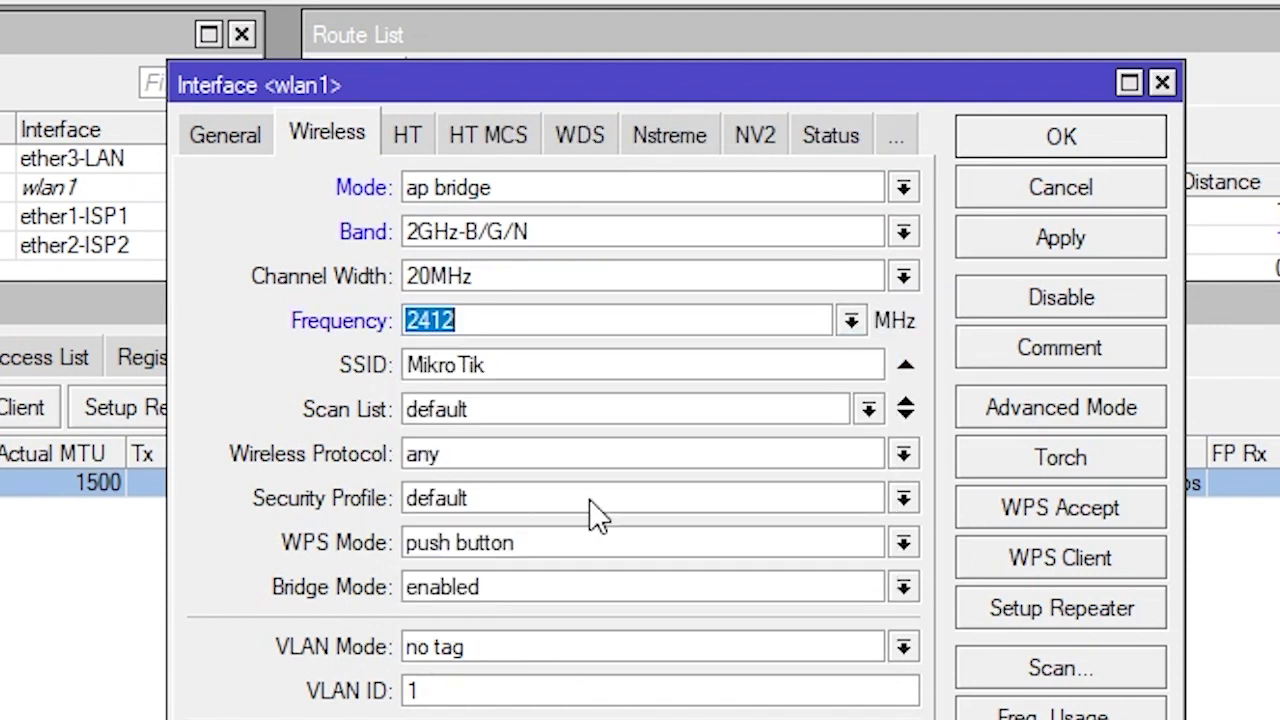
Rename wlan1's SSID to MikroTik-Sekolah, keeping the default security profile for now
click(522, 366)
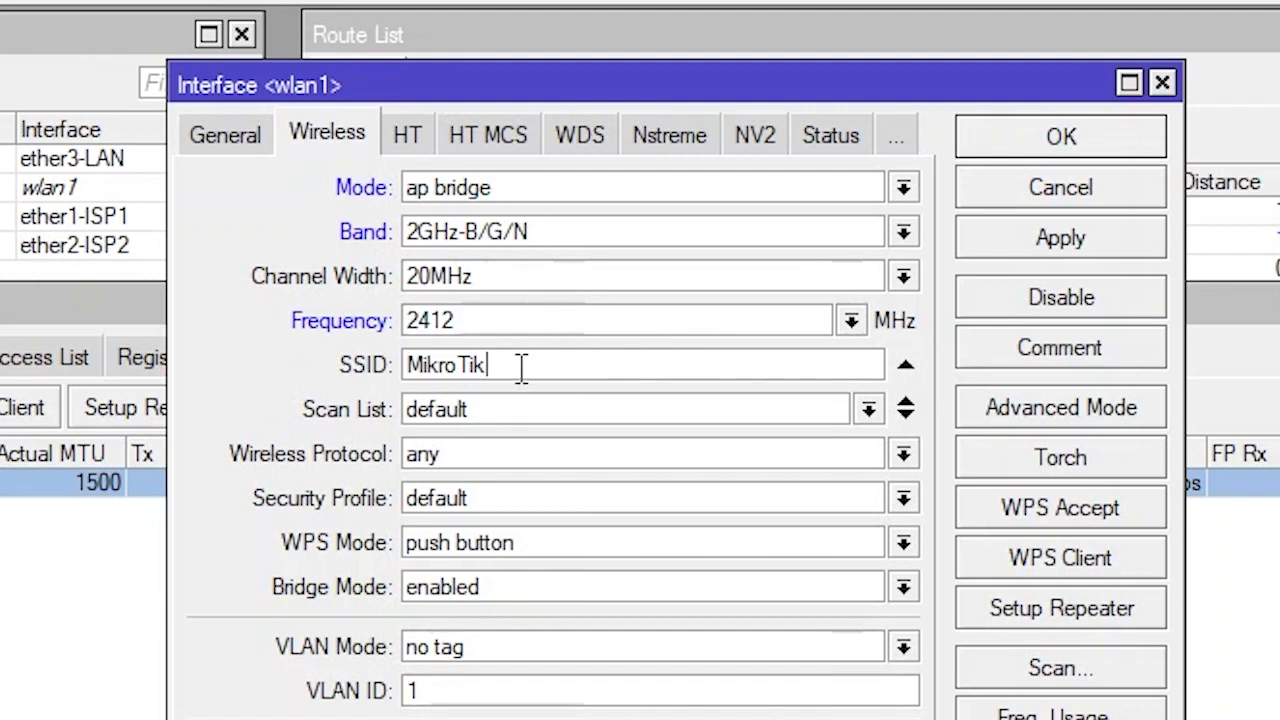
double_click(522, 366)
click(511, 365)
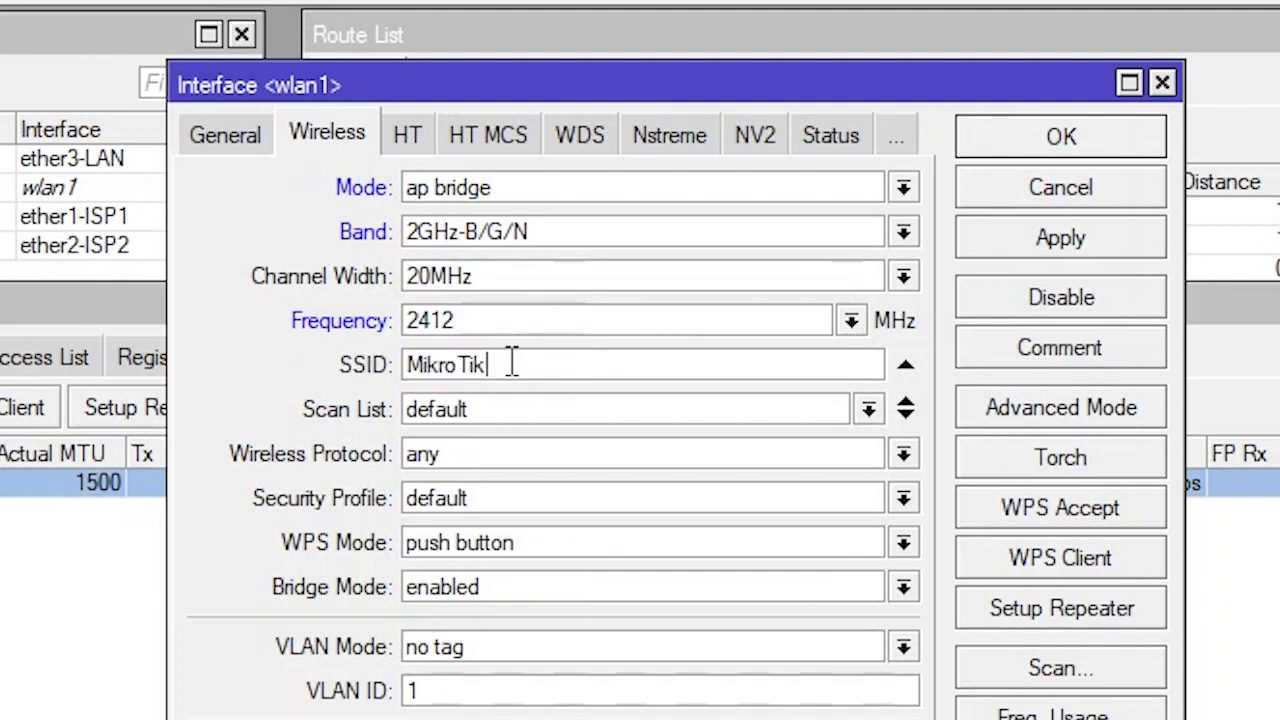
text(-)
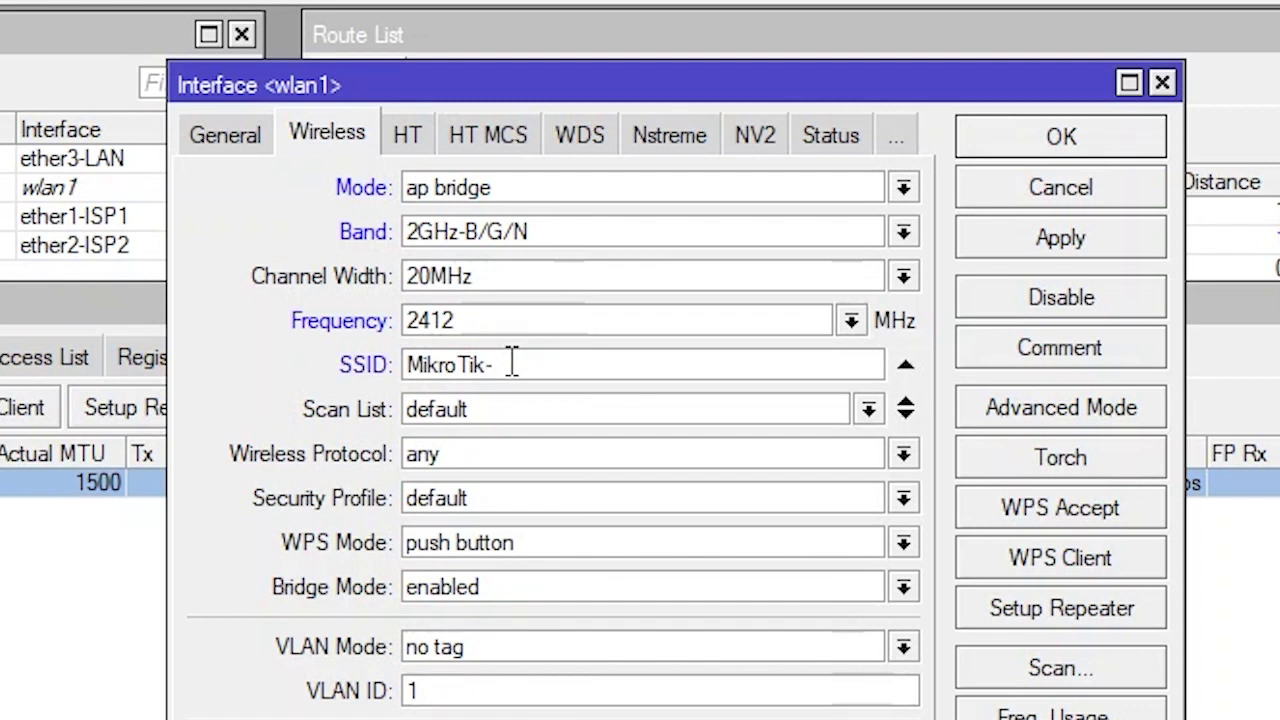
text(Sekolah)
drag(687, 91, 592, 87)
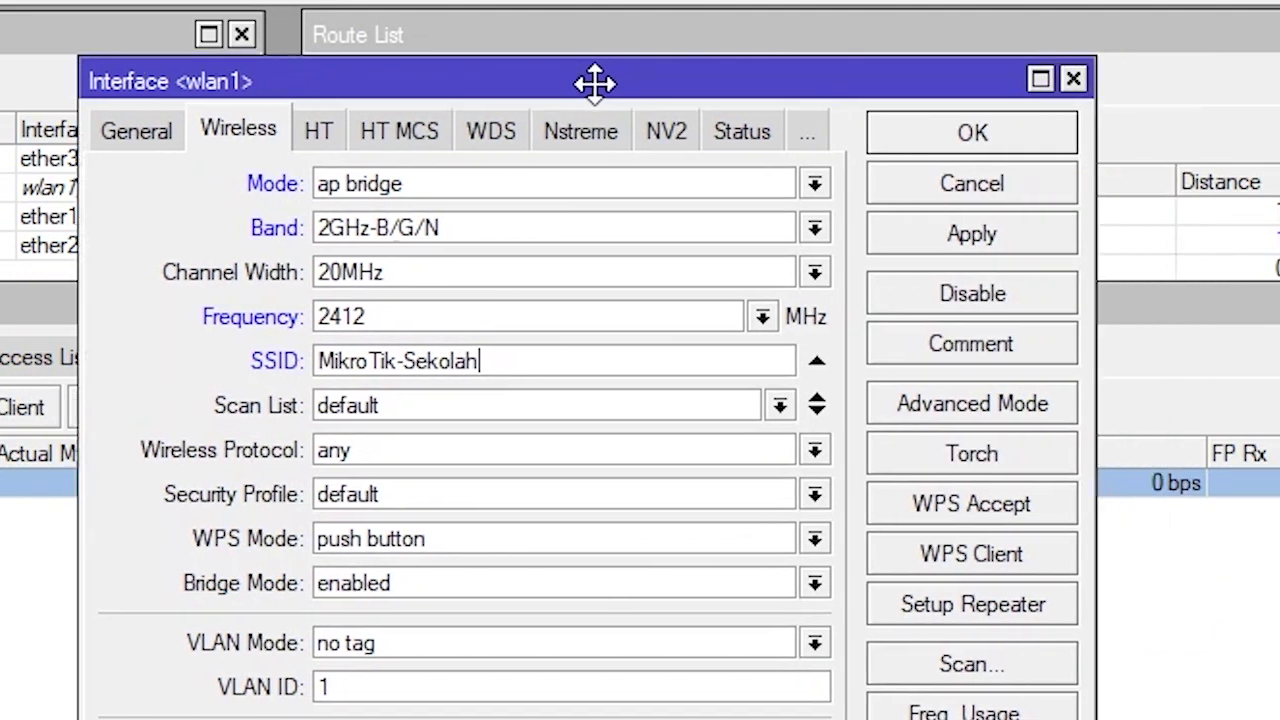
click(808, 495)
click(740, 522)
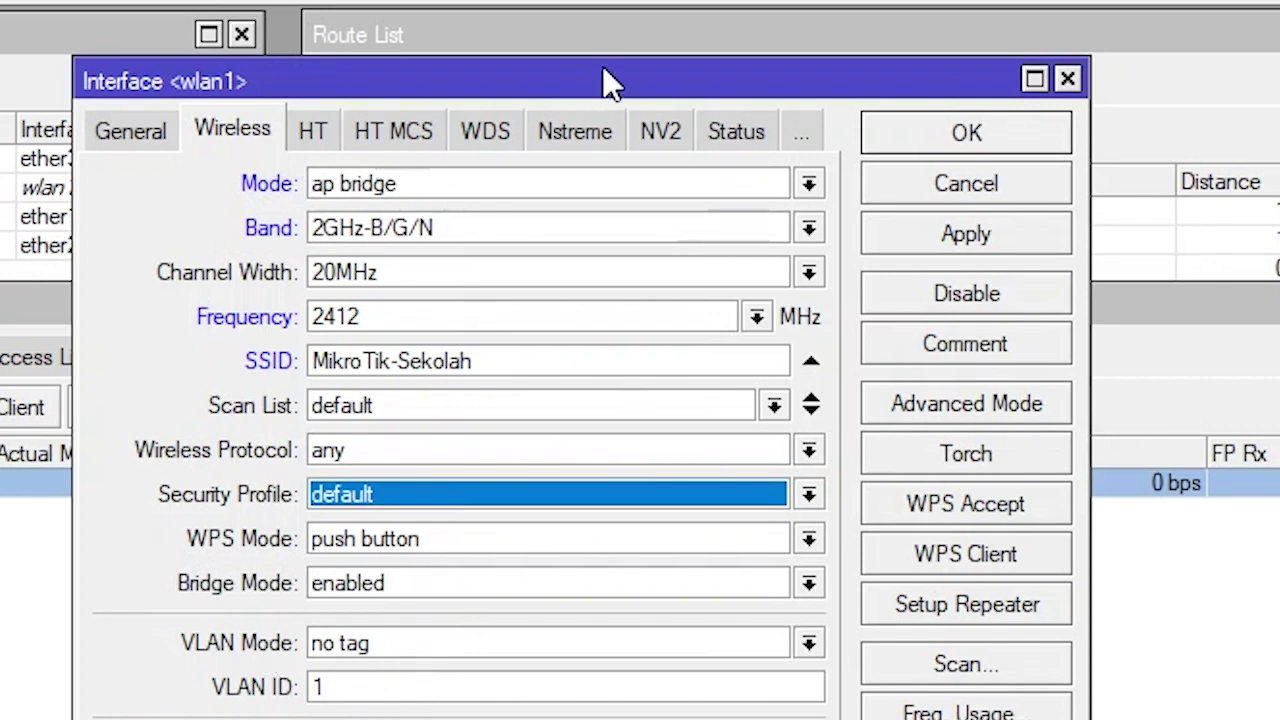
drag(610, 80, 459, 438)
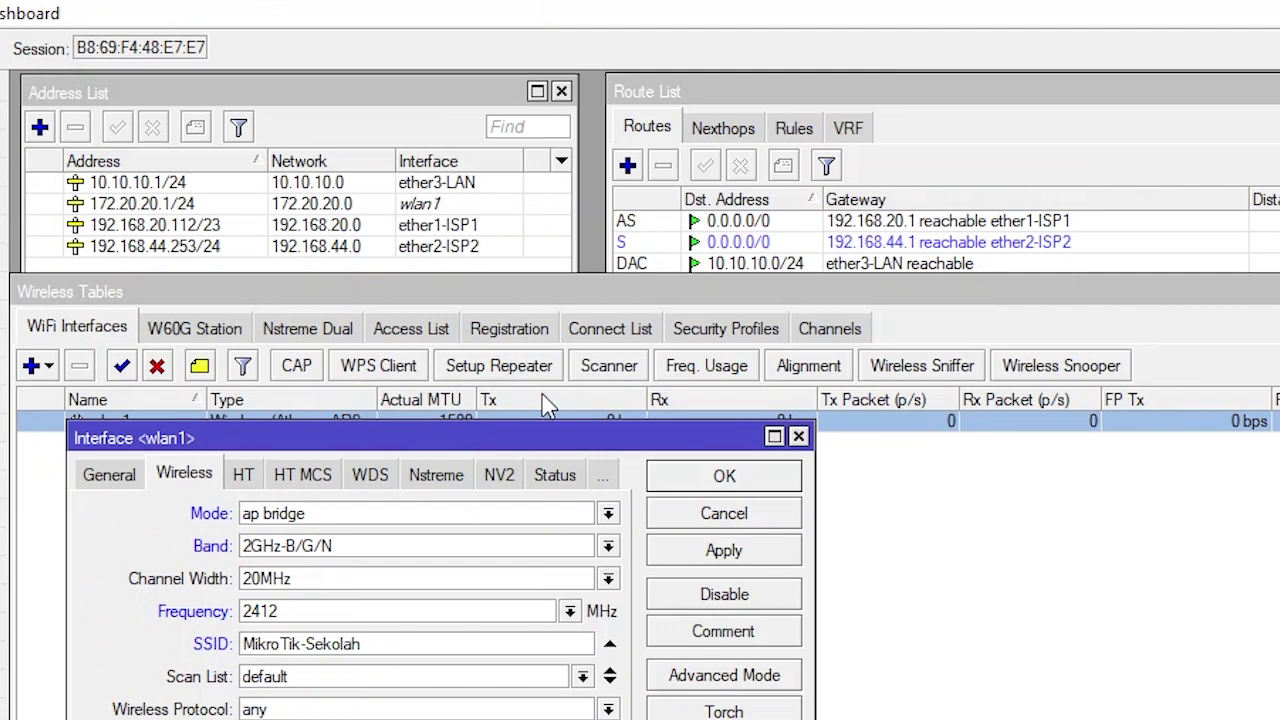
Add a new security profile using dynamic keys with WPA PSK and WPA2 PSK enabled
click(730, 330)
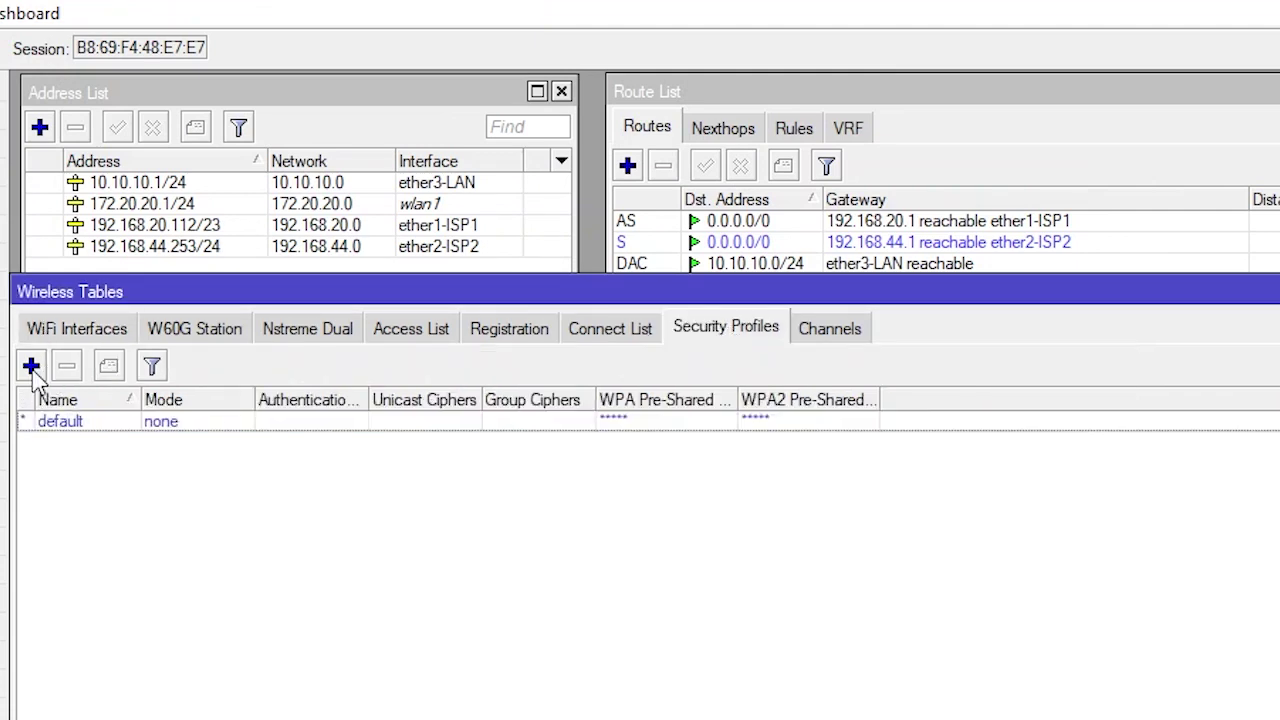
click(31, 366)
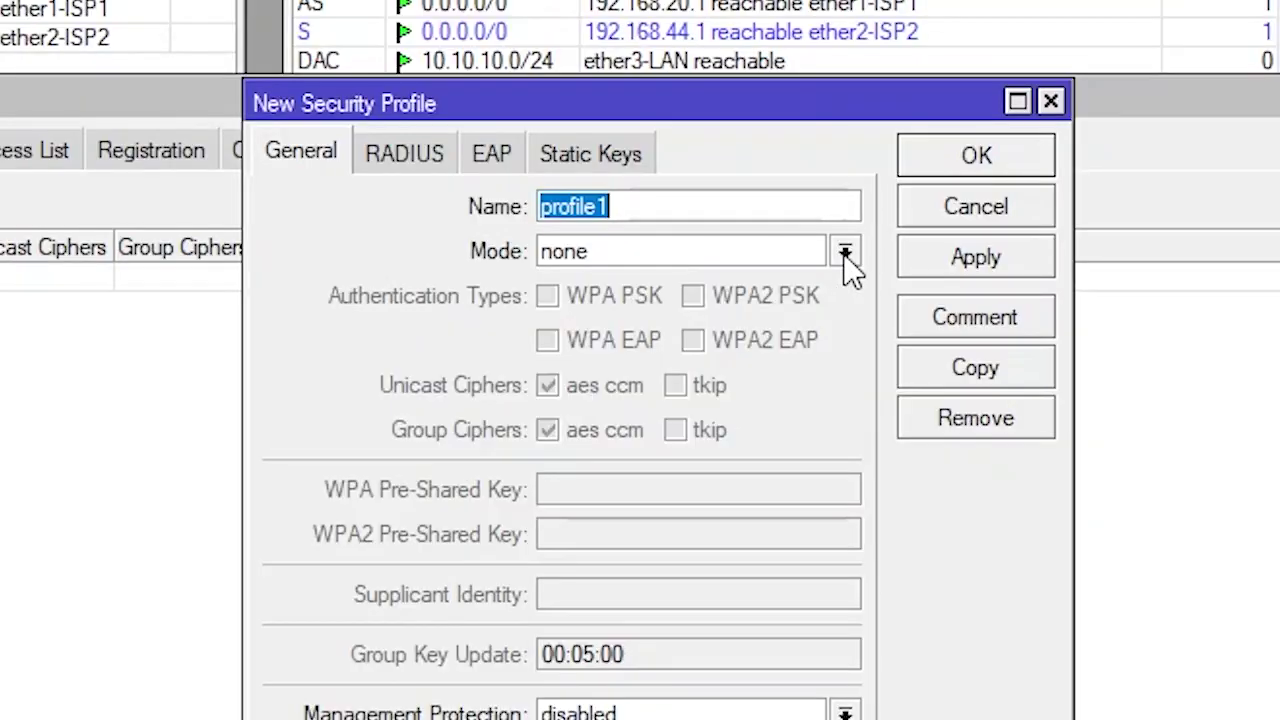
click(1017, 402)
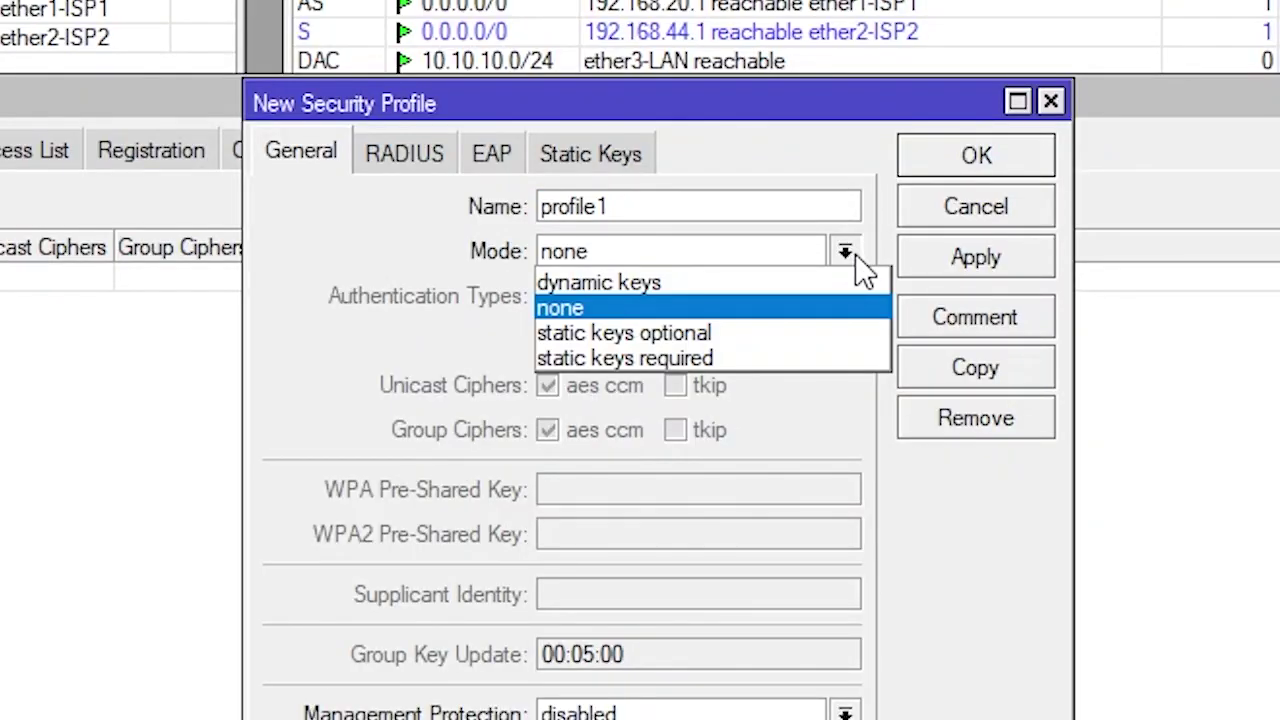
click(705, 283)
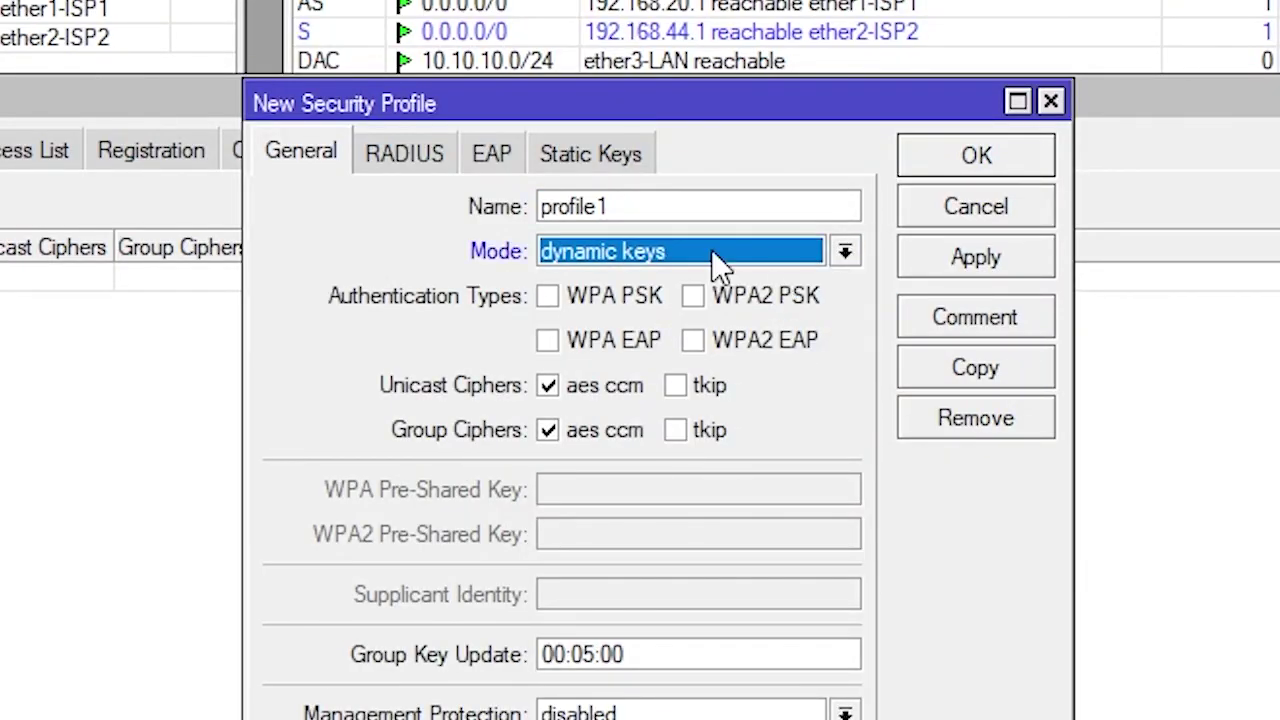
click(547, 298)
click(735, 296)
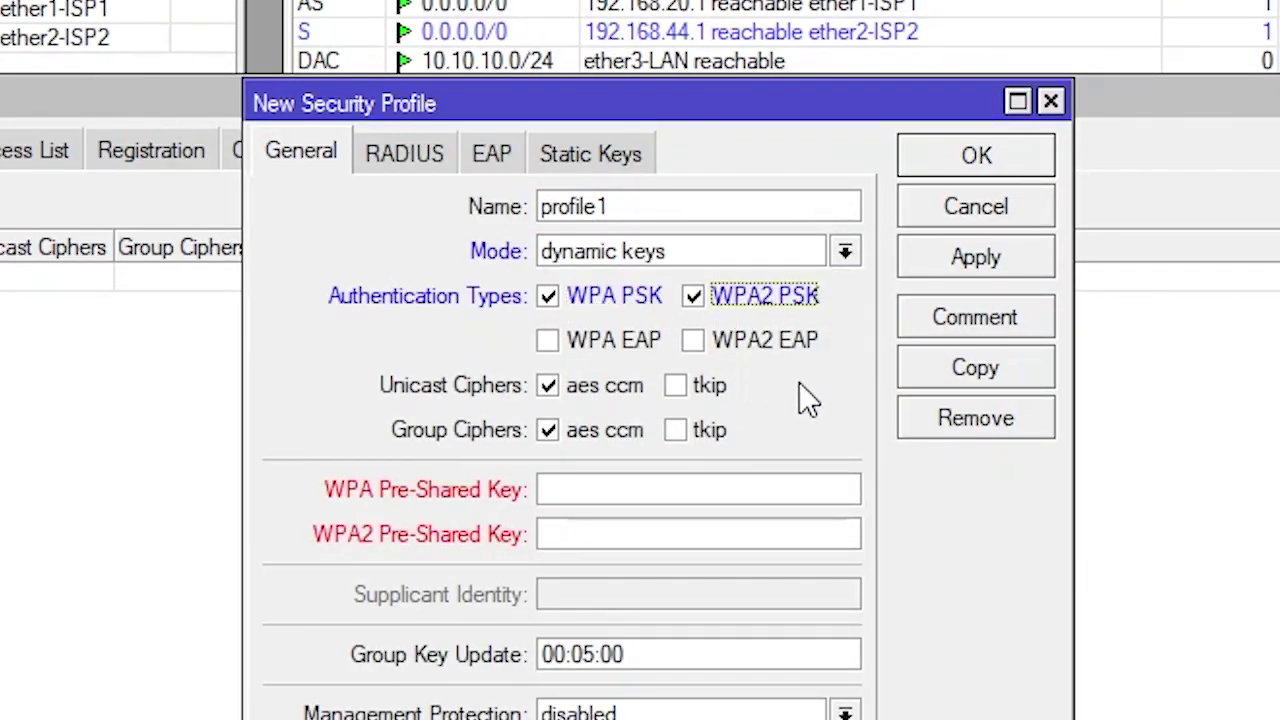
Enter the WPA and WPA2 pre-shared keys and save the new profile1
click(593, 489)
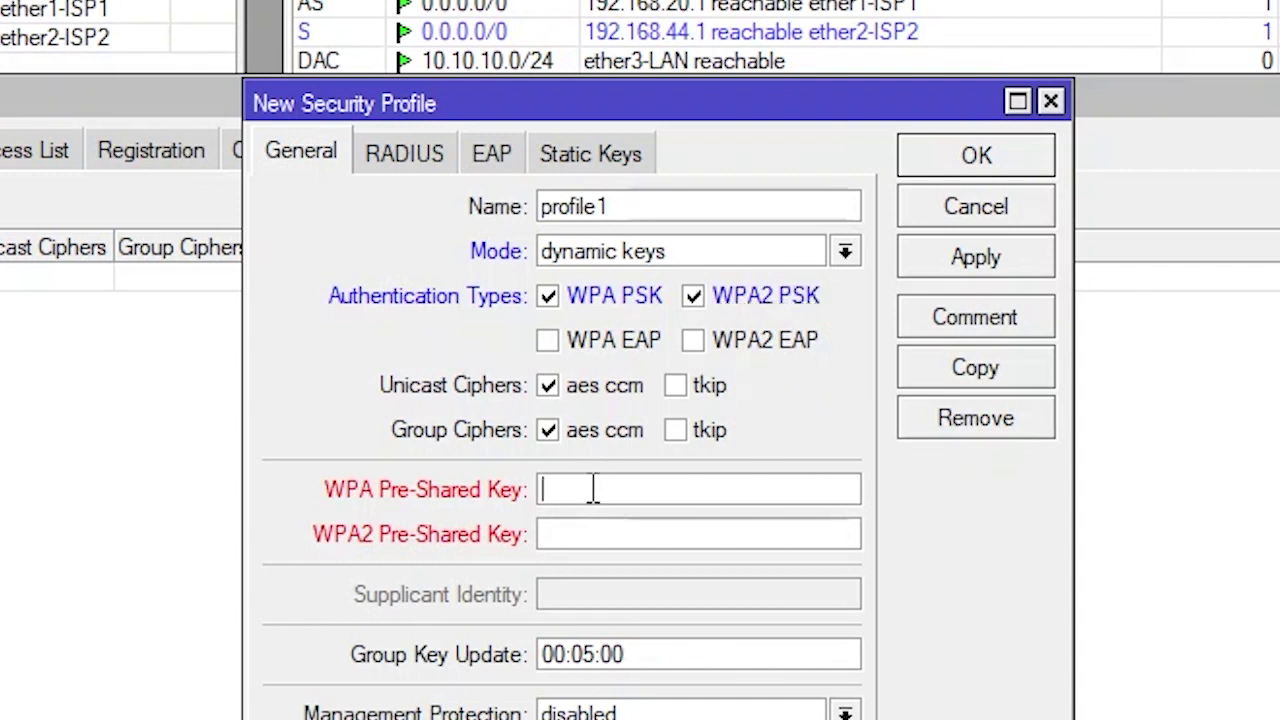
text(12345678)
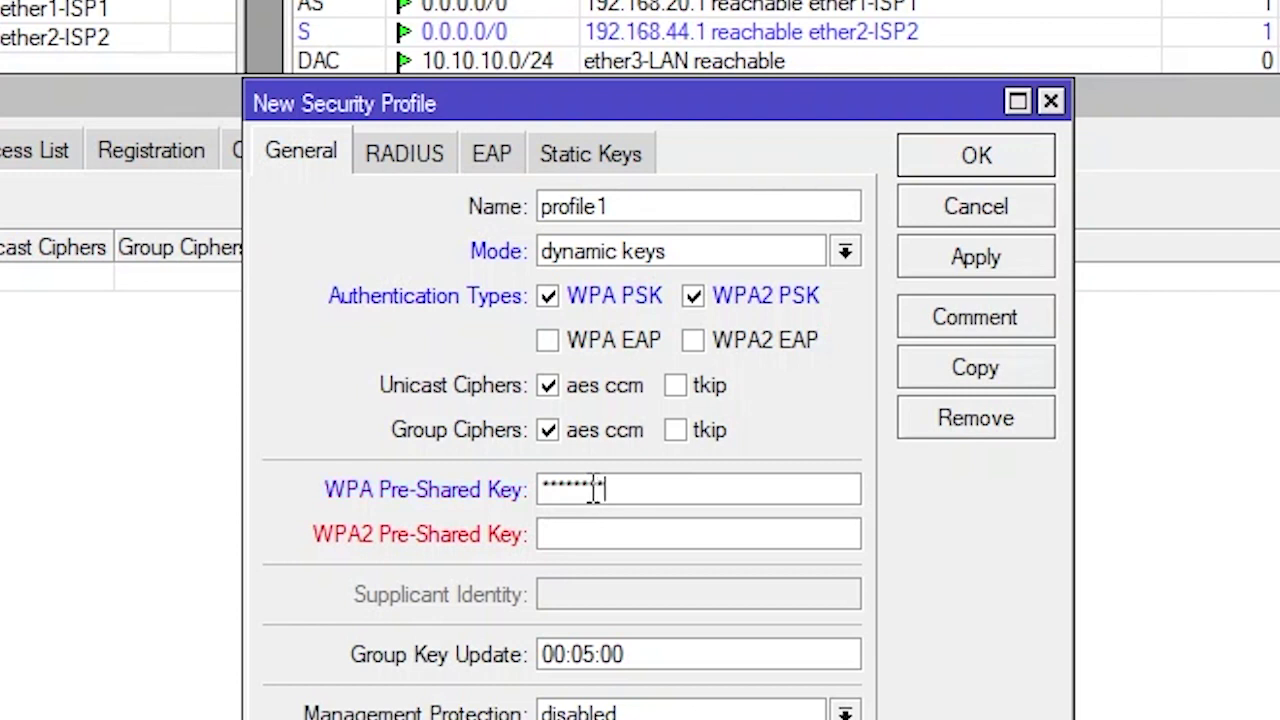
click(610, 537)
text(12345678)
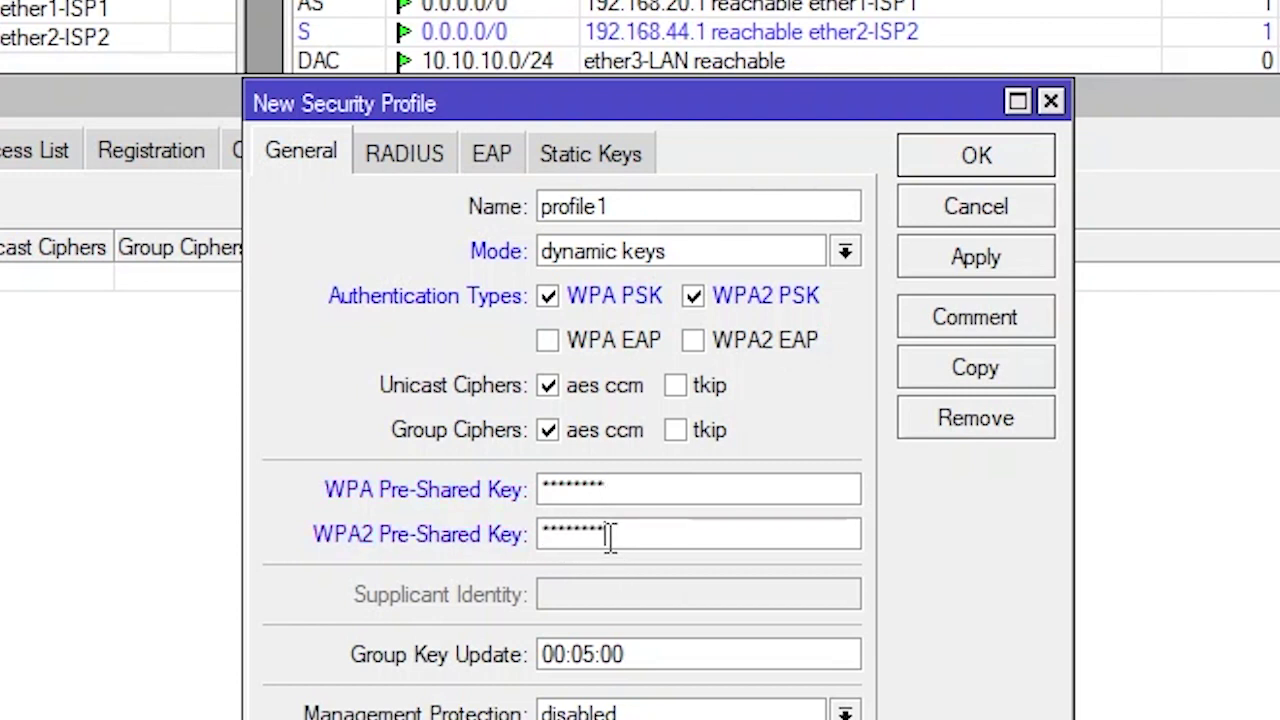
click(985, 257)
click(962, 172)
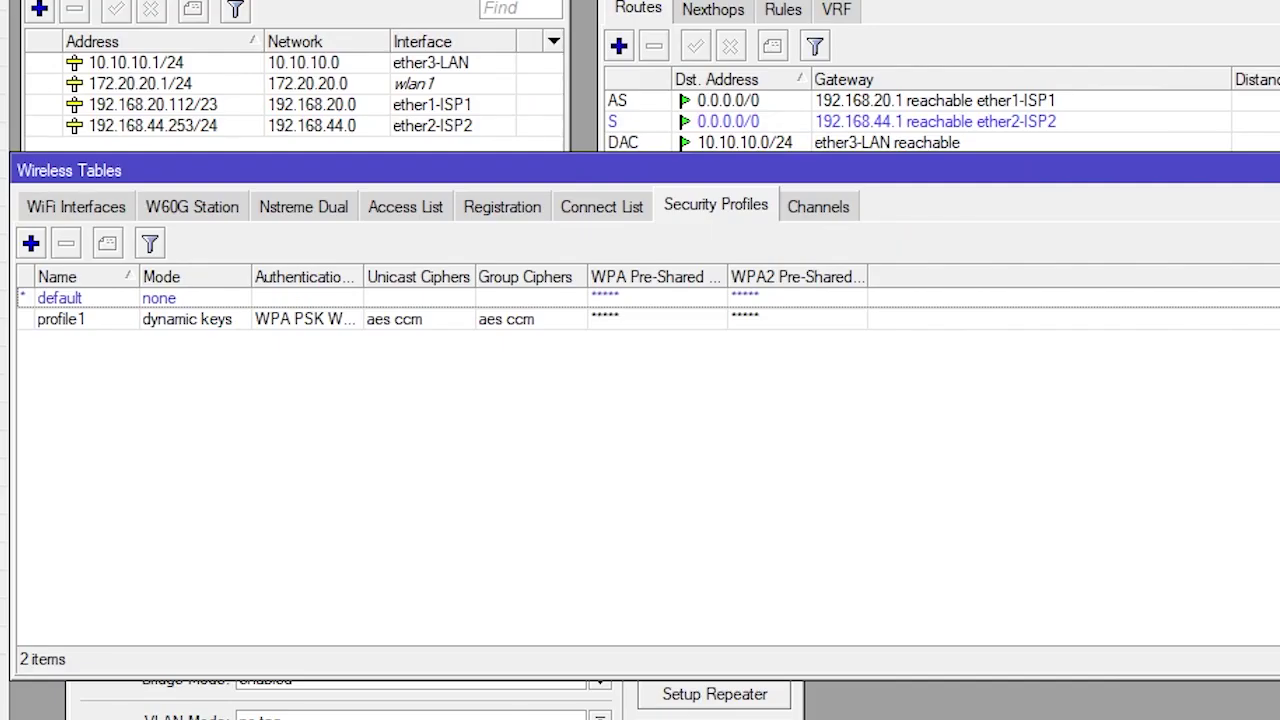
click(215, 690)
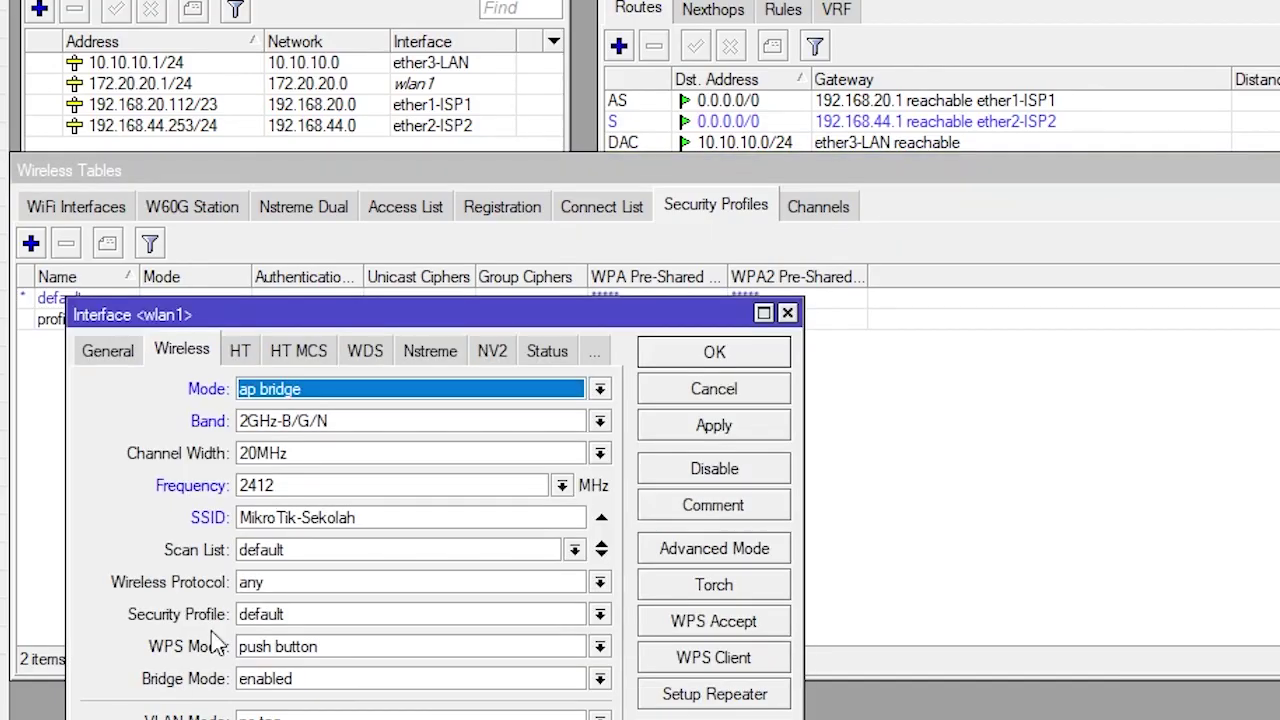
Assign security profile profile1 to wlan1, apply it, and close the wlan1 settings
drag(418, 330, 997, 50)
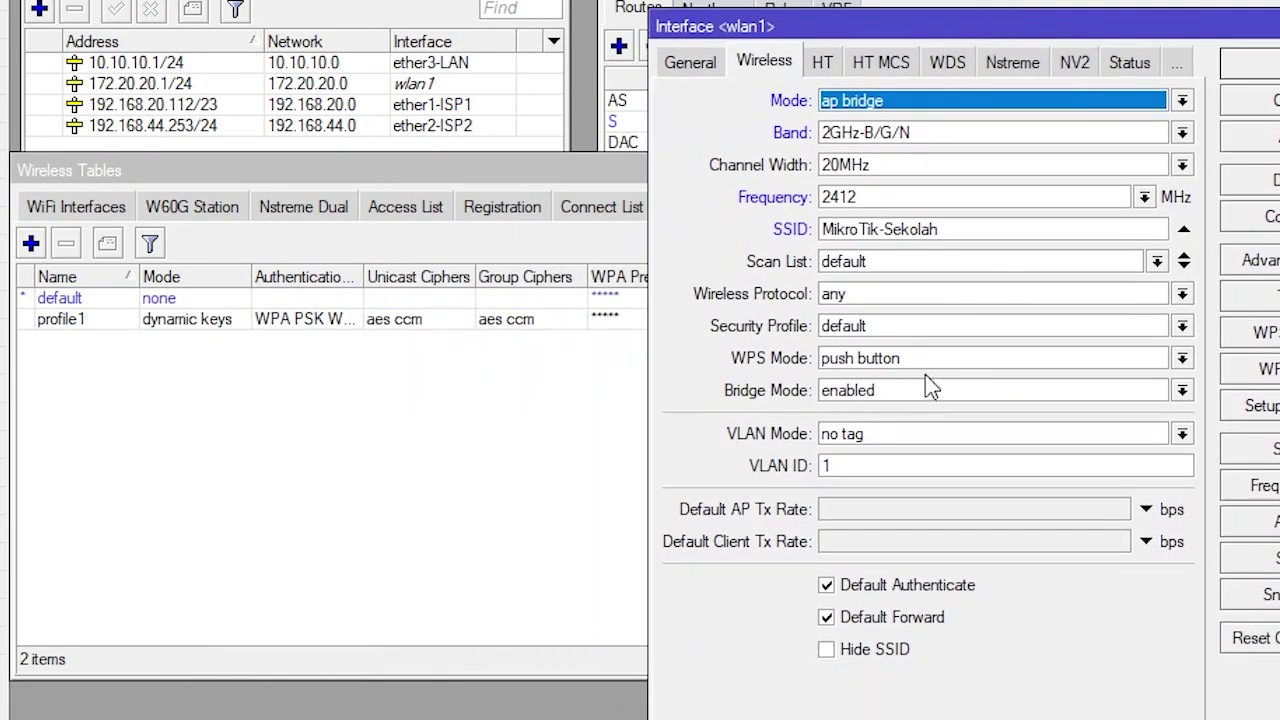
click(1183, 327)
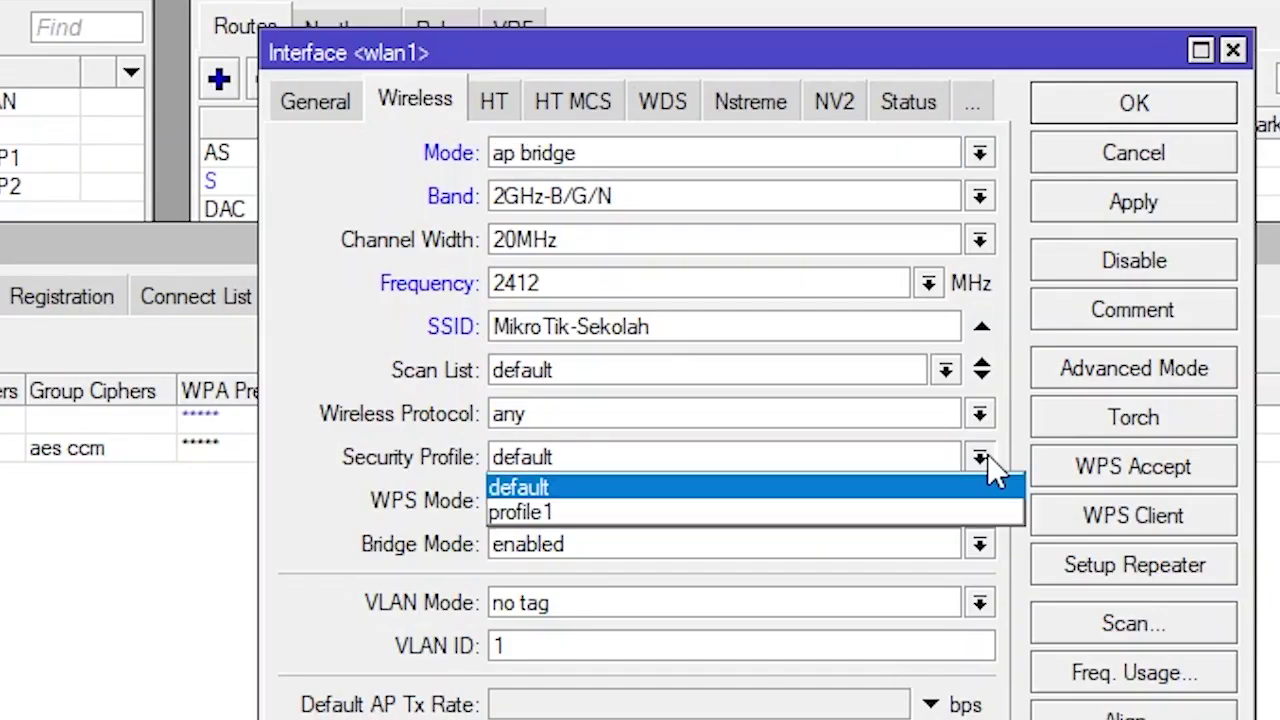
click(1001, 369)
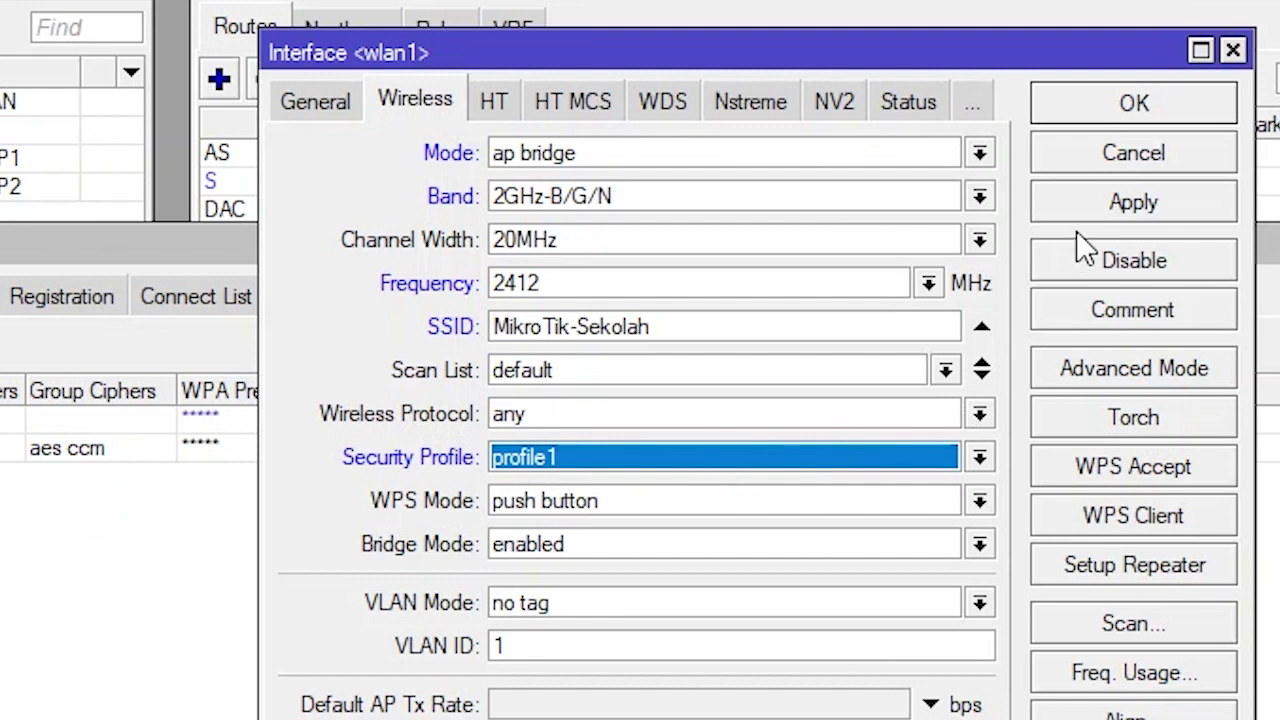
click(1145, 208)
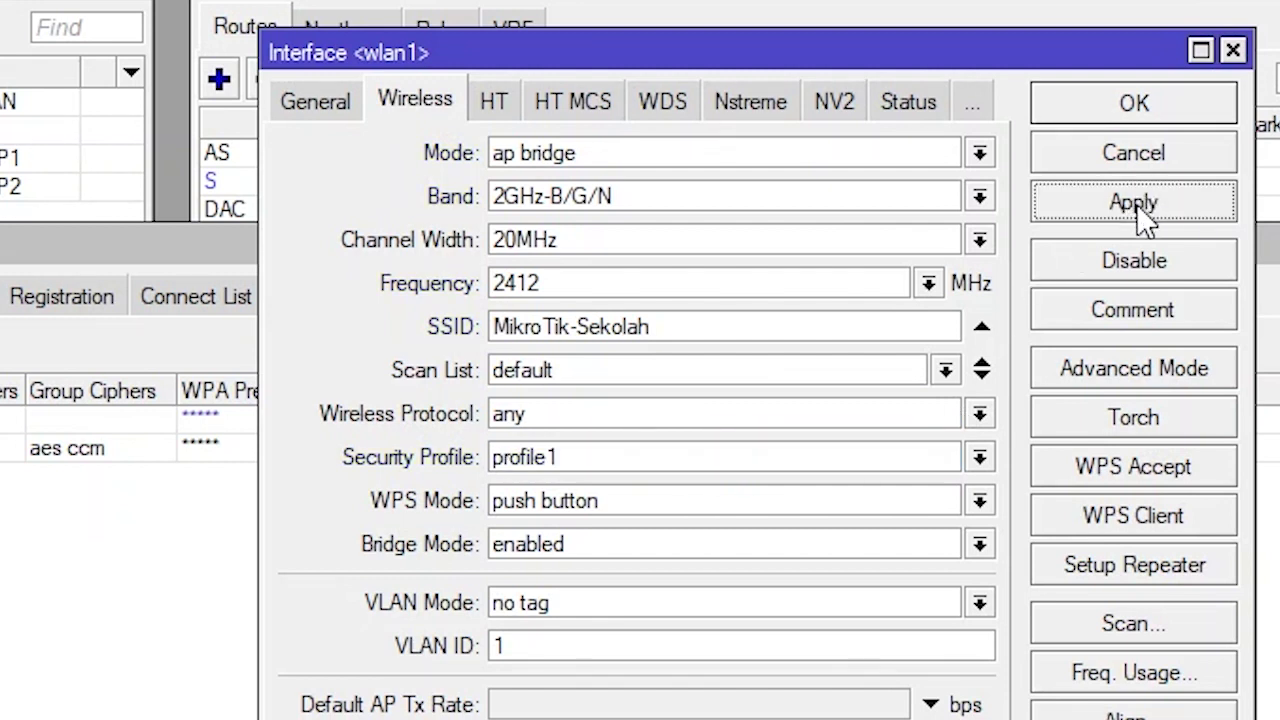
click(1134, 105)
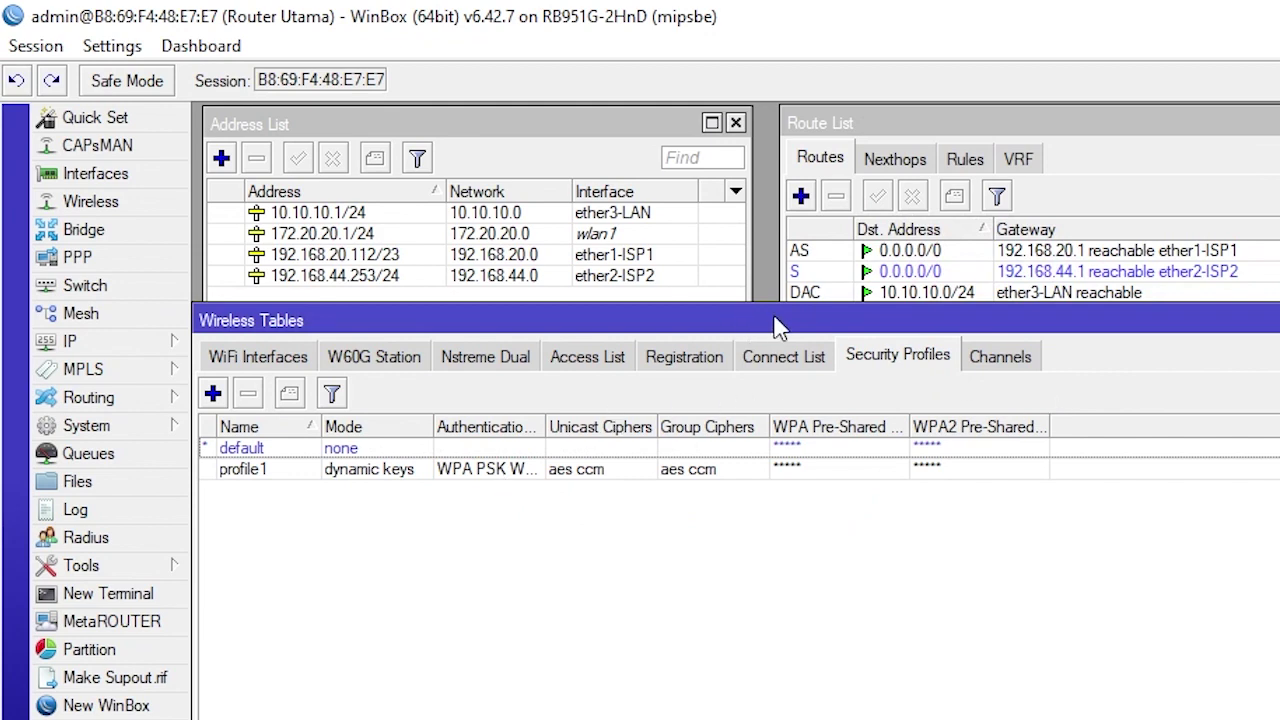
drag(778, 327, 806, 343)
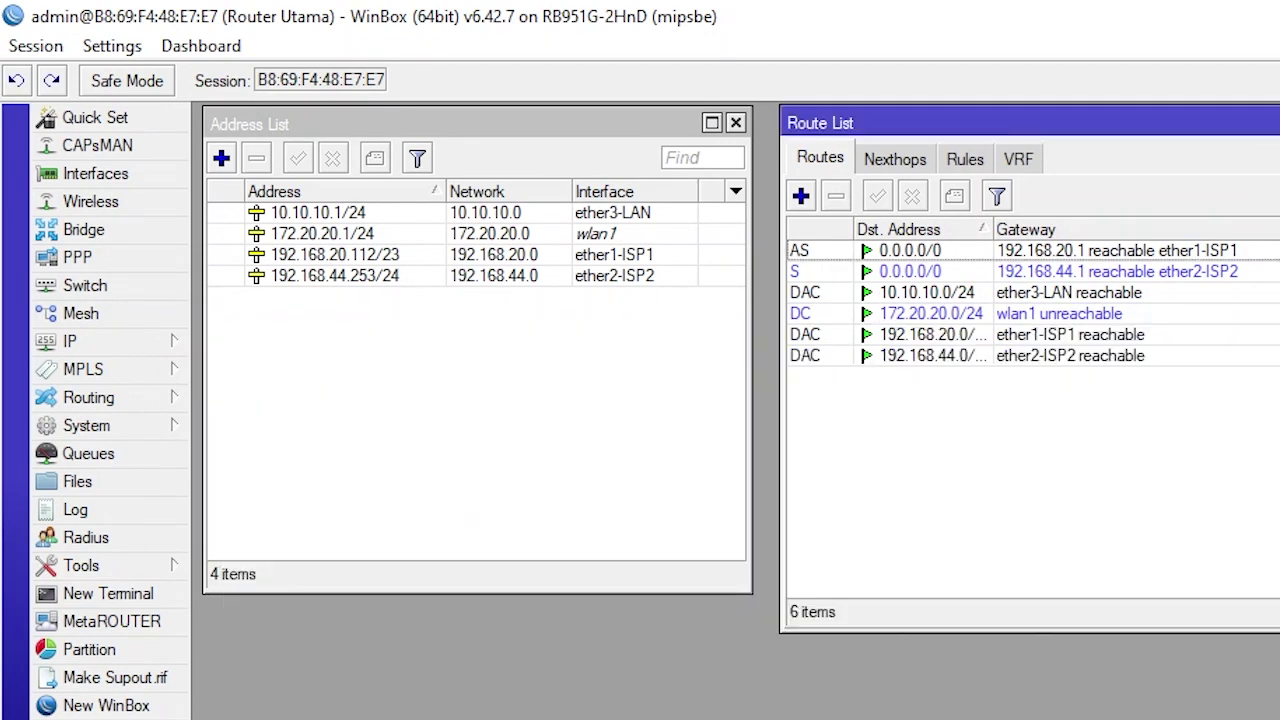
Start the DHCP Setup wizard on interface ether3-LAN
click(156, 346)
click(297, 518)
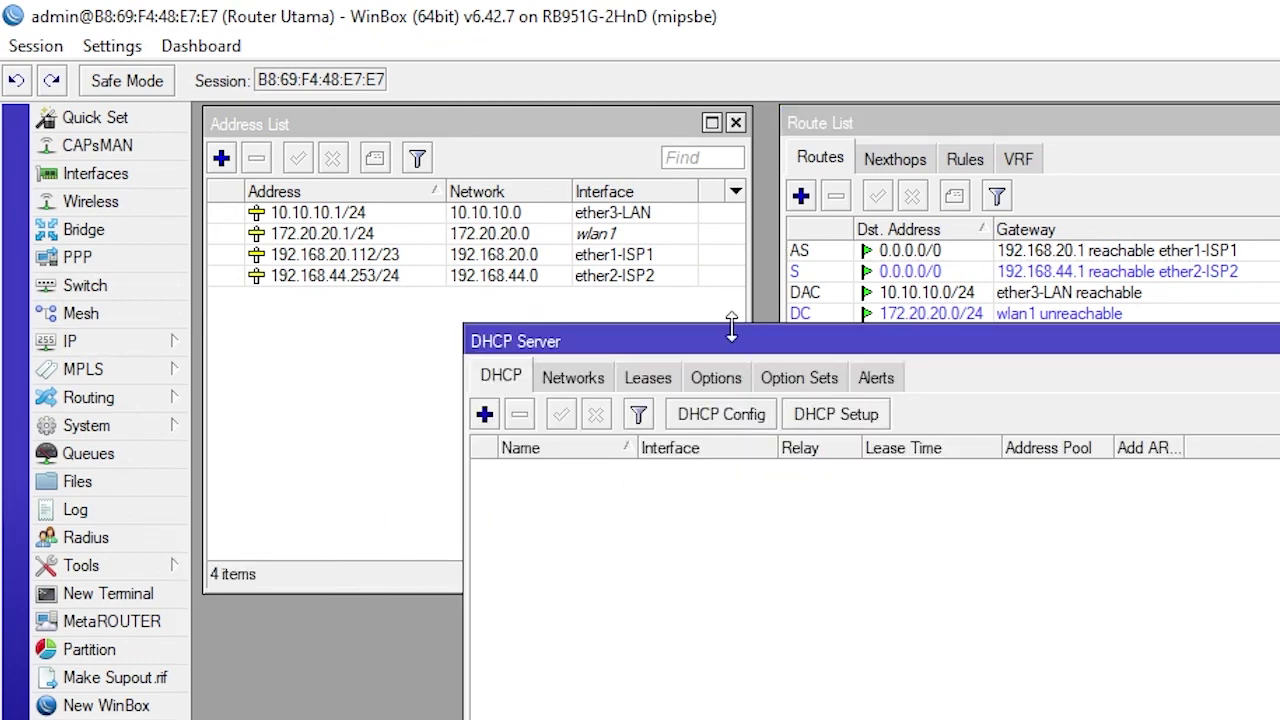
drag(877, 334, 674, 438)
click(672, 518)
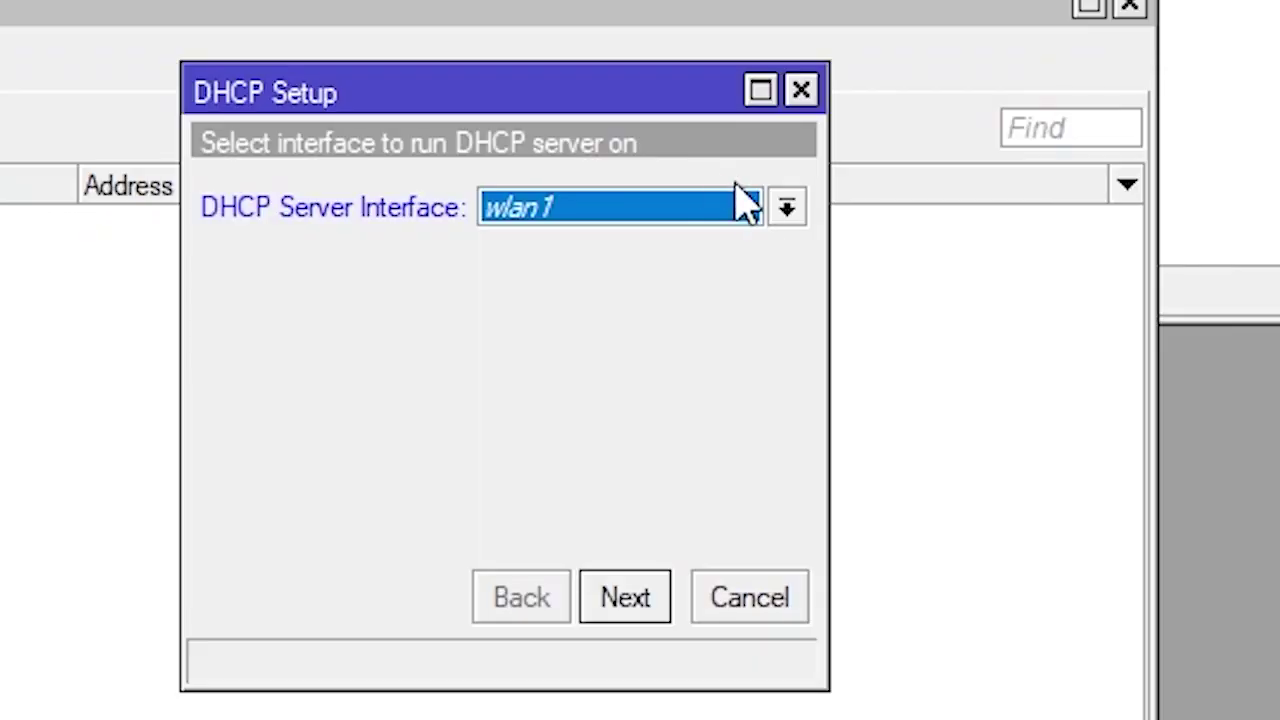
click(1200, 558)
click(596, 310)
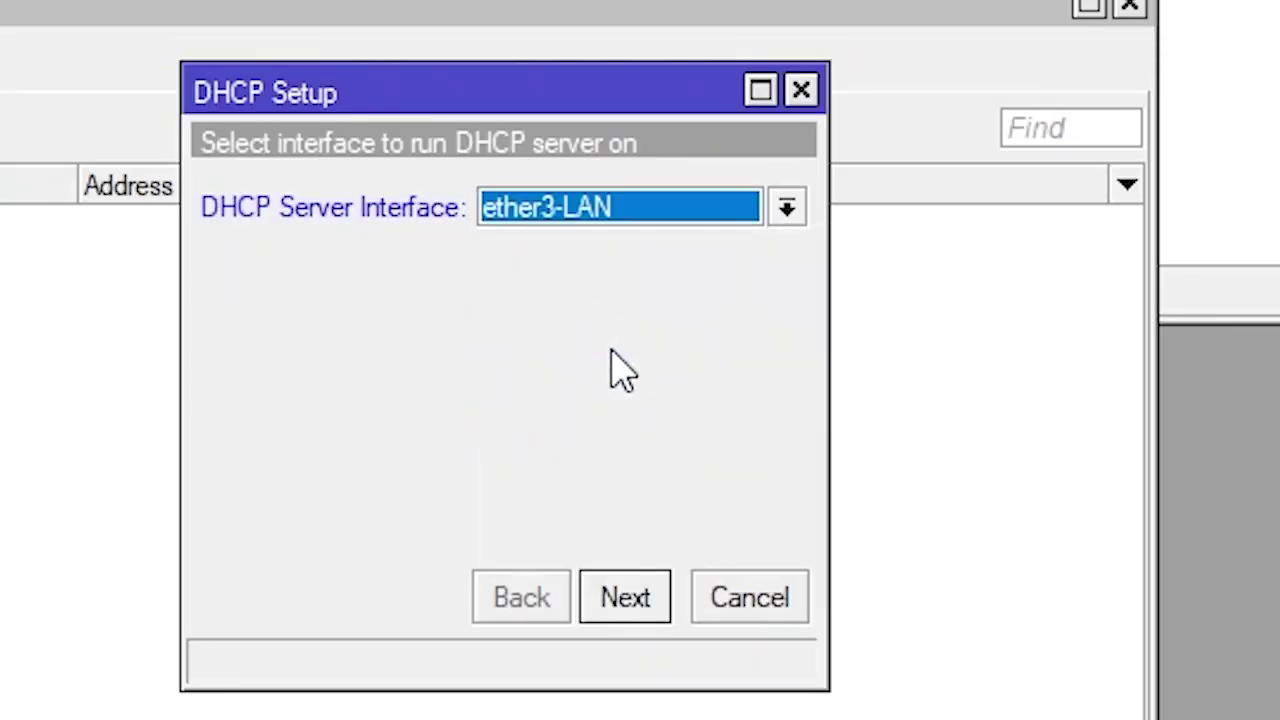
Accept 10.10.10.0/24, gateway 10.10.10.1, pool 10.10.10.2-10.10.10.254, DNS 1.1.1.1/1.0.0.1, and 00:10:00 leases
click(620, 600)
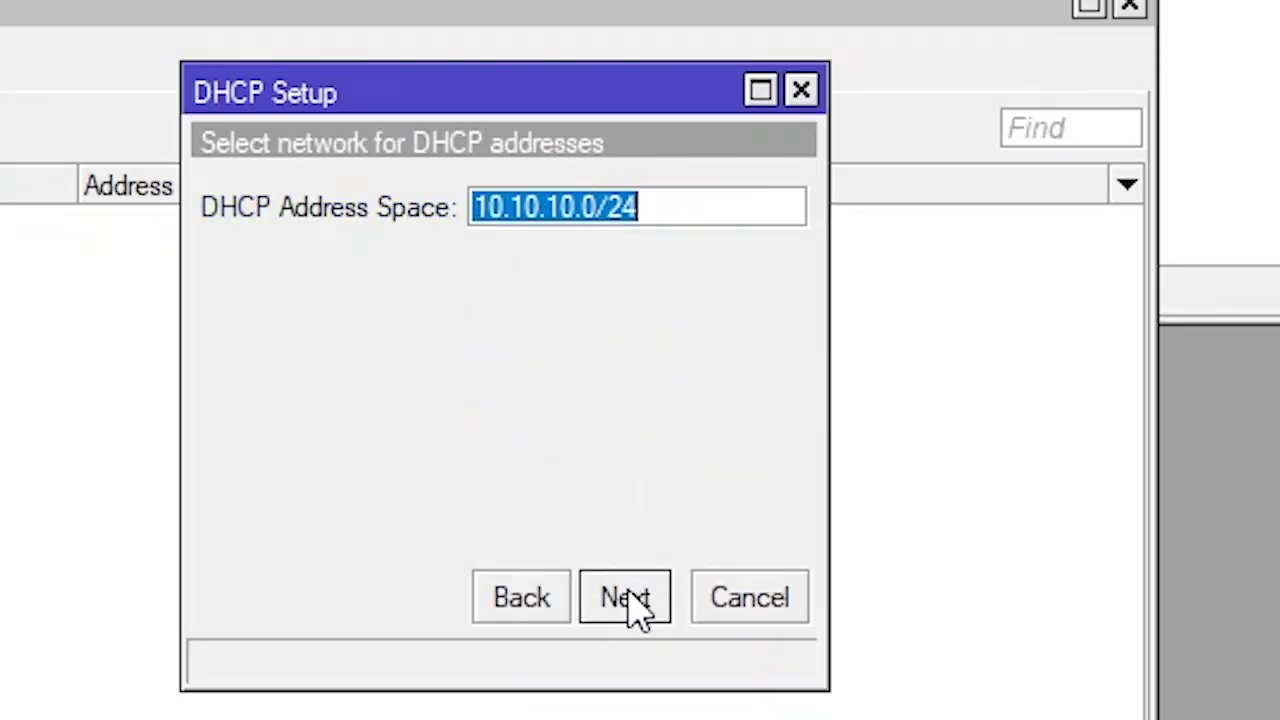
click(634, 605)
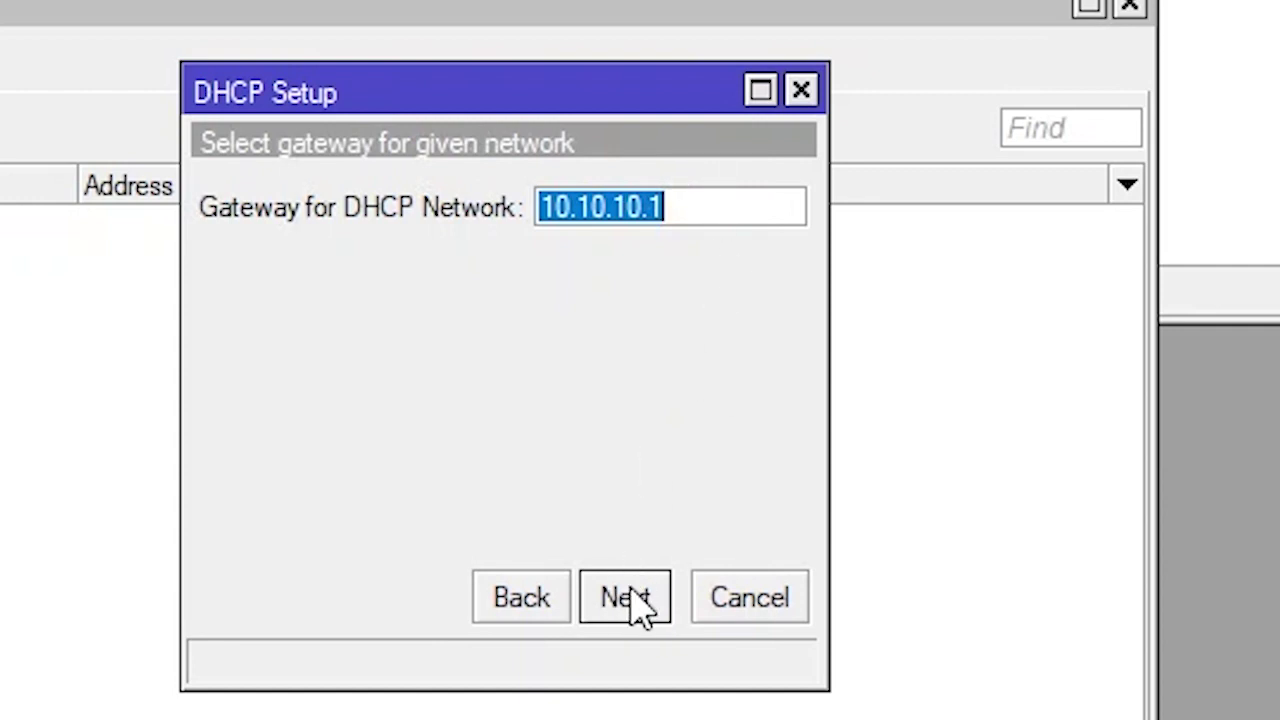
click(634, 603)
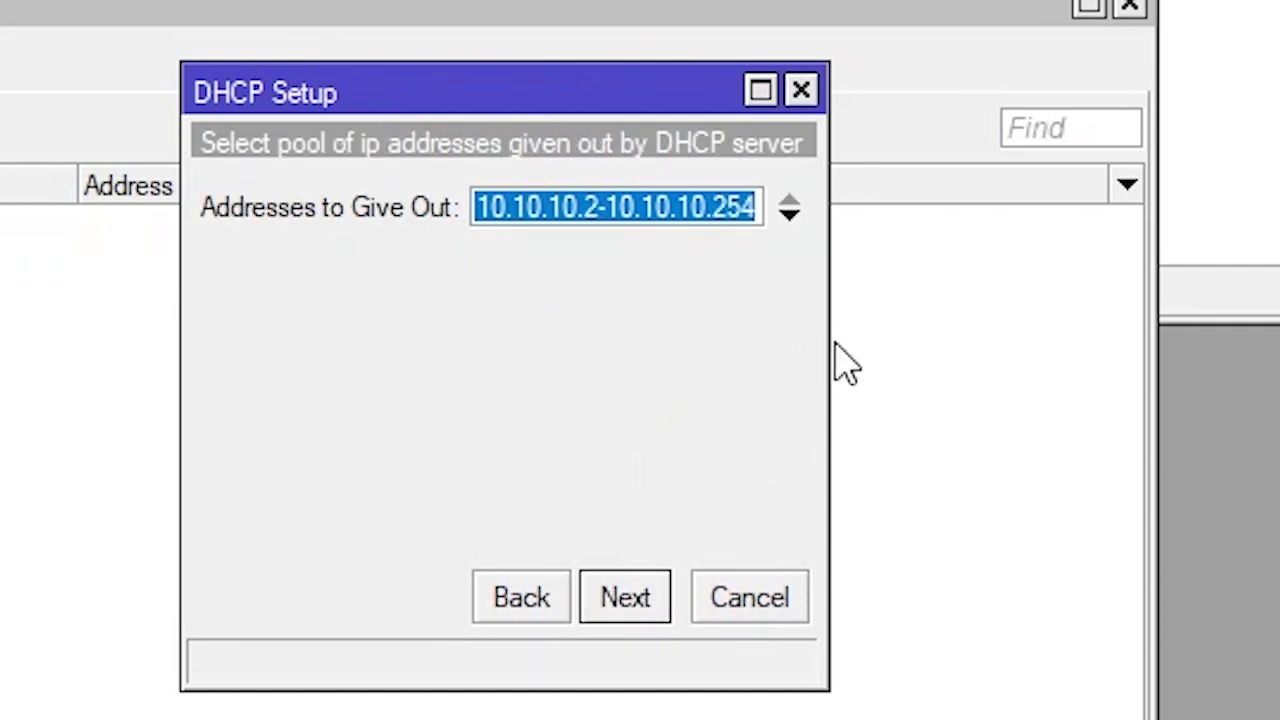
drag(828, 340, 1187, 328)
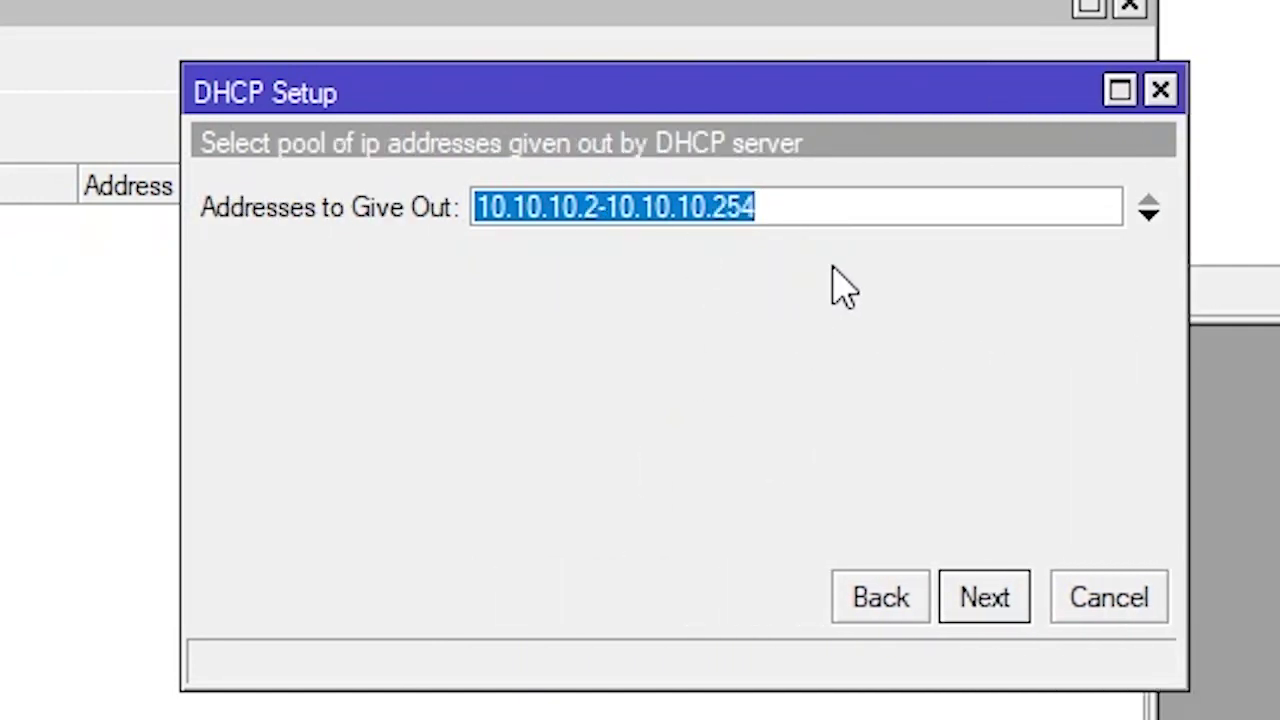
click(998, 612)
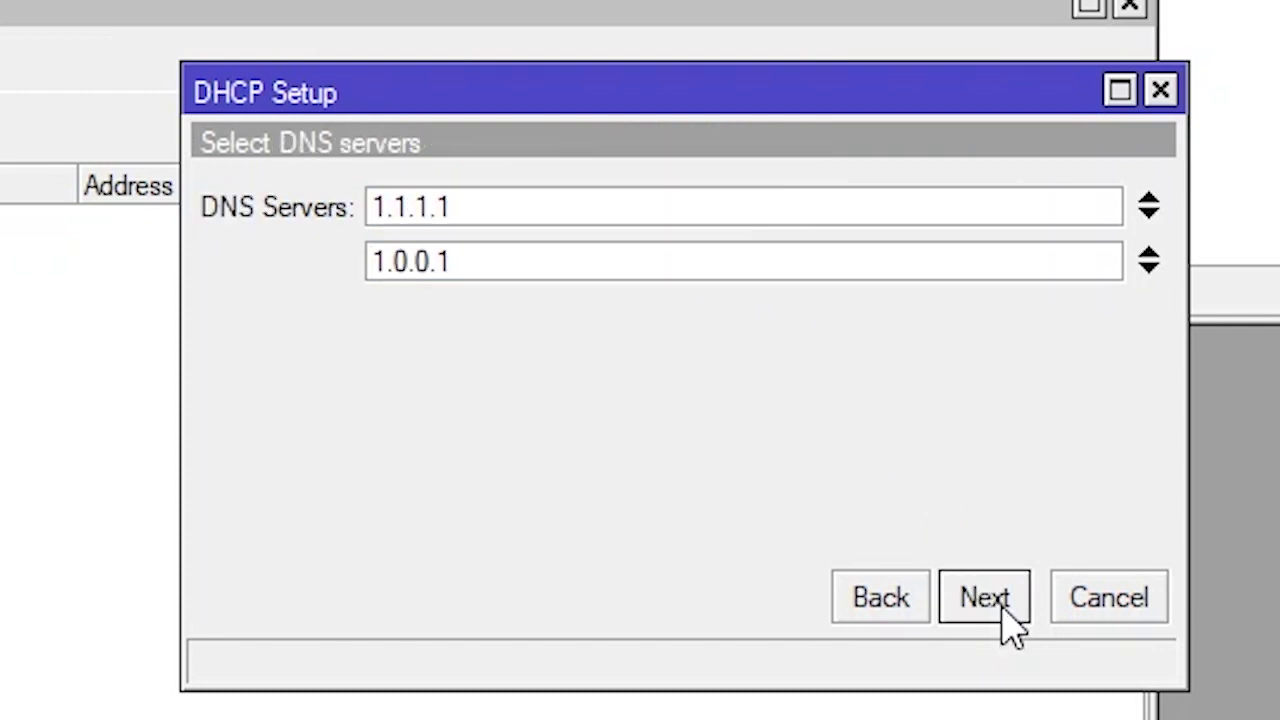
click(1012, 625)
click(985, 600)
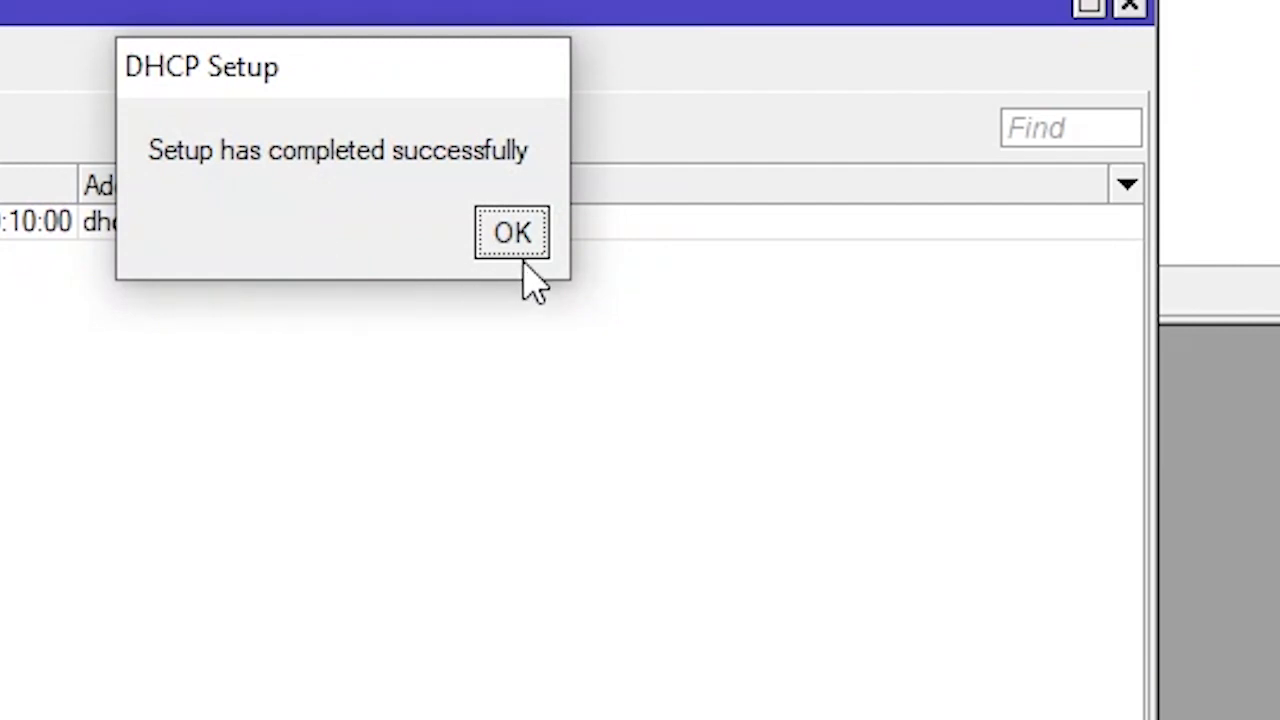
click(515, 245)
click(472, 243)
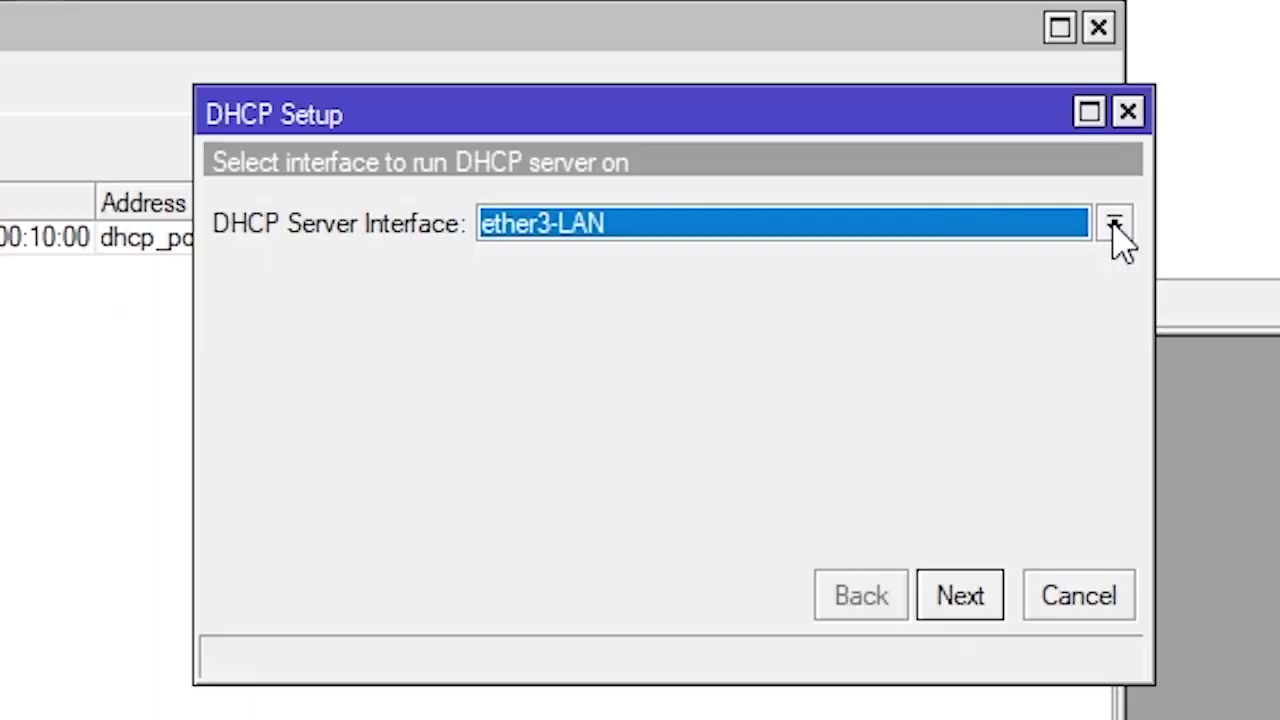
Run DHCP Setup on wlan1 with 172.20.20.0/24, gateway 172.20.20.1, and pool 172.20.20.2-172.20.20.254
click(1279, 295)
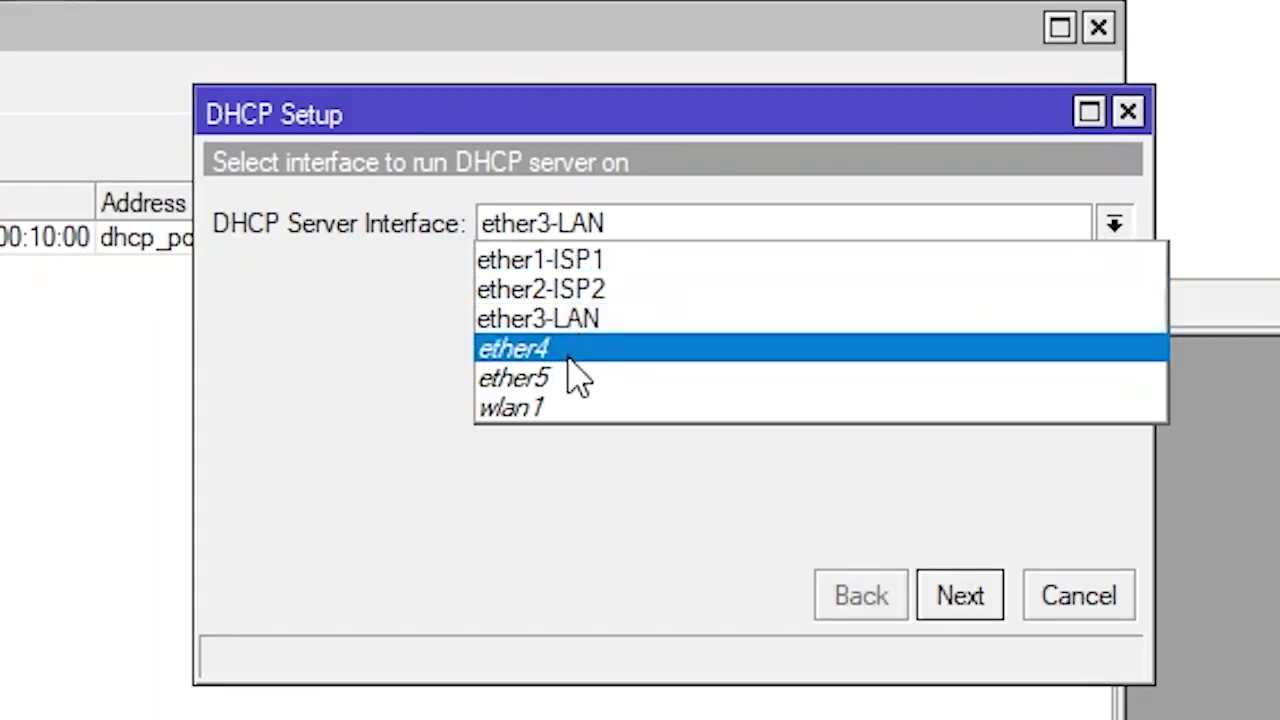
click(530, 410)
click(962, 600)
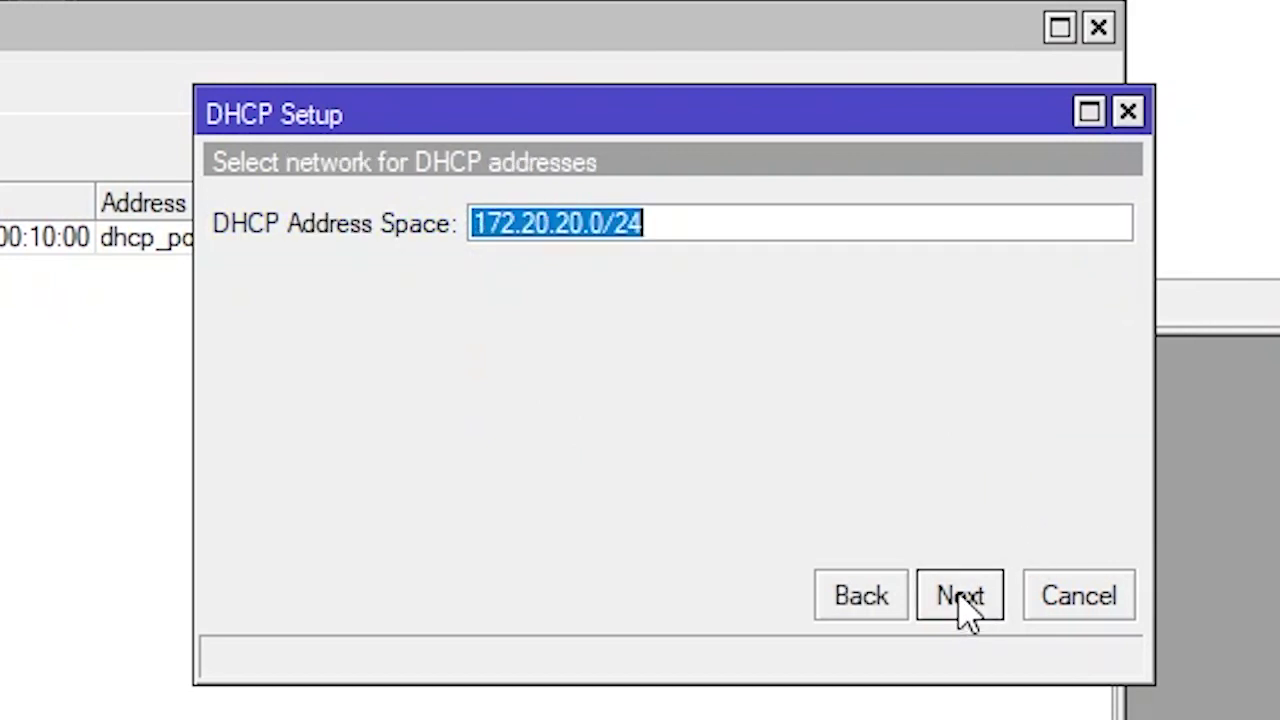
click(960, 598)
click(960, 598)
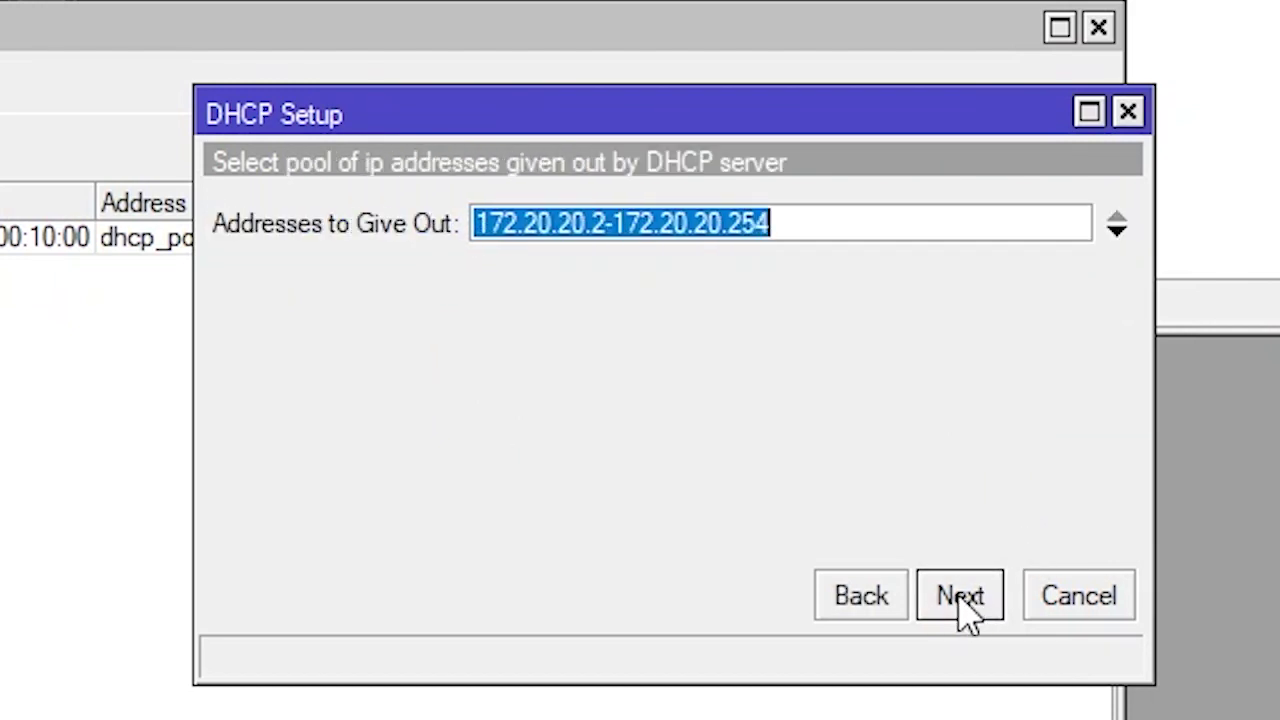
click(960, 598)
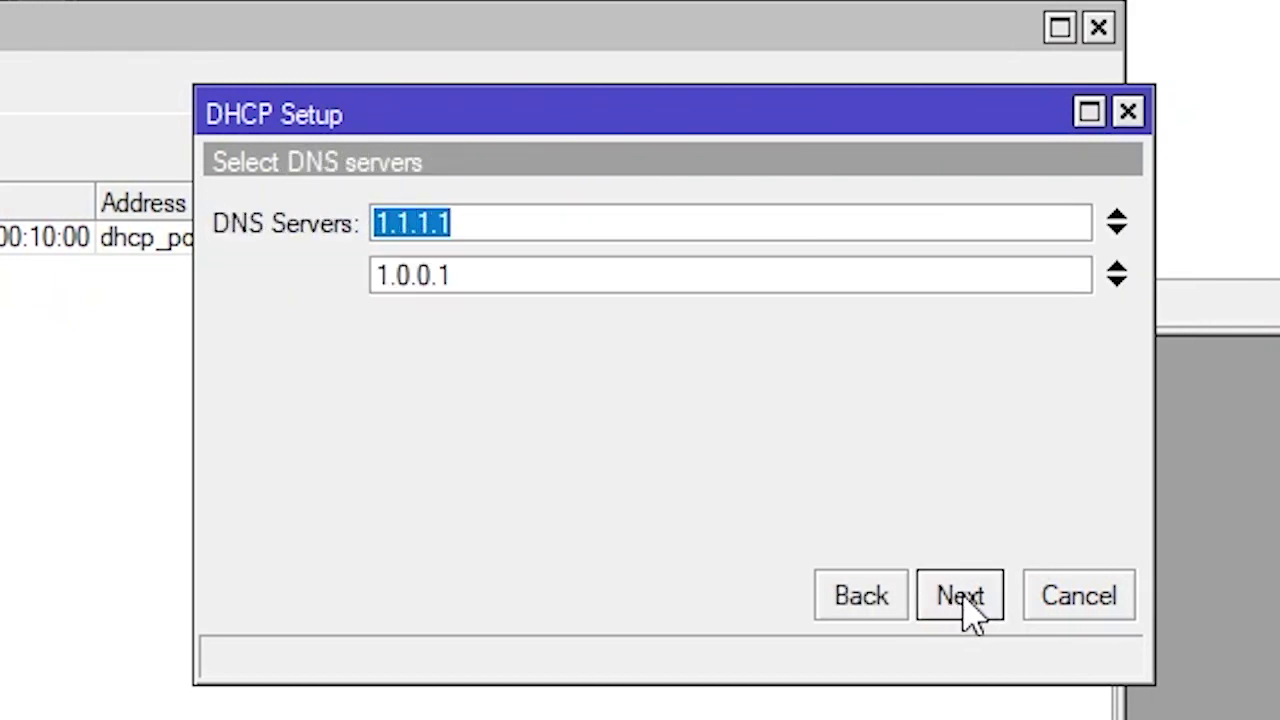
click(962, 602)
click(970, 600)
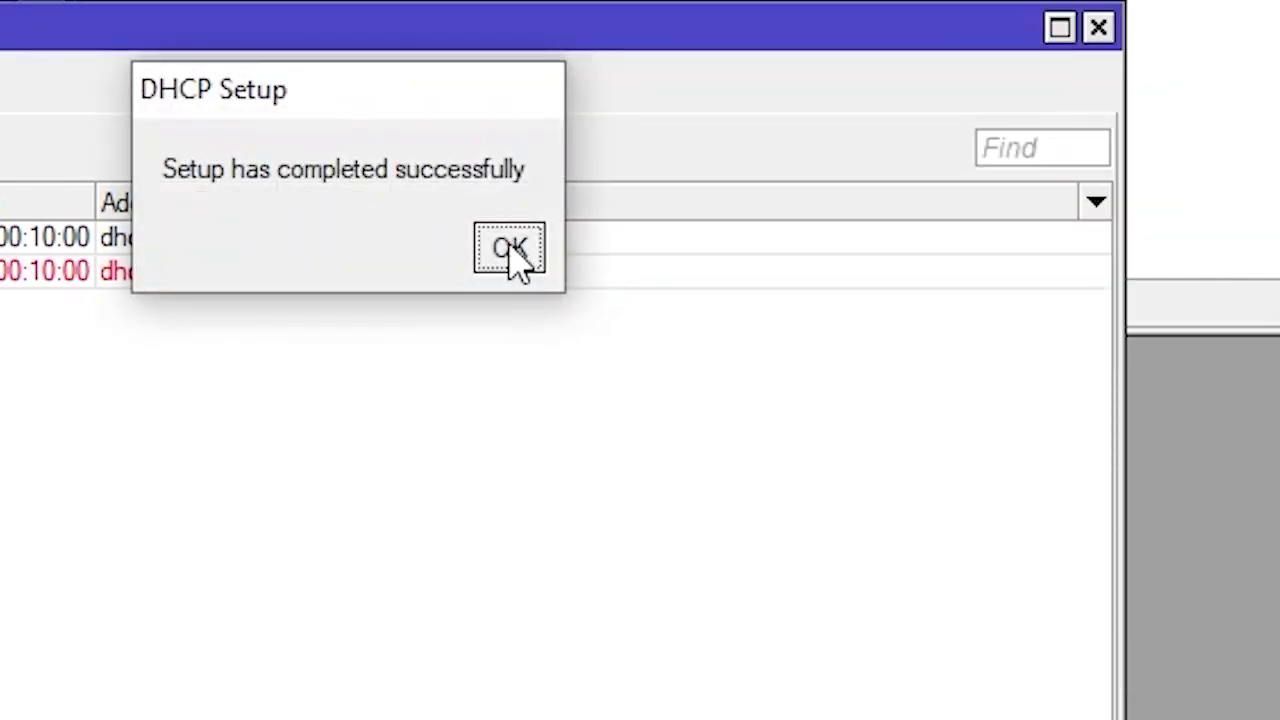
click(508, 252)
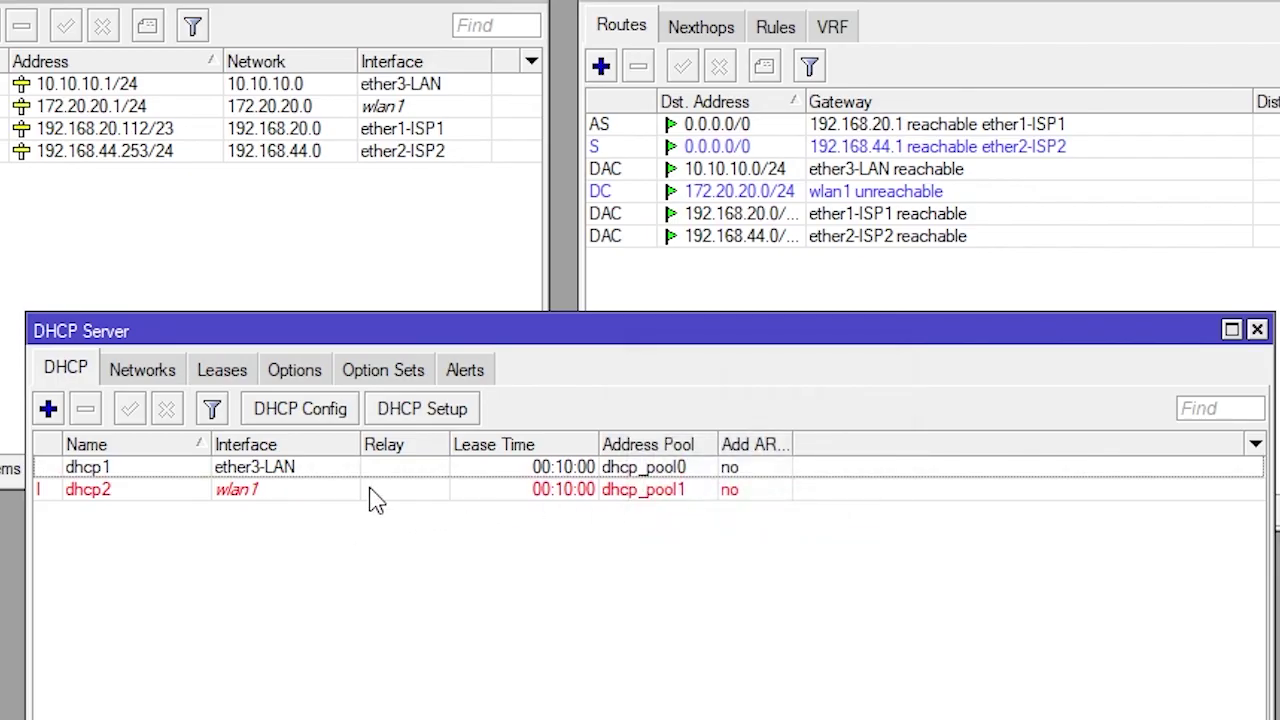
Check the dhcp1 and dhcp2 server entries in the DHCP server list
click(283, 476)
click(307, 493)
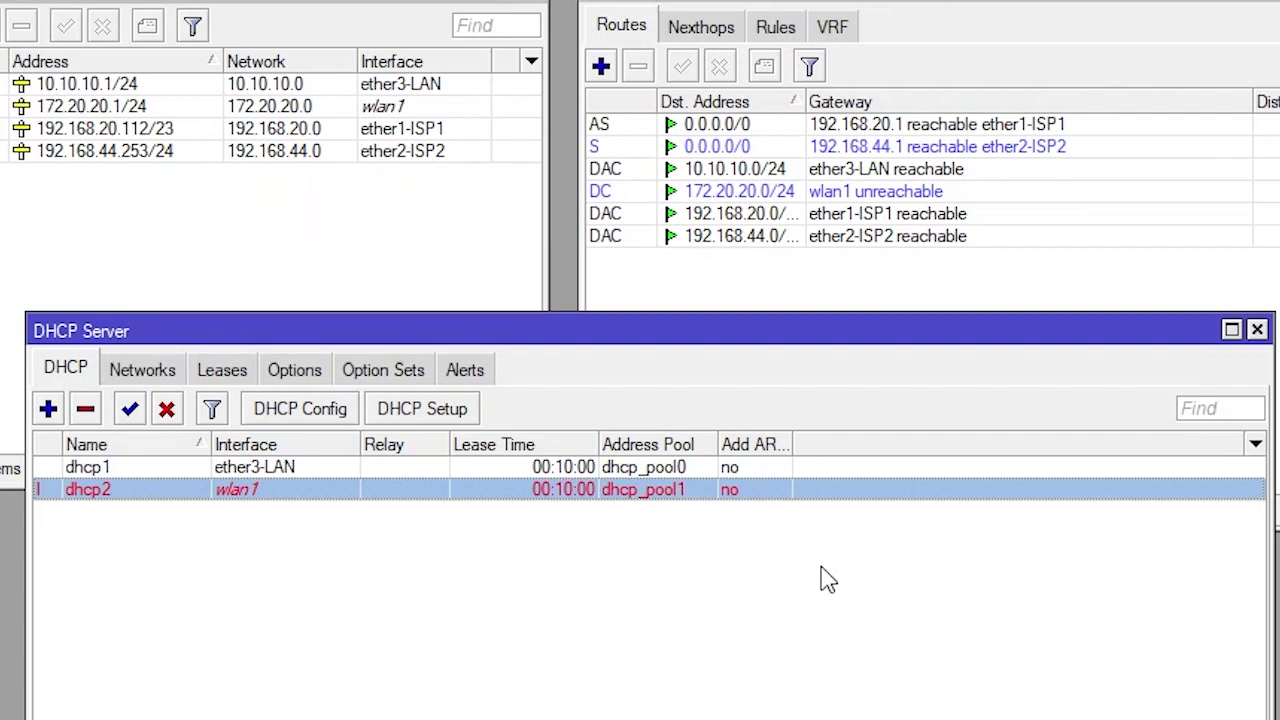
click(316, 468)
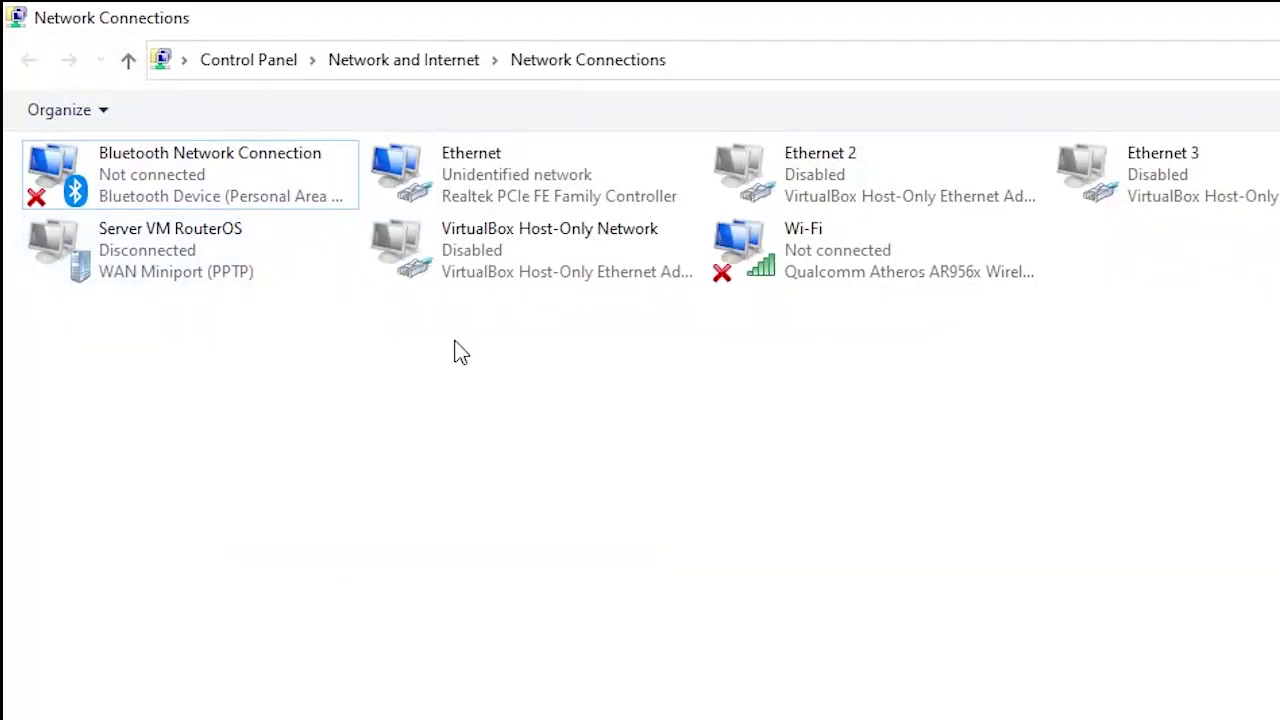
Refresh Network Connections, then disable and re-enable the Ethernet adapter
right_click(530, 388)
click(592, 484)
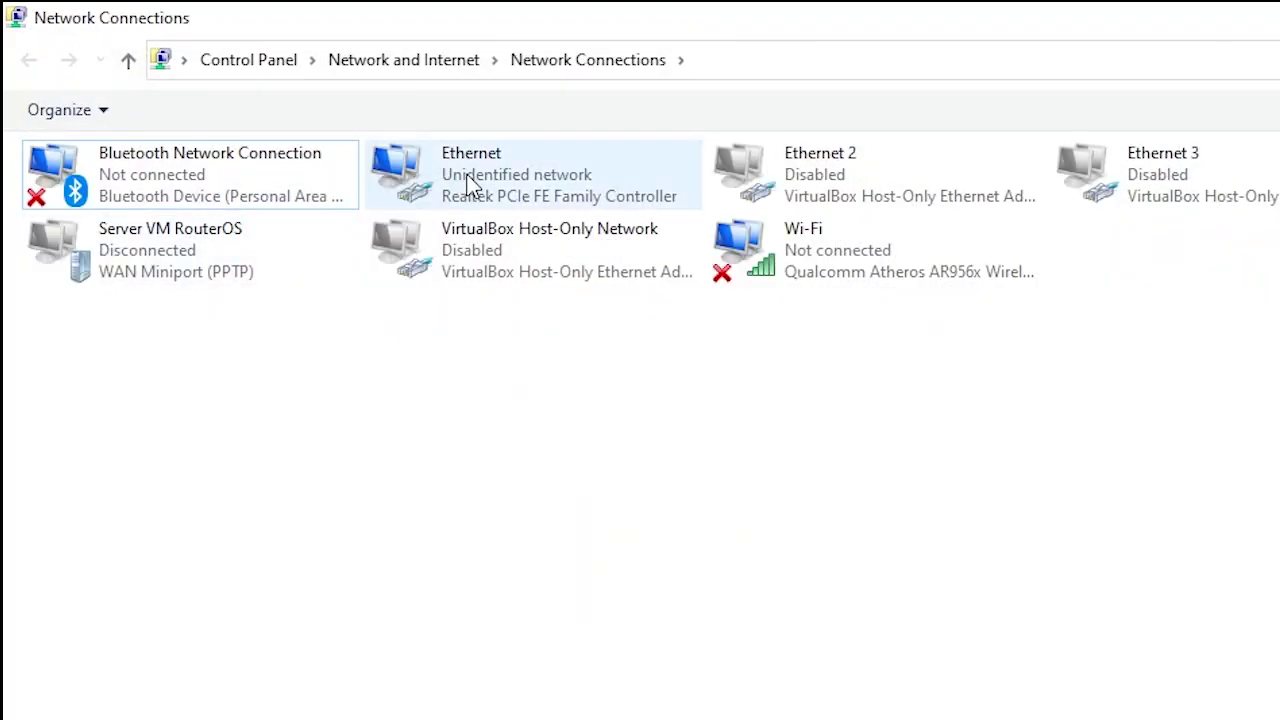
right_click(468, 177)
click(525, 198)
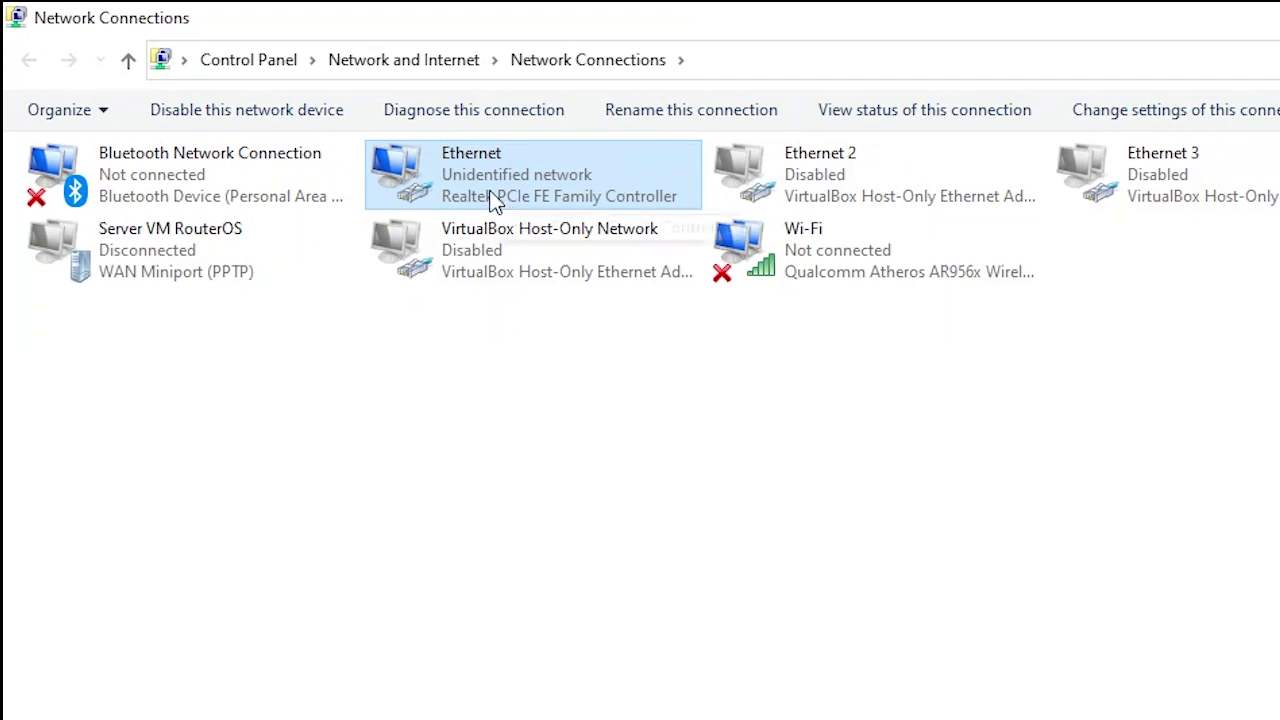
right_click(438, 179)
click(510, 201)
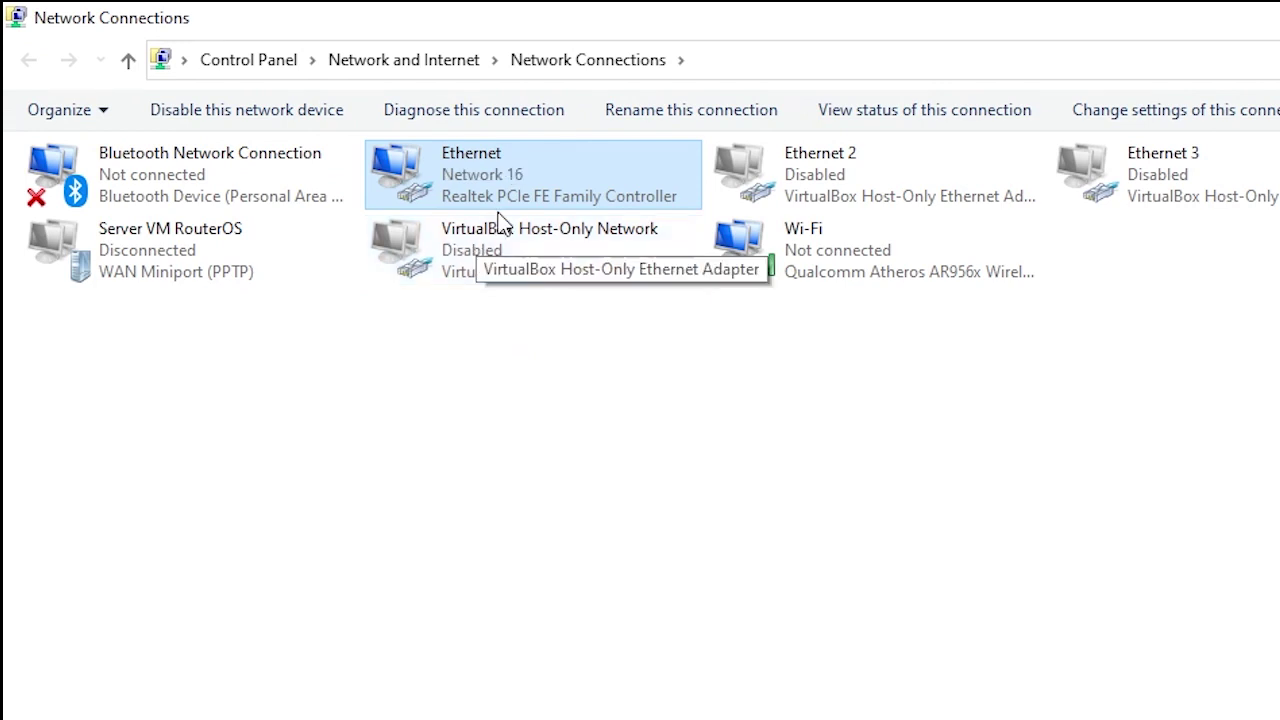
Confirm Ethernet details show IPv4 10.10.10.254, mask 255.255.255.0, and gateway 10.10.10.1
double_click(488, 170)
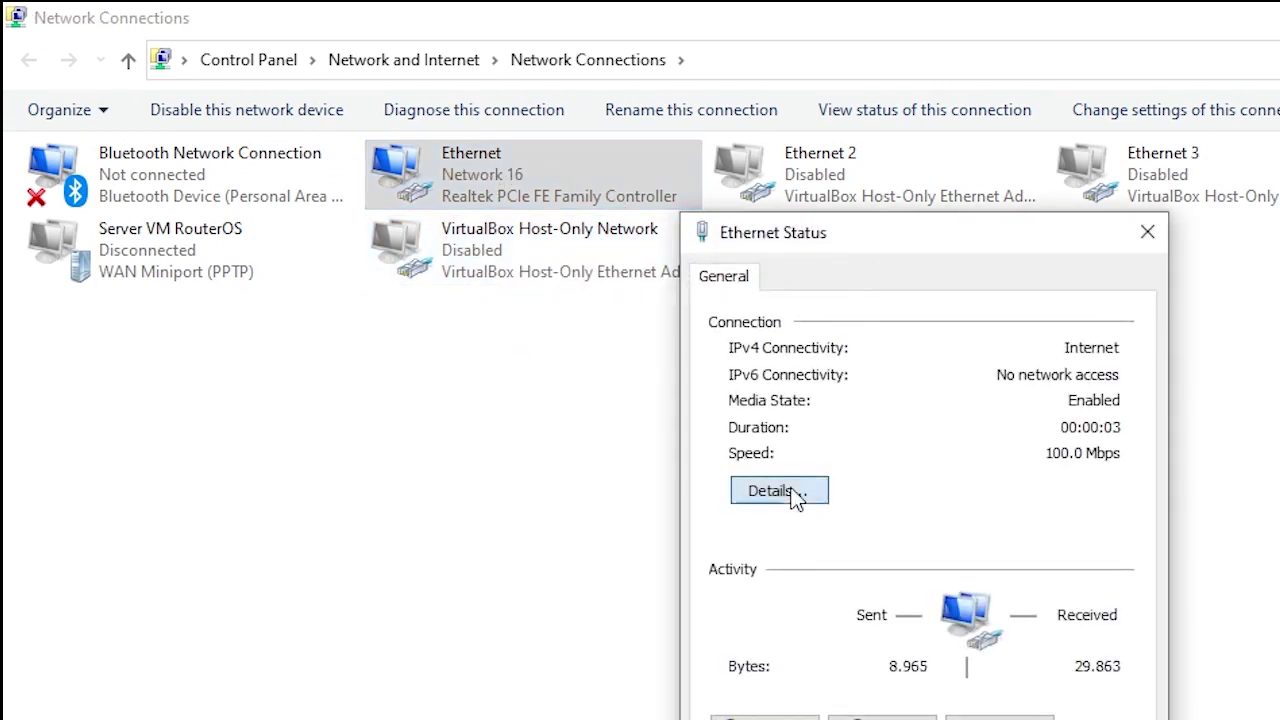
click(790, 490)
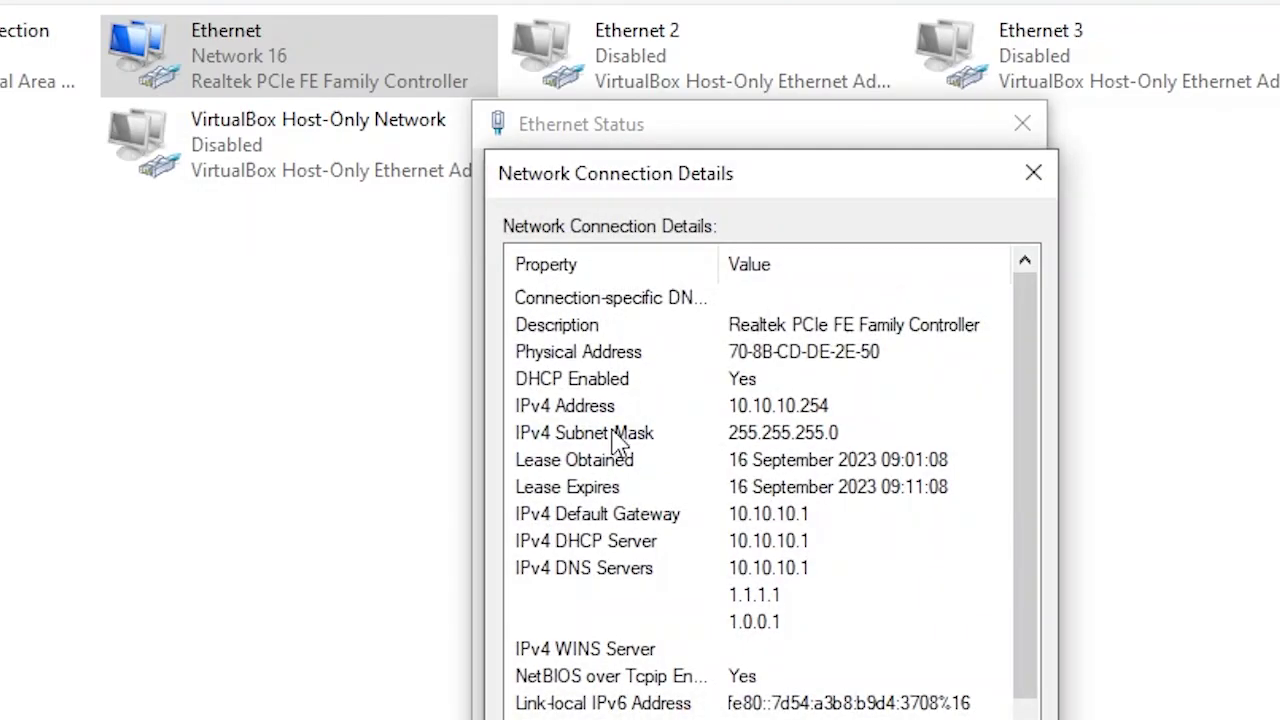
click(813, 416)
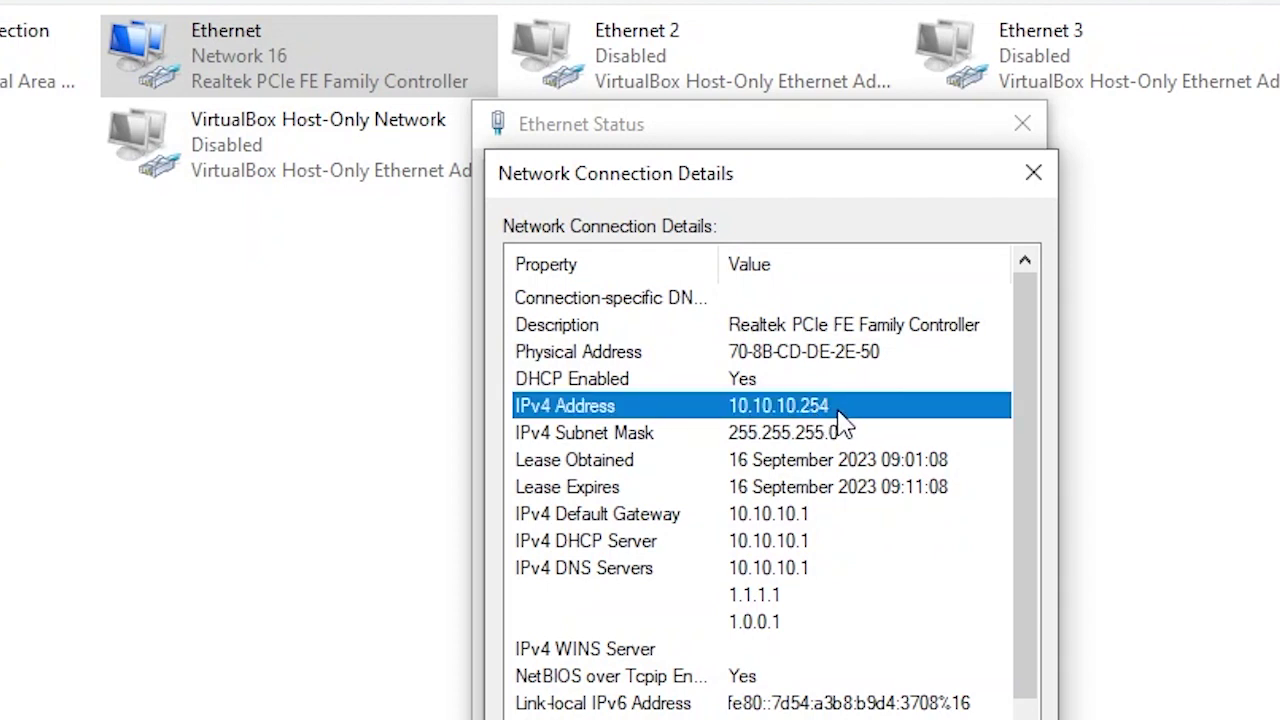
click(822, 432)
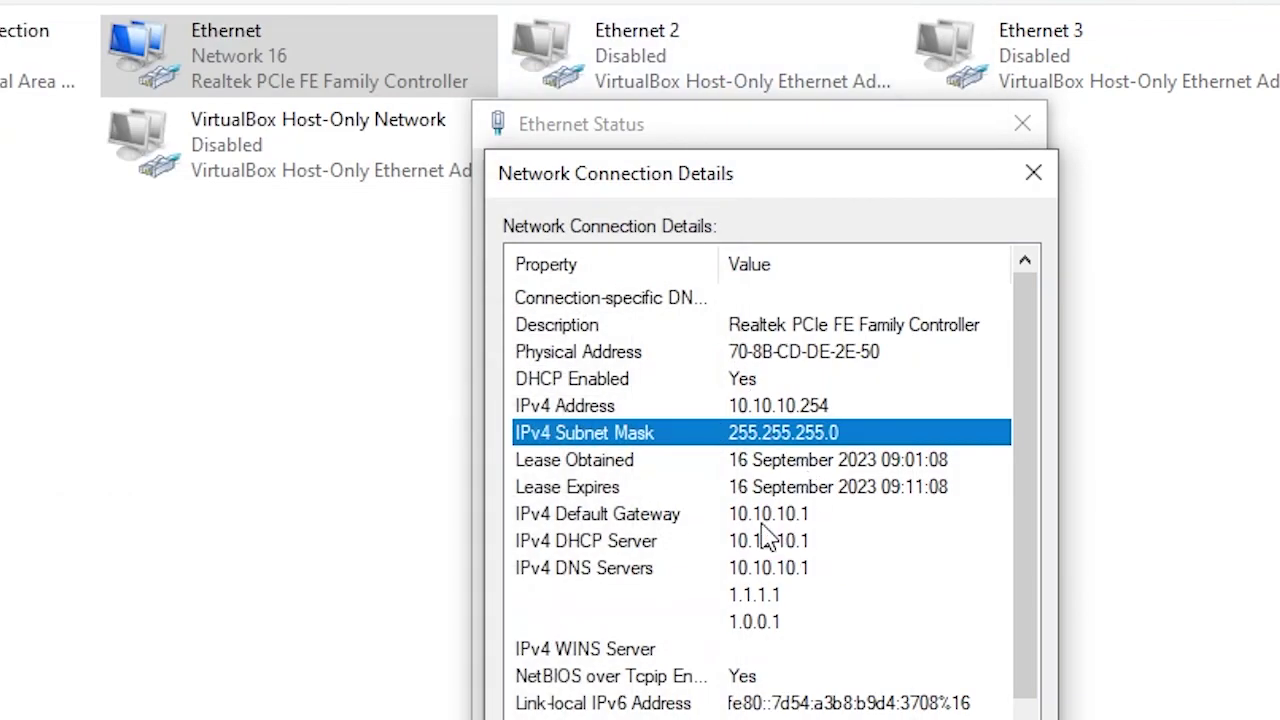
click(770, 520)
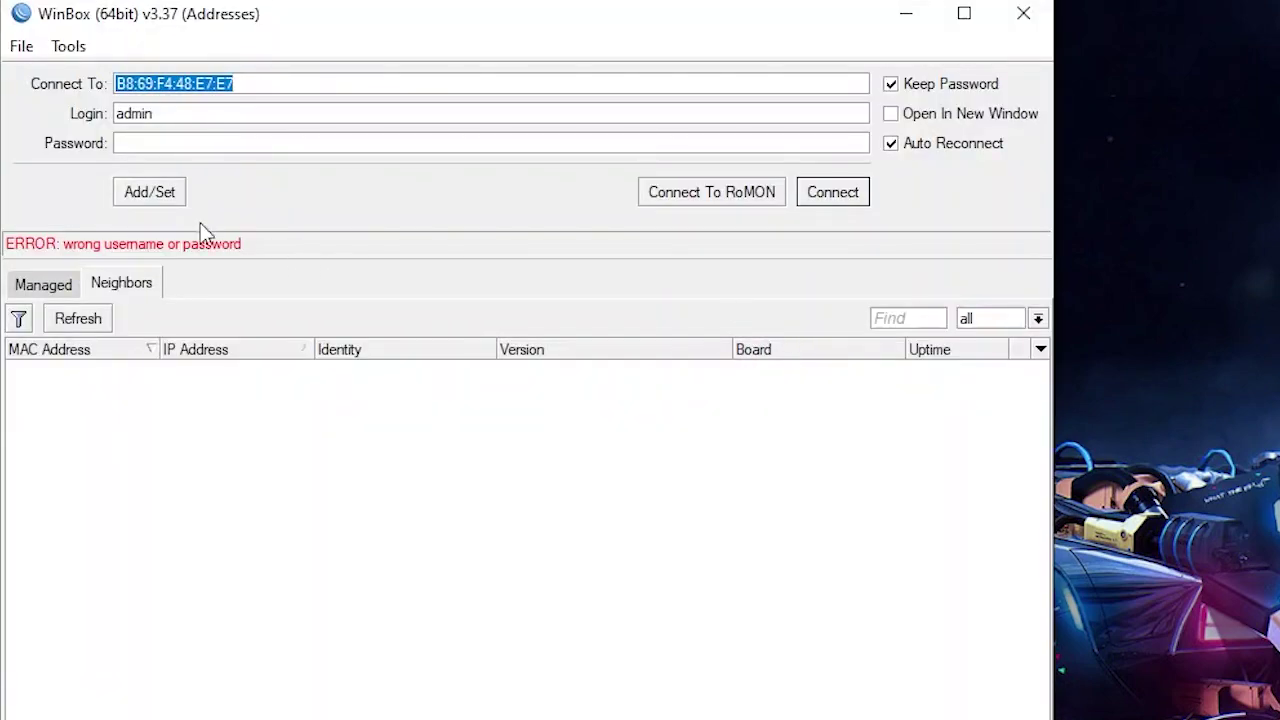
Refresh the Neighbors list, pick 10.10.10.1, and connect to the router
click(76, 324)
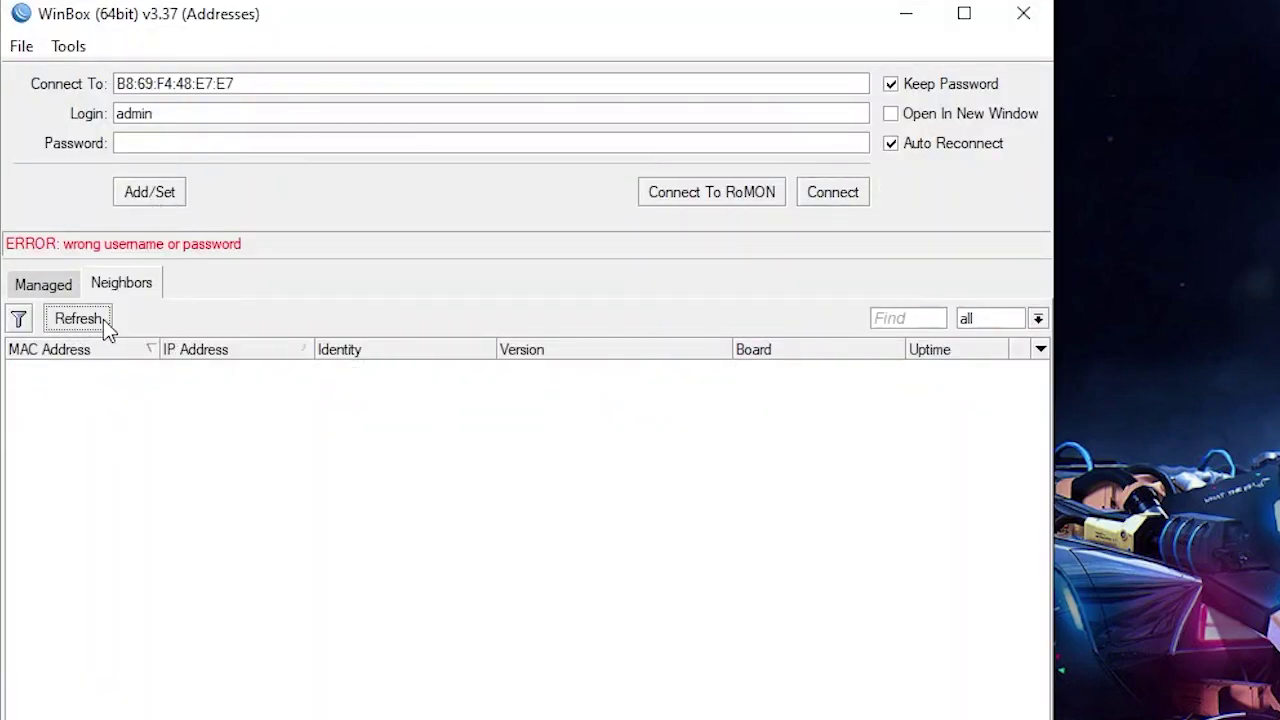
click(214, 369)
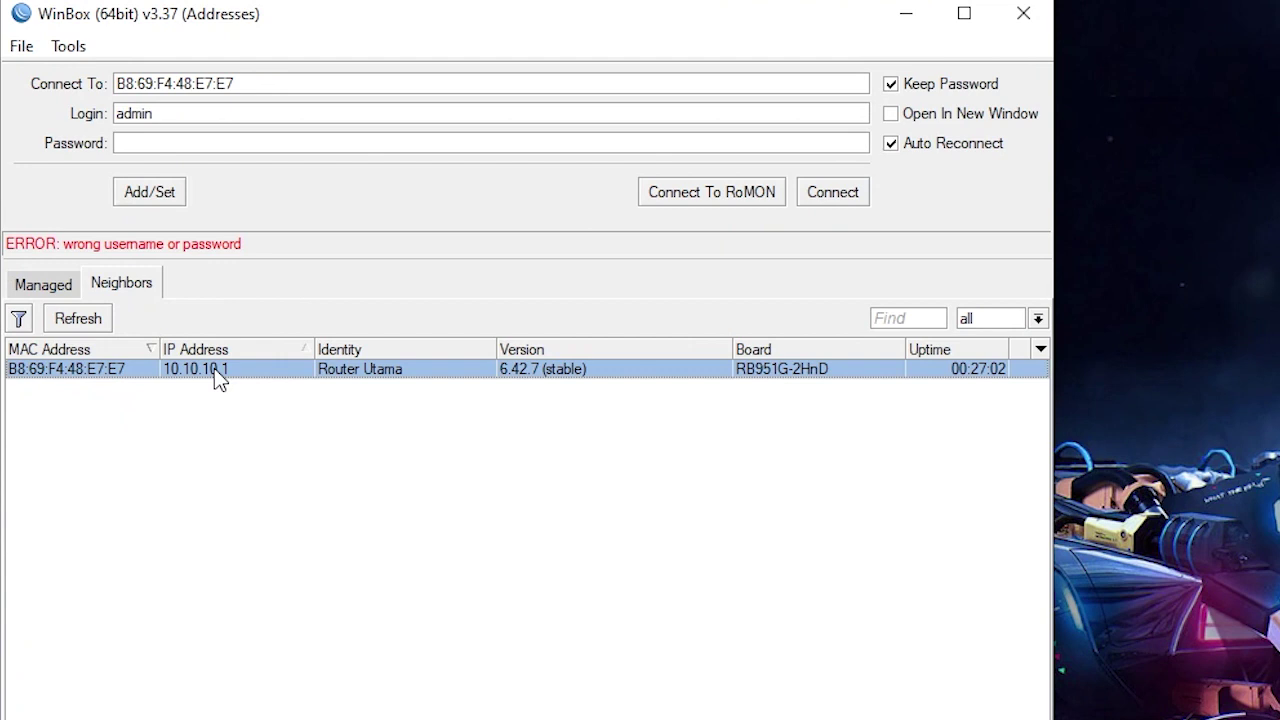
click(209, 144)
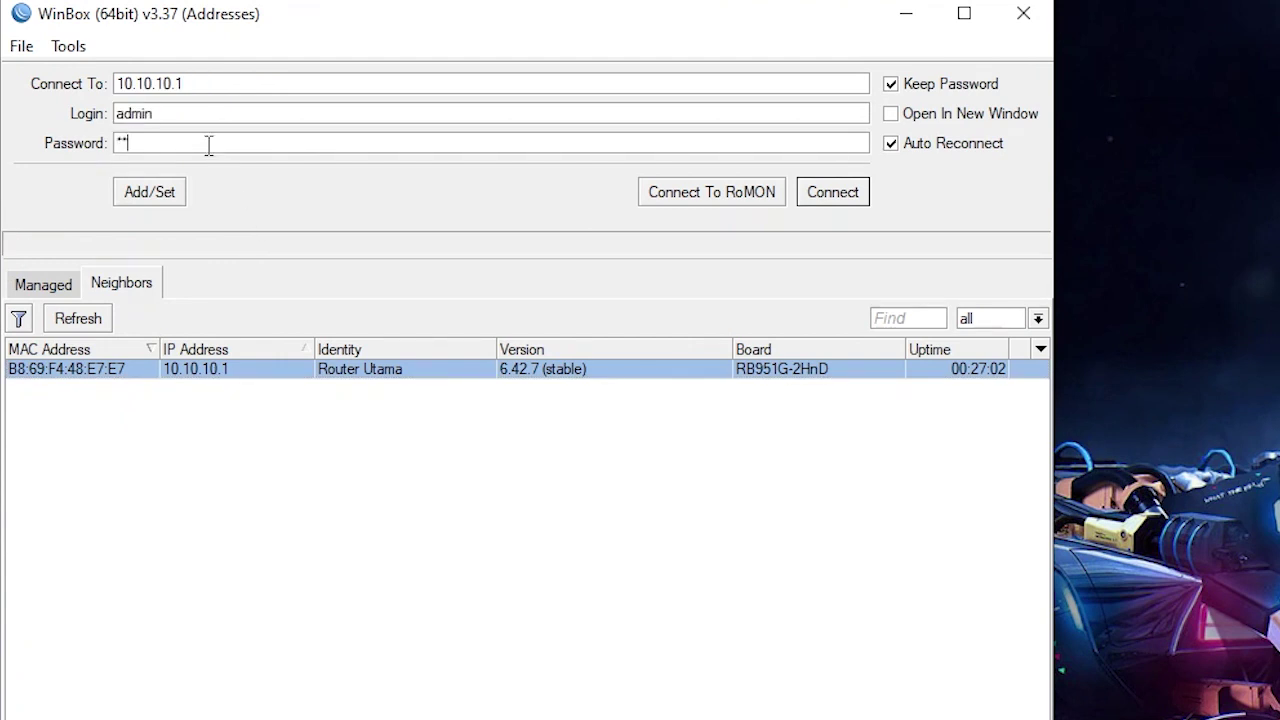
click(847, 193)
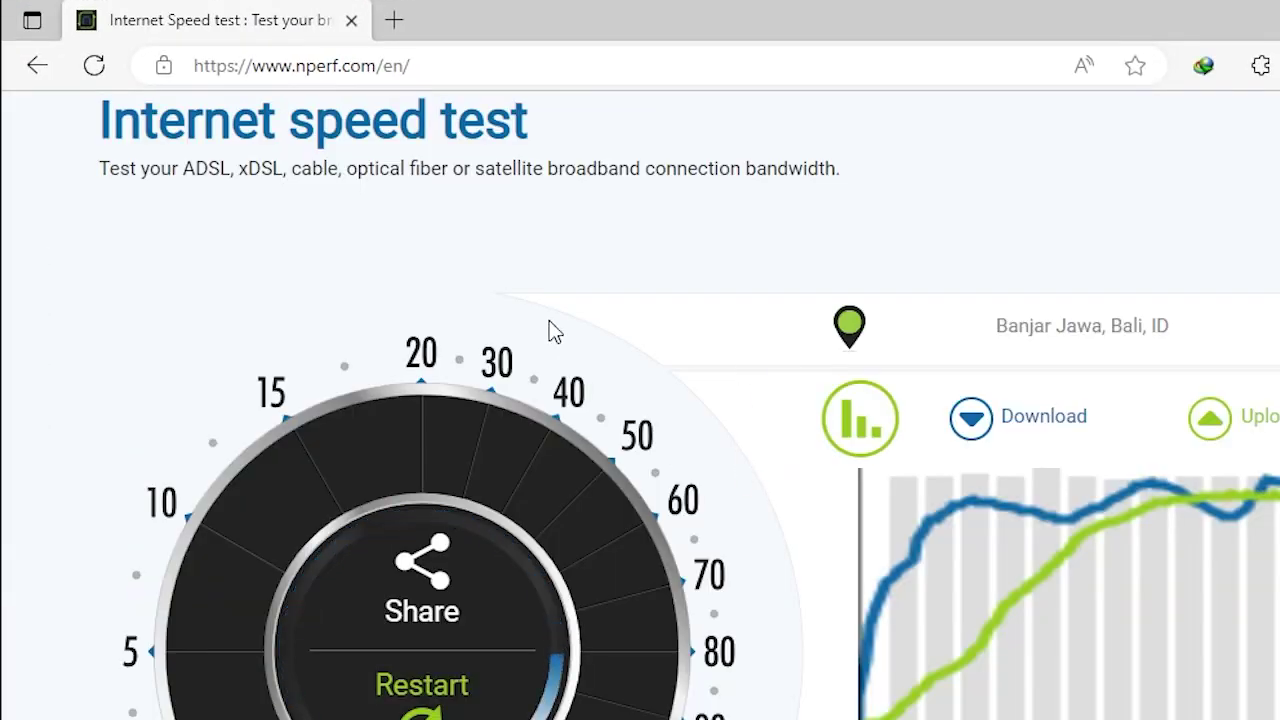
Reload the nPerf page, dismiss the location prompt, and run a speed test reaching about 68 Mb/s
click(490, 60)
key(Return)
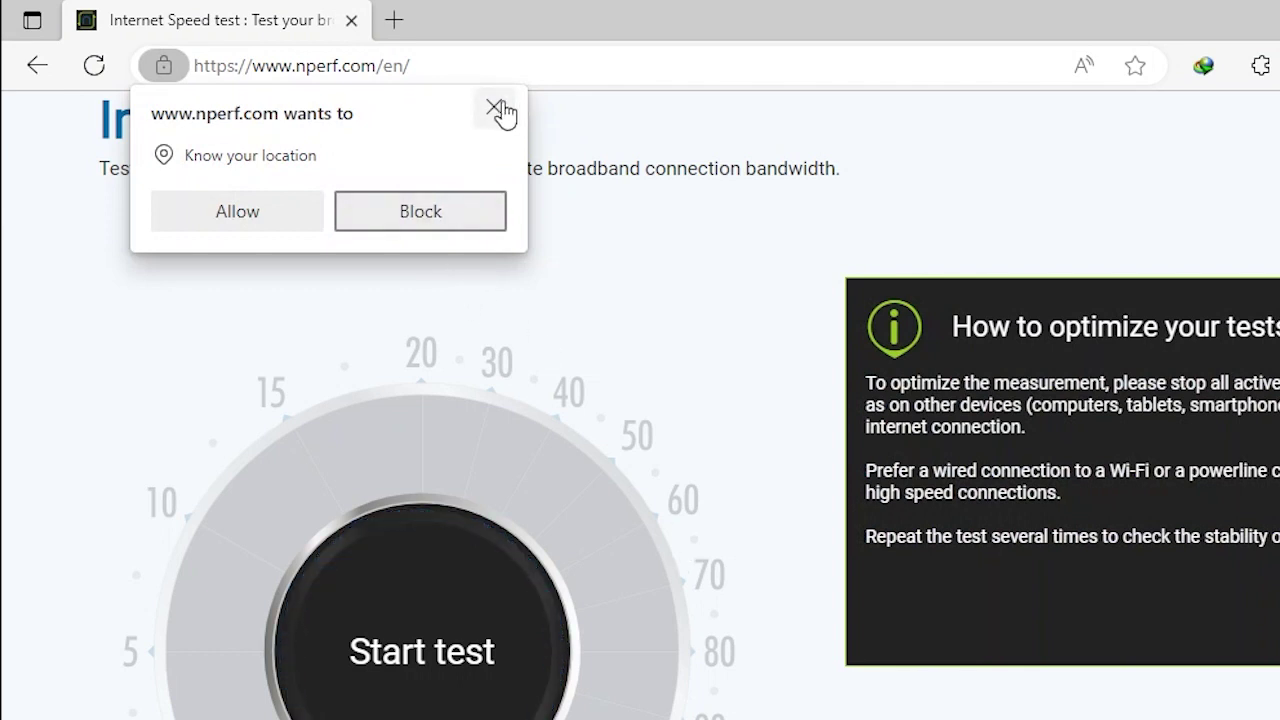
click(496, 108)
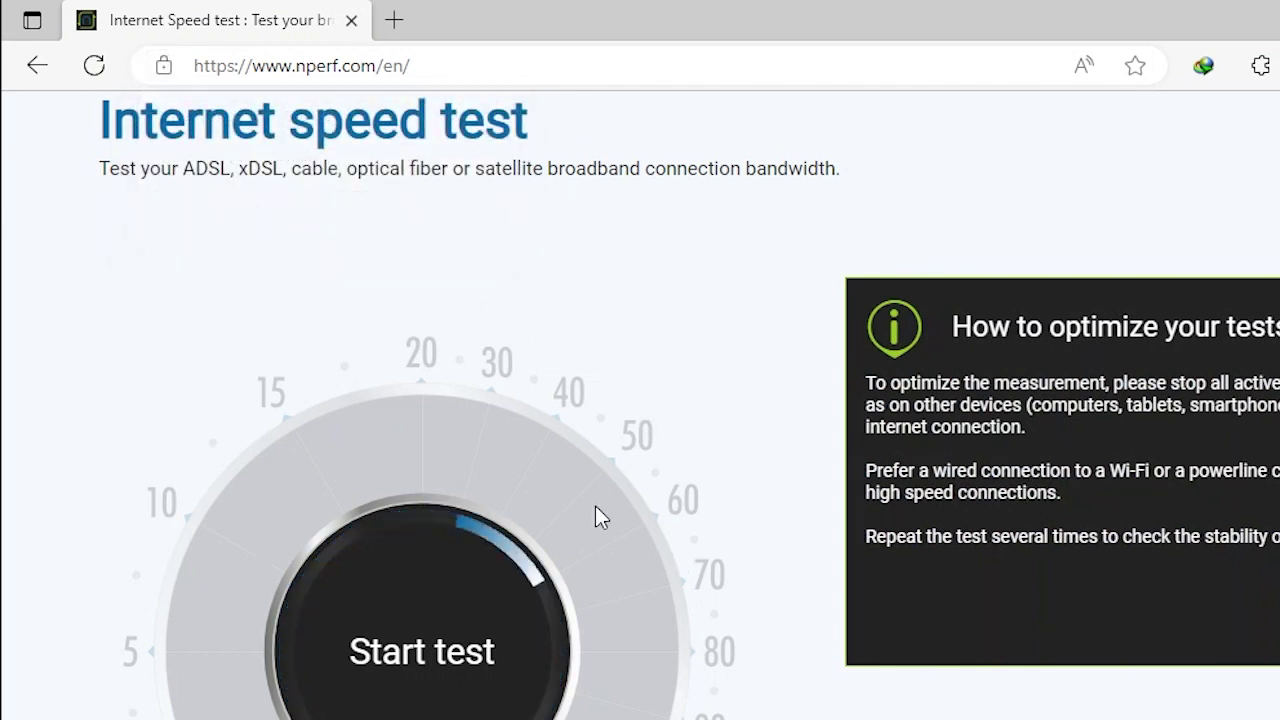
click(424, 656)
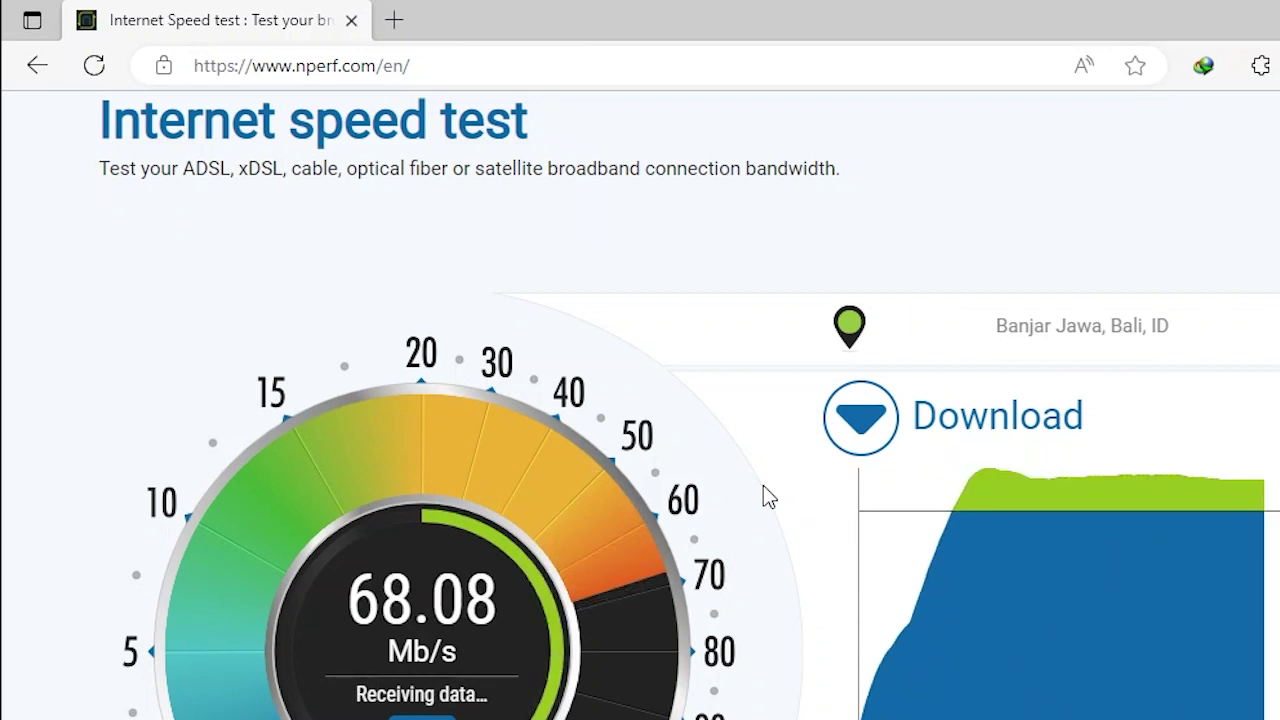
scroll(763, 487, down, 1)
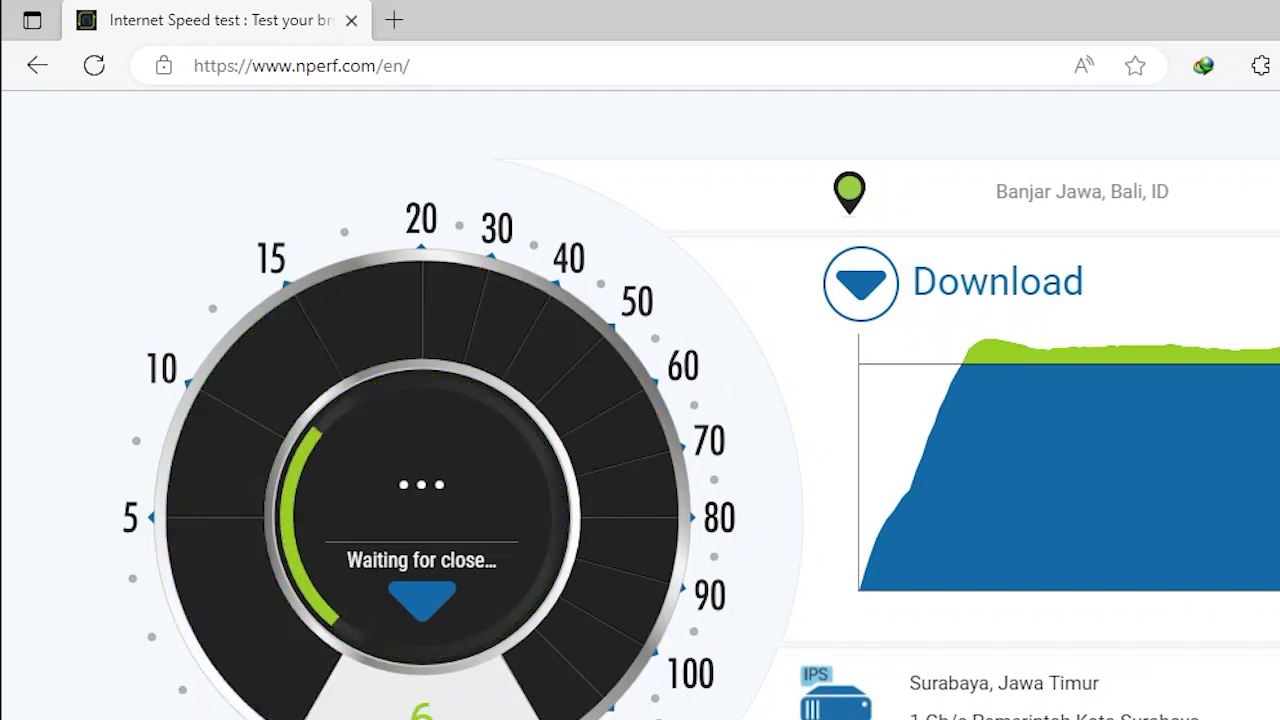
key(super+Down)
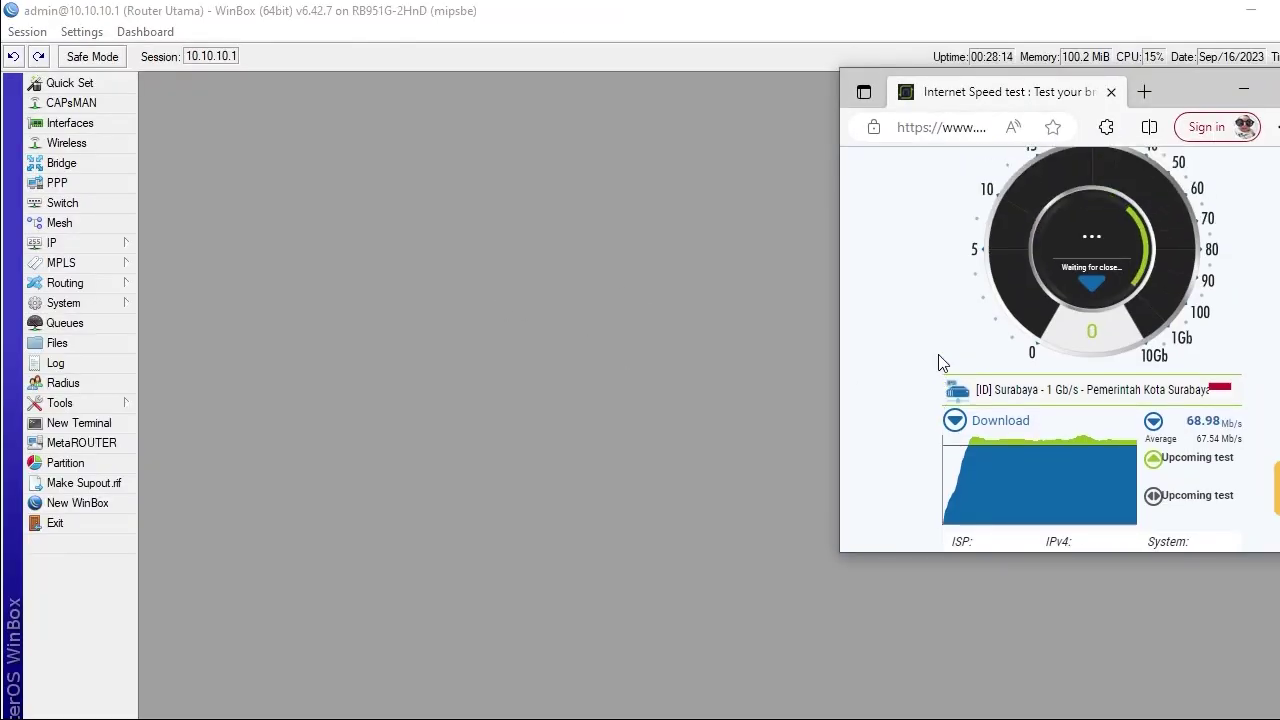
Open the Interface List and compare traffic on ether1-ISP1 and ether2-ISP2
click(86, 123)
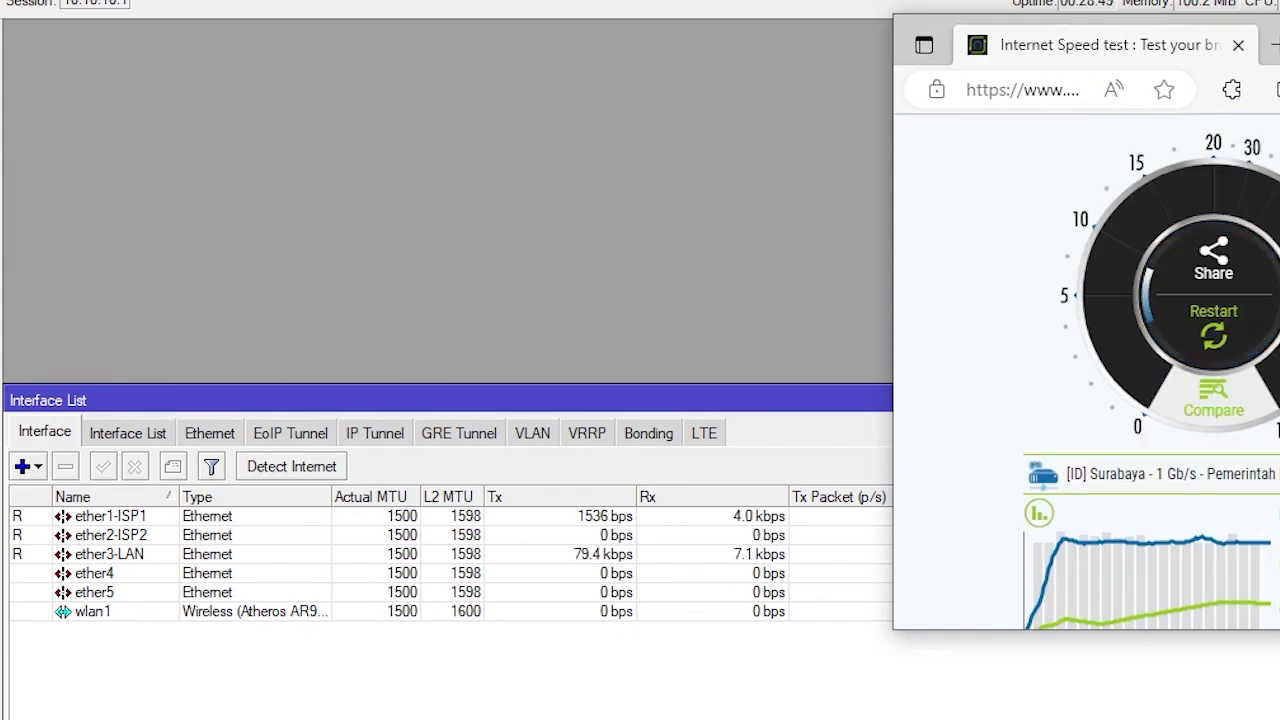
key(alt+Tab)
click(310, 519)
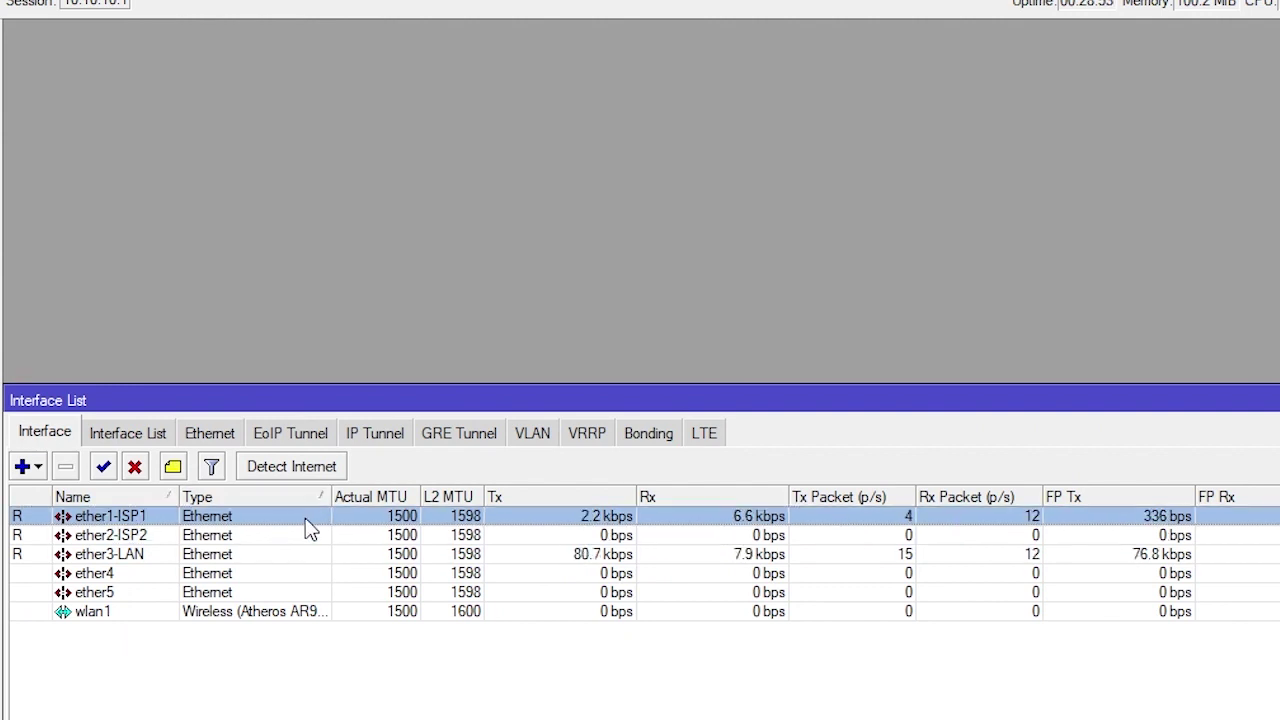
click(304, 541)
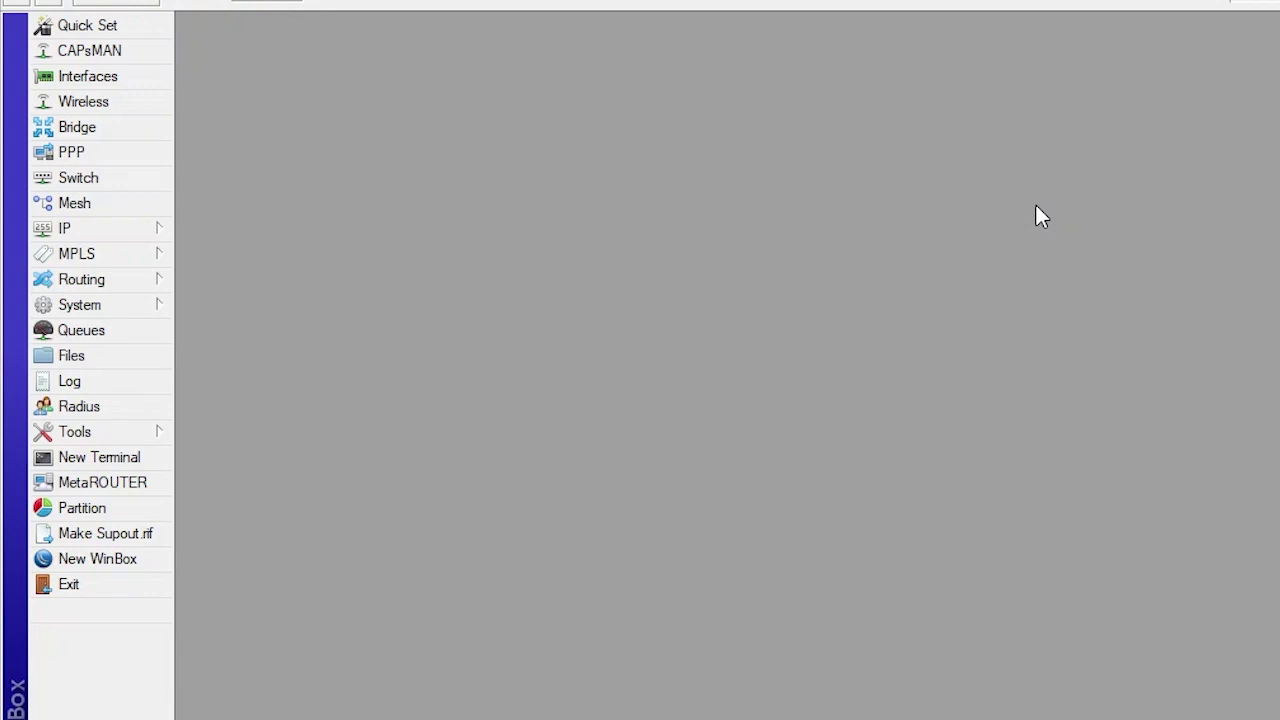
Open IP > Firewall, look through Filter Rules, NAT and Mangle, then start an Address List entry
click(139, 237)
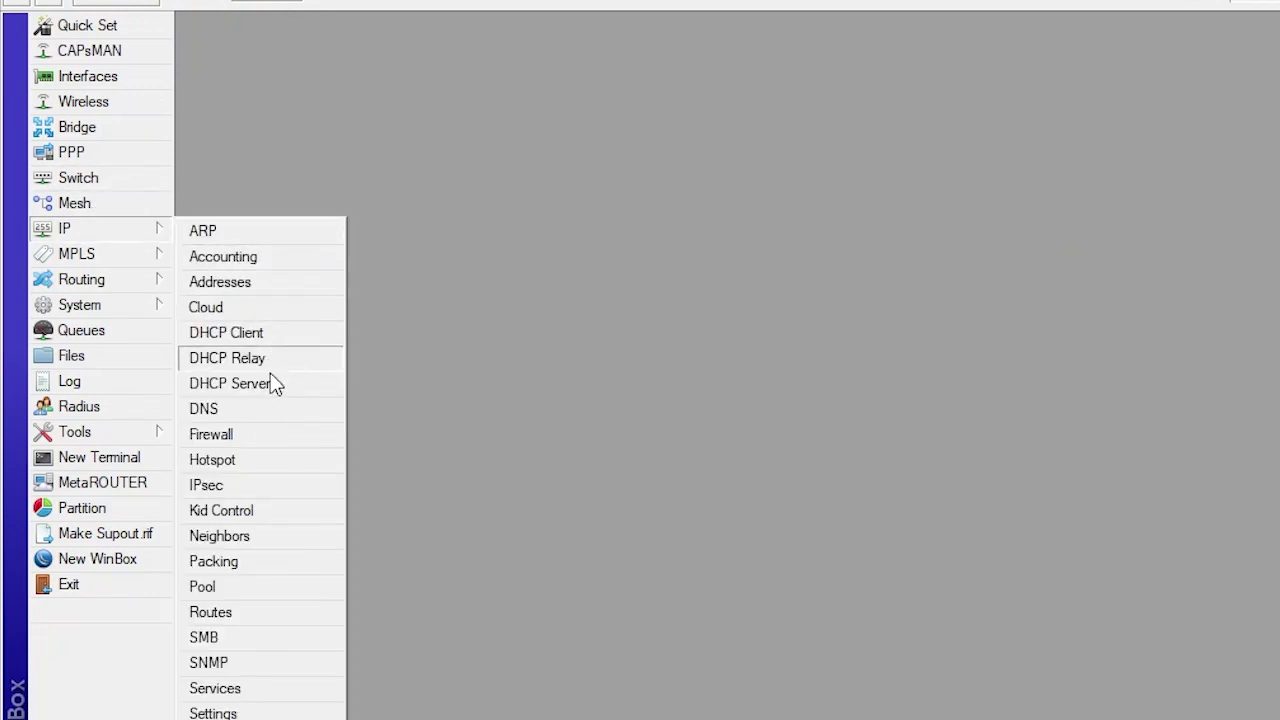
click(262, 436)
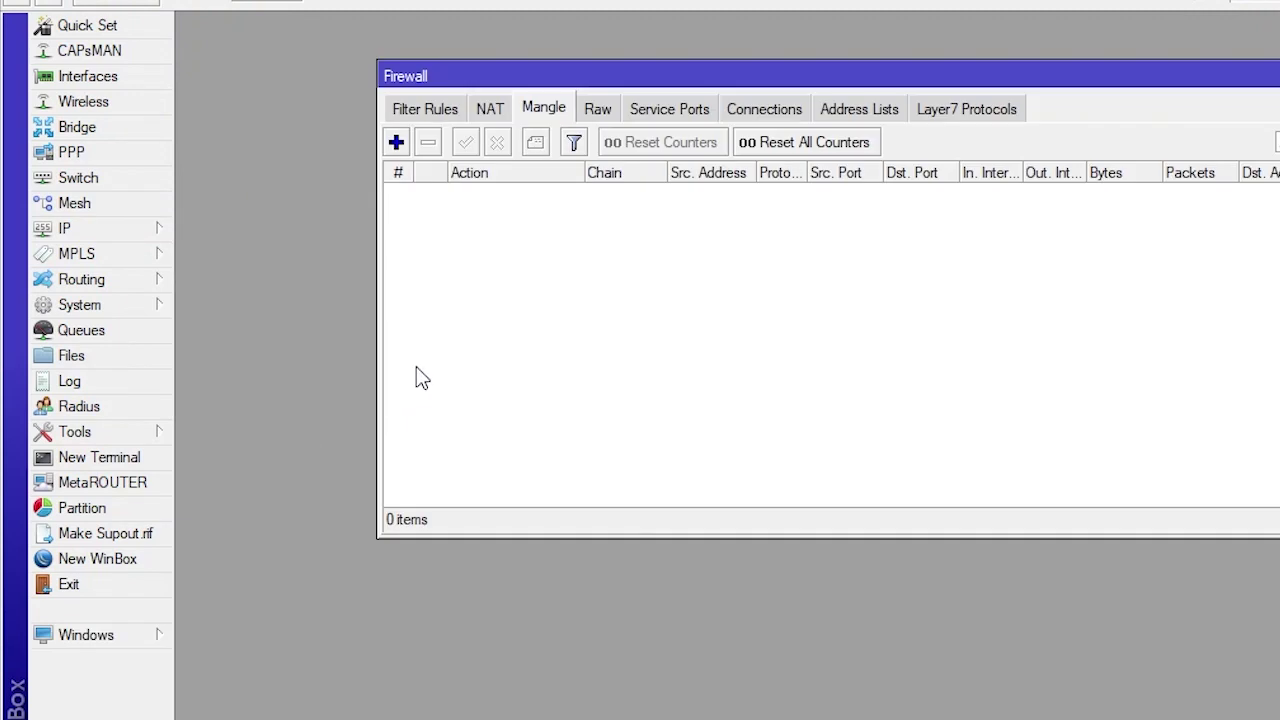
click(433, 118)
click(488, 112)
click(533, 116)
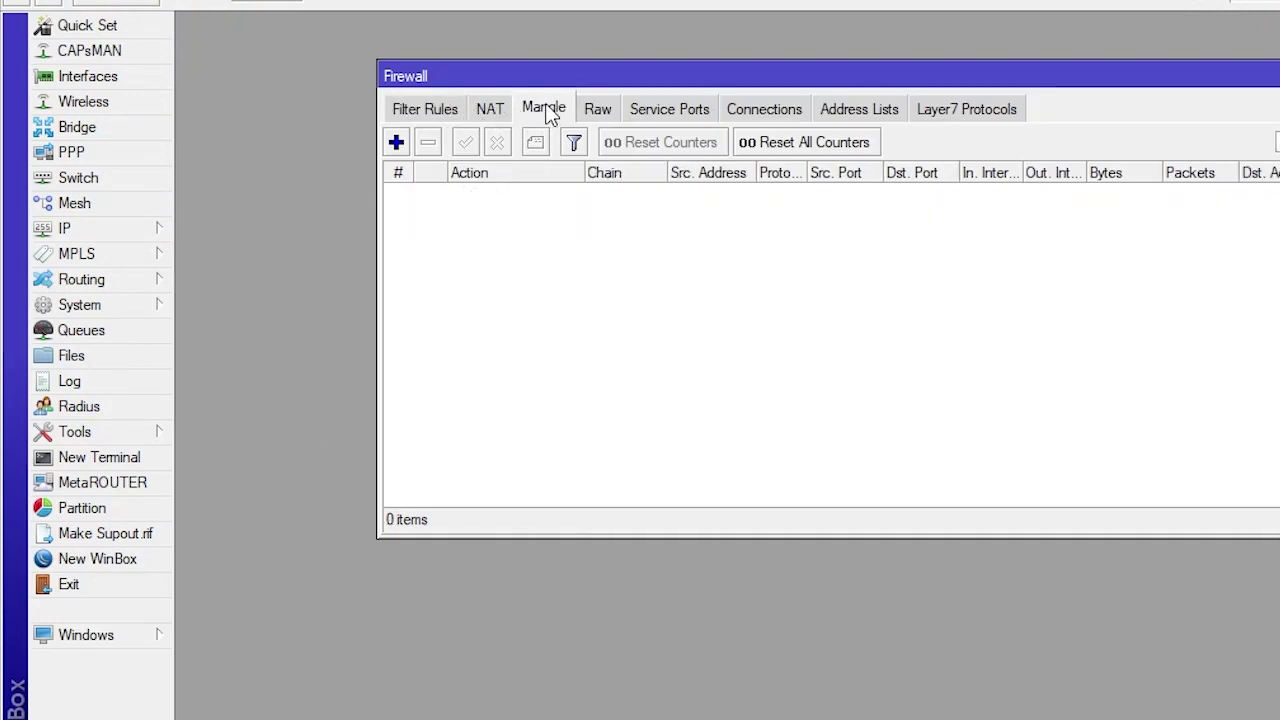
click(875, 116)
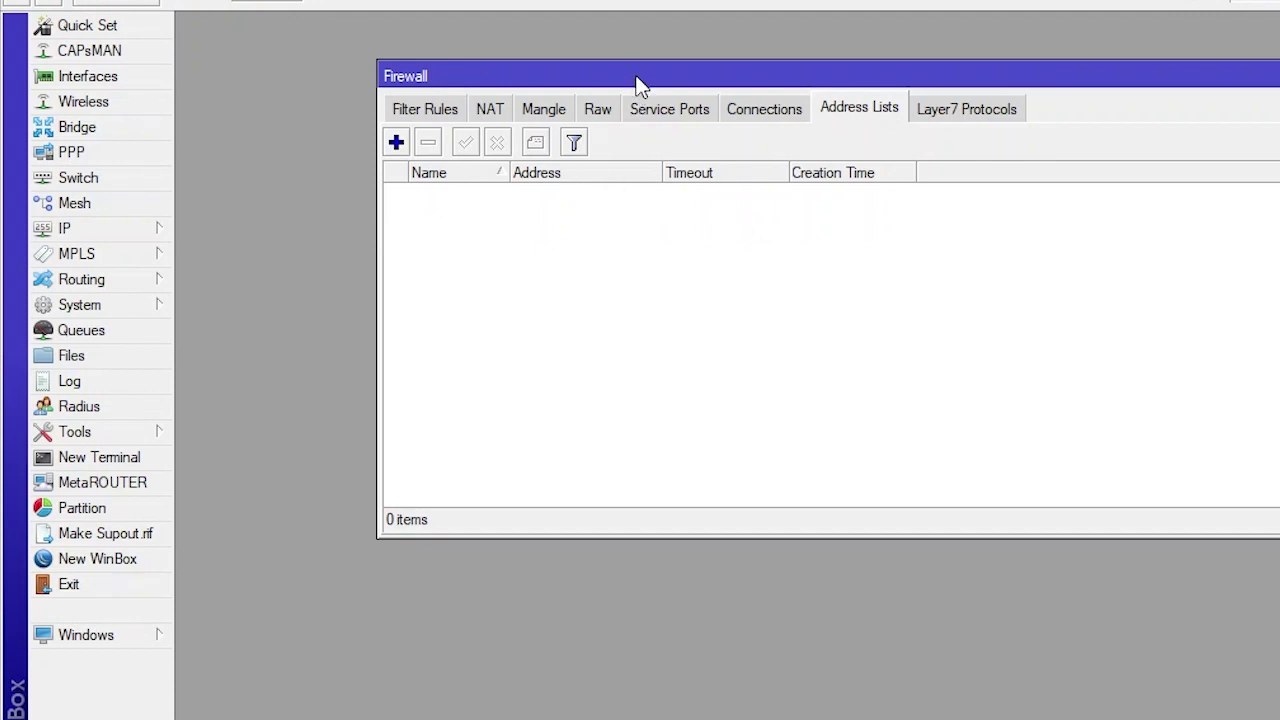
drag(640, 85, 562, 52)
click(322, 118)
Add 10.10.10.0/24 to the Lokal address list
drag(848, 304, 823, 279)
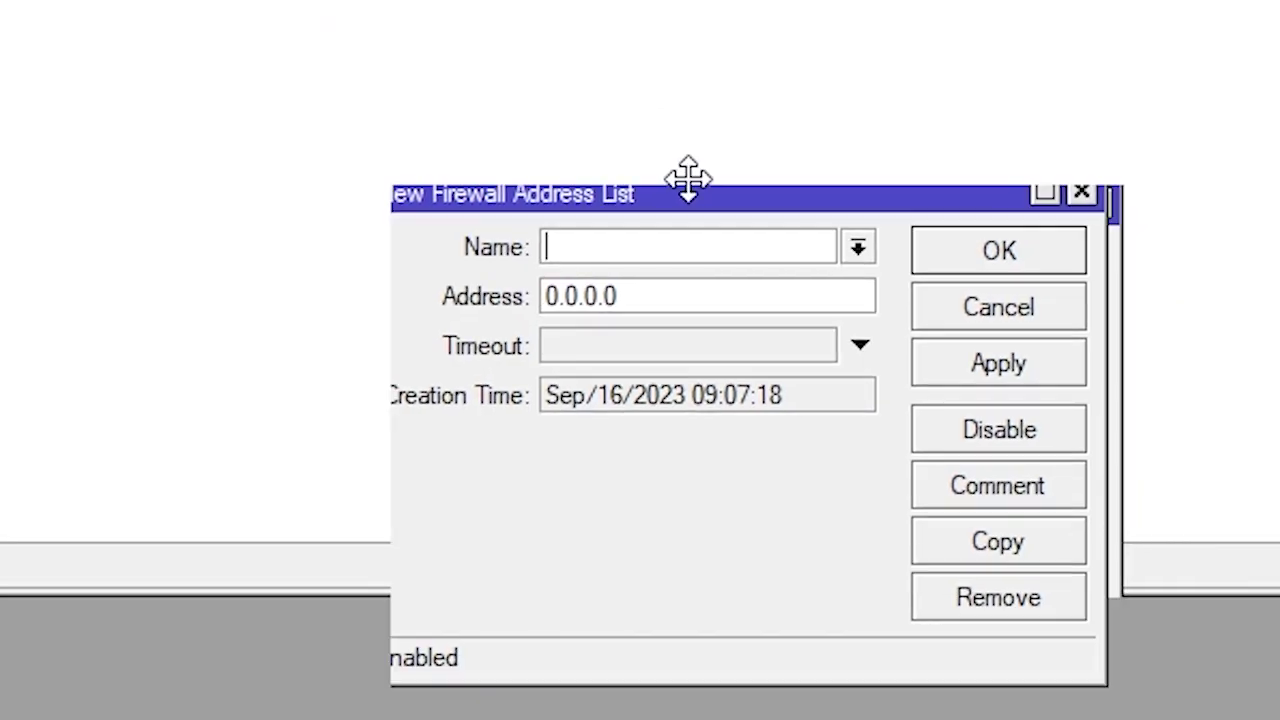
drag(688, 178, 621, 103)
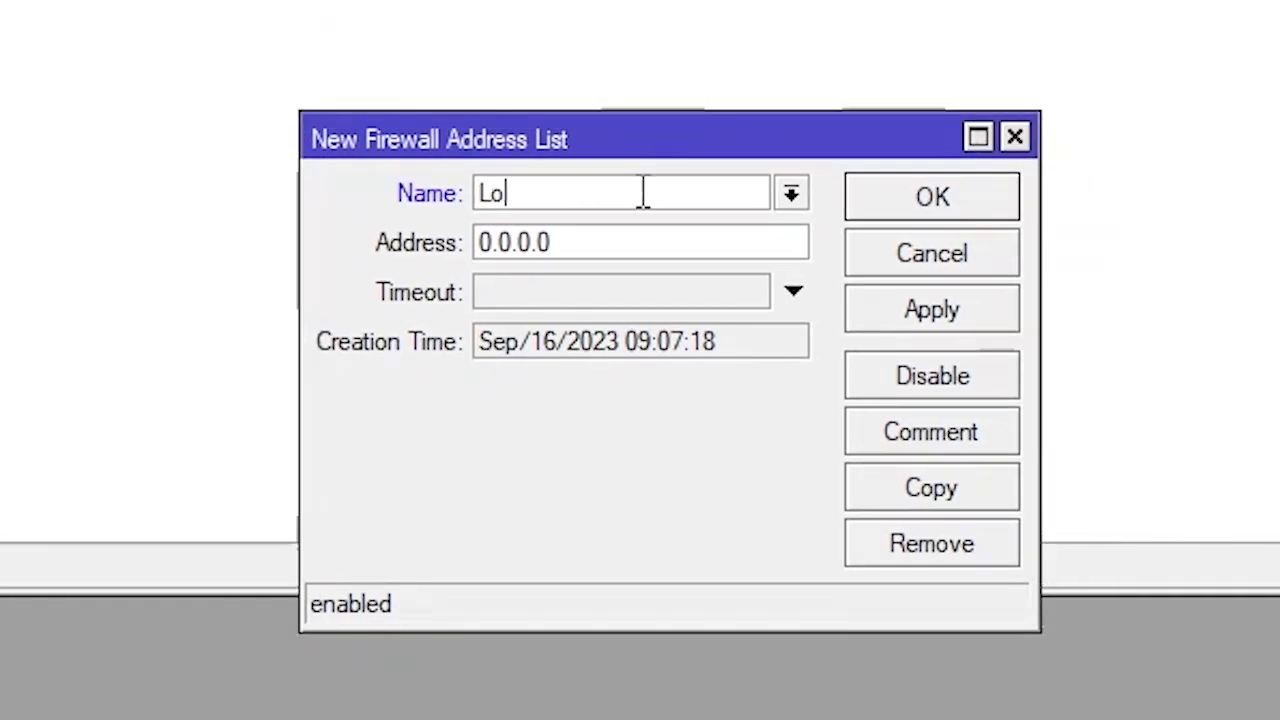
double_click(611, 255)
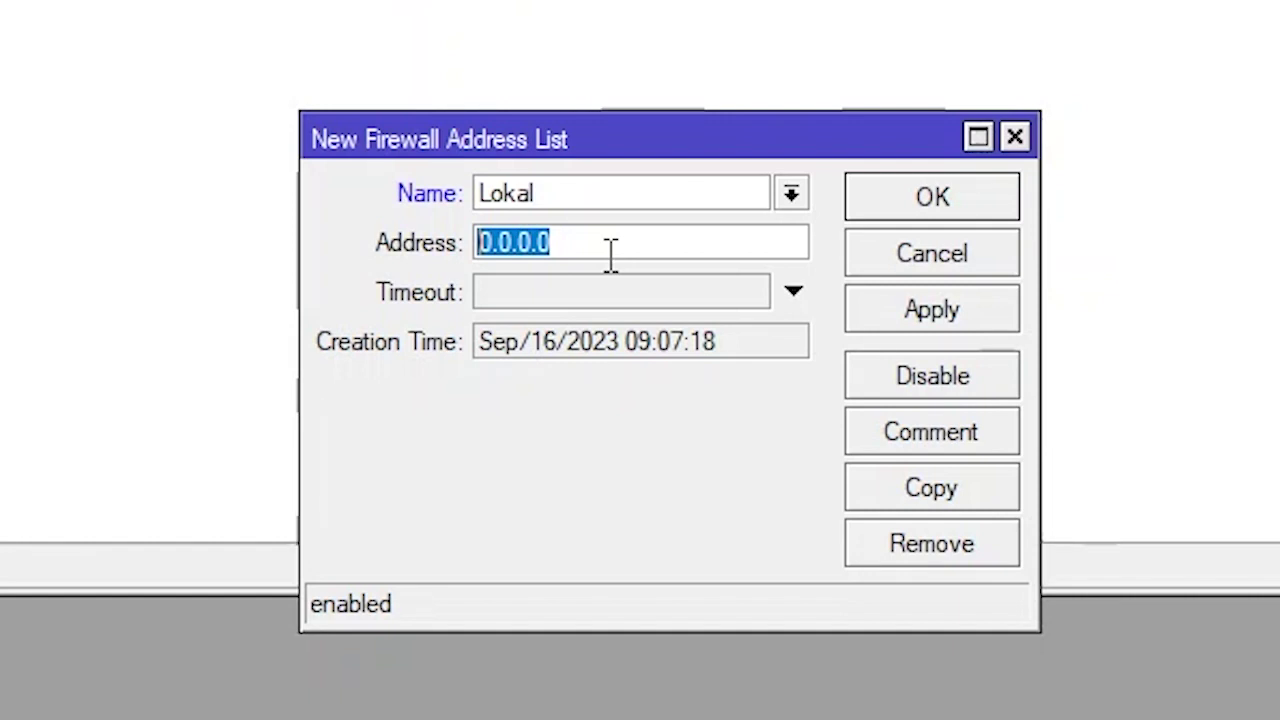
text(192)
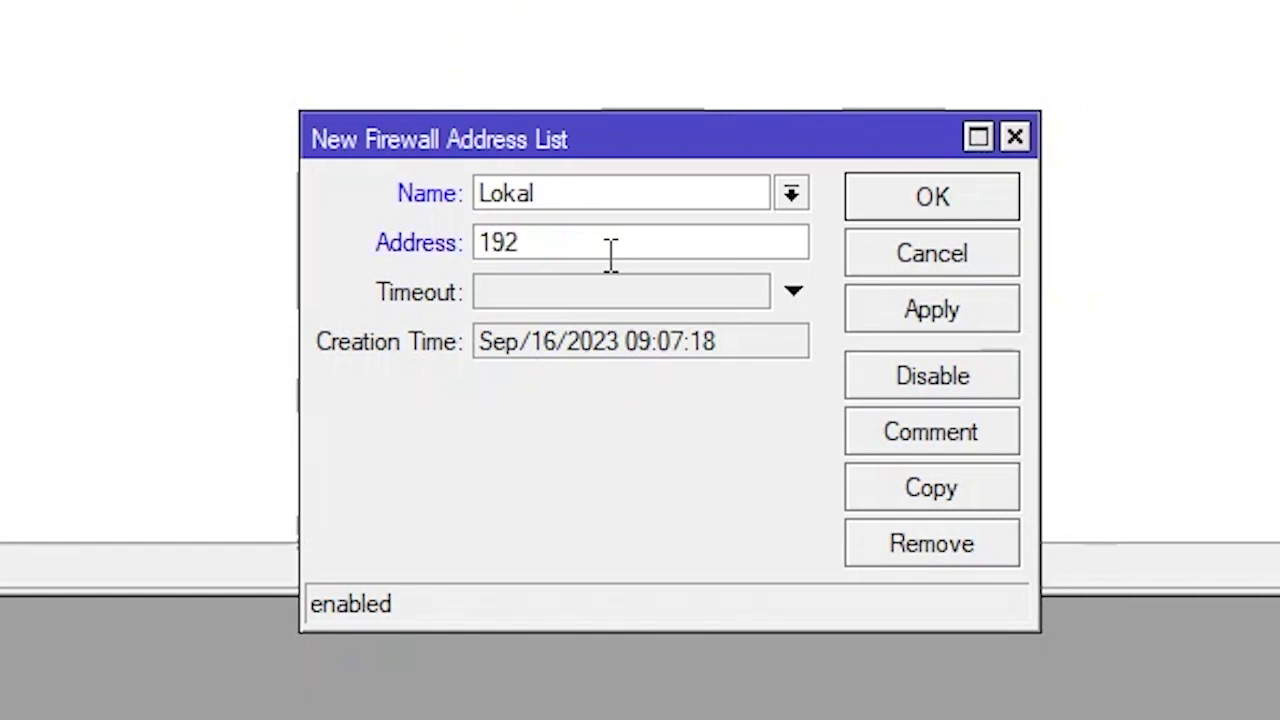
key(BackSpace)
key(BackSpace)
text(0.10.10.)
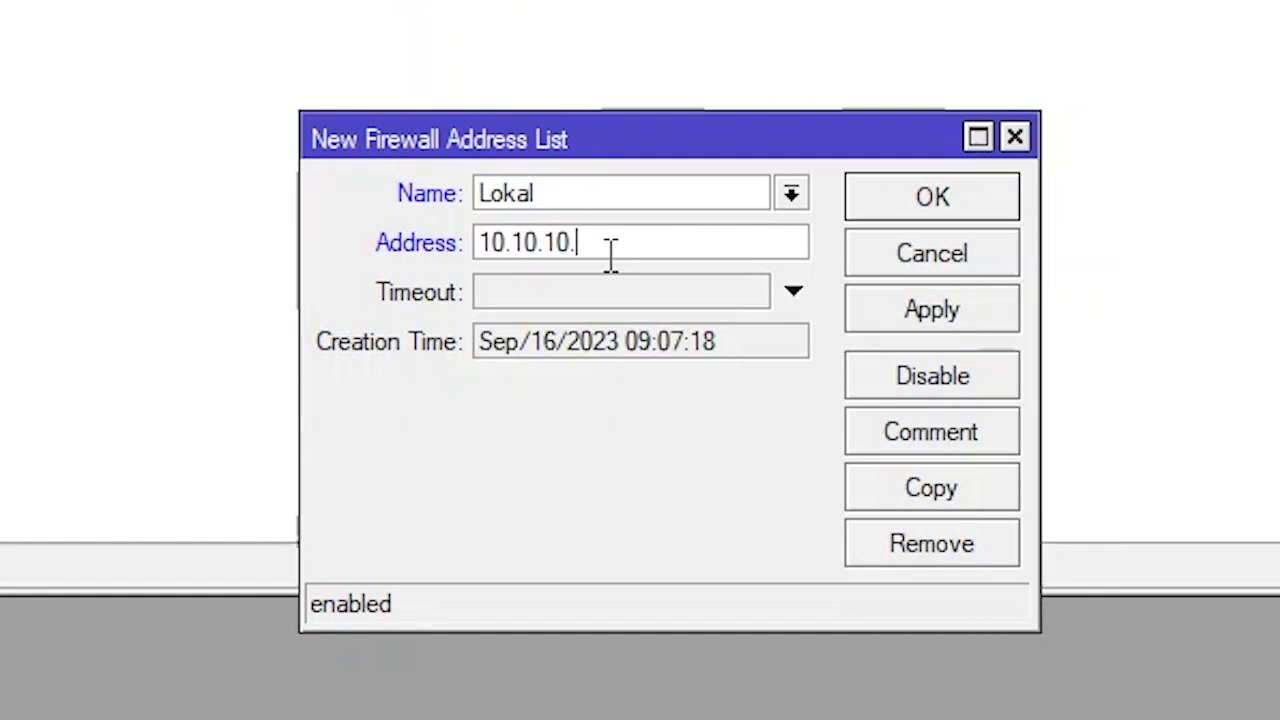
text(0/24)
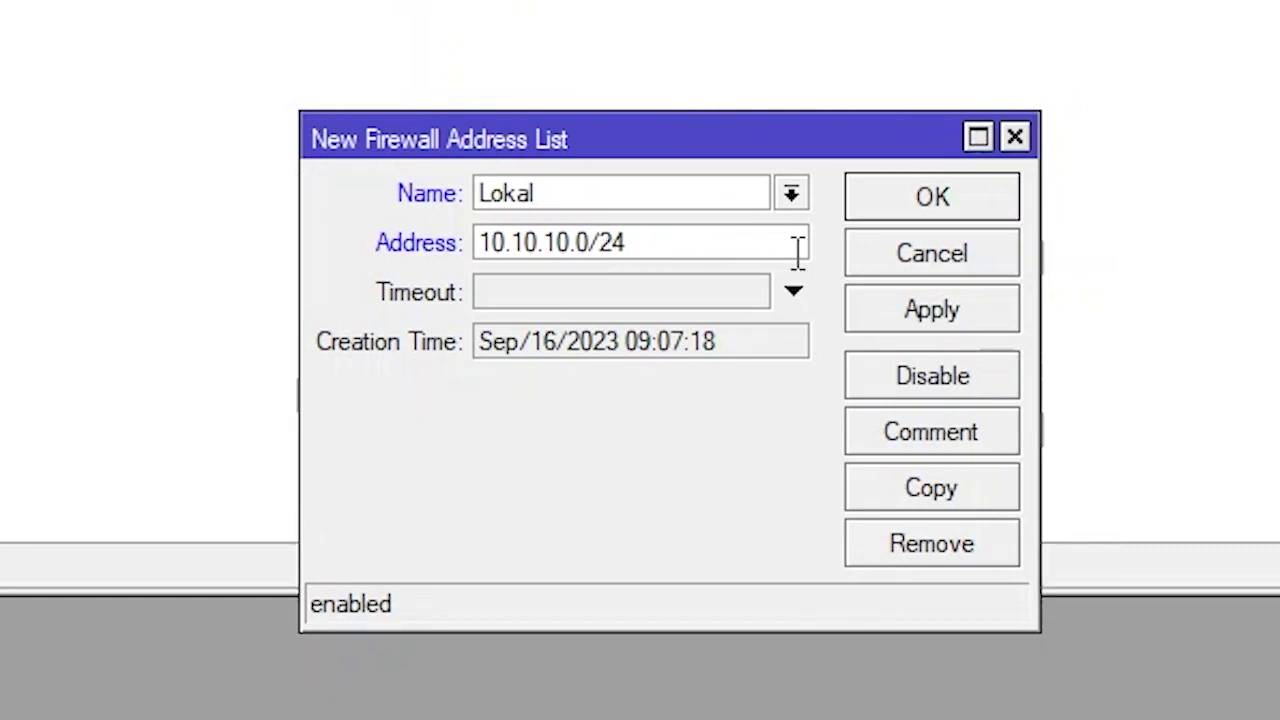
click(925, 312)
click(930, 205)
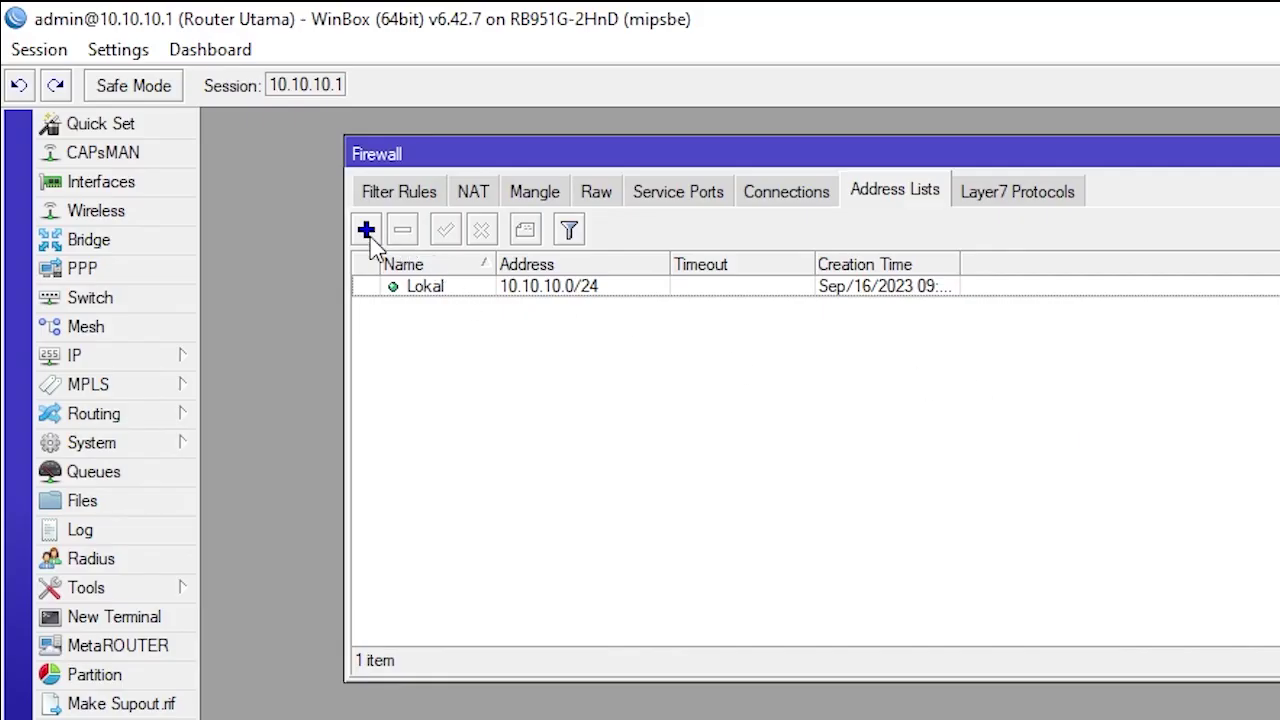
Add 172.20.20.0/24 to the Lokal address list
click(366, 230)
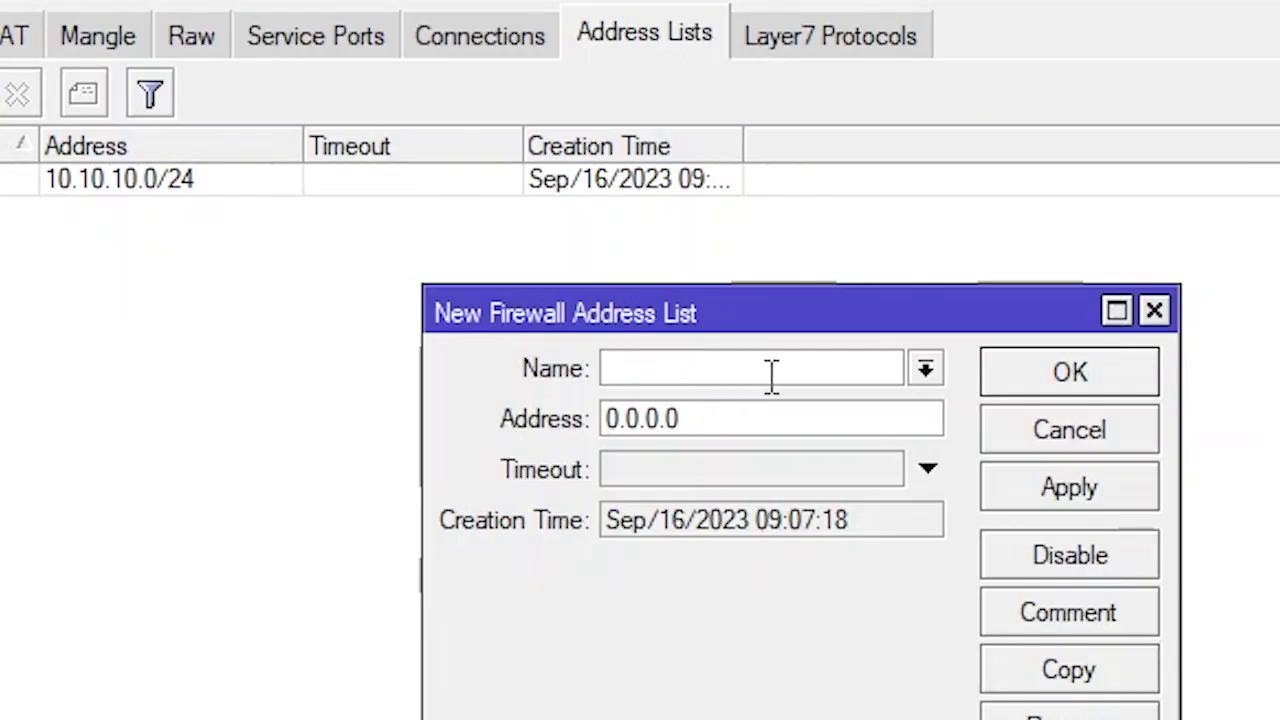
text(Lokal)
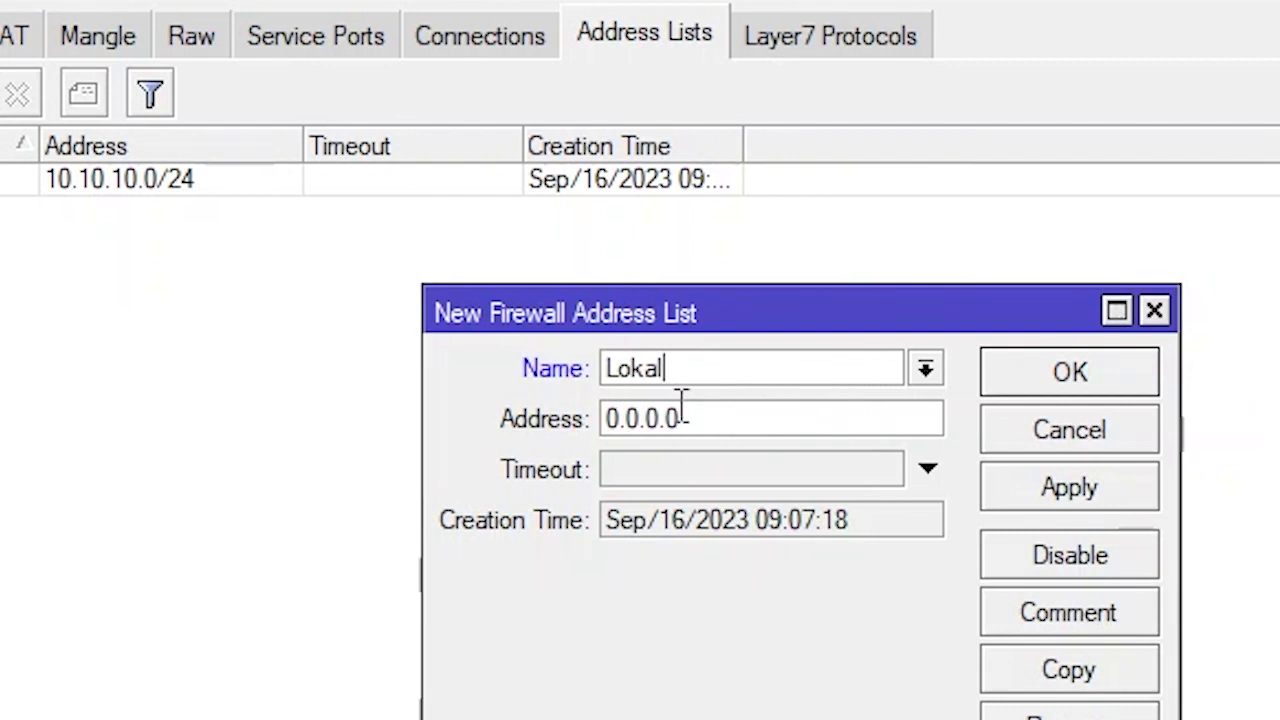
double_click(763, 431)
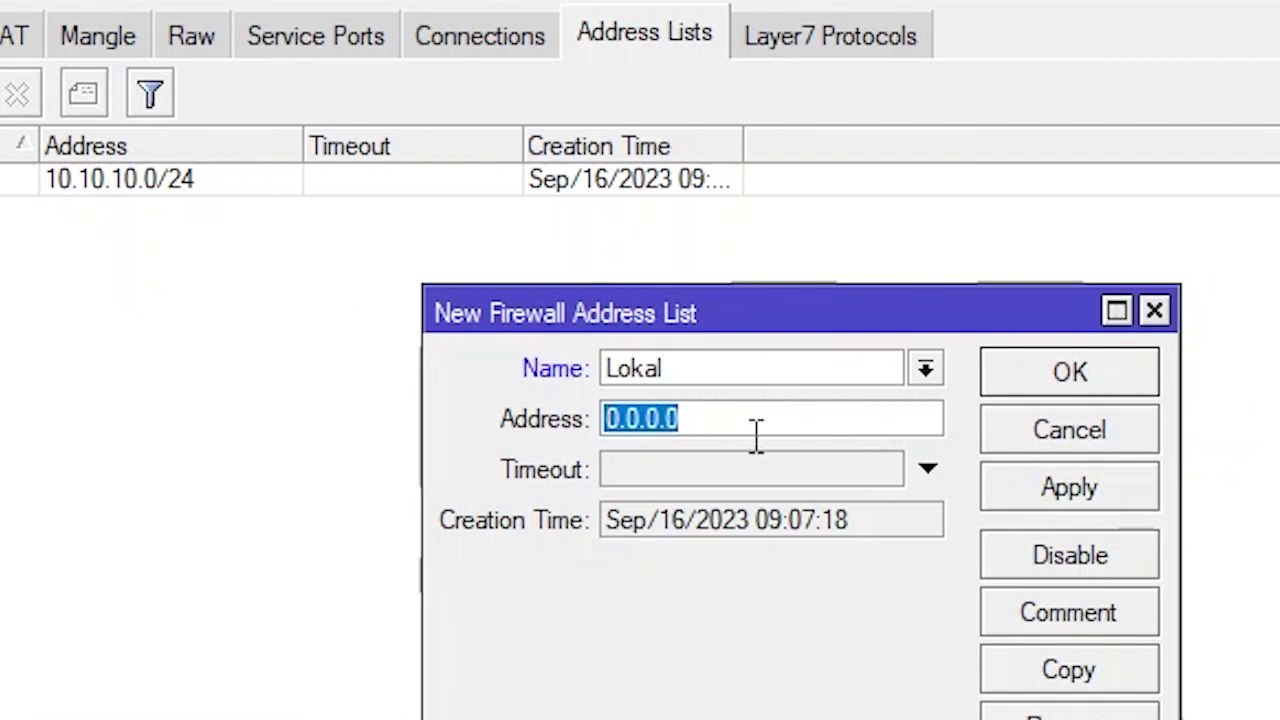
text(172.)
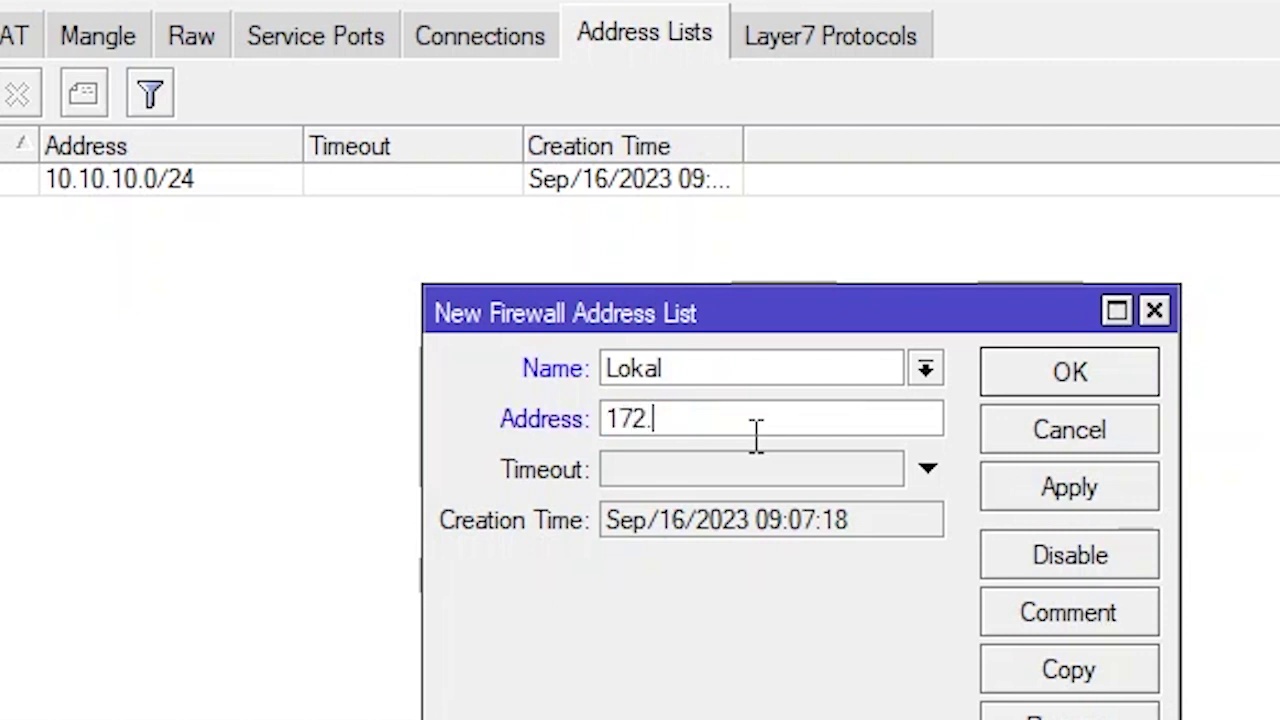
text(20.20.)
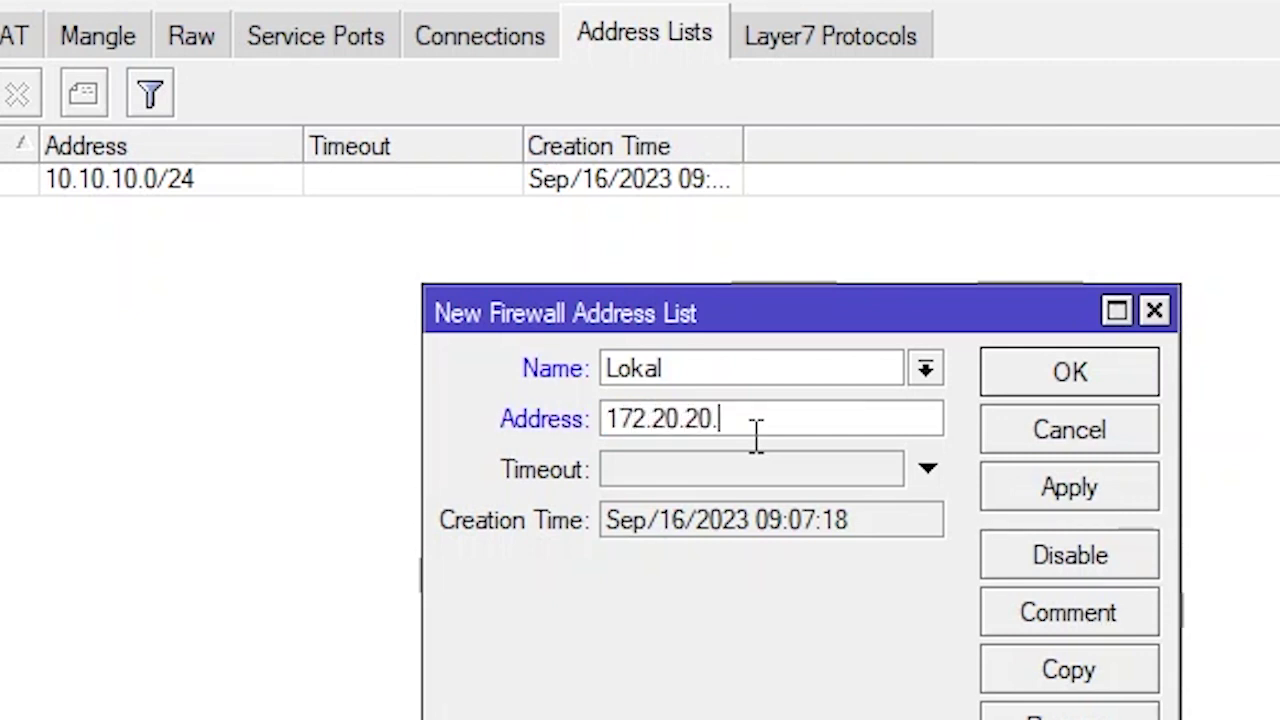
text(0/24)
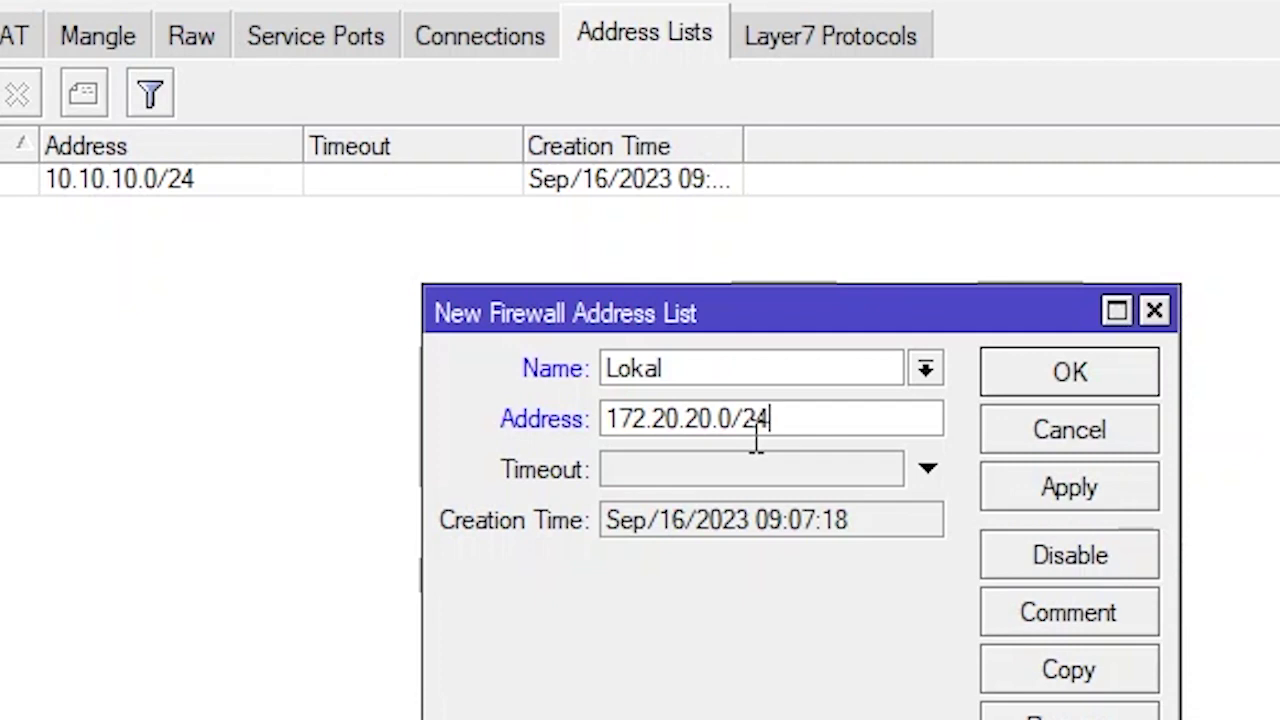
click(1075, 487)
click(1069, 390)
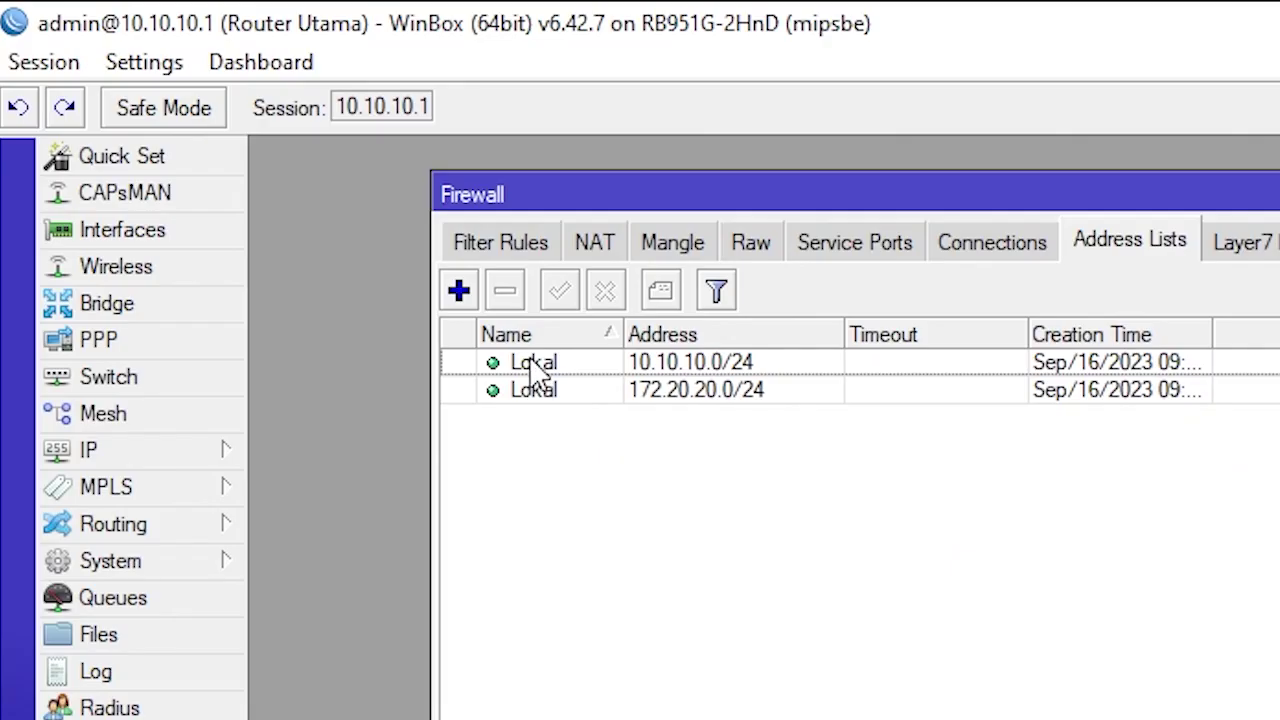
Review both Lokal entries, then switch to the Mangle rules
click(536, 365)
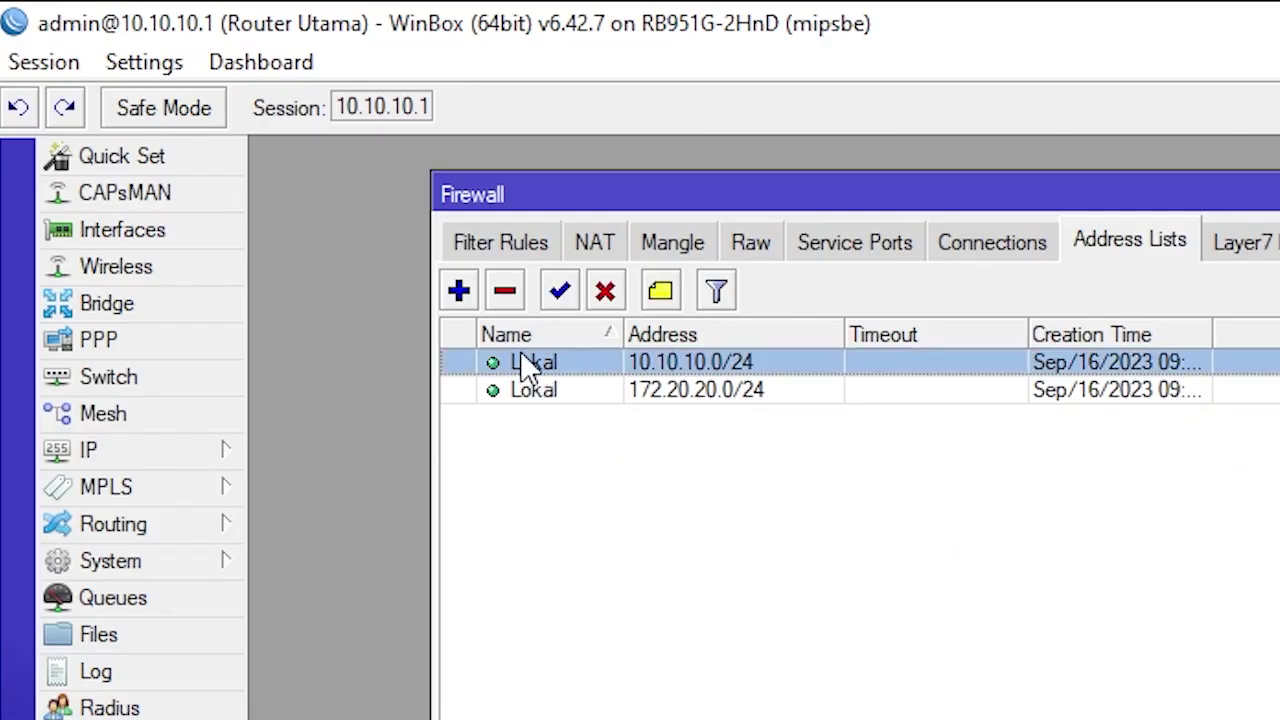
click(758, 386)
key(Up)
key(Down)
key(Up)
key(Down)
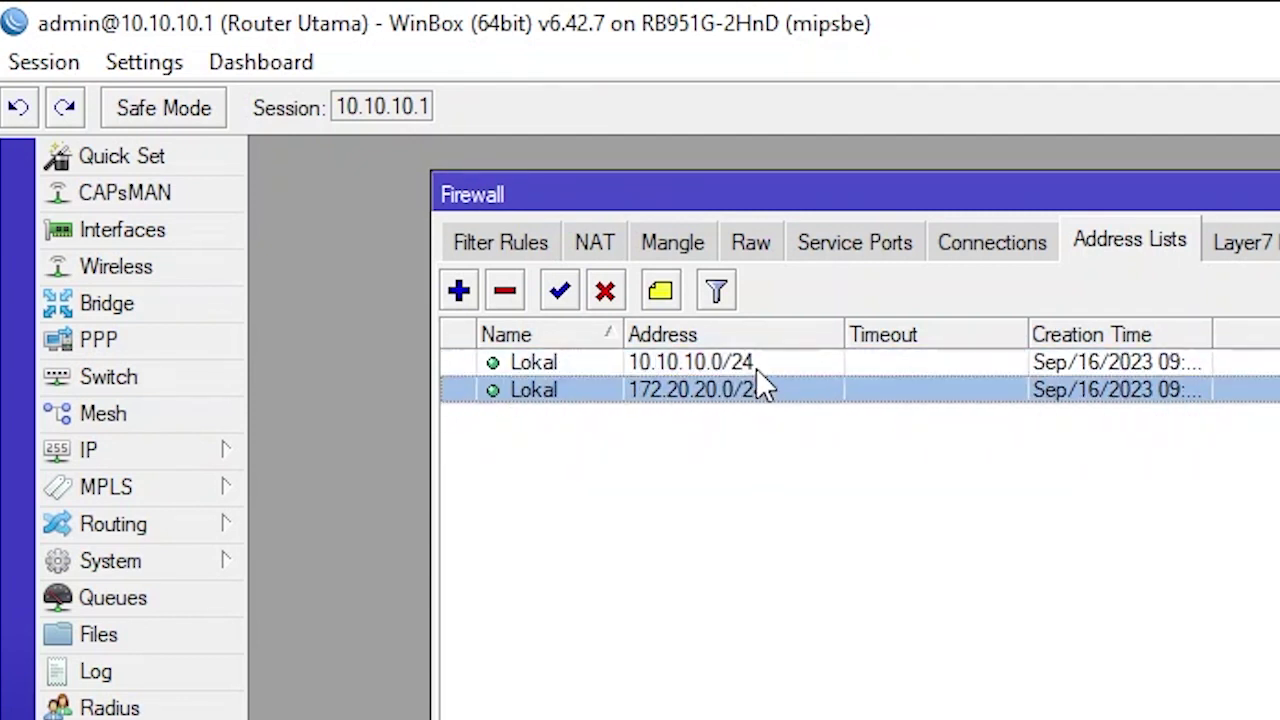
key(Up)
click(767, 390)
click(760, 363)
click(541, 390)
click(686, 247)
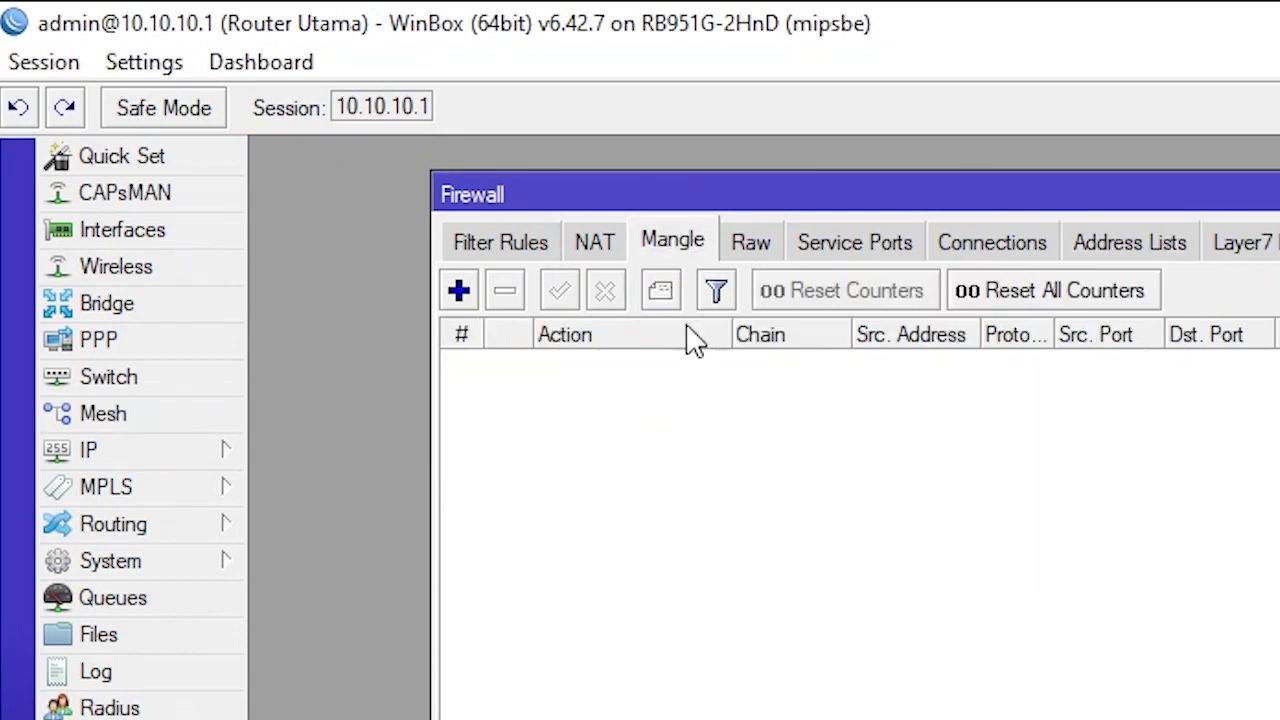
Add a new mangle rule and view its General tab settings
click(458, 290)
drag(891, 439, 905, 387)
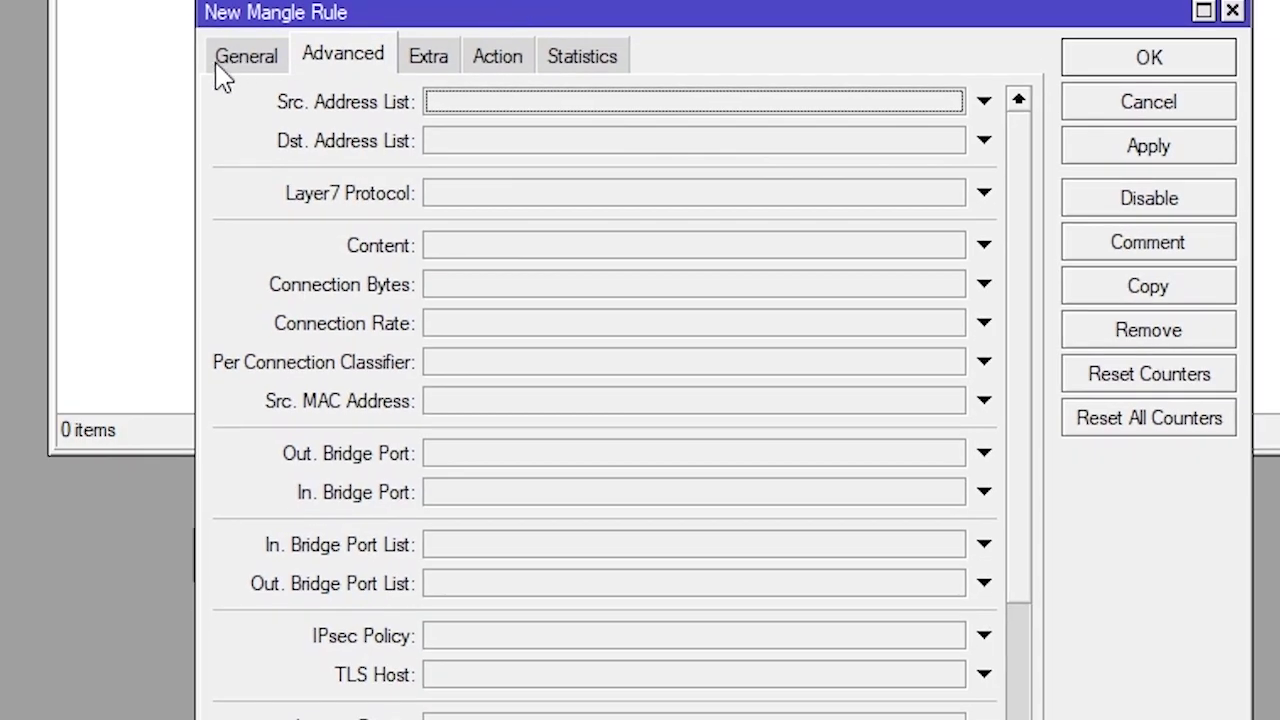
click(624, 438)
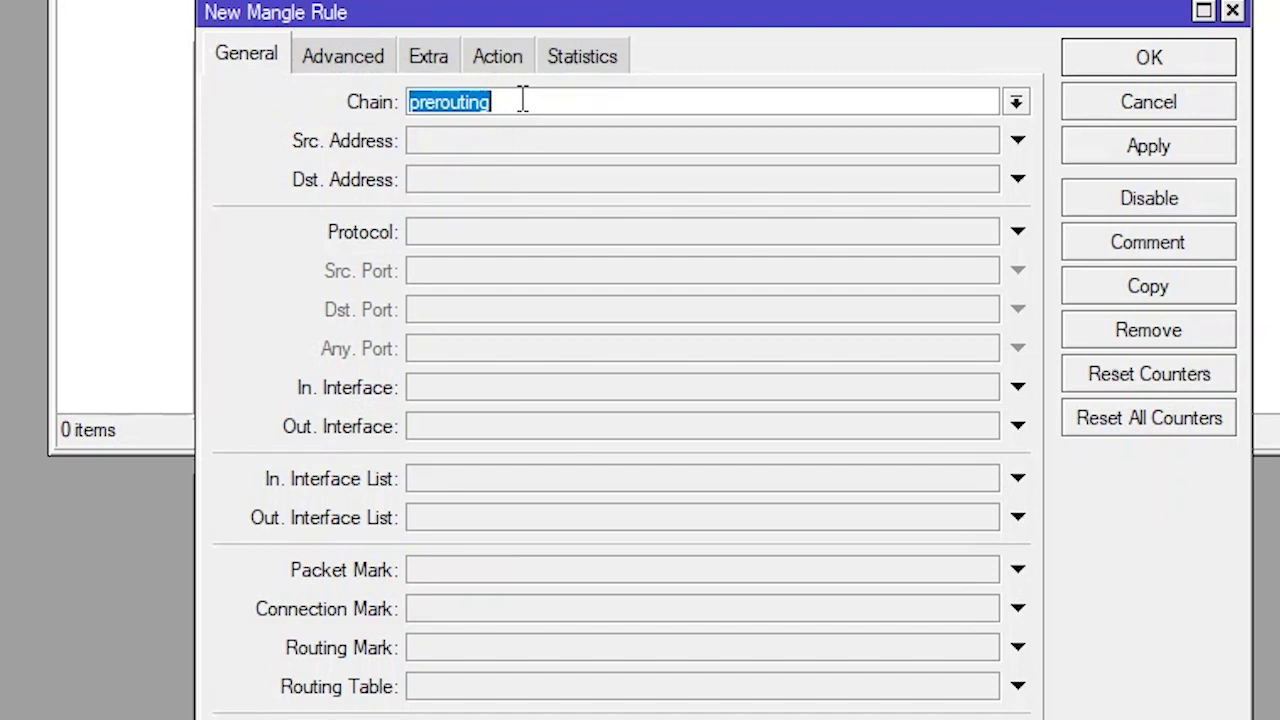
On the Advanced tab, match source address list Lokal and destination address list !Lokal
drag(711, 25, 645, 57)
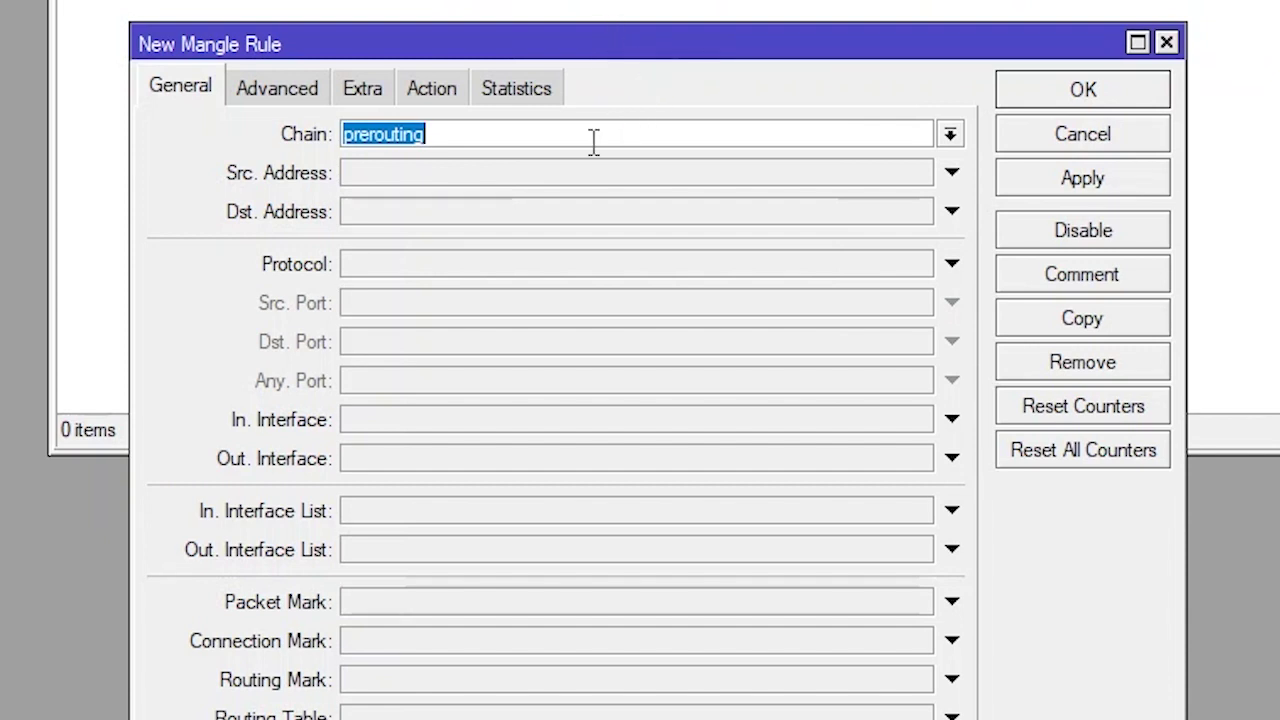
click(274, 92)
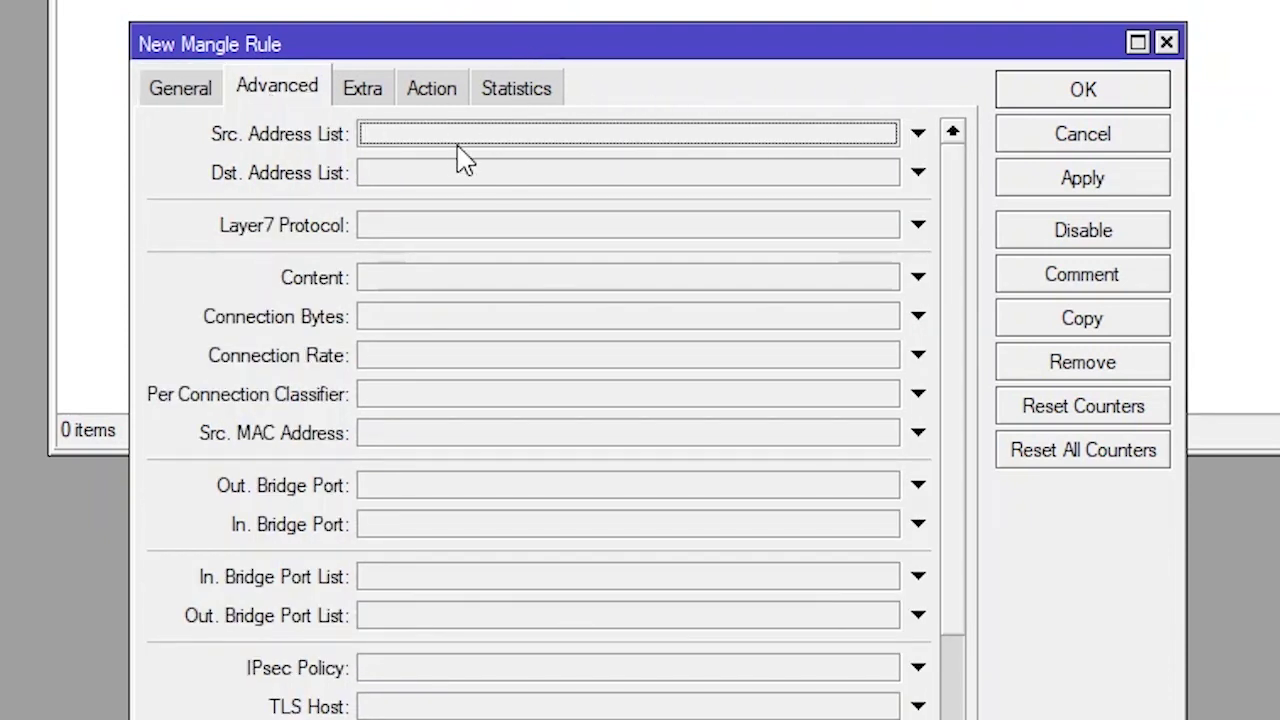
click(660, 139)
click(886, 134)
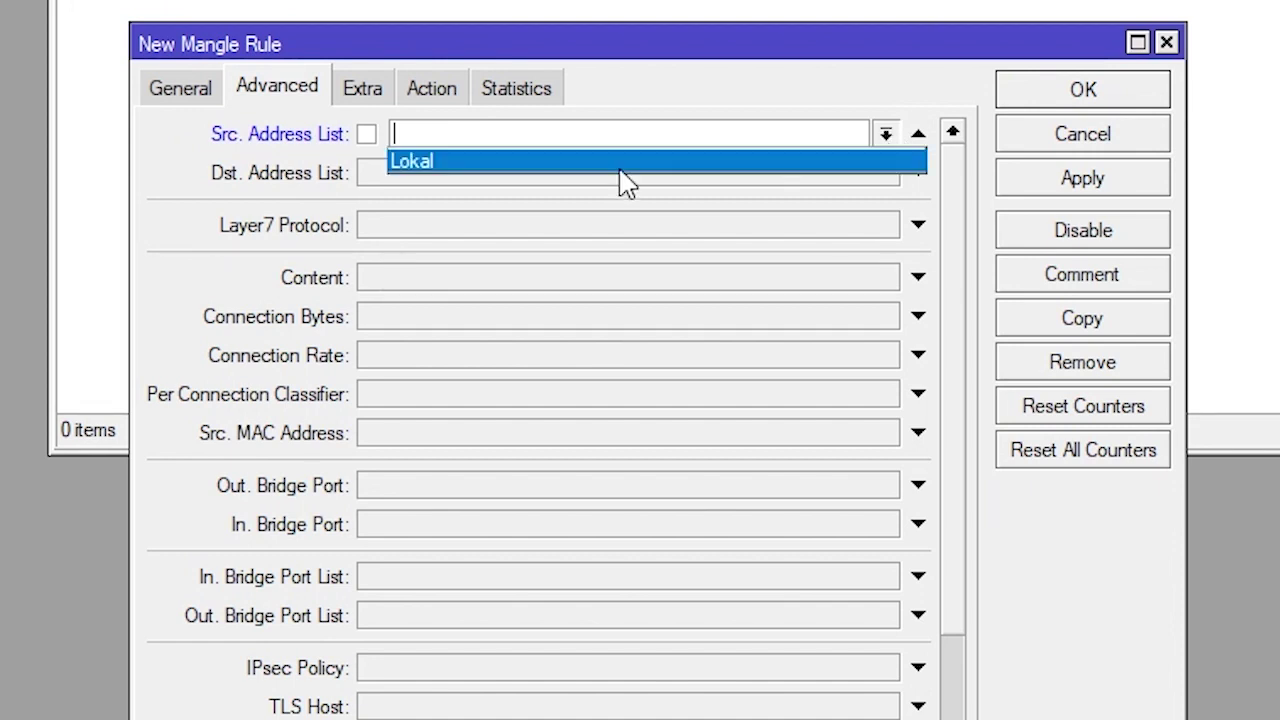
click(558, 165)
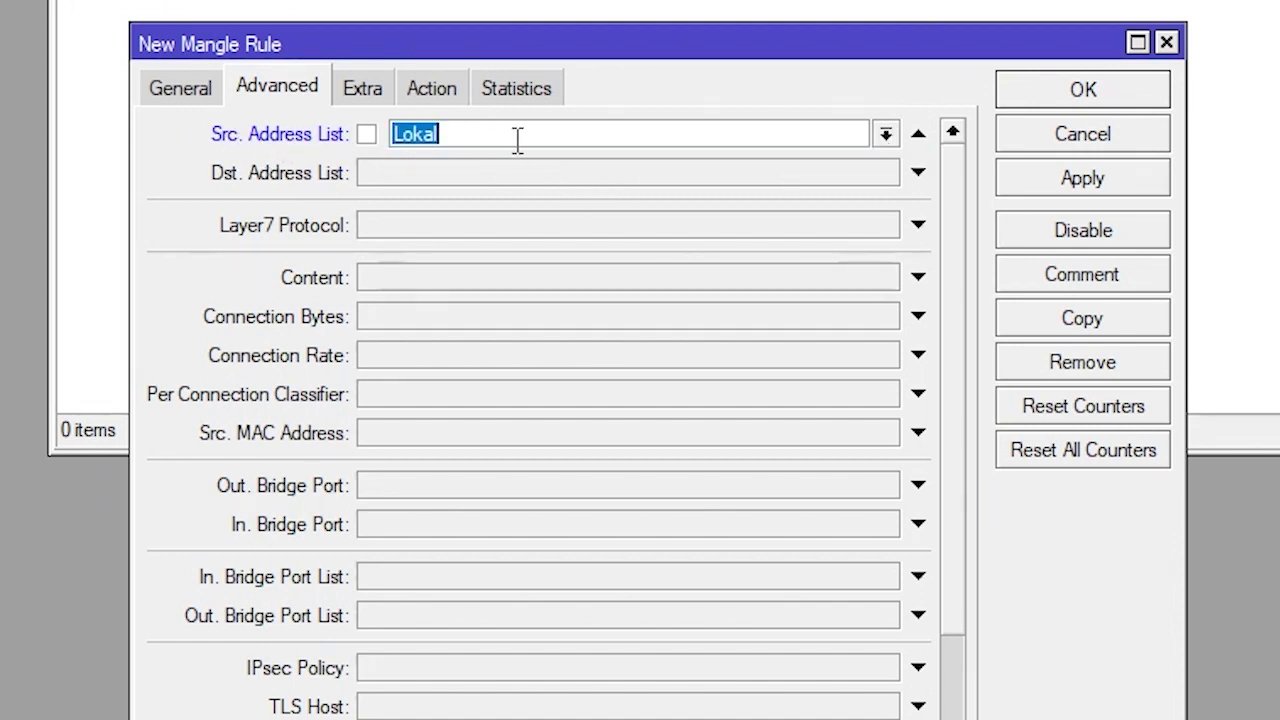
click(743, 178)
click(885, 173)
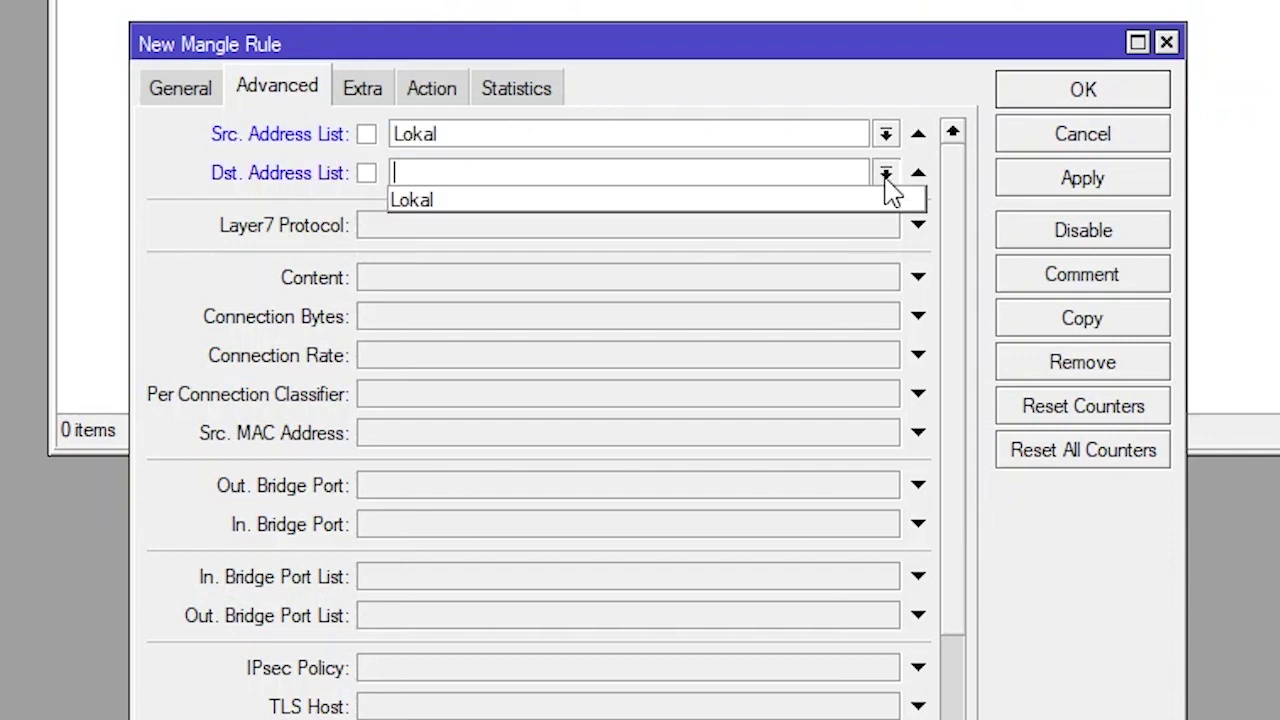
click(440, 205)
click(366, 173)
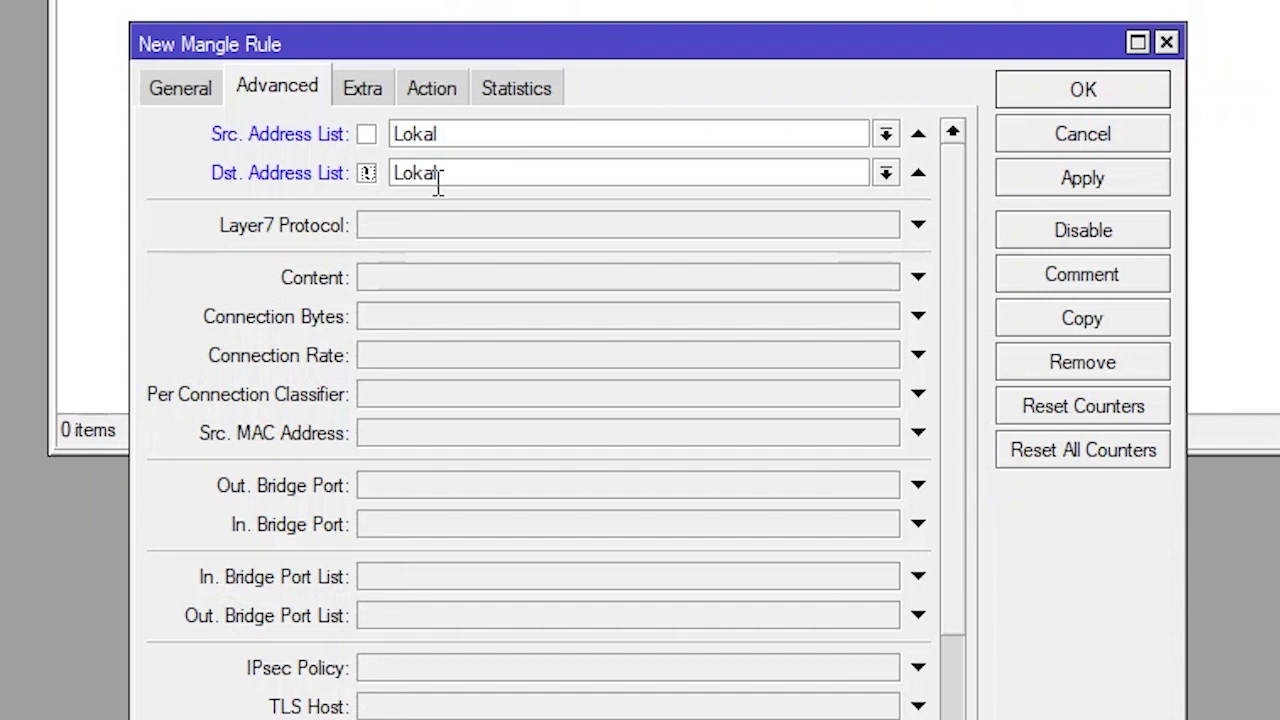
Set the per connection classifier to src address and port with 2/0
click(240, 396)
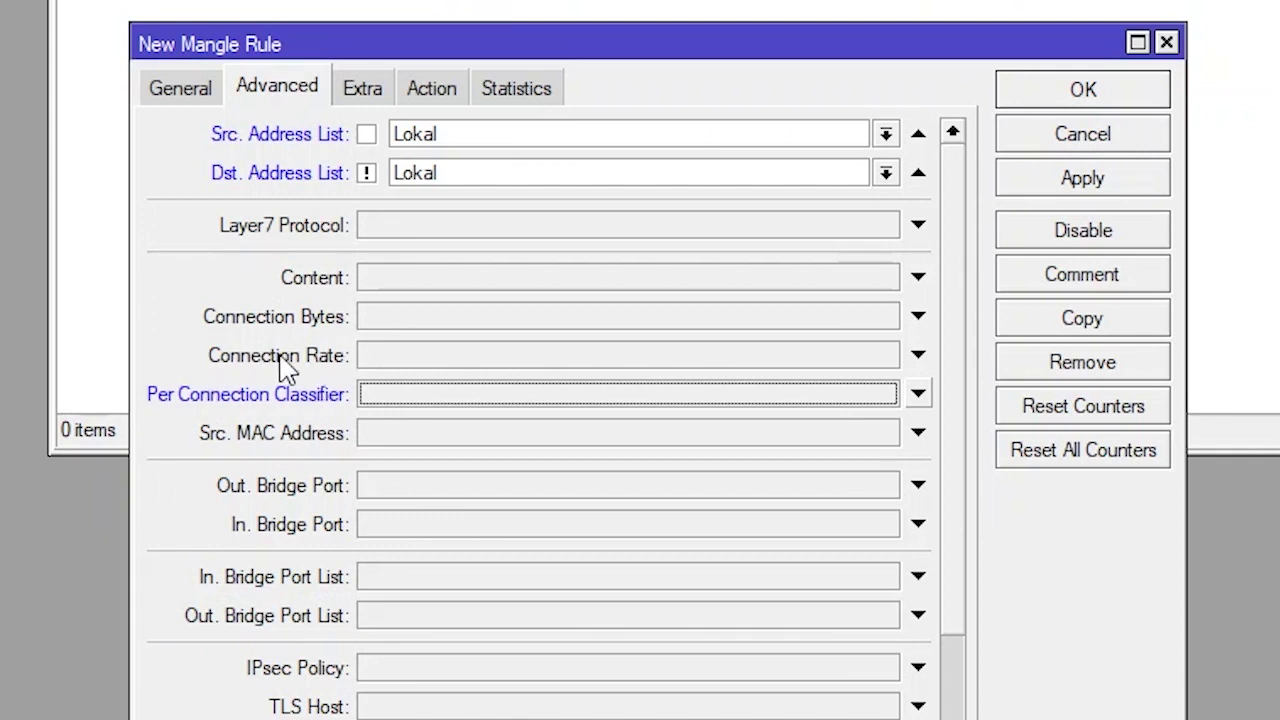
click(404, 400)
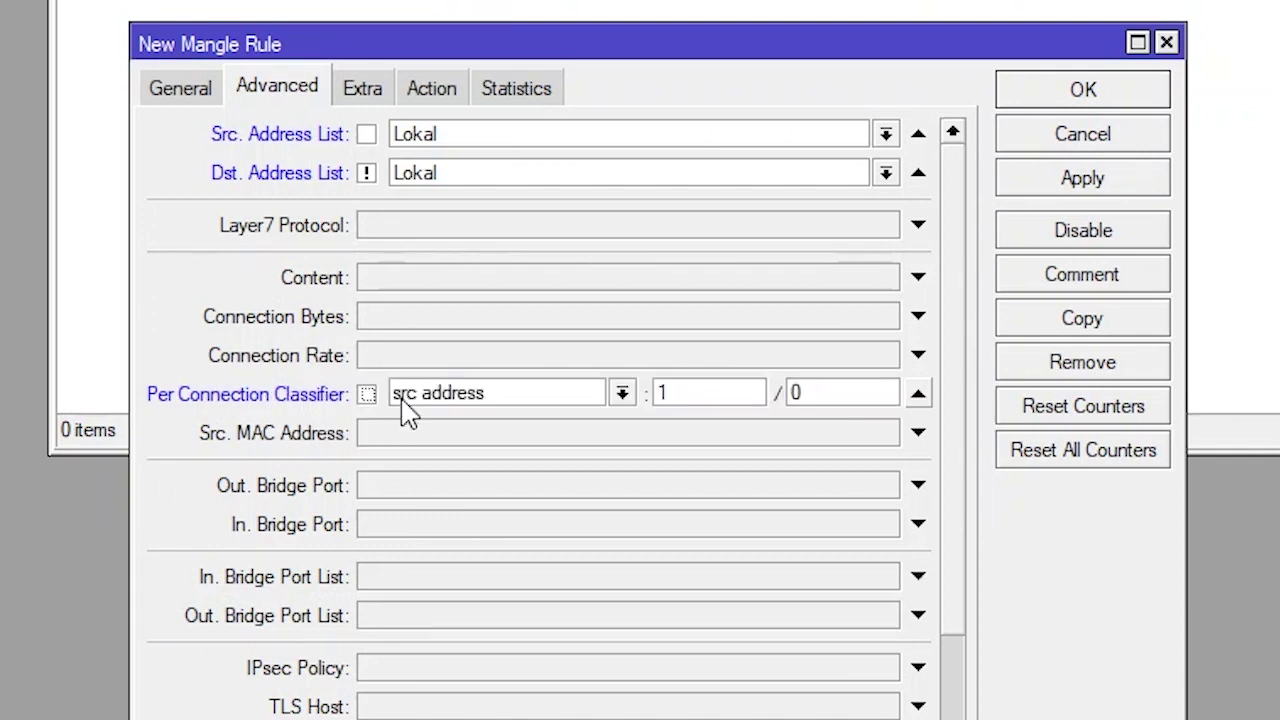
click(622, 396)
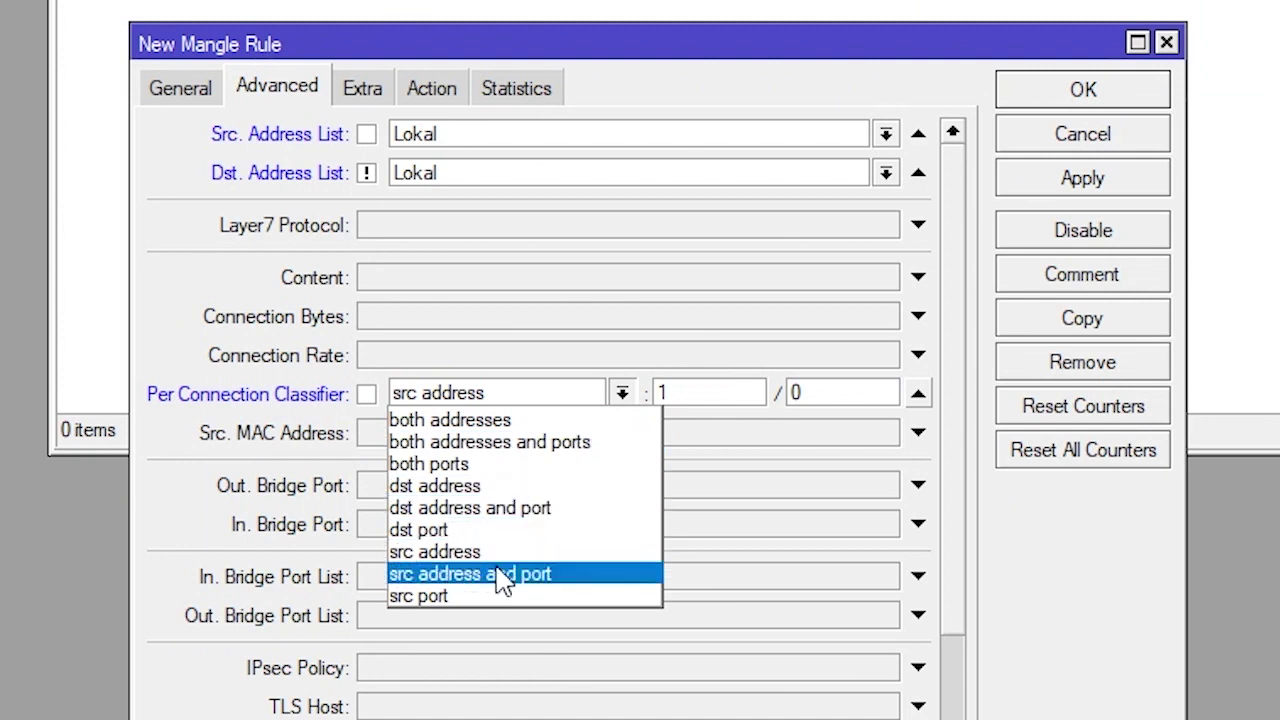
click(555, 578)
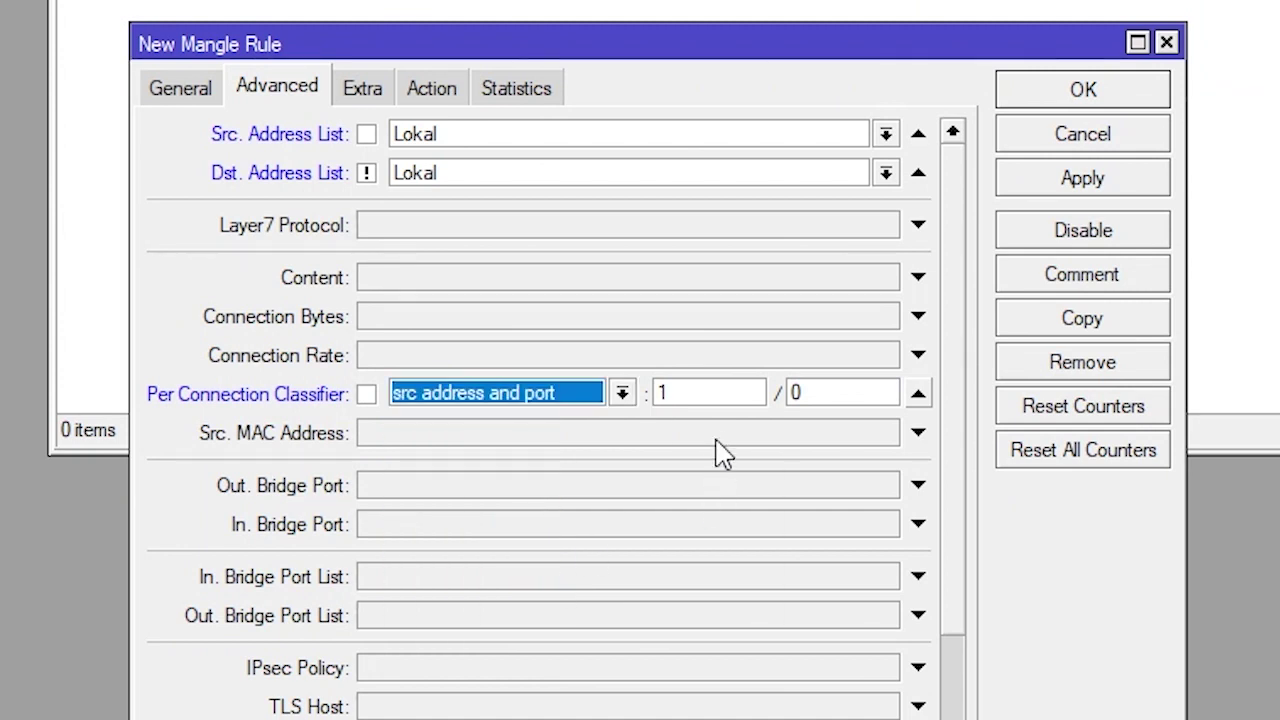
click(715, 393)
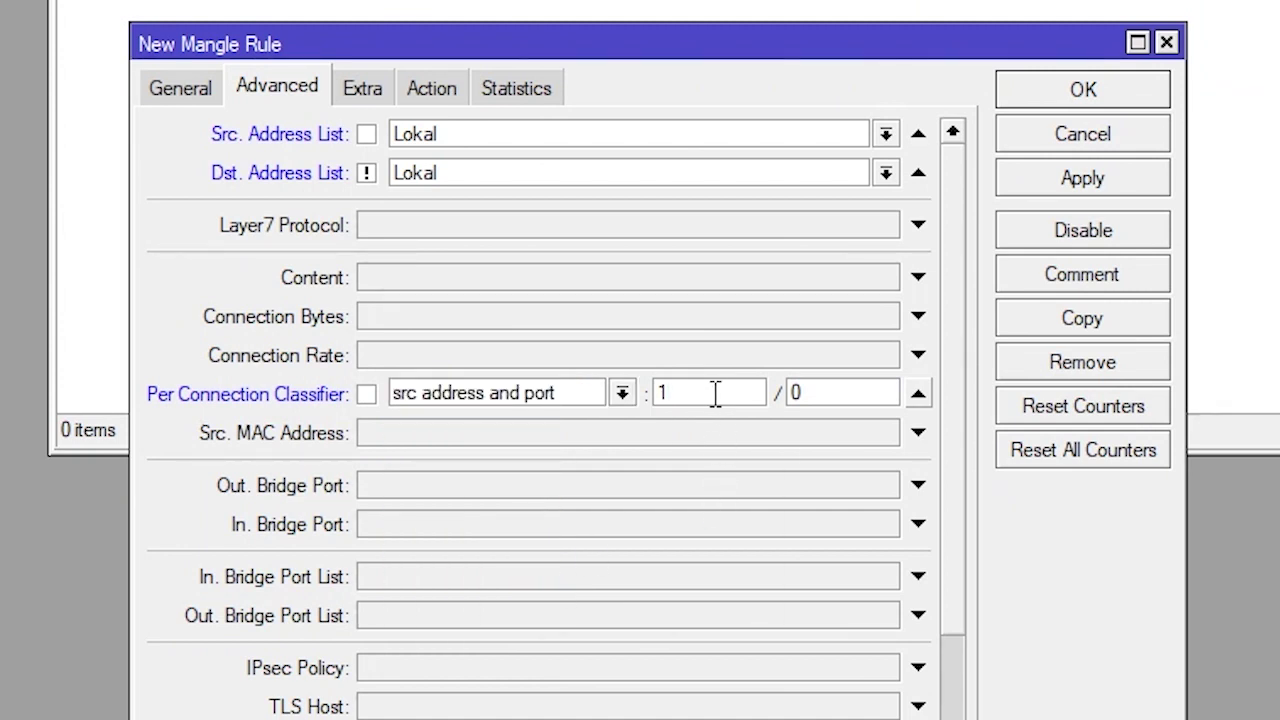
drag(685, 394, 652, 424)
click(731, 398)
drag(831, 397, 783, 410)
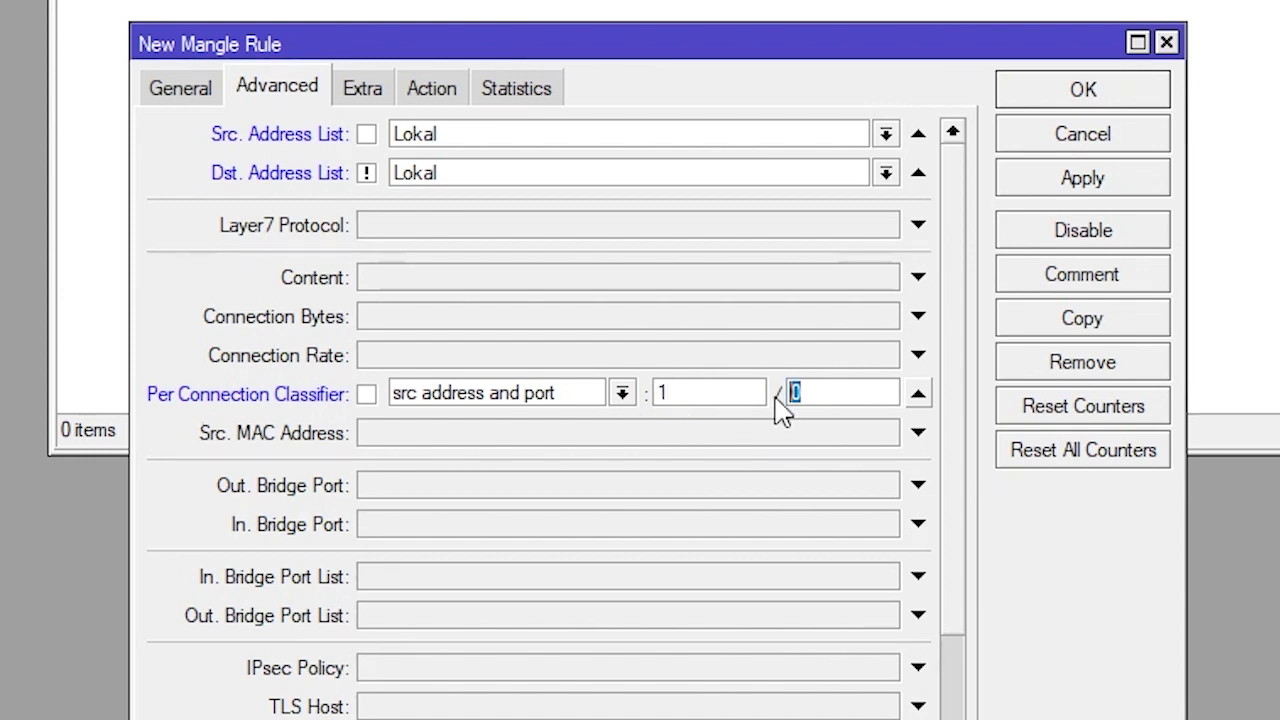
click(751, 392)
double_click(741, 402)
text(2)
double_click(843, 397)
click(861, 392)
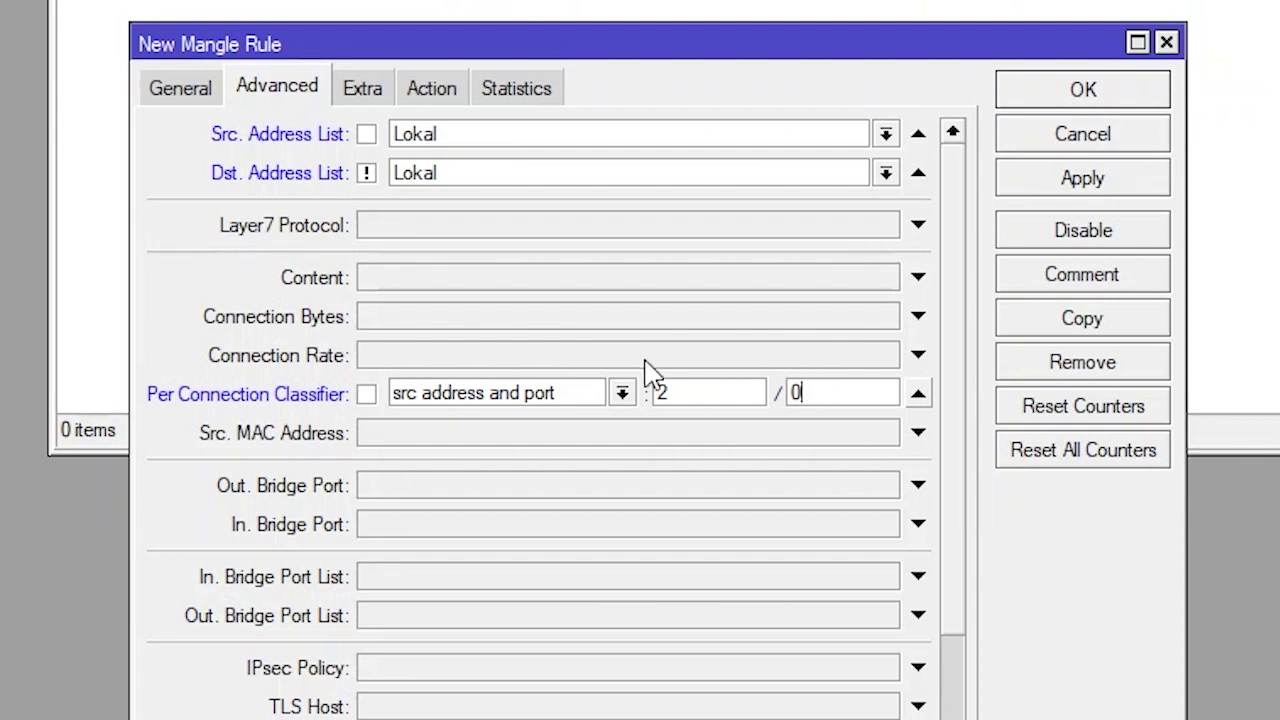
On the Extra tab, set Dst. Address Type to local, inverted
click(366, 94)
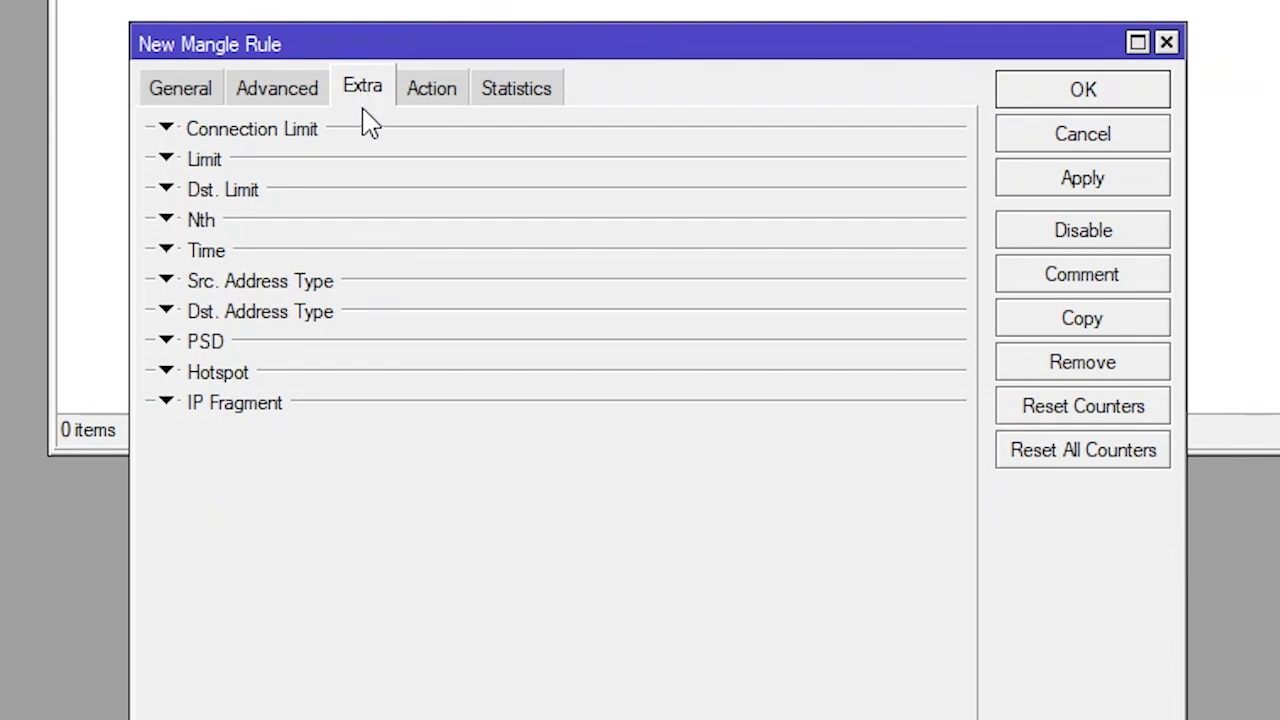
click(167, 311)
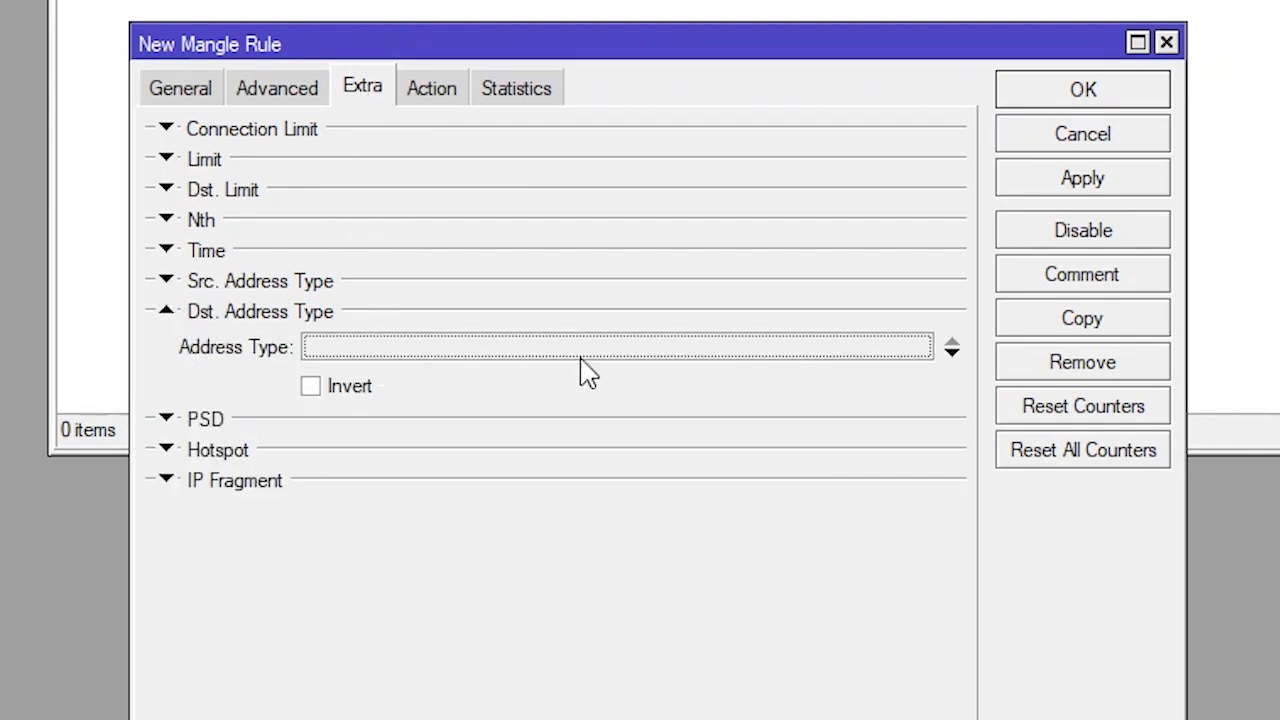
click(640, 350)
click(920, 347)
click(455, 396)
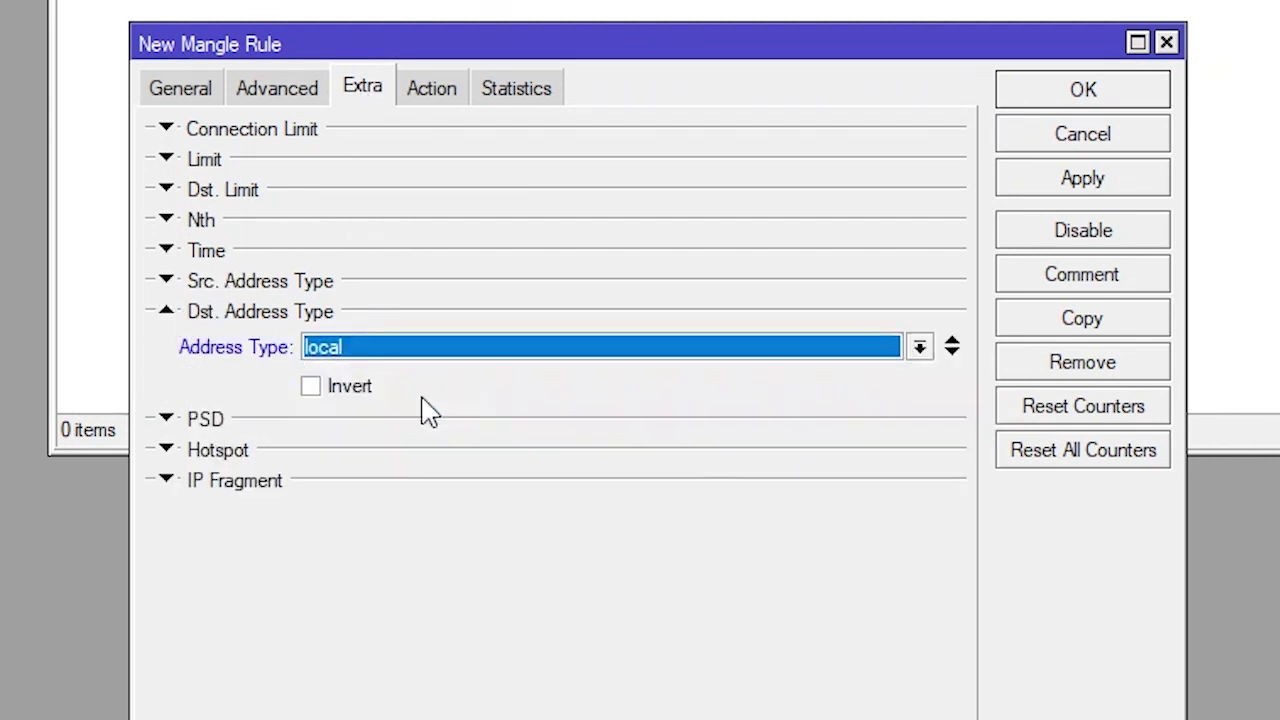
click(314, 390)
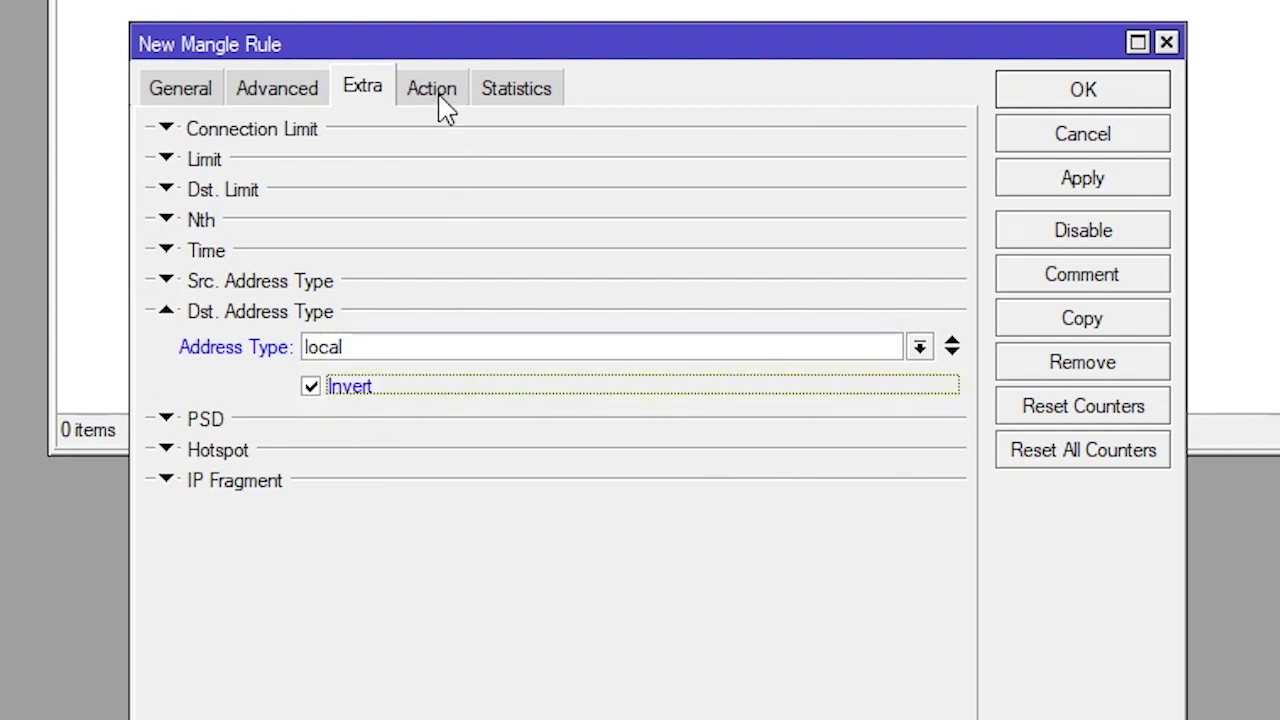
Set the action to mark connection with new connection mark Koneksi-ISP1 and apply
click(440, 98)
click(948, 136)
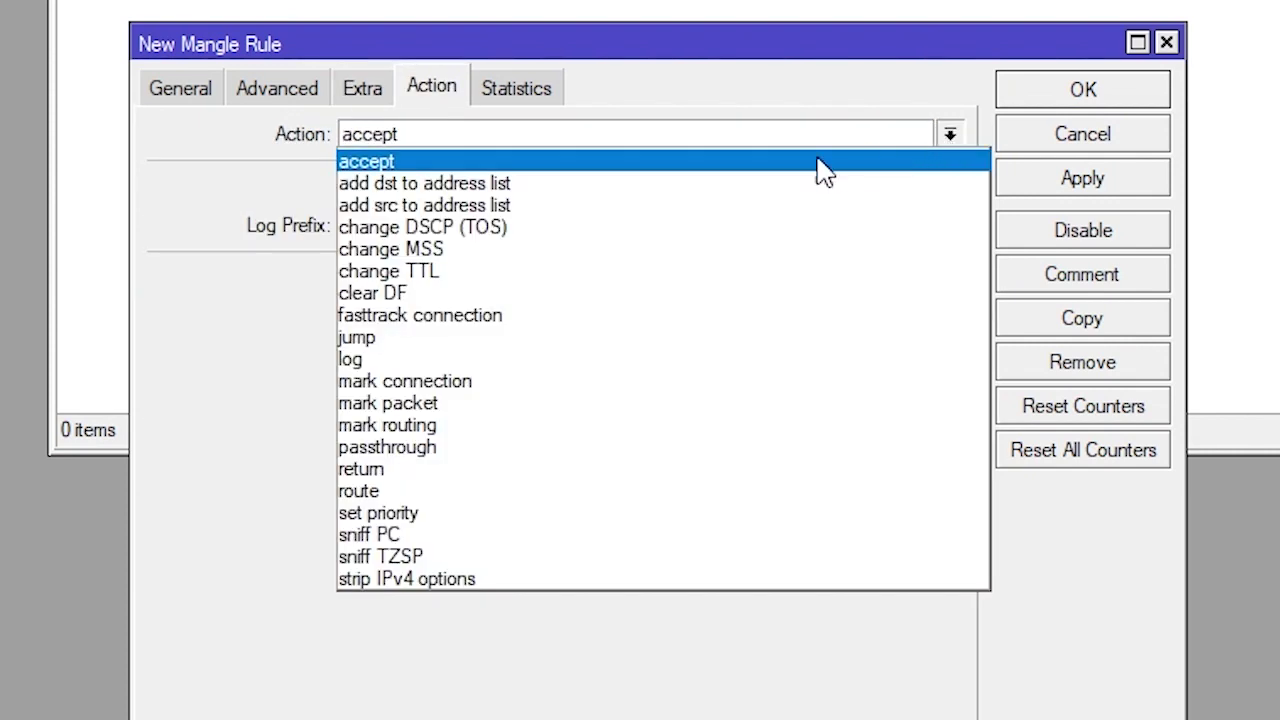
click(460, 383)
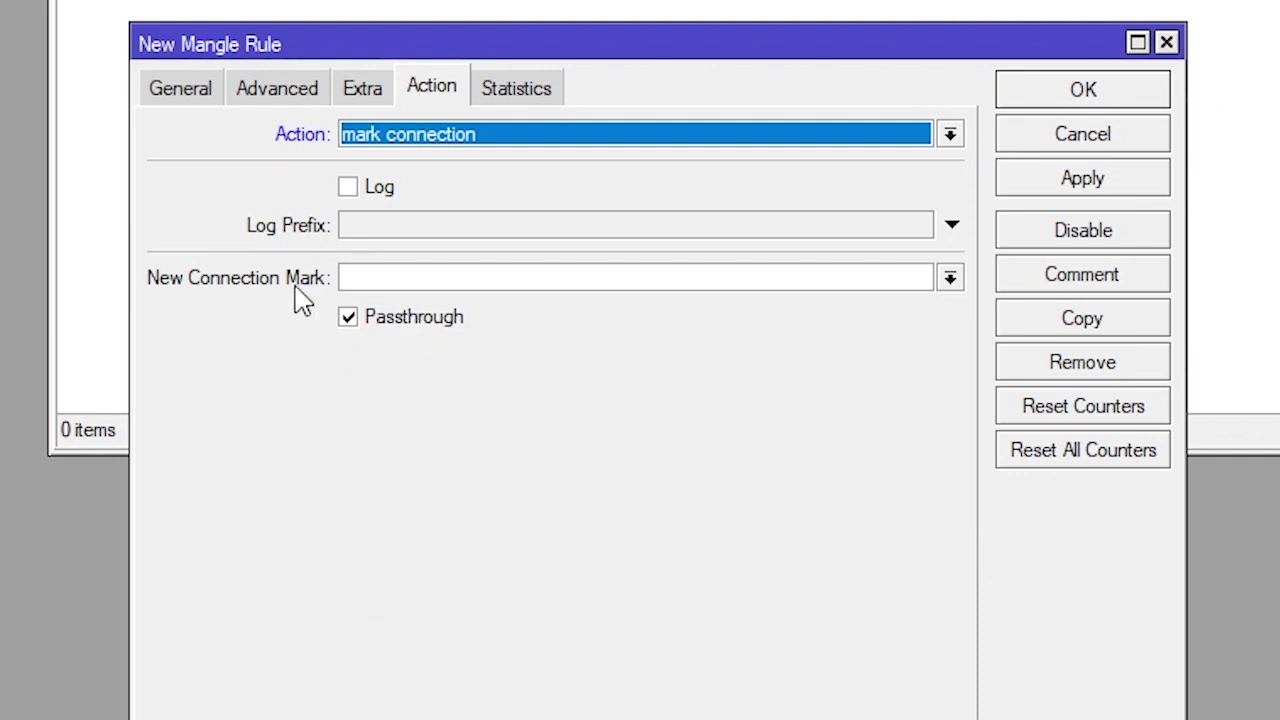
click(597, 278)
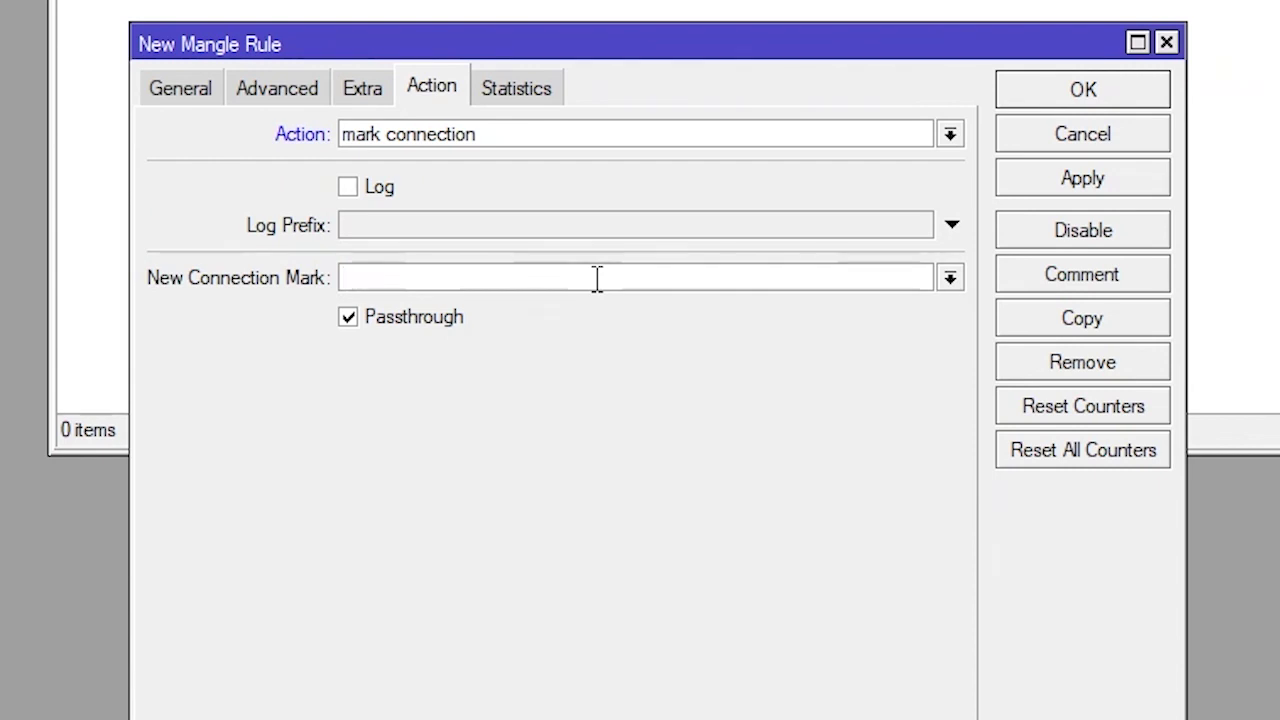
text(Koneksi-ISP1)
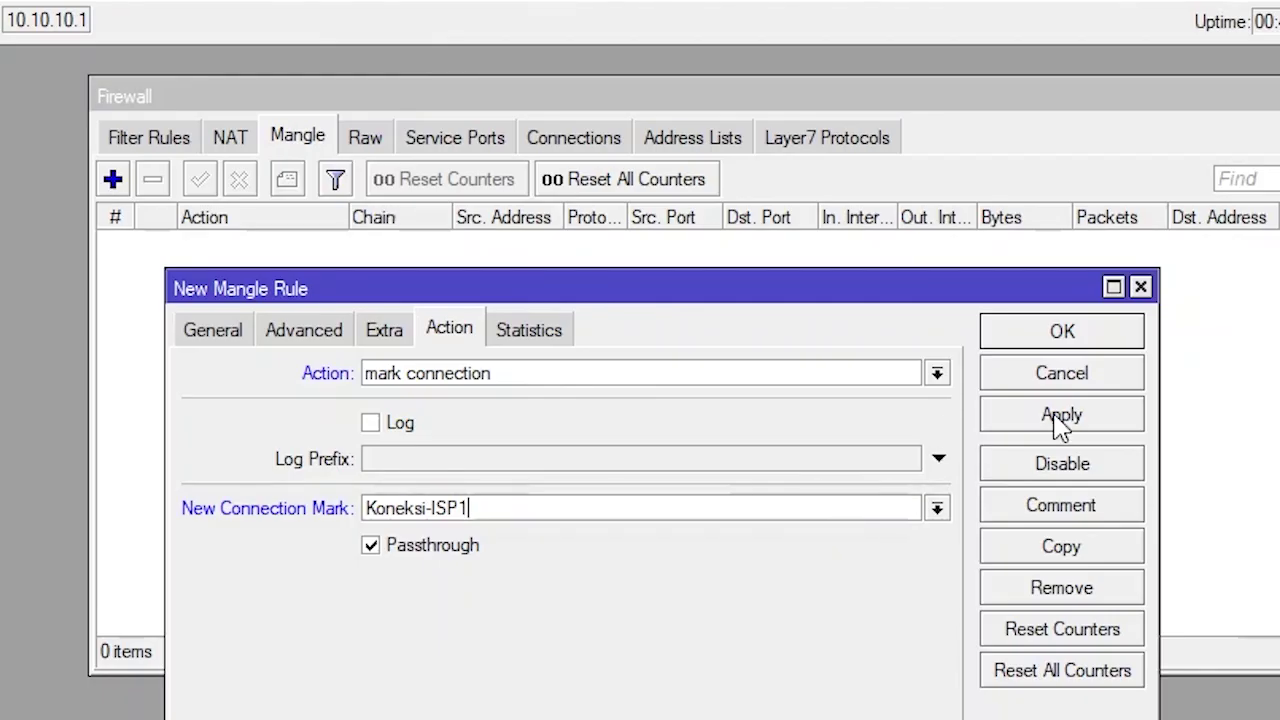
click(1080, 182)
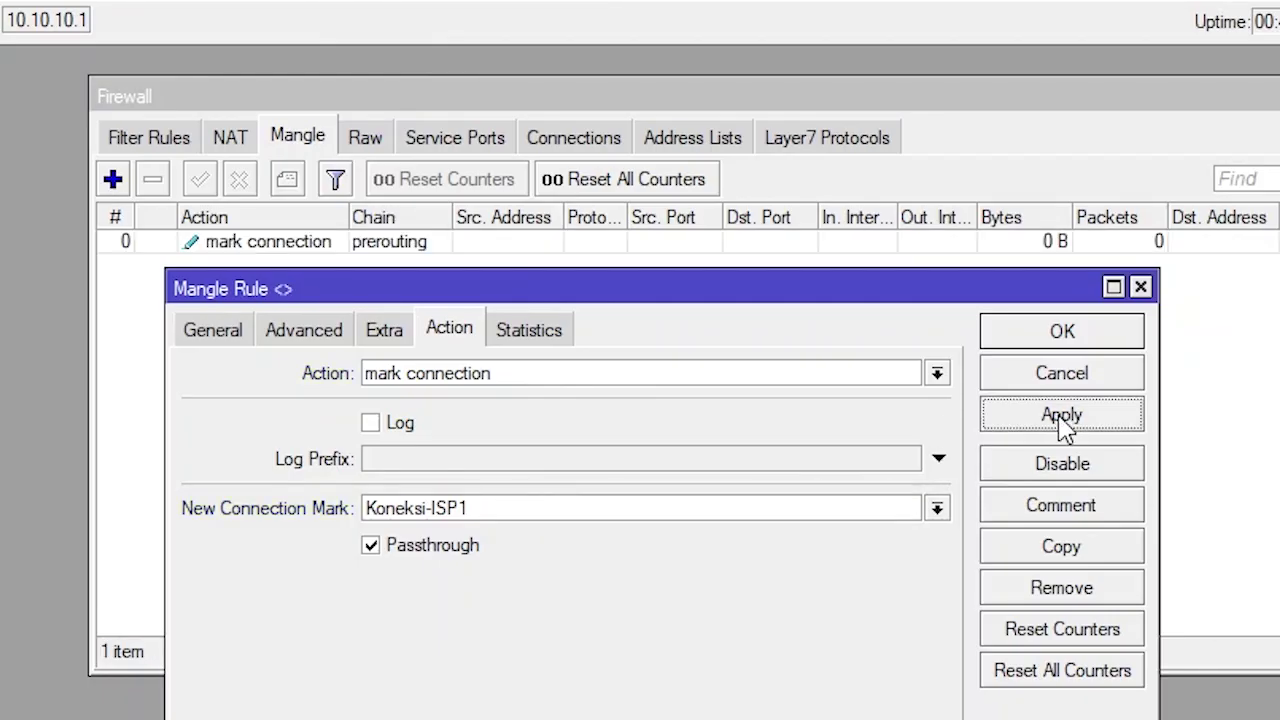
Copy the rule and change its per connection classifier to 2/1
drag(775, 300, 853, 310)
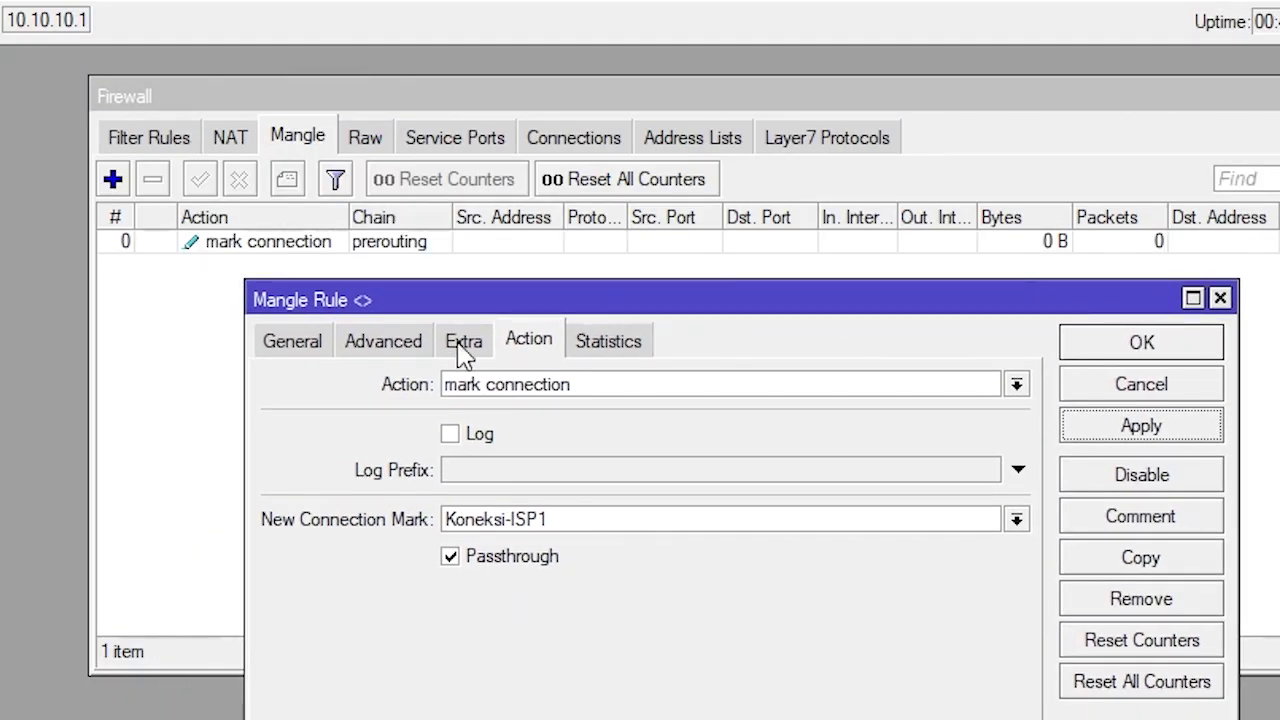
click(300, 343)
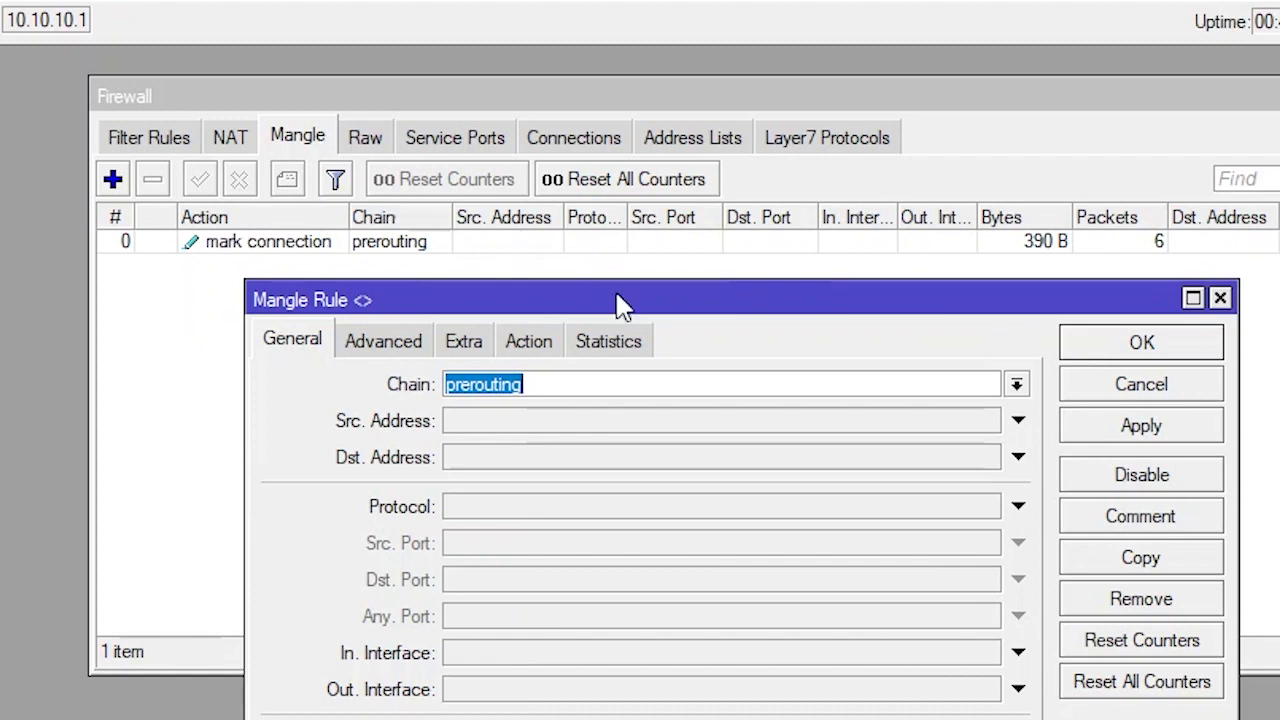
click(1181, 562)
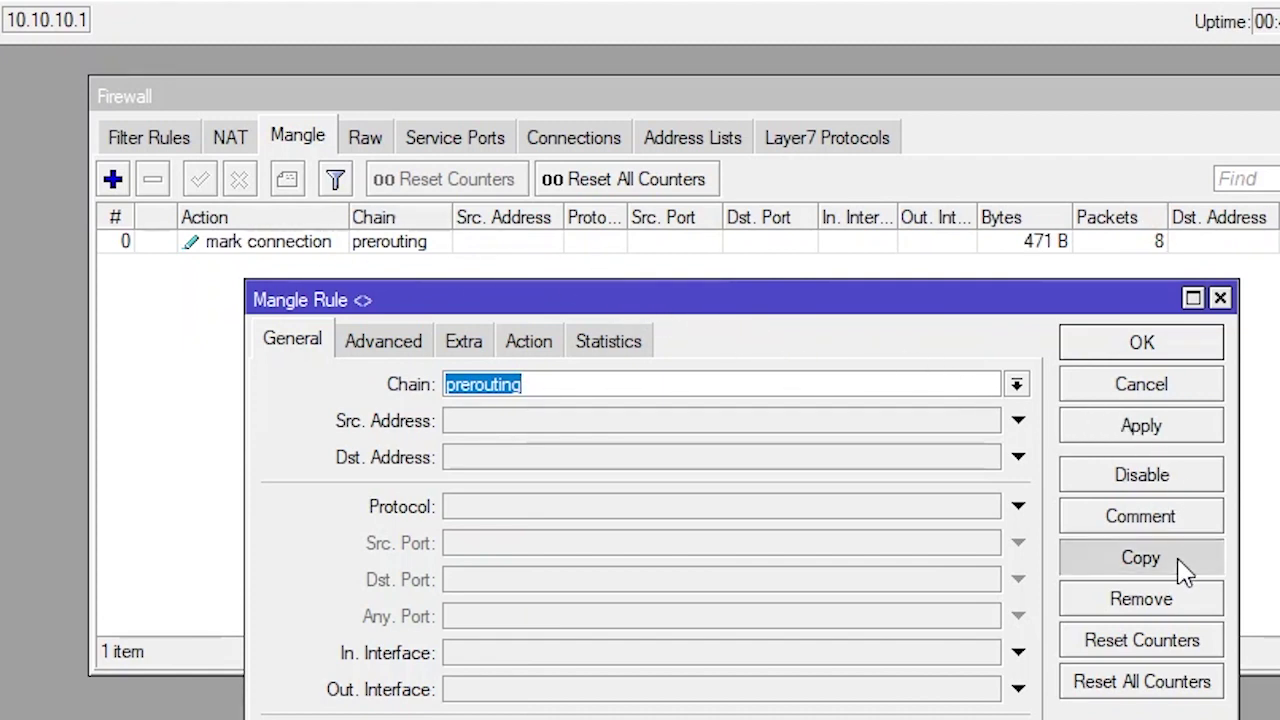
drag(751, 300, 821, 308)
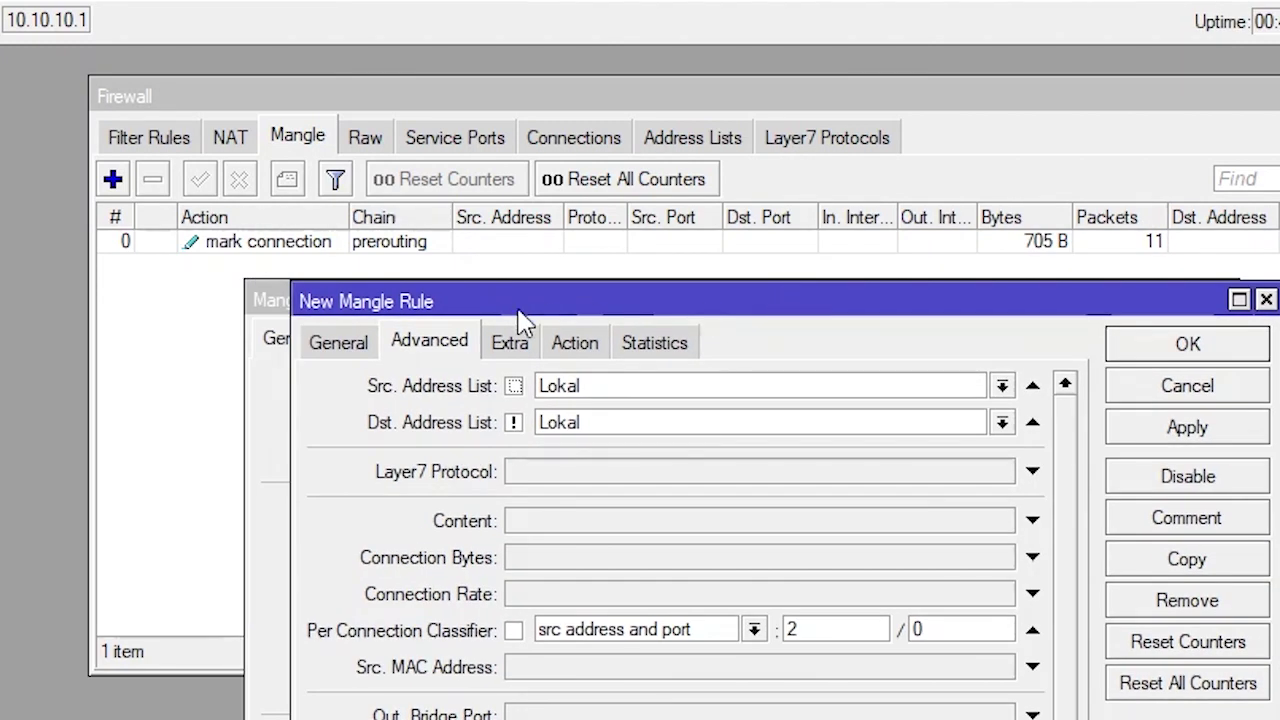
click(332, 348)
click(429, 345)
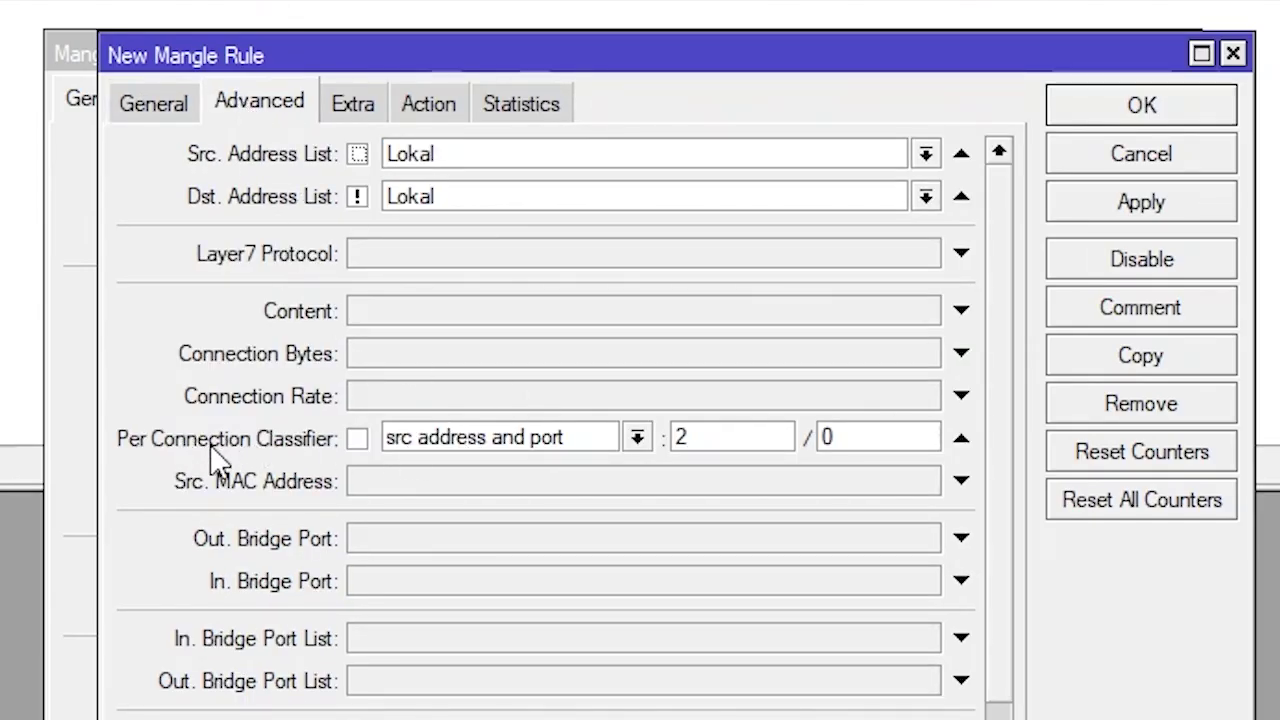
double_click(722, 437)
key(Tab)
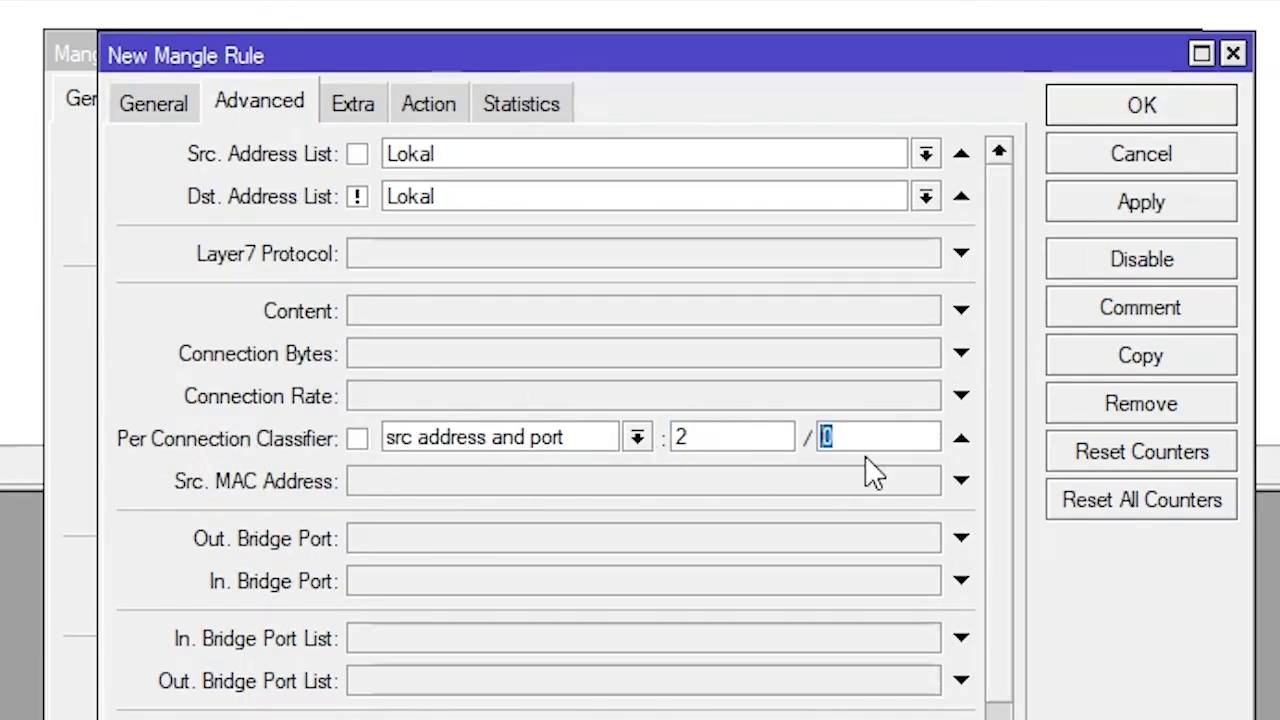
text(1)
Change the copy's new connection mark to Koneksi-ISP2, apply, and close it
click(428, 104)
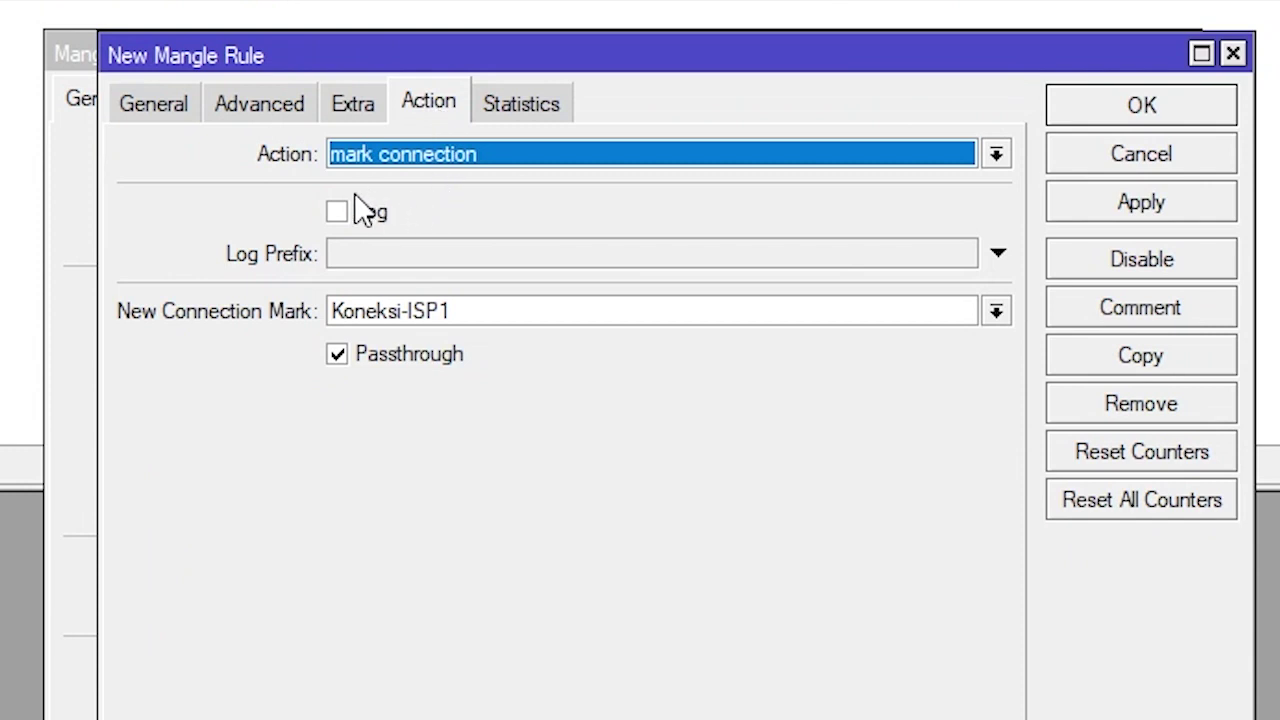
drag(441, 310, 507, 303)
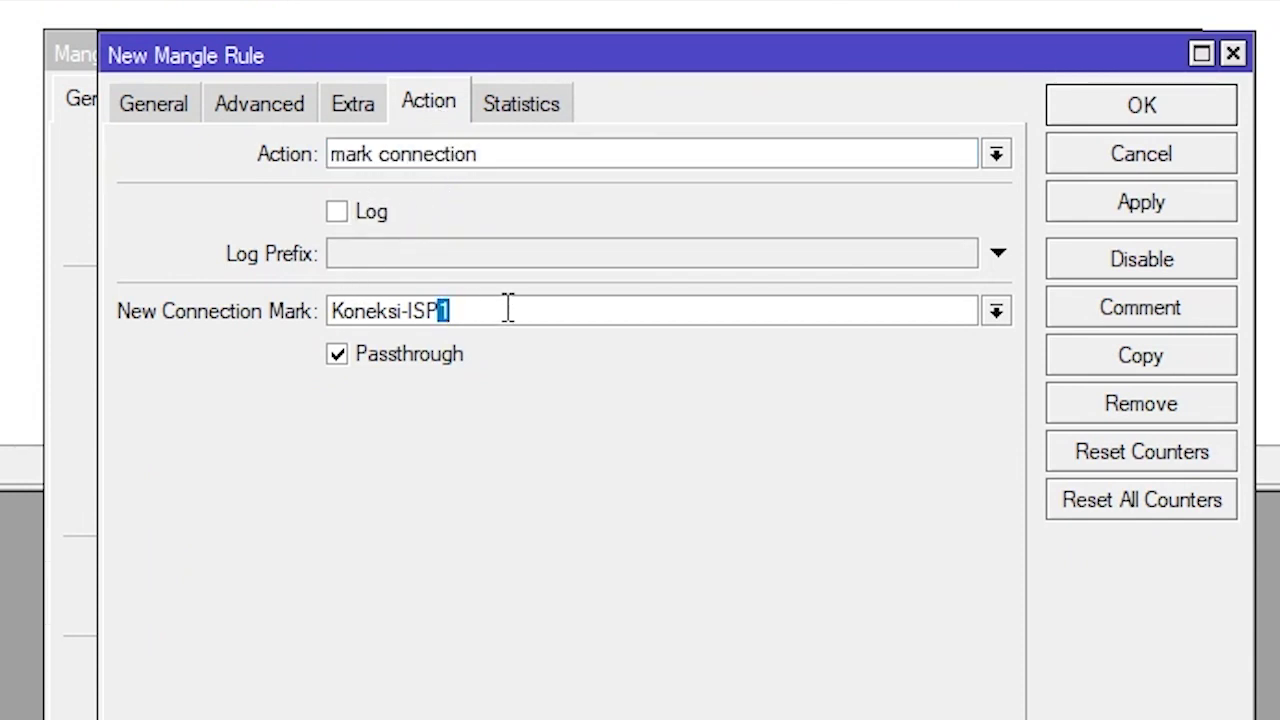
text(2)
click(1138, 205)
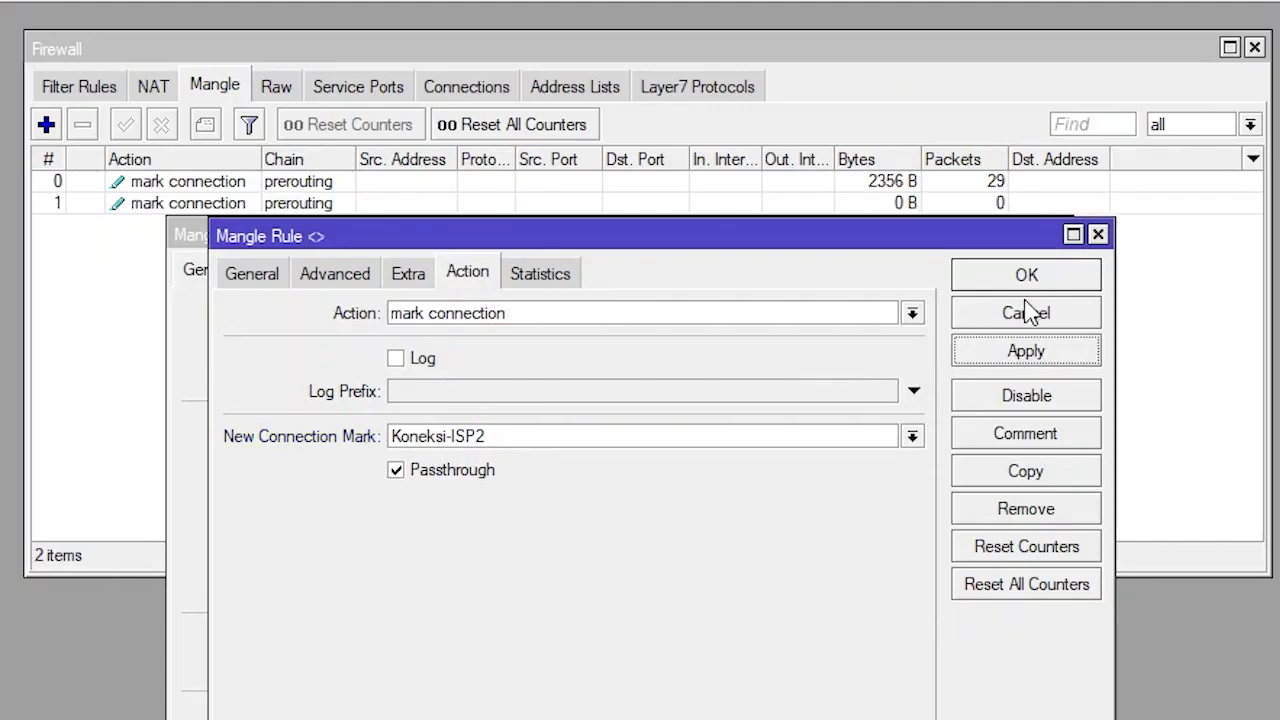
click(1030, 285)
Create a new mangle rule matching connection mark Koneksi-ISP1
click(1020, 285)
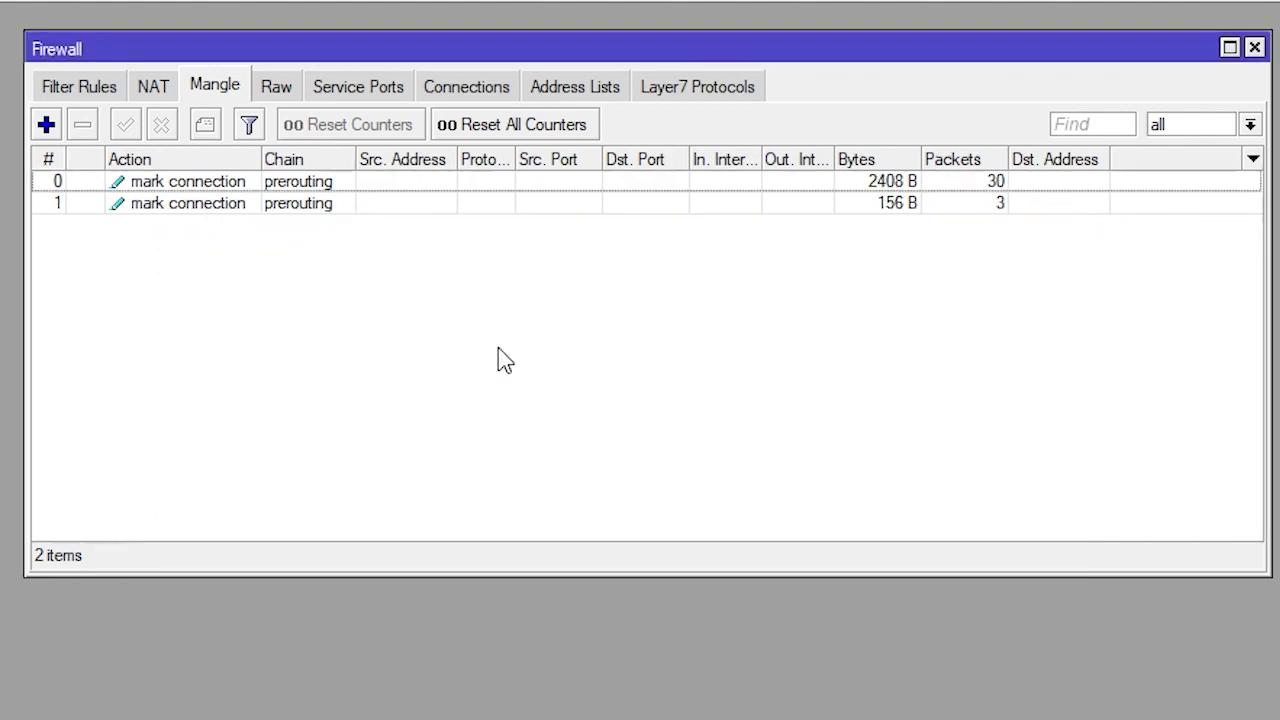
click(303, 184)
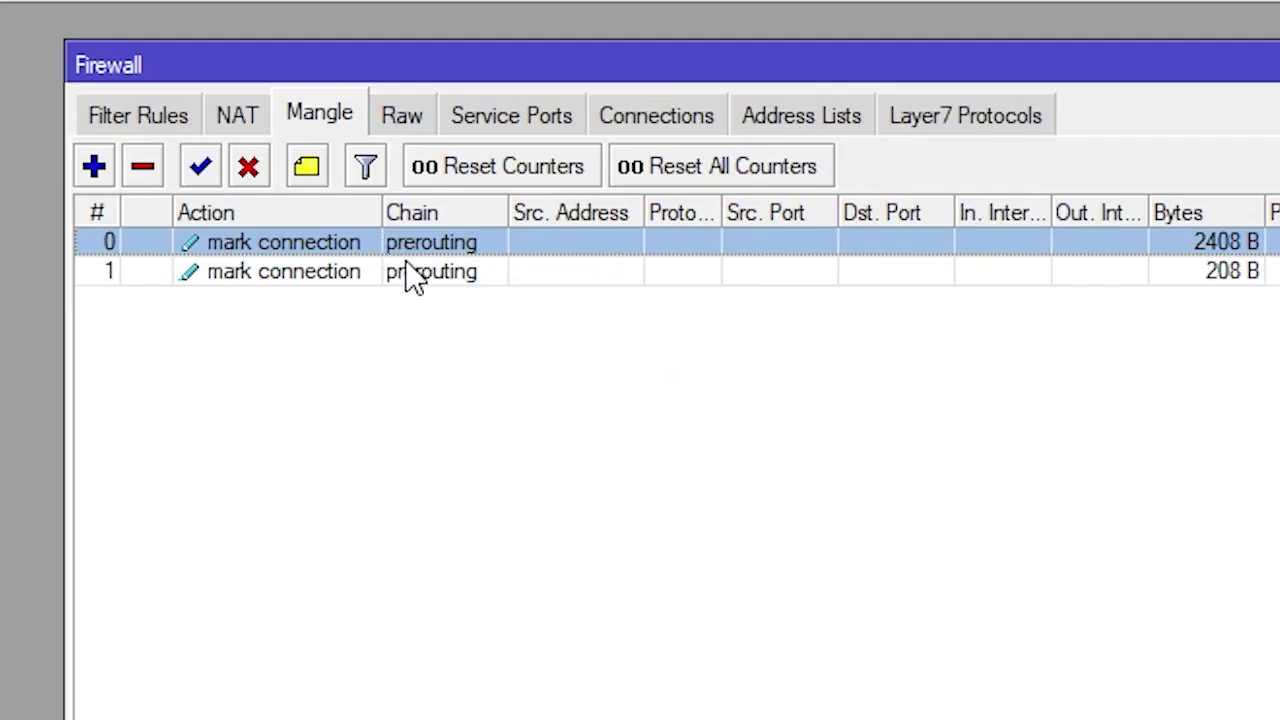
click(413, 278)
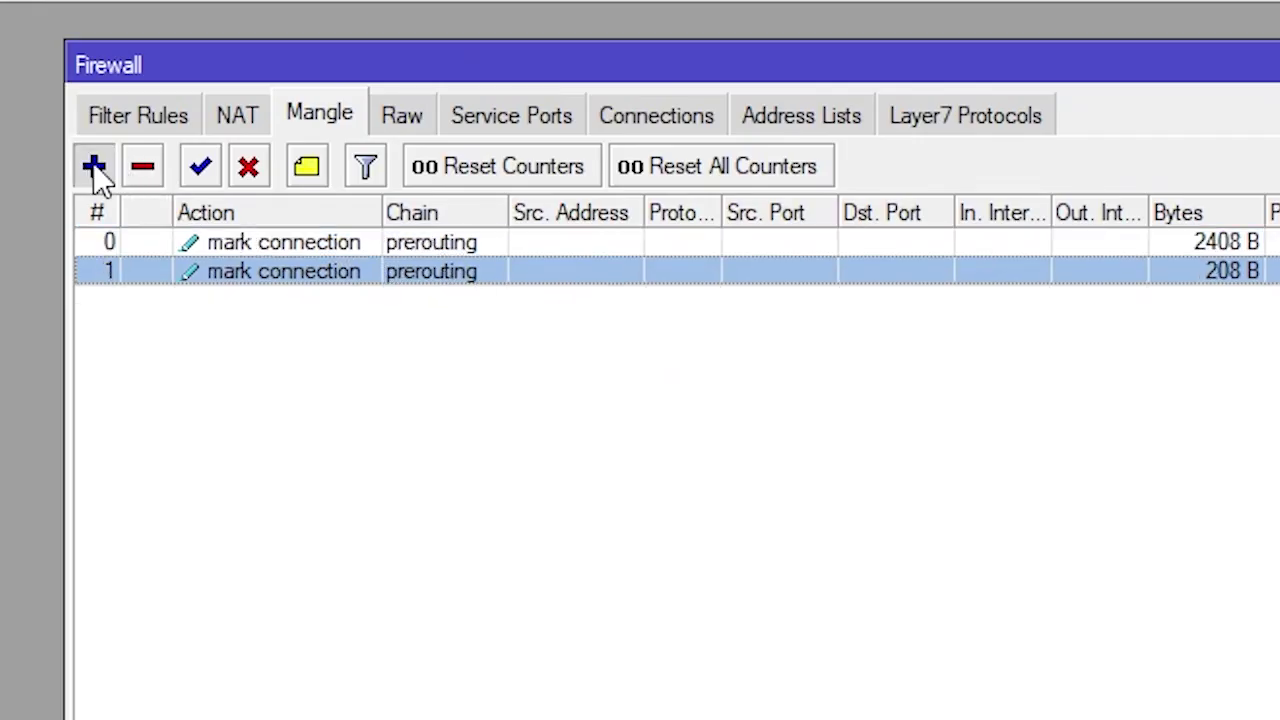
click(94, 167)
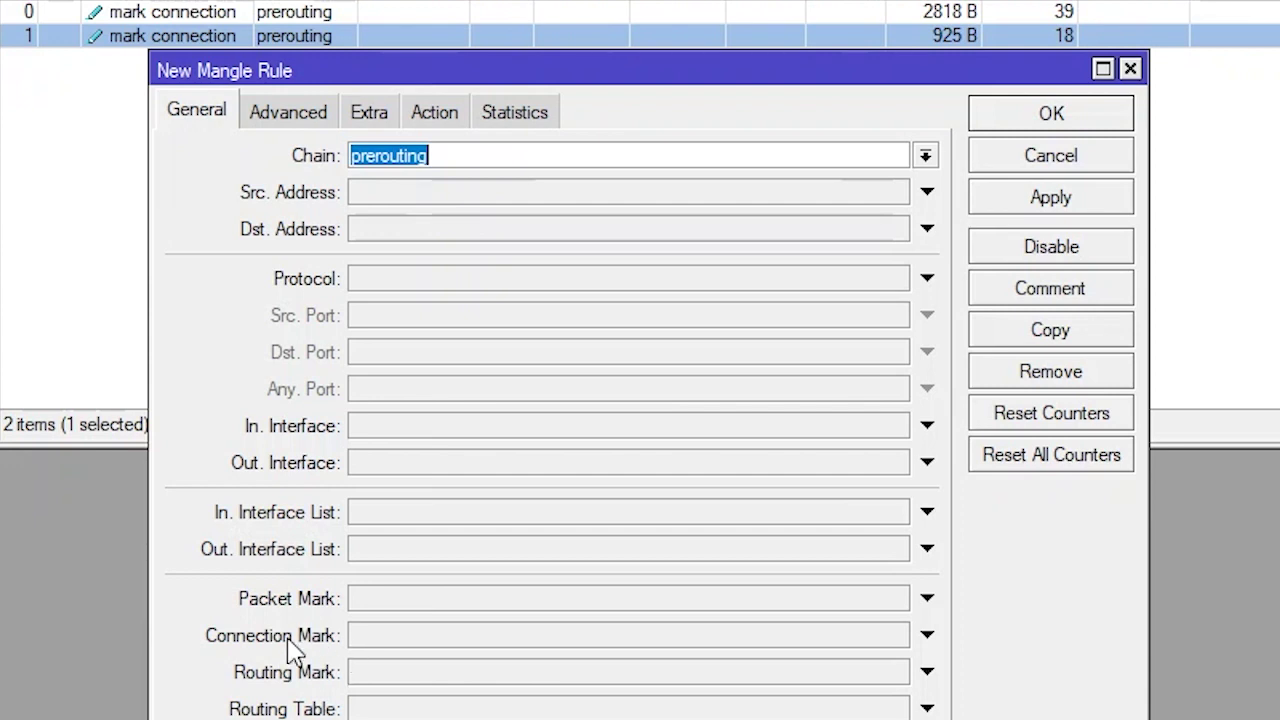
click(400, 638)
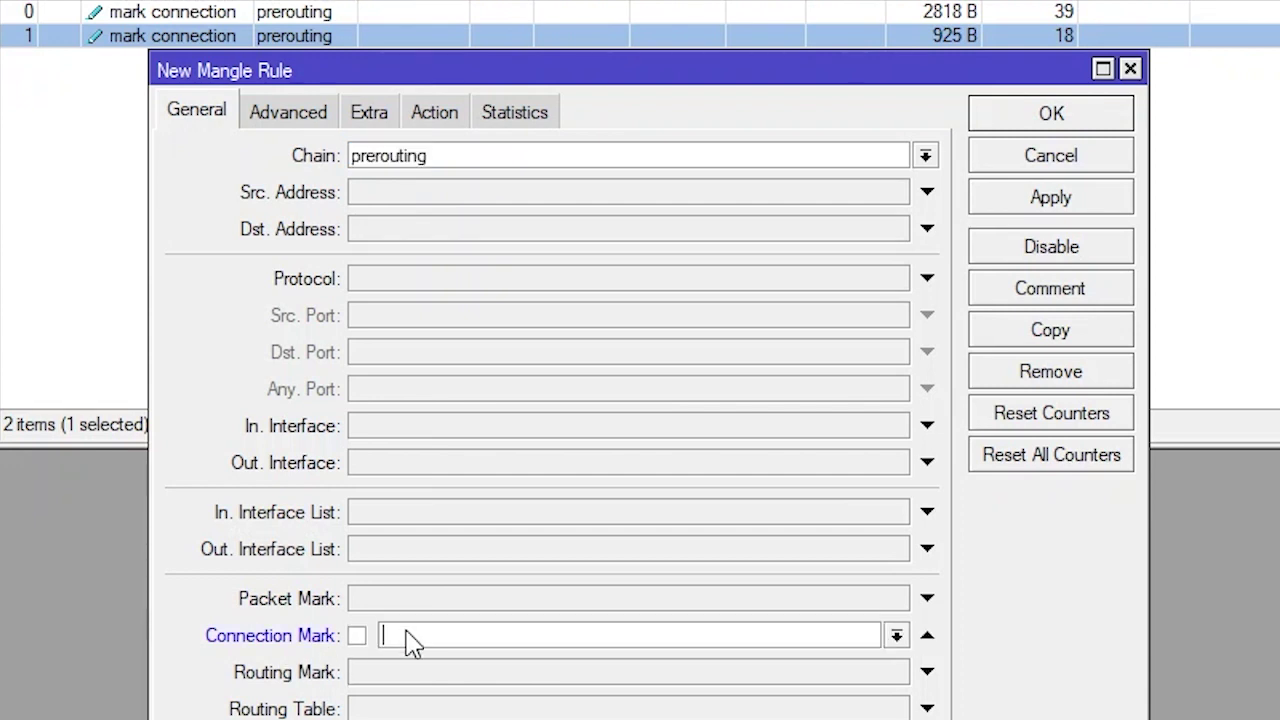
click(897, 638)
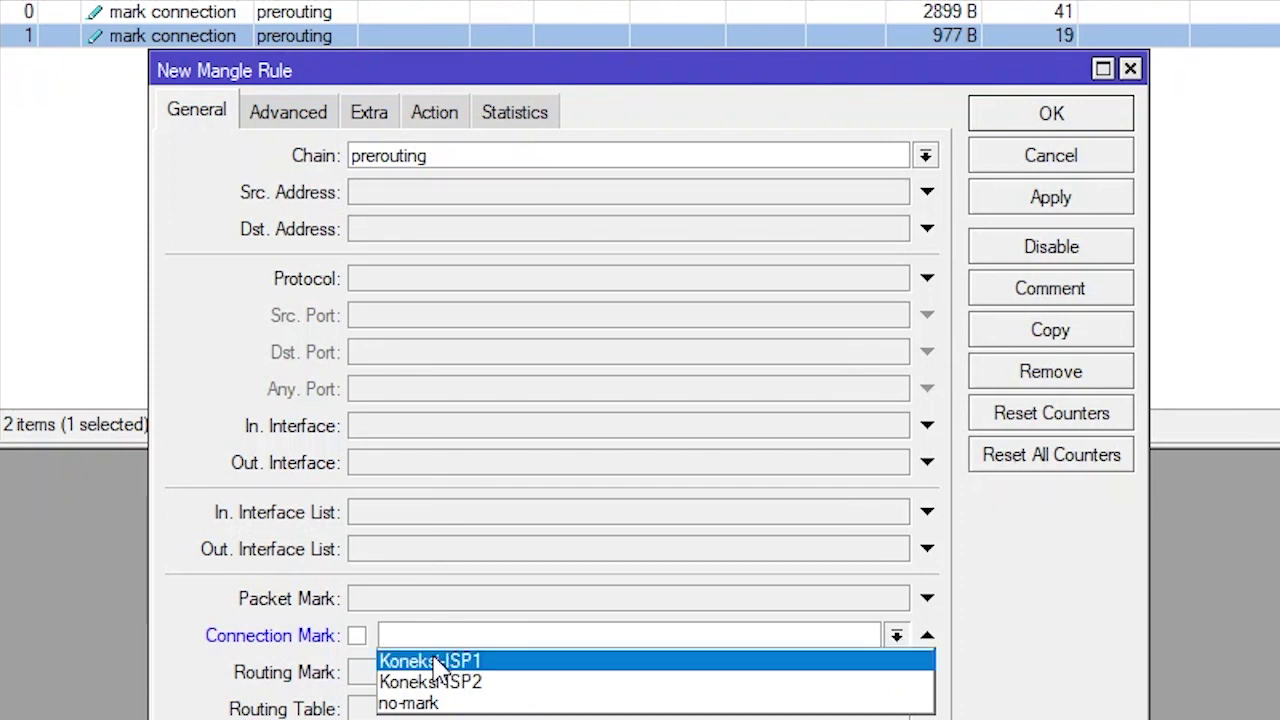
click(500, 661)
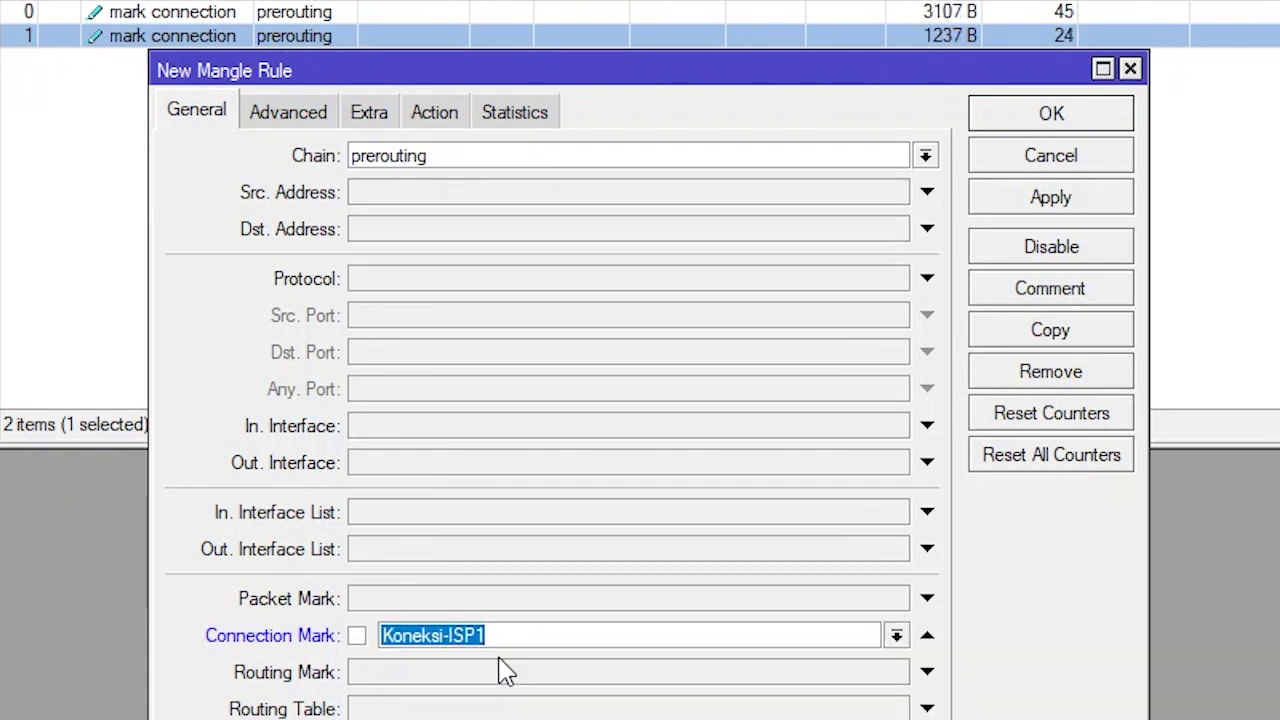
Match source address list Lokal and destination address list !Lokal
click(293, 120)
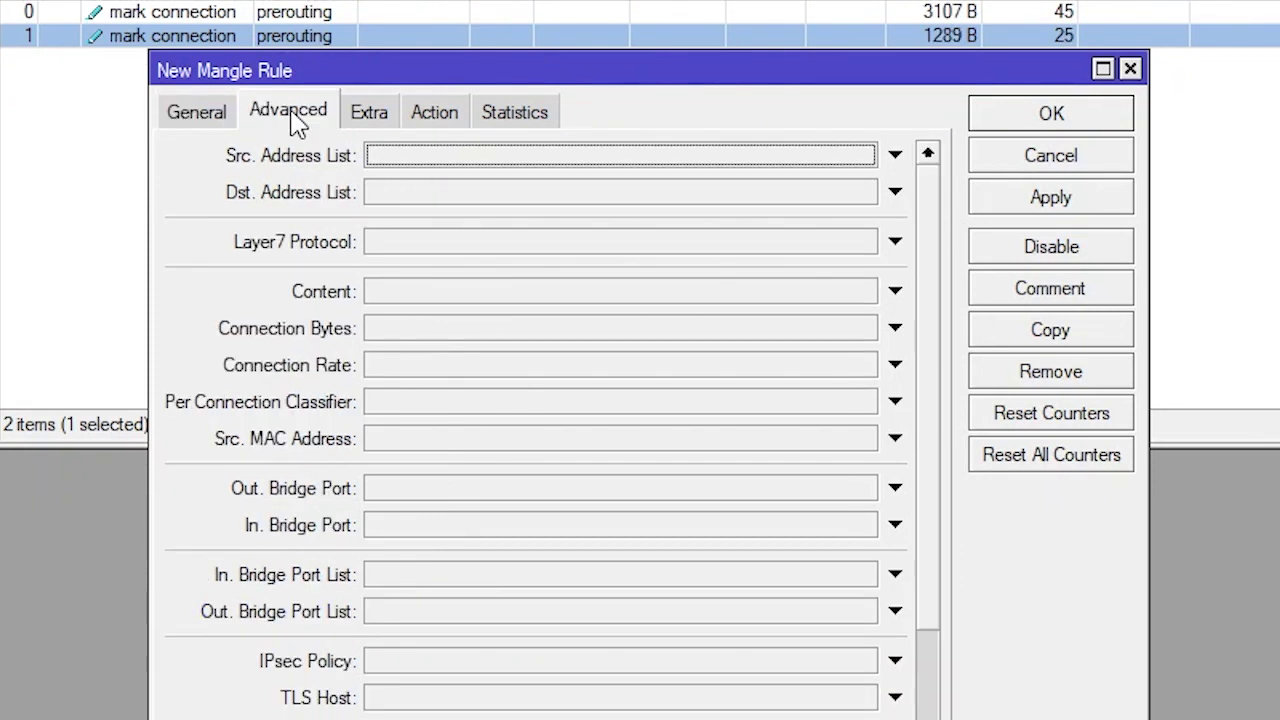
click(583, 163)
click(864, 157)
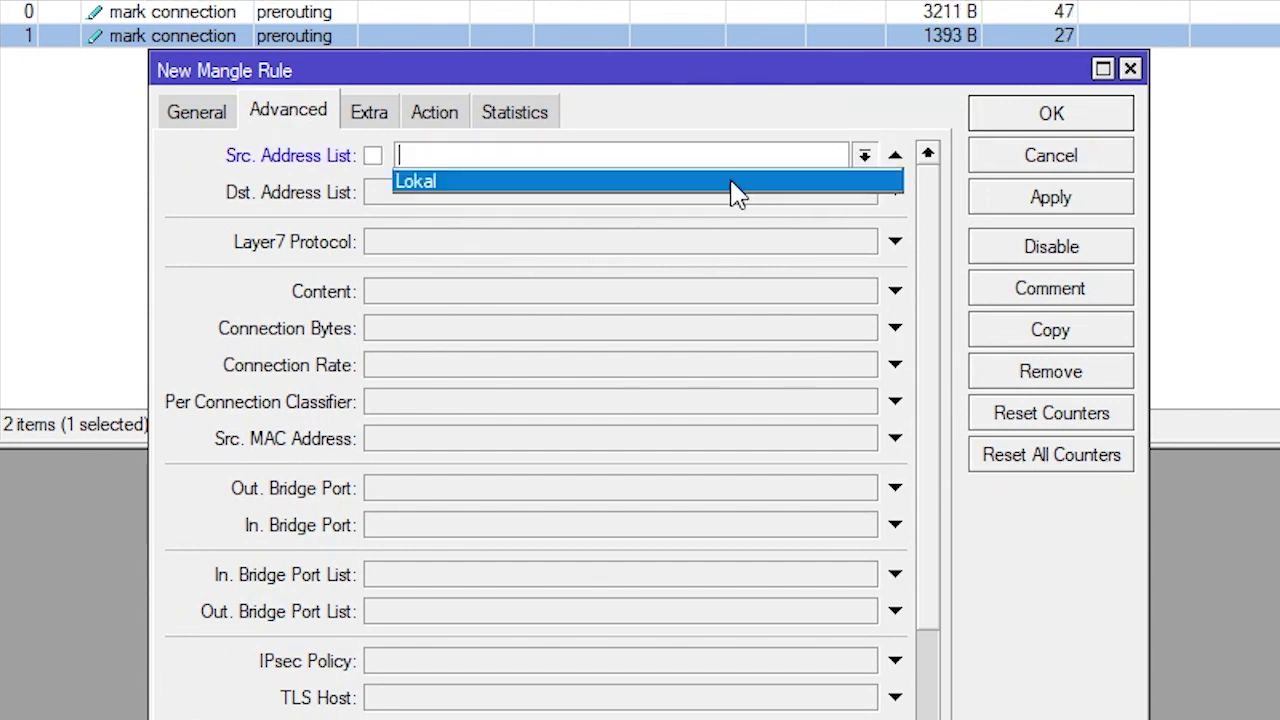
click(731, 180)
click(563, 190)
click(864, 192)
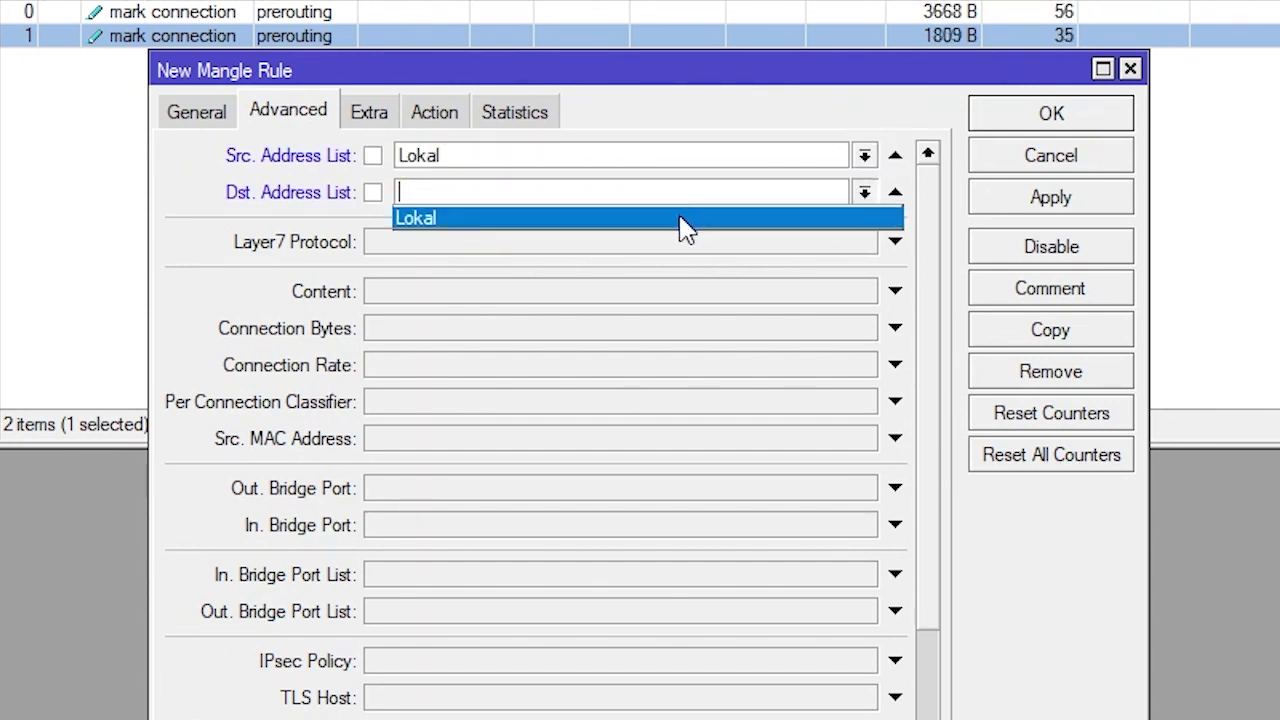
click(686, 216)
click(373, 193)
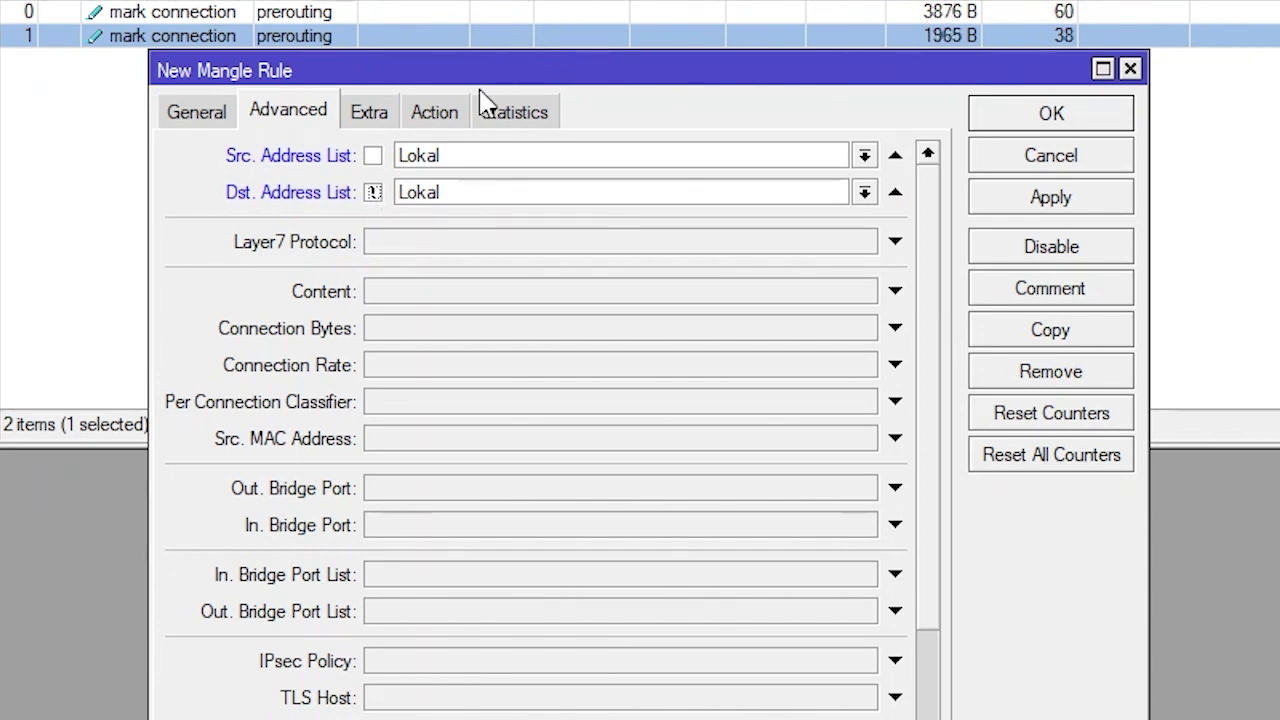
Set the action to mark routing Ke-ISP1 with passthrough off, then apply and close
click(440, 115)
click(925, 156)
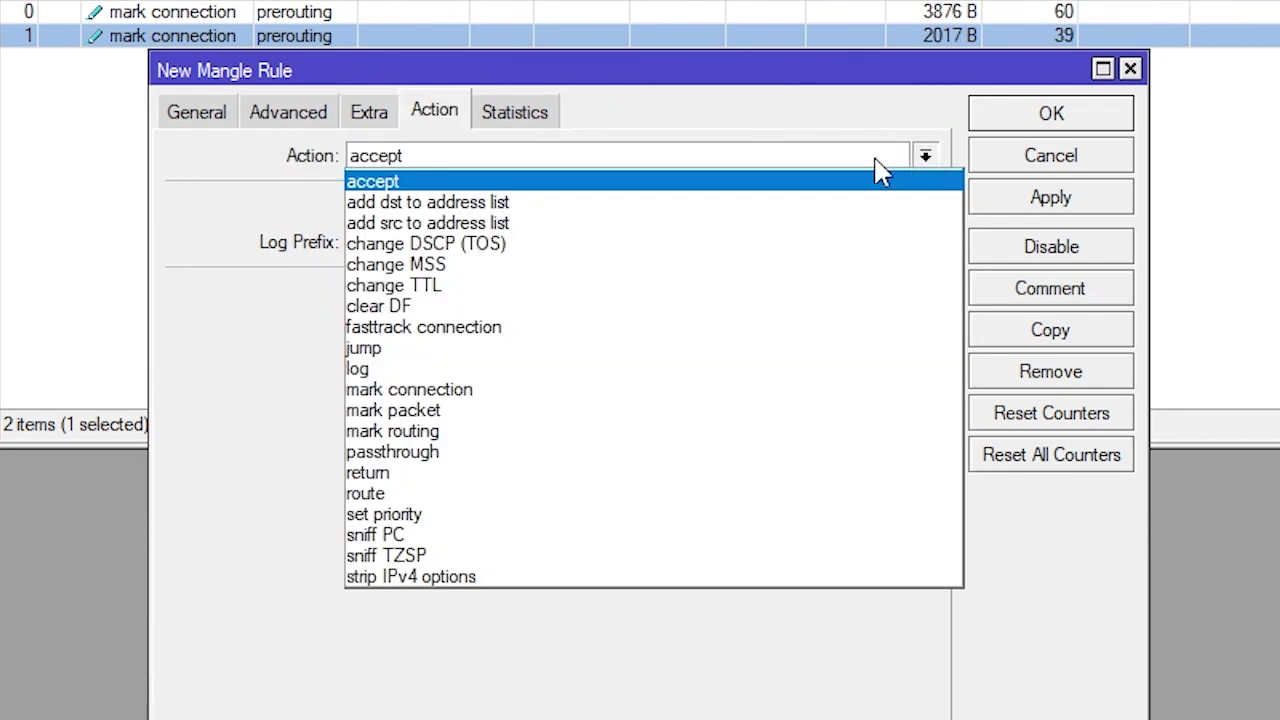
click(427, 433)
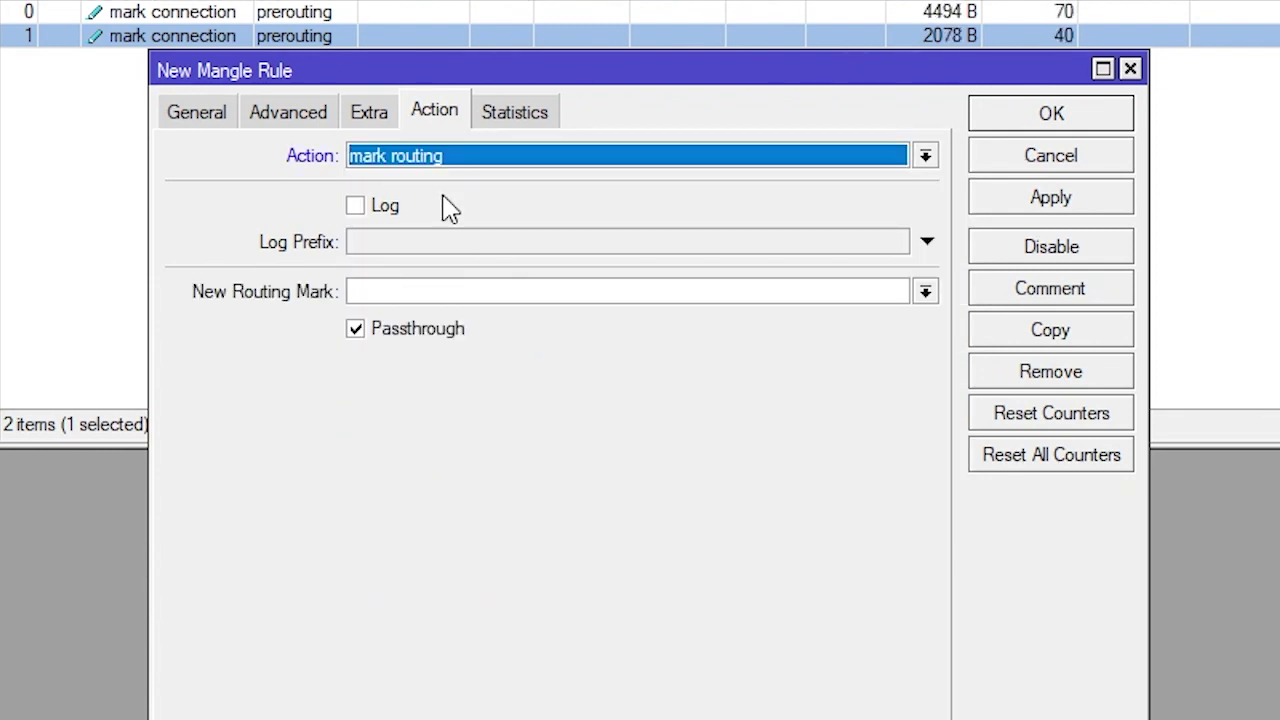
click(591, 288)
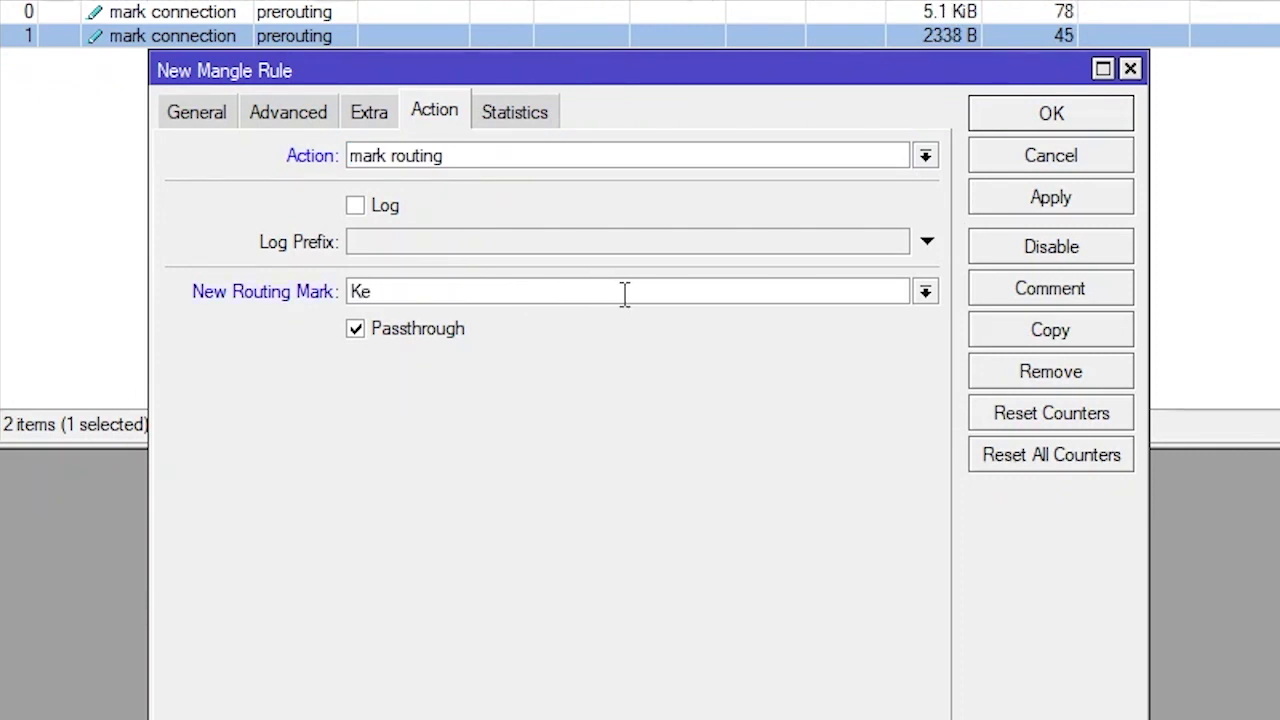
text(Ke-ISP1)
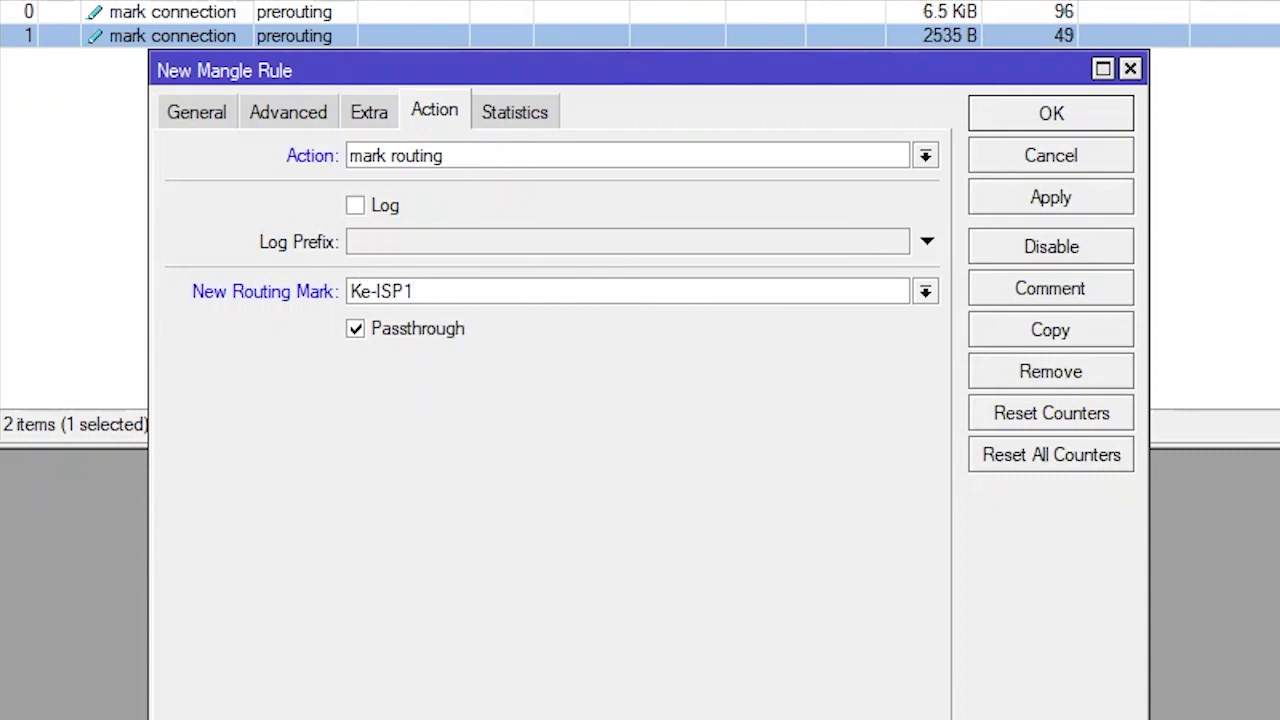
click(356, 330)
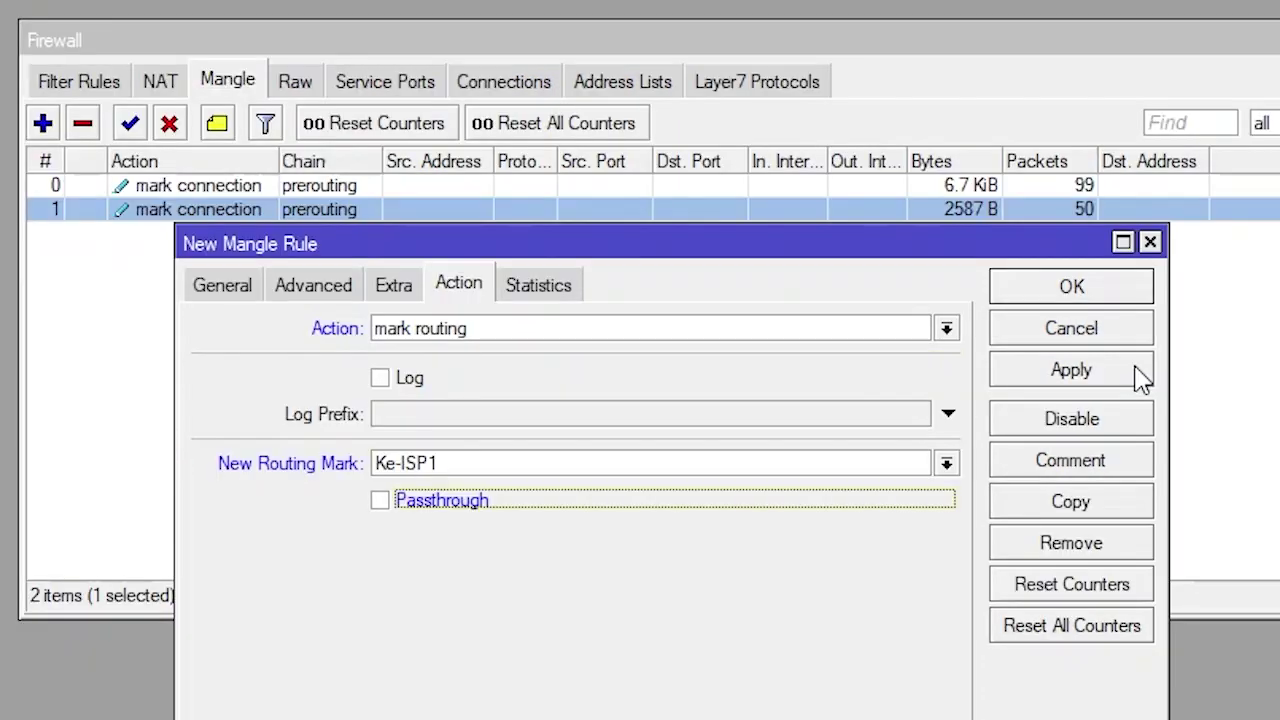
click(1085, 374)
click(1082, 286)
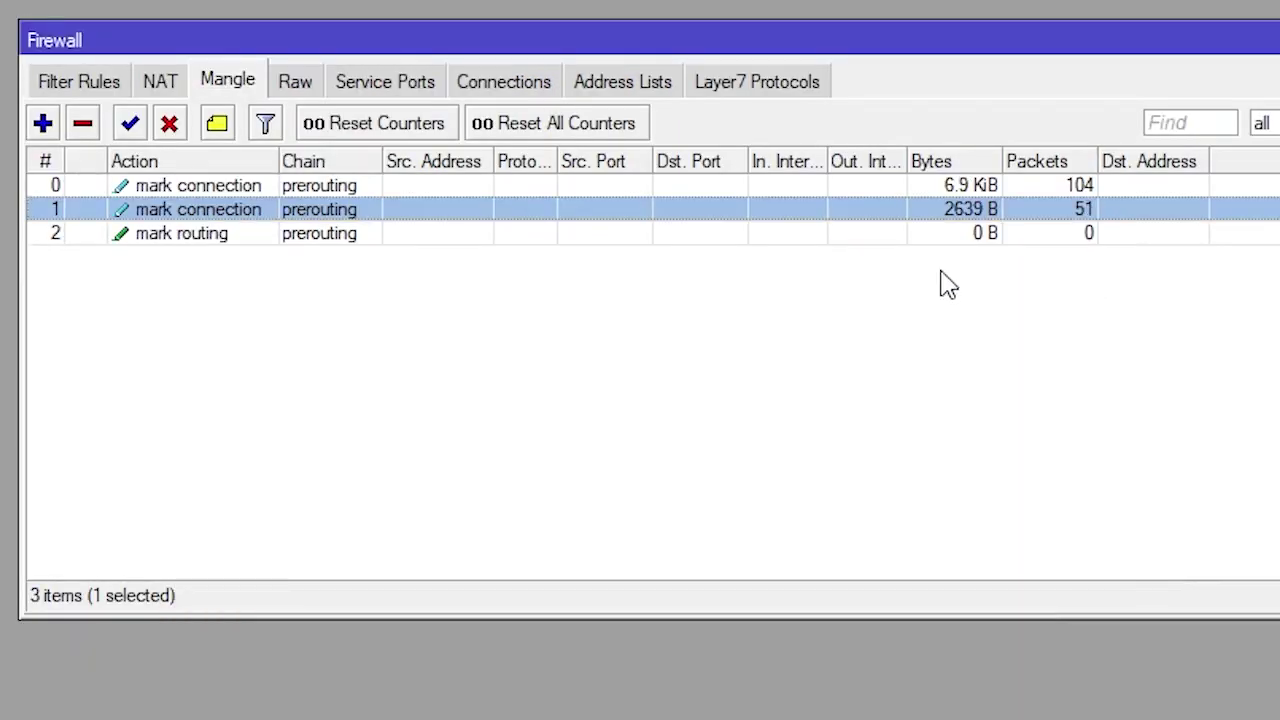
Copy rule 2 and change its connection mark match to Koneksi-ISP2
double_click(264, 240)
drag(886, 251, 890, 176)
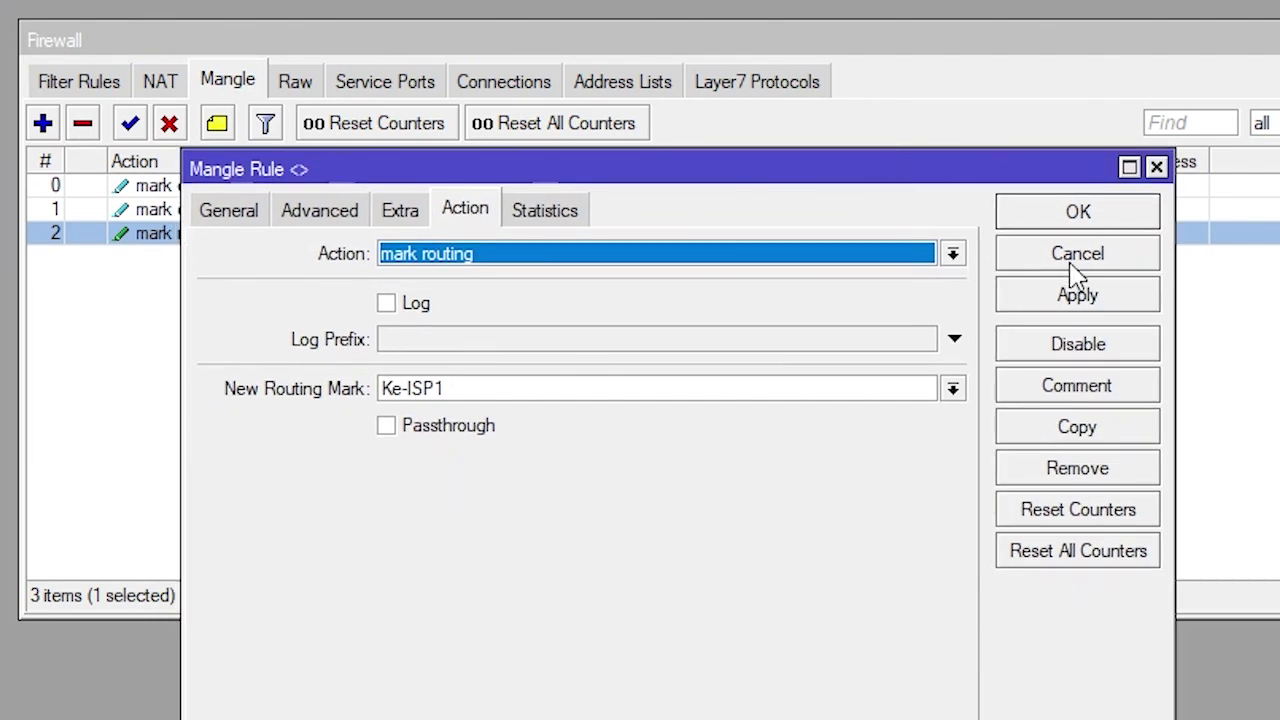
click(1100, 437)
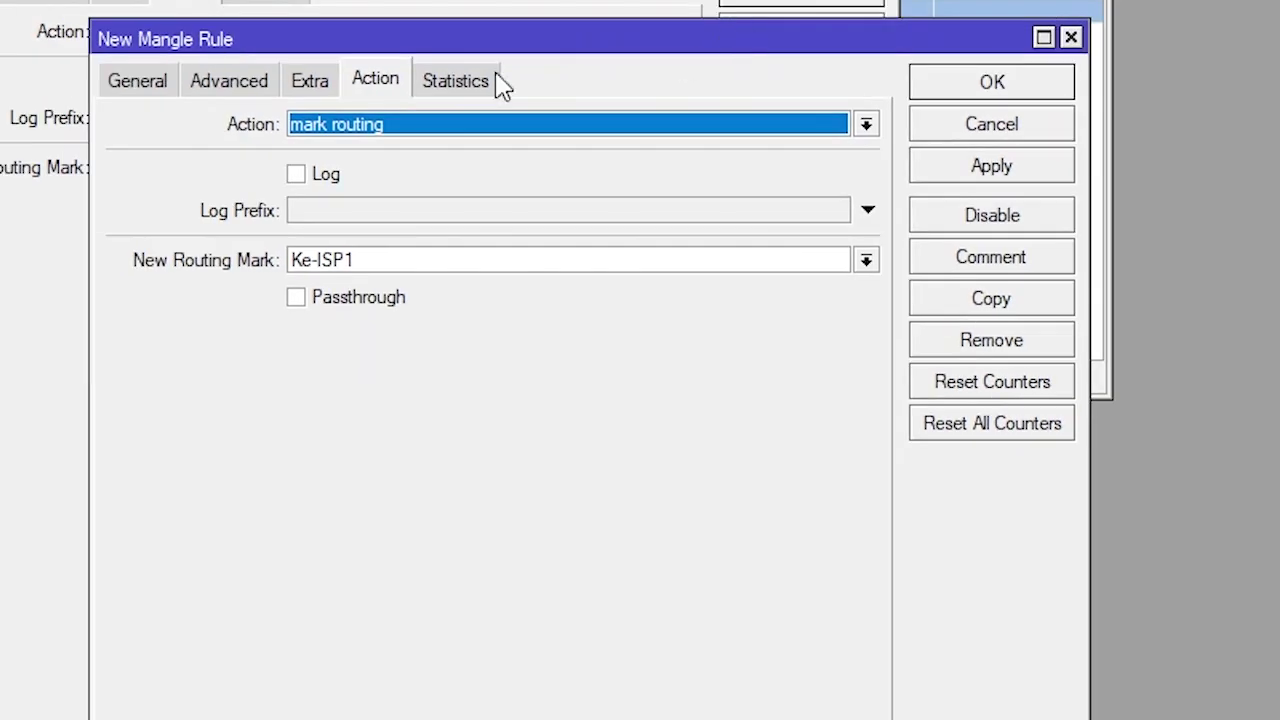
click(140, 82)
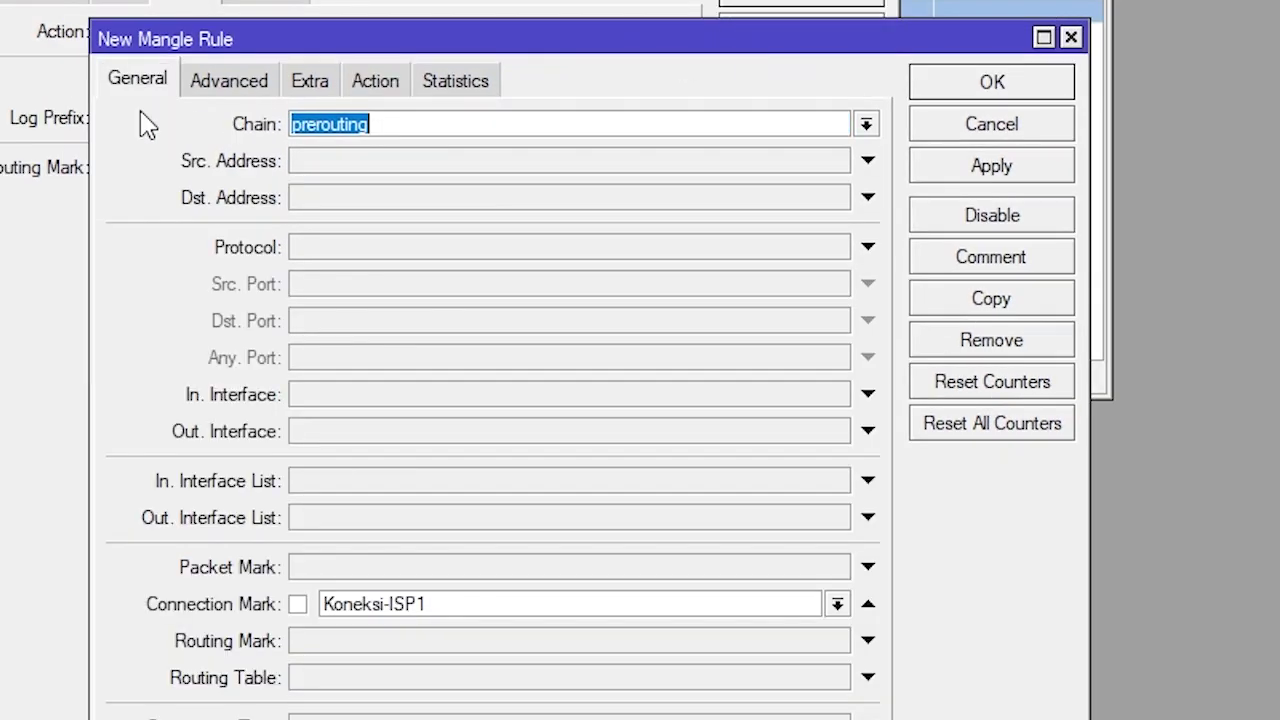
click(837, 605)
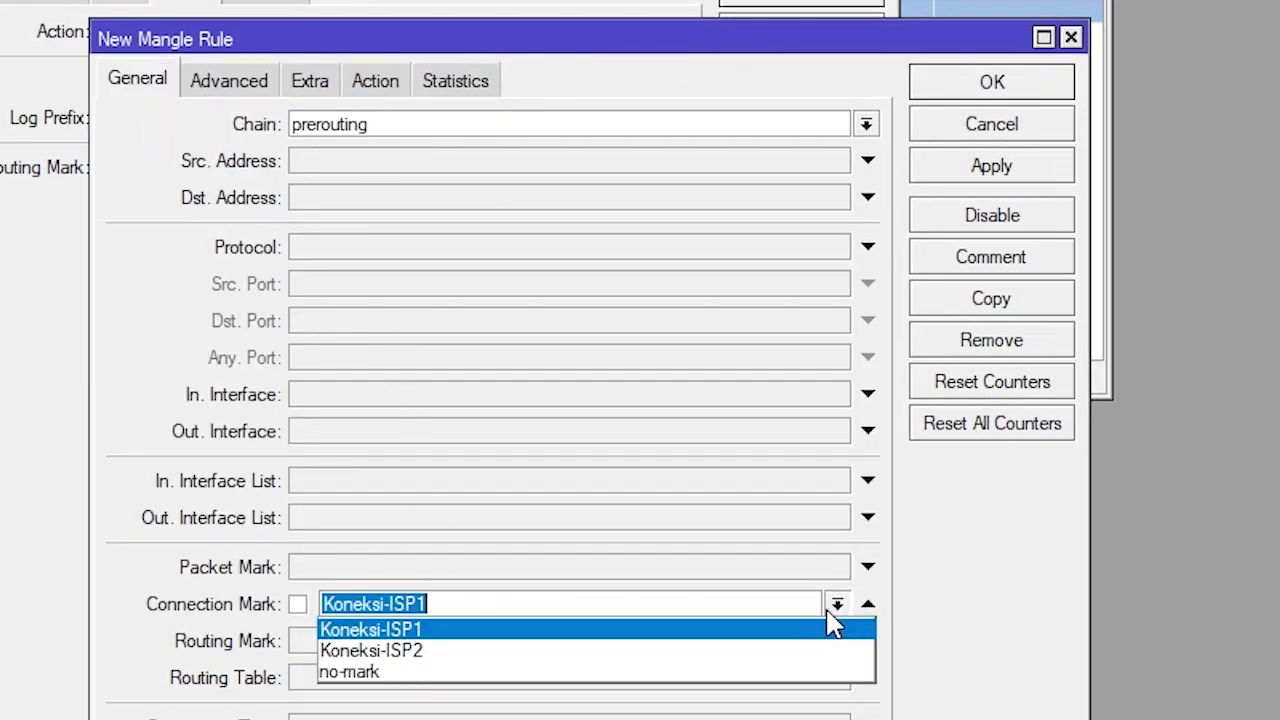
click(620, 663)
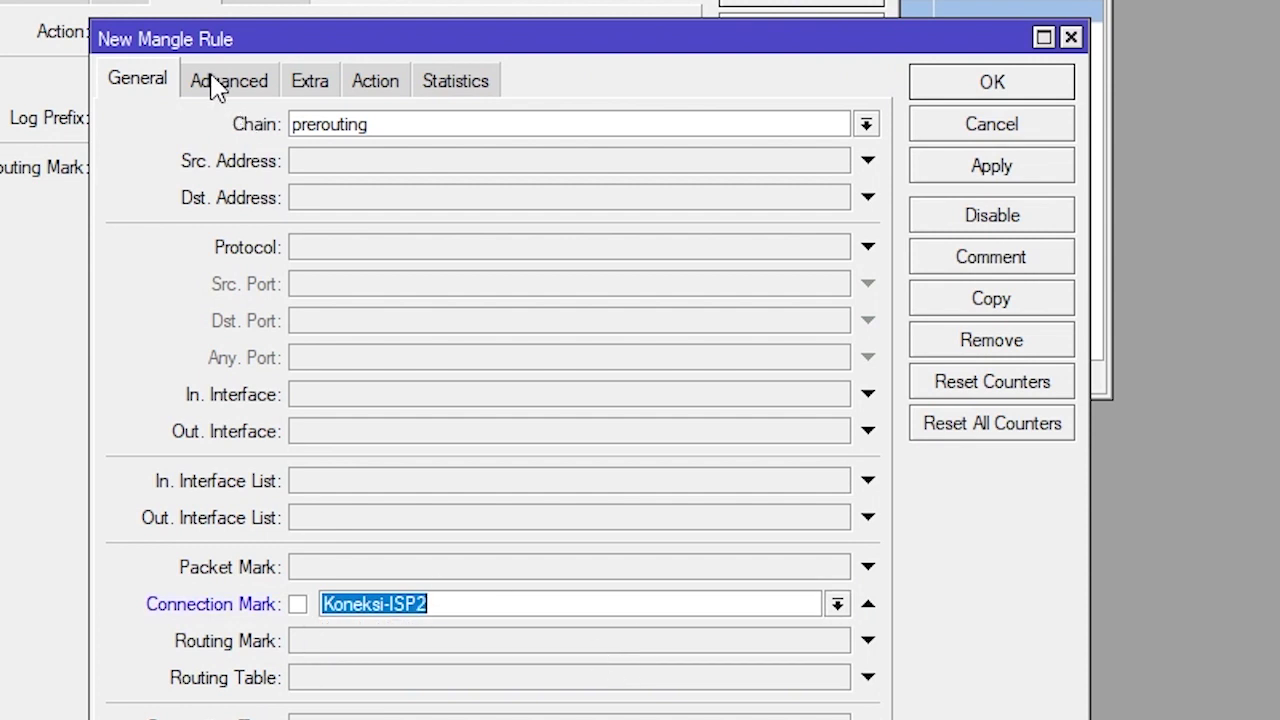
click(210, 88)
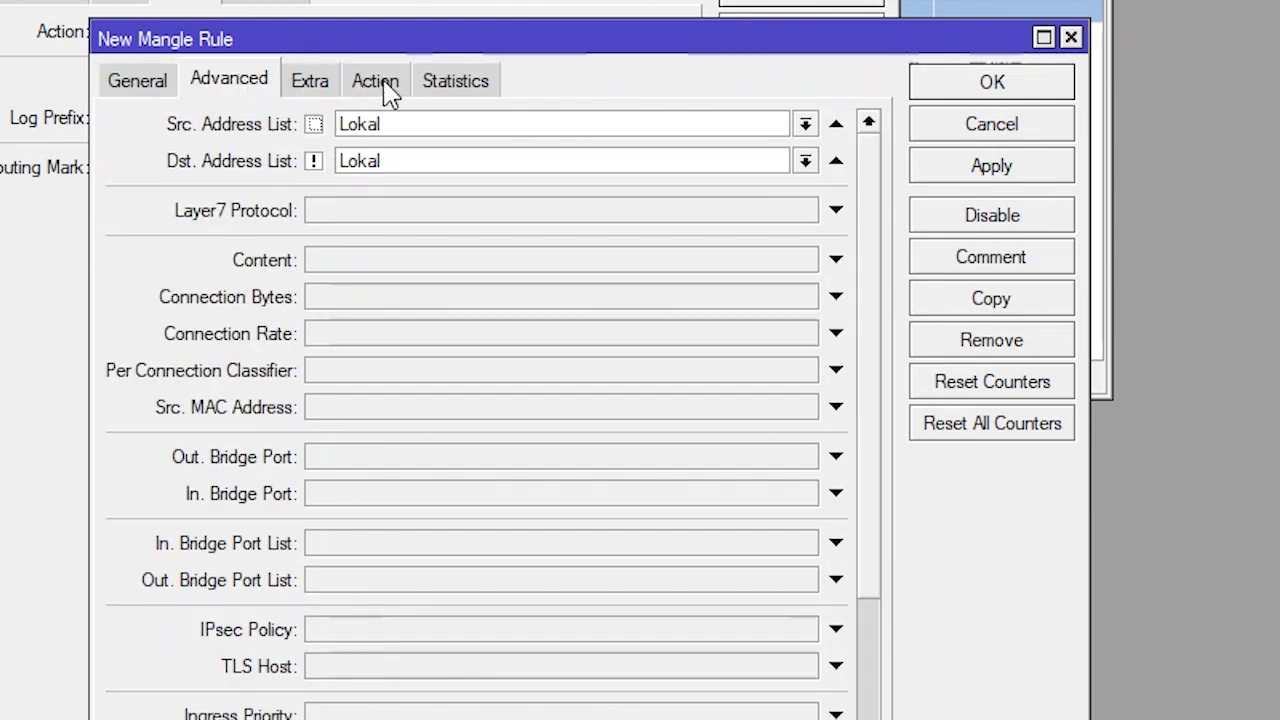
Change the new routing mark to Ke-ISP2, apply, and close both dialogs
click(385, 90)
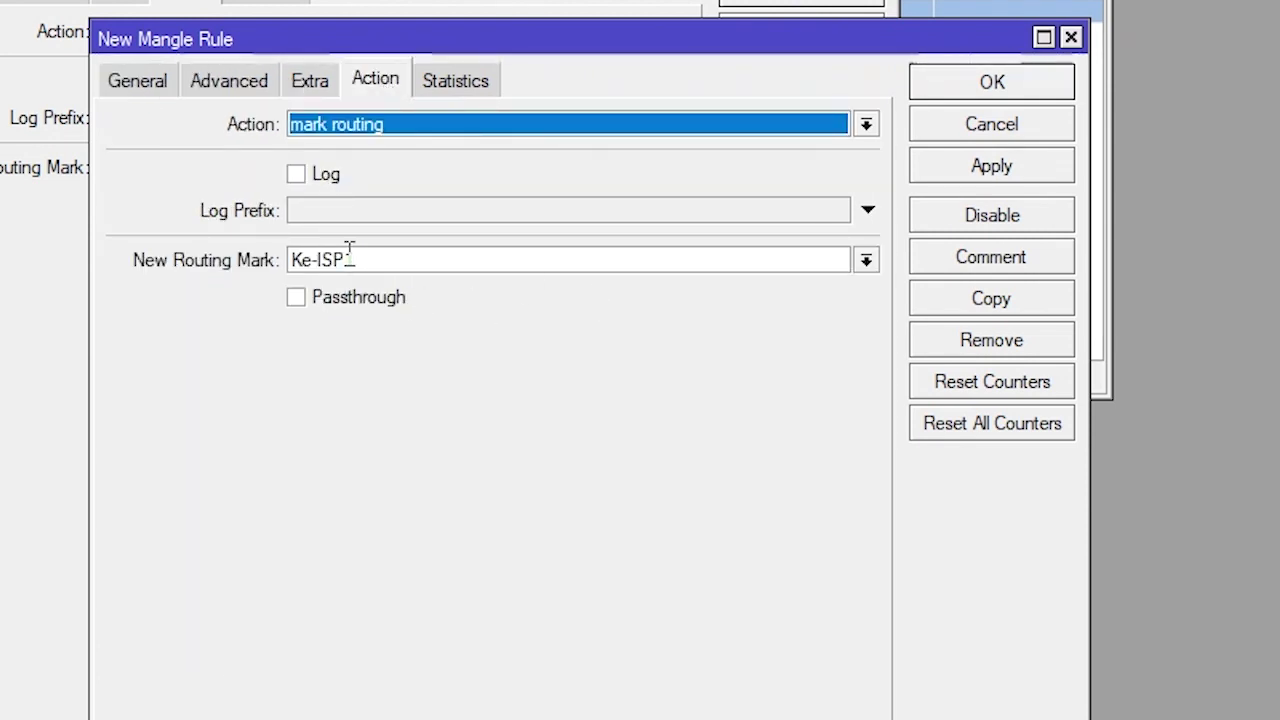
drag(345, 260, 384, 260)
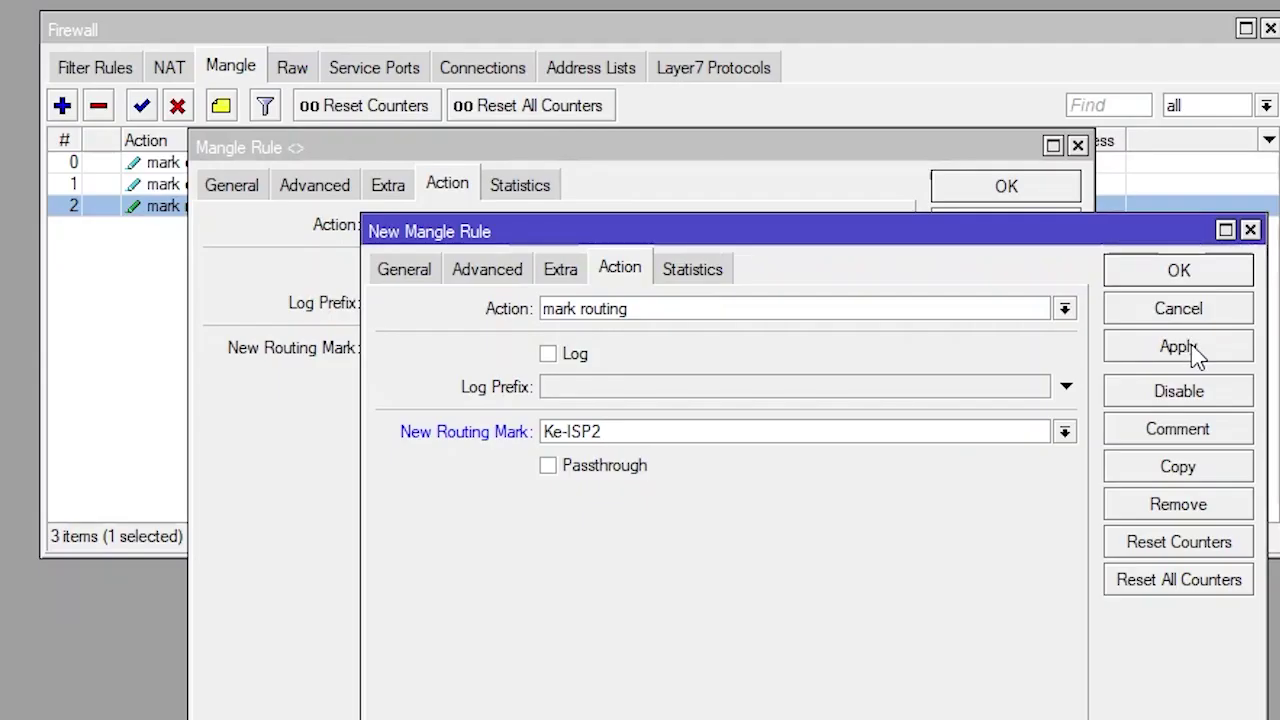
click(991, 166)
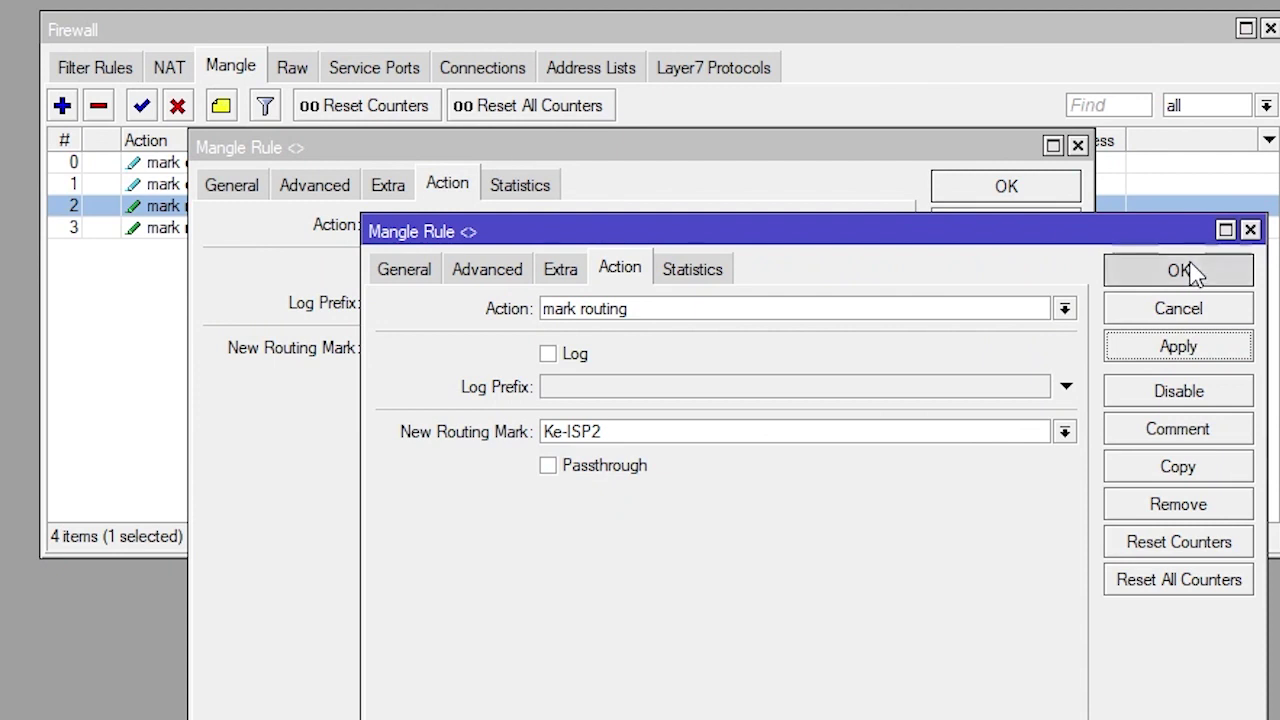
click(1185, 270)
click(1008, 190)
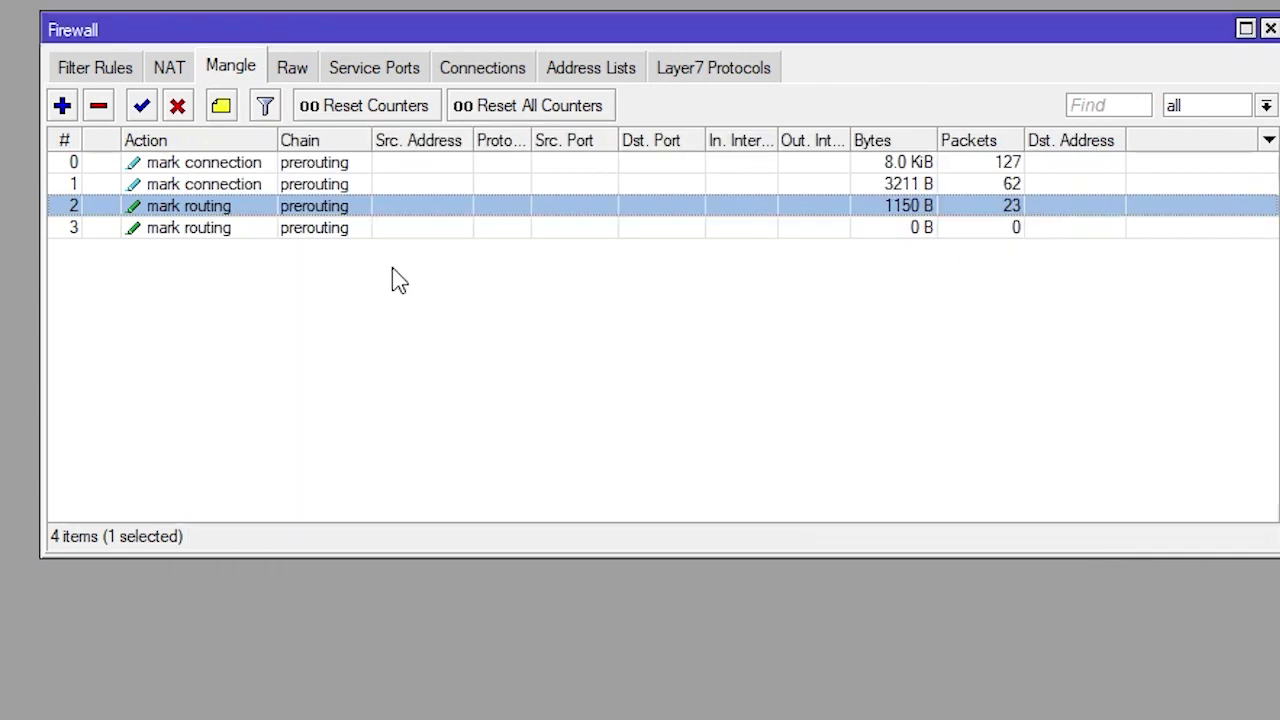
click(228, 168)
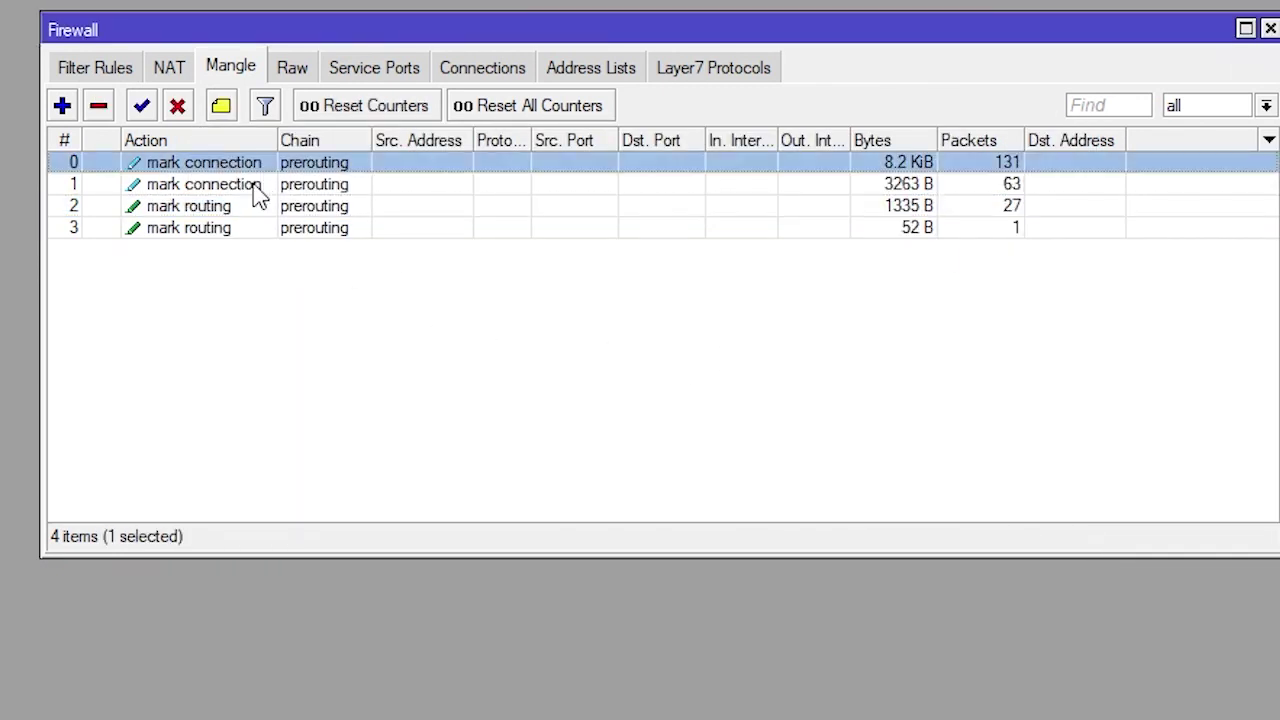
click(254, 186)
click(251, 164)
click(251, 188)
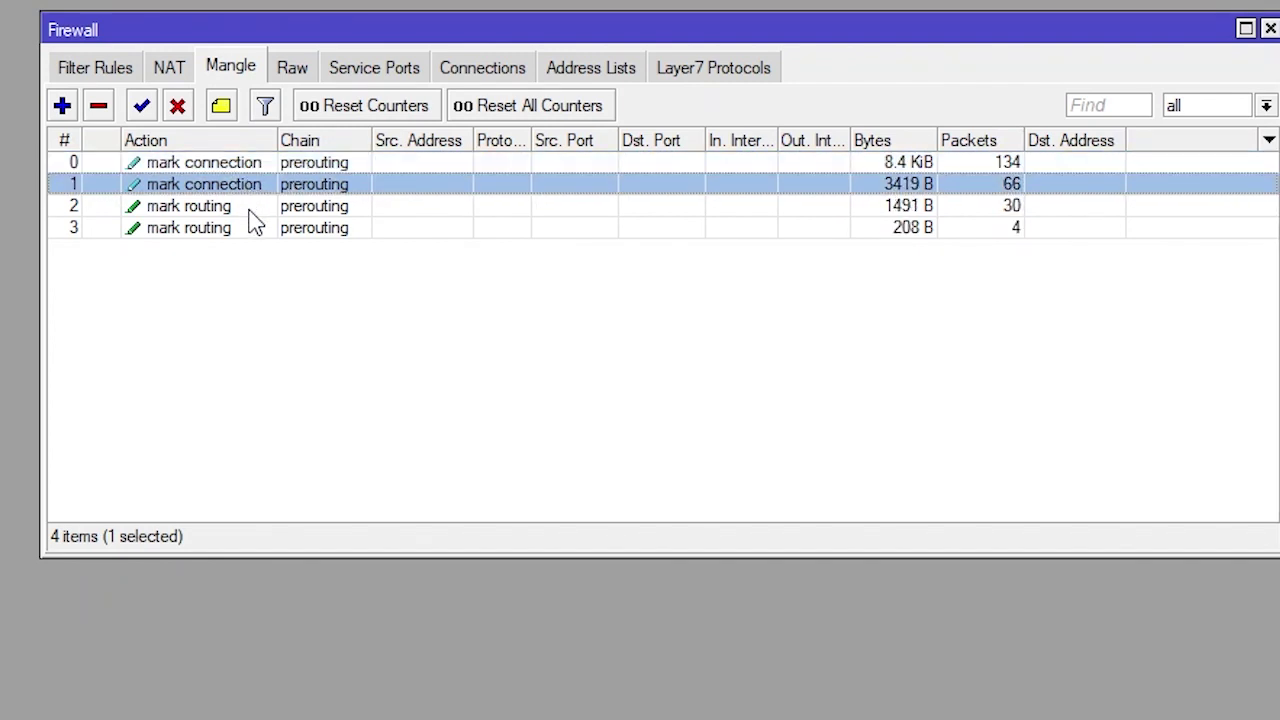
click(252, 212)
click(254, 228)
click(254, 204)
click(256, 230)
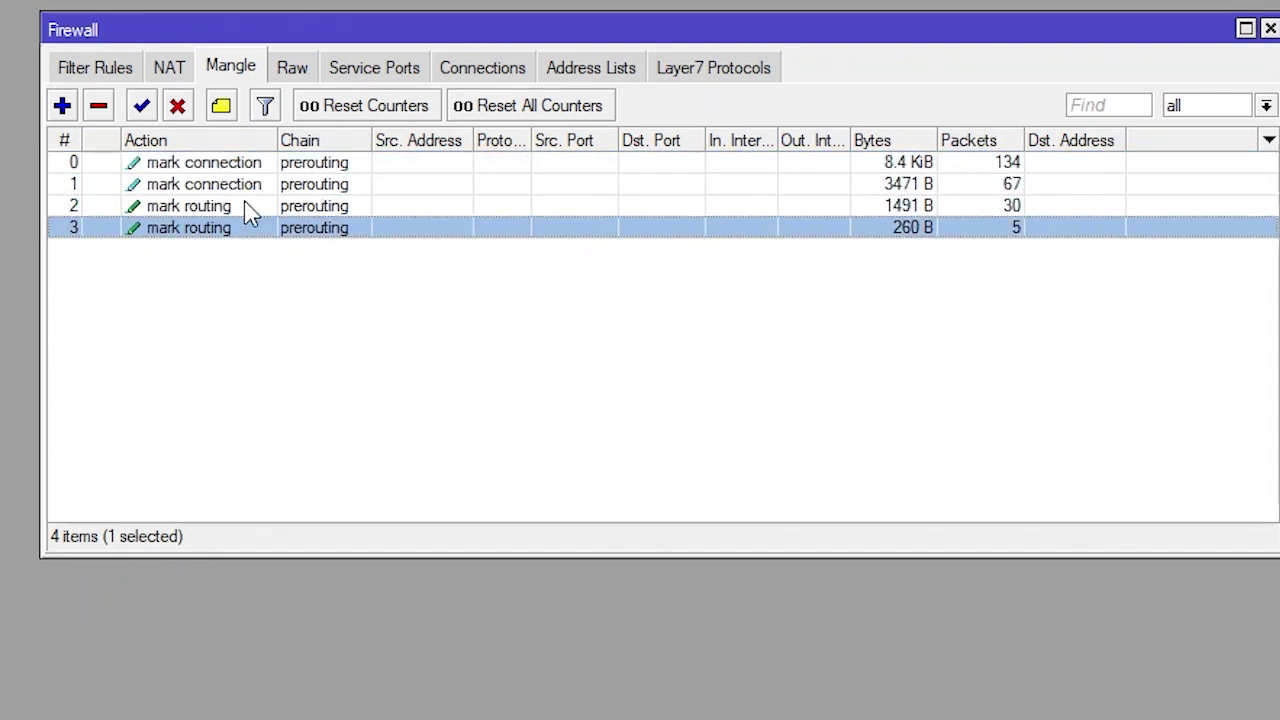
click(250, 208)
click(256, 230)
click(260, 164)
click(266, 186)
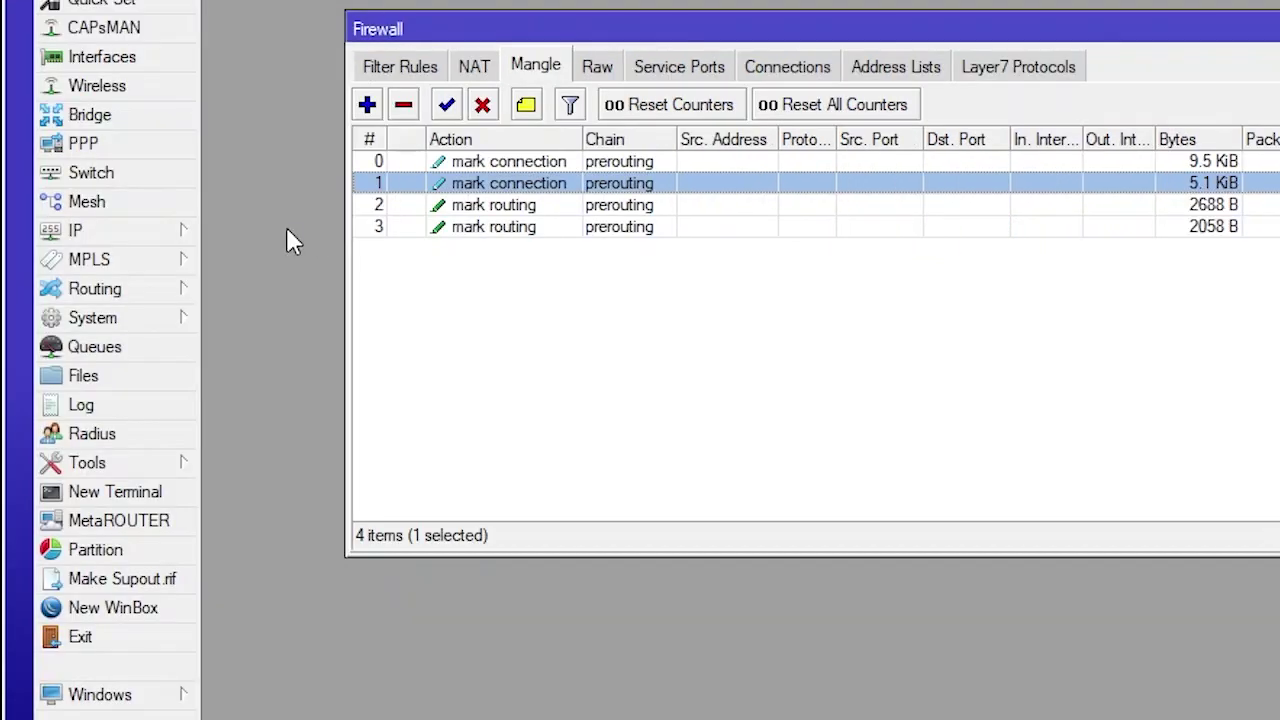
In IP > Routes, create a new route with gateway 192.168.20.1
click(141, 236)
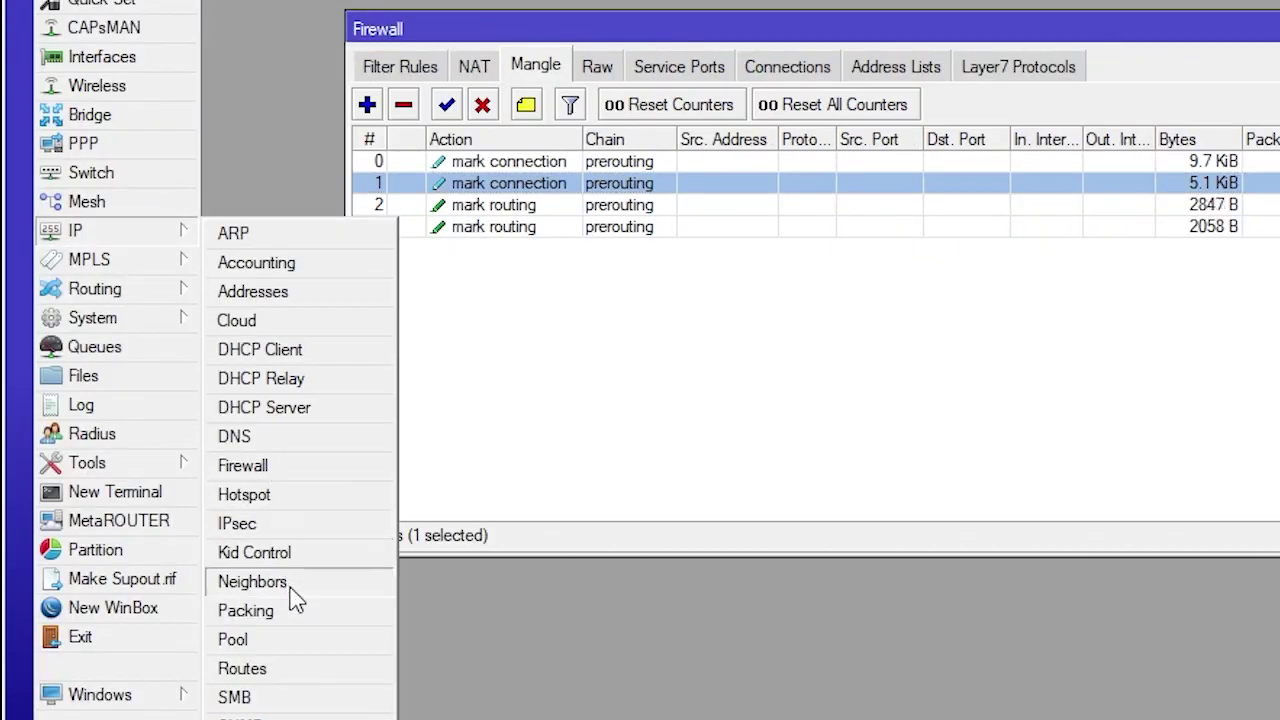
click(270, 670)
drag(1272, 0, 601, 174)
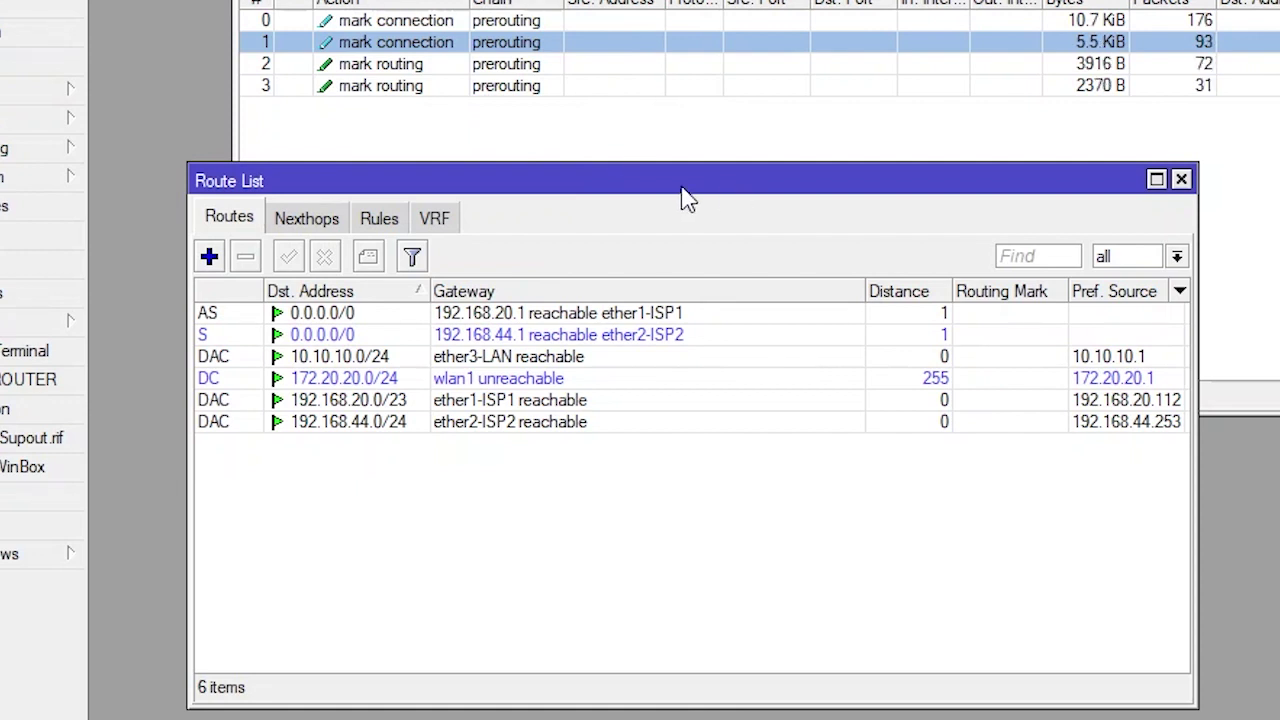
click(209, 266)
drag(750, 98, 851, 223)
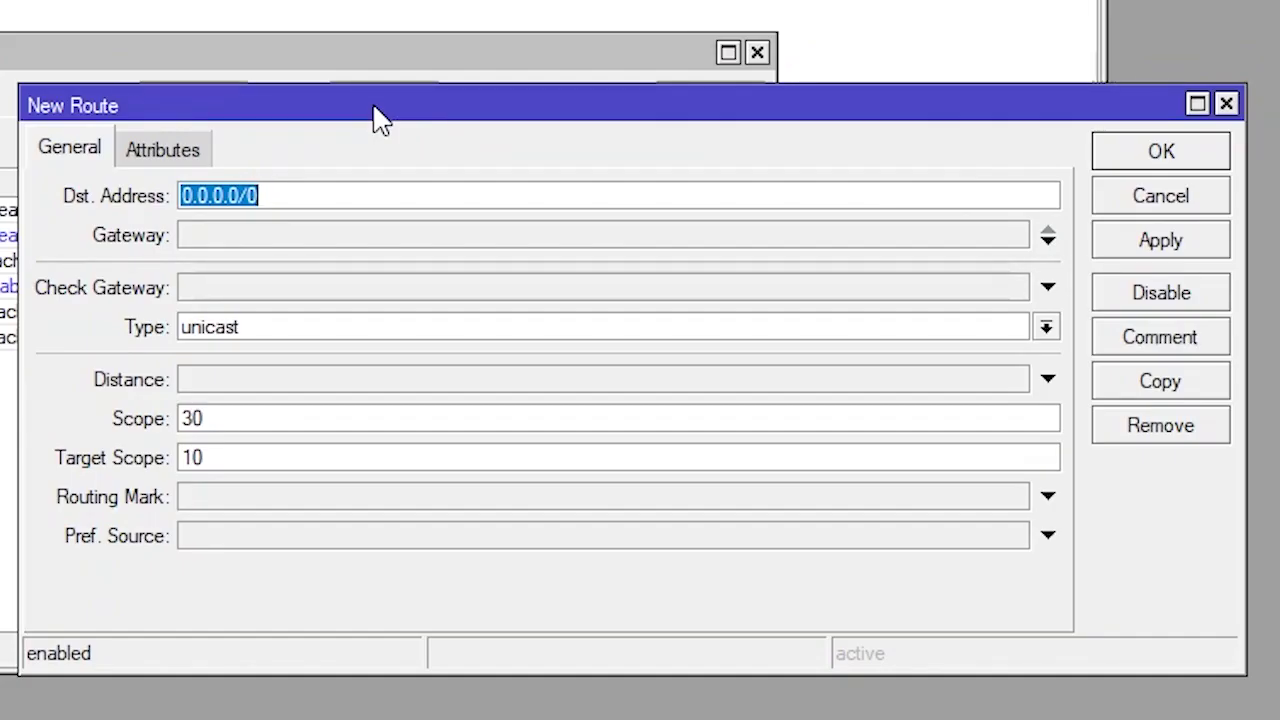
click(268, 250)
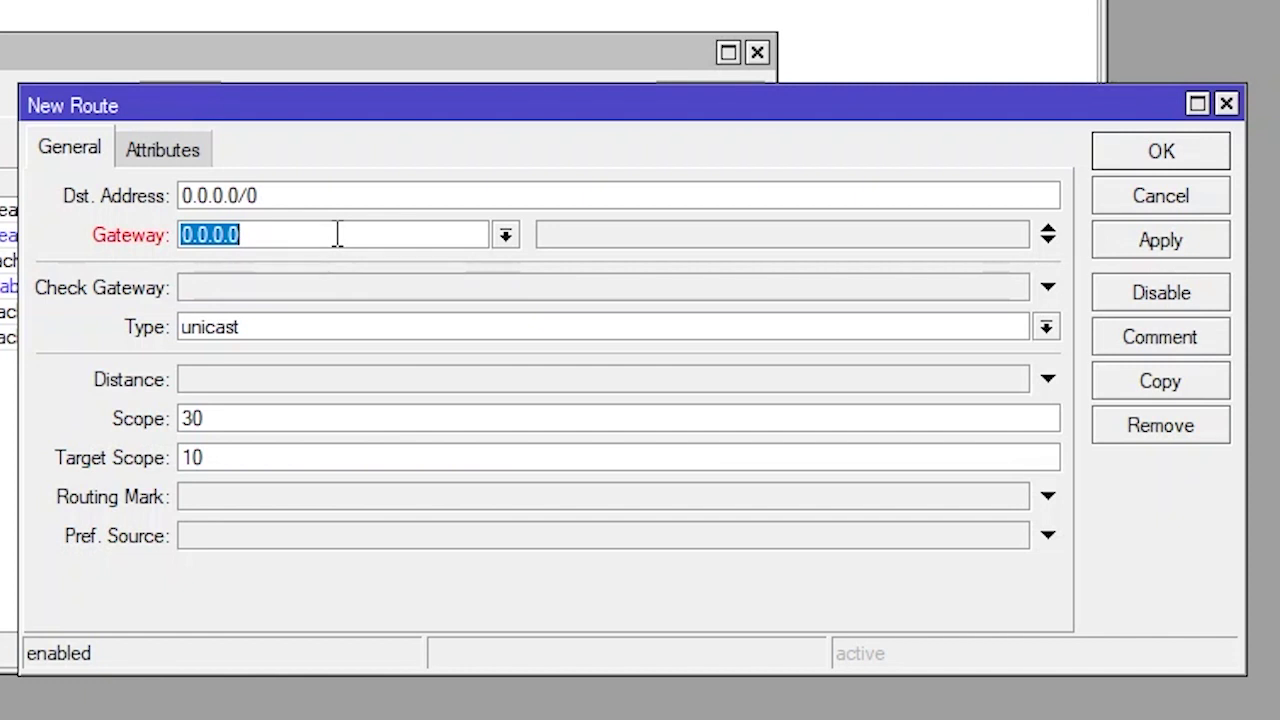
text(192)
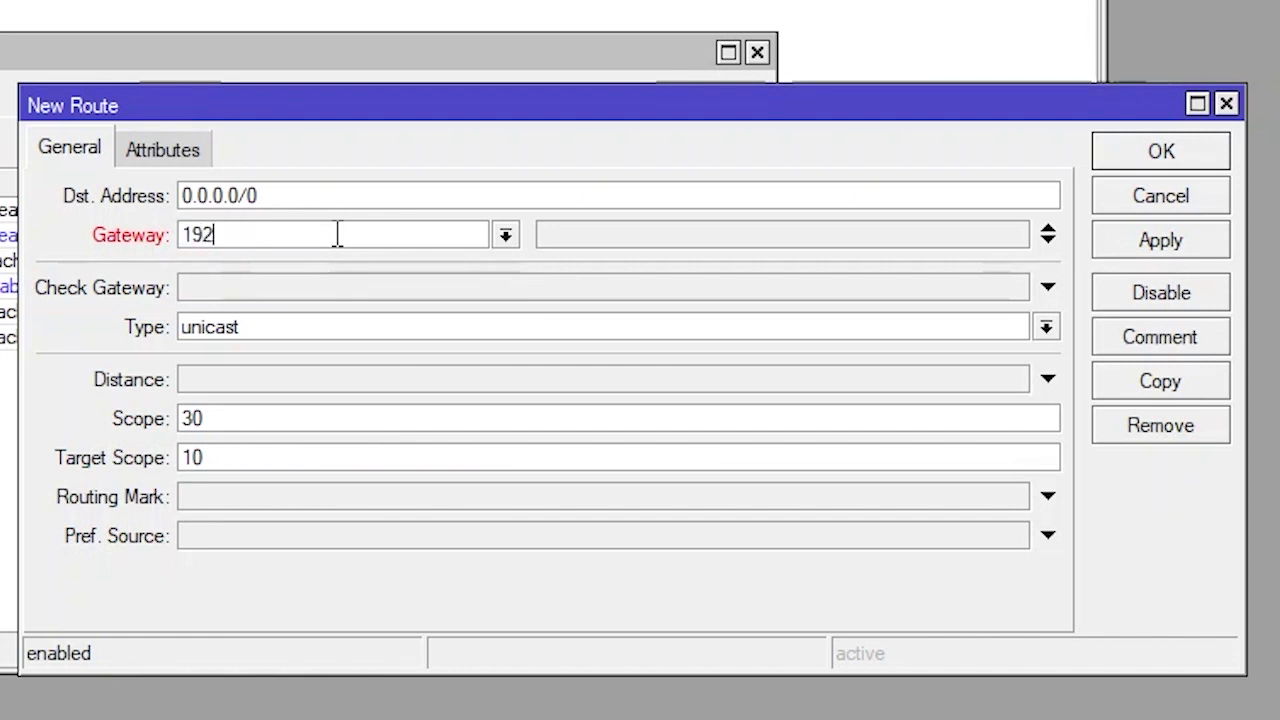
text(.168)
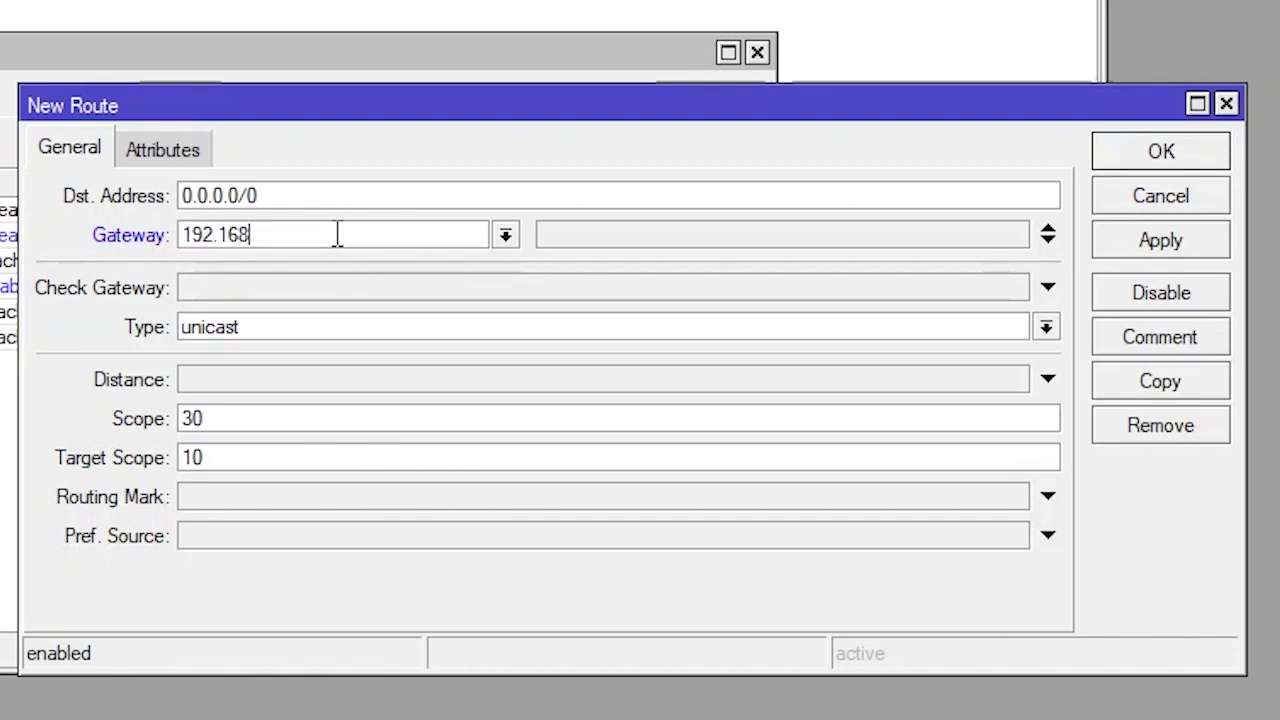
text(.20.1)
Give the route ping gateway checking, distance 1 and routing mark Ke-ISP1, then save it
click(258, 292)
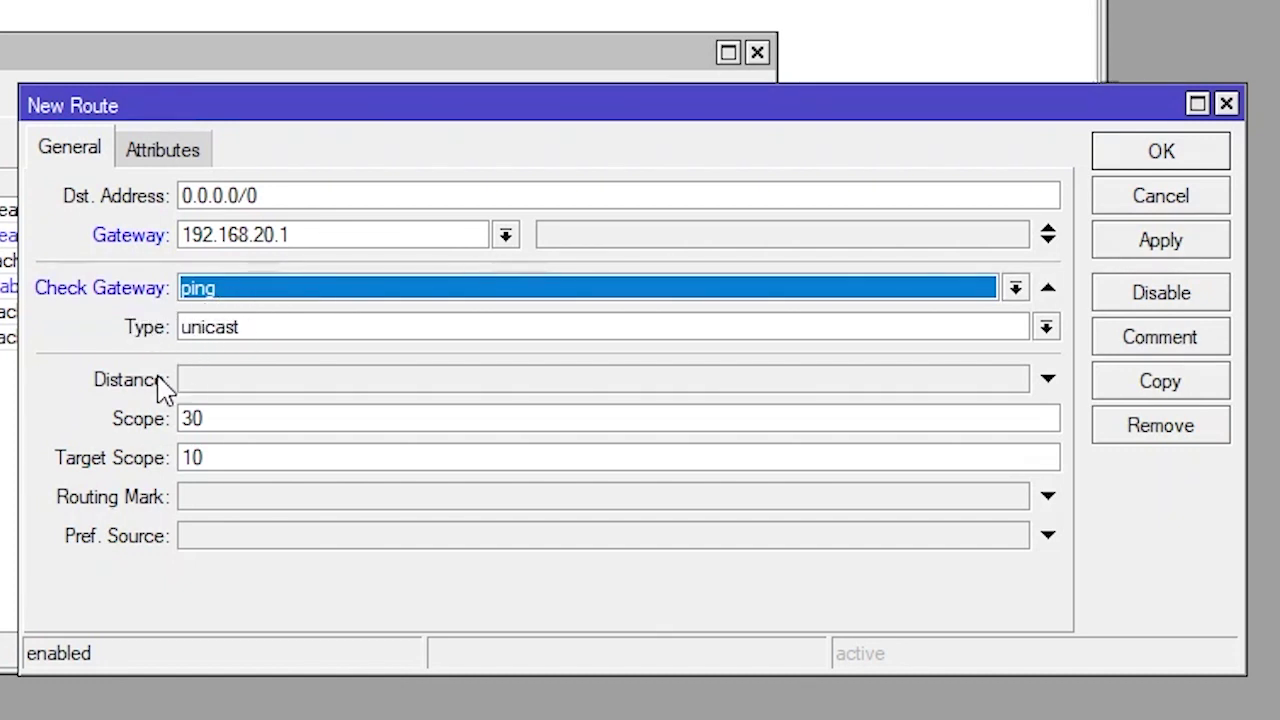
click(231, 384)
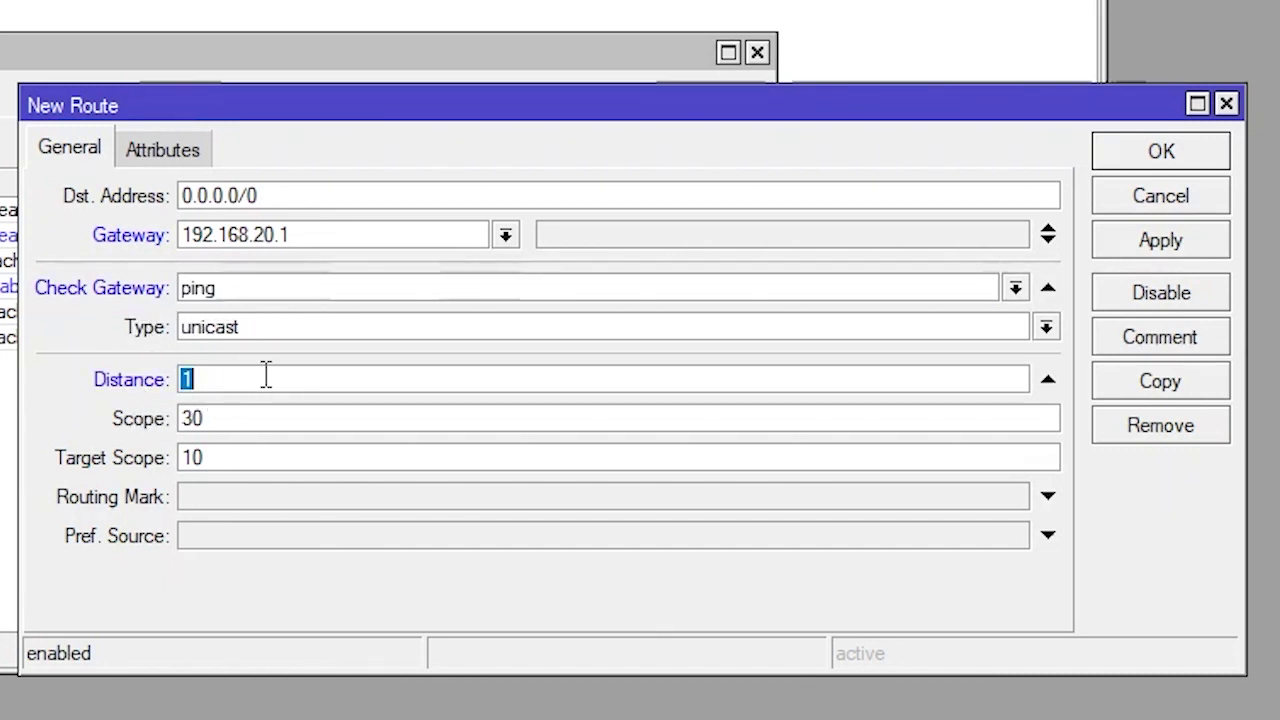
click(266, 375)
click(258, 500)
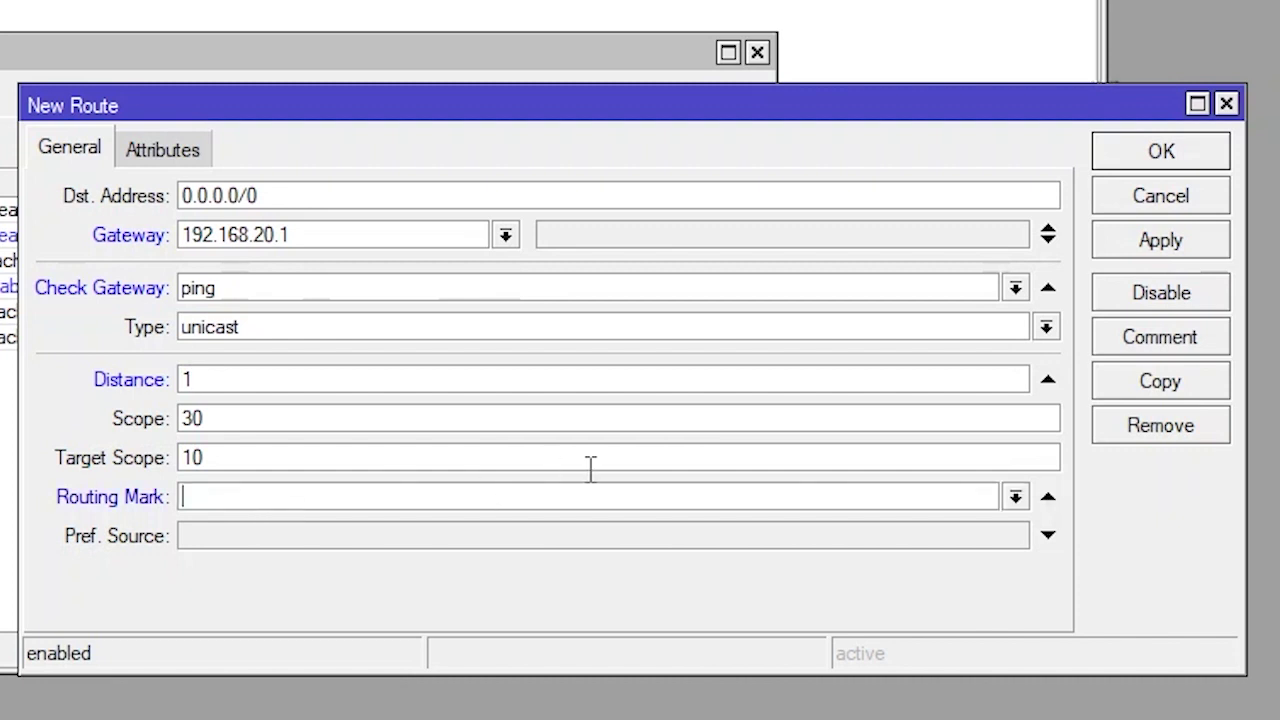
click(1015, 497)
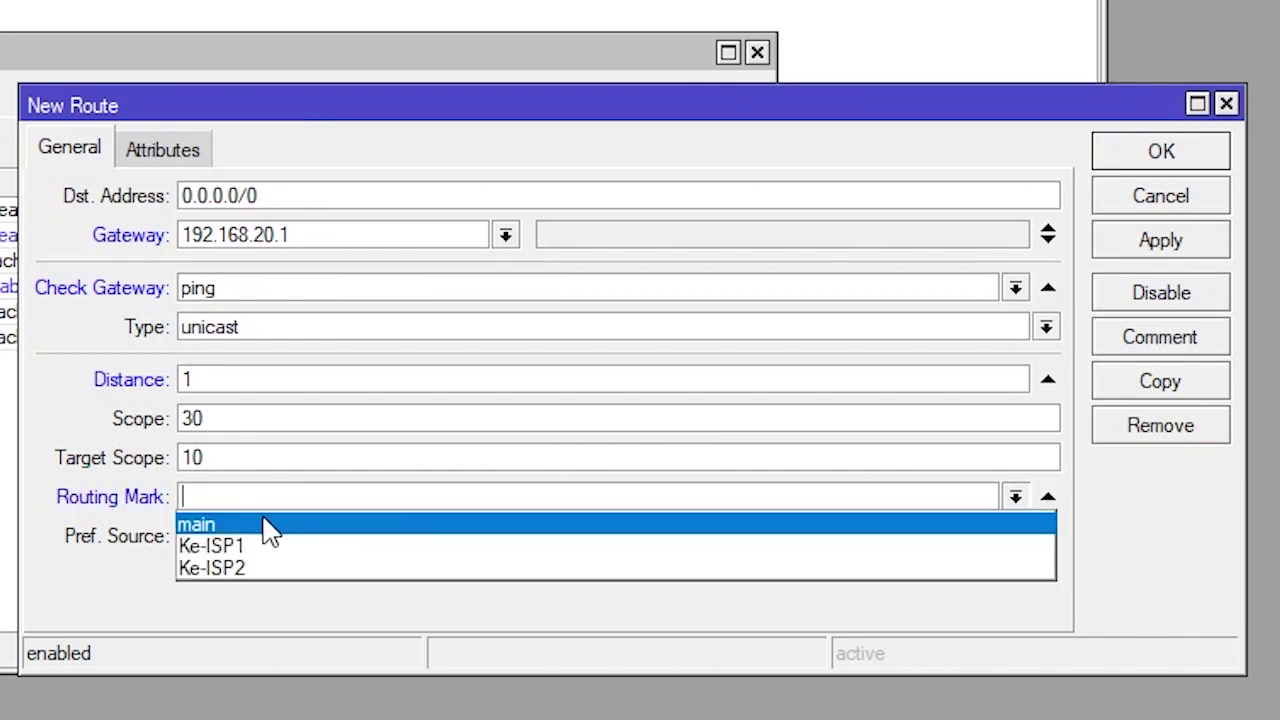
click(232, 548)
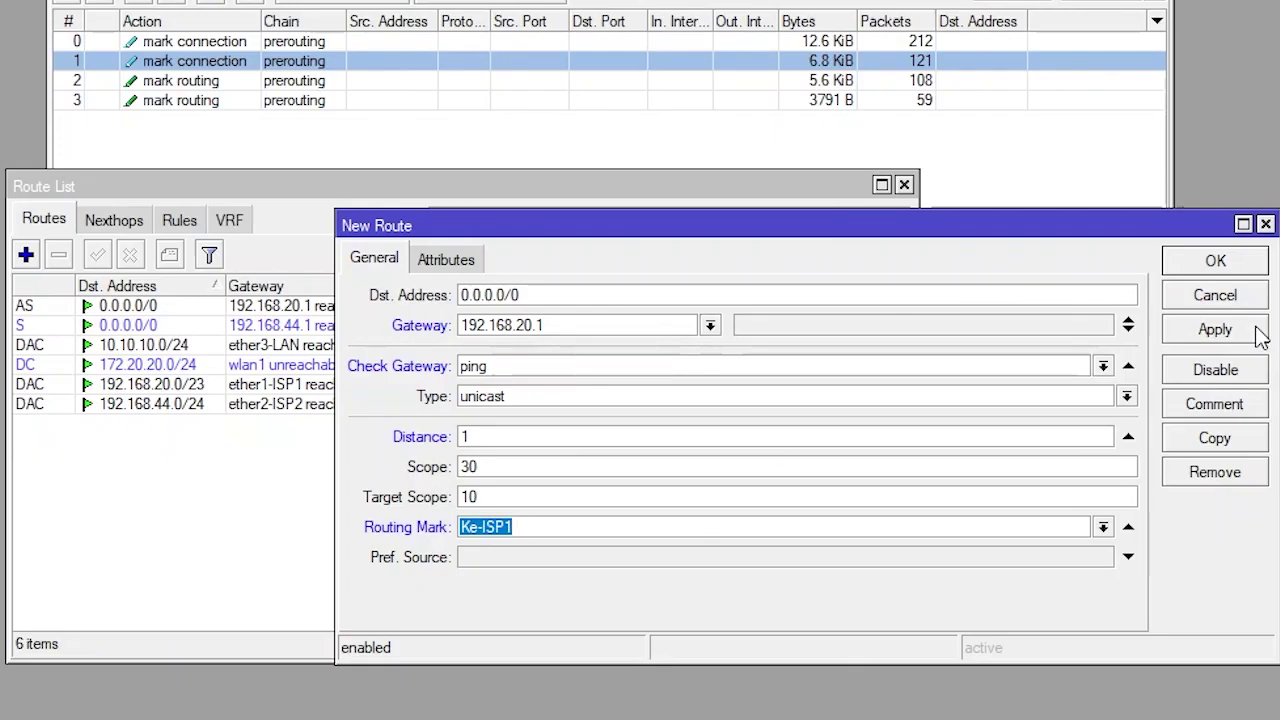
click(1160, 240)
click(1224, 268)
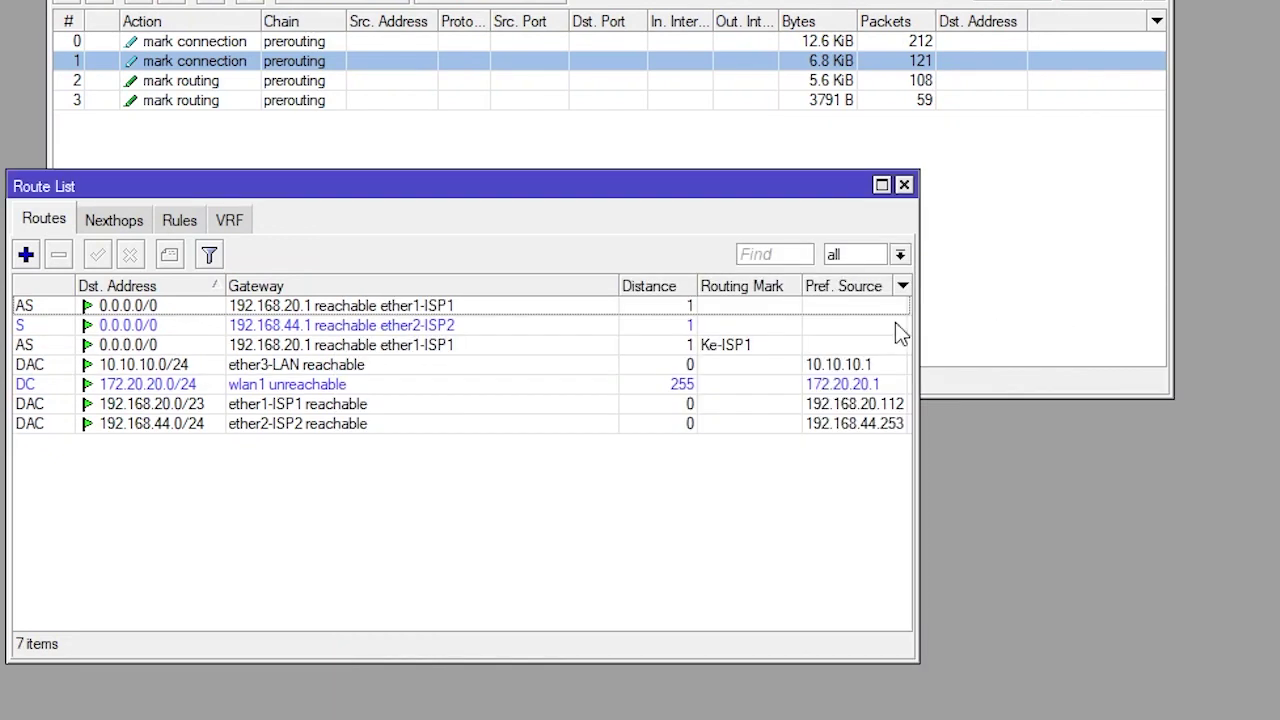
Add a default route via 192.168.44.1 with distance 1 and routing mark Ke-ISP2
click(26, 256)
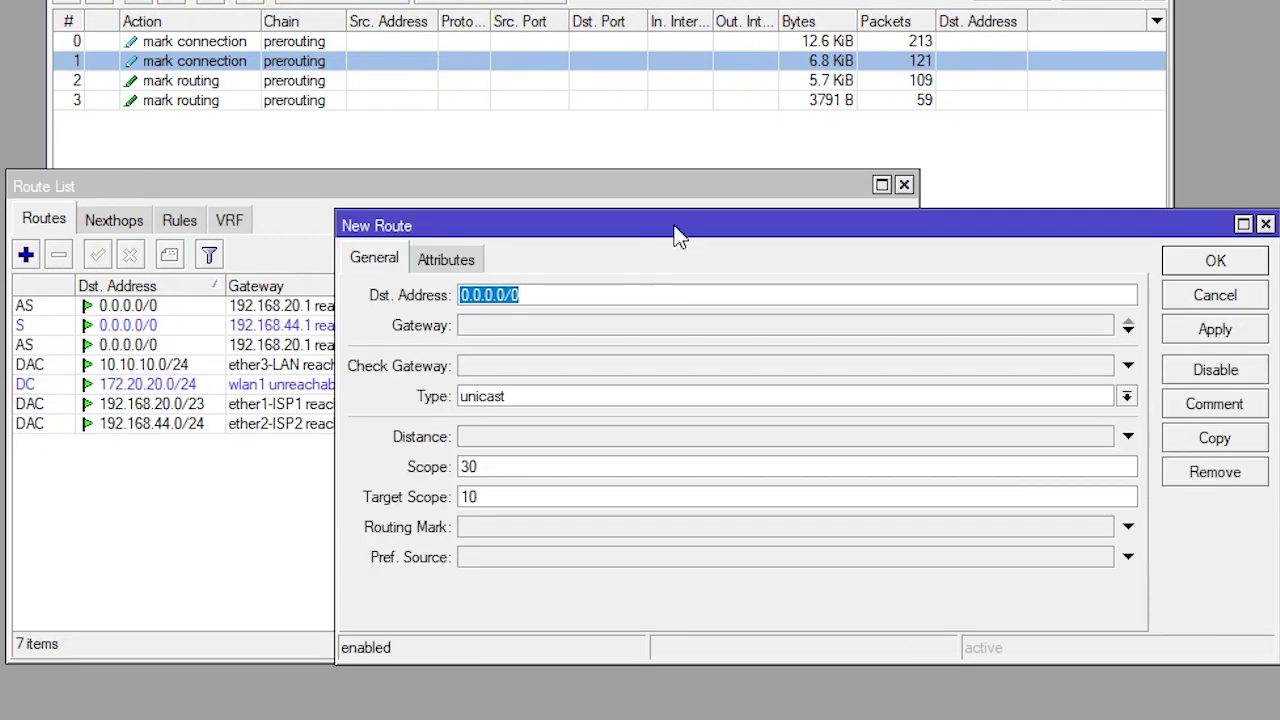
drag(660, 226, 450, 386)
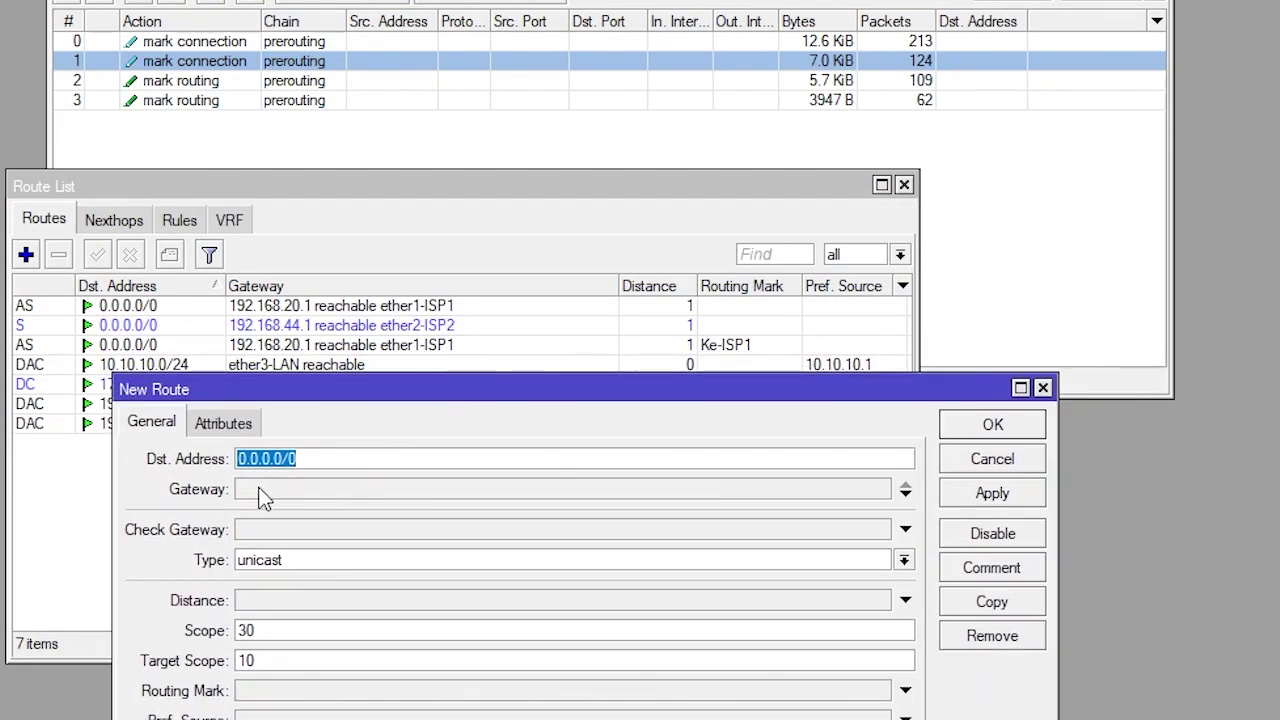
click(262, 491)
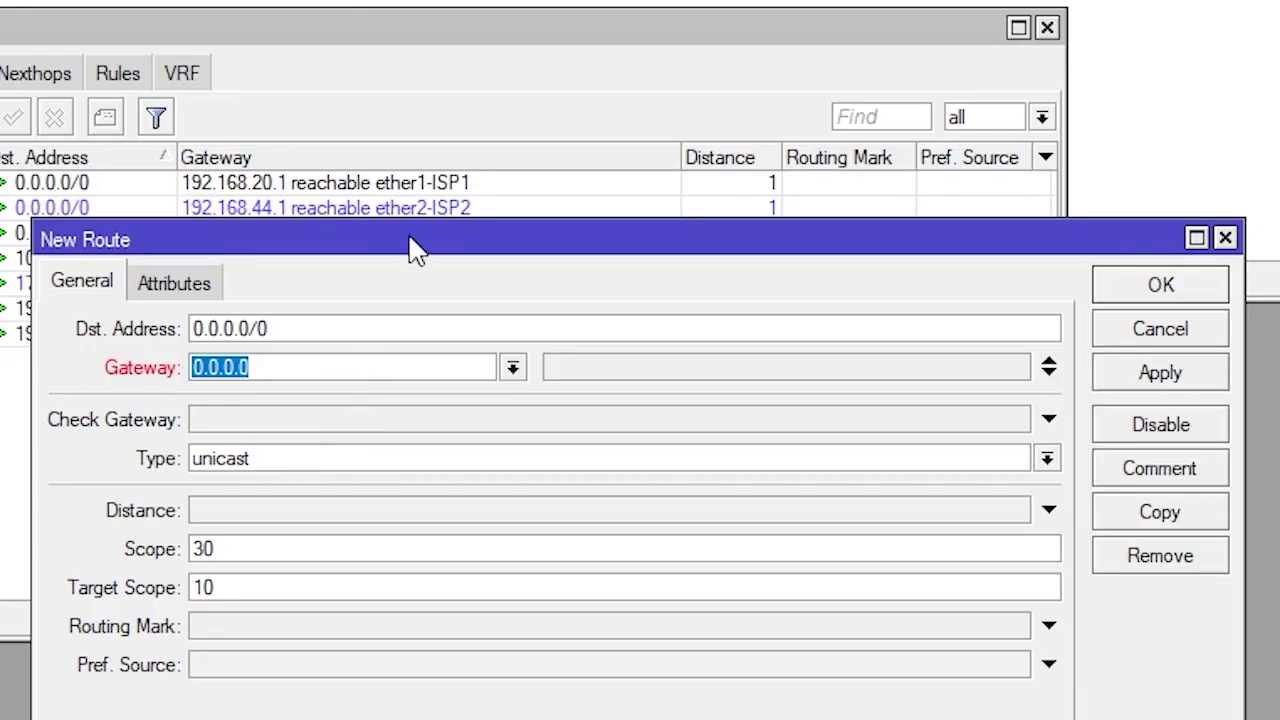
drag(409, 249, 407, 306)
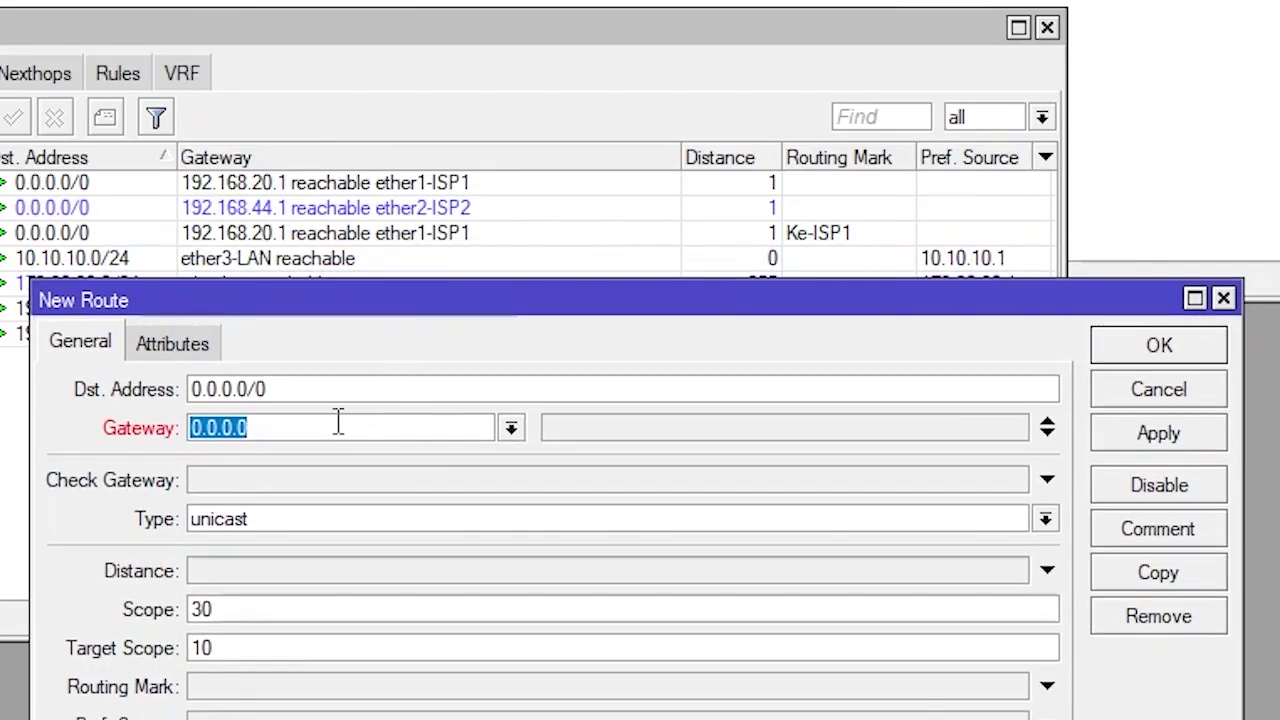
text(192.168.44.)
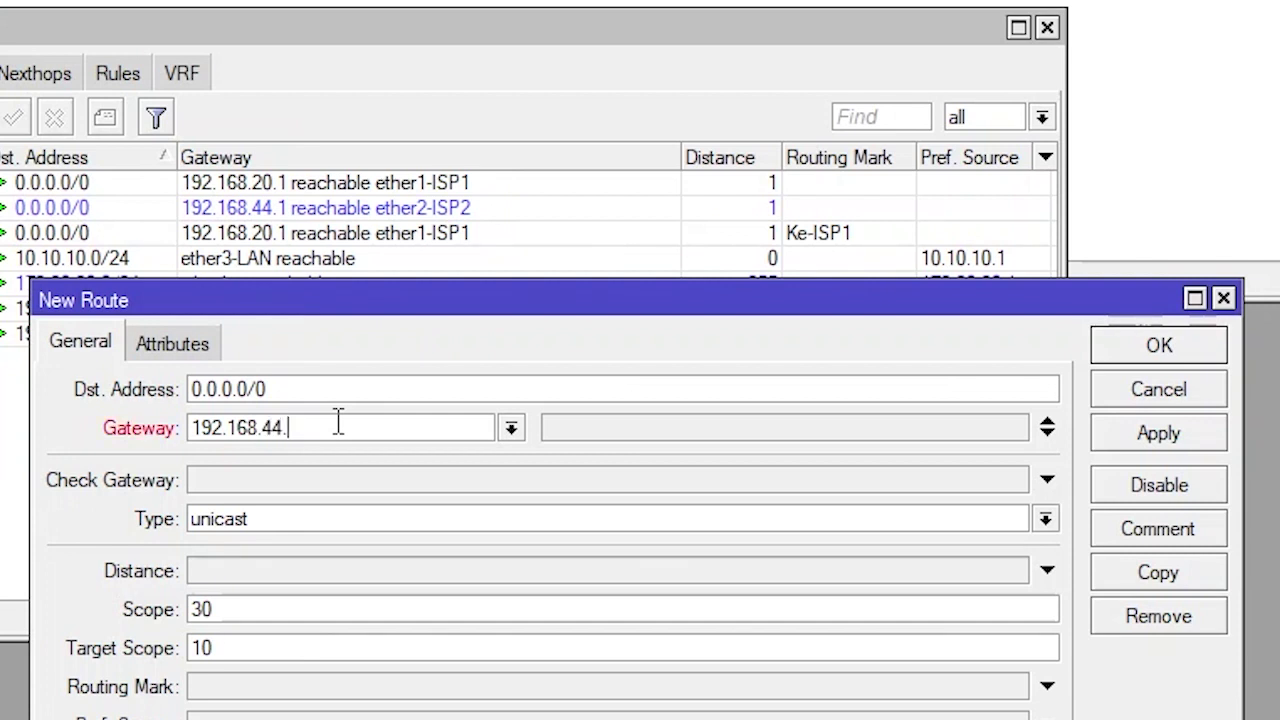
text(1)
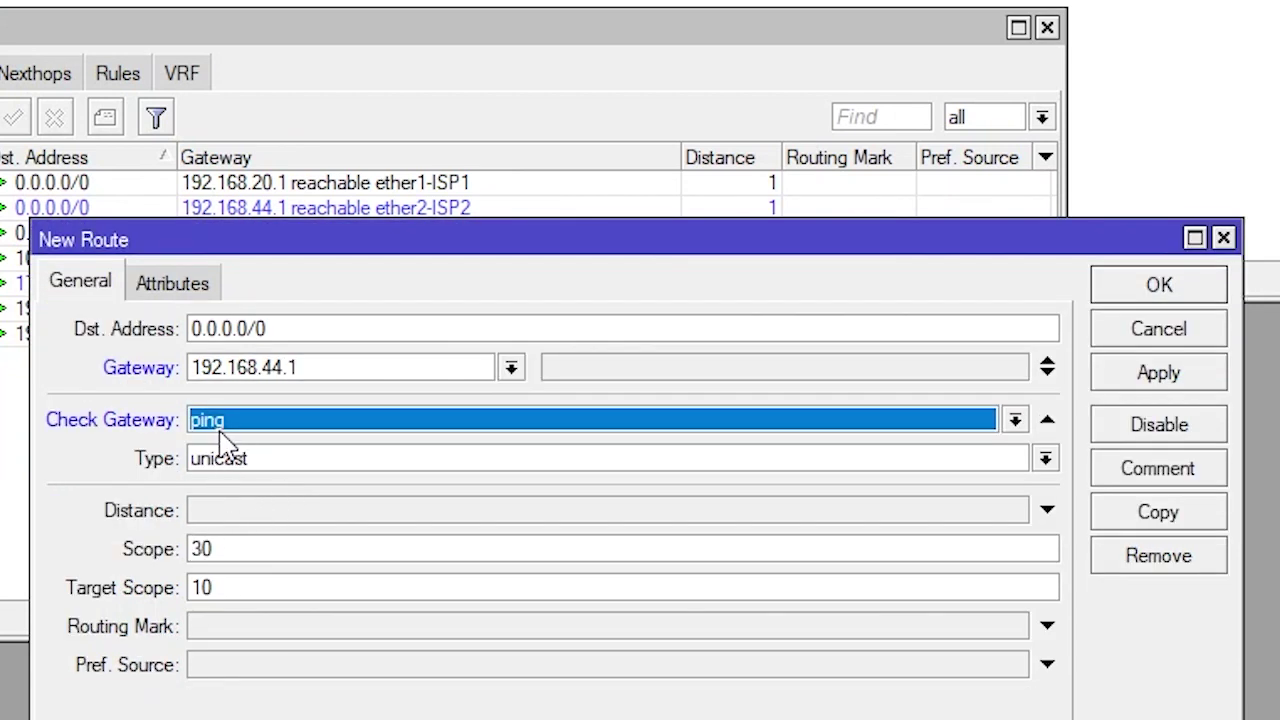
click(248, 514)
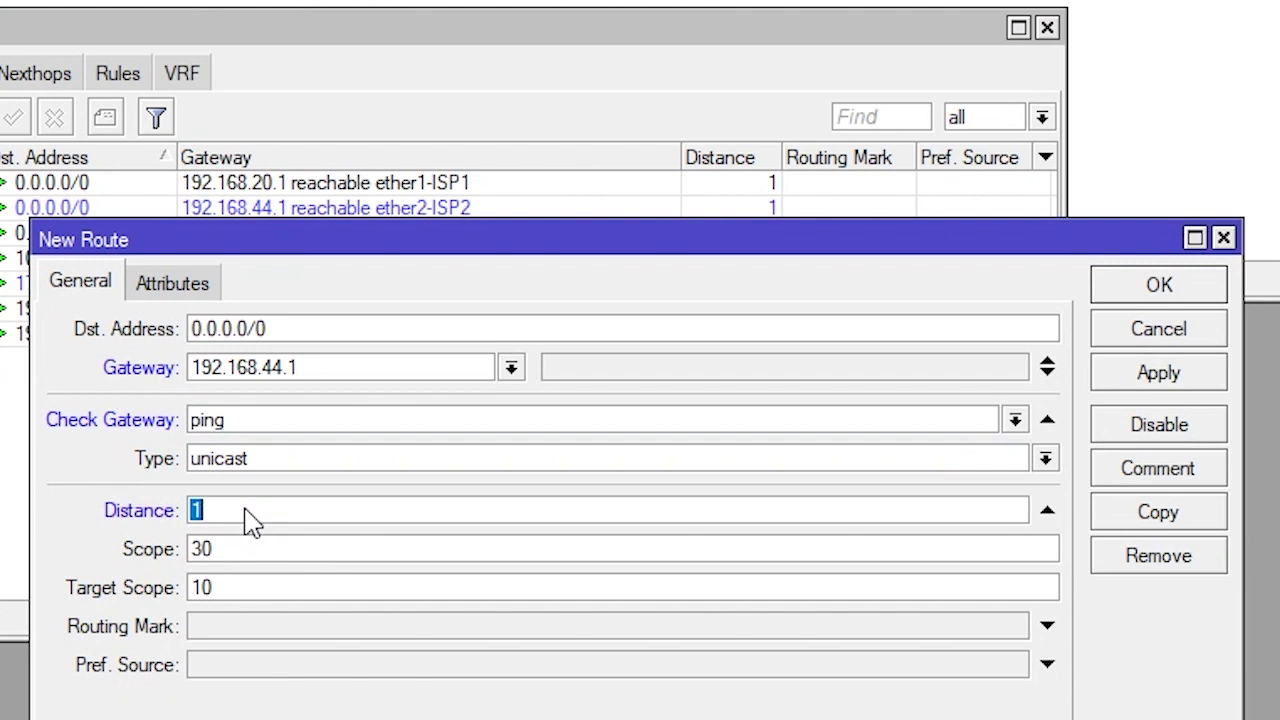
click(888, 628)
click(1016, 628)
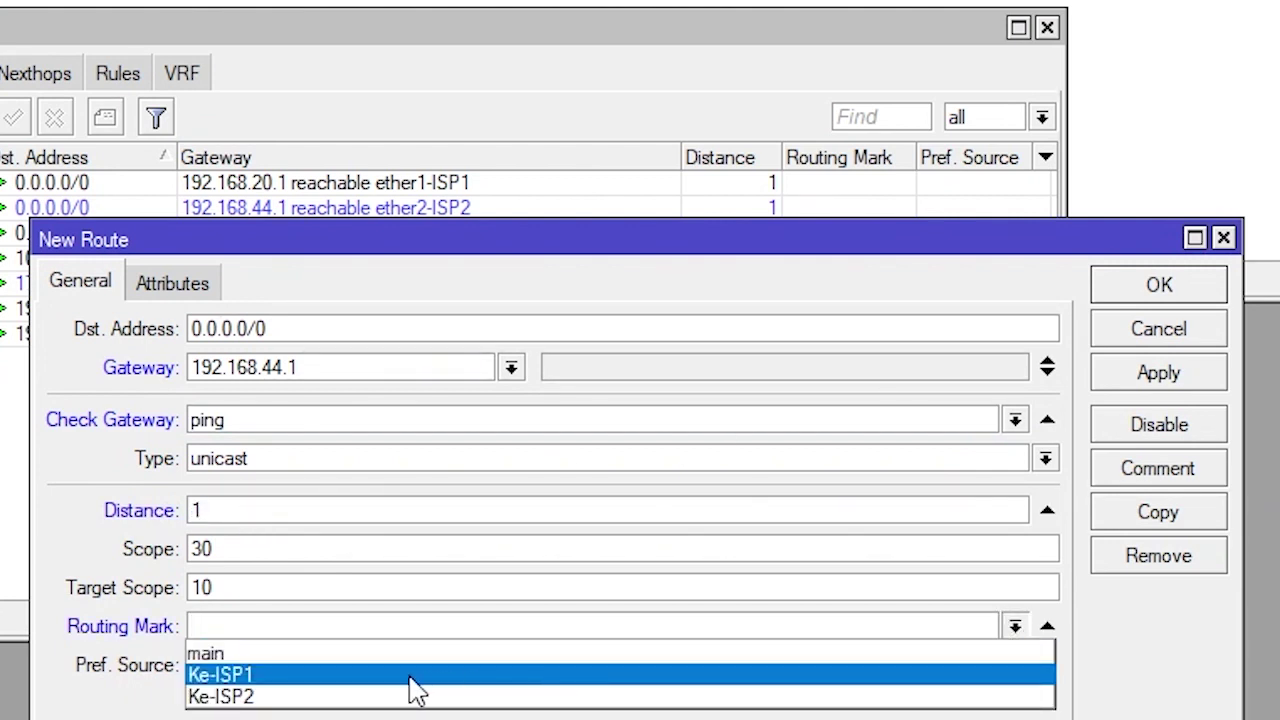
click(270, 697)
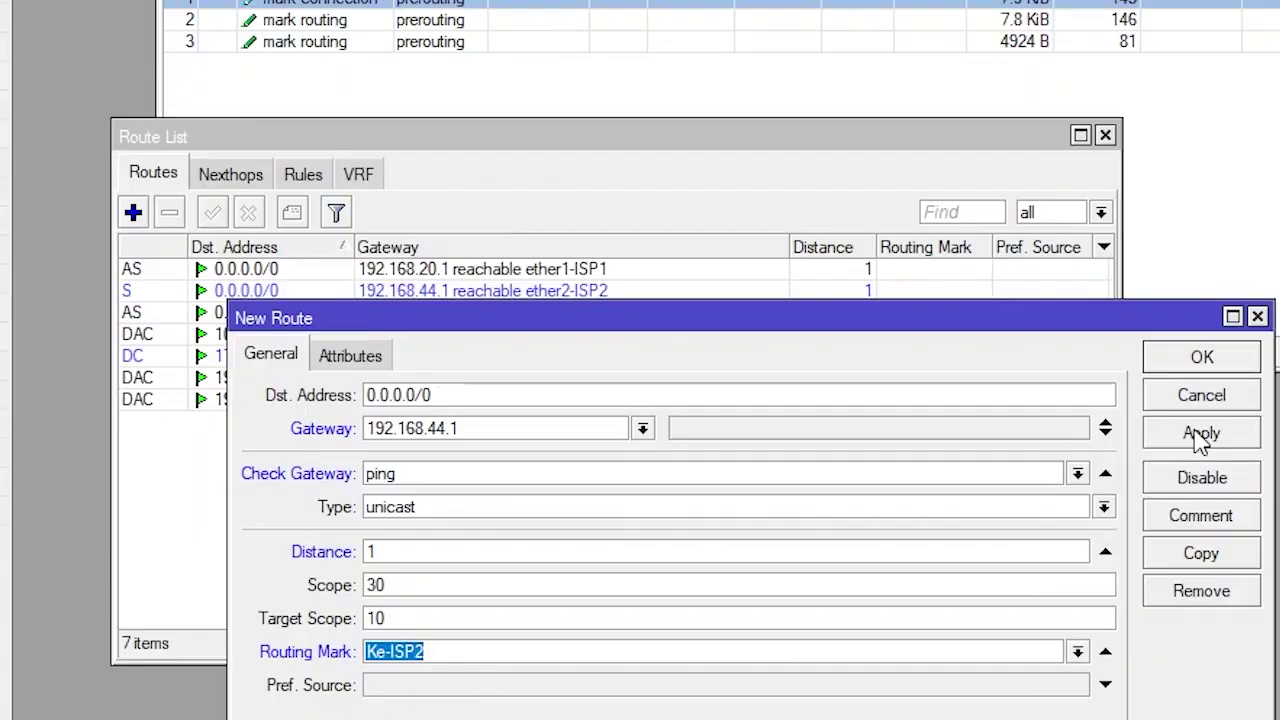
click(1159, 372)
click(1159, 290)
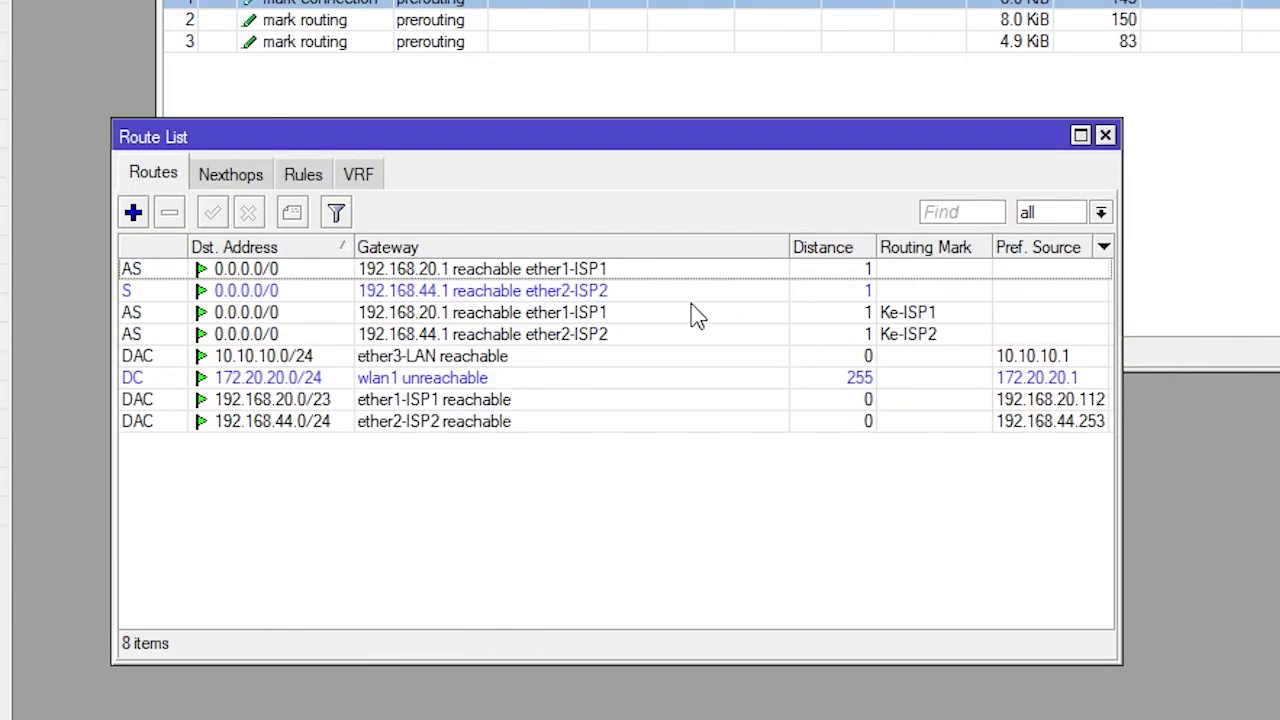
Review the new Ke-ISP1 and Ke-ISP2 routes in the route list
click(660, 318)
click(672, 340)
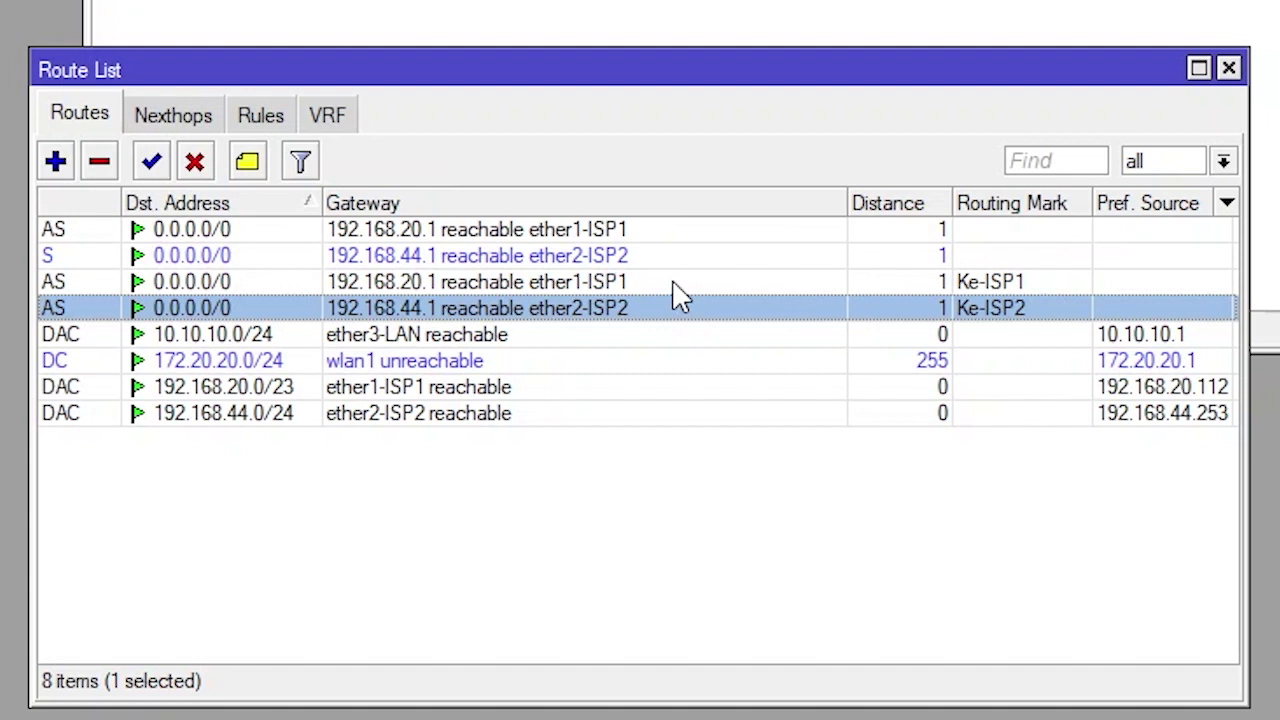
click(673, 283)
click(721, 307)
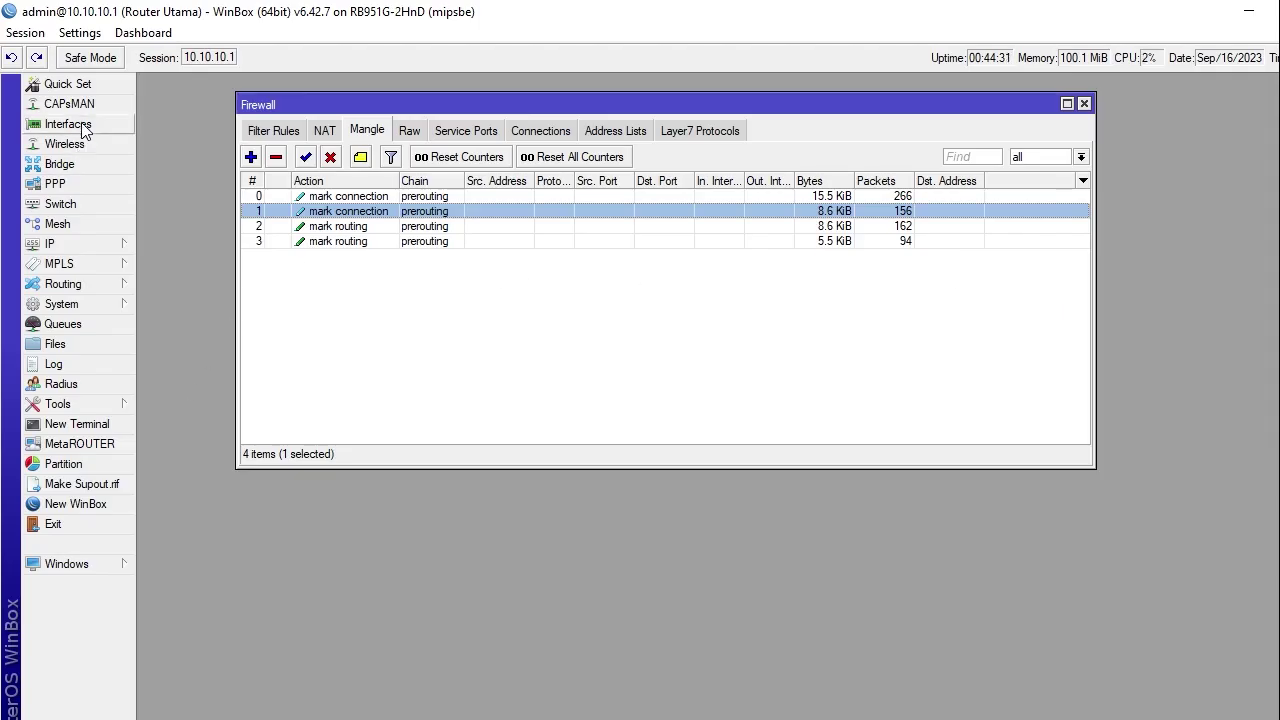
Open the Interface List below the mangle rules and bring the nPerf page alongside
click(67, 124)
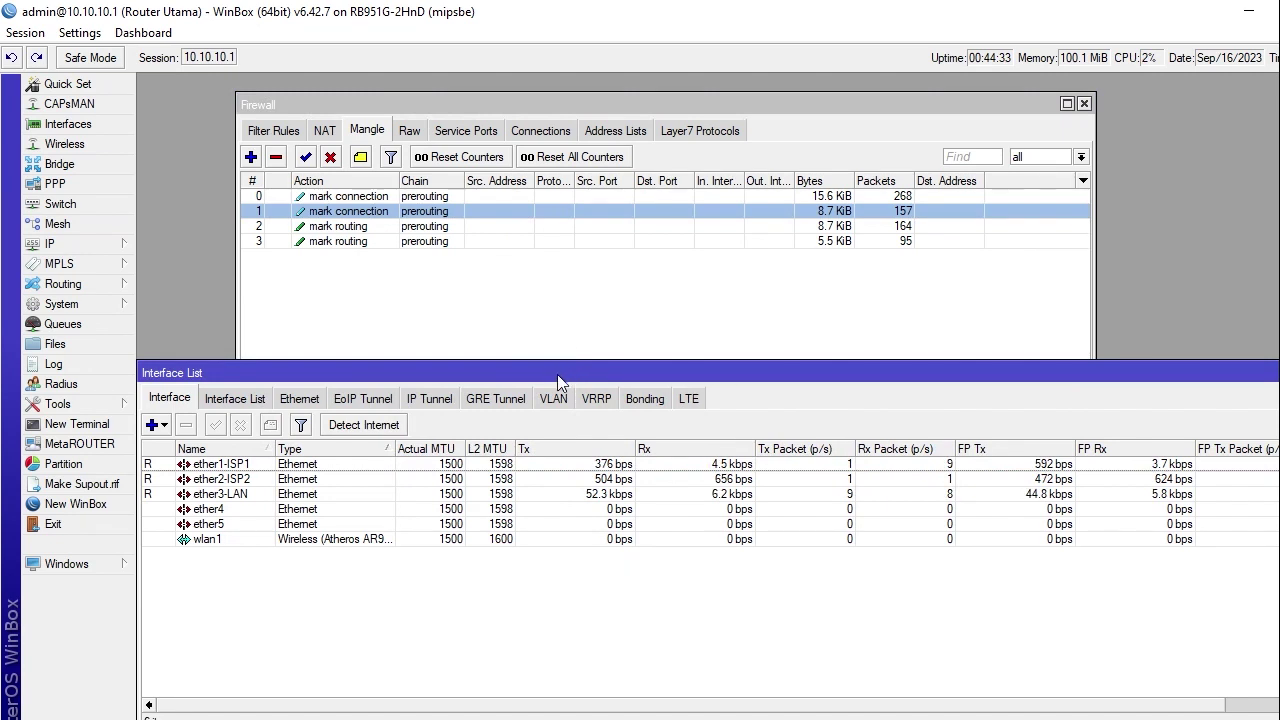
drag(560, 382, 555, 427)
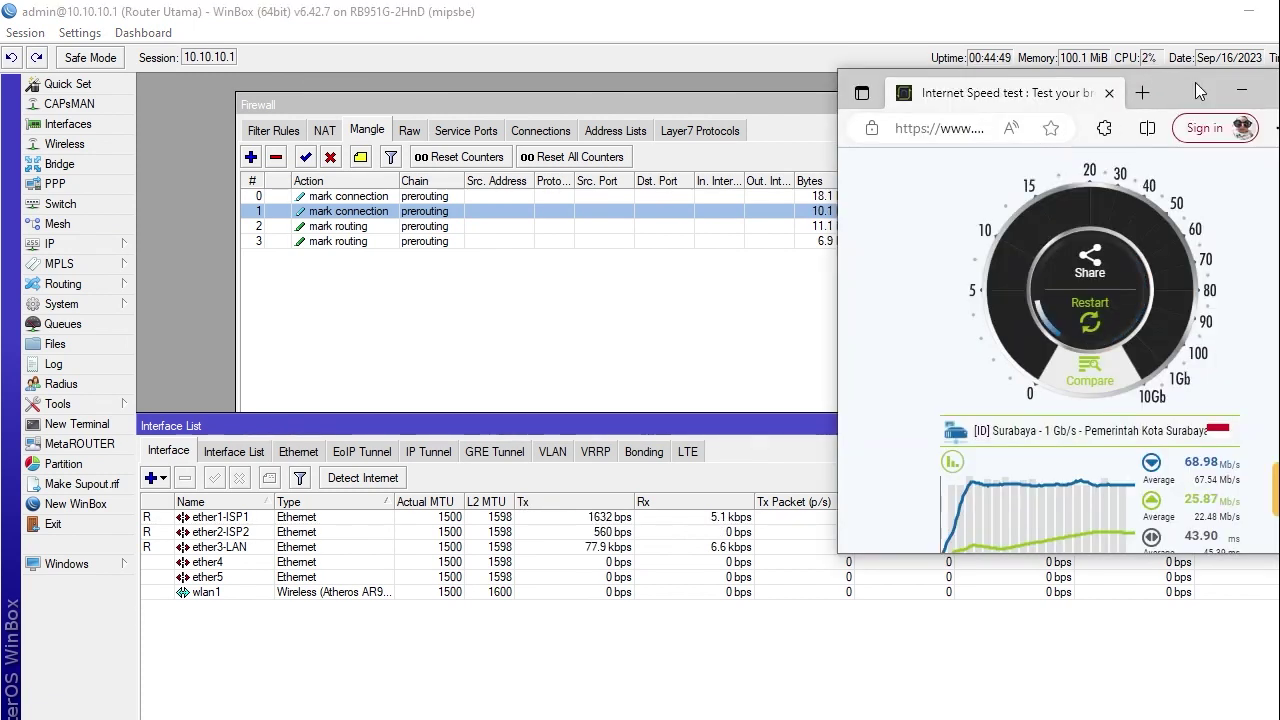
drag(1196, 88, 1204, 41)
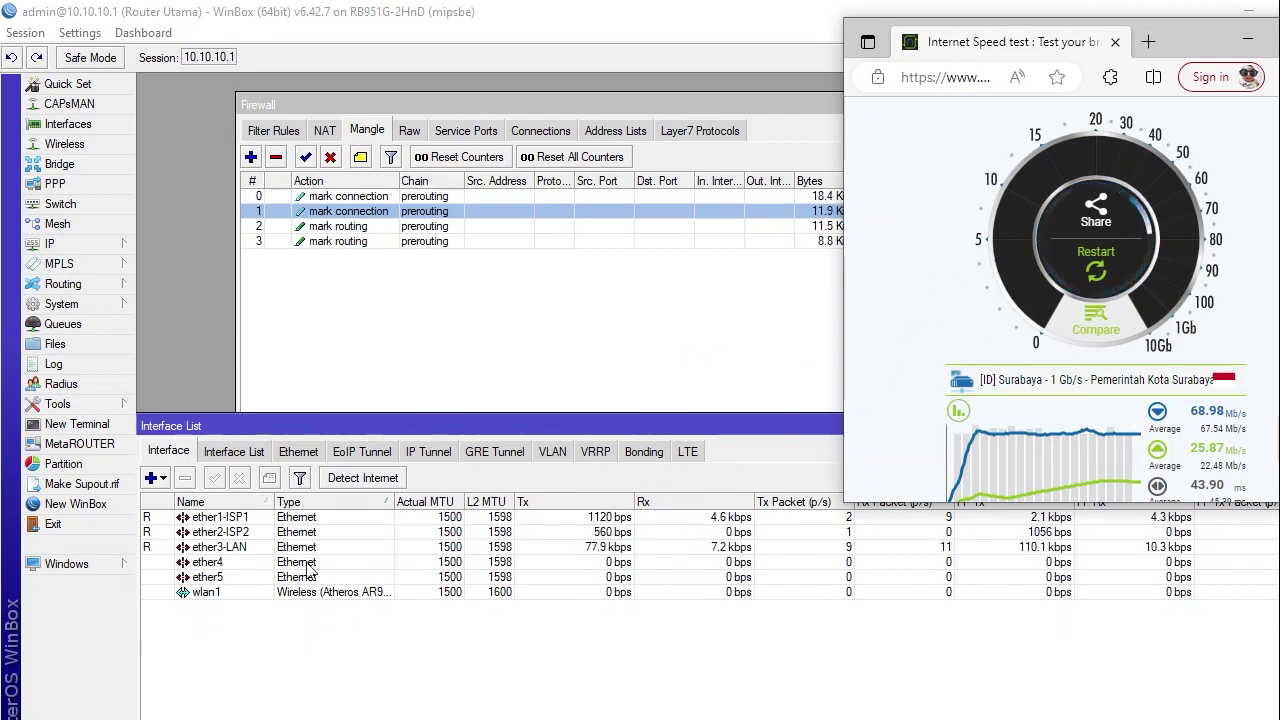
Reload the nPerf page, dismiss the location prompt, and start the speed test
scroll(905, 398, up, 5)
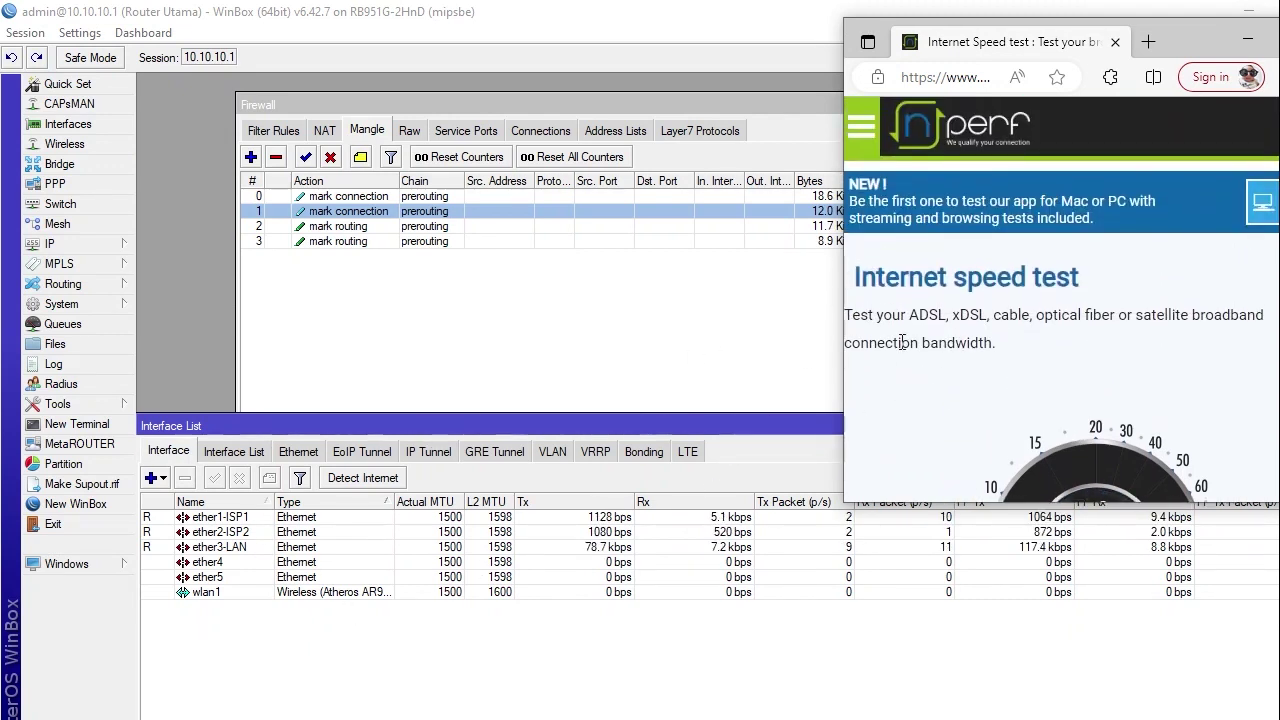
click(976, 79)
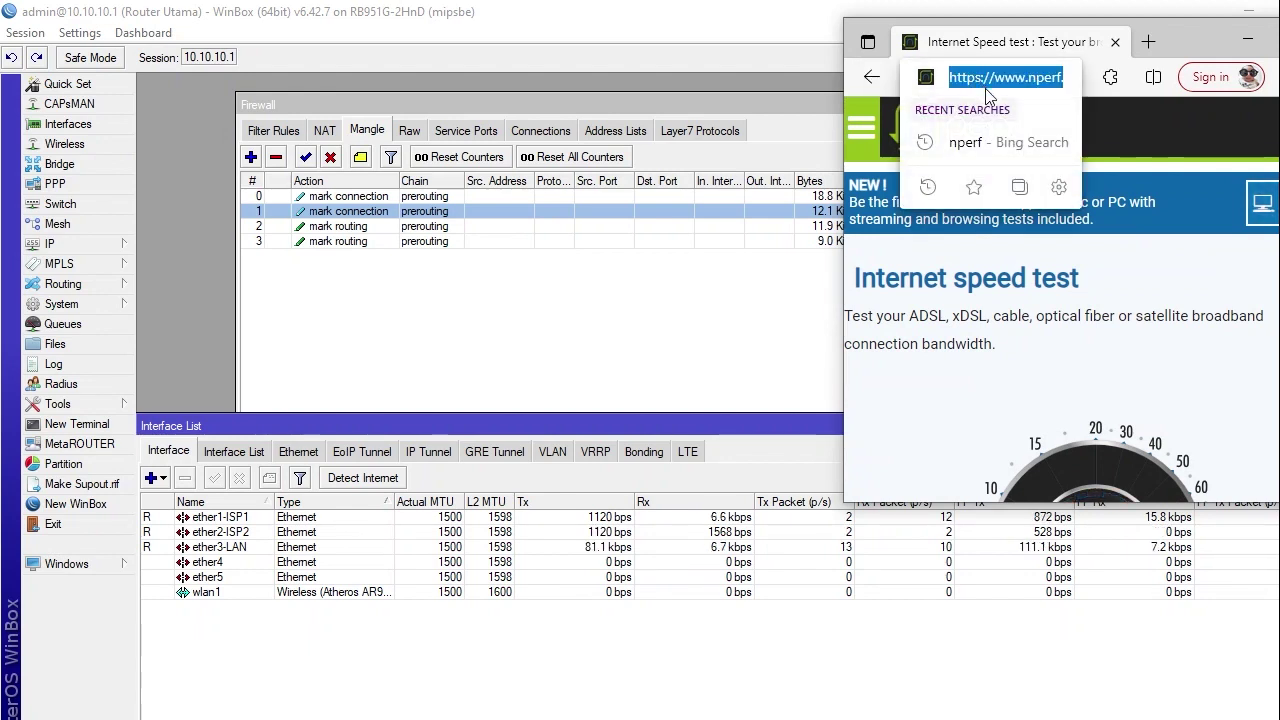
key(Return)
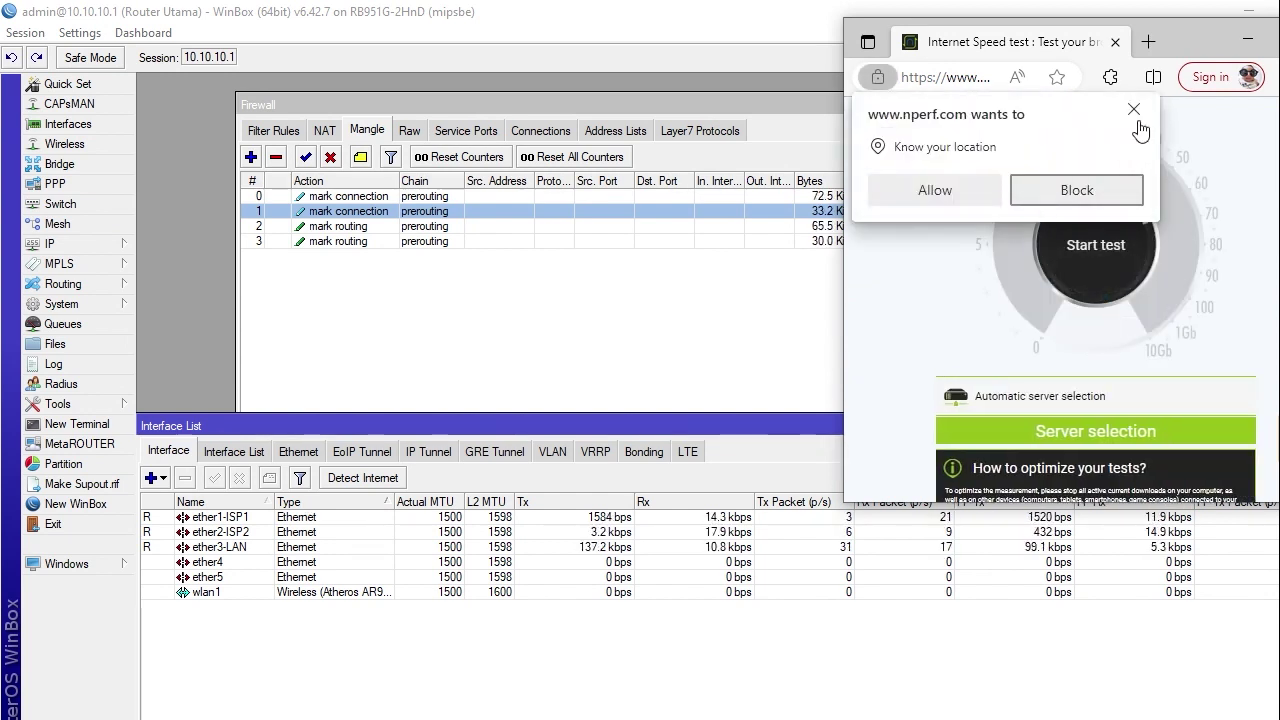
click(1134, 110)
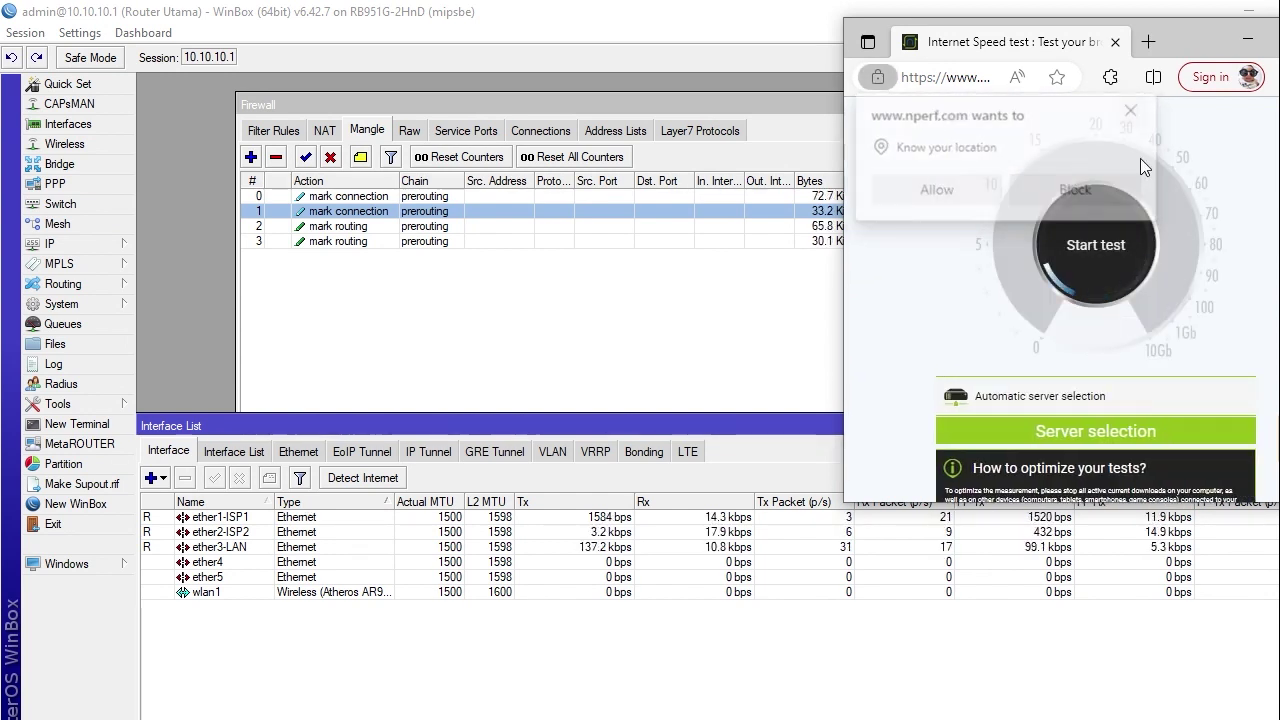
click(1093, 263)
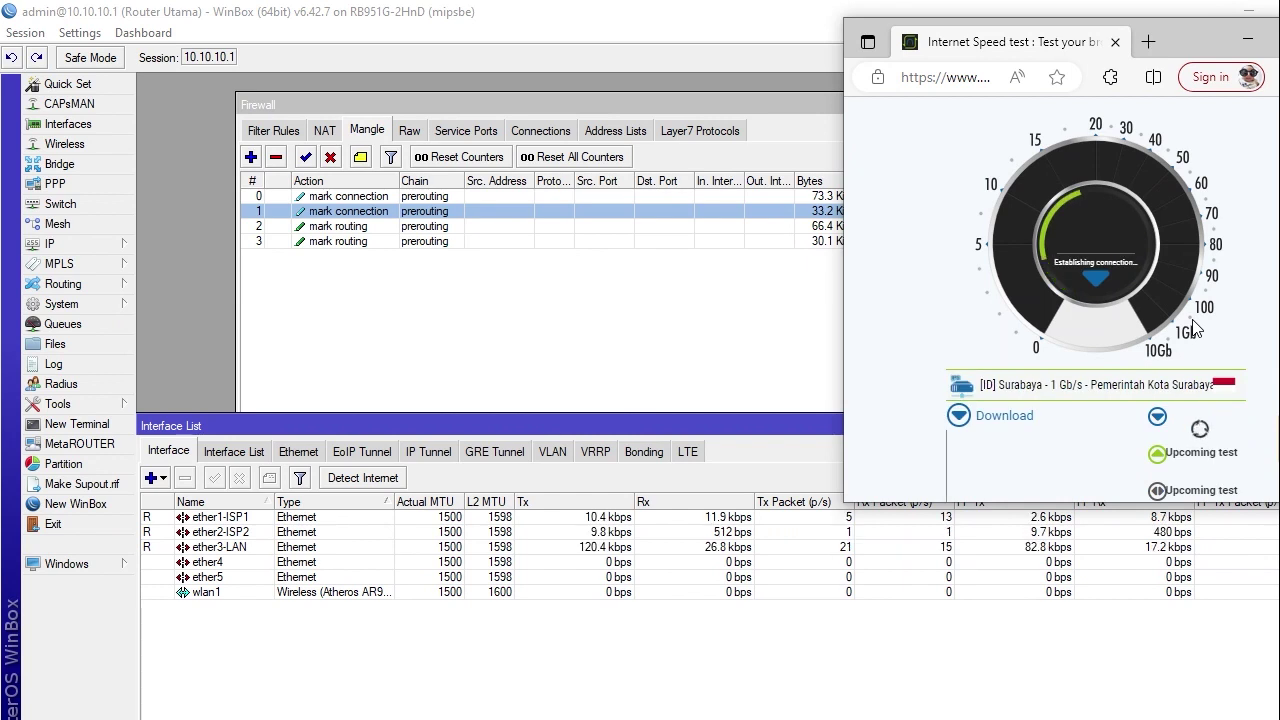
Watch ether1-ISP1 and ether2-ISP2 traffic in WinBox during the test
click(706, 519)
ctrl+click(706, 533)
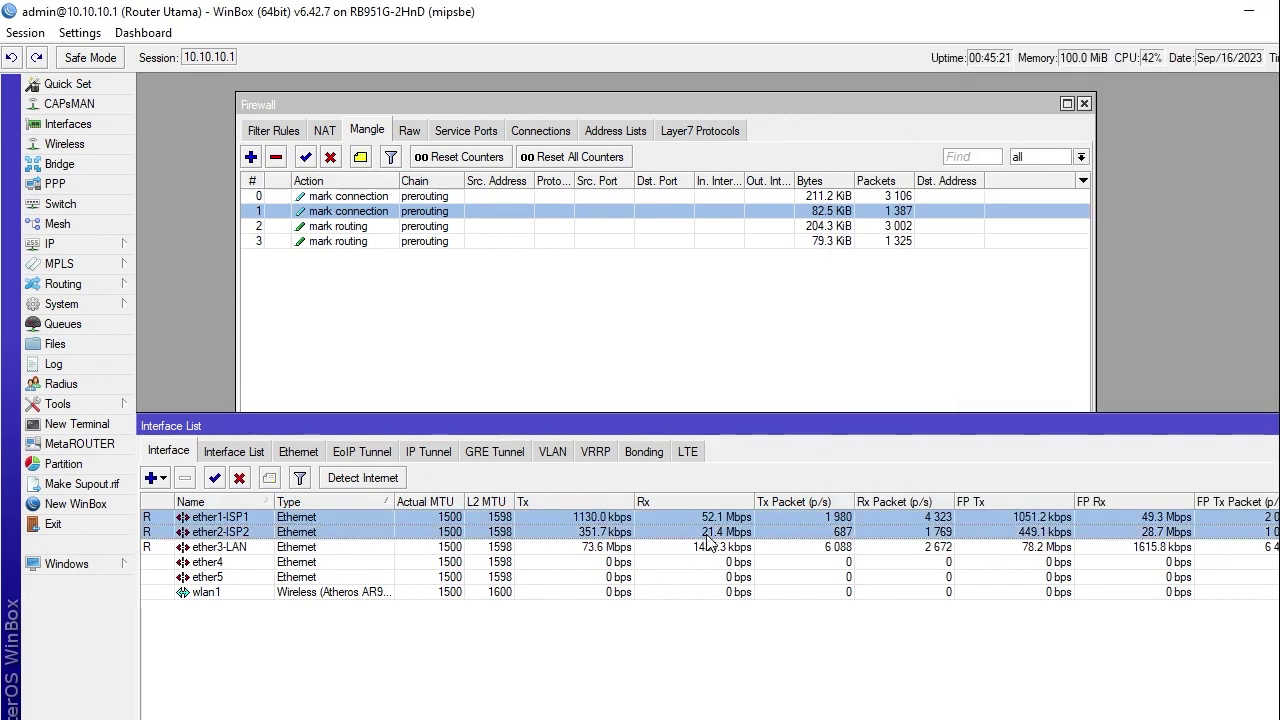
key(alt+Tab)
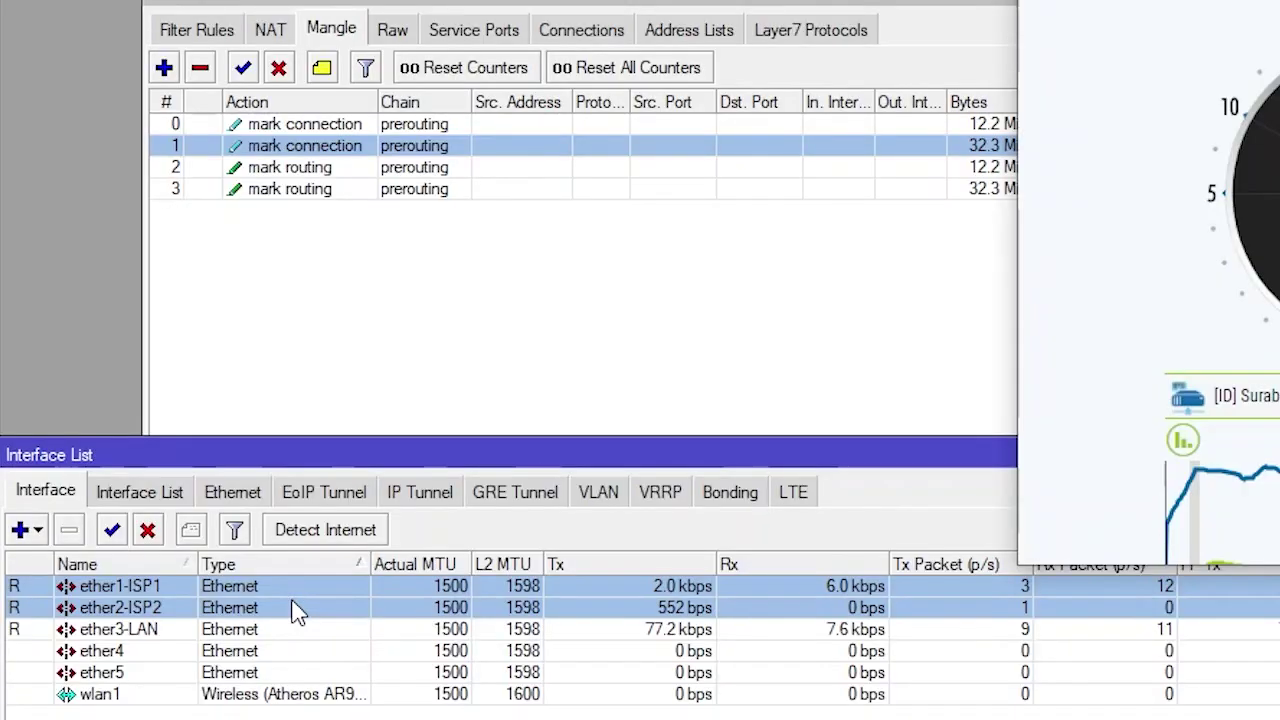
click(330, 532)
click(289, 632)
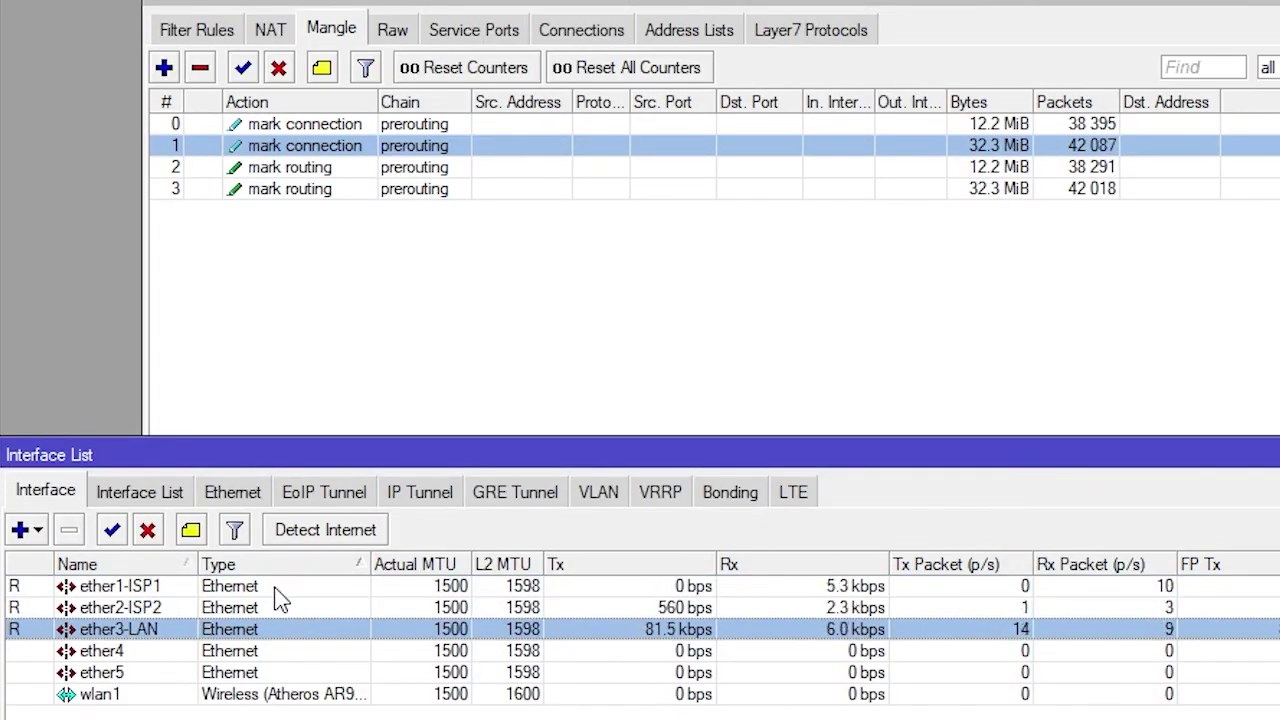
Disable the ether1-ISP1 interface and restart the nPerf speed test
click(277, 586)
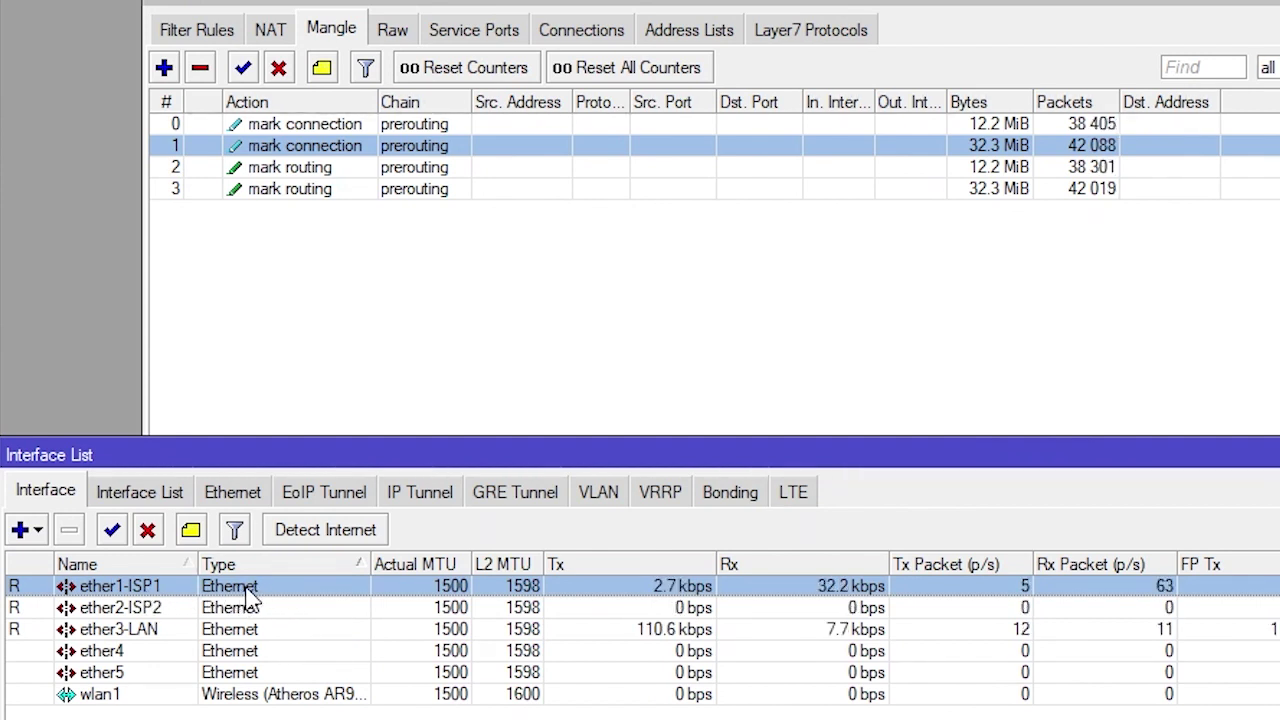
click(148, 533)
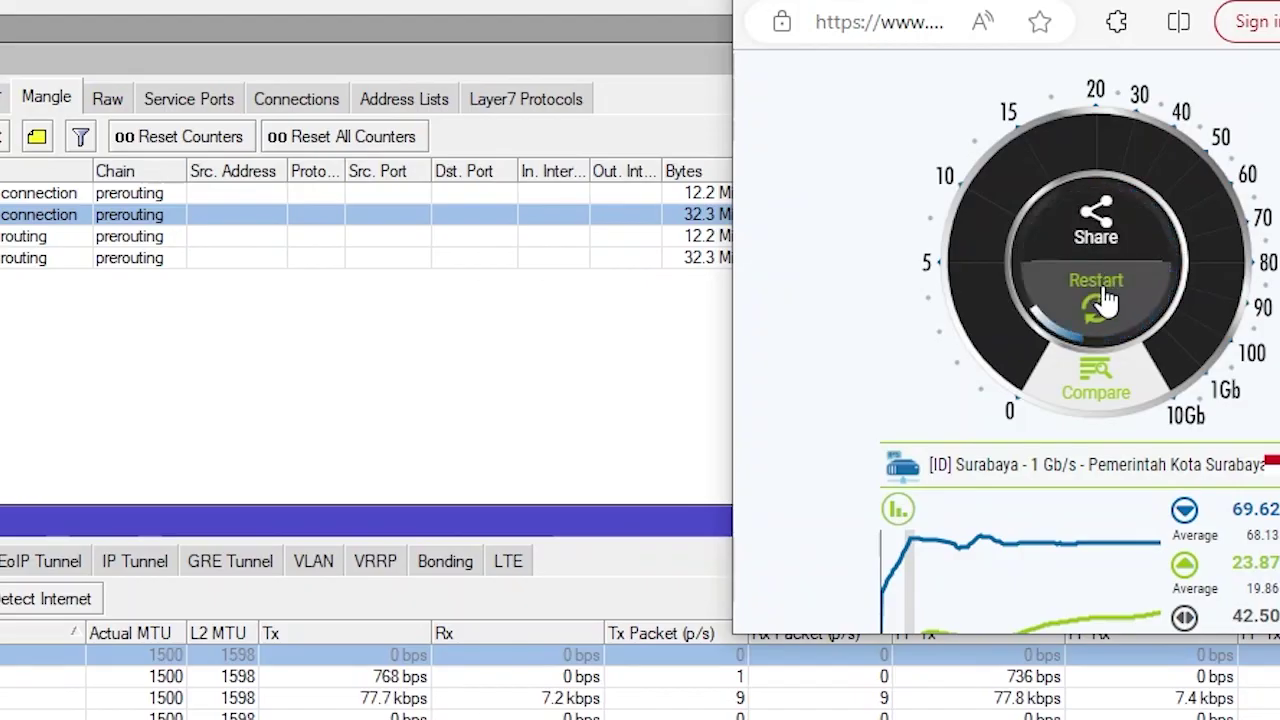
click(1171, 286)
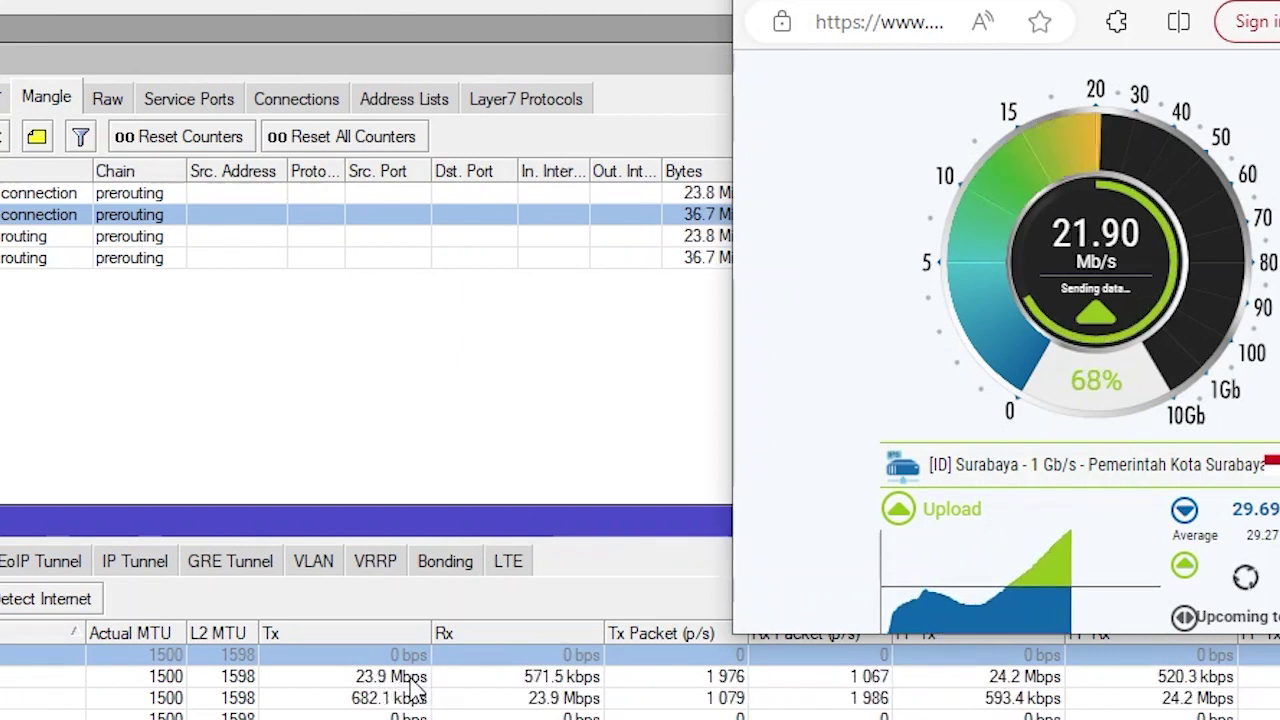
Monitor interface traffic while the ISP2-only speed test runs
click(418, 684)
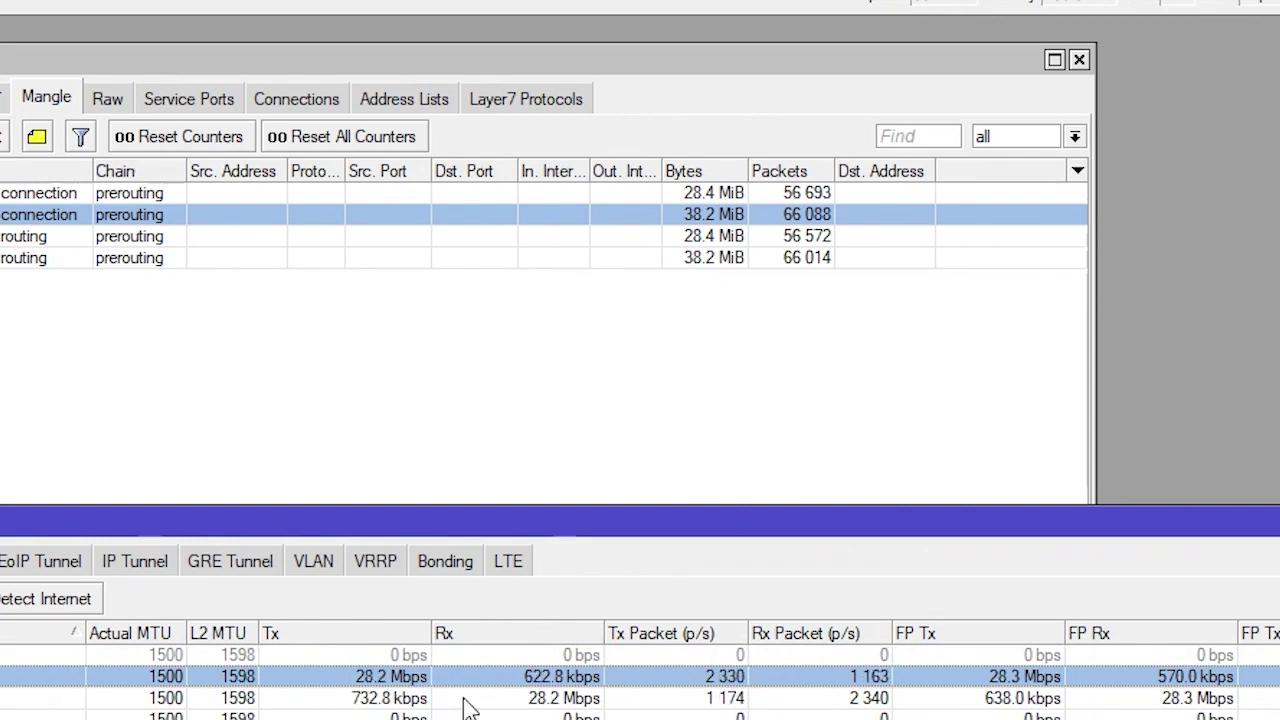
key(alt+Tab)
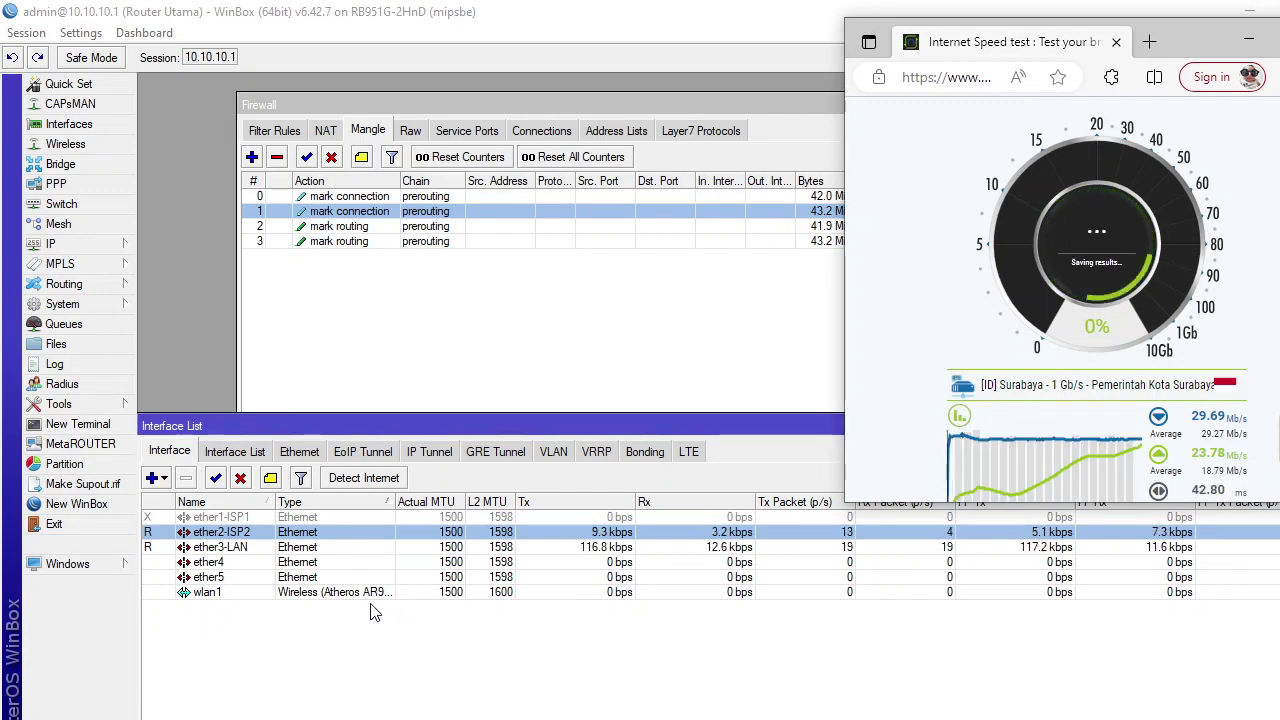
click(307, 629)
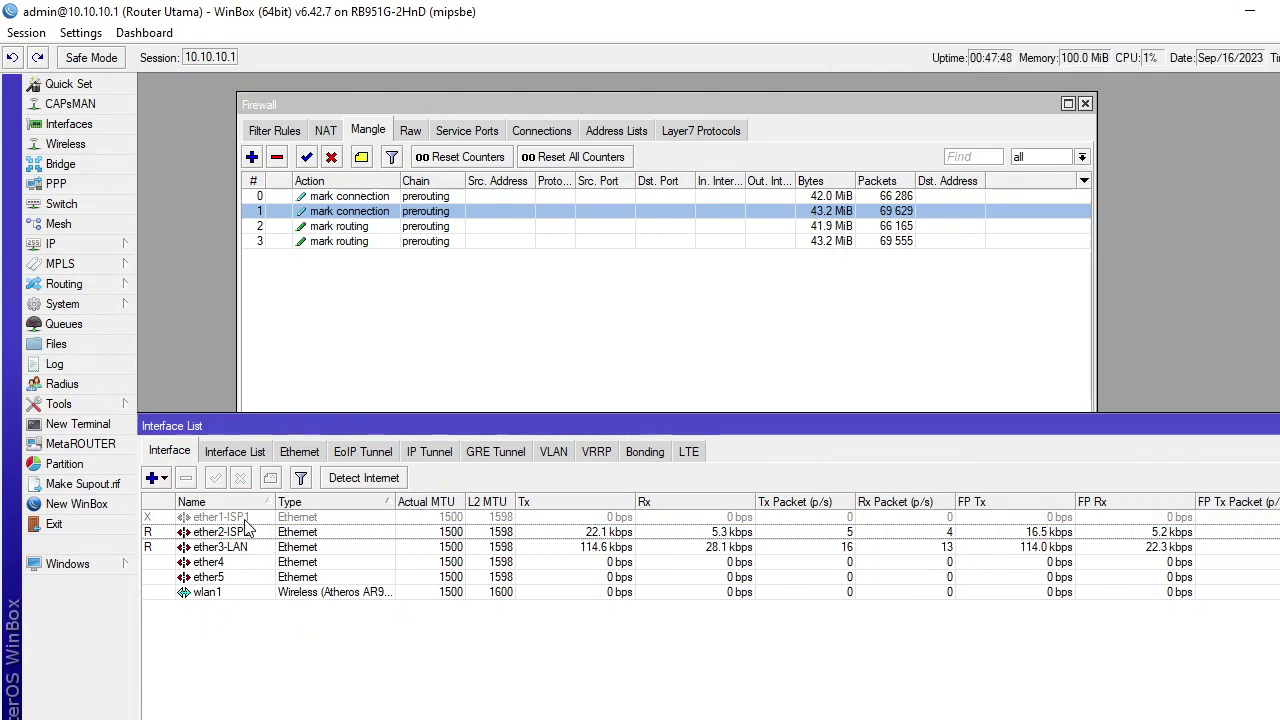
Re-enable ether1-ISP1 and disable ether2-ISP2 in the interface list
click(245, 518)
click(215, 478)
click(245, 532)
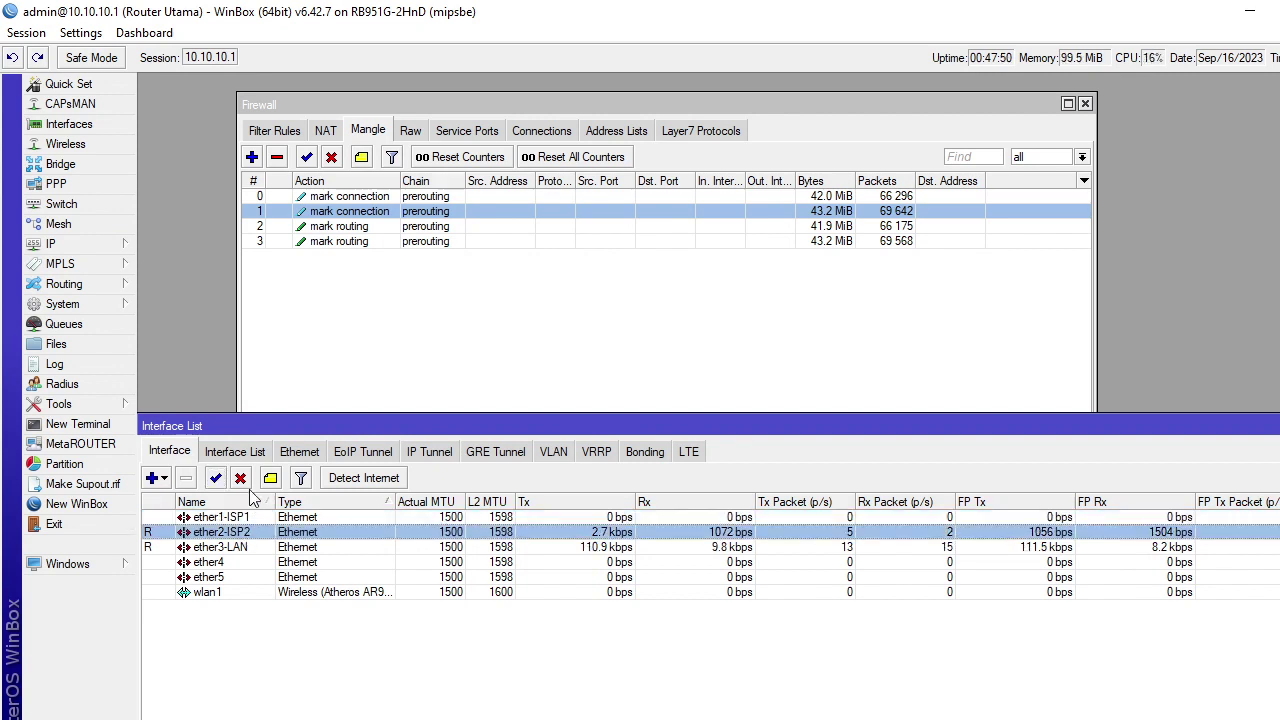
click(241, 478)
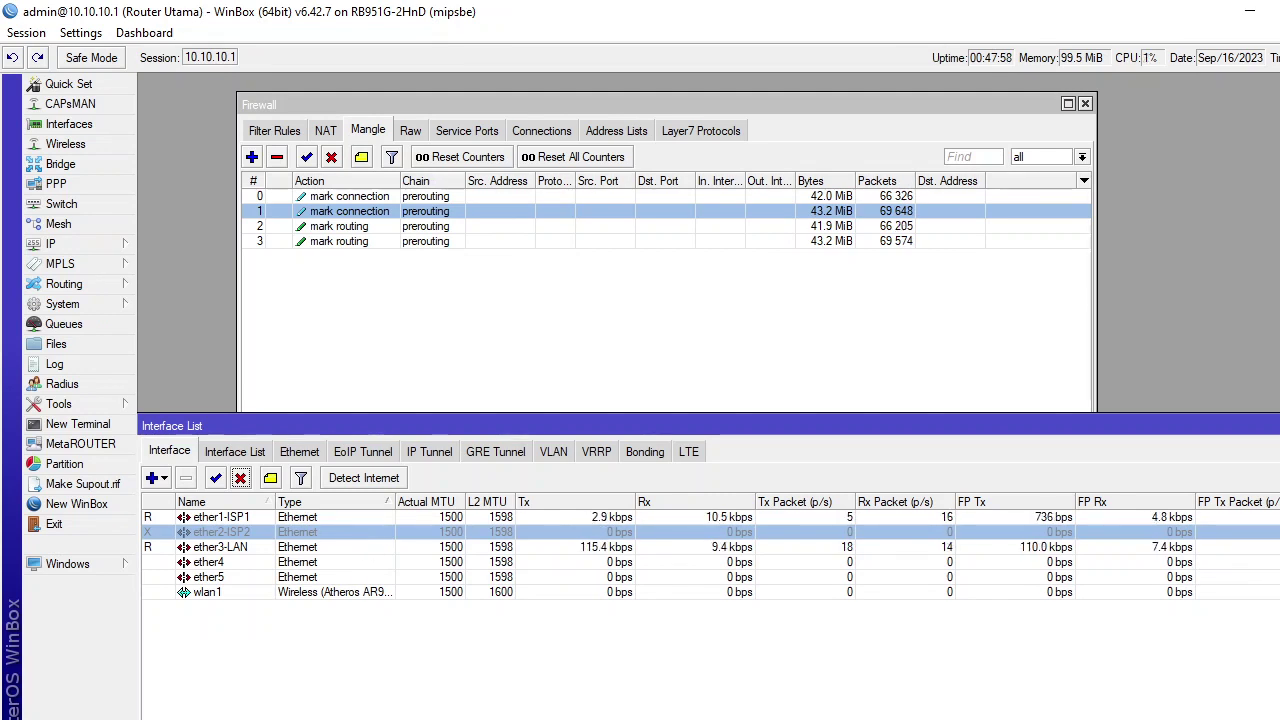
Rerun the nPerf speed test over ISP1 alone while following ether1-ISP1 traffic, reaching about 69.23 Mb/s down
key(alt+Tab)
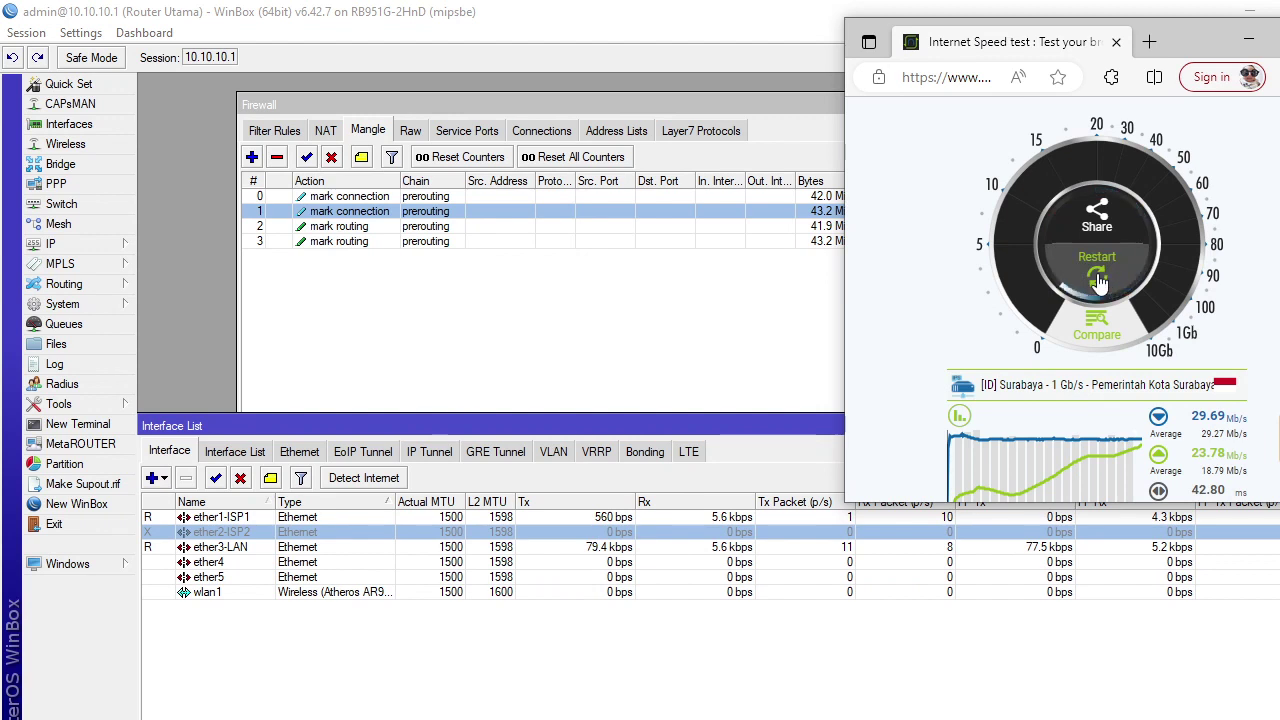
click(1098, 283)
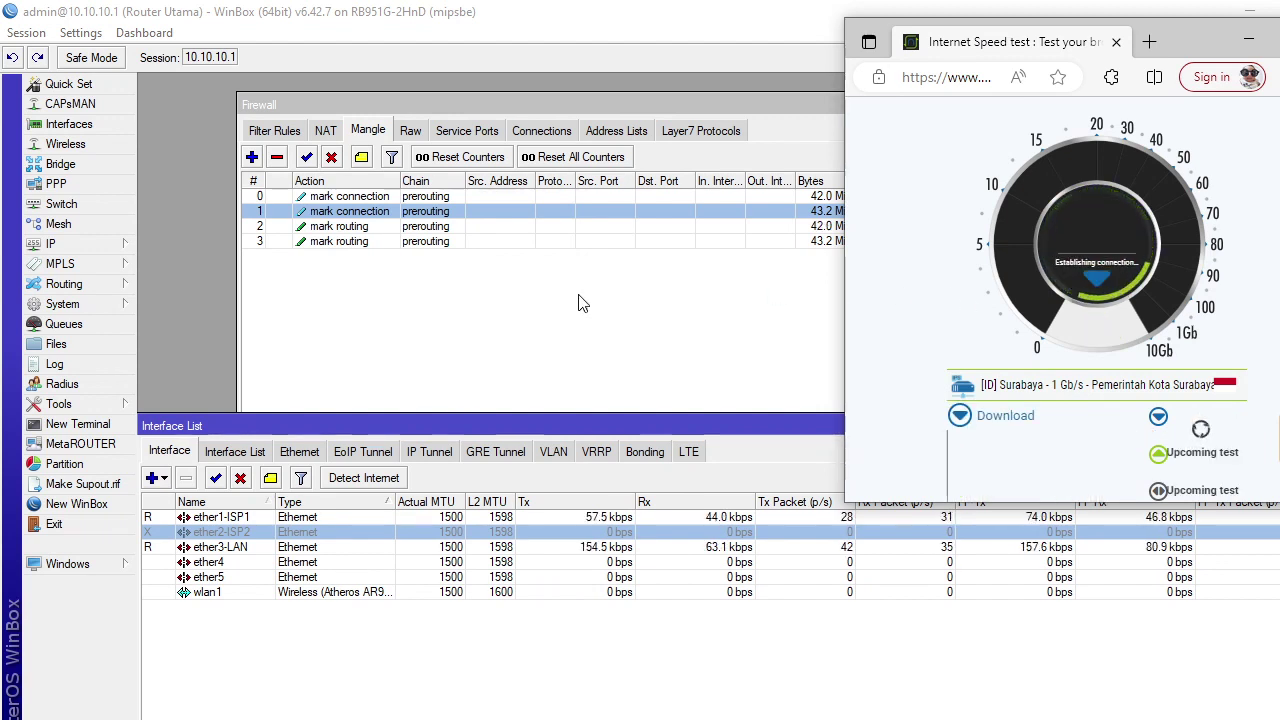
click(313, 533)
click(308, 518)
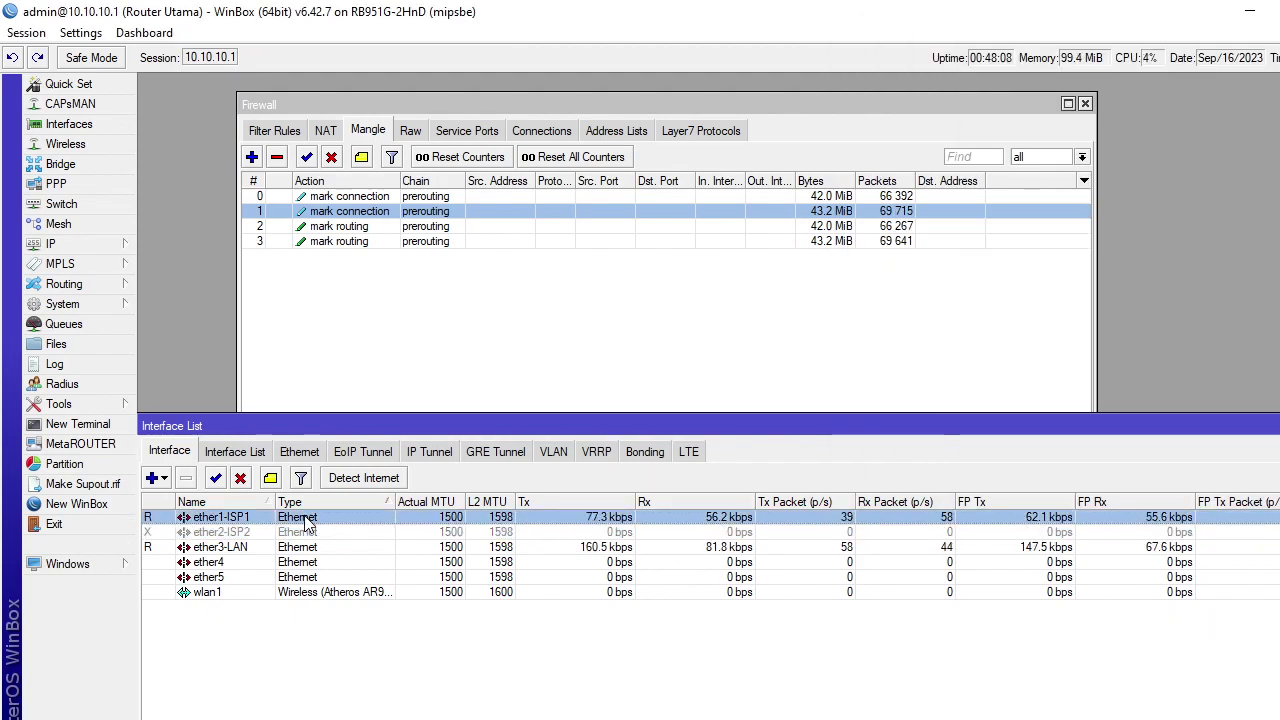
key(alt+Tab)
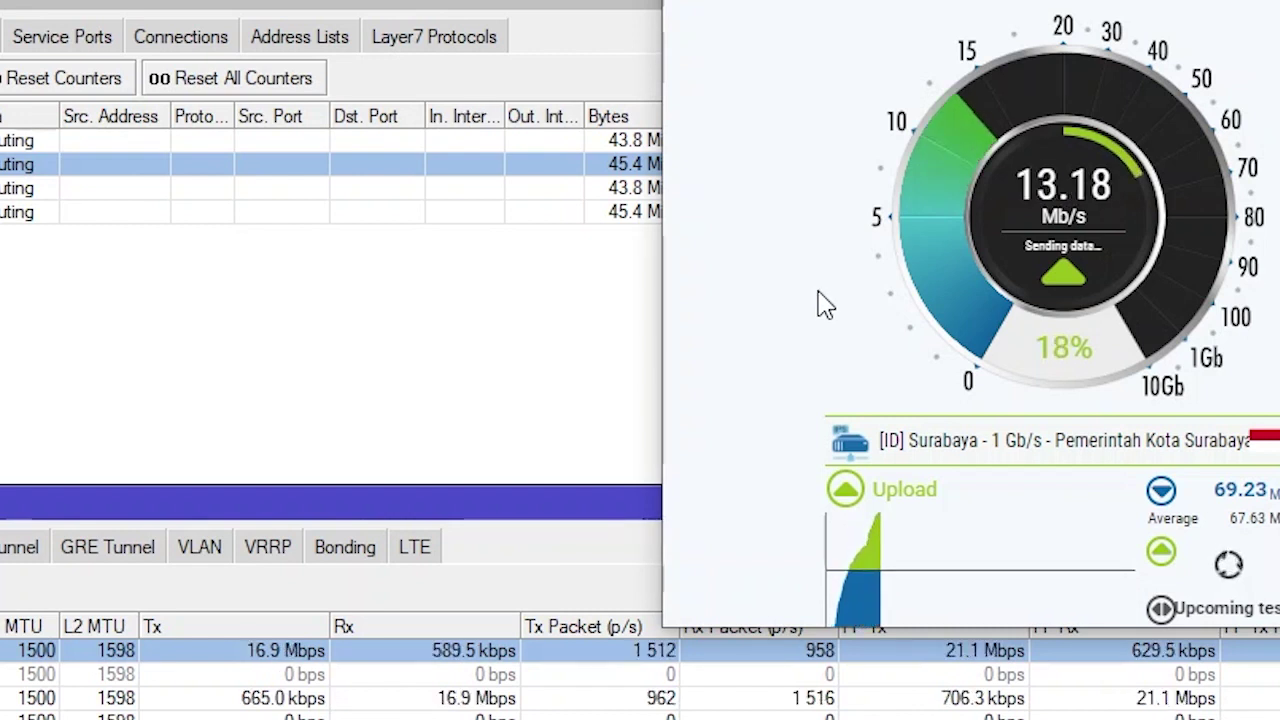
scroll(820, 300, up, 1)
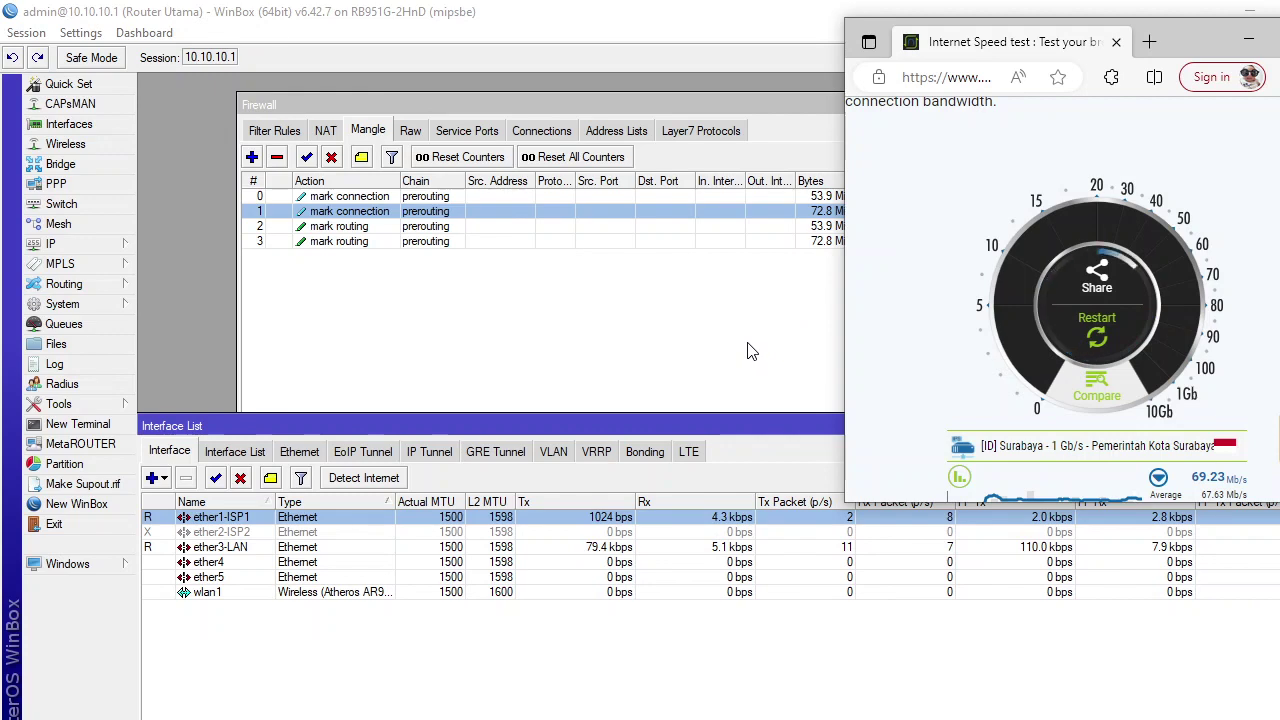
Drag the Firewall window up-left so the mangle rules' packet counts show
drag(661, 112, 651, 97)
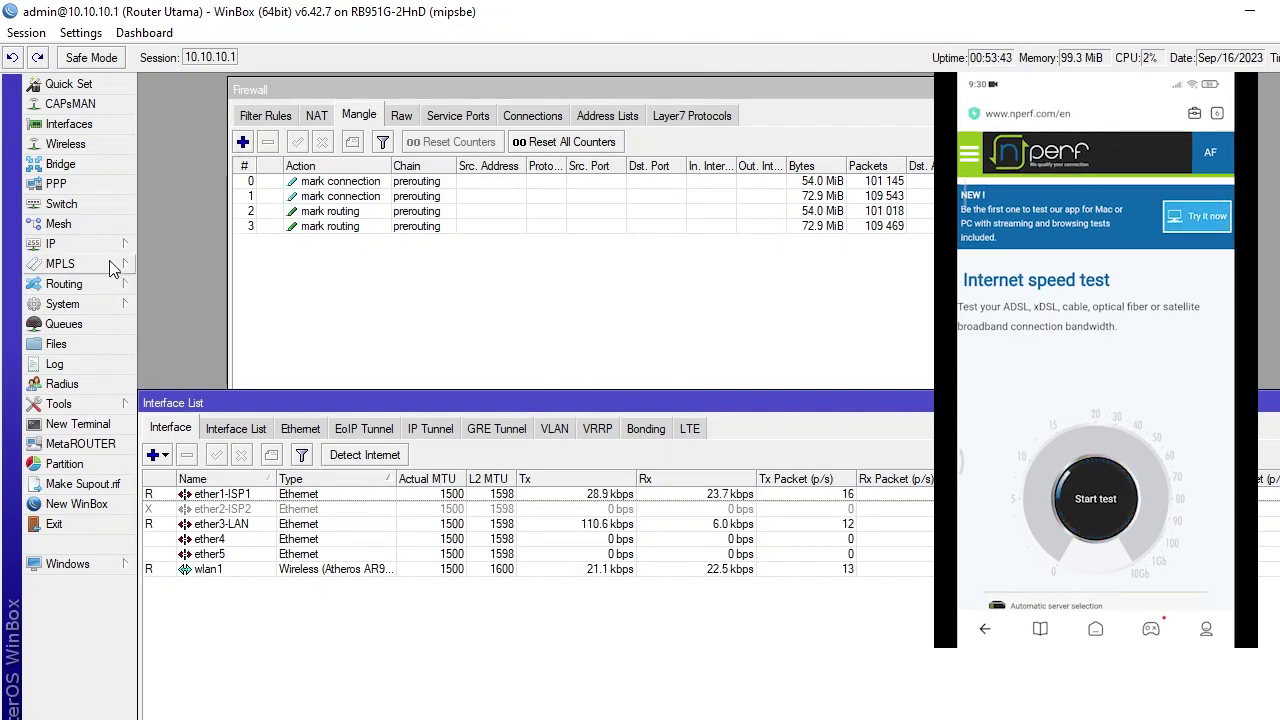
Show the DHCP server leases and select the 172.20.20.254 lease
click(52, 244)
click(200, 386)
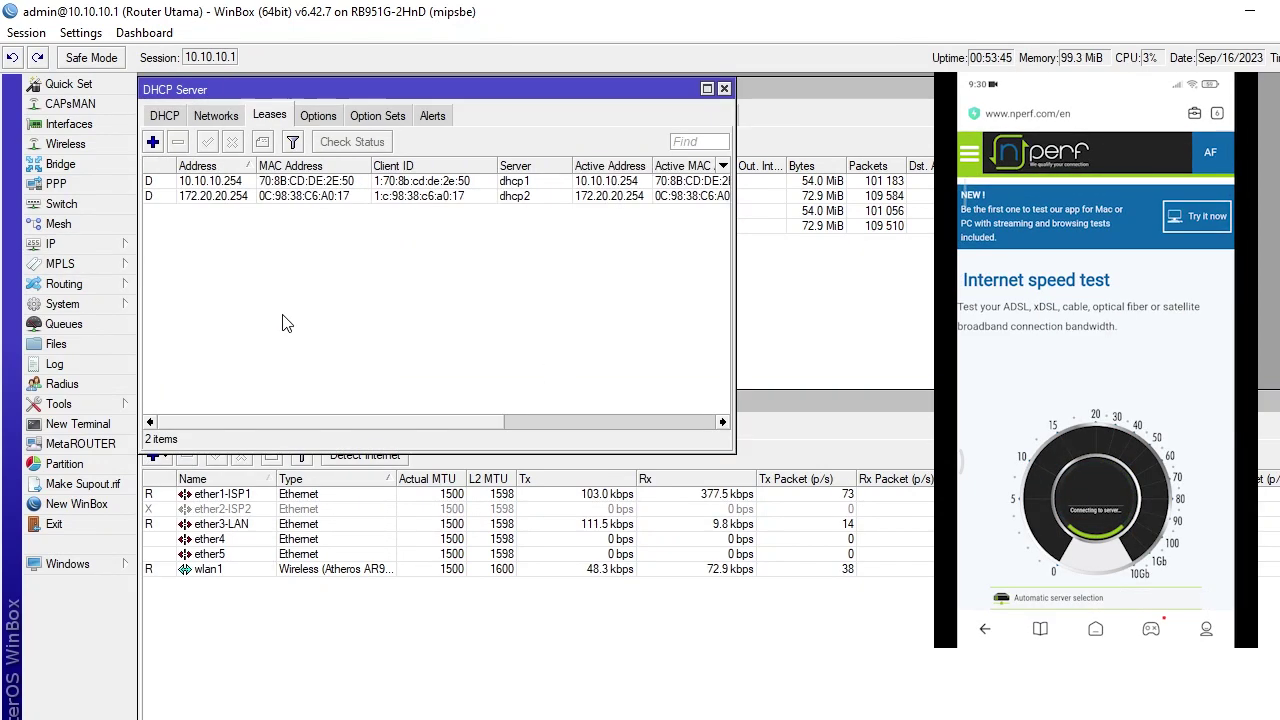
click(280, 196)
Compare ether1-ISP1 and ether2-ISP2 traffic in the Interface List during the phone's speed test
click(615, 509)
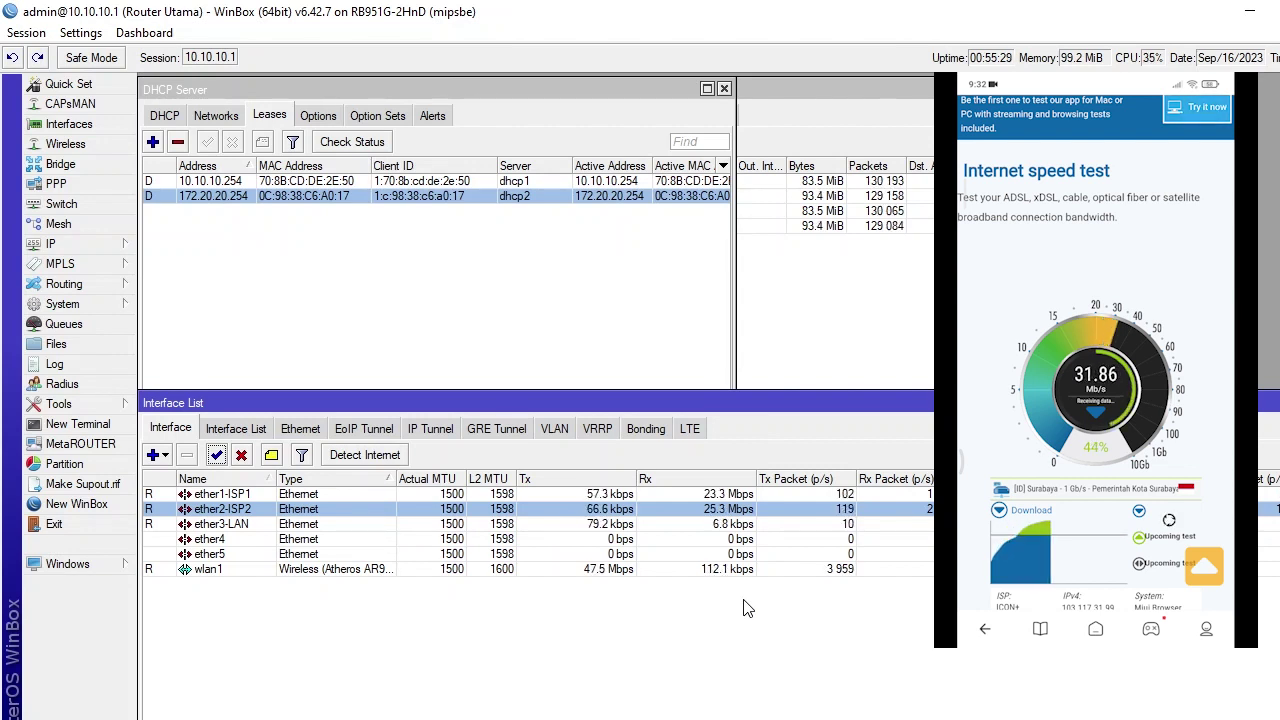
click(731, 494)
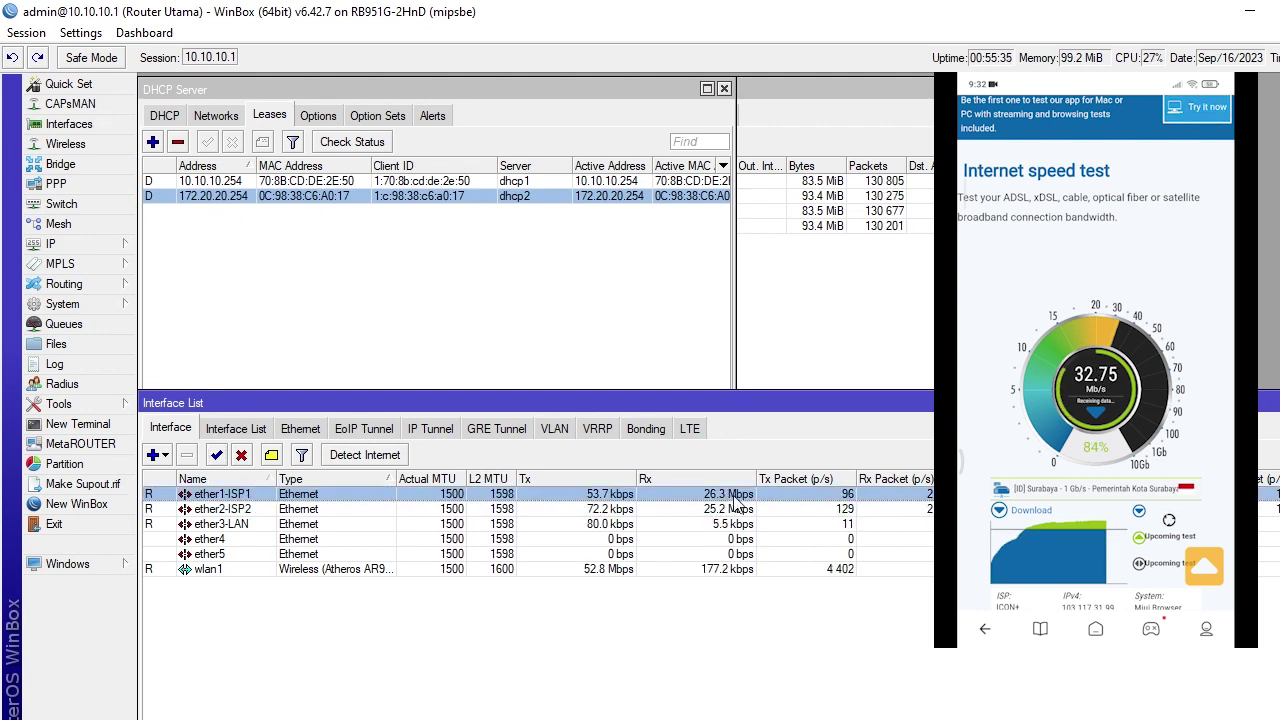
click(735, 508)
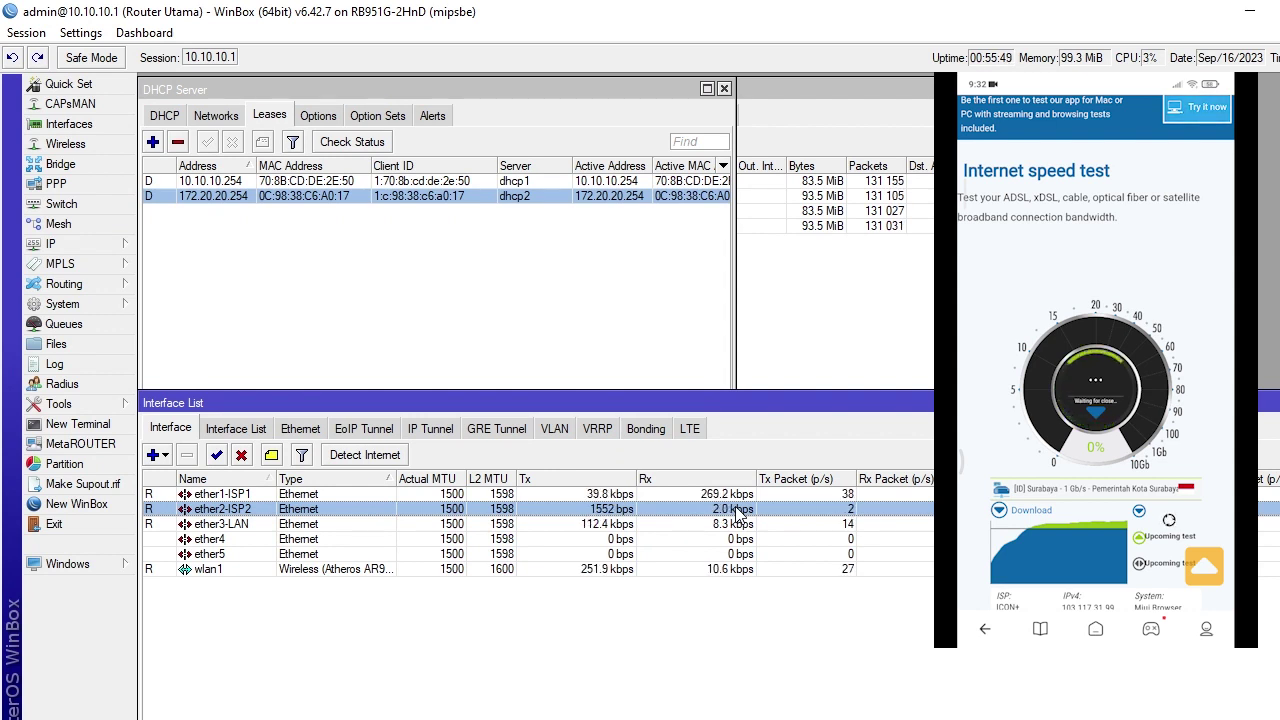
click(612, 495)
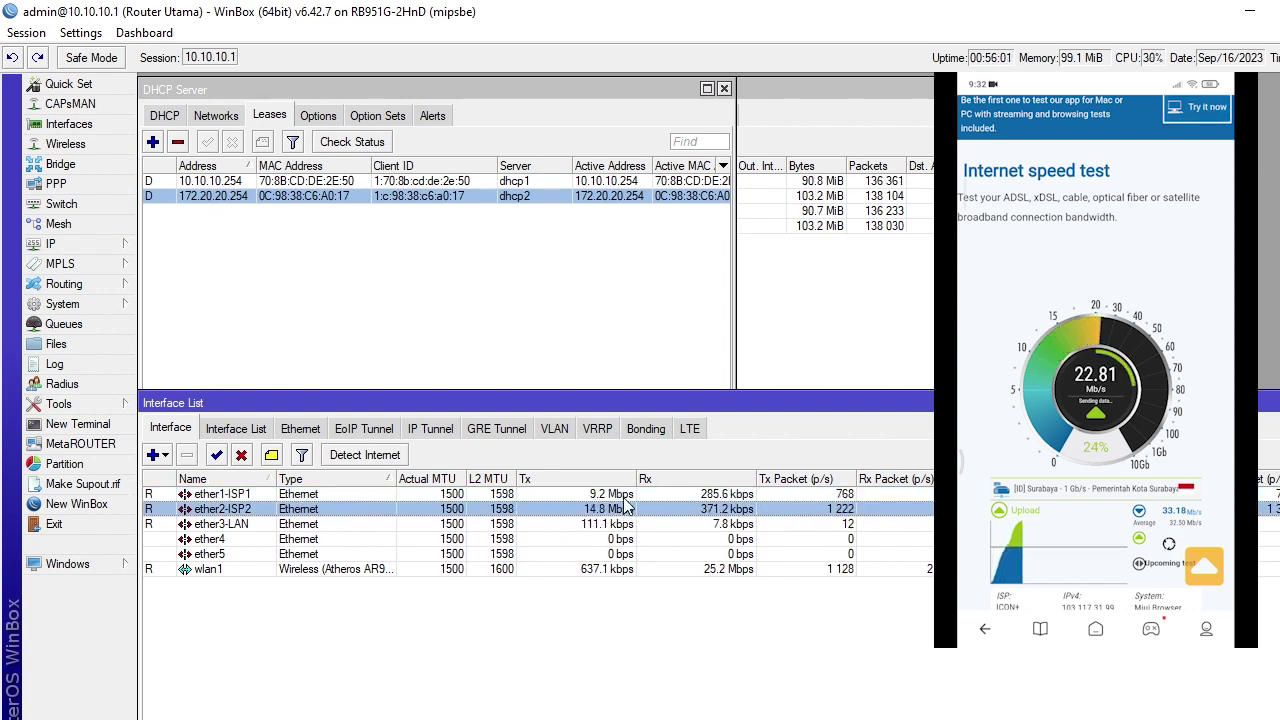
click(622, 510)
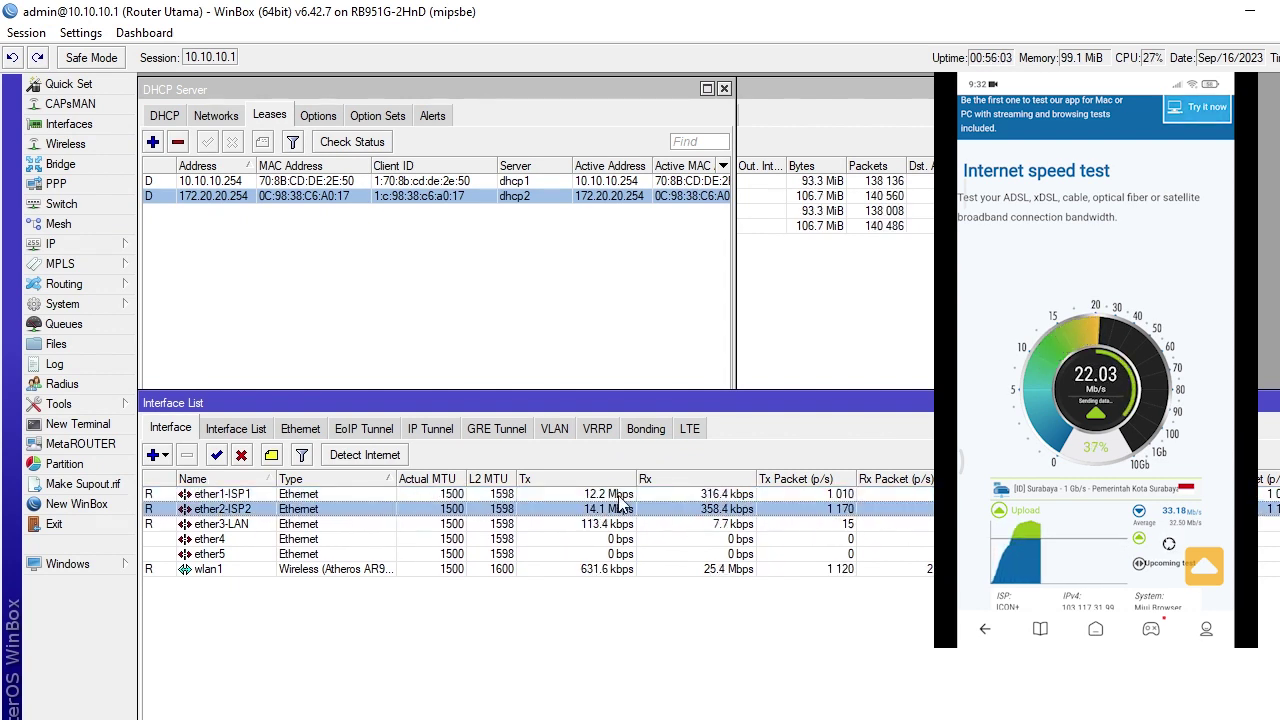
click(619, 497)
click(620, 508)
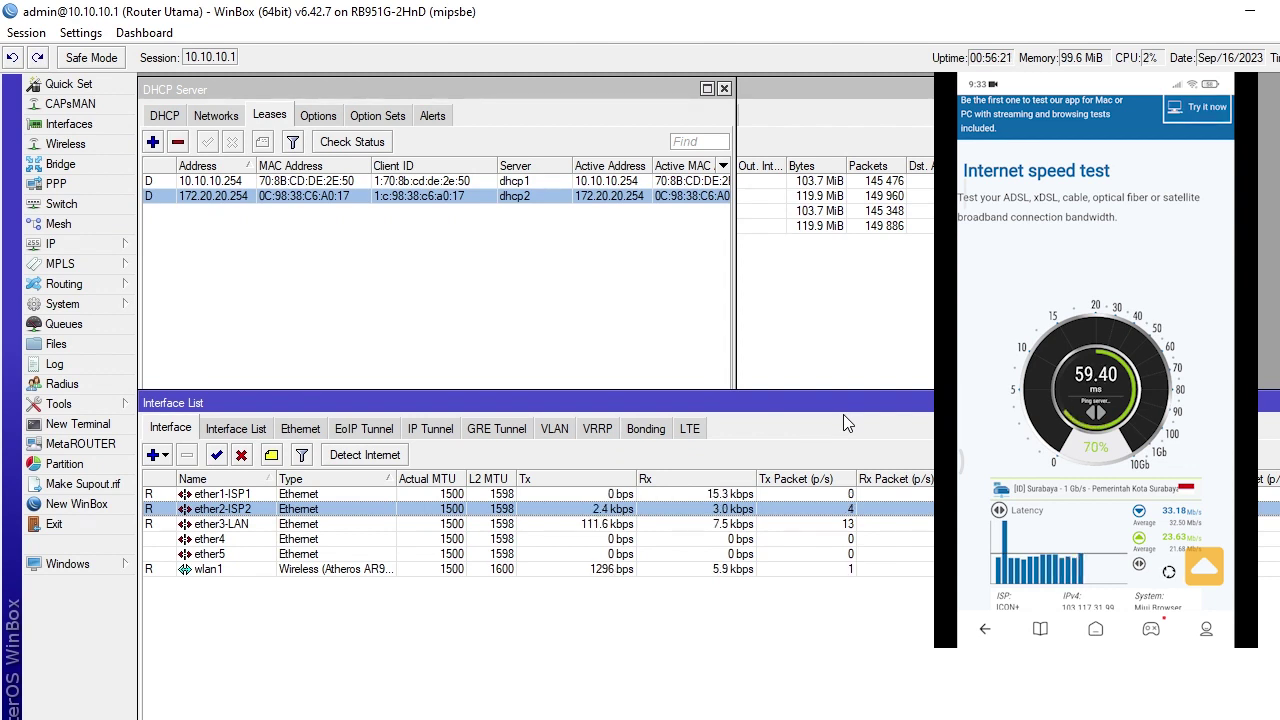
Review the Lokal address list entries 10.10.10.0/24 and 172.20.20.0/24 under Firewall Address Lists
click(819, 96)
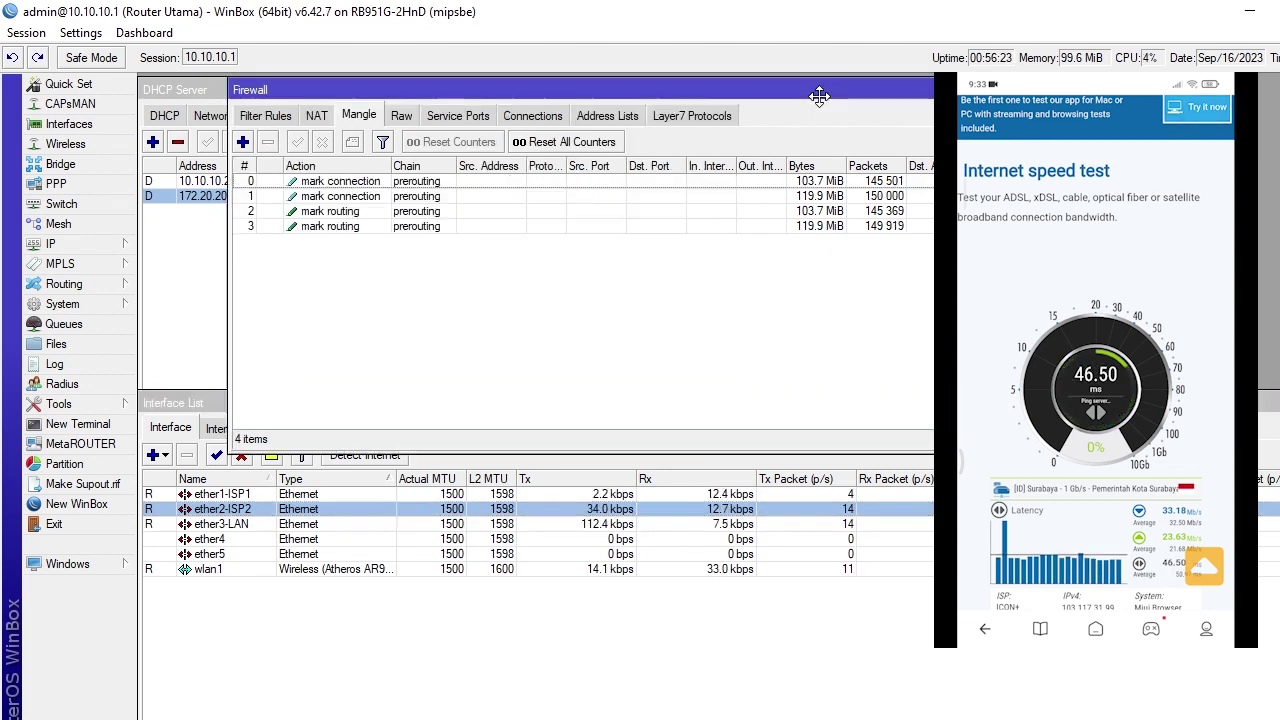
click(607, 116)
click(405, 188)
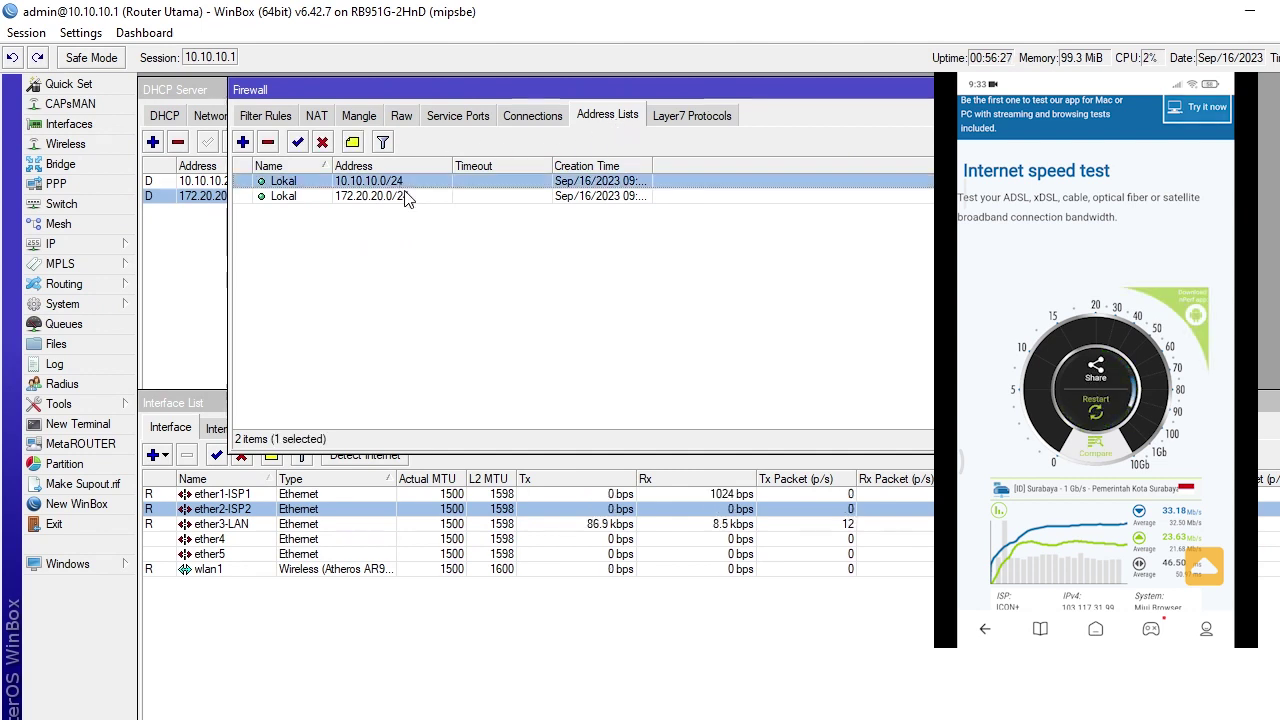
click(407, 194)
click(416, 183)
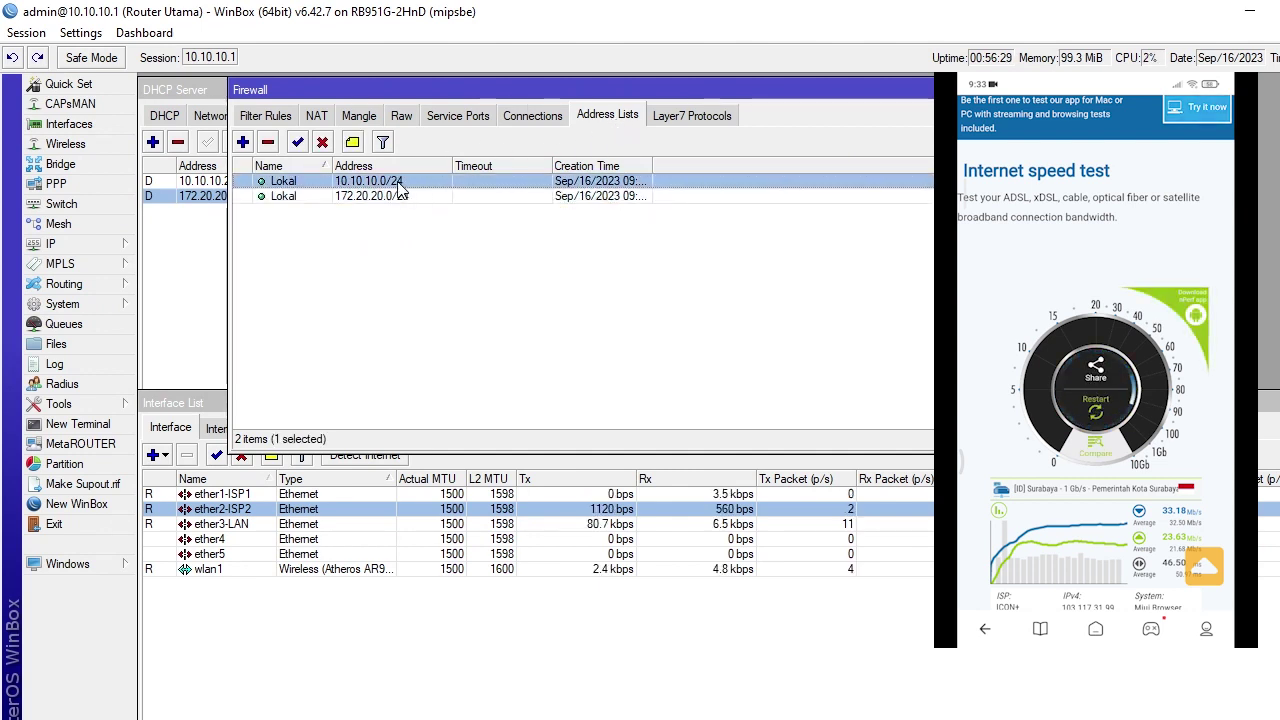
click(426, 197)
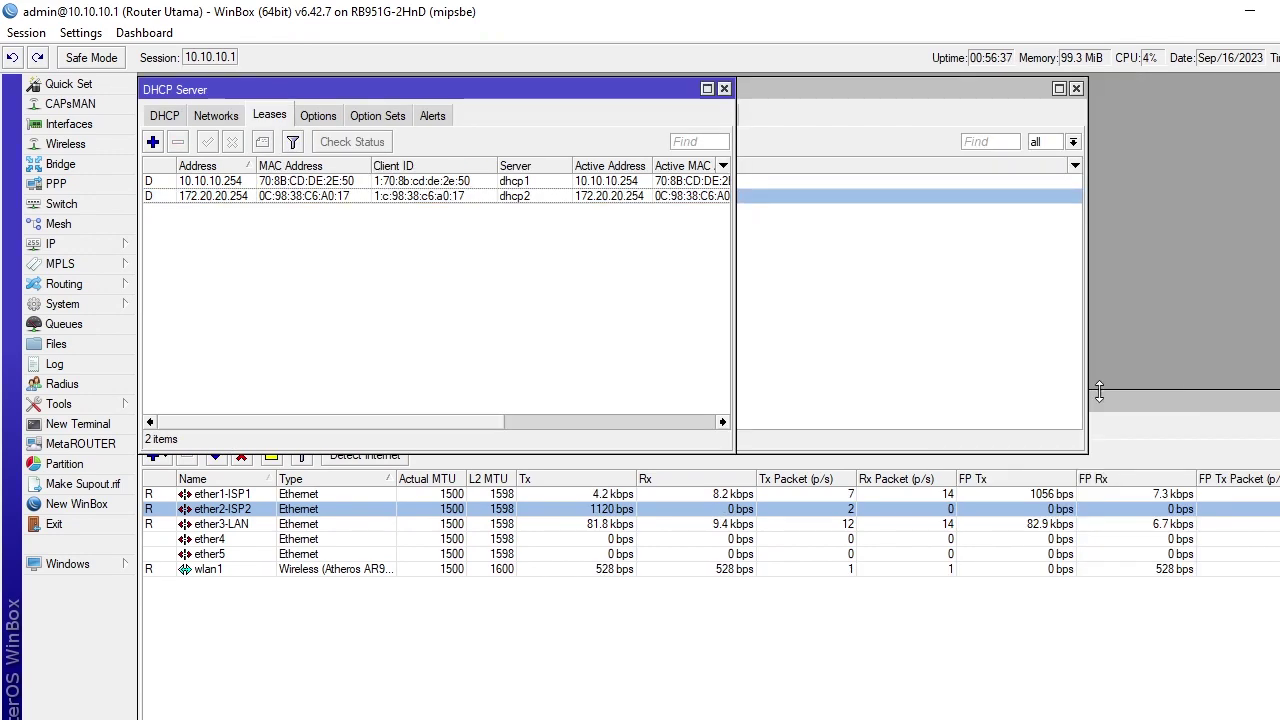
Close the DHCP Server window and show an enlarged Simple Queues list
click(1154, 399)
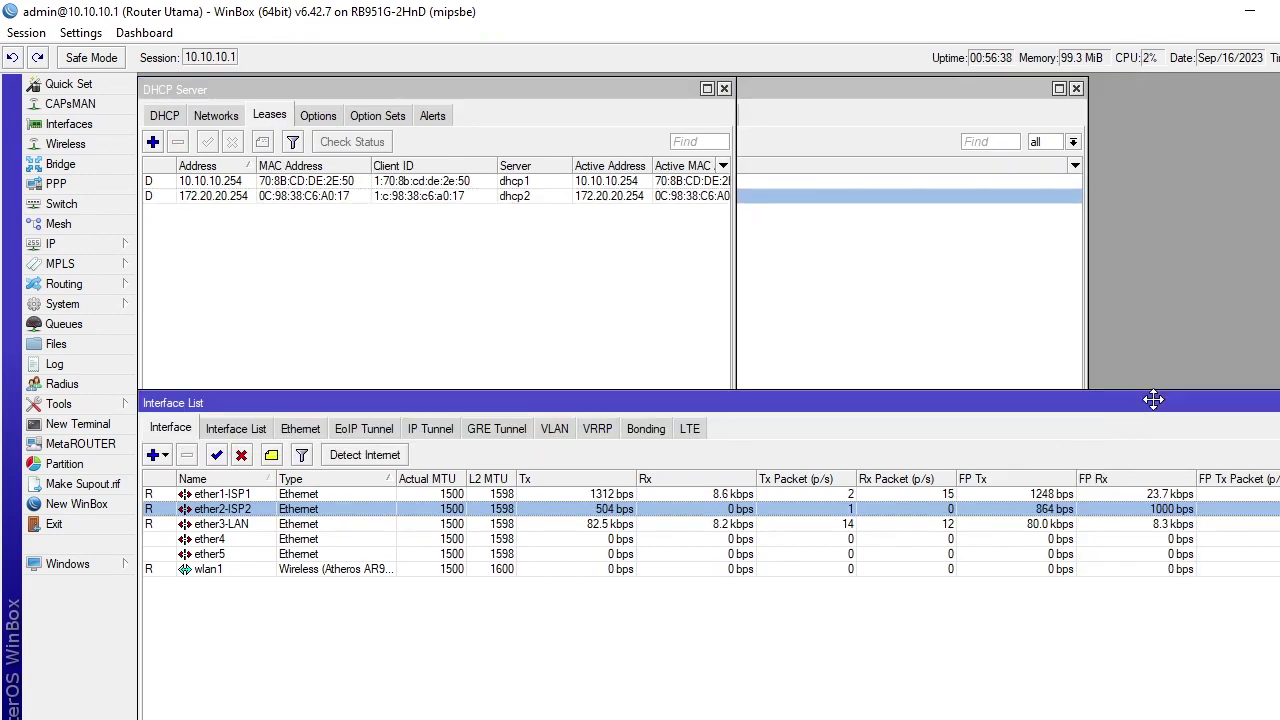
click(724, 88)
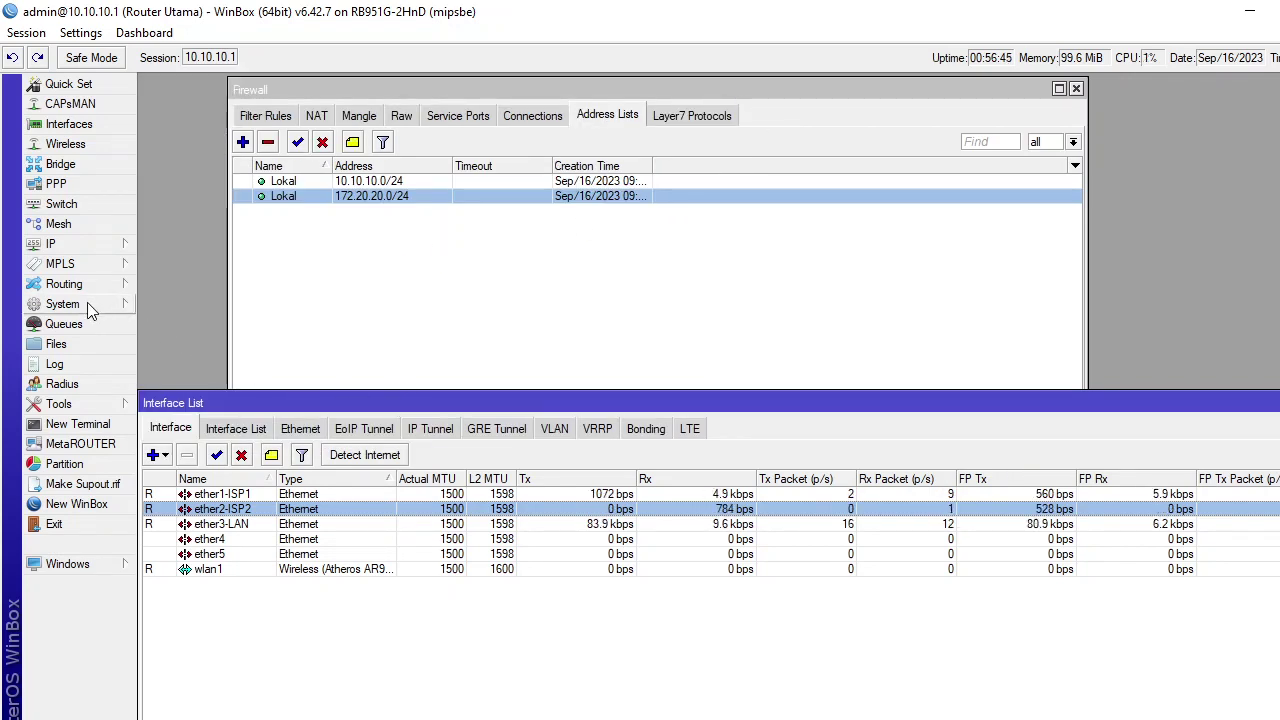
click(75, 324)
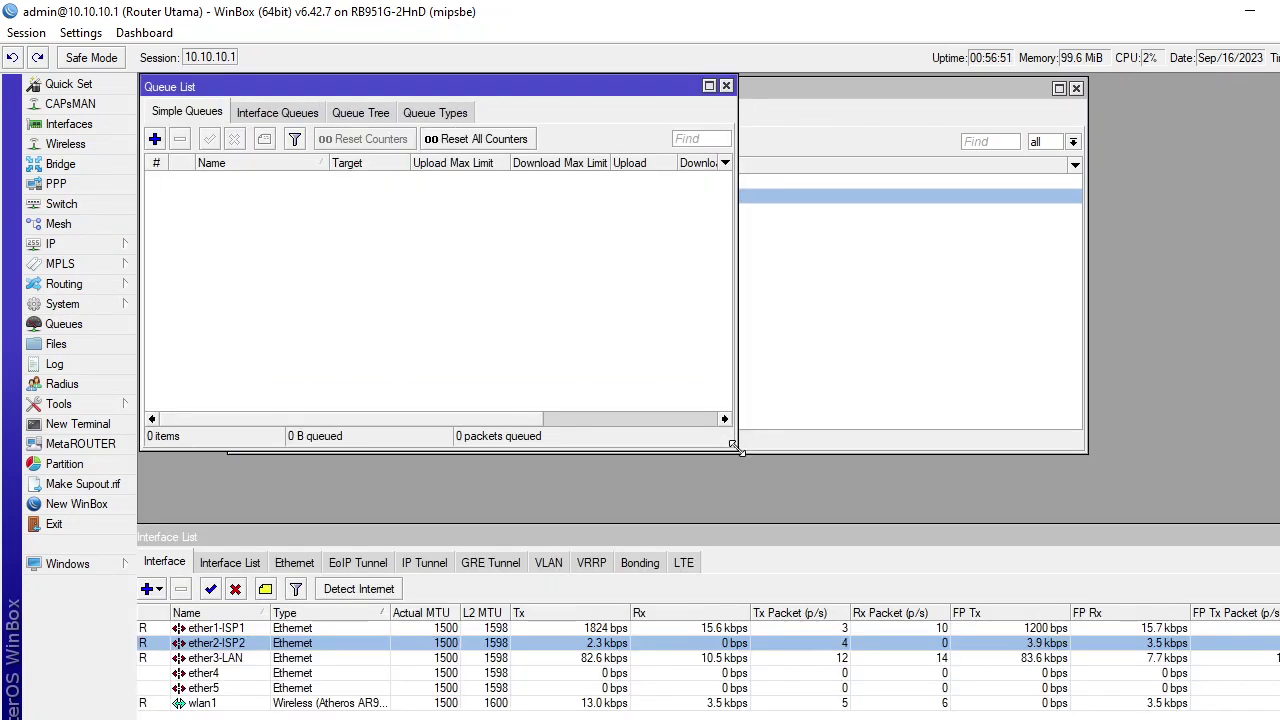
drag(741, 453, 995, 536)
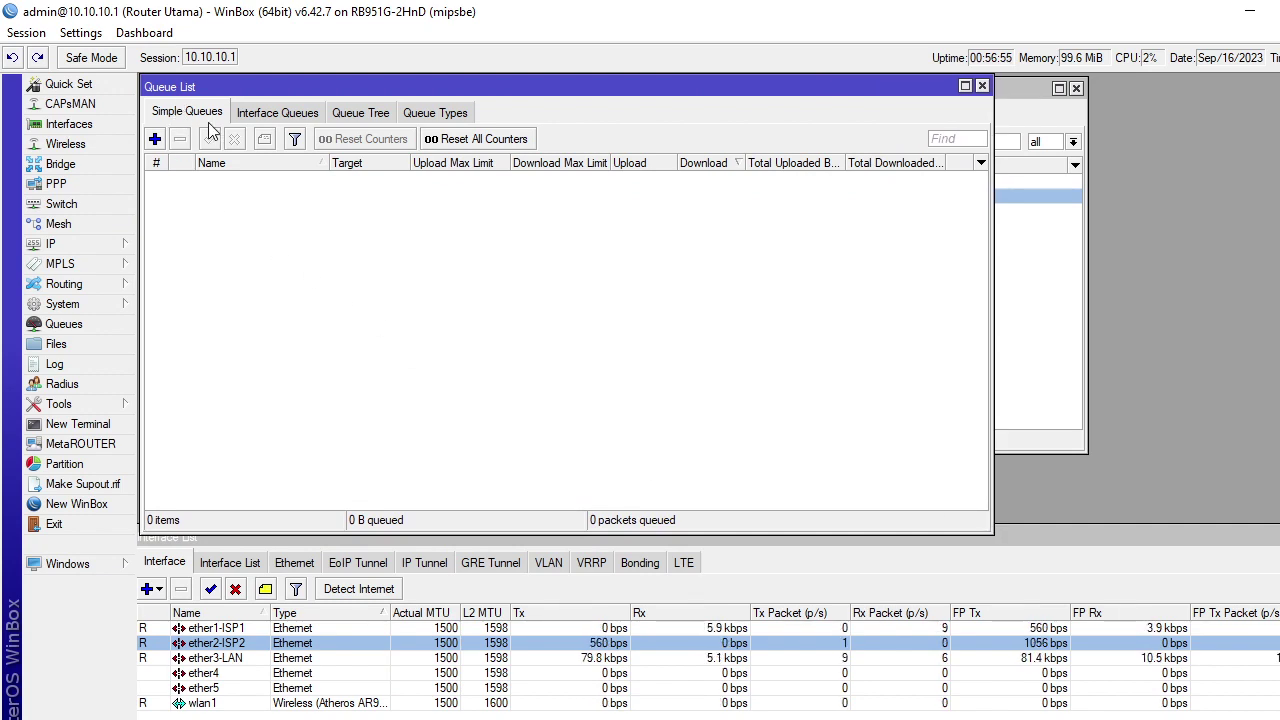
Create a new simple queue and name it Smartphone
click(155, 139)
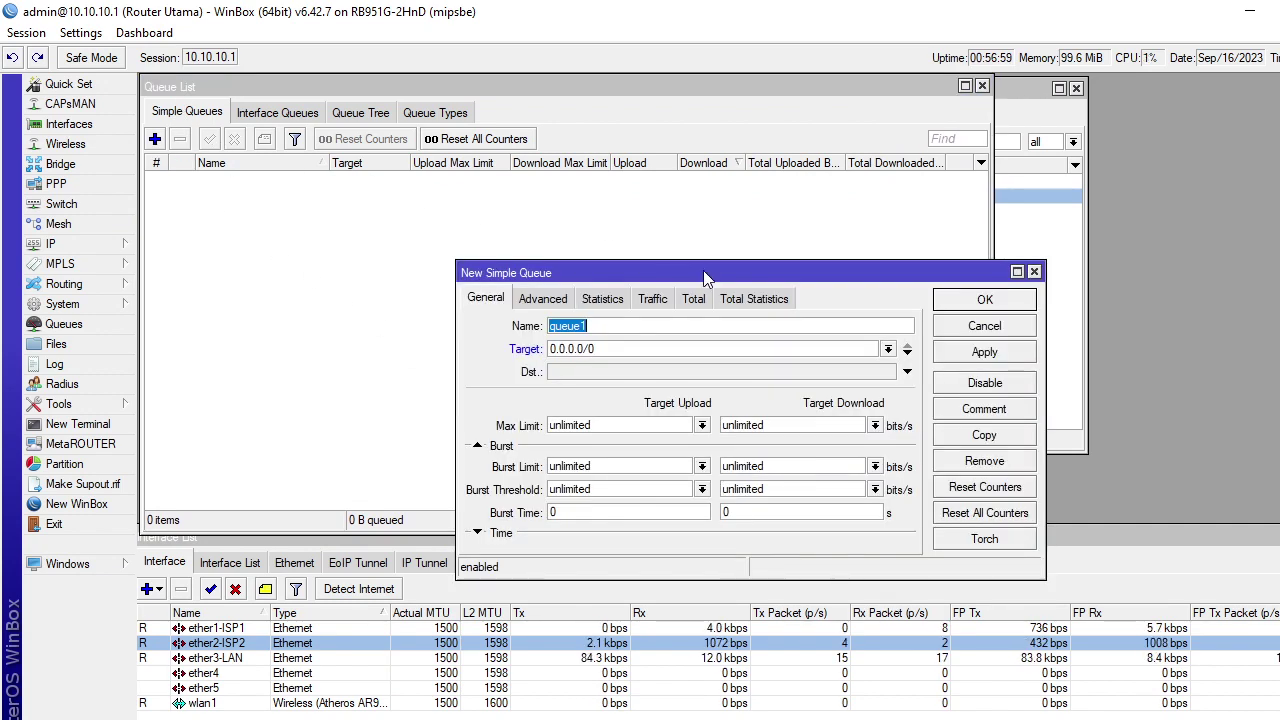
drag(703, 270, 586, 200)
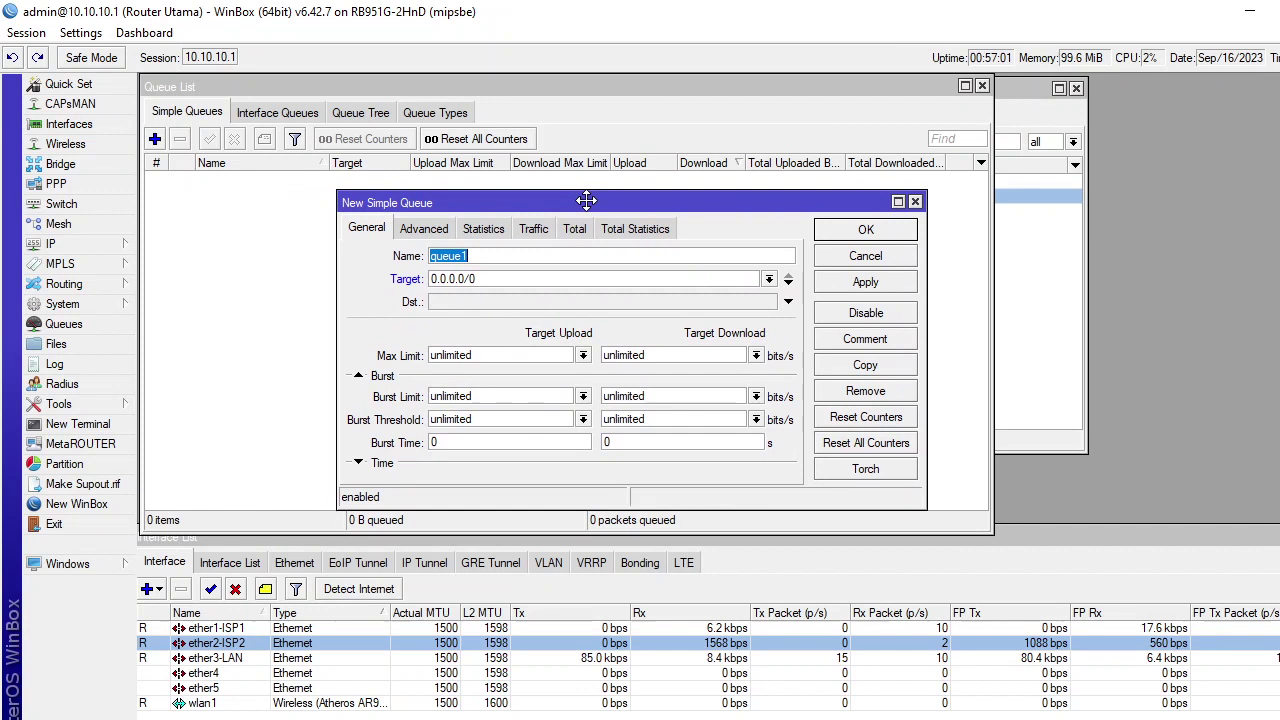
double_click(488, 255)
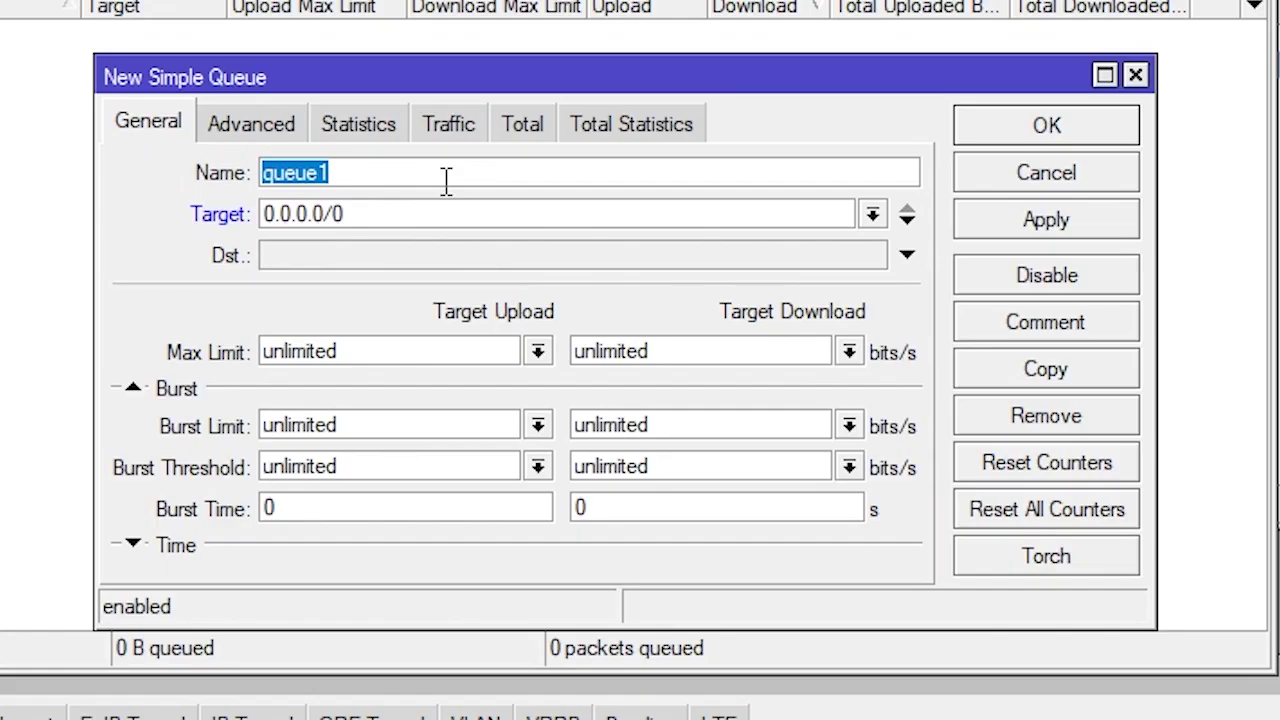
text(Smartphone)
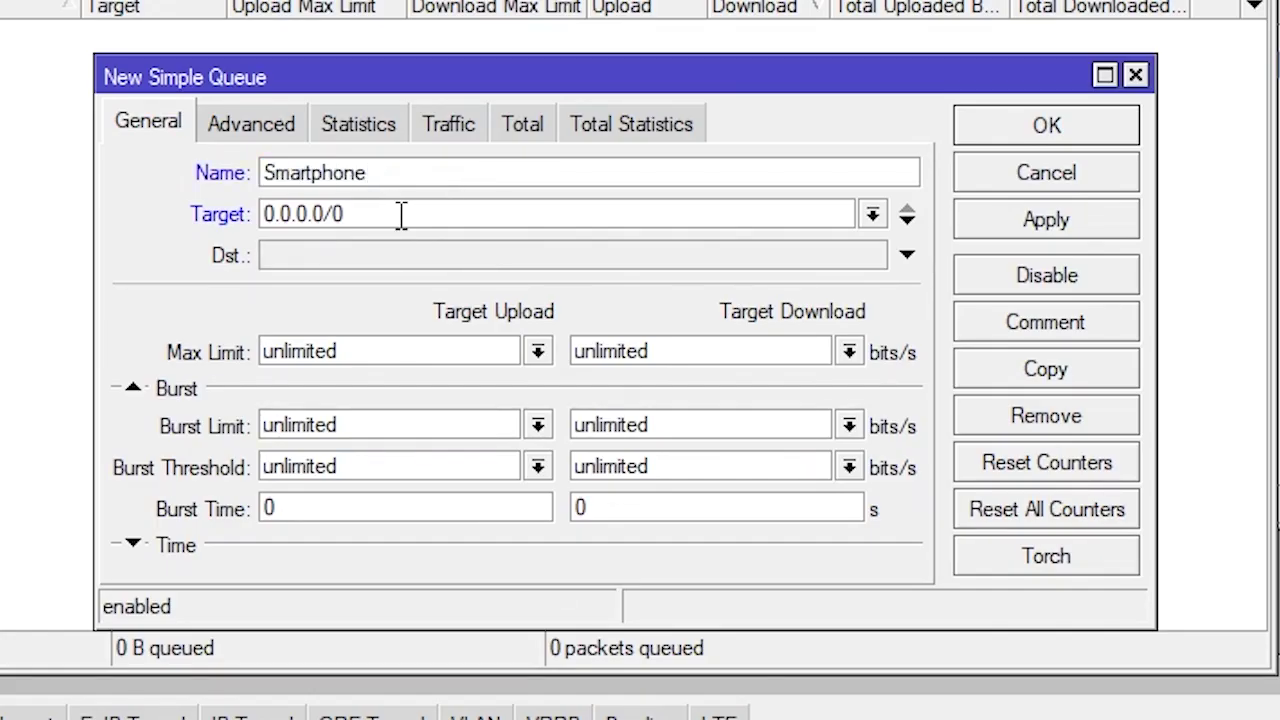
drag(435, 74, 485, 77)
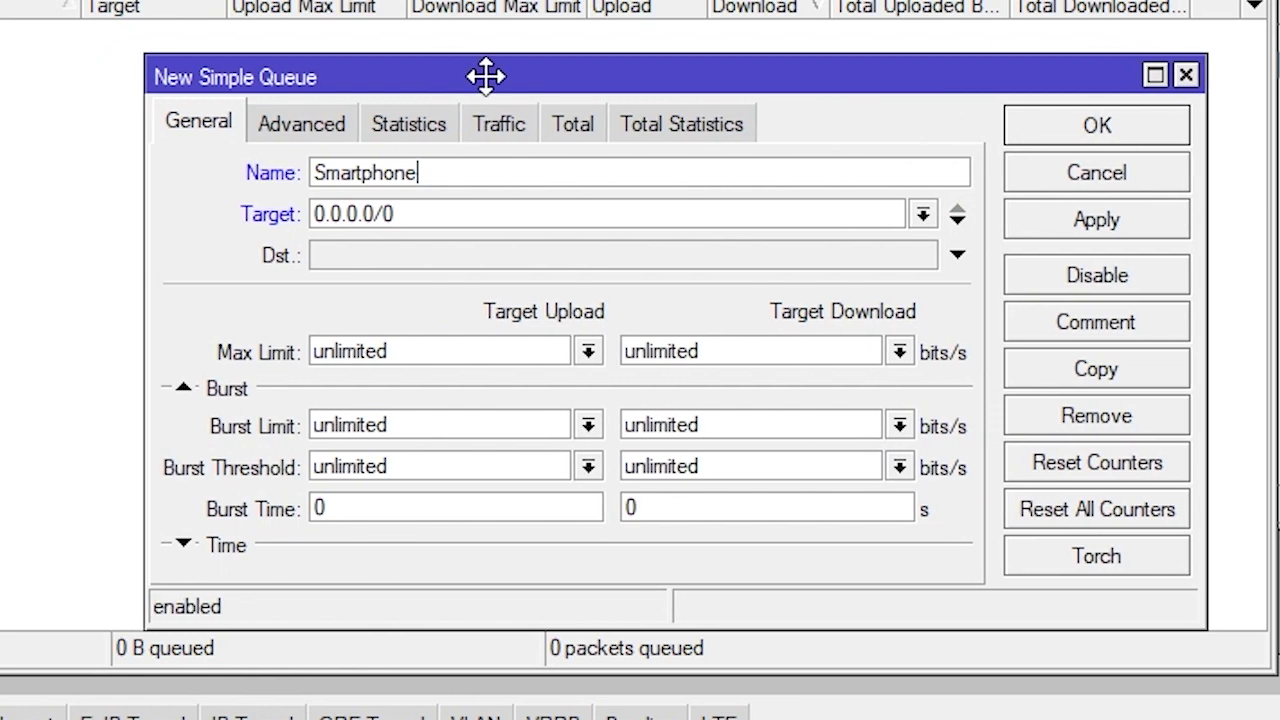
Look up the phone's DHCP lease address, 172.20.20.254, under IP > DHCP Server
click(93, 246)
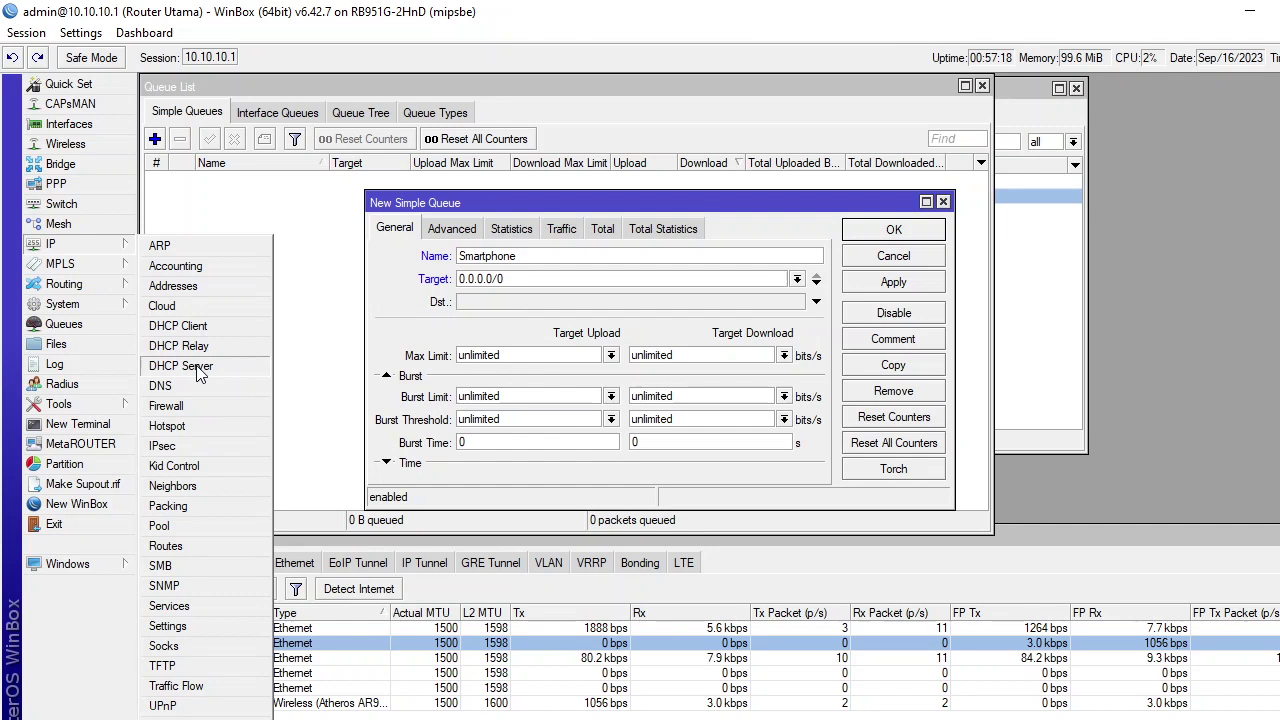
click(181, 366)
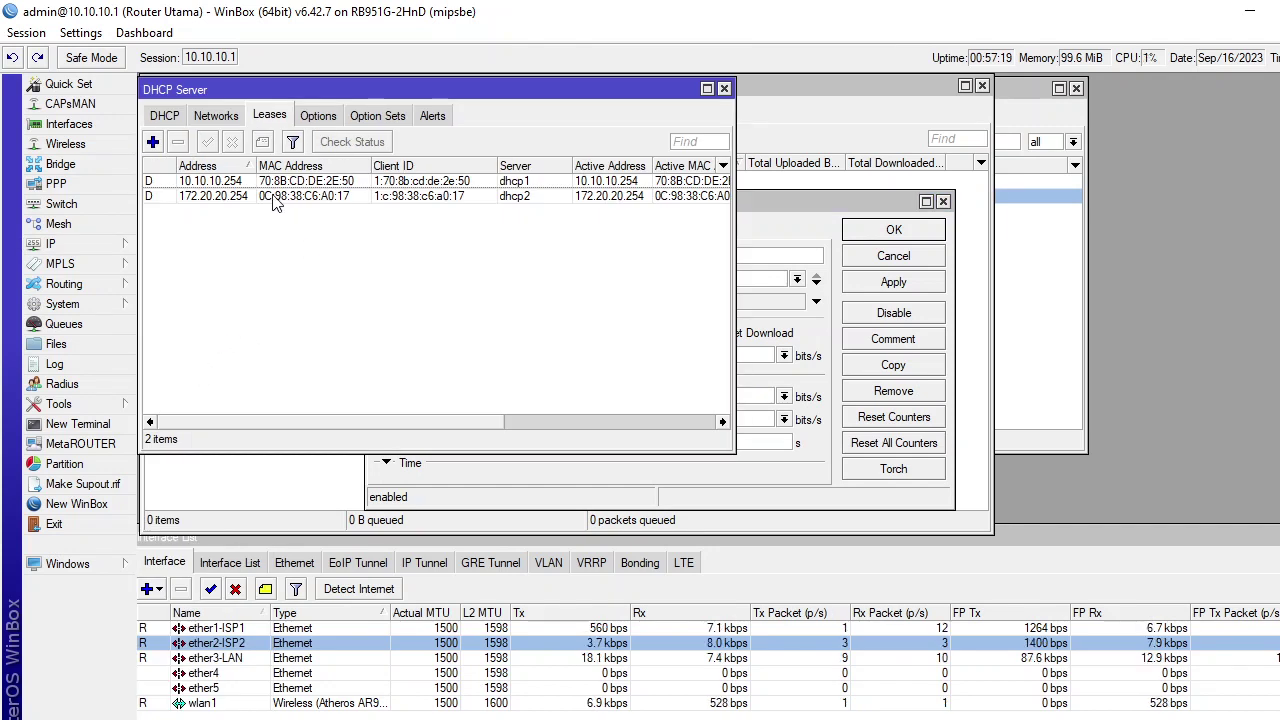
drag(345, 89, 1015, 95)
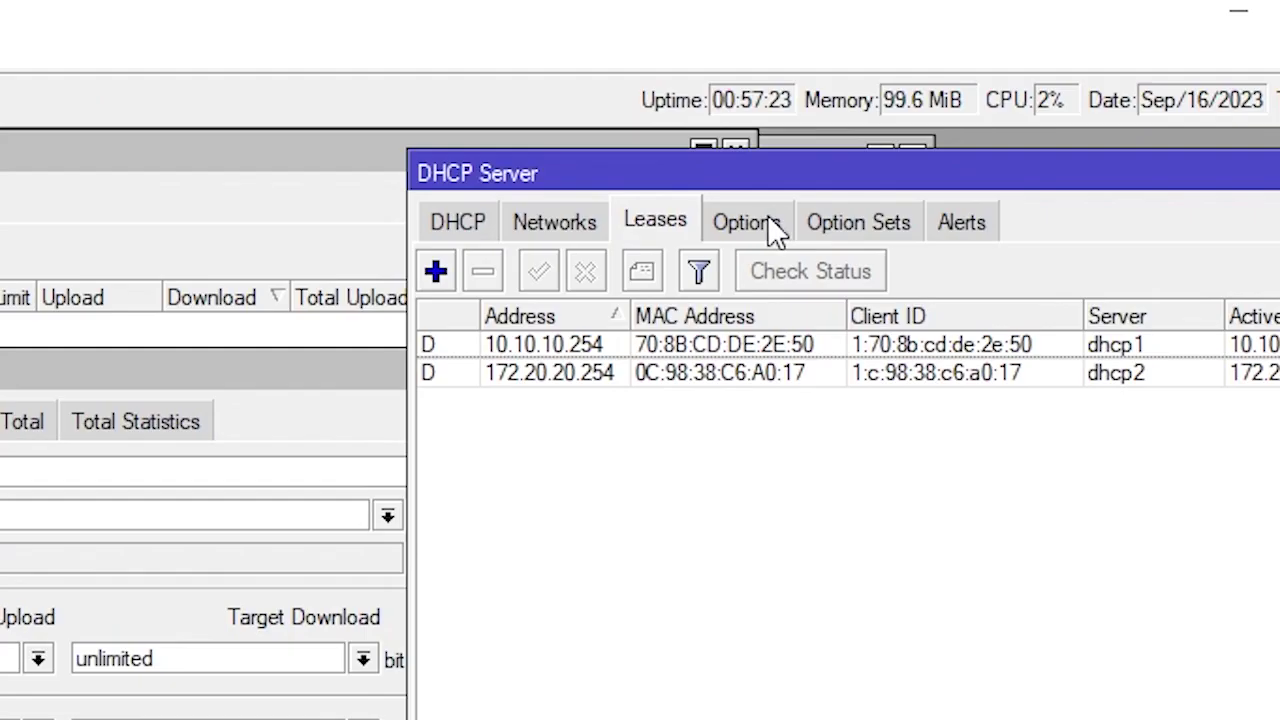
click(596, 374)
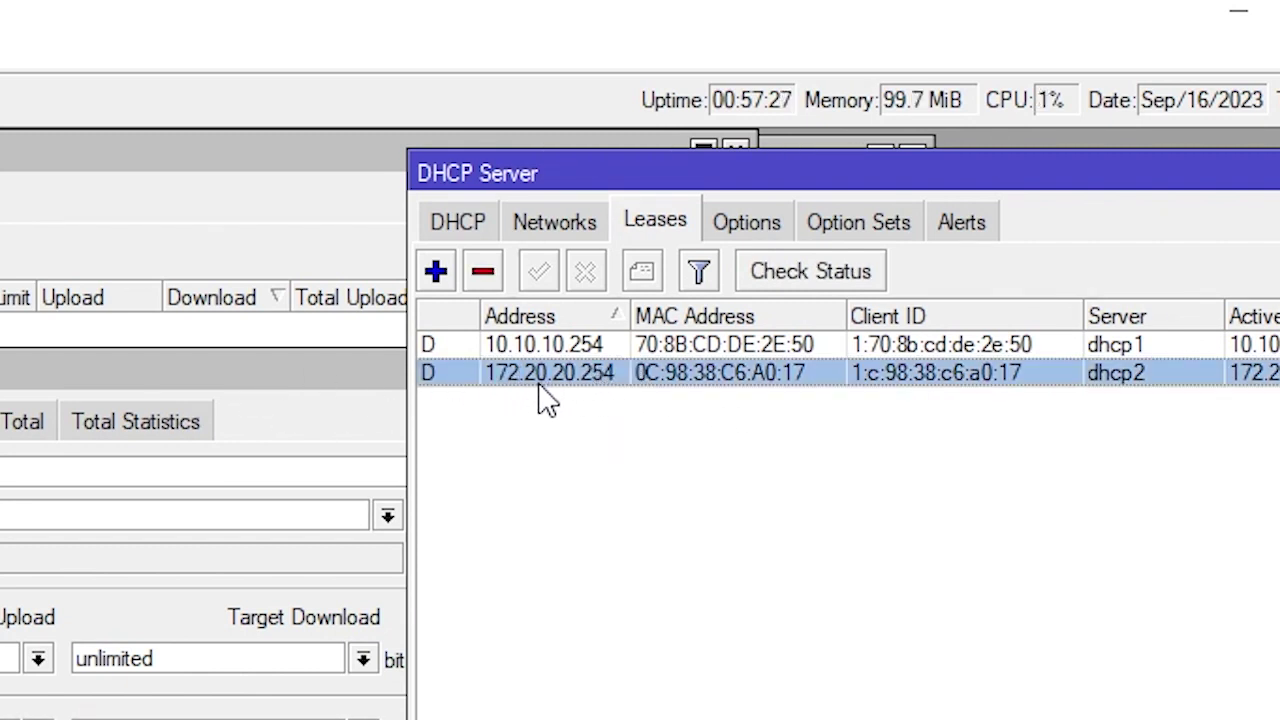
double_click(296, 378)
drag(29, 363, 0, 364)
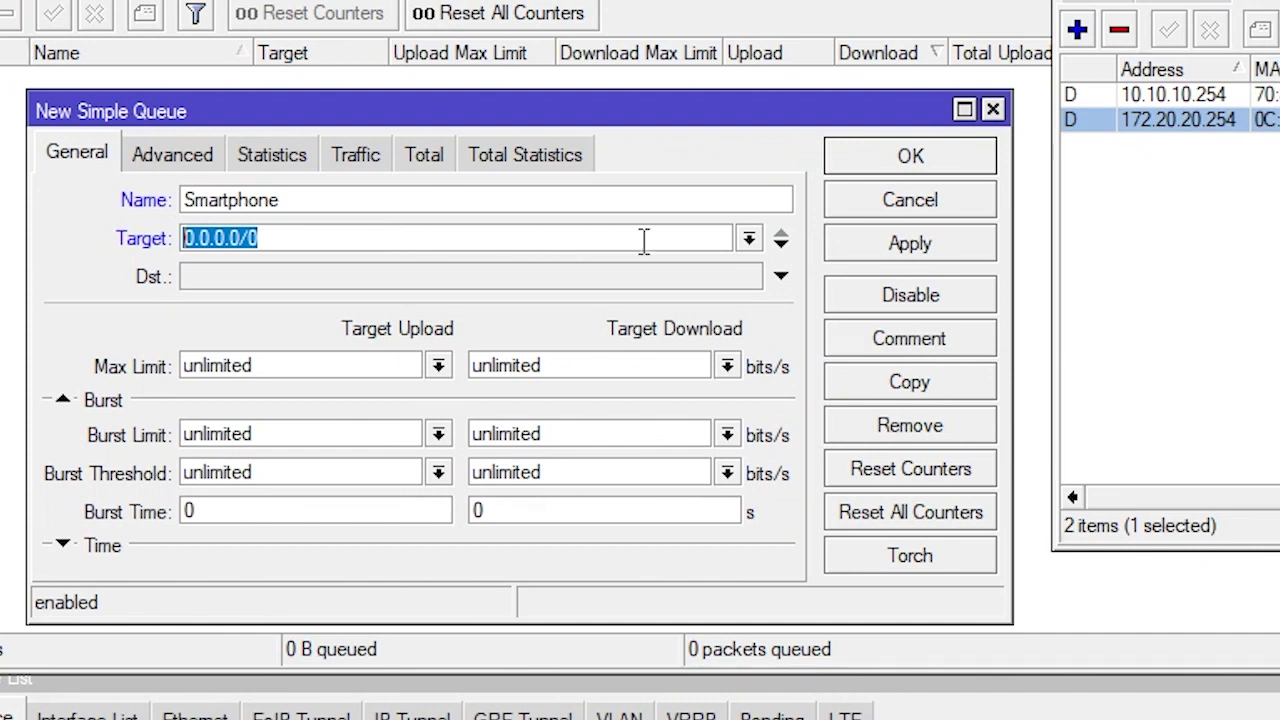
Target the Smartphone queue at 172.20.20.254 with 10M upload and 10M download limits, and save it
click(750, 242)
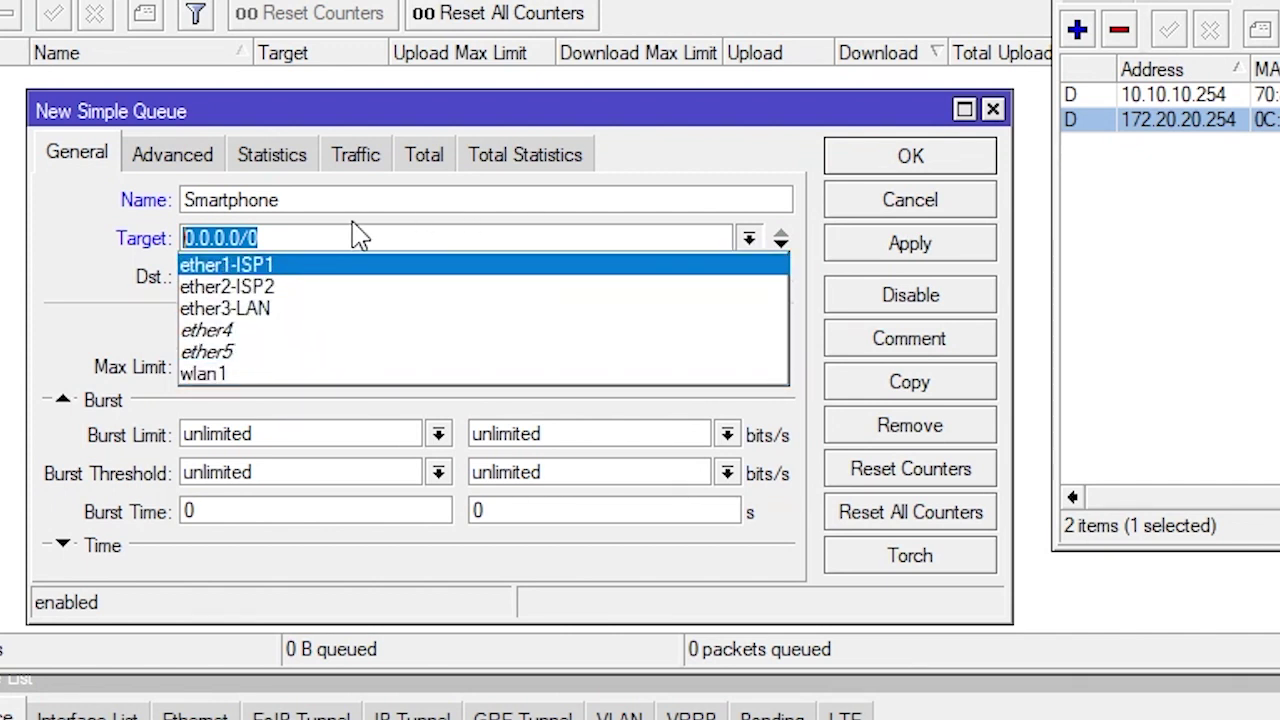
click(360, 237)
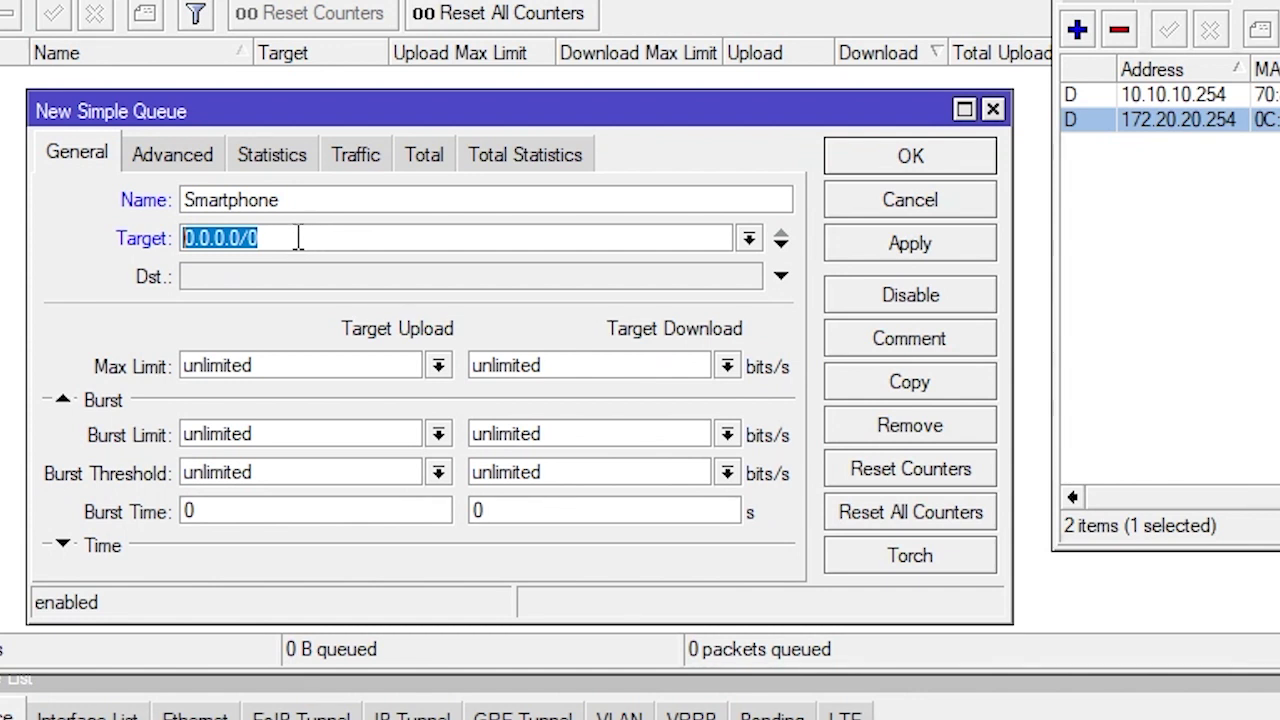
text(172)
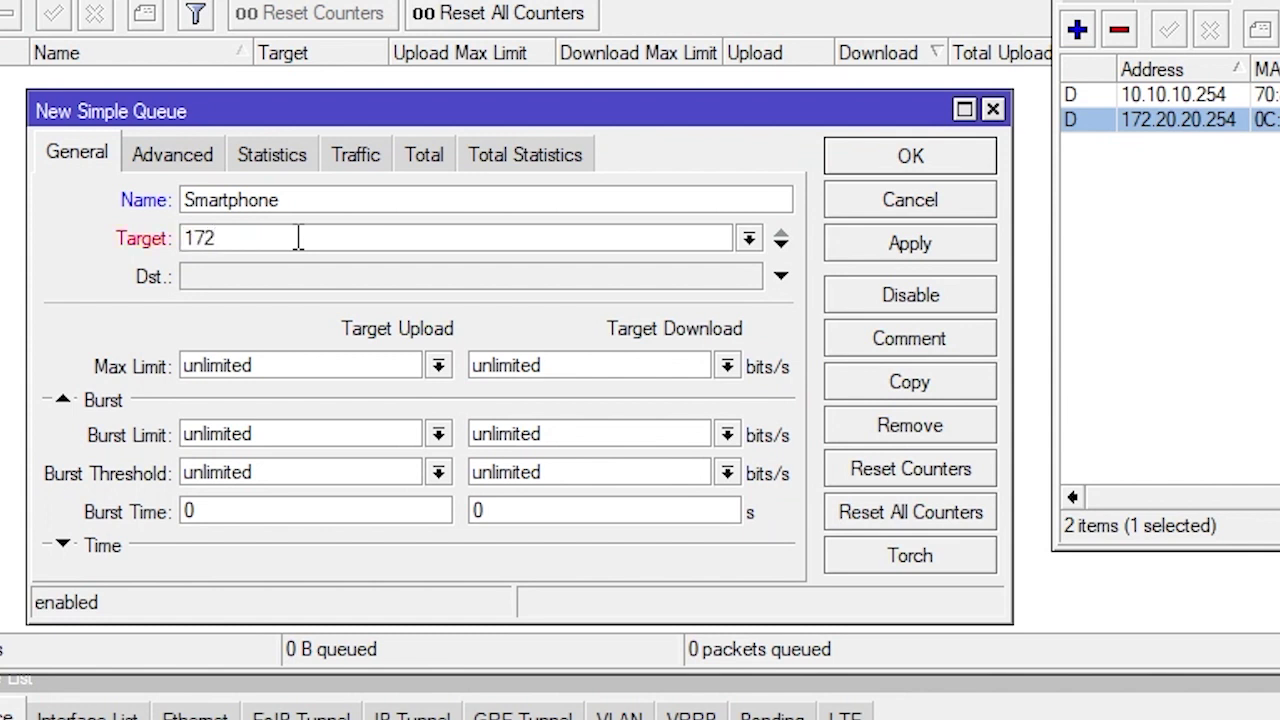
text(.20.20.2)
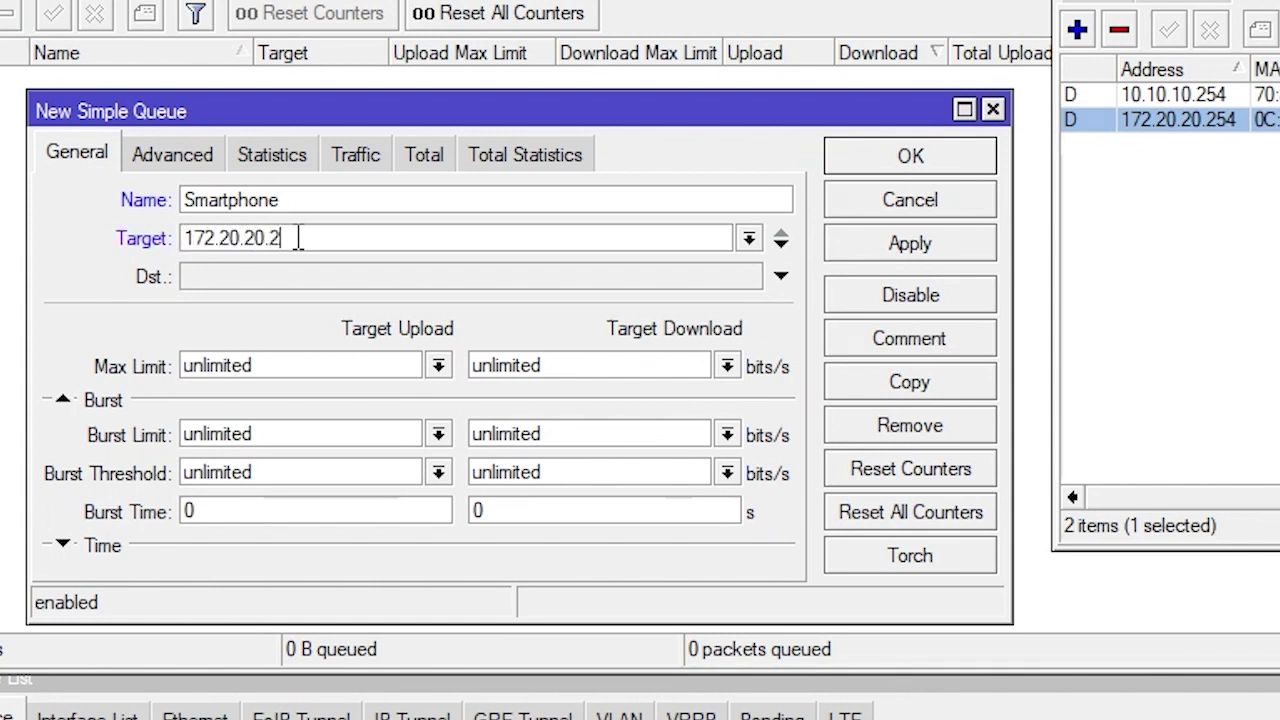
text(54)
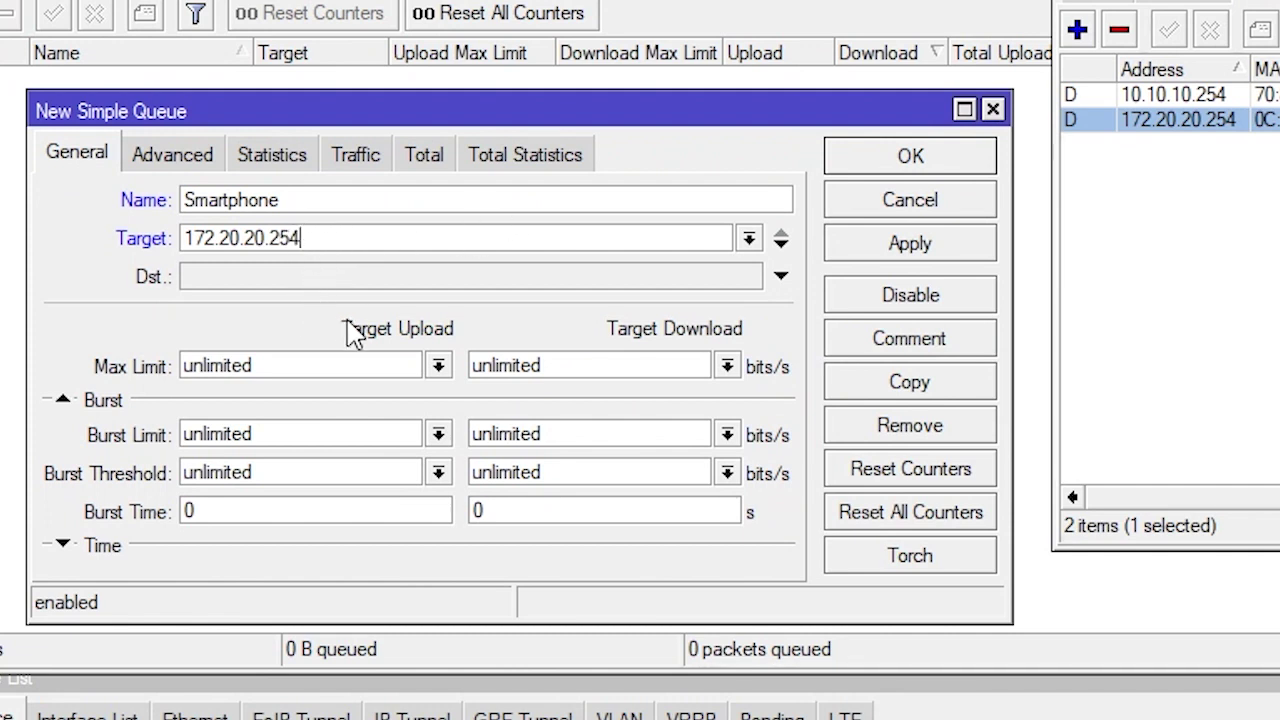
click(439, 366)
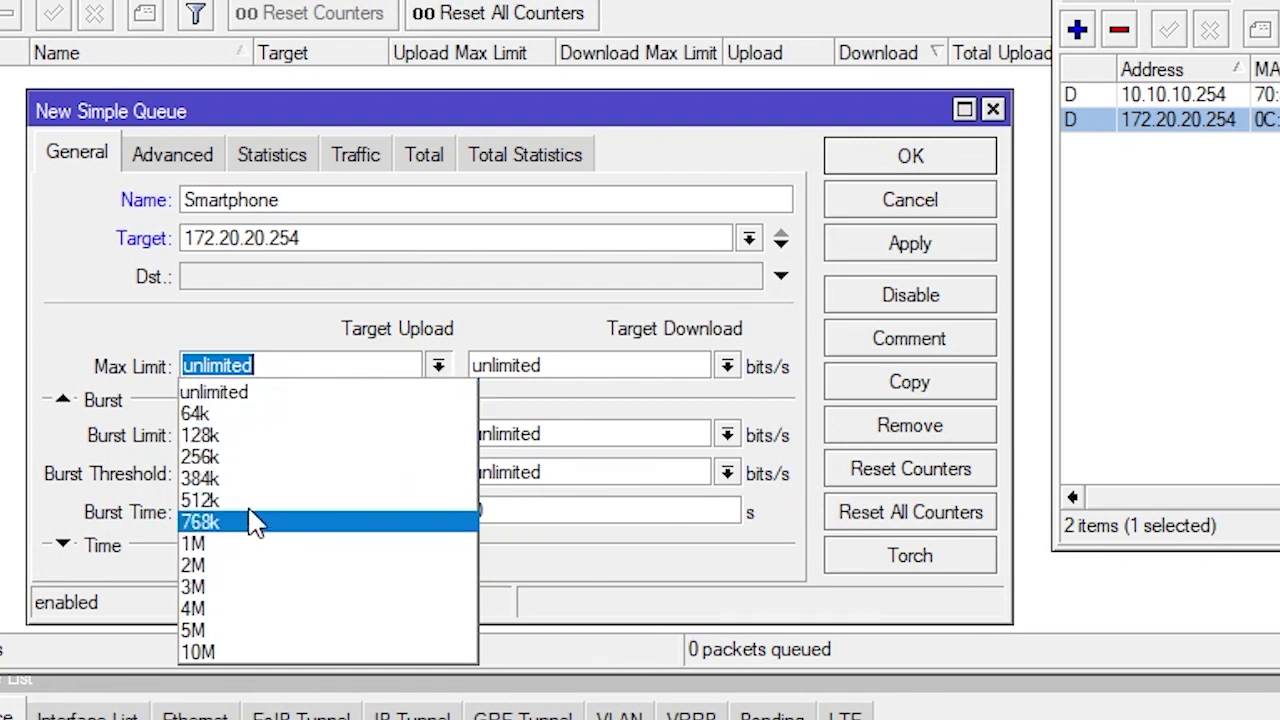
click(250, 652)
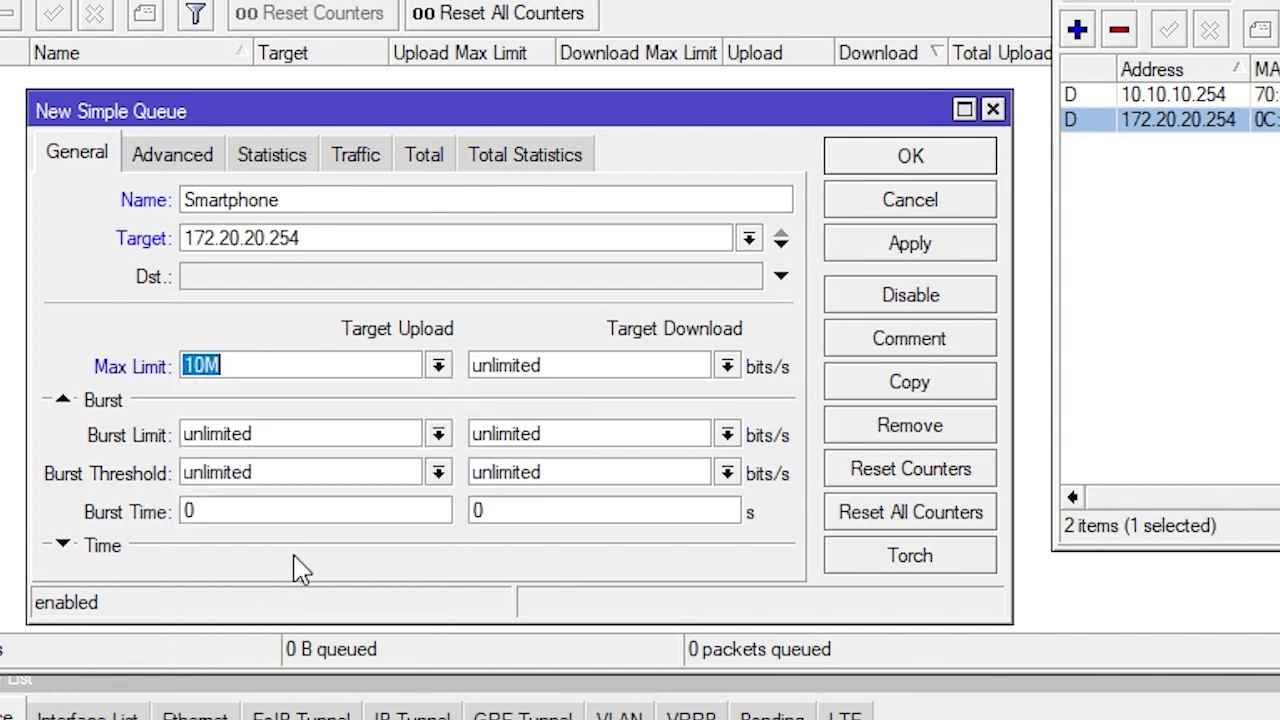
click(727, 365)
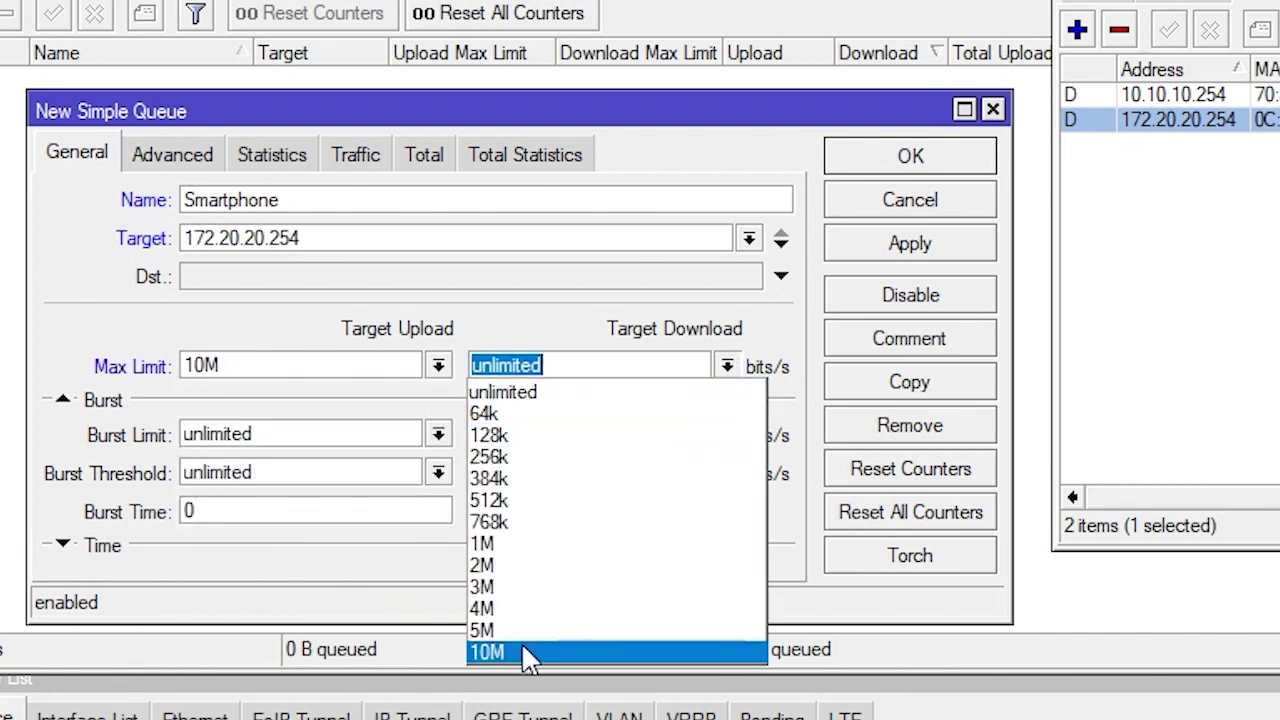
click(488, 652)
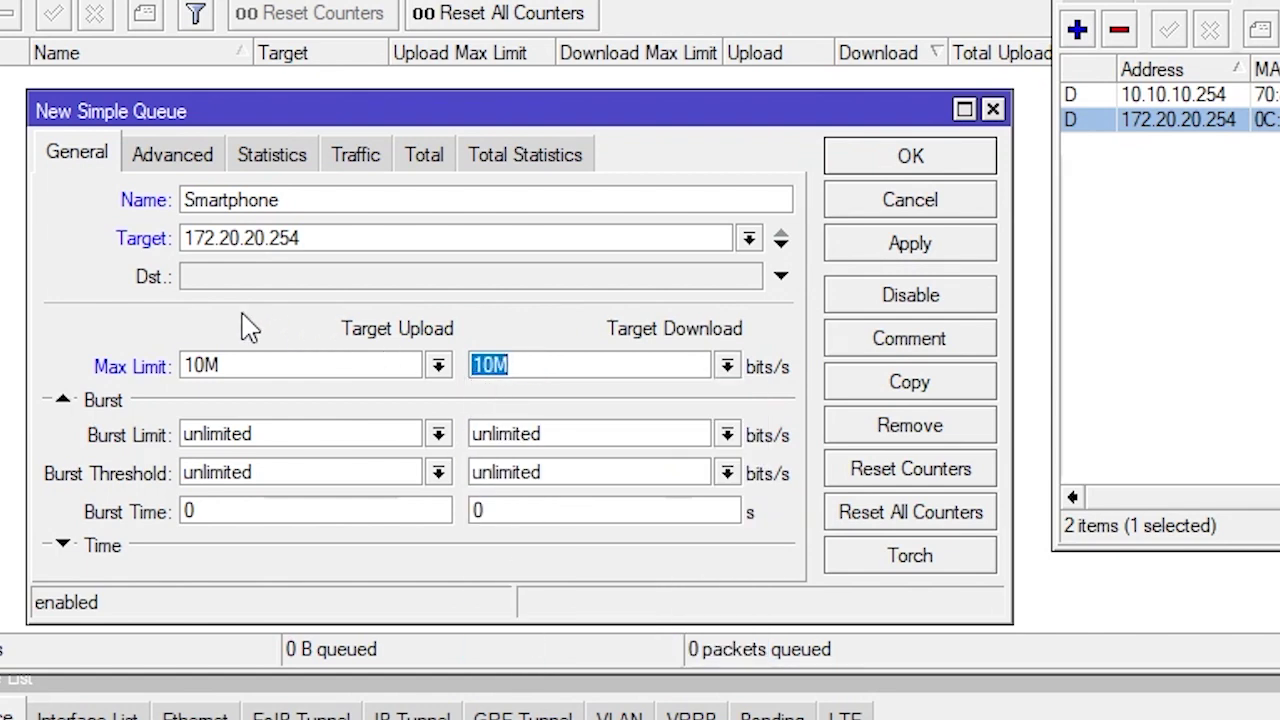
click(915, 247)
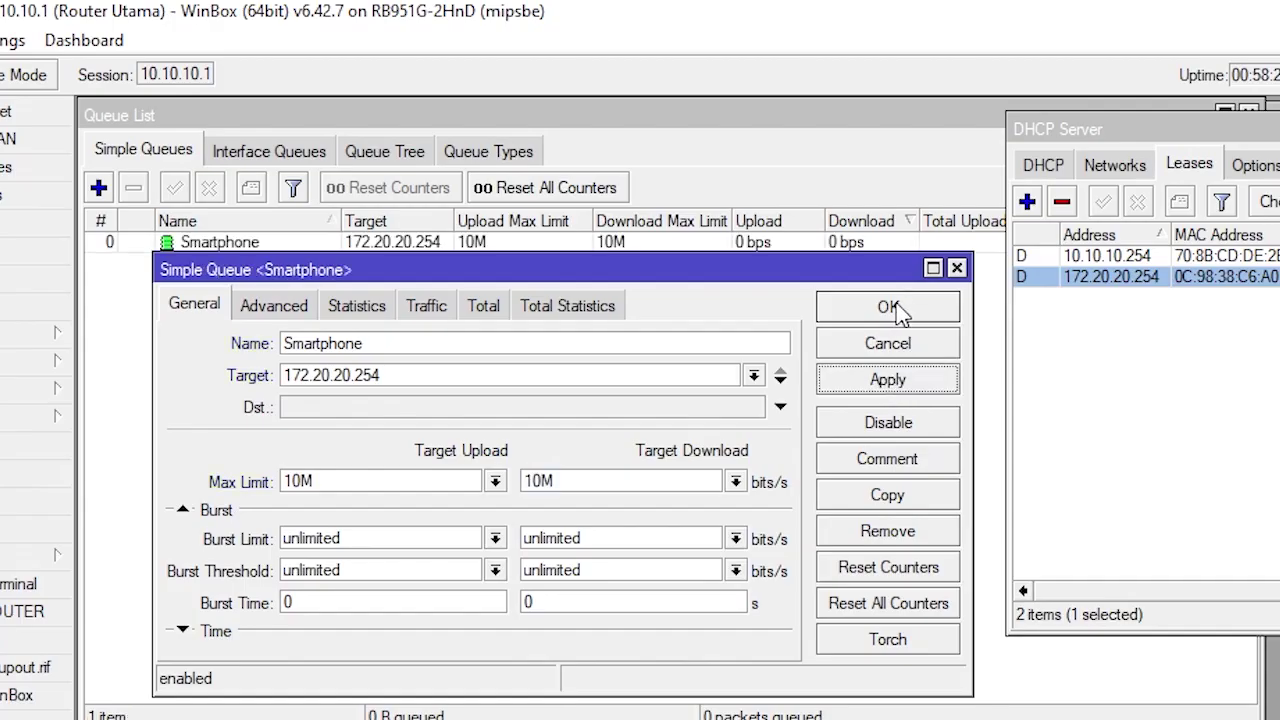
click(888, 307)
Narrow the Upload and Download Max Limit columns in the queue list
click(370, 247)
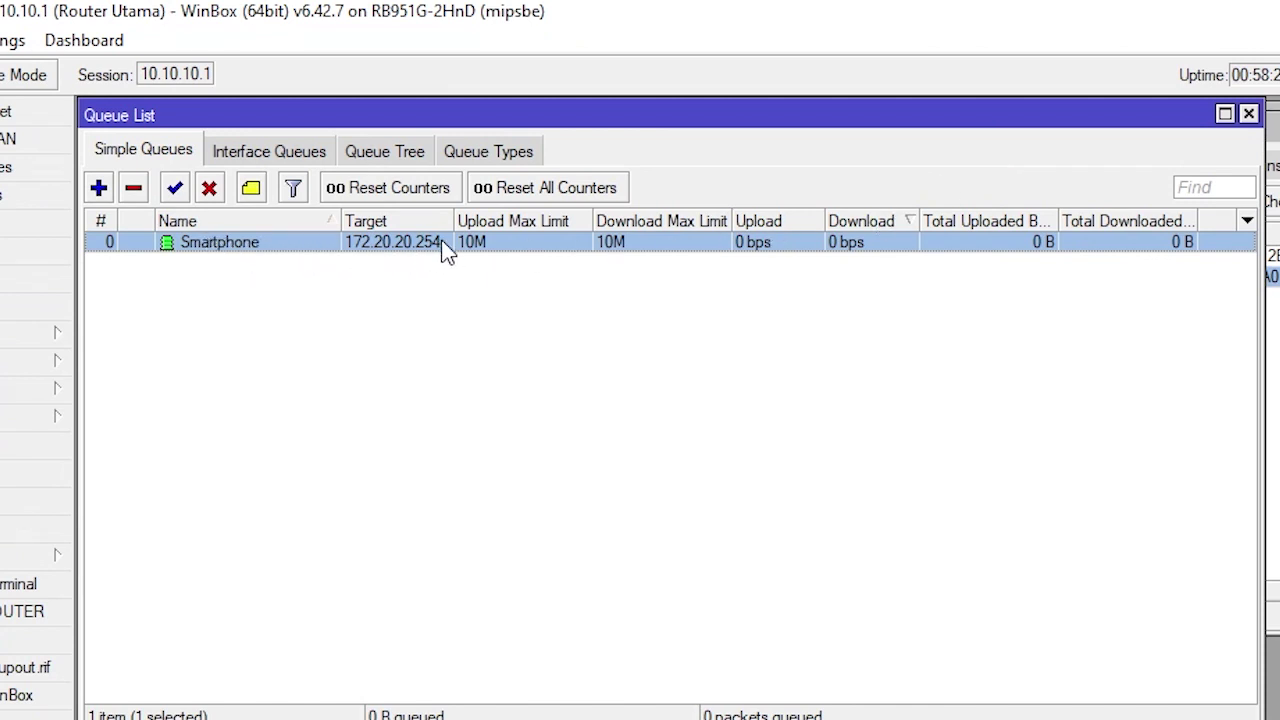
drag(594, 218, 524, 218)
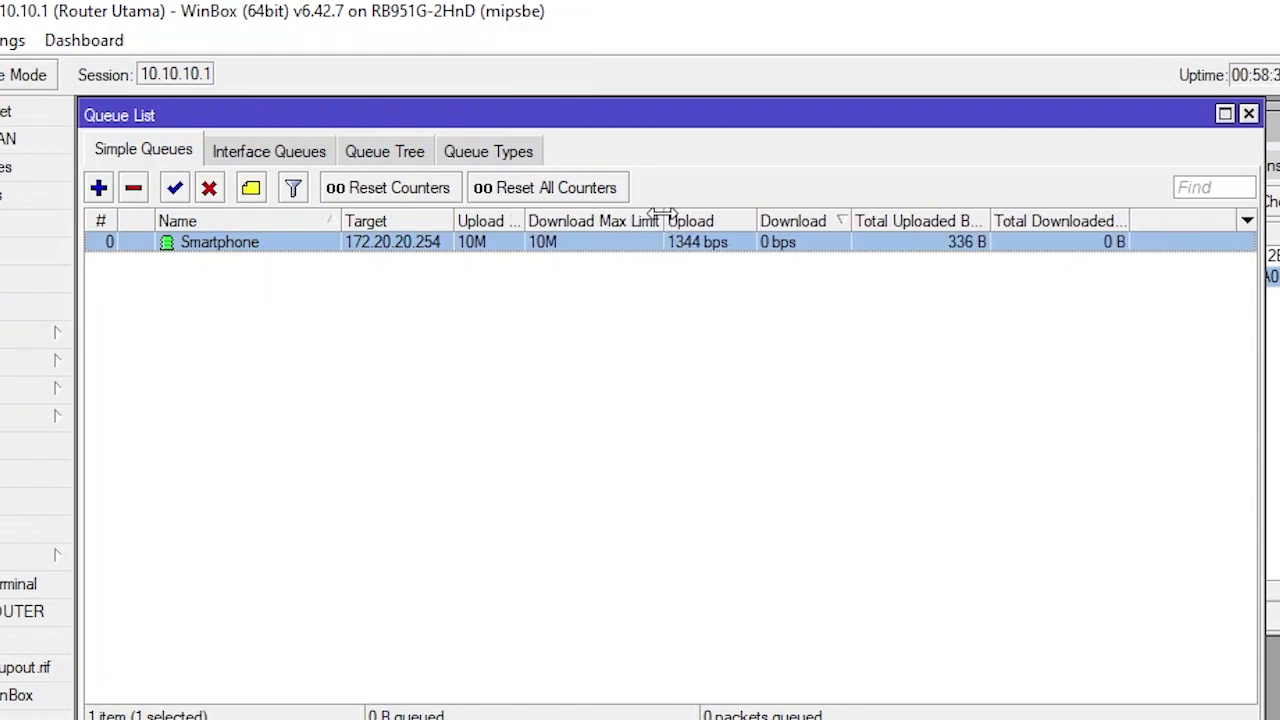
drag(662, 217, 604, 218)
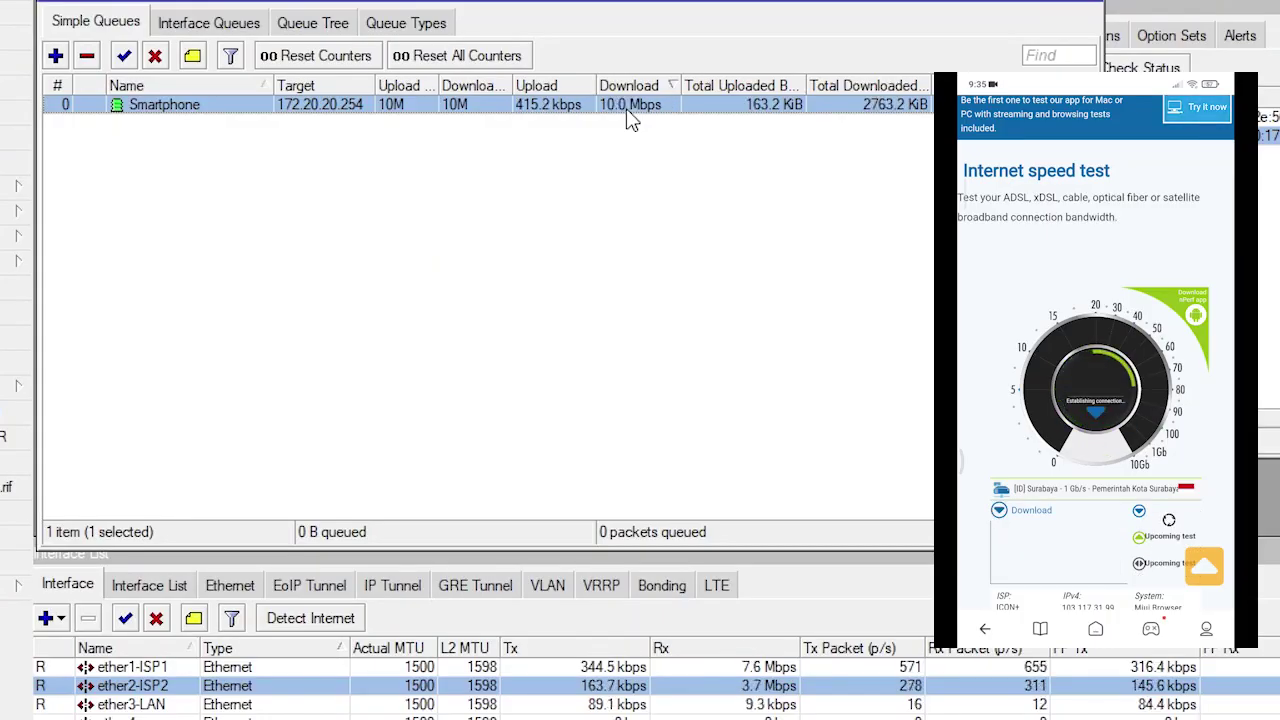
Compare ether1-ISP1 and ether2-ISP2 traffic as the phone's test is capped near 9.873/9.265 Mb/s
click(780, 683)
key(Up)
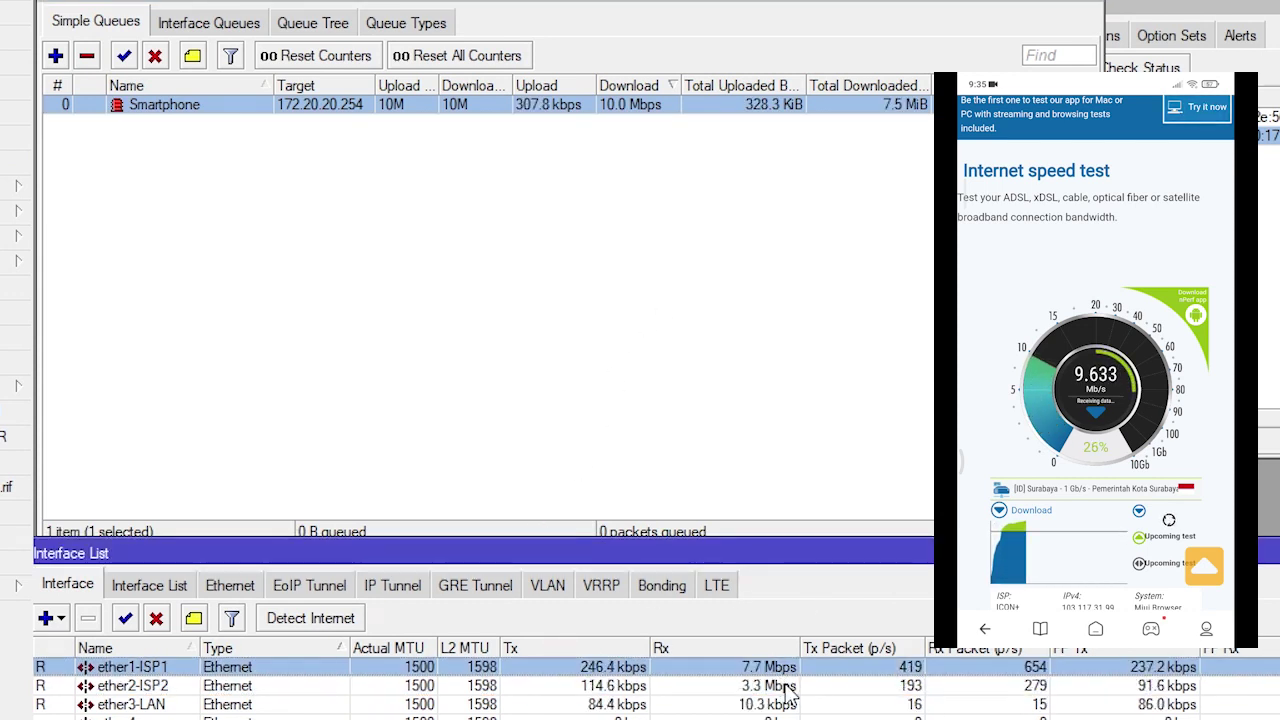
click(787, 687)
key(Up)
click(787, 687)
key(Up)
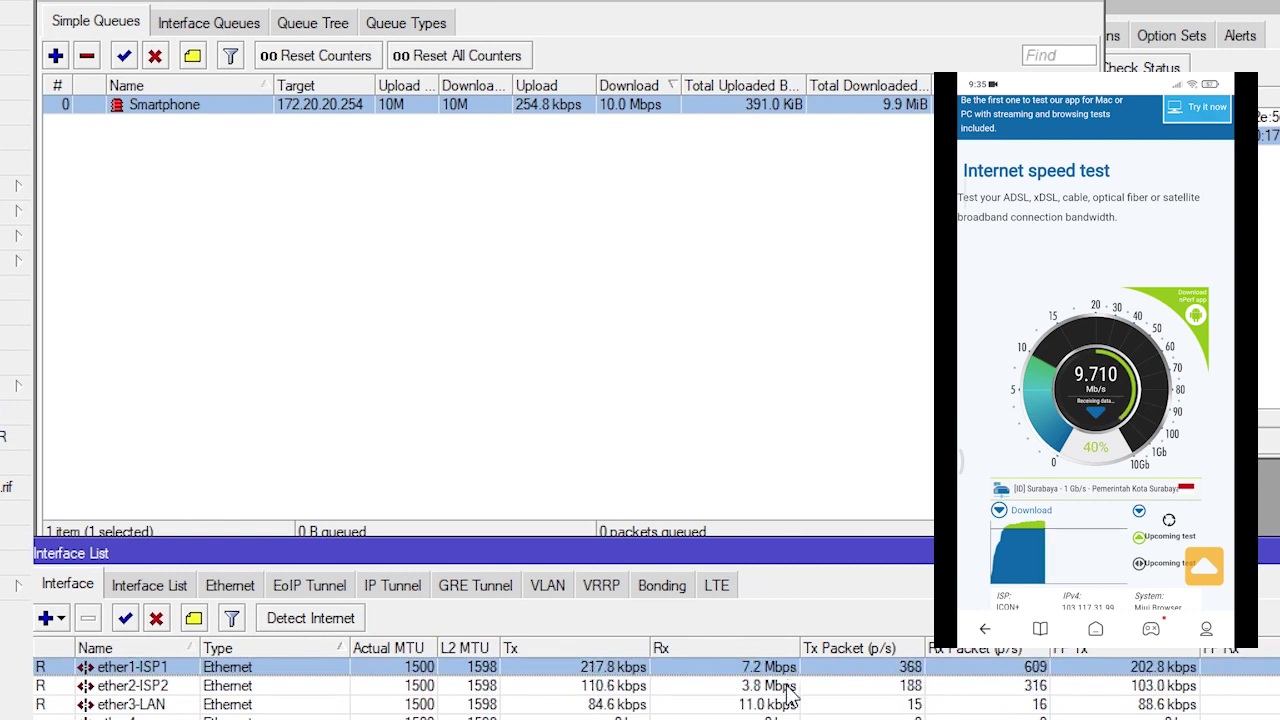
click(787, 687)
key(Up)
click(787, 687)
key(Up)
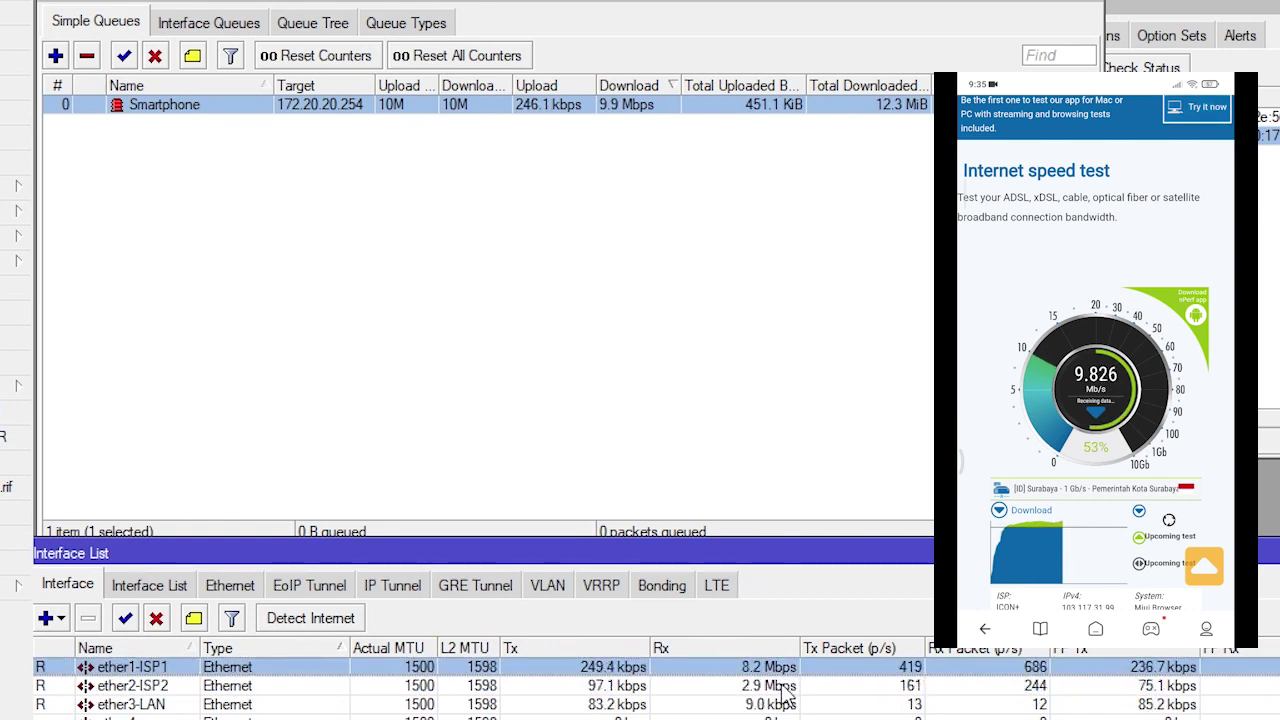
click(786, 688)
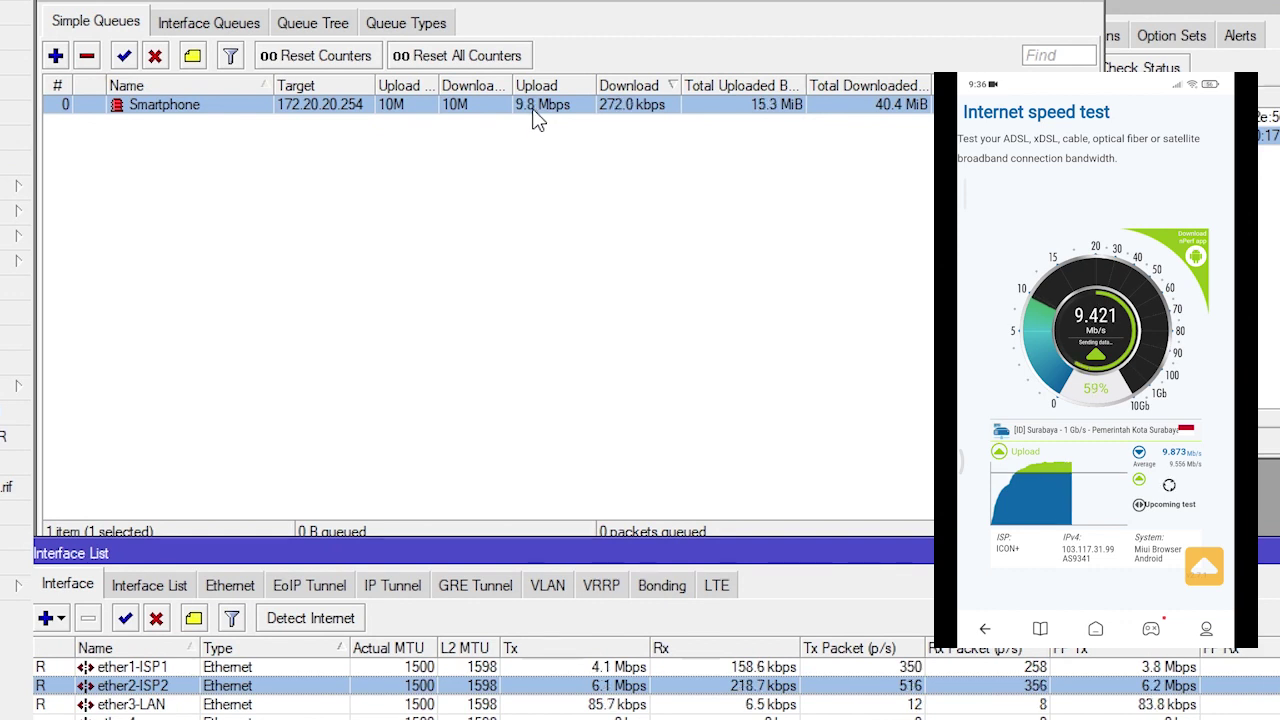
click(563, 671)
click(572, 685)
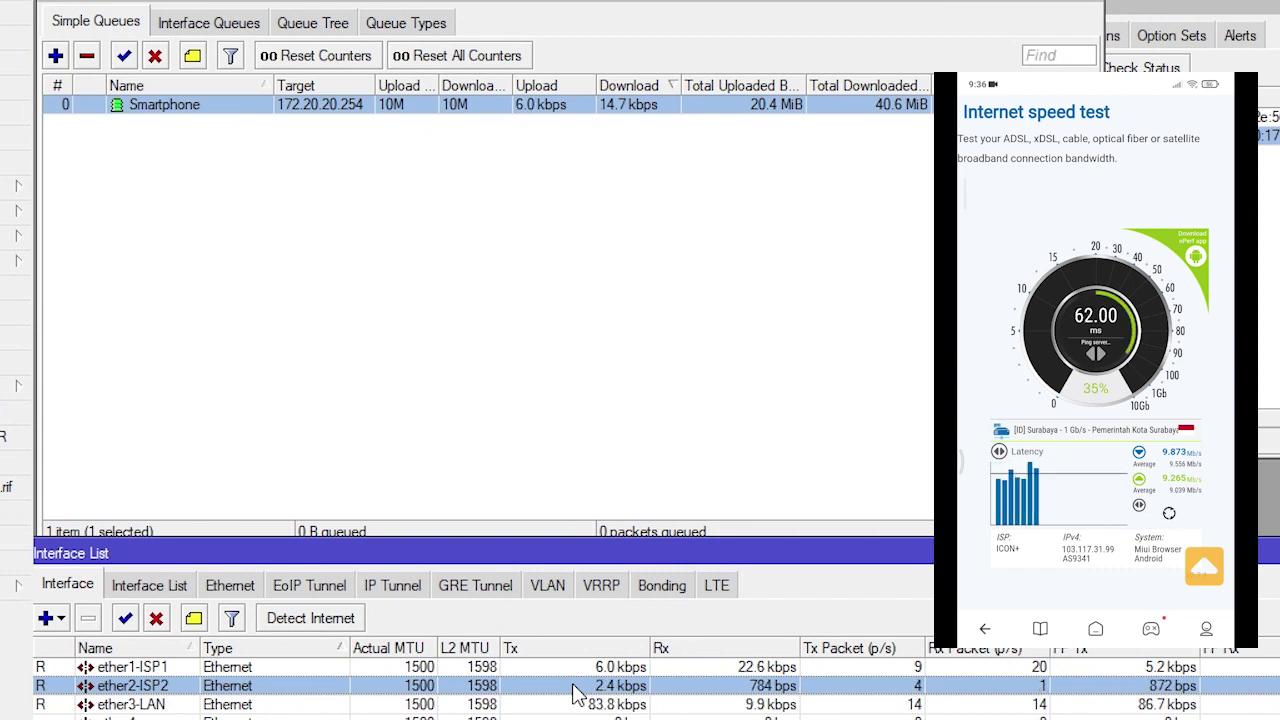
Open the Smartphone queue and add 10.10.10.254 as a second target
double_click(203, 105)
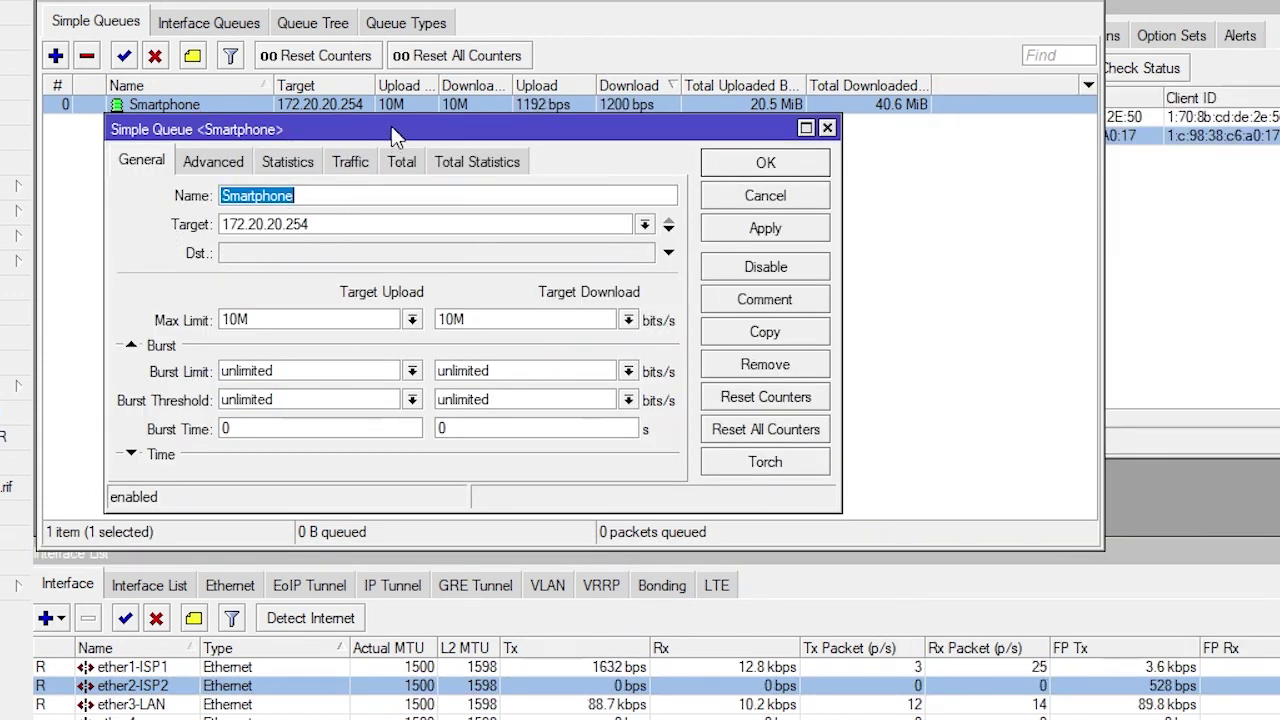
mouse_move(395, 135)
mouse_down()
mouse_move(415, 140)
mouse_move(377, 137)
mouse_up()
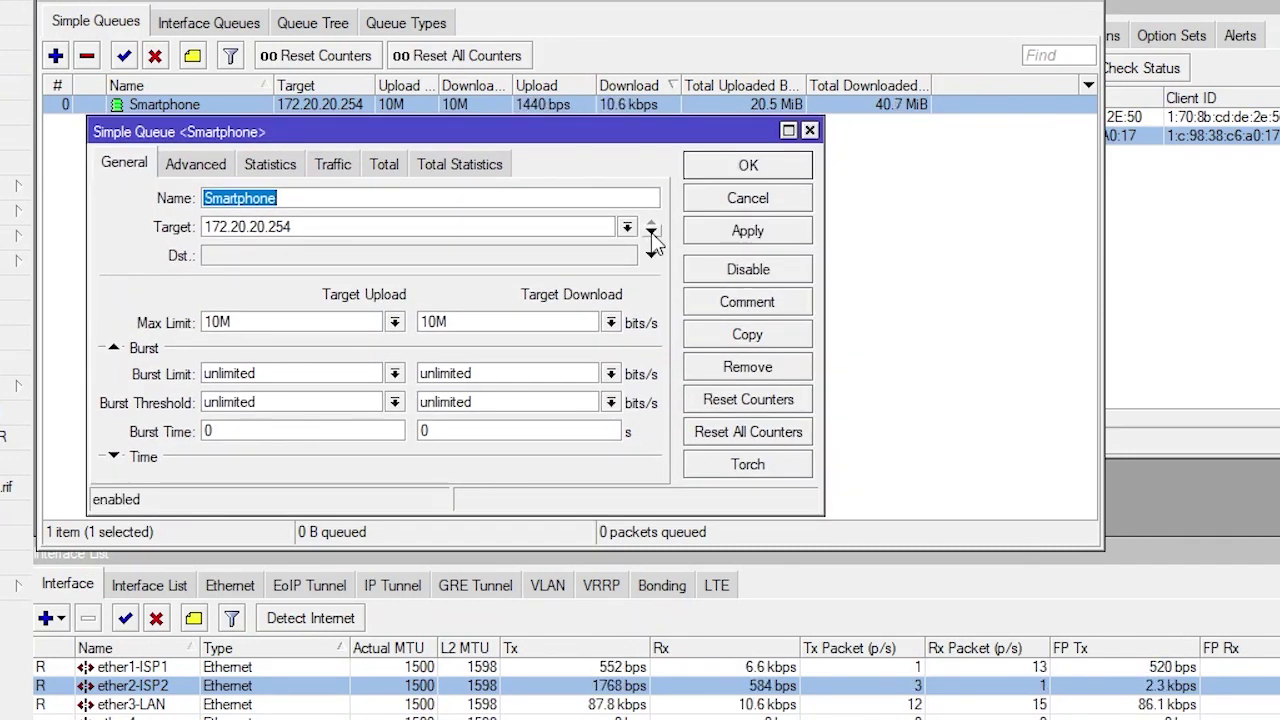
click(651, 232)
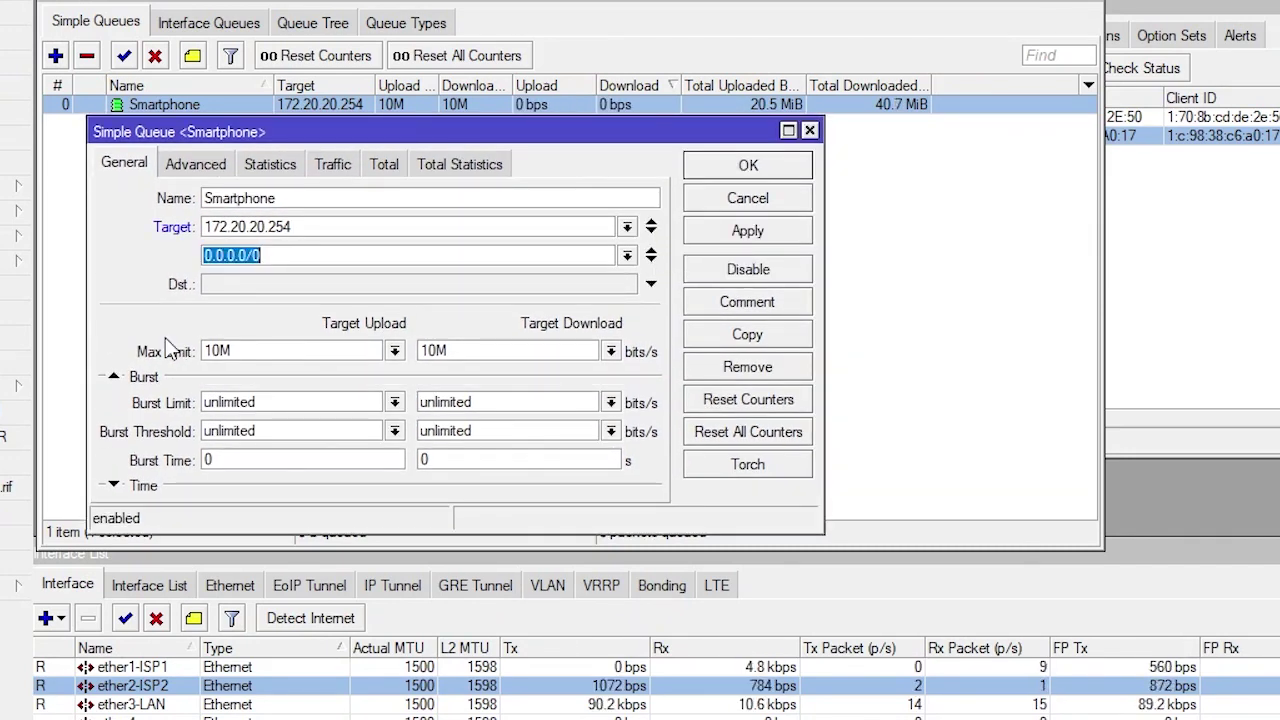
click(1142, 395)
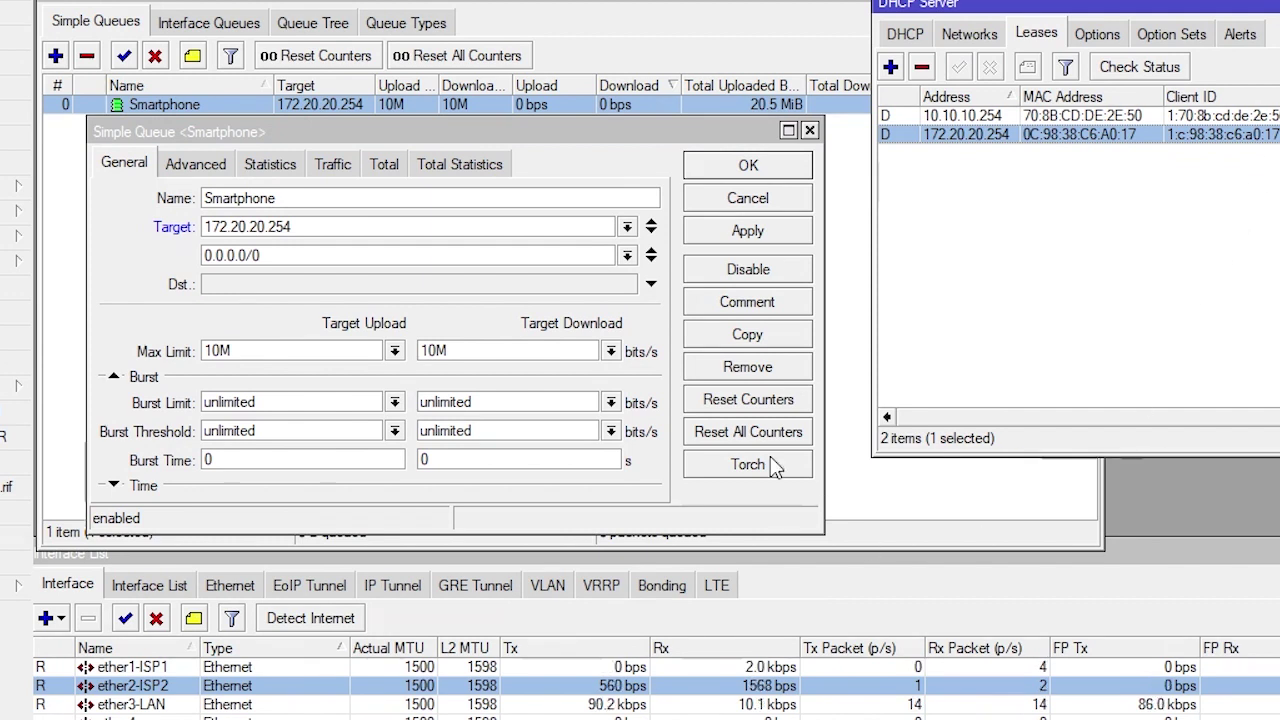
click(1000, 117)
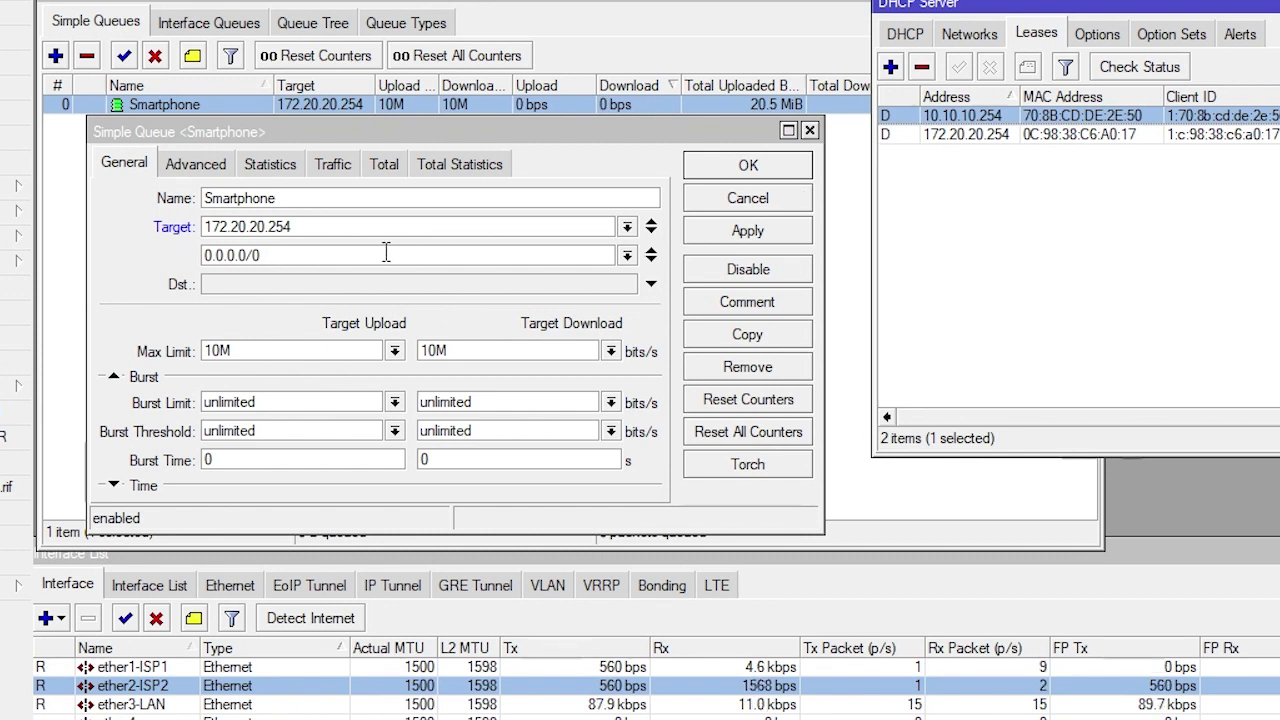
click(183, 275)
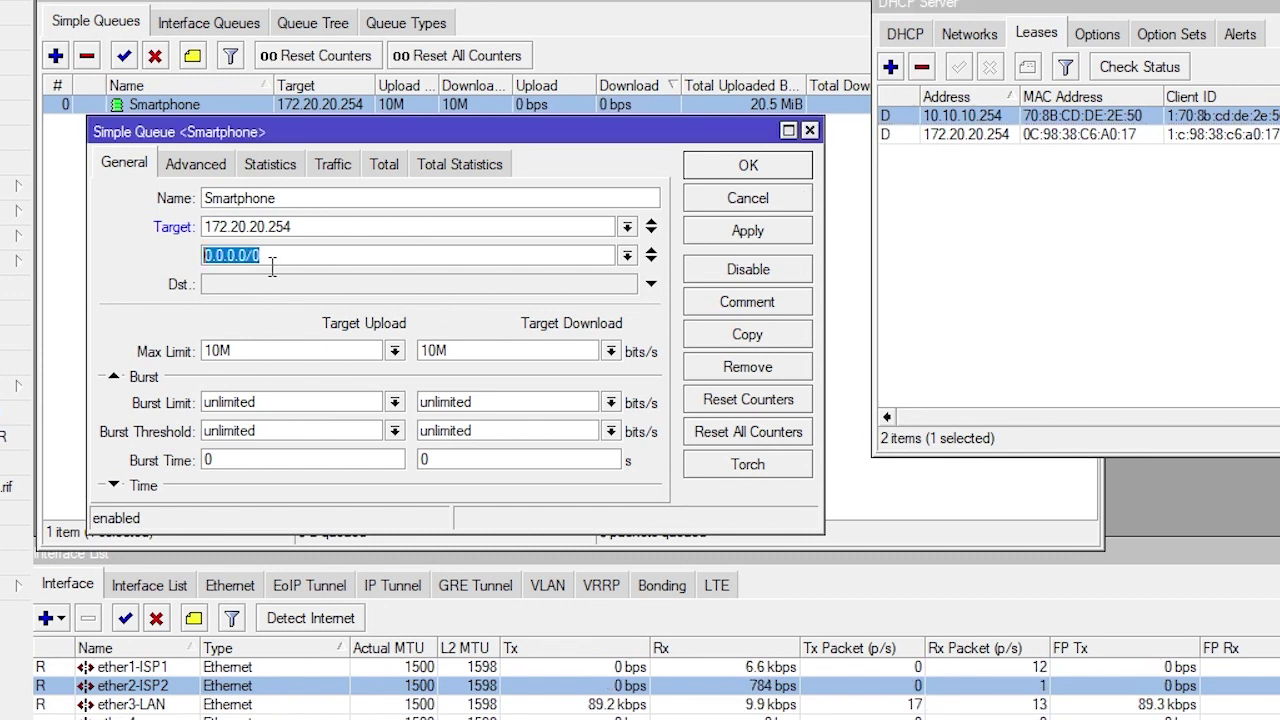
text(10.10)
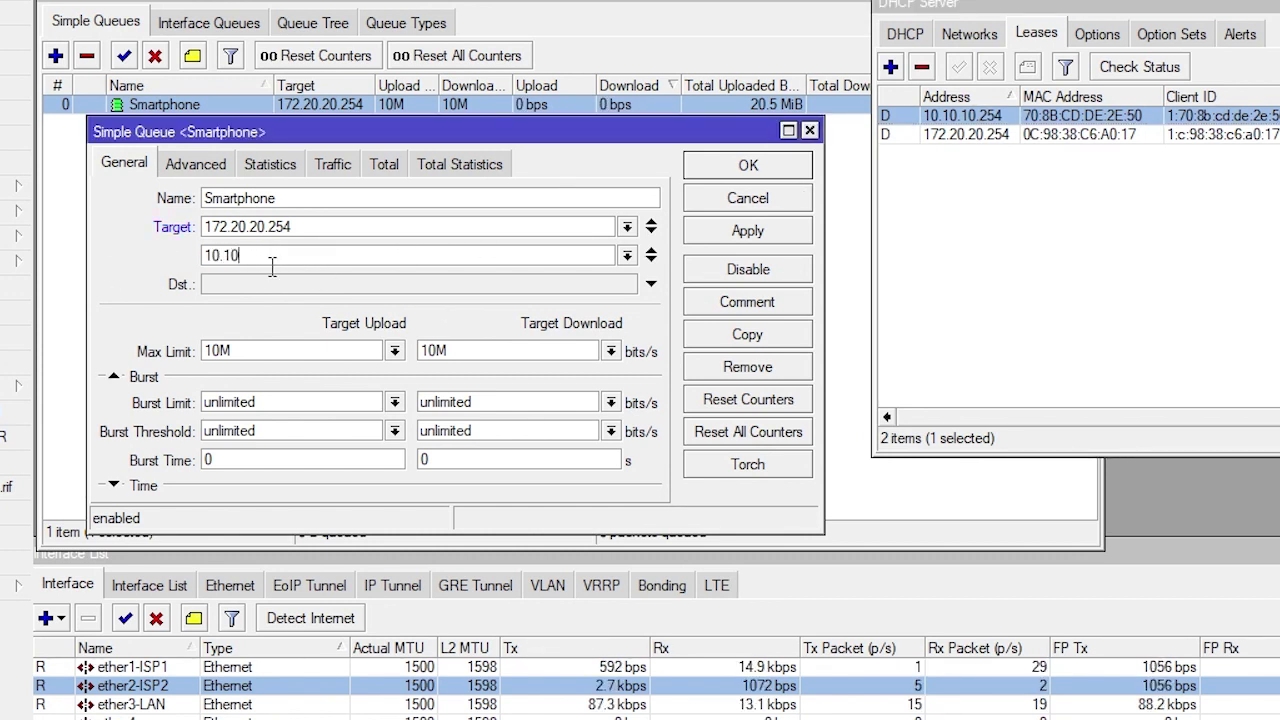
text(.10.254)
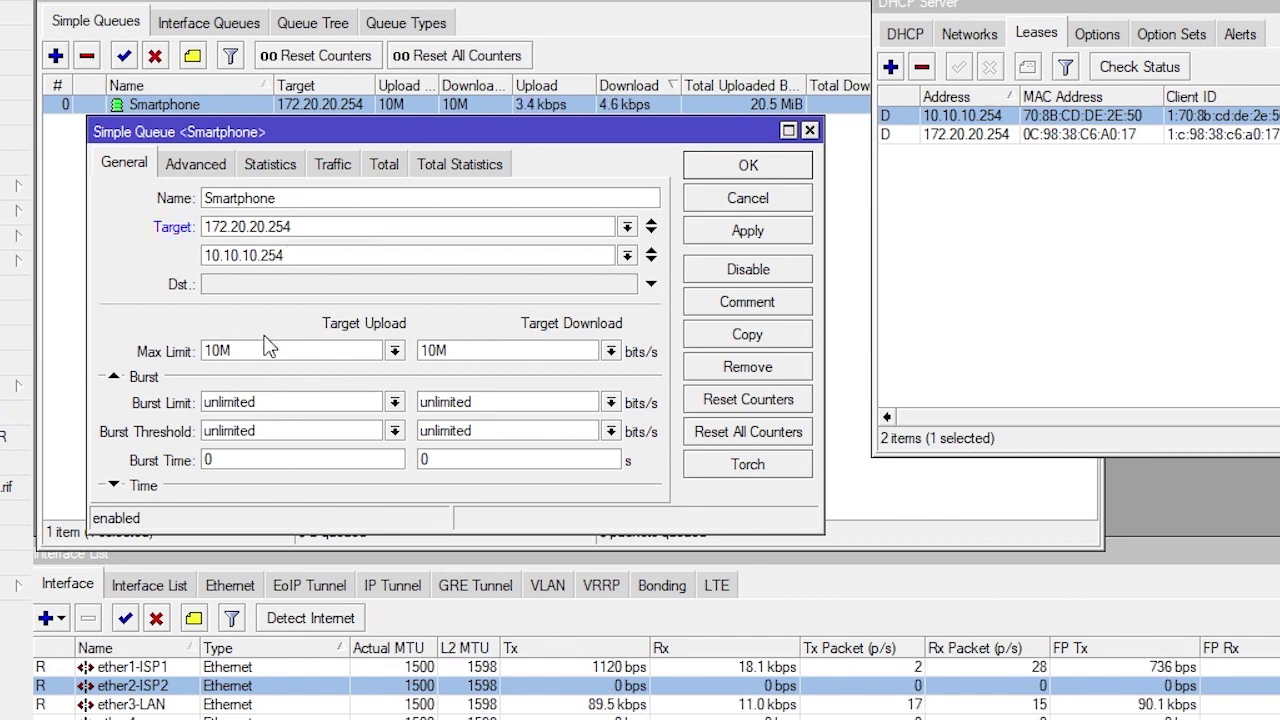
Review both target addresses and the 10M limits, then apply and save the queue
double_click(306, 228)
key(Tab)
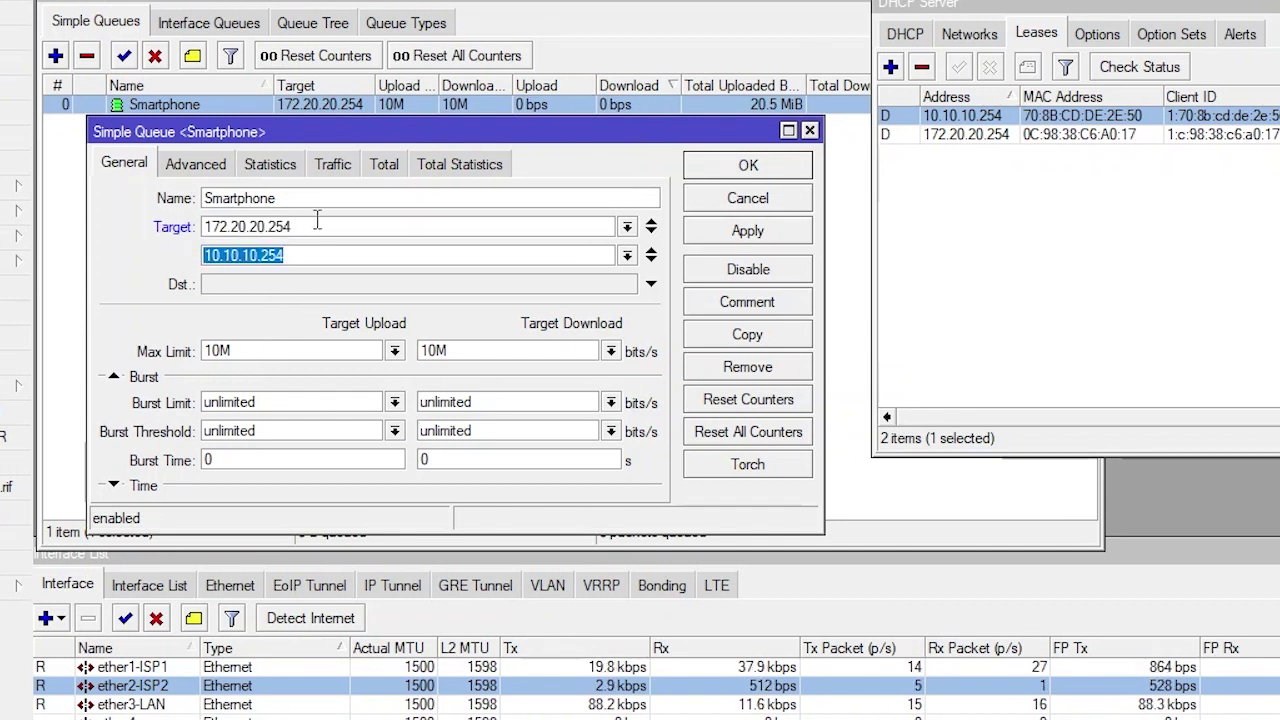
key(shift+Tab)
key(Tab)
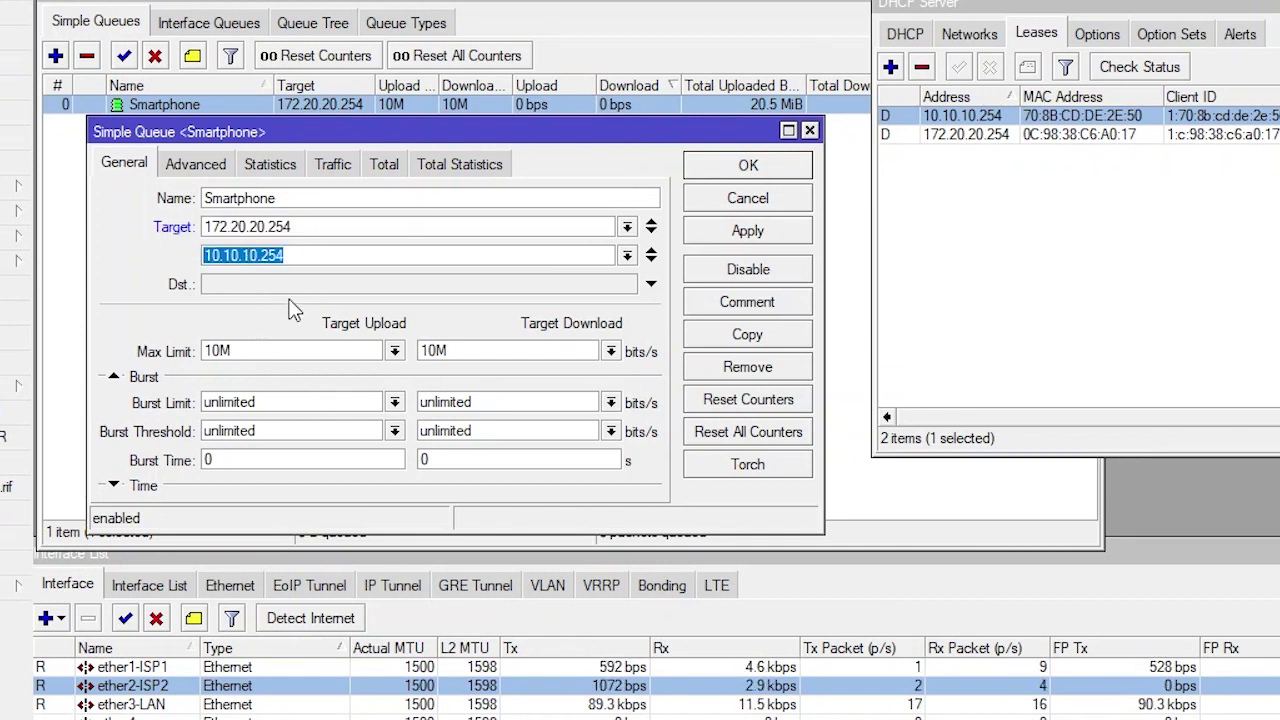
double_click(241, 351)
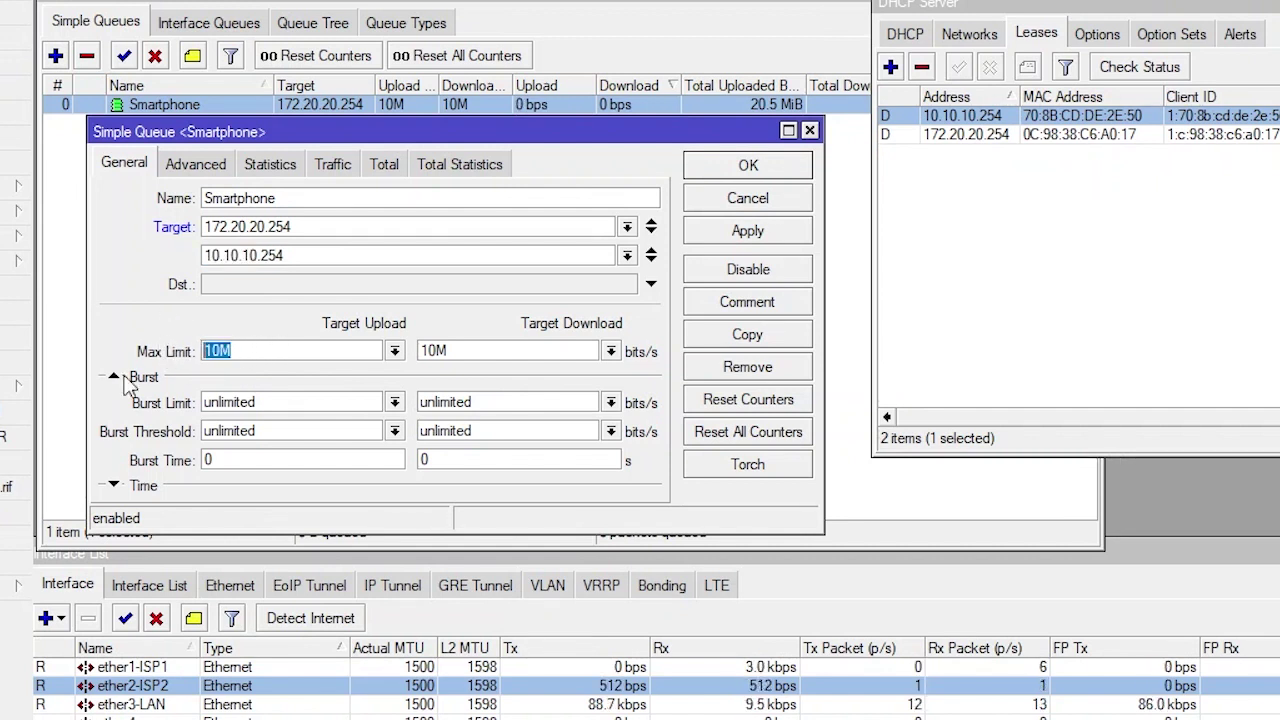
double_click(470, 351)
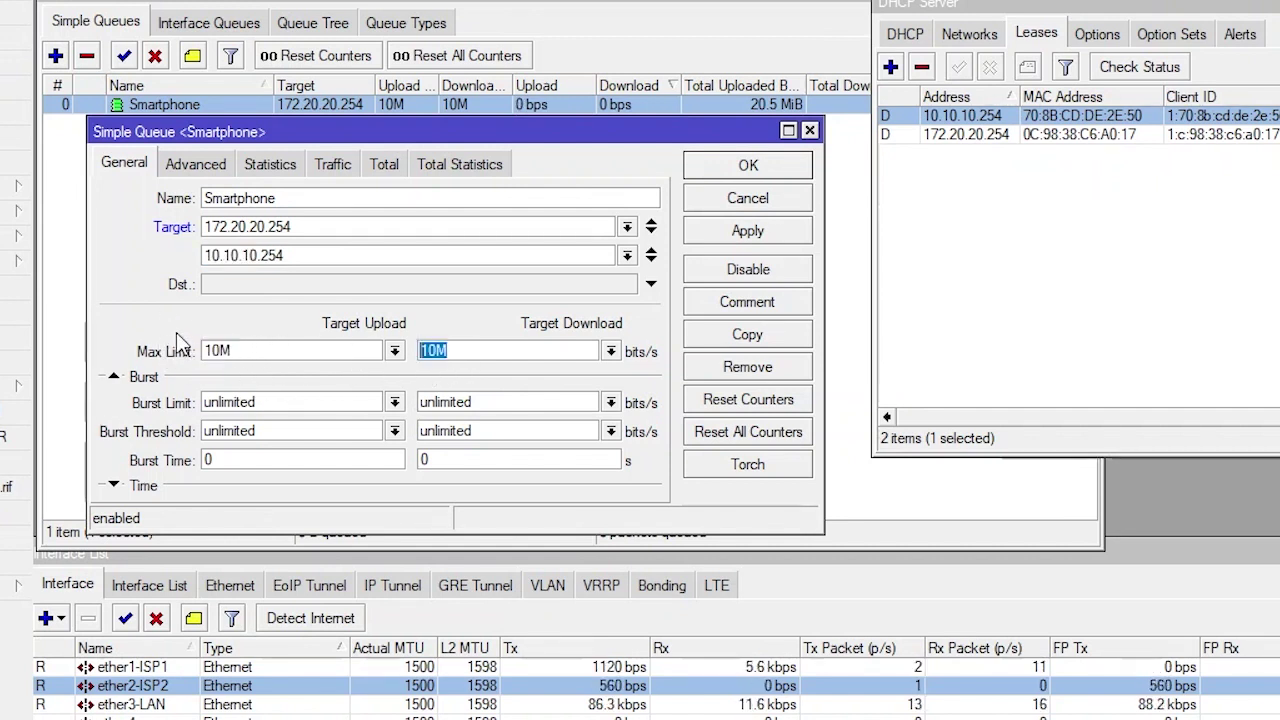
double_click(244, 351)
double_click(452, 351)
double_click(245, 255)
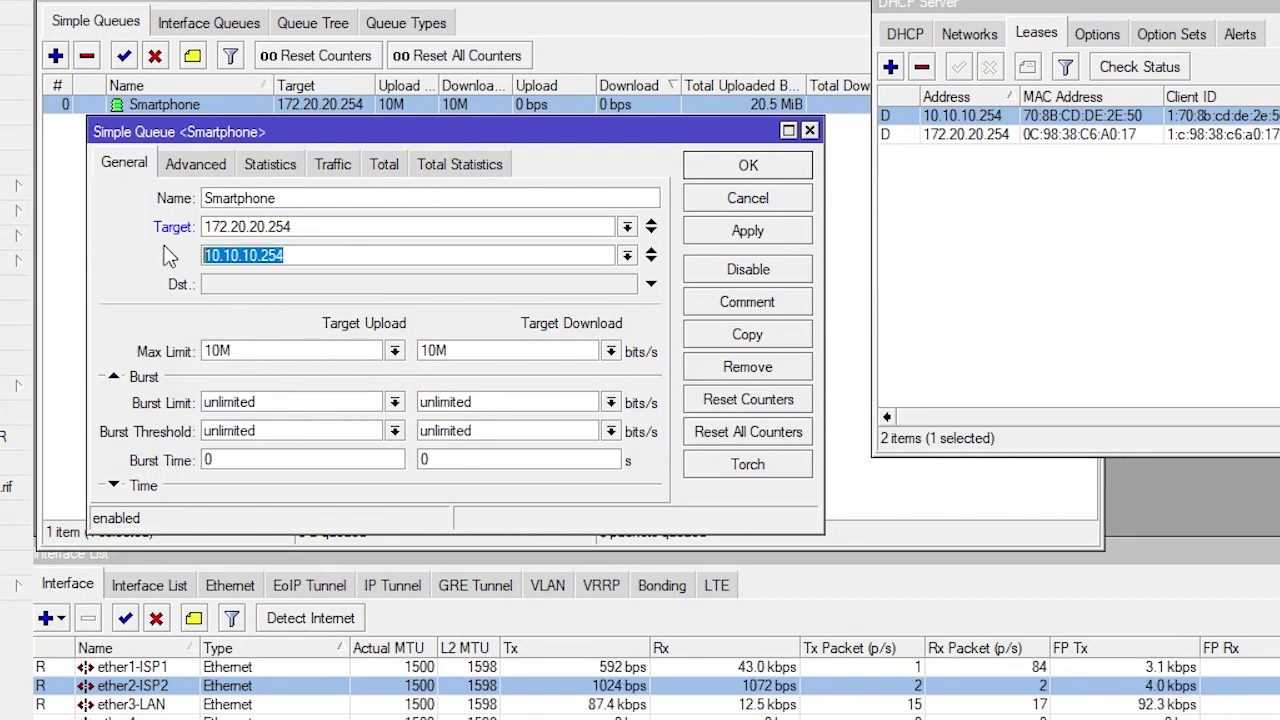
drag(303, 227, 164, 240)
click(314, 255)
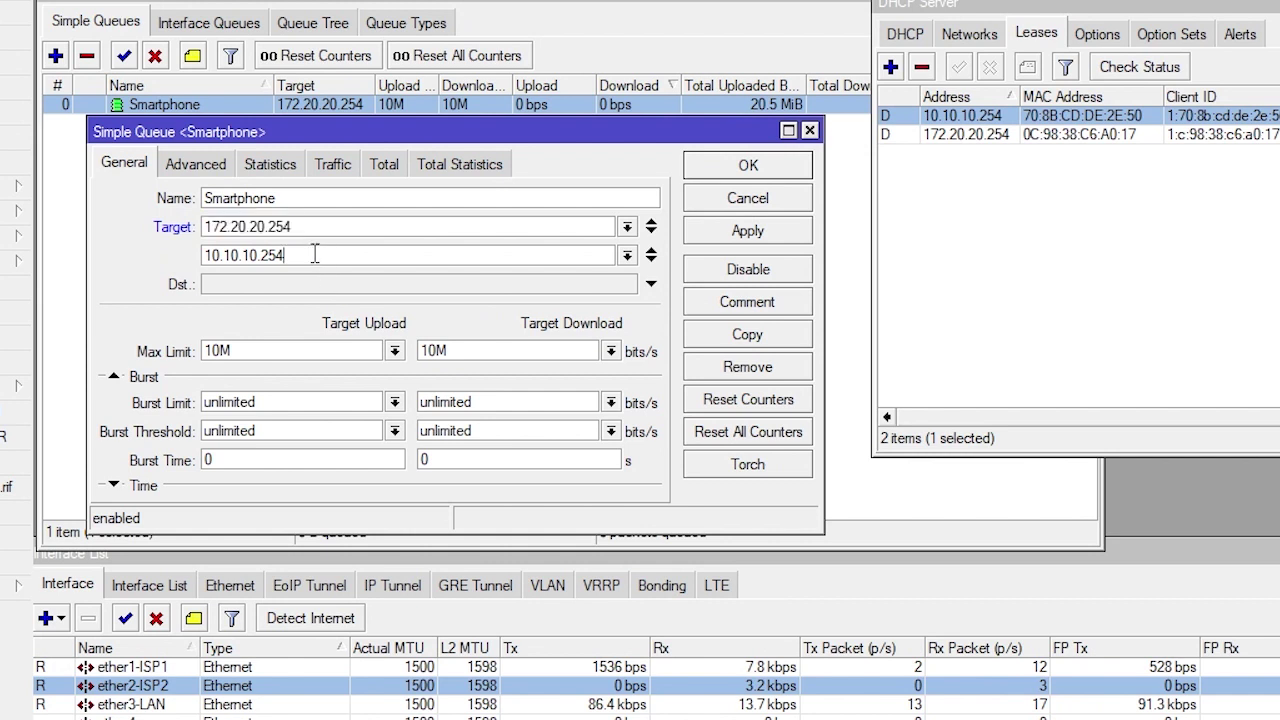
click(734, 238)
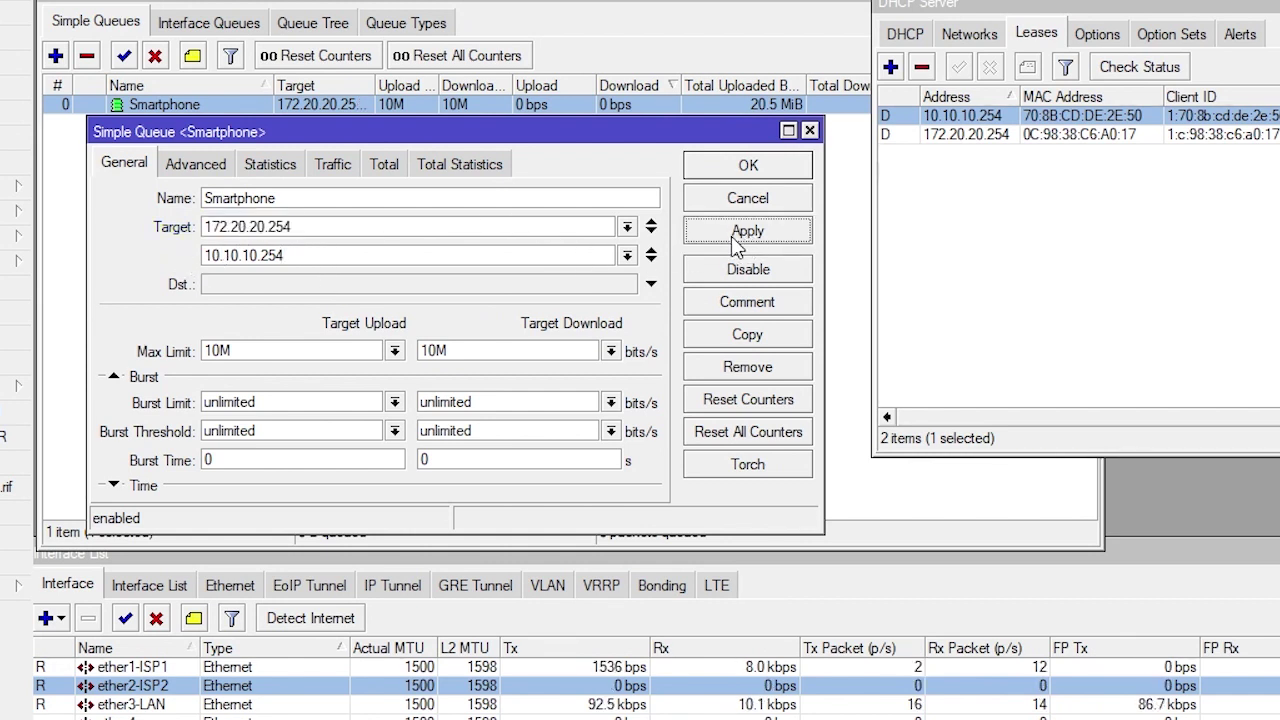
click(745, 168)
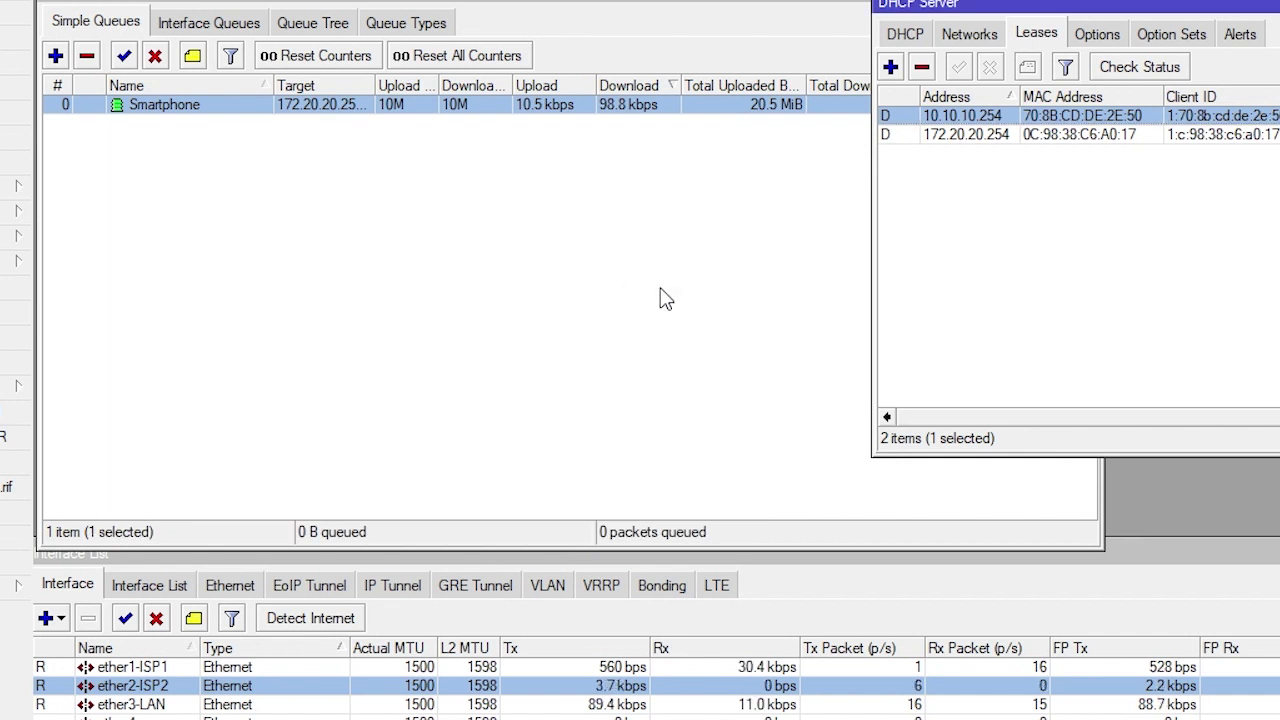
Rerun the nPerf speed test with the queue list in front to watch the Smartphone queue's upload
click(636, 8)
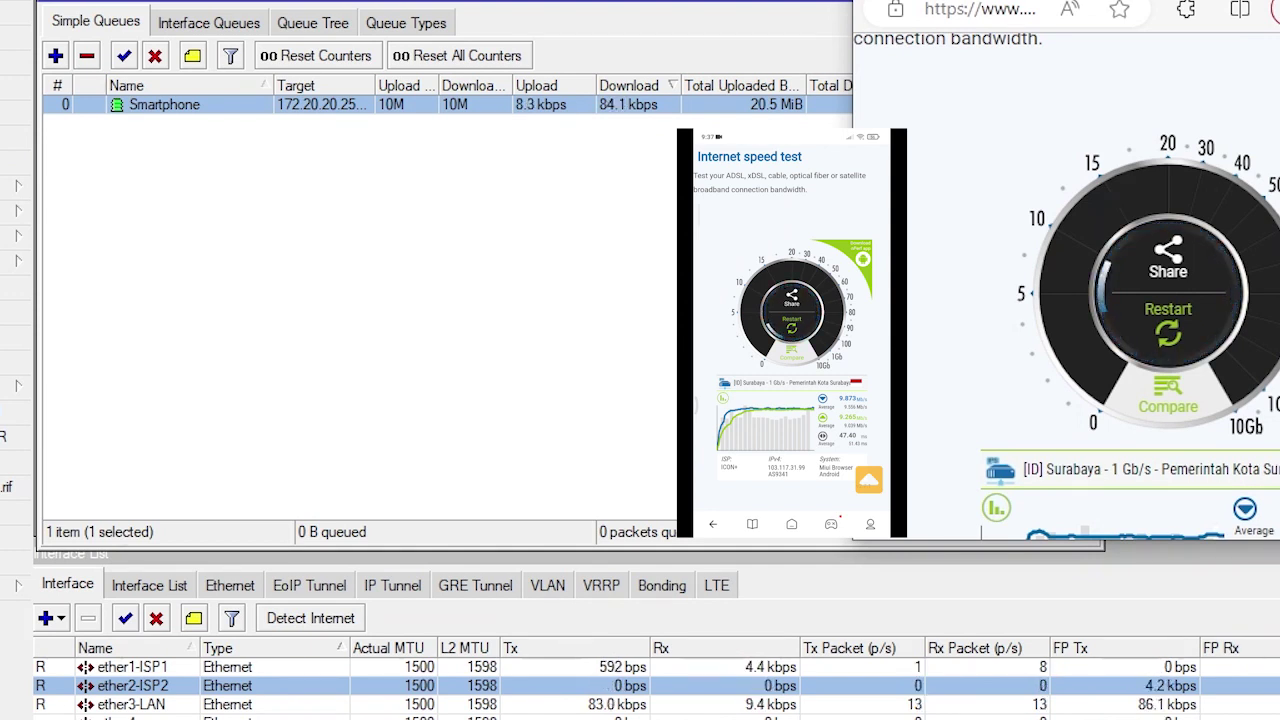
click(1168, 333)
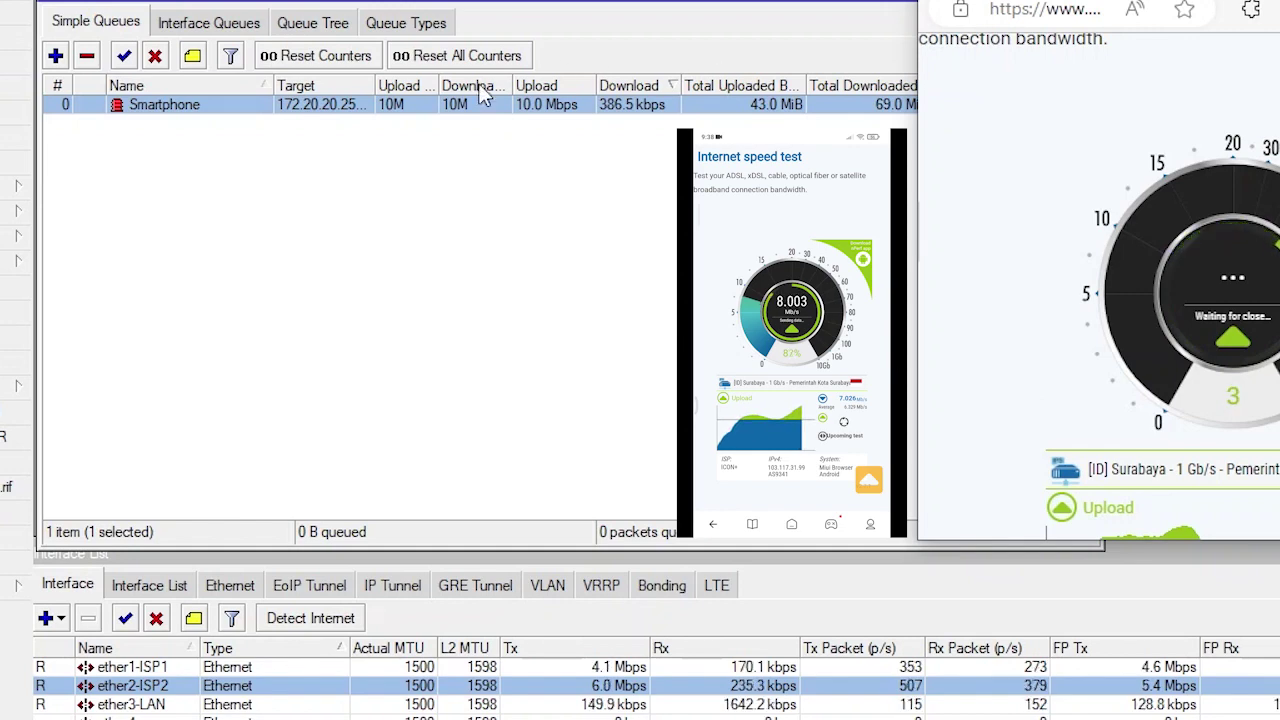
Check the Smartphone queue's target rows and close it unchanged
double_click(246, 104)
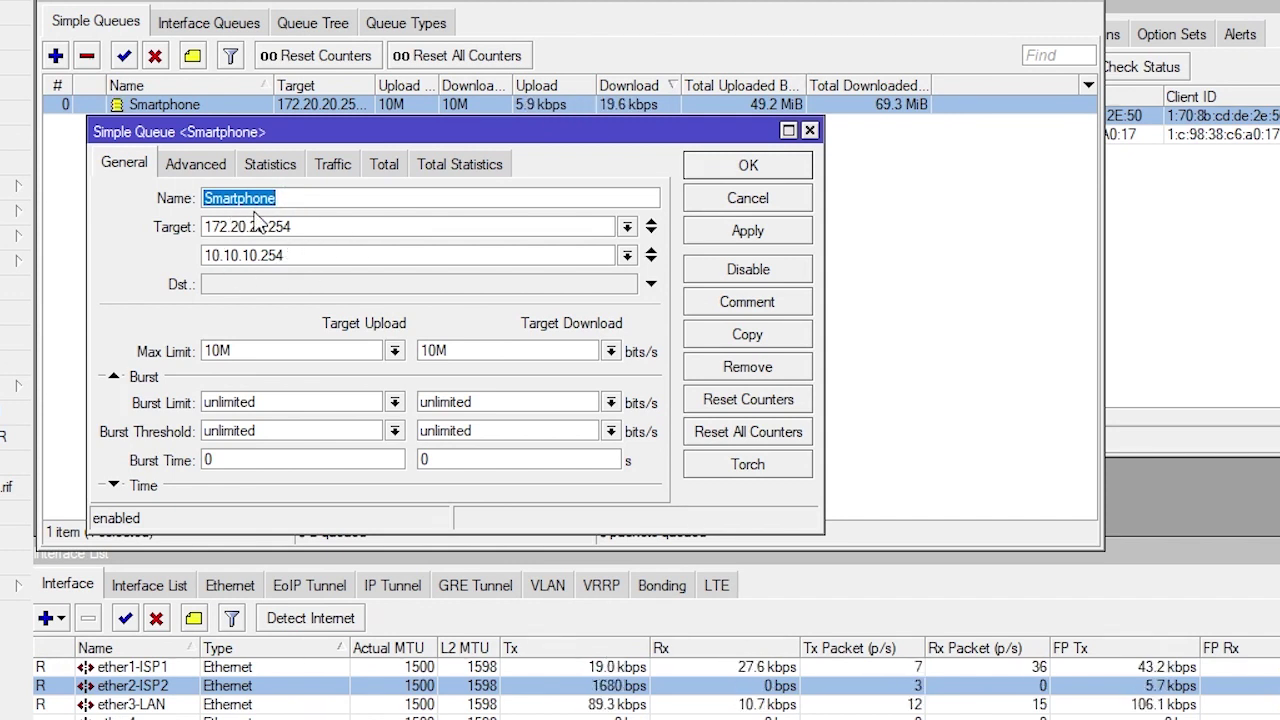
click(651, 260)
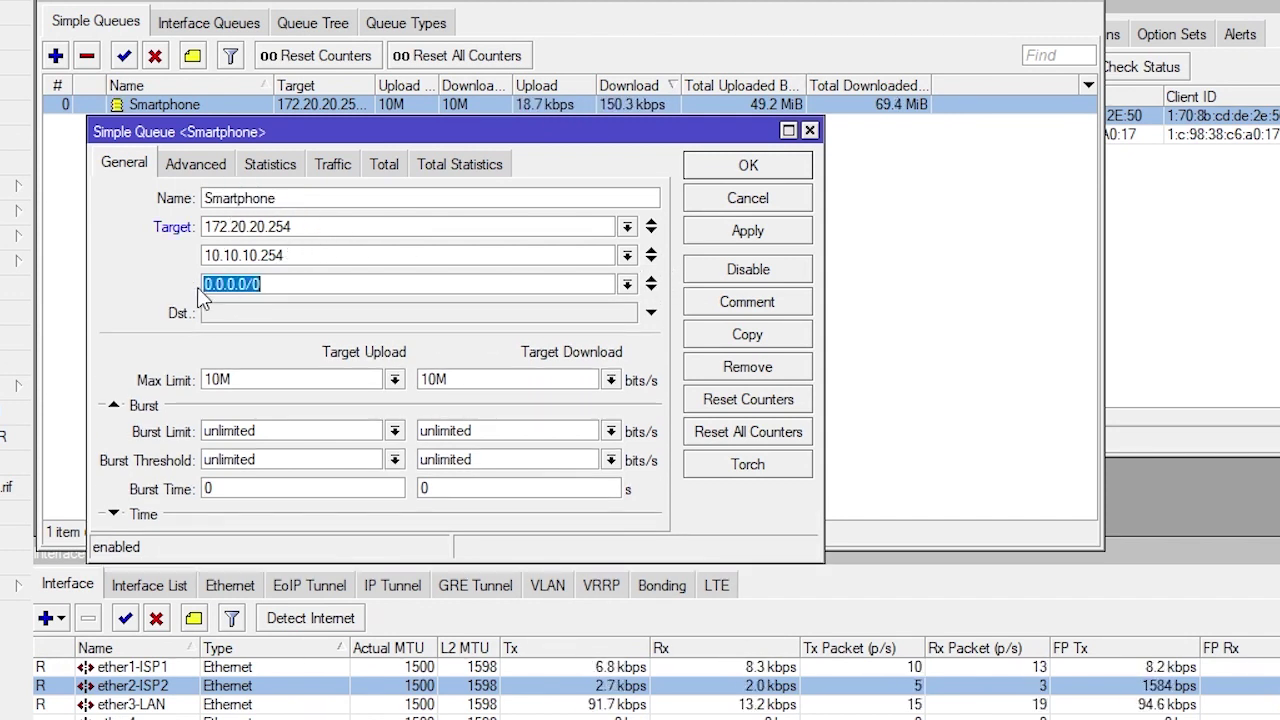
click(651, 282)
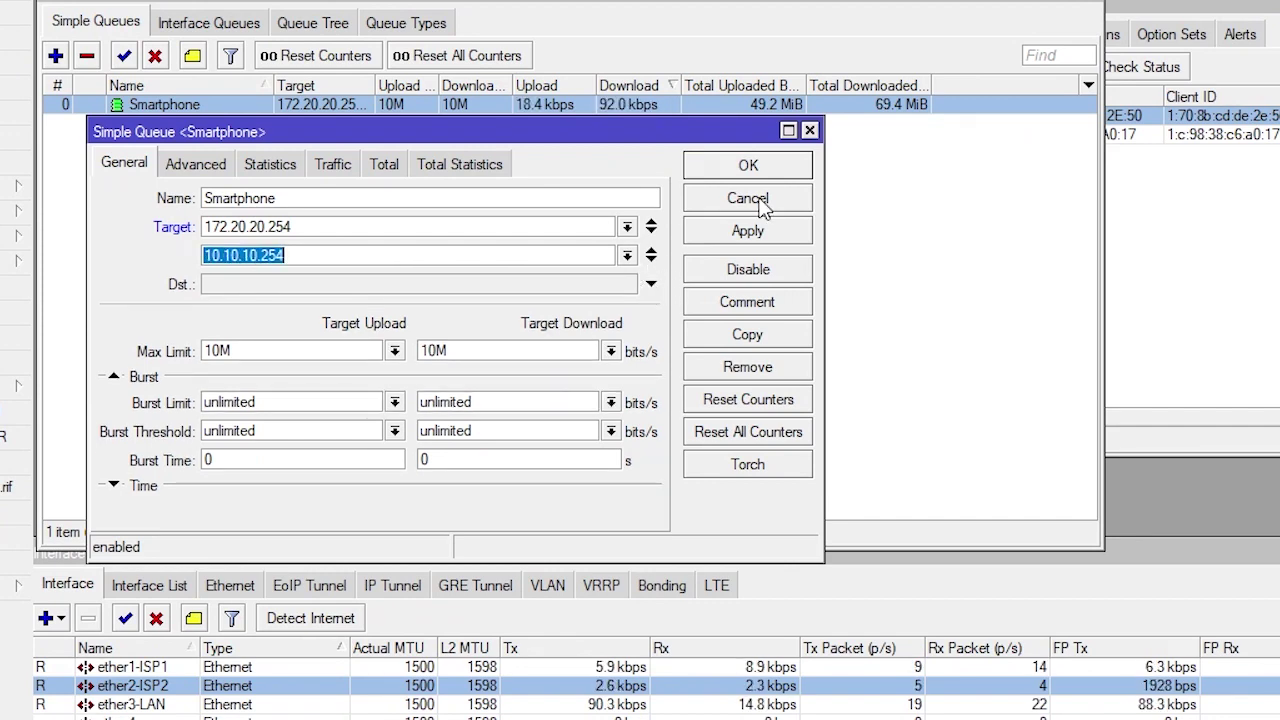
click(757, 200)
Create a new simple queue Lokal targeting 10.10.10.0/24 with 10M upload and download limits
click(55, 55)
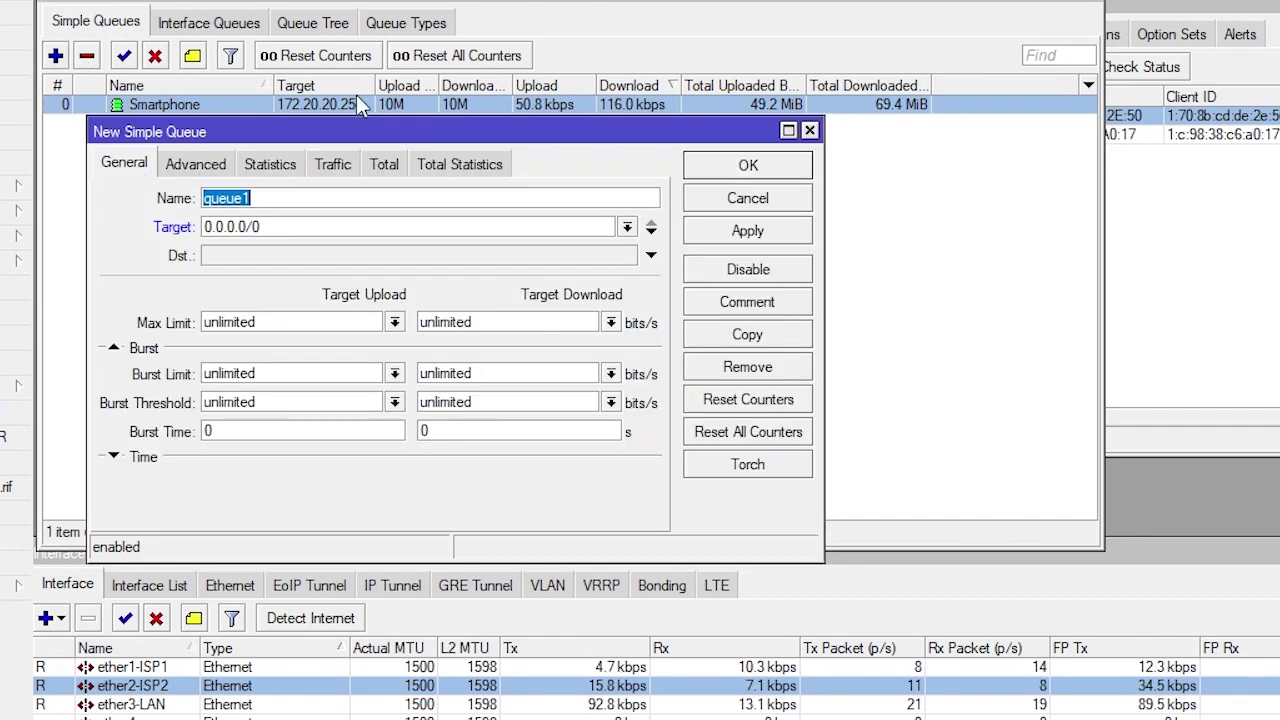
text(Lokal)
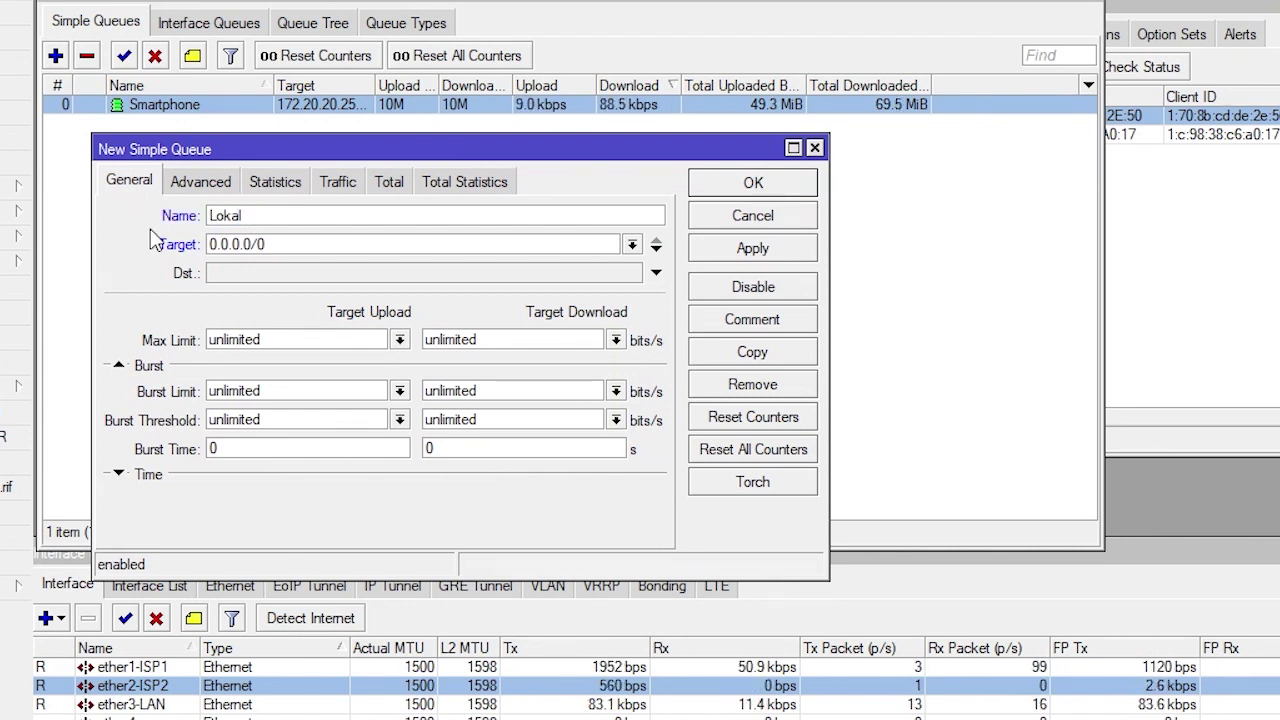
key(Tab)
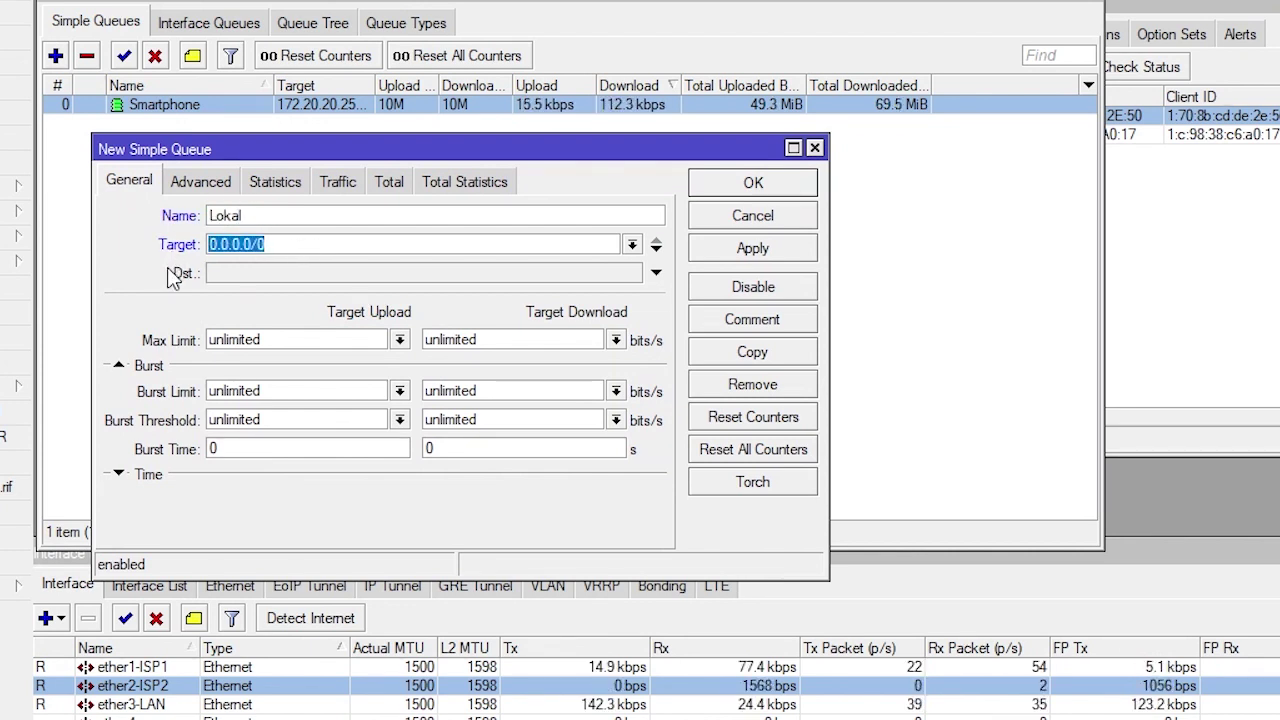
text(10.)
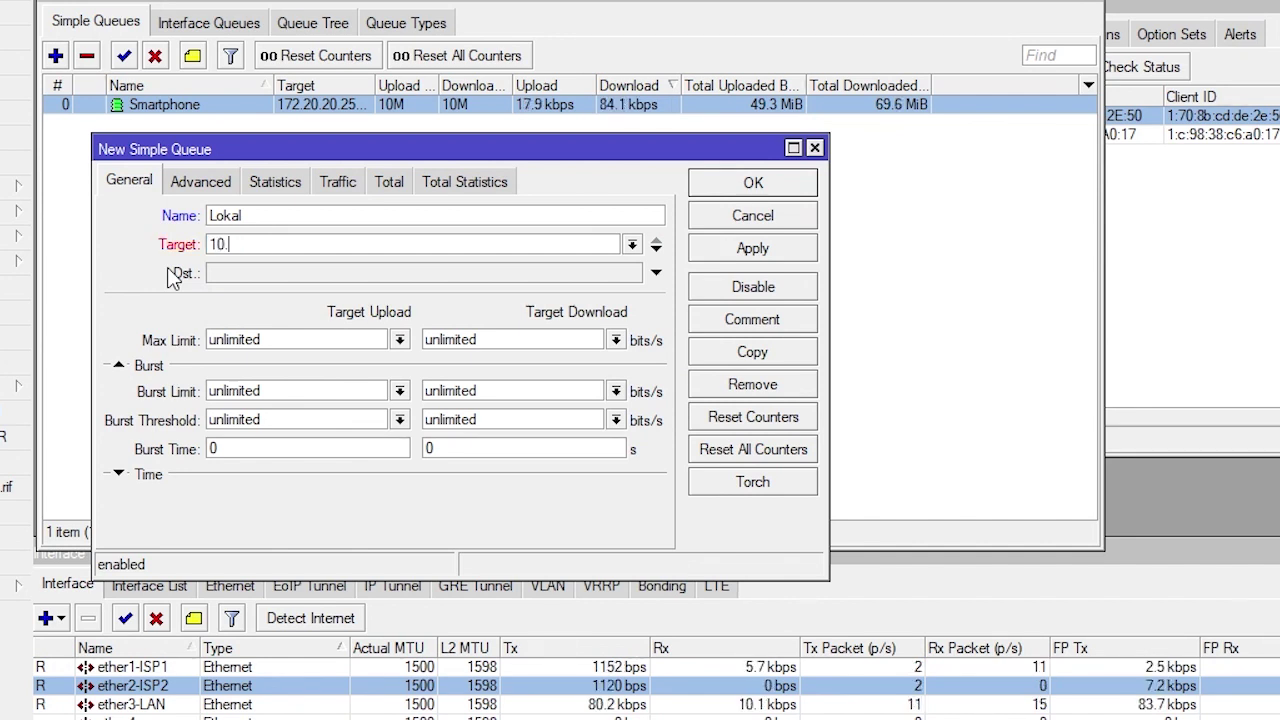
text(10.10)
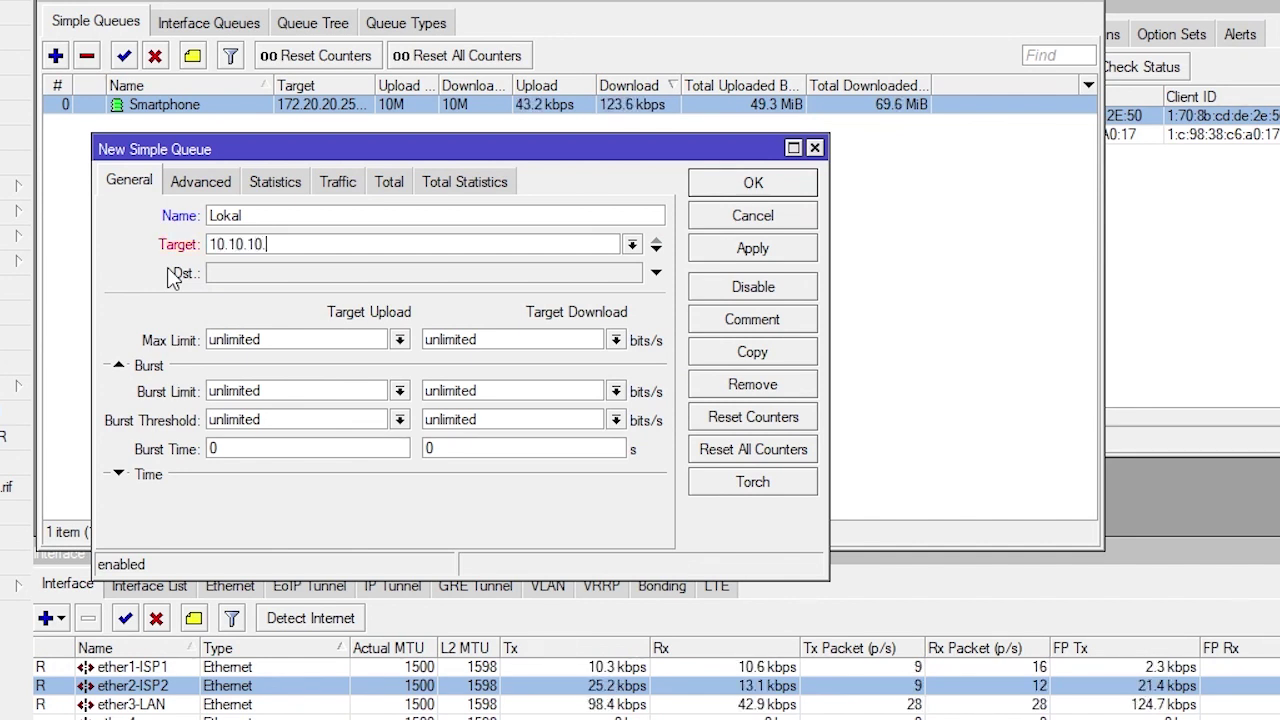
text(.0/)
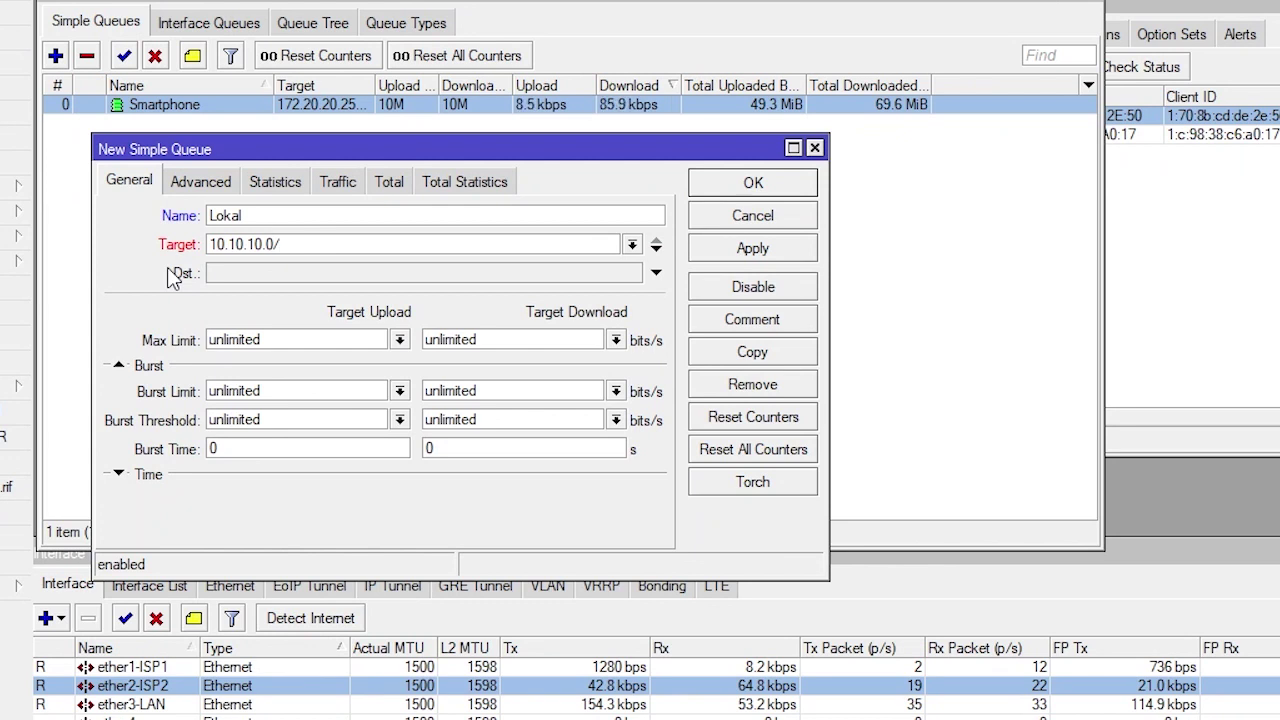
text(24)
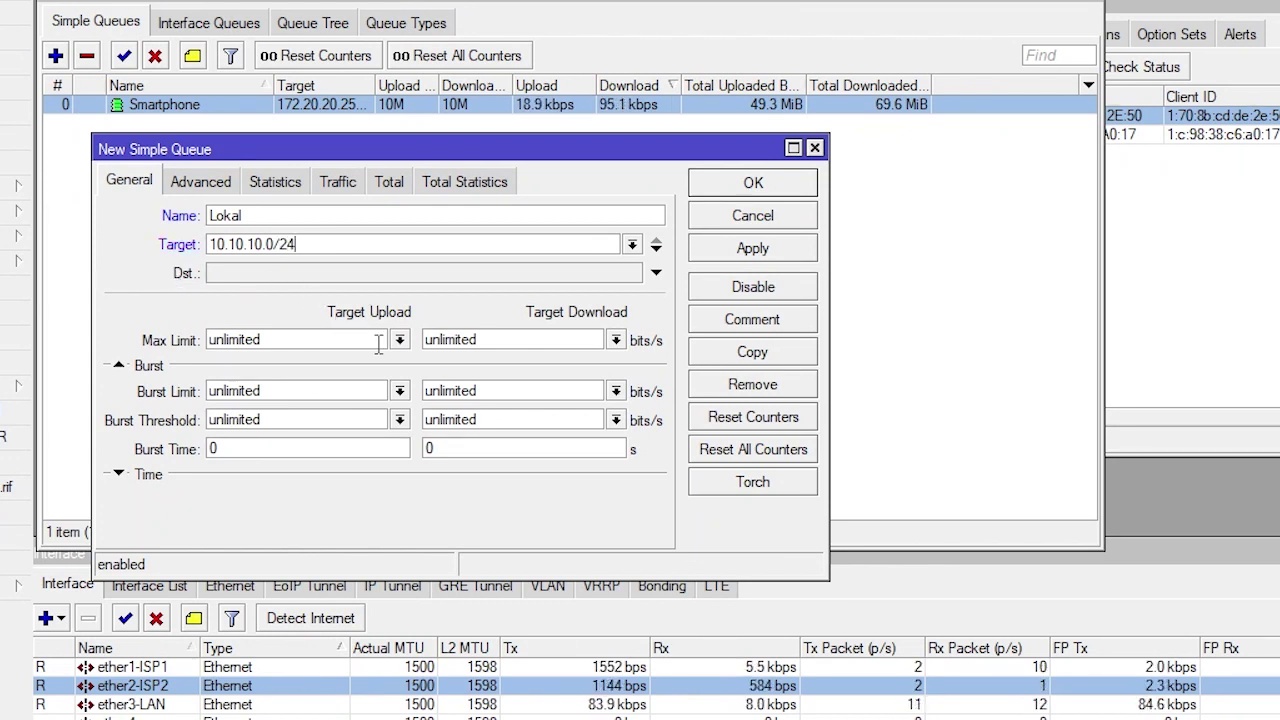
click(399, 340)
click(240, 556)
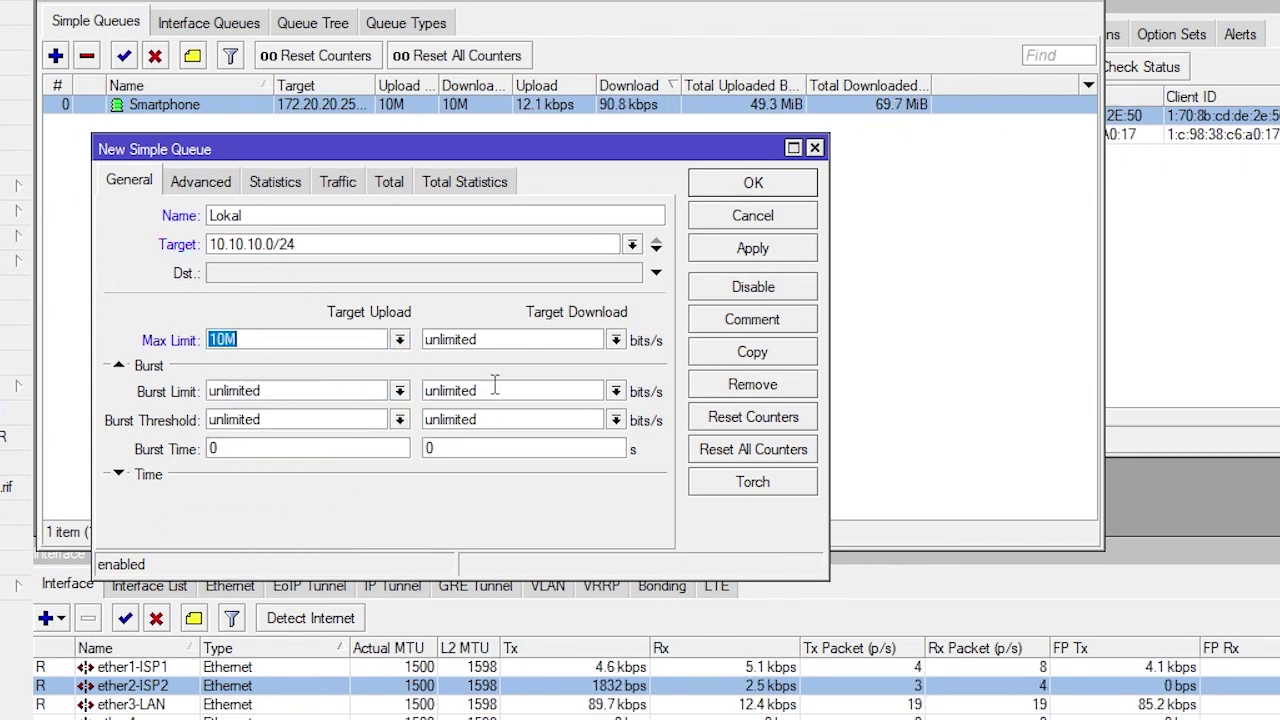
click(615, 340)
click(450, 555)
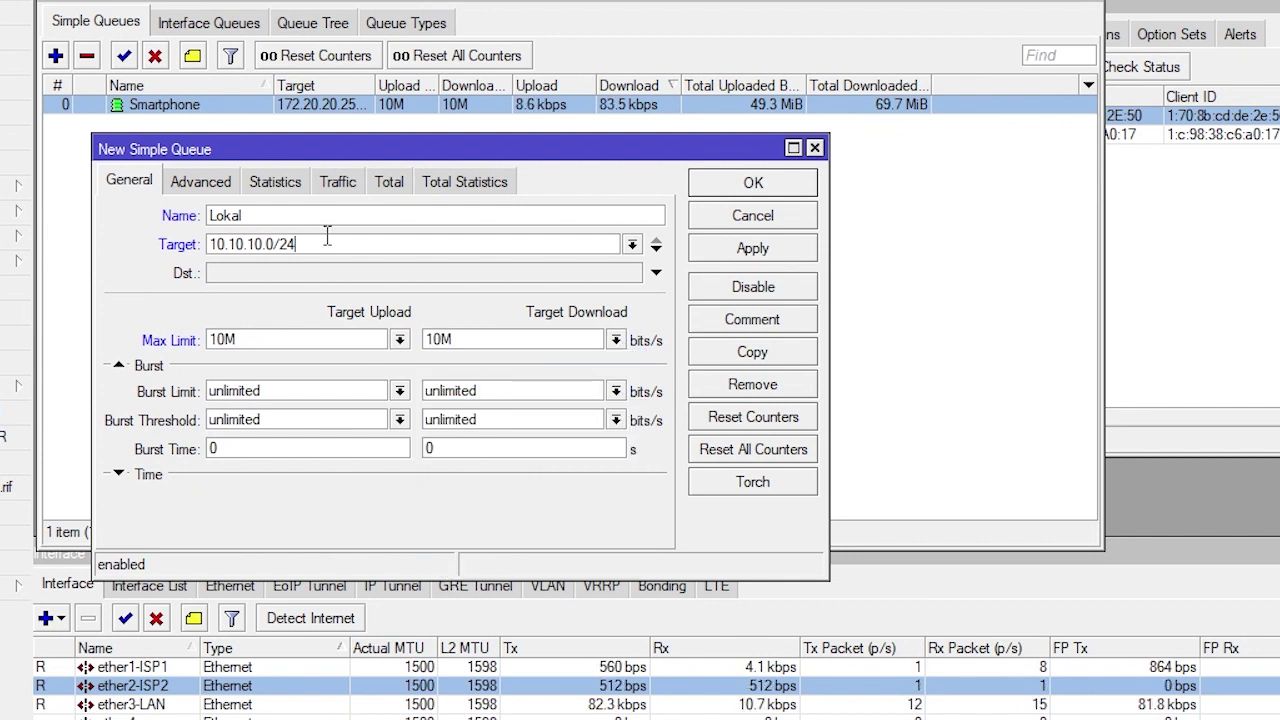
Verify the 10.10.10.0/24 target and save the Lokal queue
drag(323, 244, 117, 245)
click(325, 242)
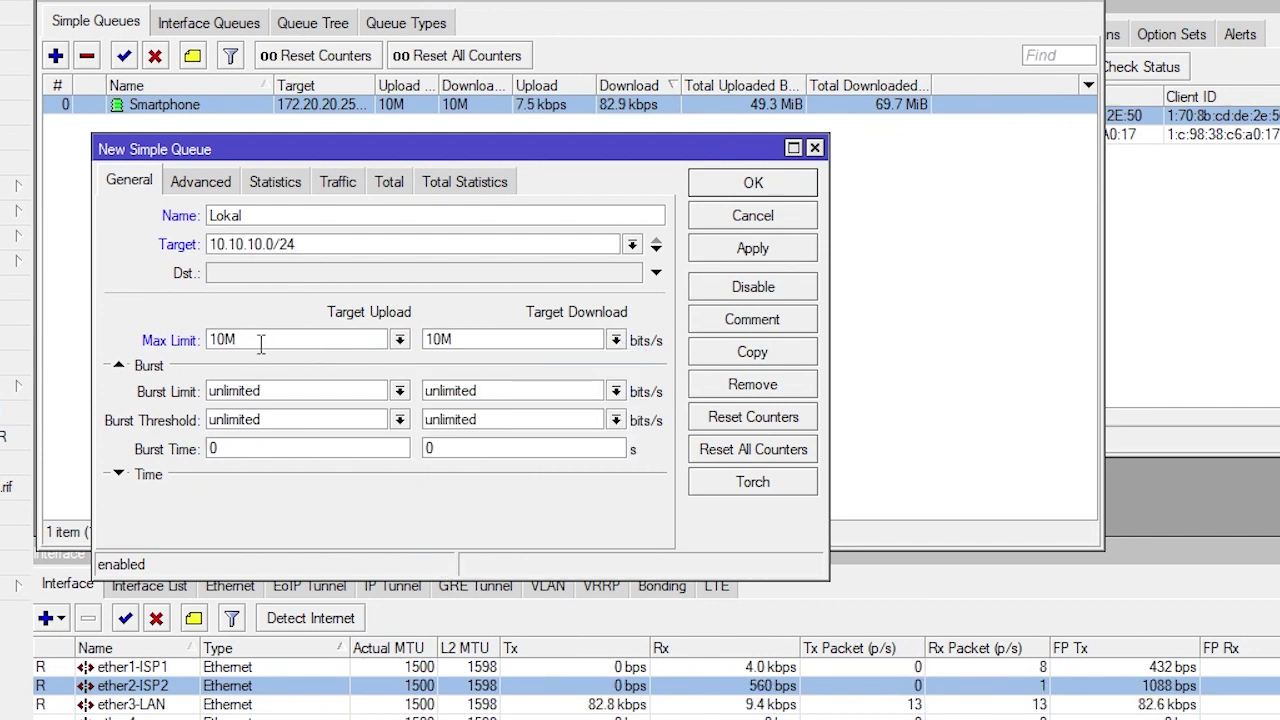
click(316, 340)
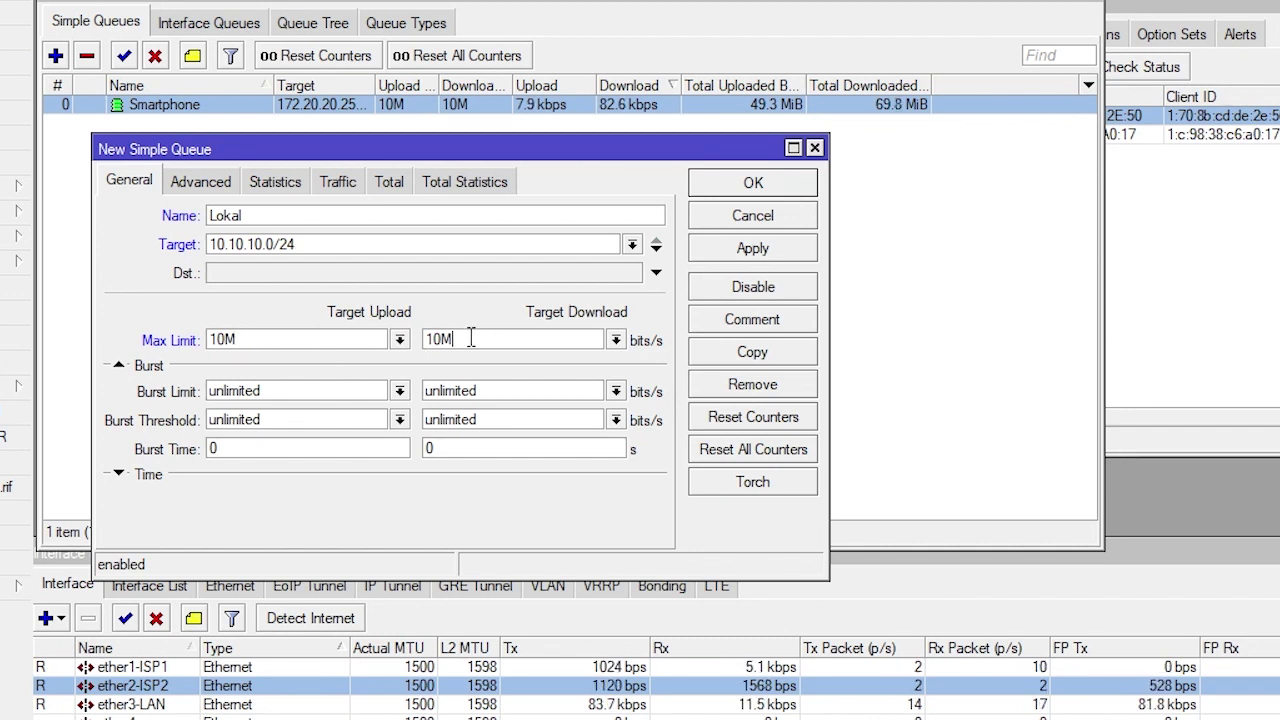
double_click(247, 244)
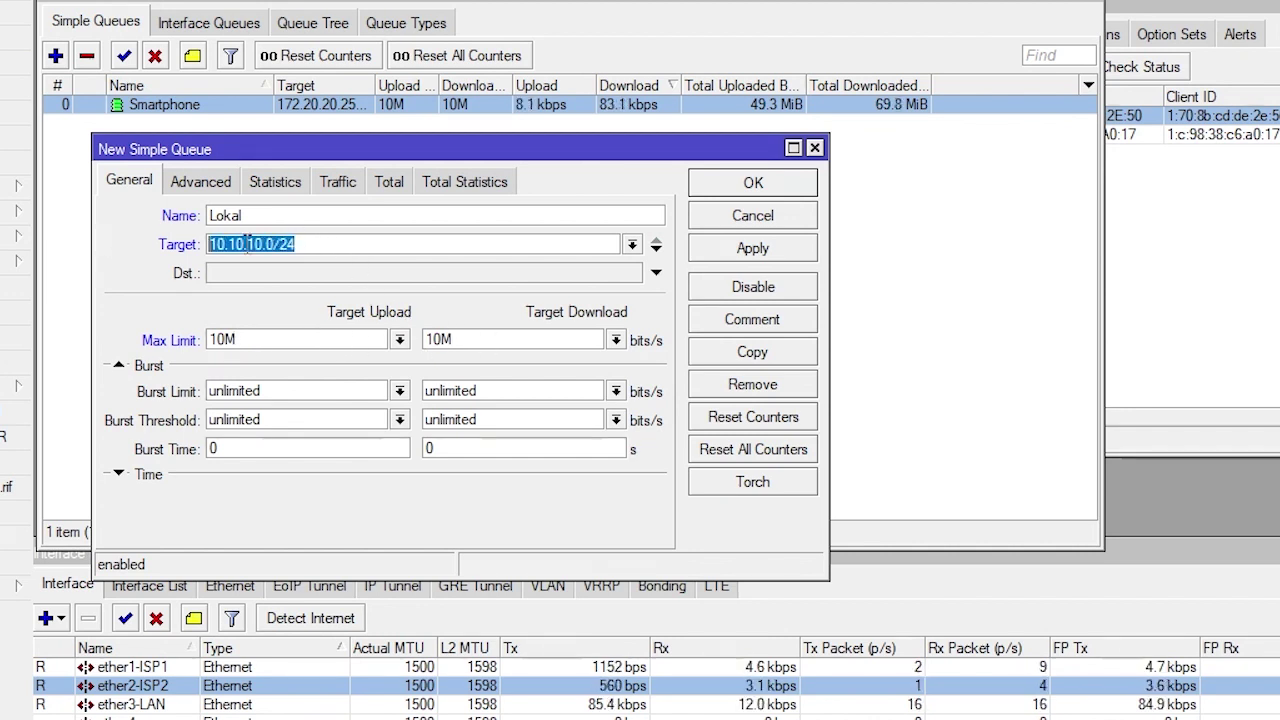
mouse_move(329, 244)
mouse_down()
mouse_move(80, 252)
mouse_move(322, 244)
mouse_move(183, 244)
mouse_move(313, 255)
mouse_up()
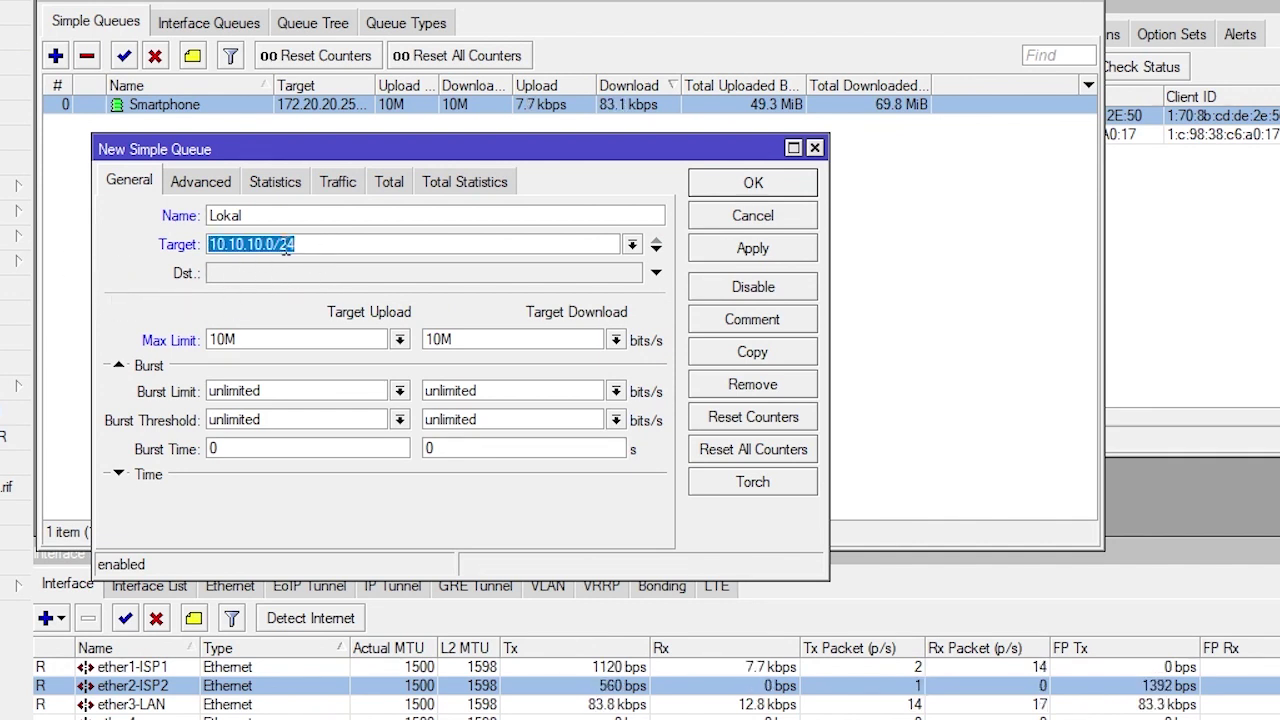
click(353, 246)
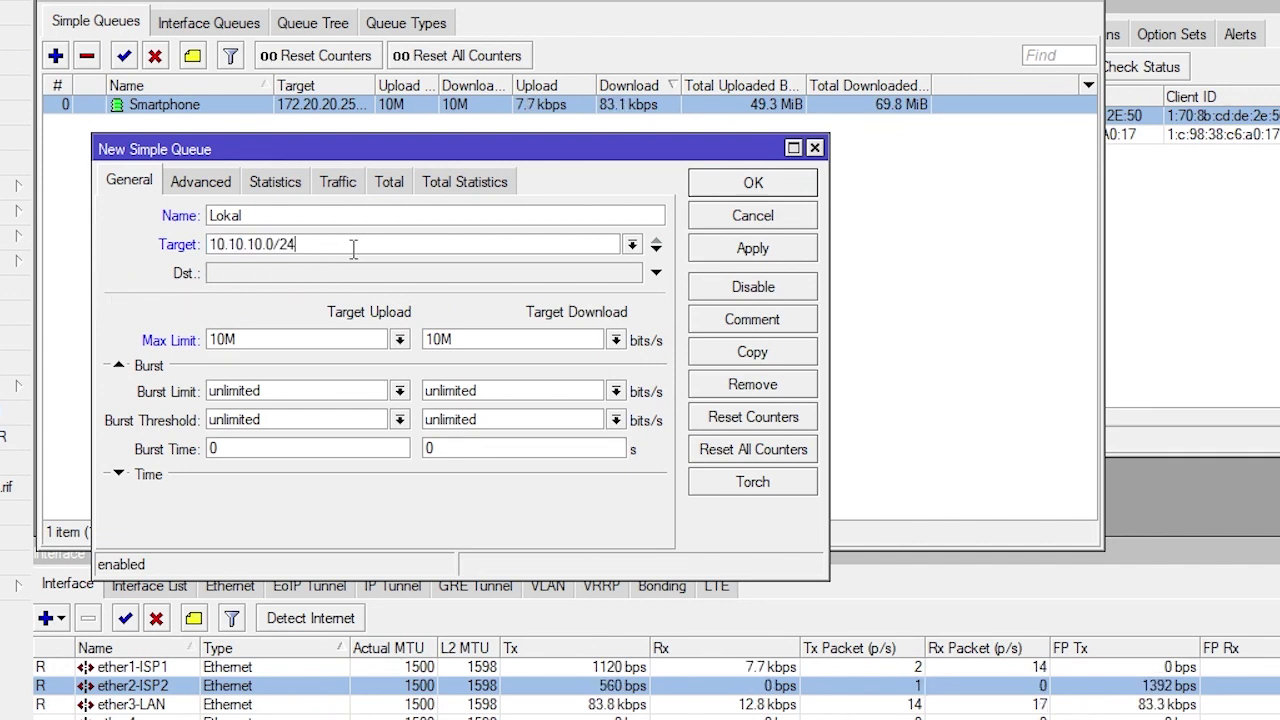
click(751, 251)
click(760, 188)
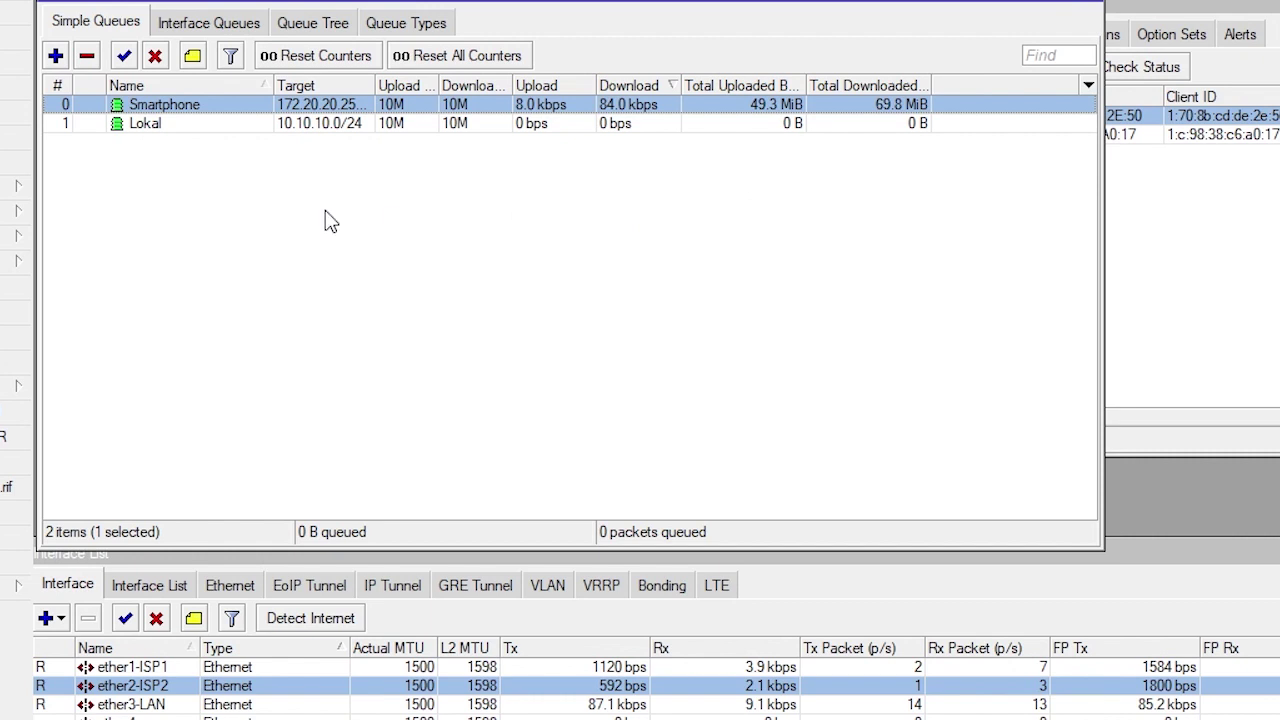
click(56, 125)
click(58, 106)
click(62, 125)
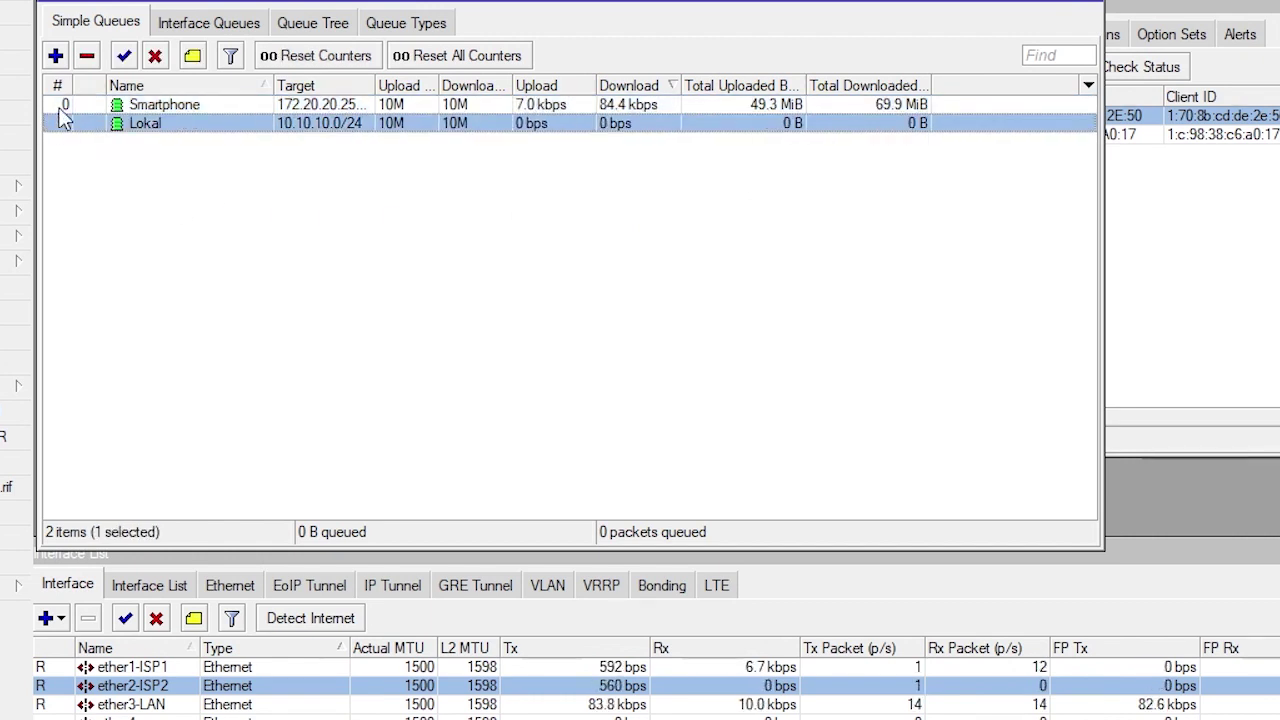
click(66, 106)
click(45, 140)
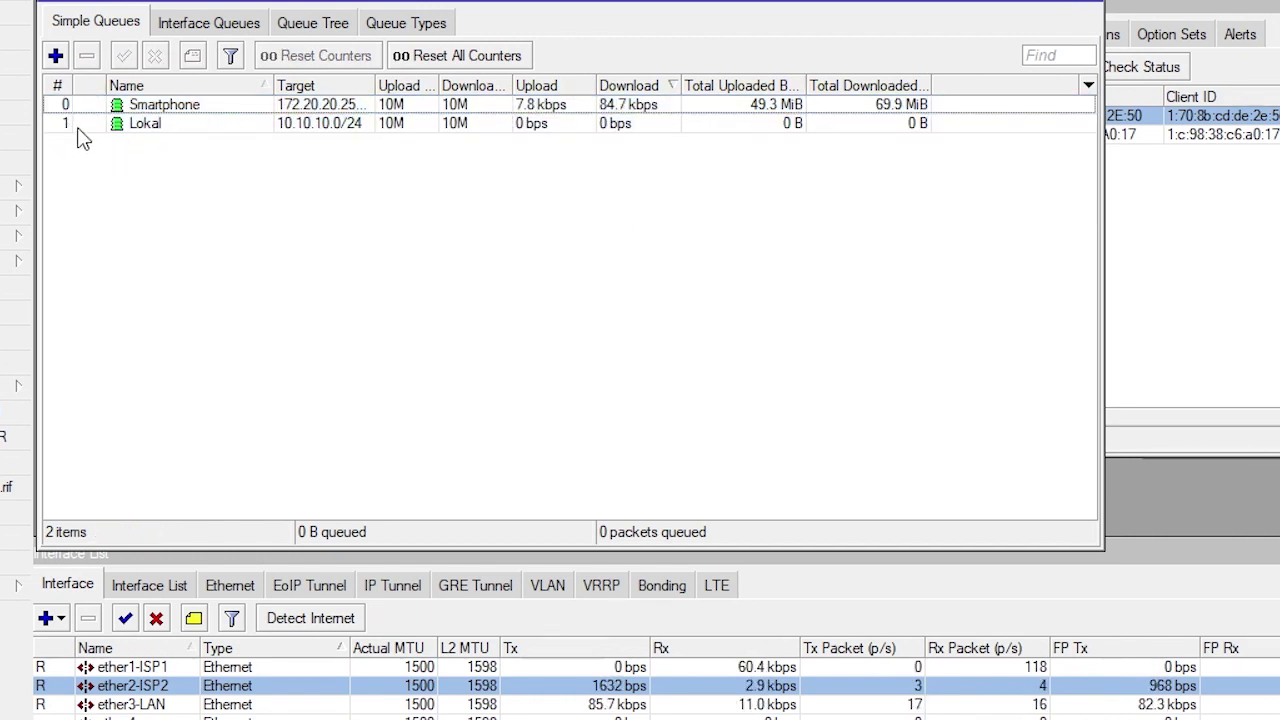
click(57, 126)
click(68, 106)
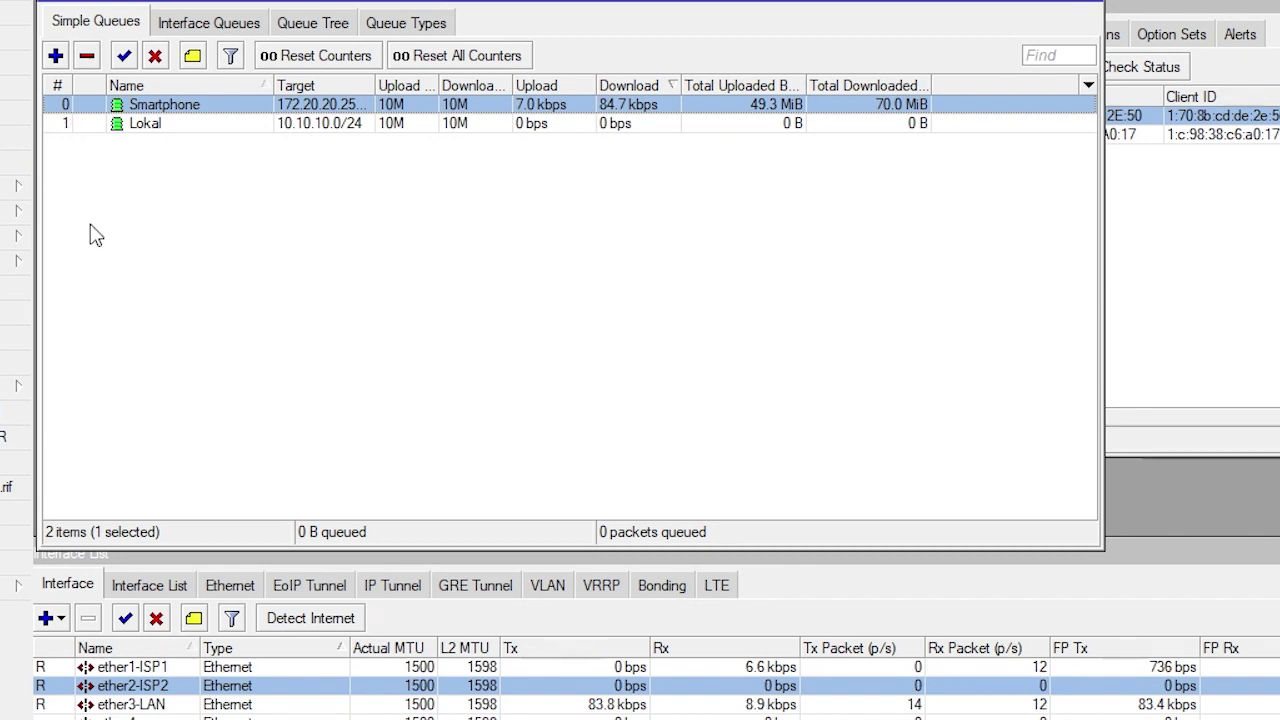
click(68, 128)
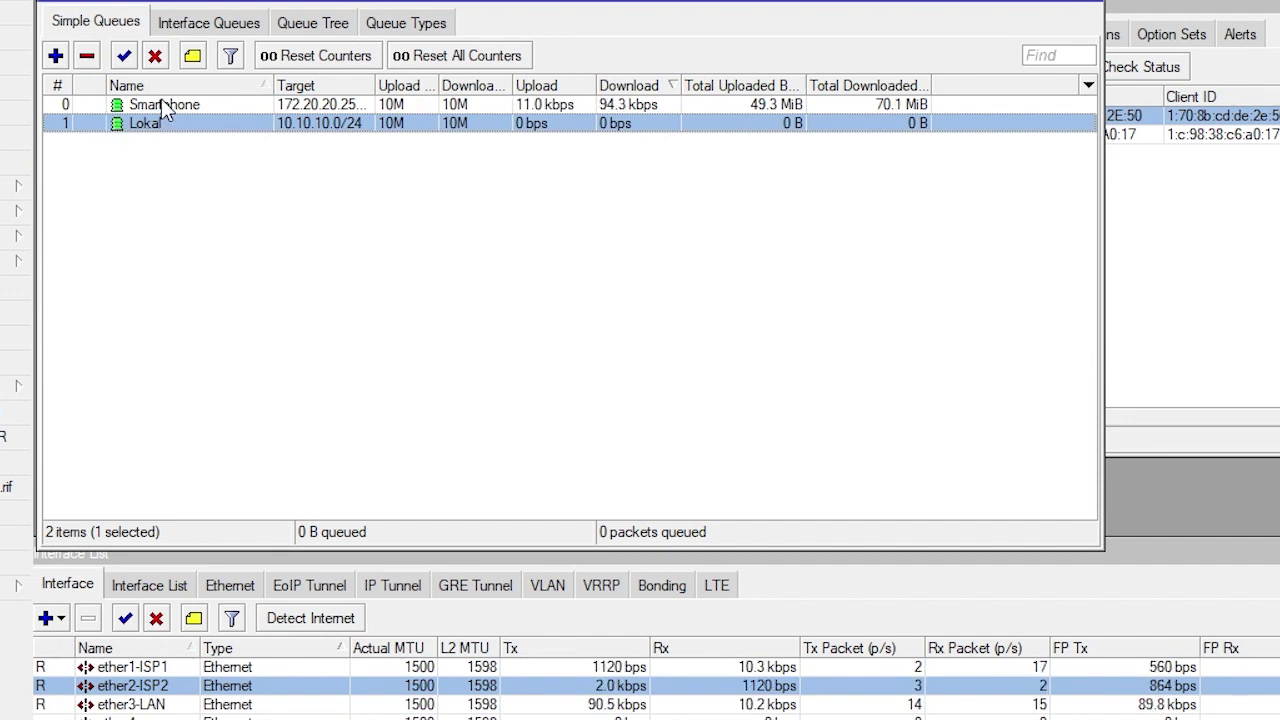
drag(163, 125, 171, 104)
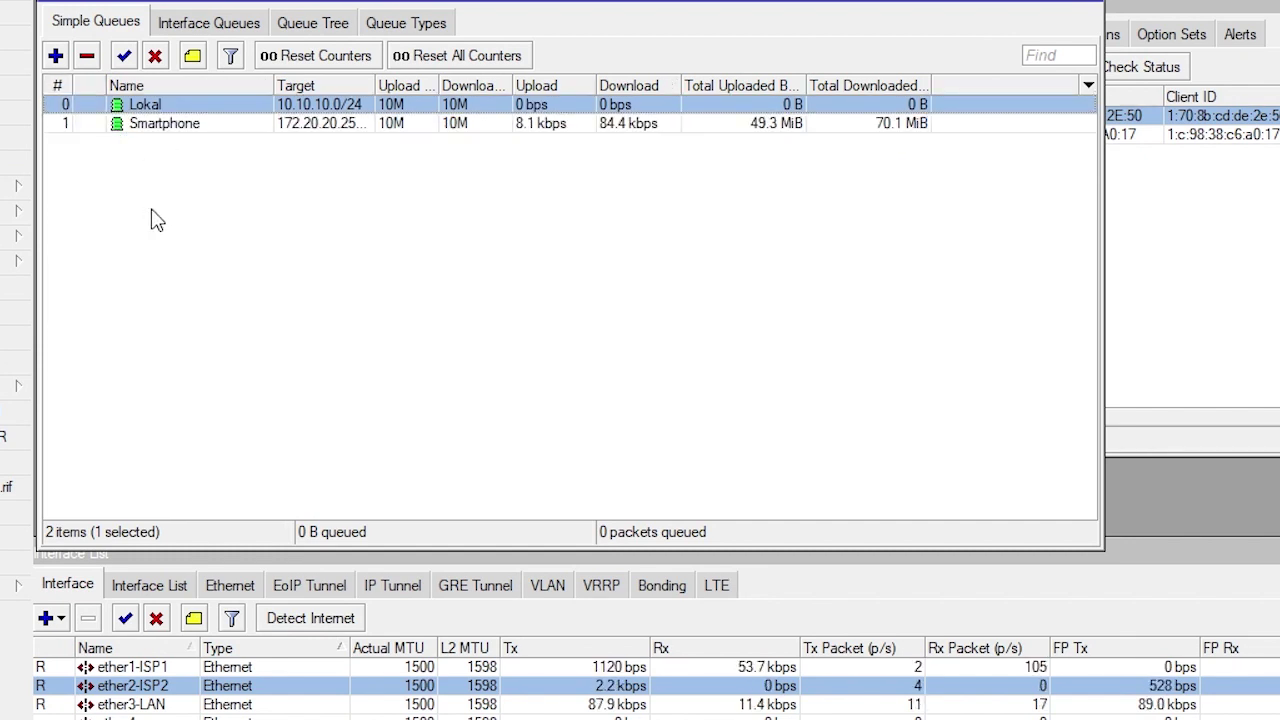
click(170, 127)
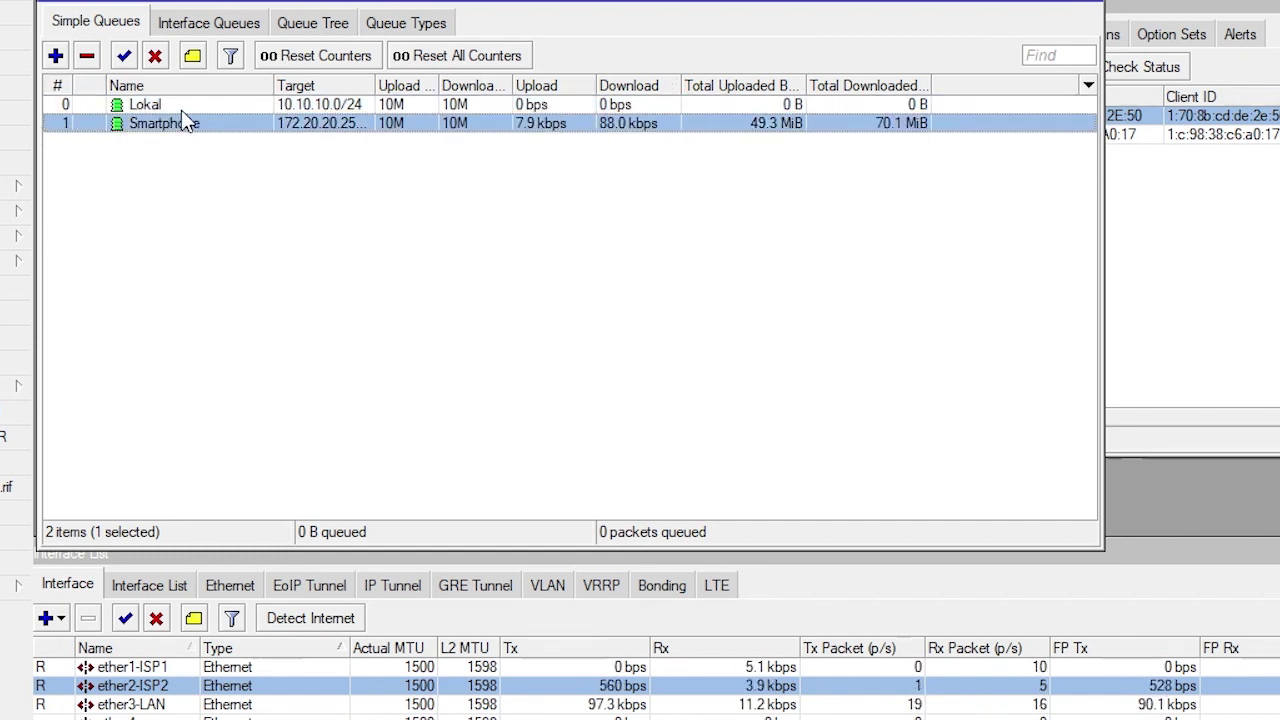
key(Up)
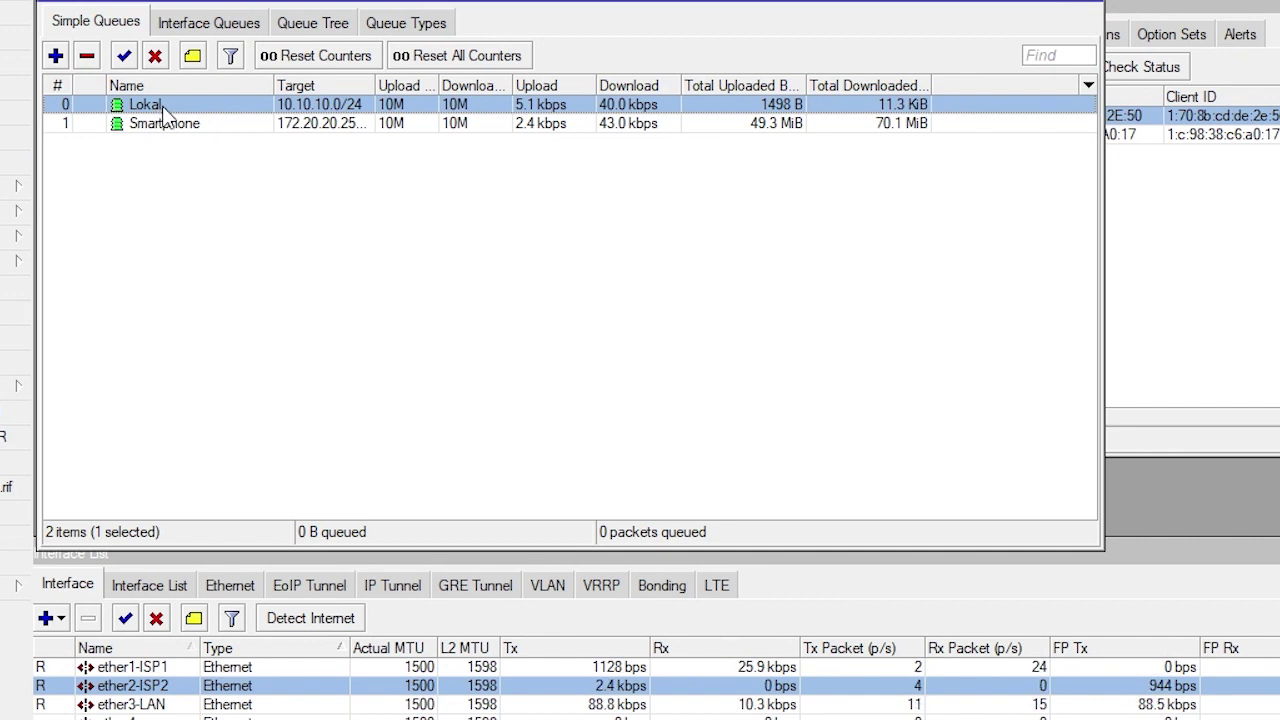
click(168, 123)
drag(171, 120, 163, 104)
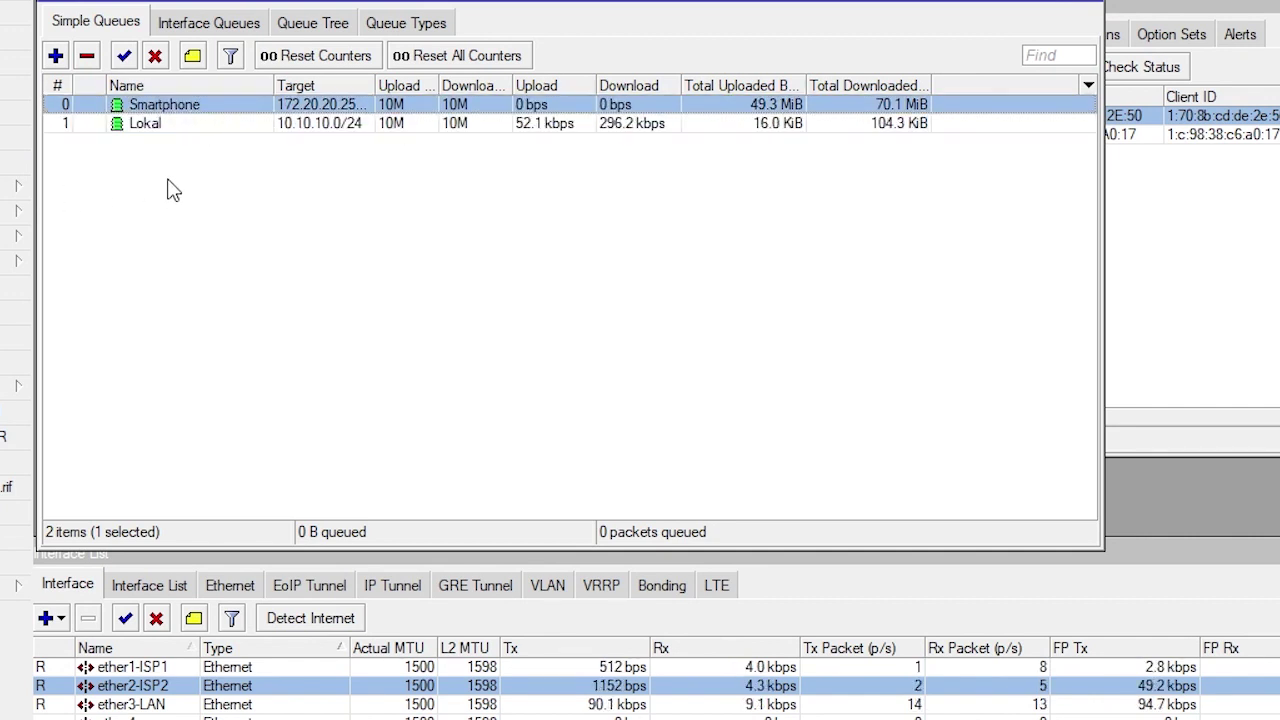
click(195, 119)
click(197, 105)
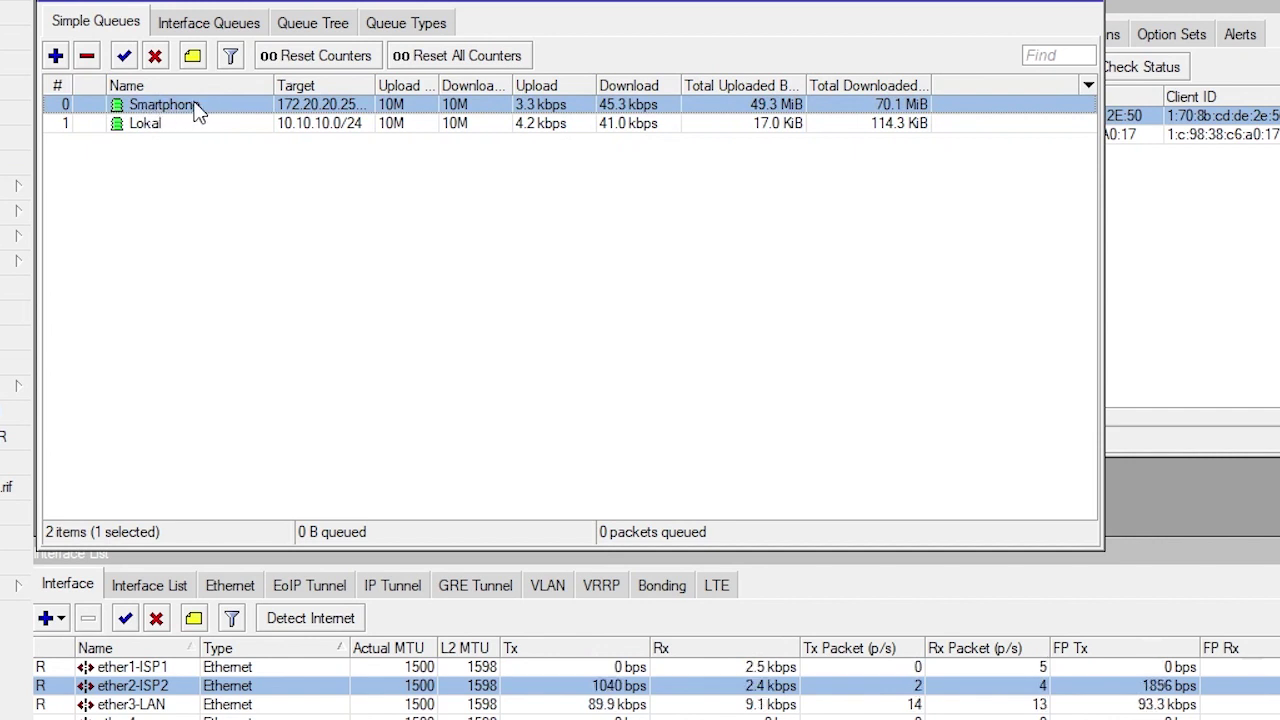